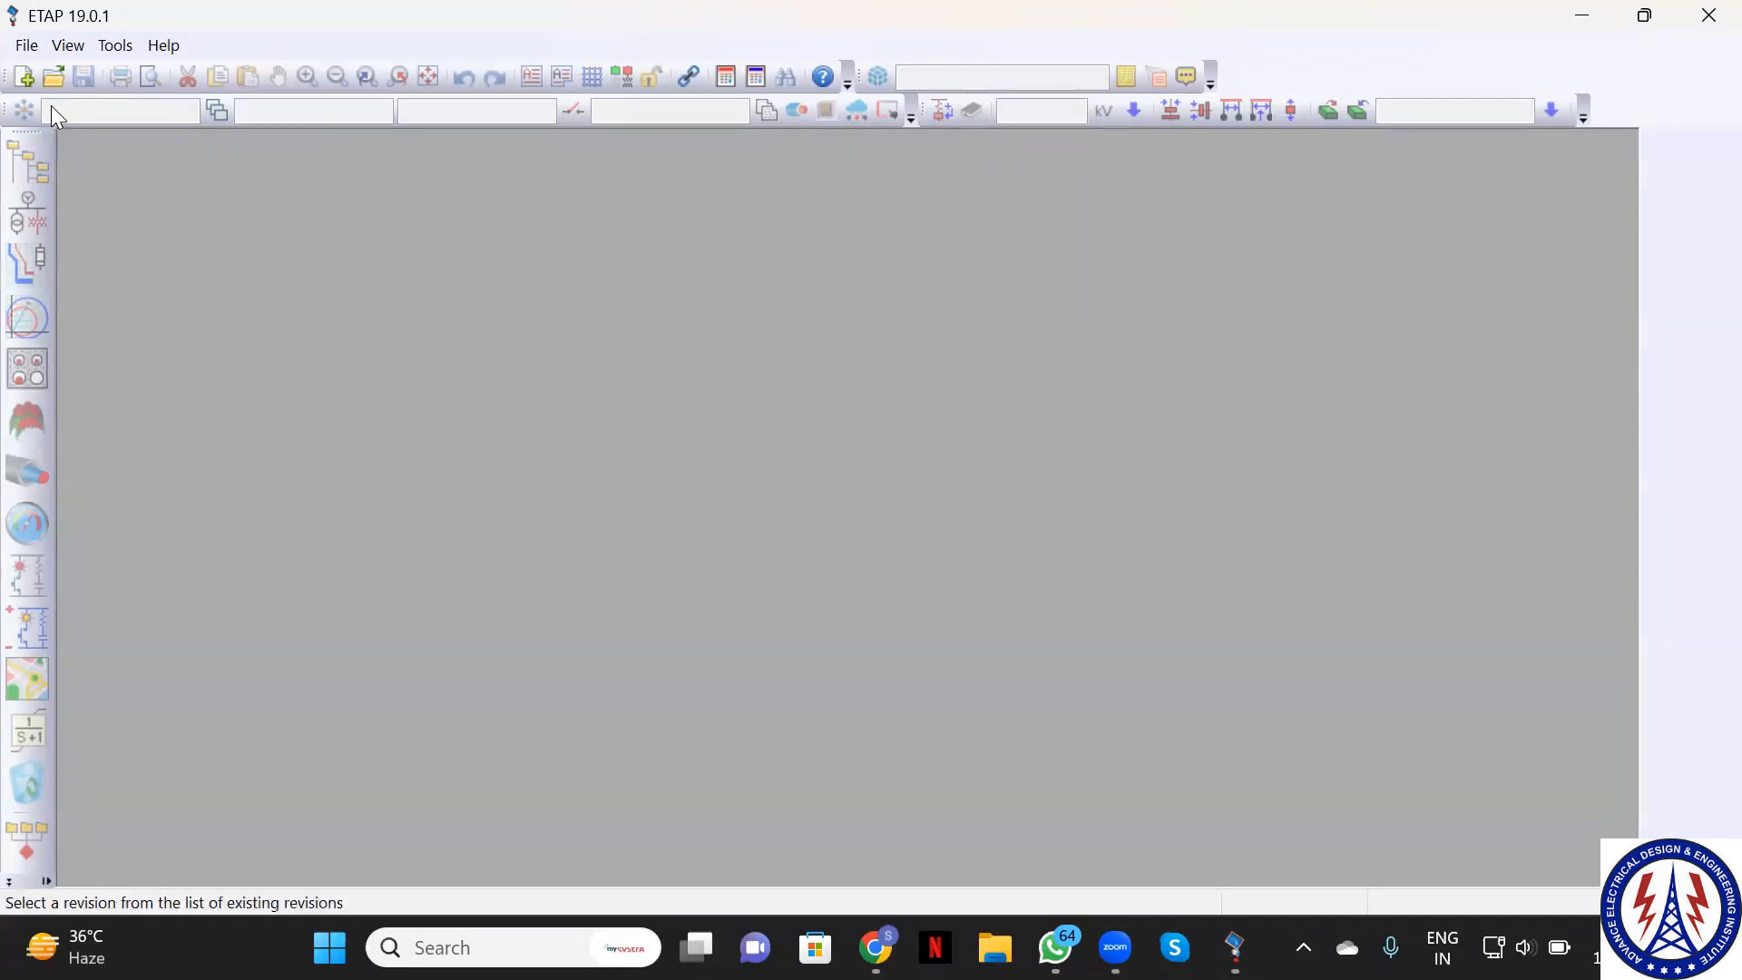
# Open the File menu to reach the new and open project commands
pyautogui.click(24, 51)
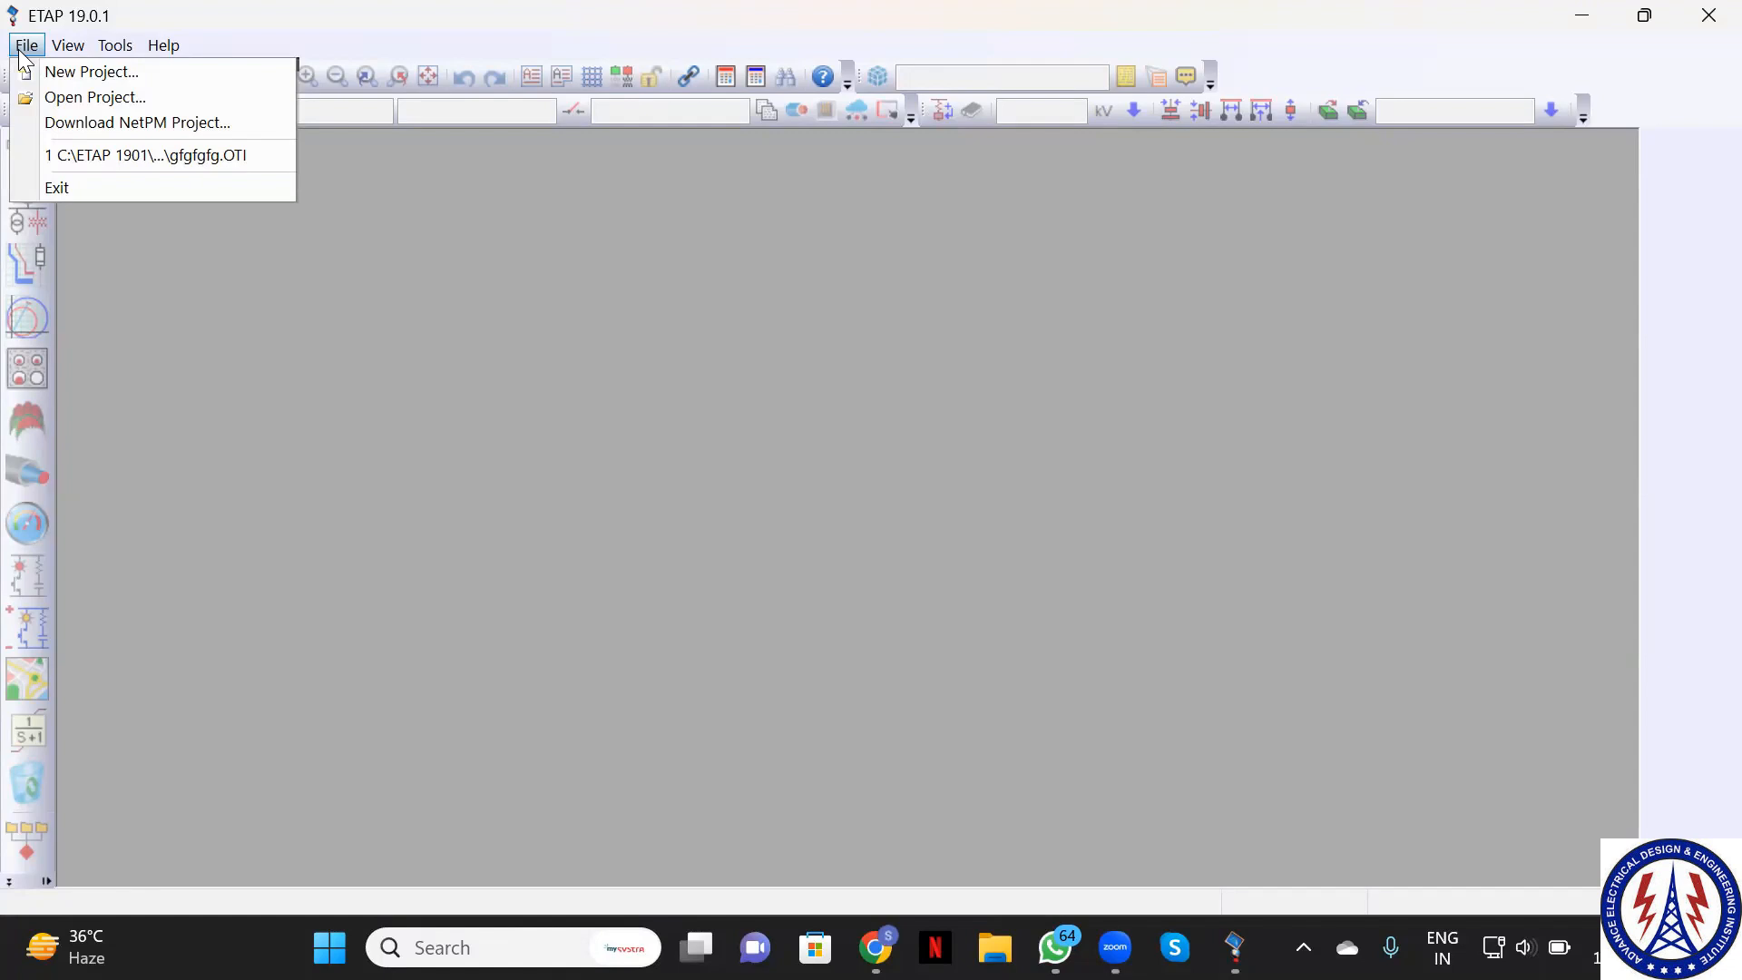
# Start a new project named 'Power System study 1' using Metric (50 Hz) units
pyautogui.click(82, 73)
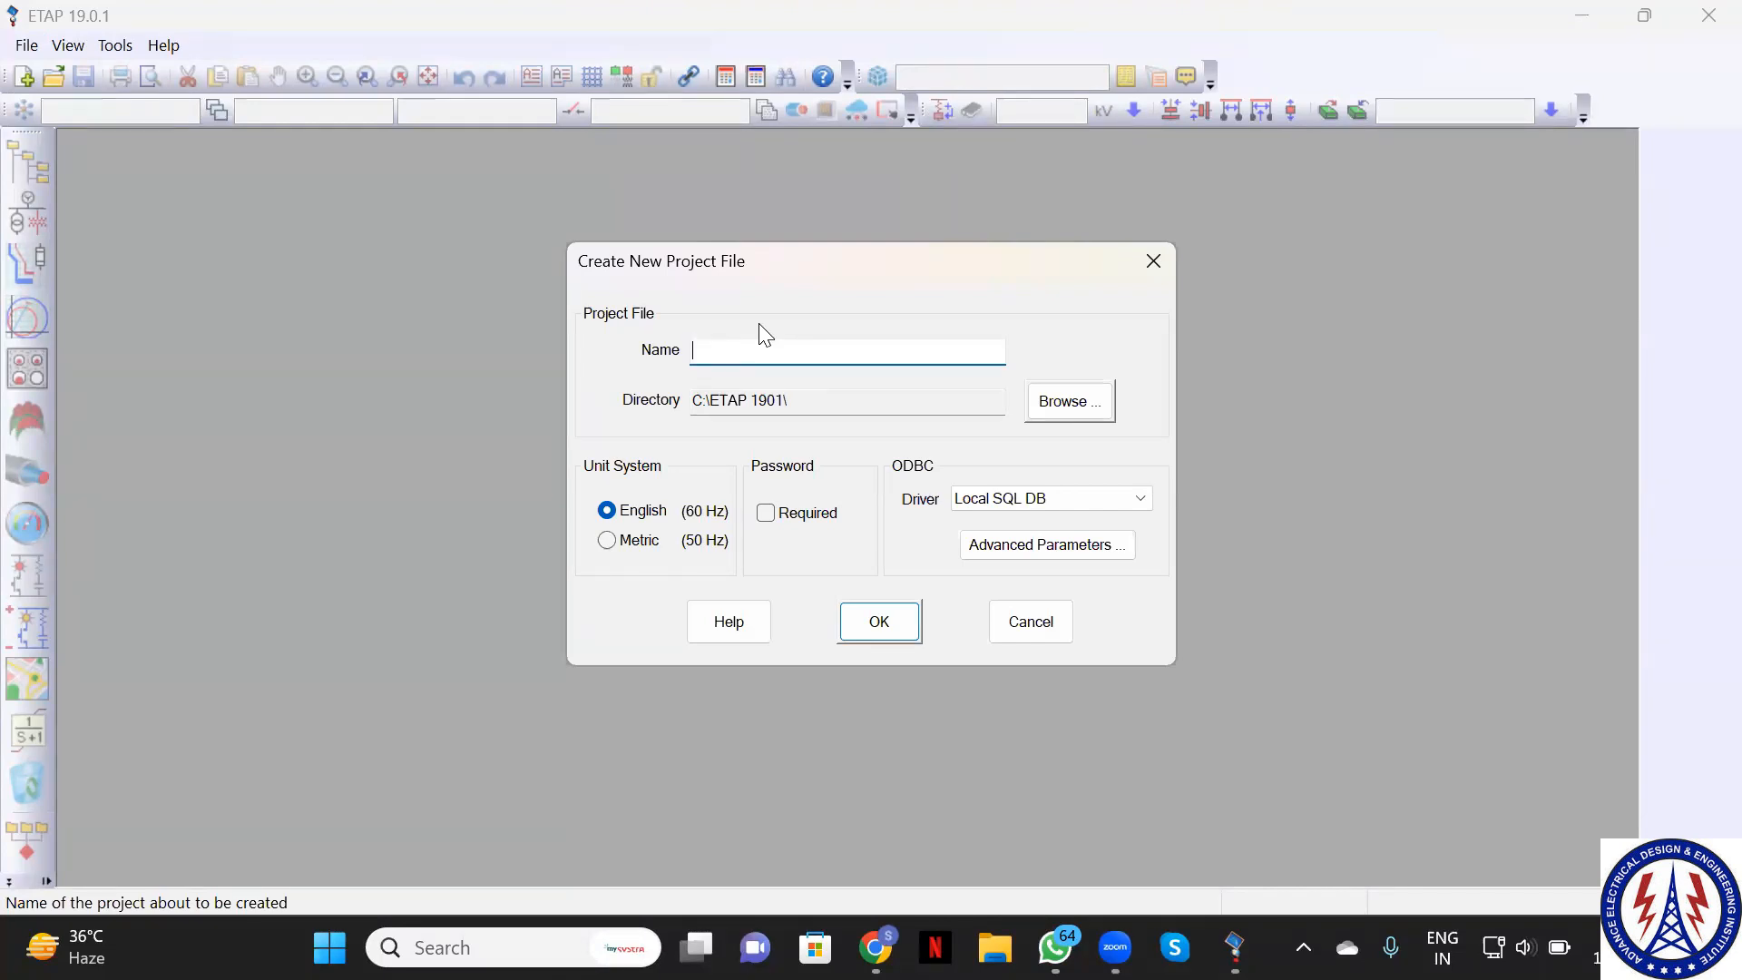
pyautogui.write('Power System study 1')
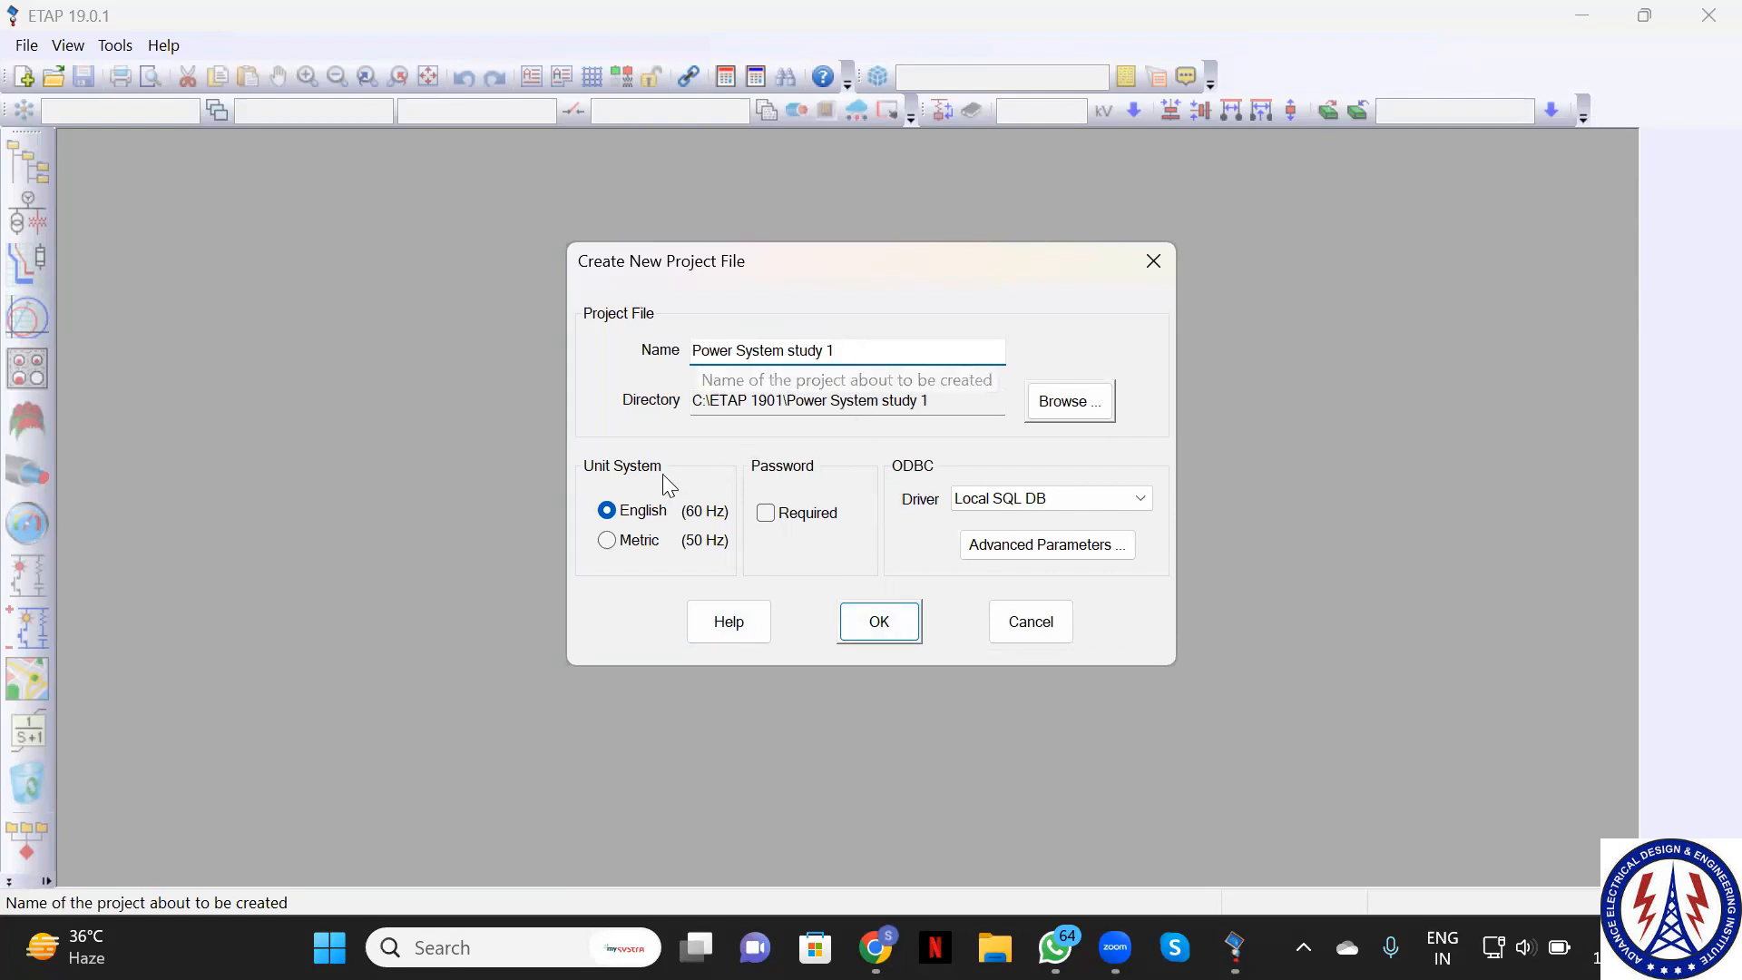
pyautogui.click(610, 540)
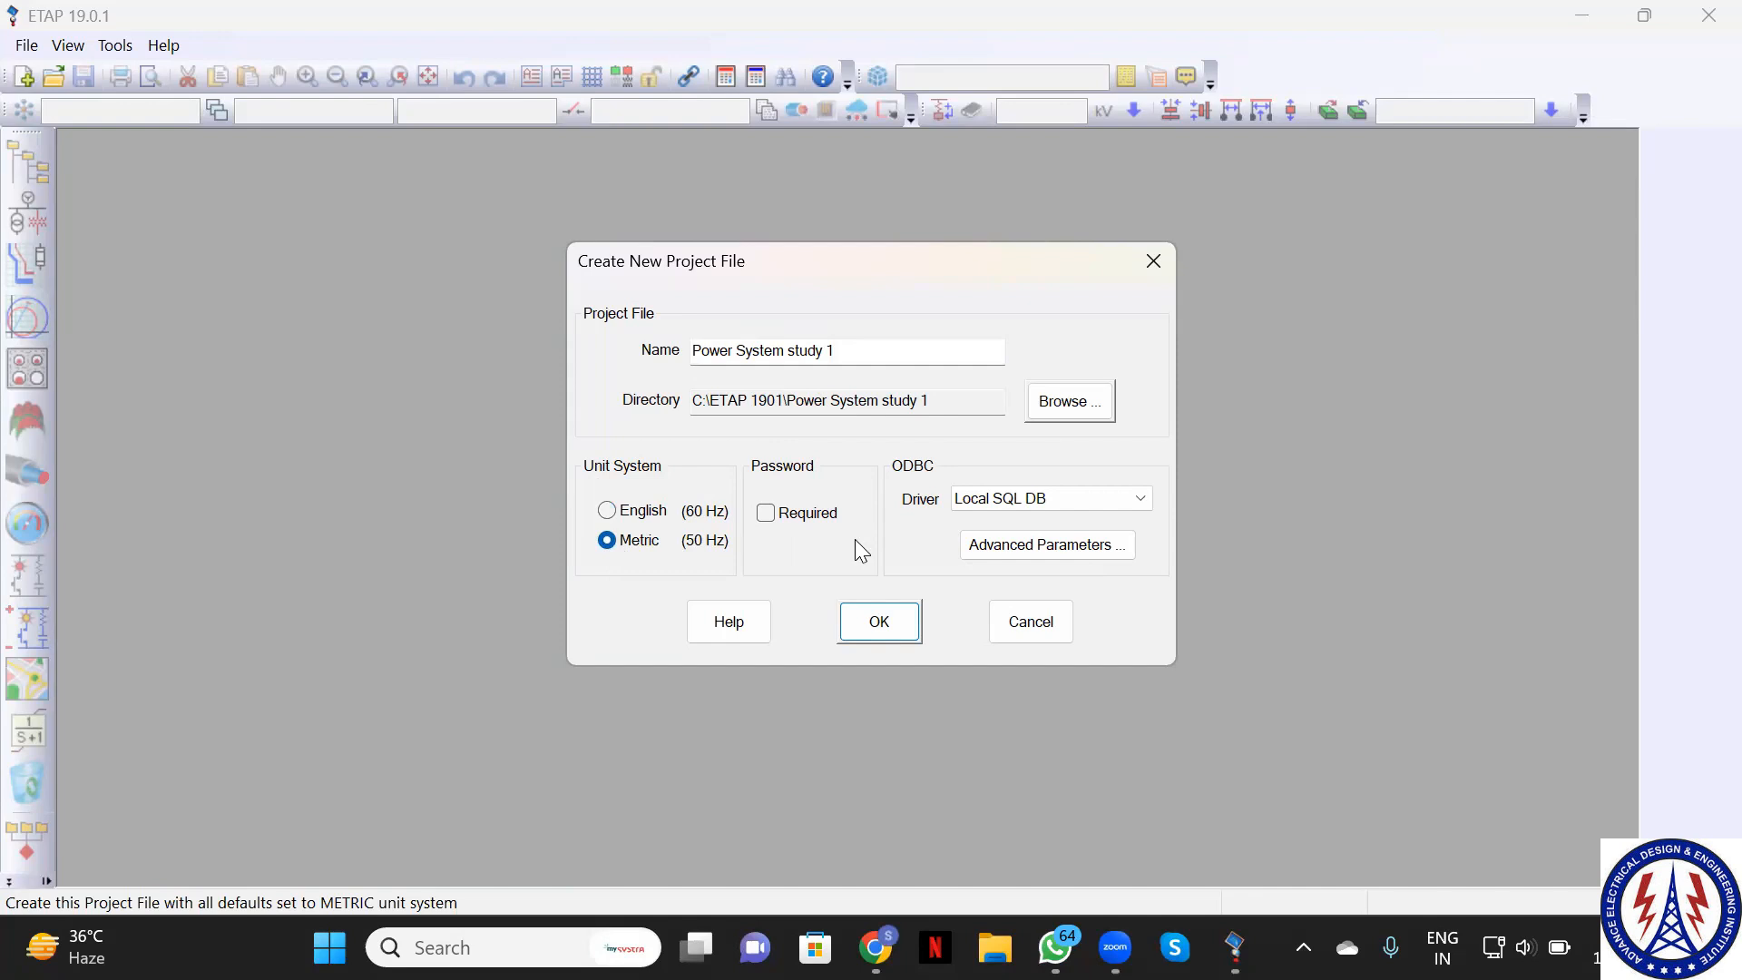
# Confirm the new project and enter the user's full name in User Information
pyautogui.click(861, 623)
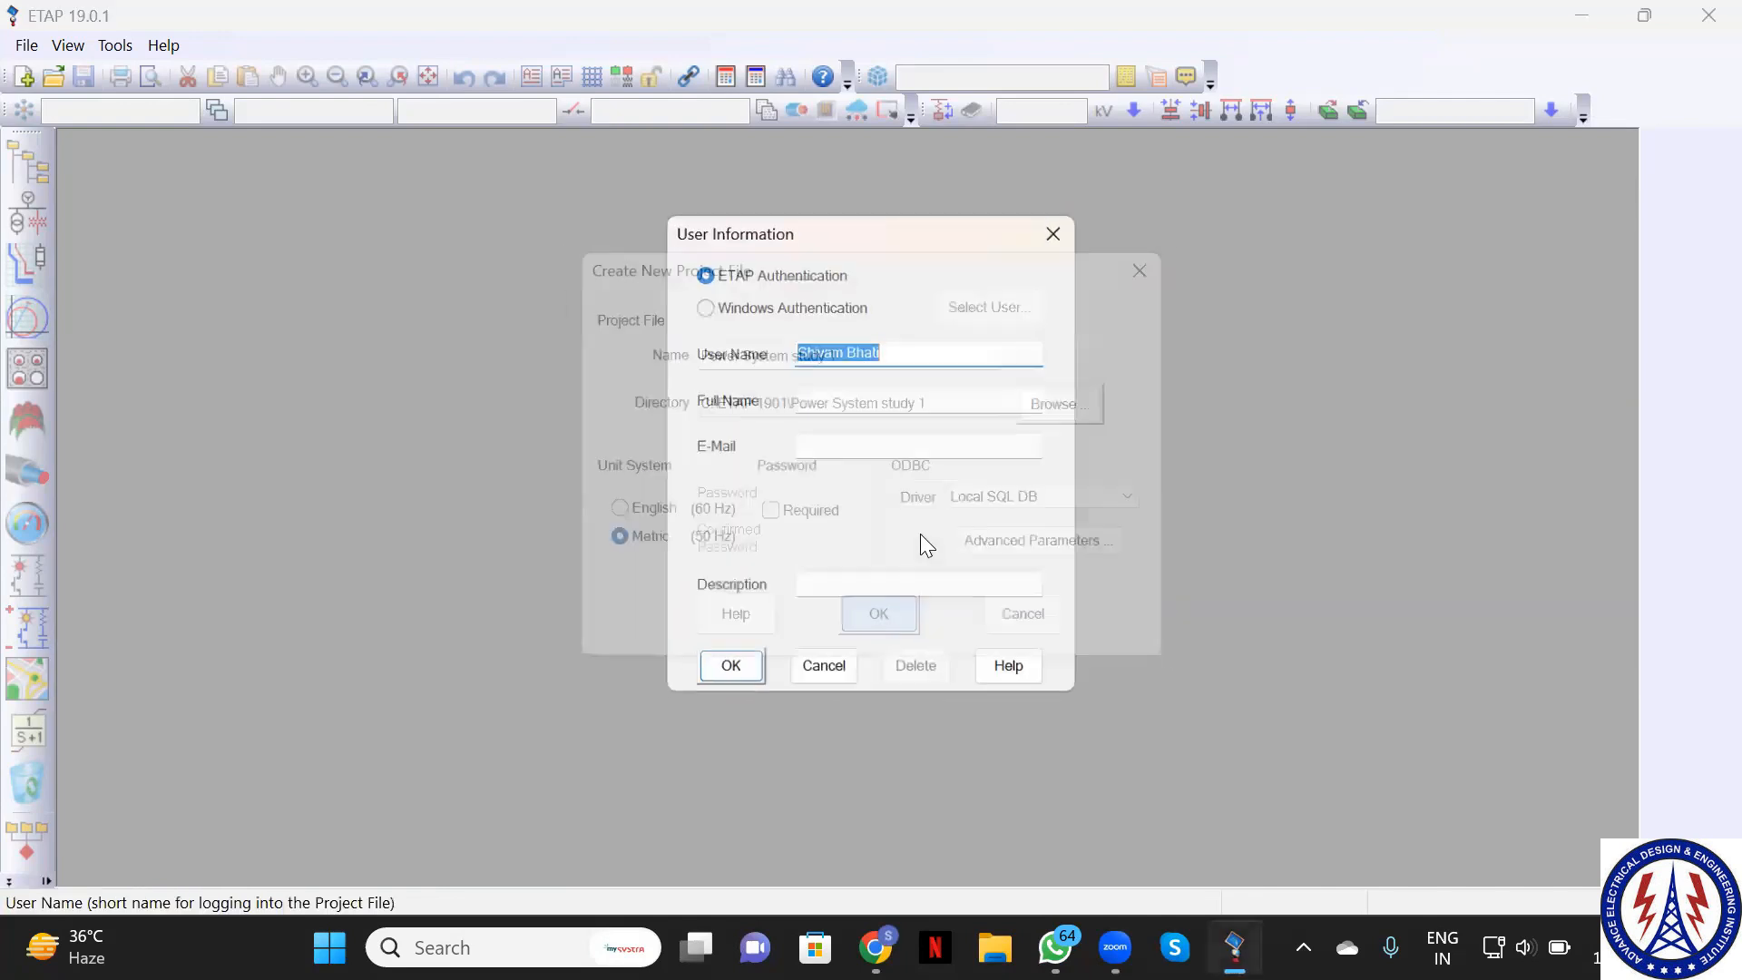
pyautogui.click(827, 394)
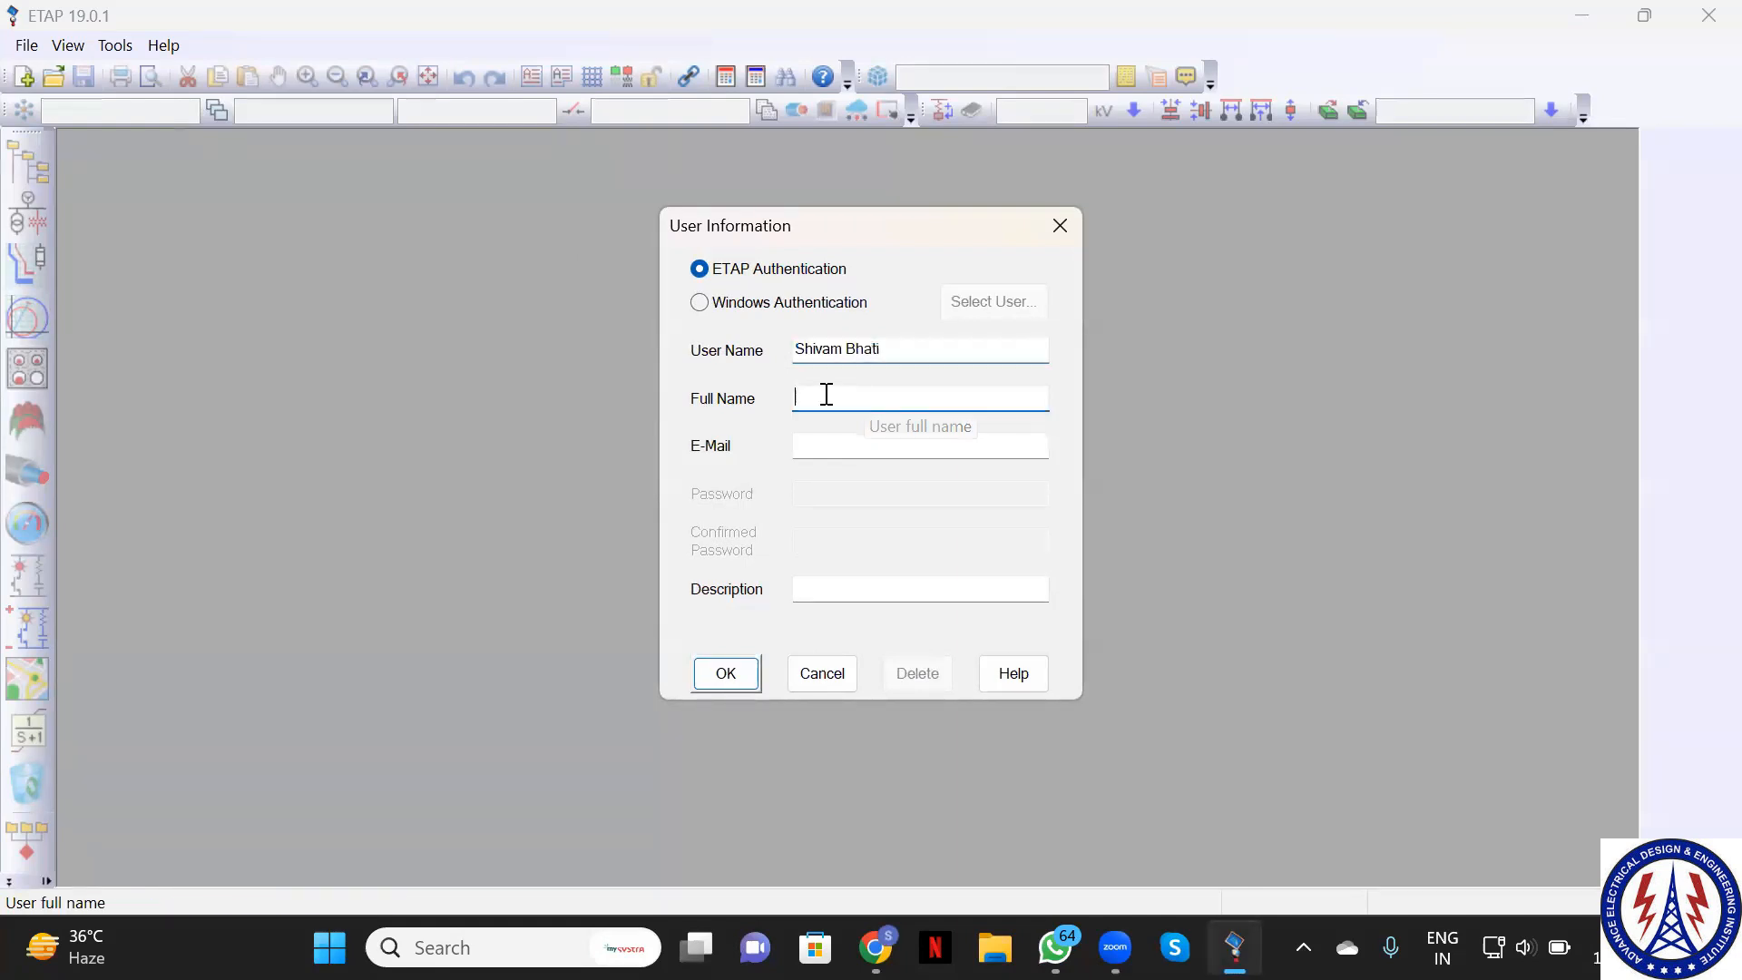
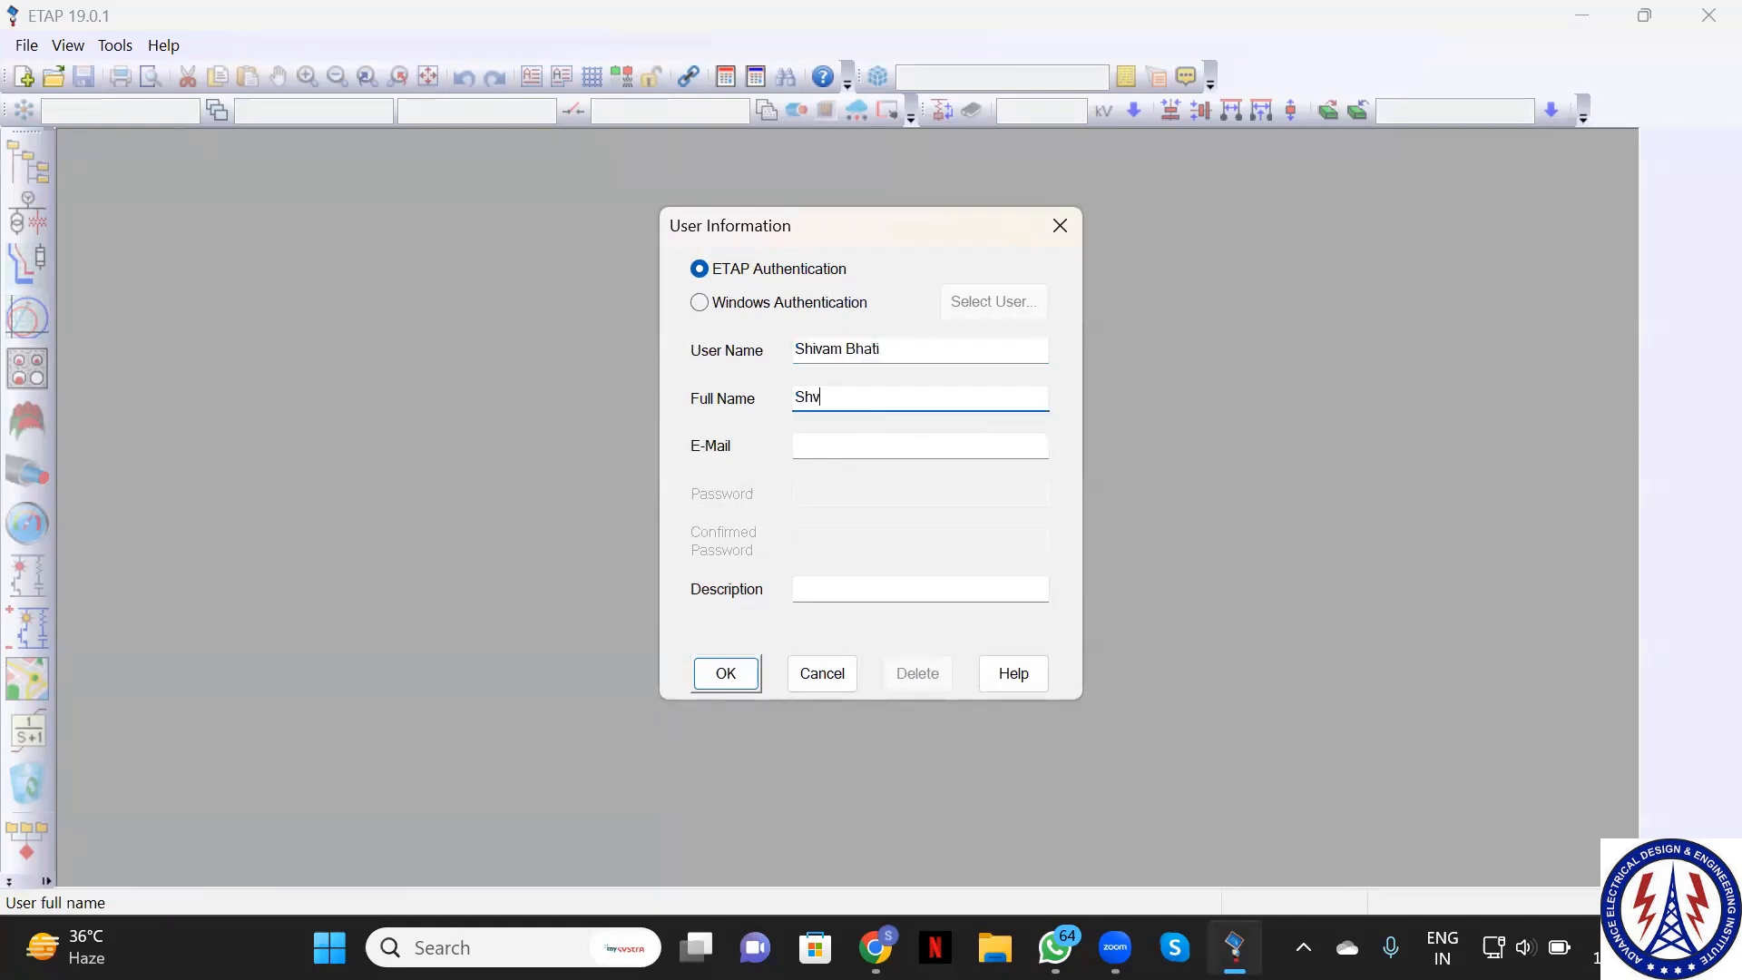
# Add the user's e-mail address and log in with Project Master & Editor access
pyautogui.press('Tab')
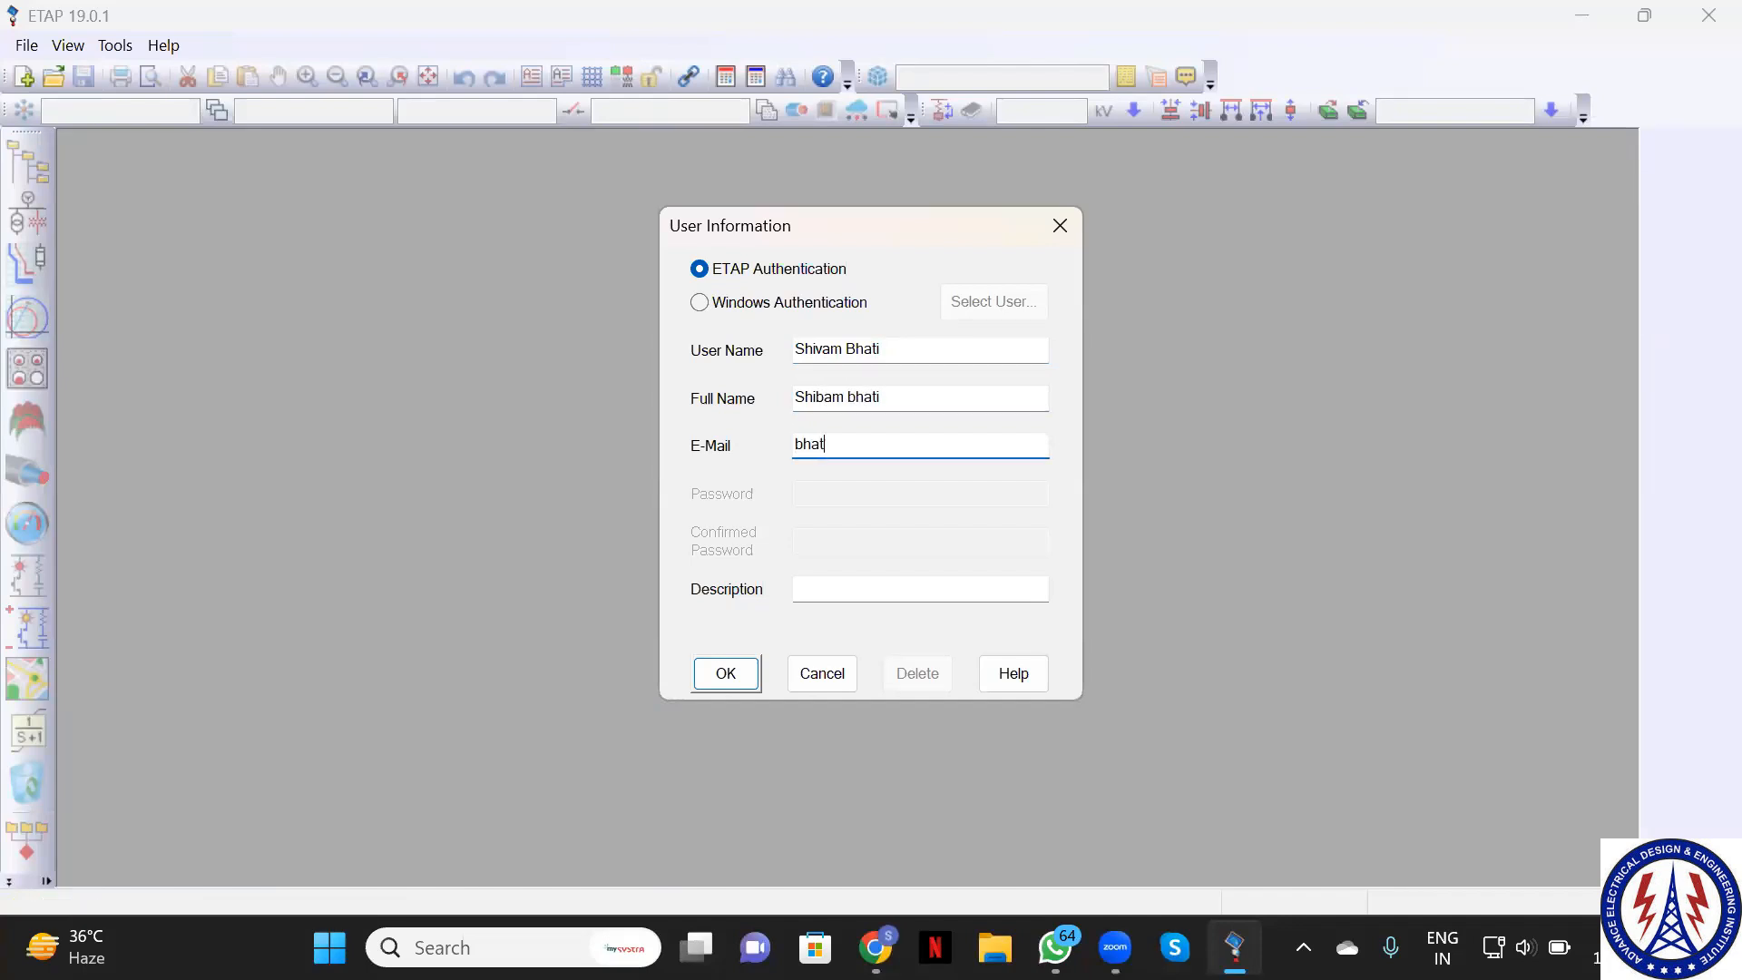
pyautogui.click(720, 682)
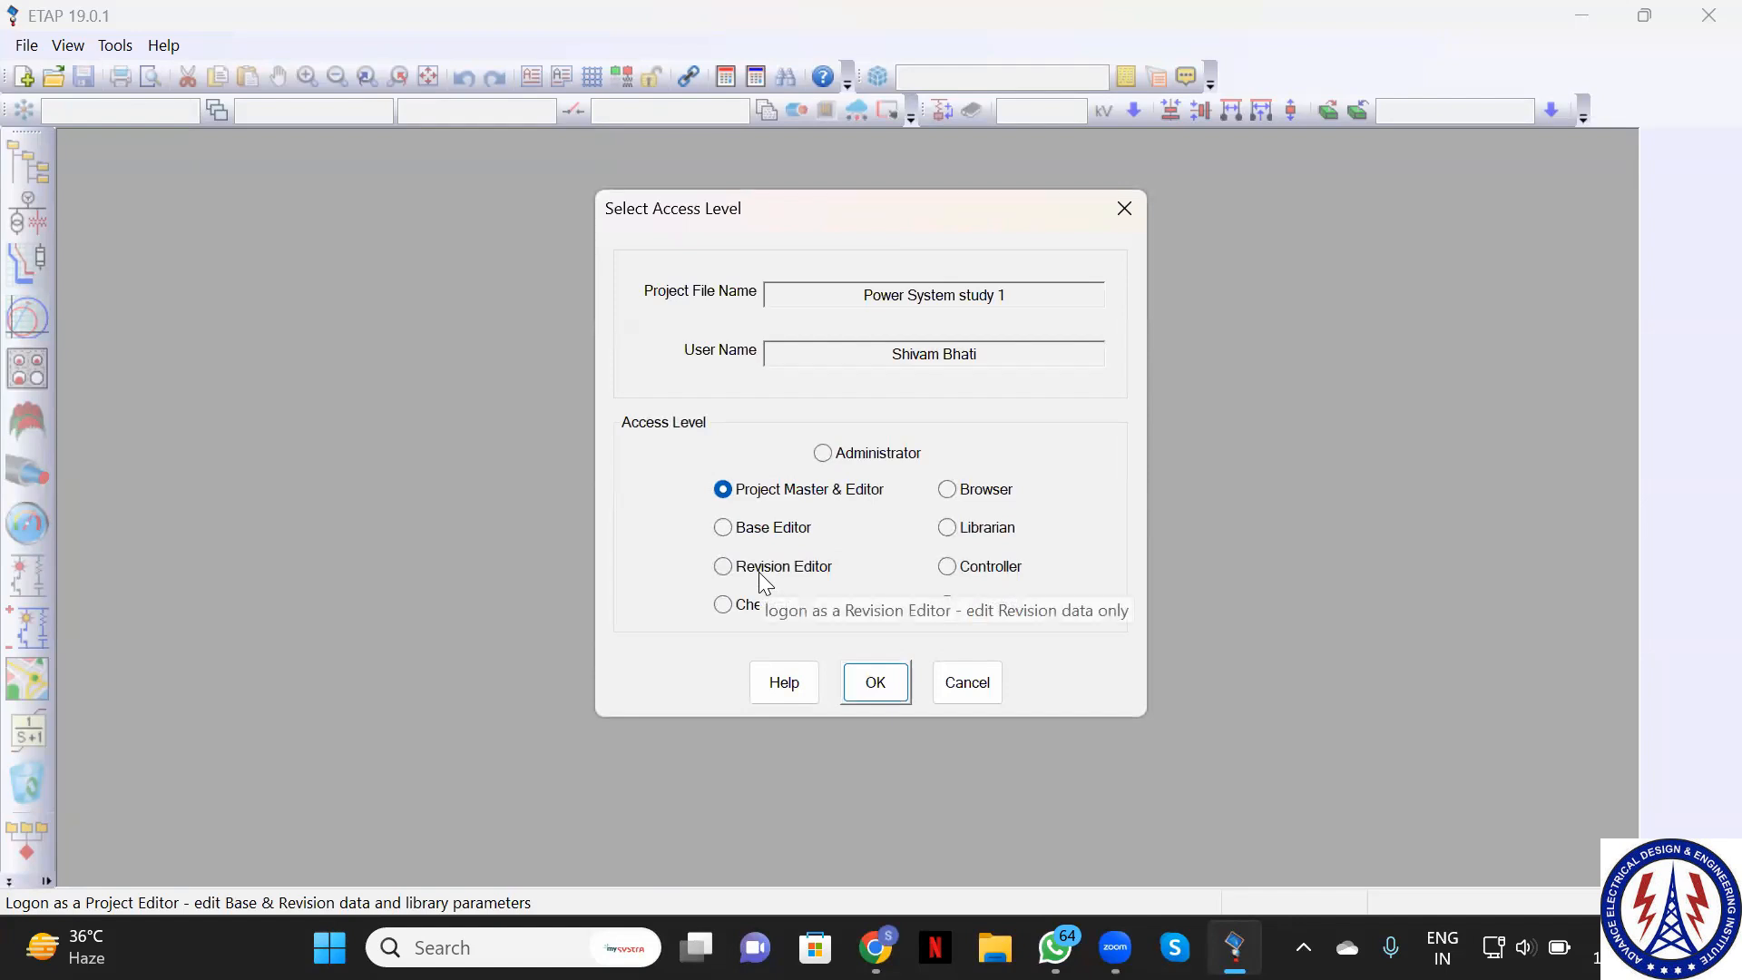
pyautogui.click(879, 681)
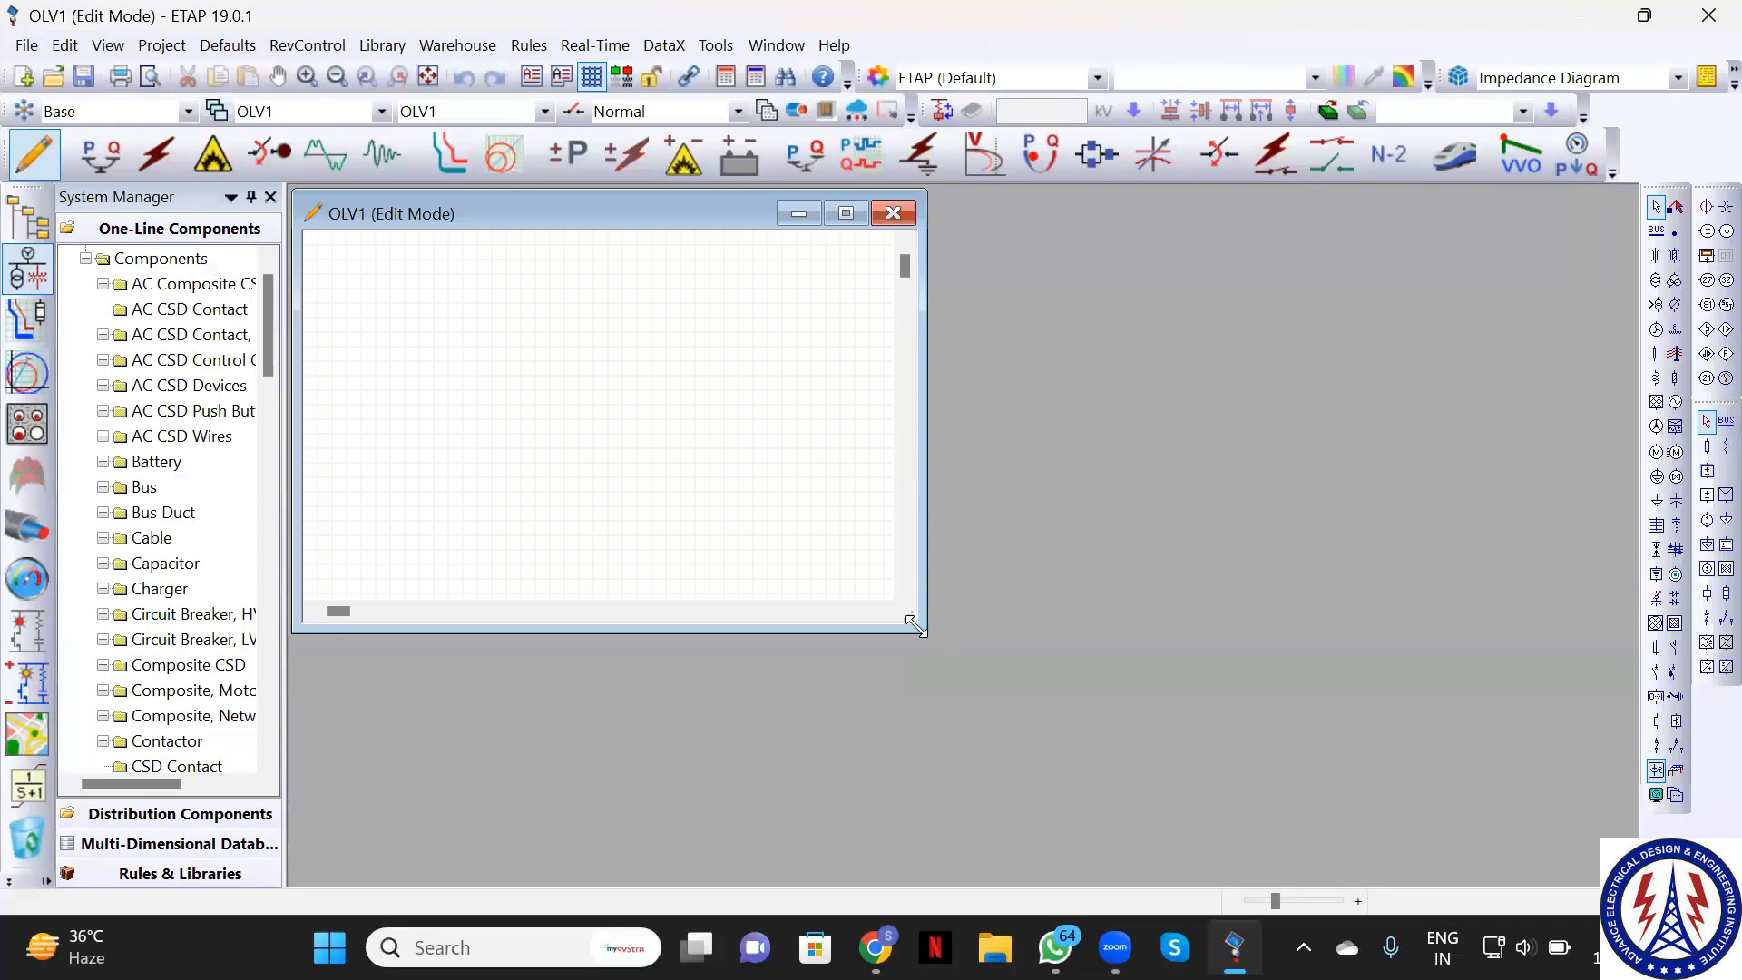
# Resize the OLV1 diagram window and maximize it to fill the workspace
pyautogui.moveTo(914, 624); pyautogui.dragTo(1511, 868)
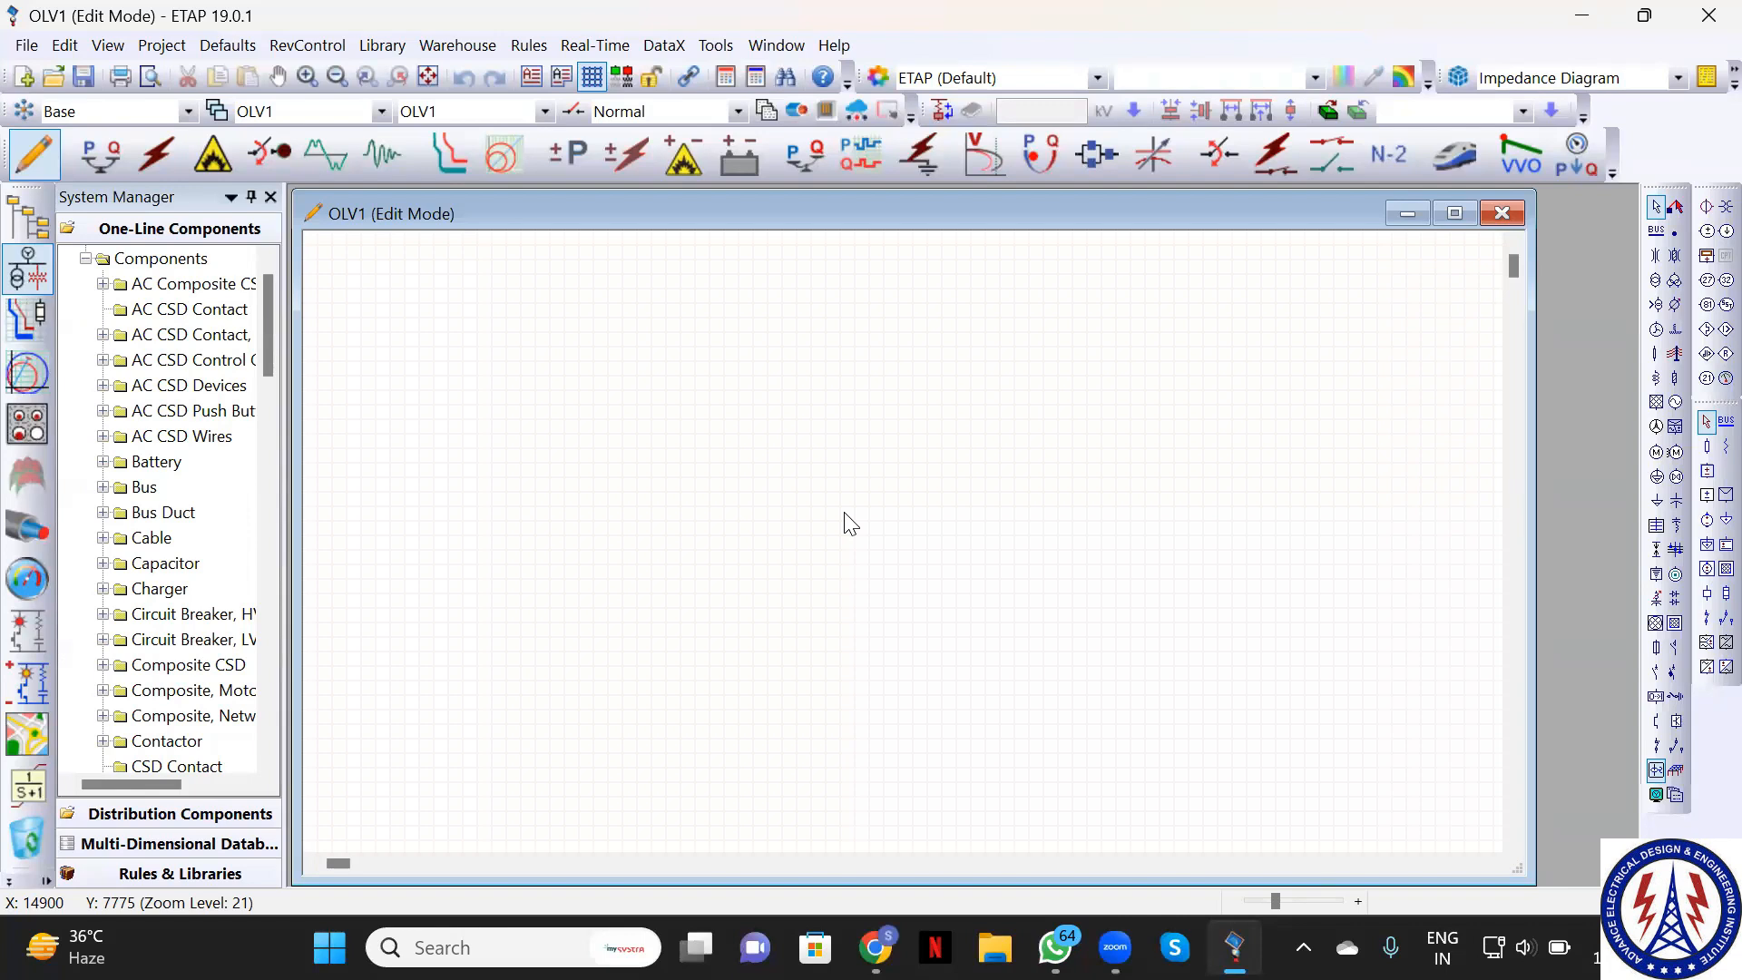
pyautogui.click(1456, 216)
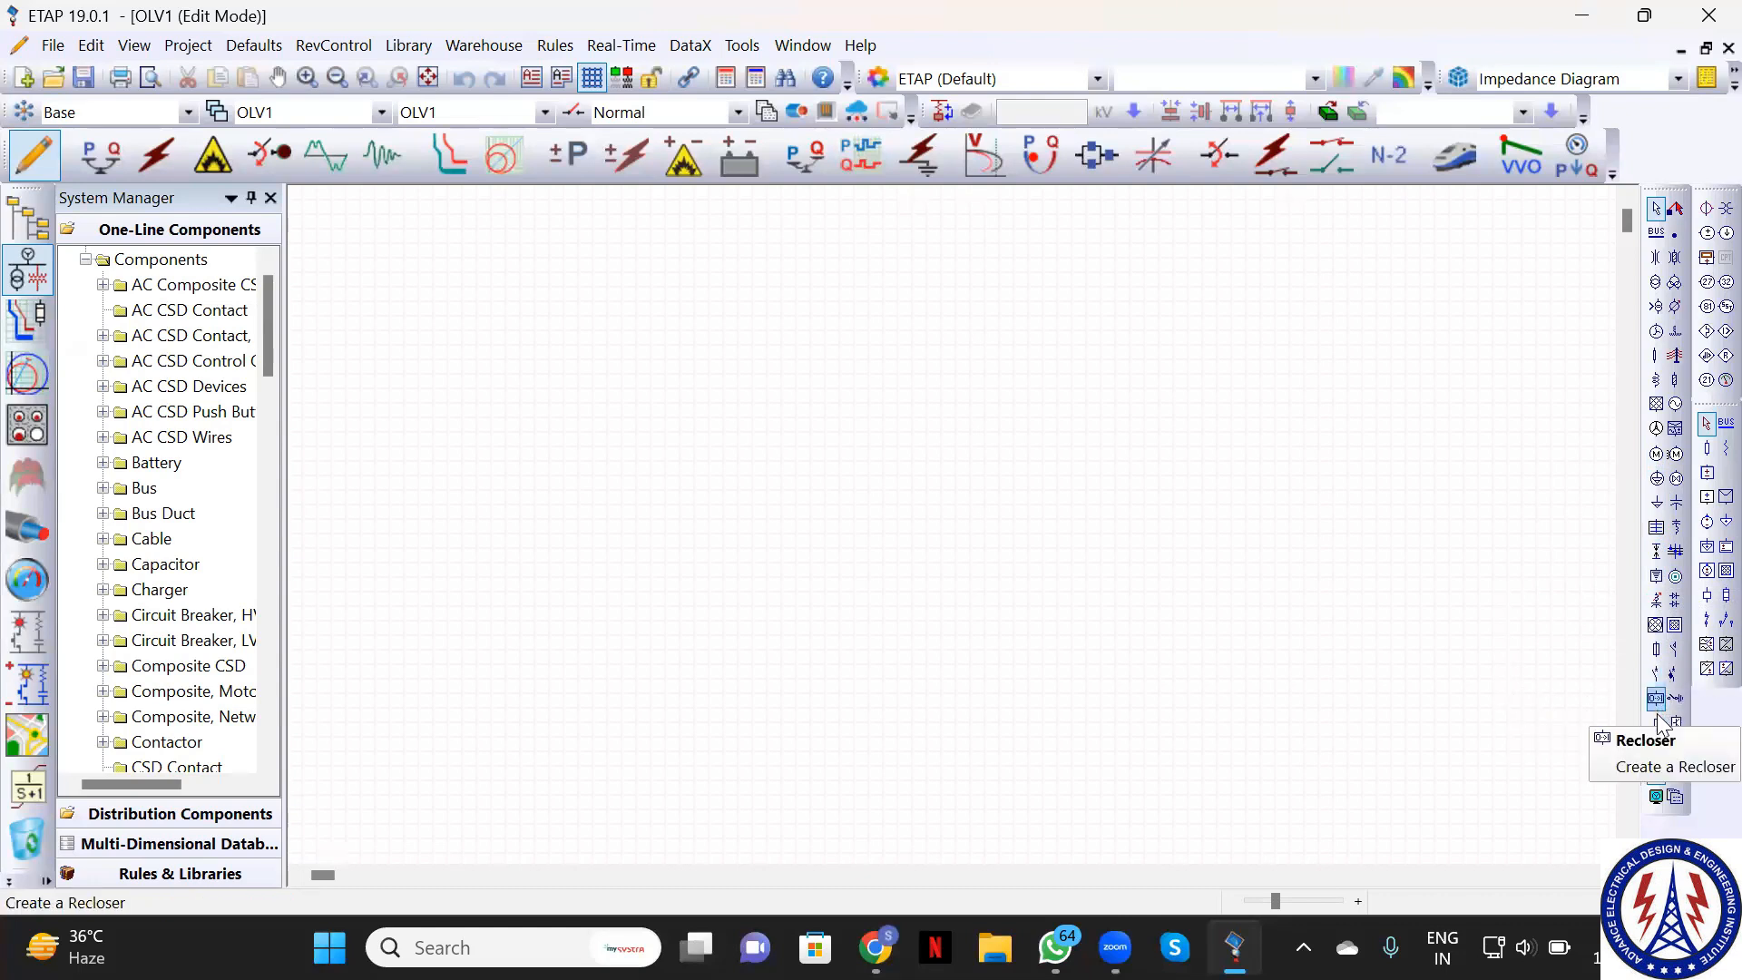
# Place power grid U1 at the top with Cable1 and breaker CB1 connected beneath it
pyautogui.click(1657, 726)
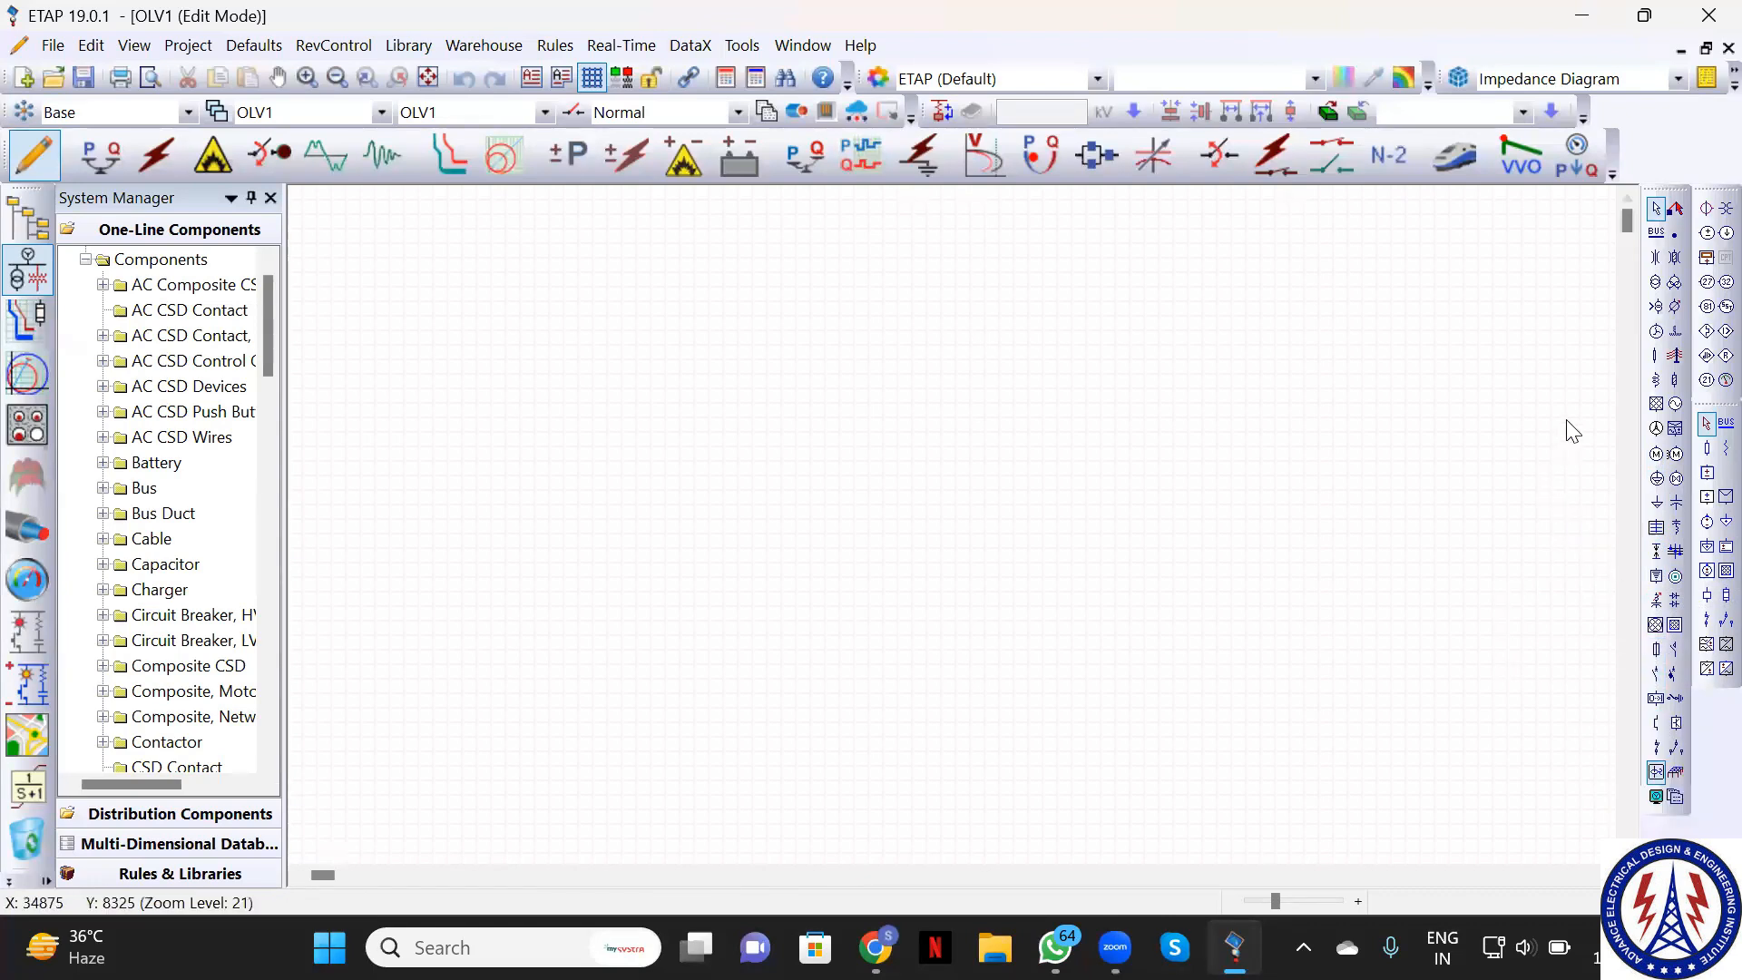
pyautogui.click(1657, 406)
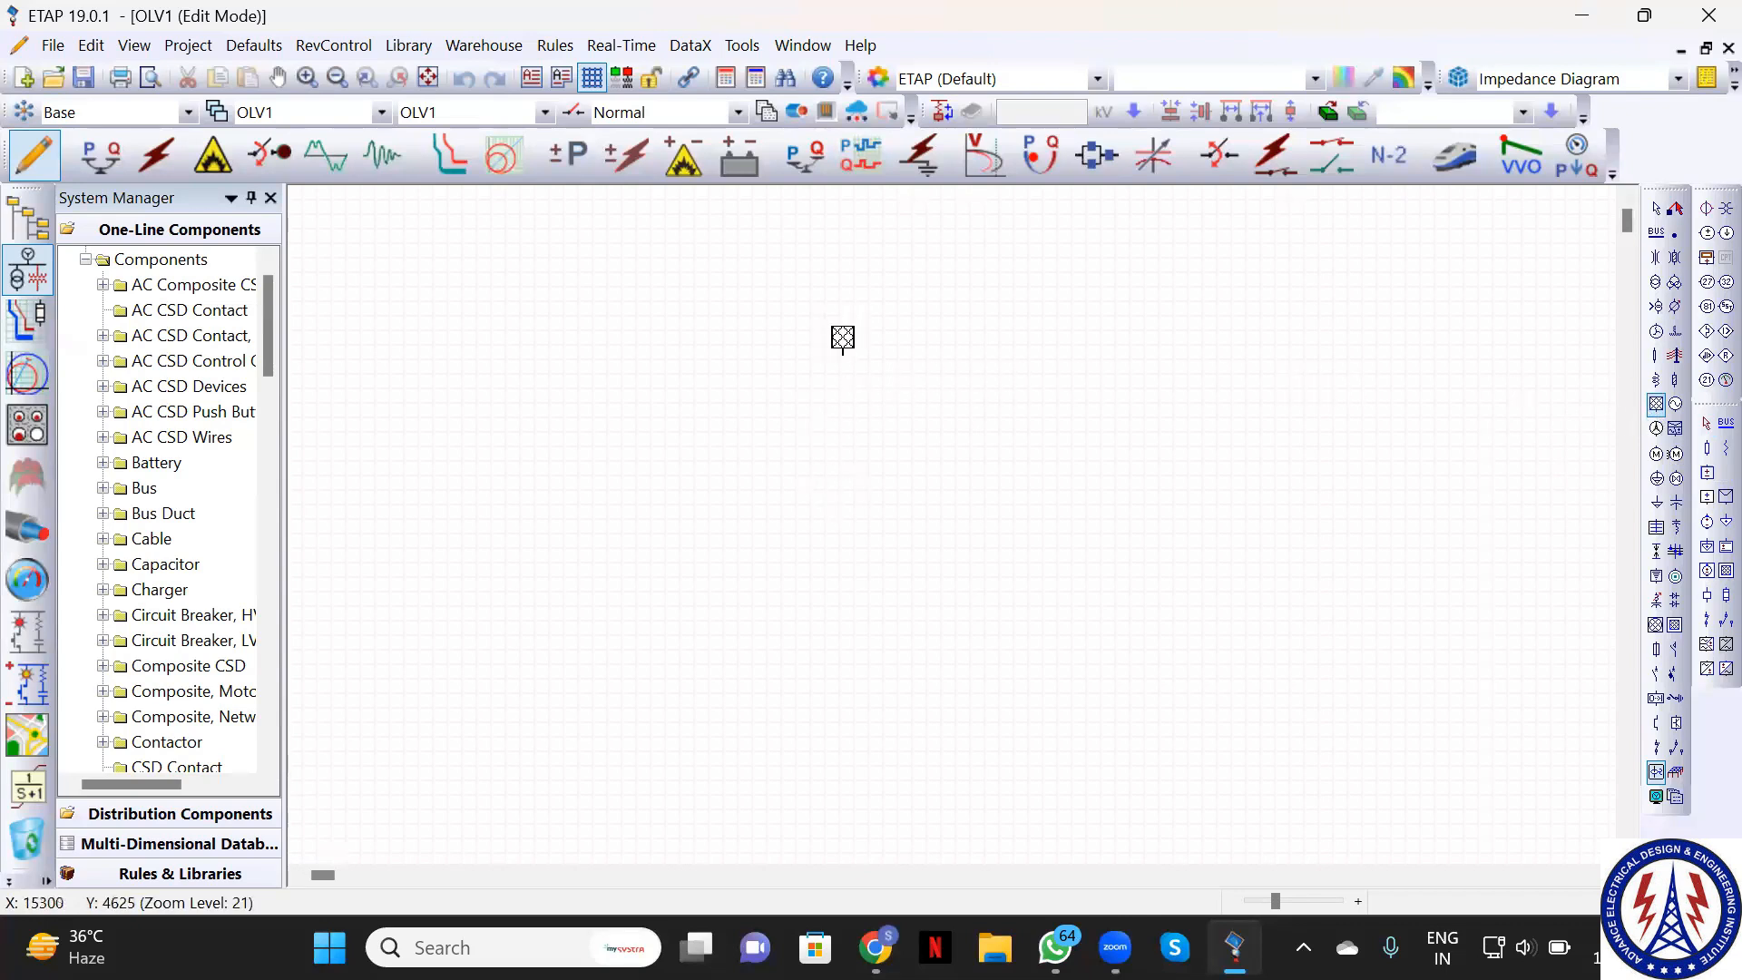
pyautogui.click(843, 270)
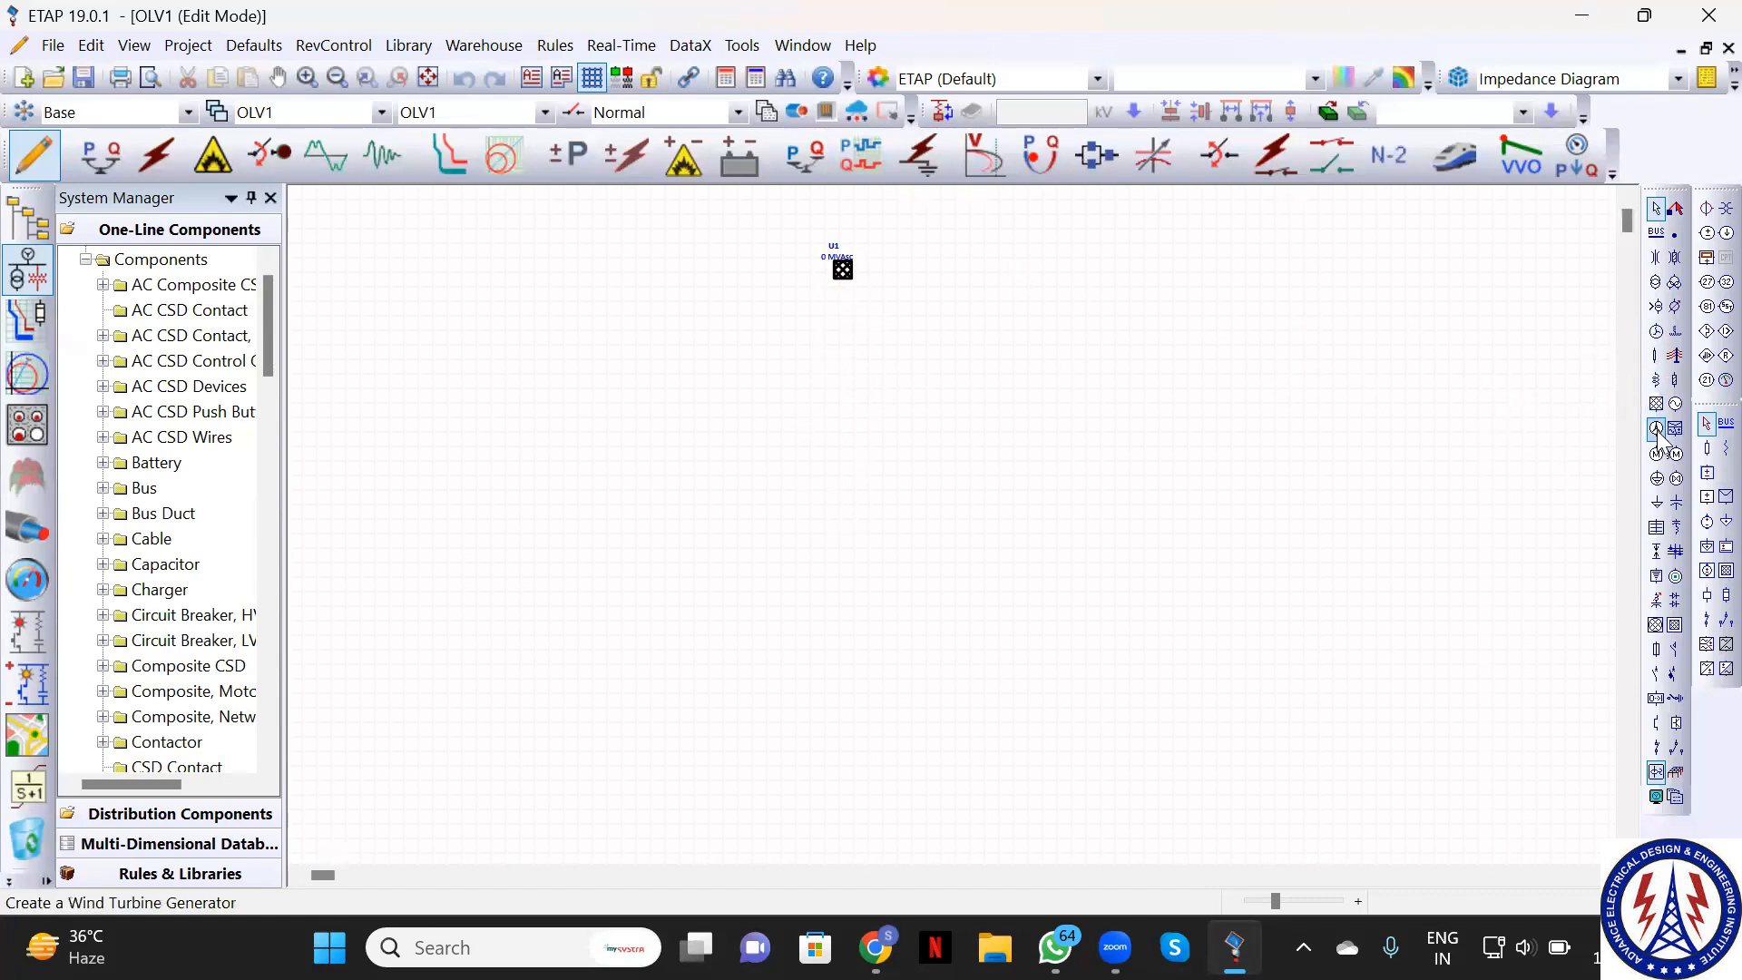
pyautogui.click(1656, 355)
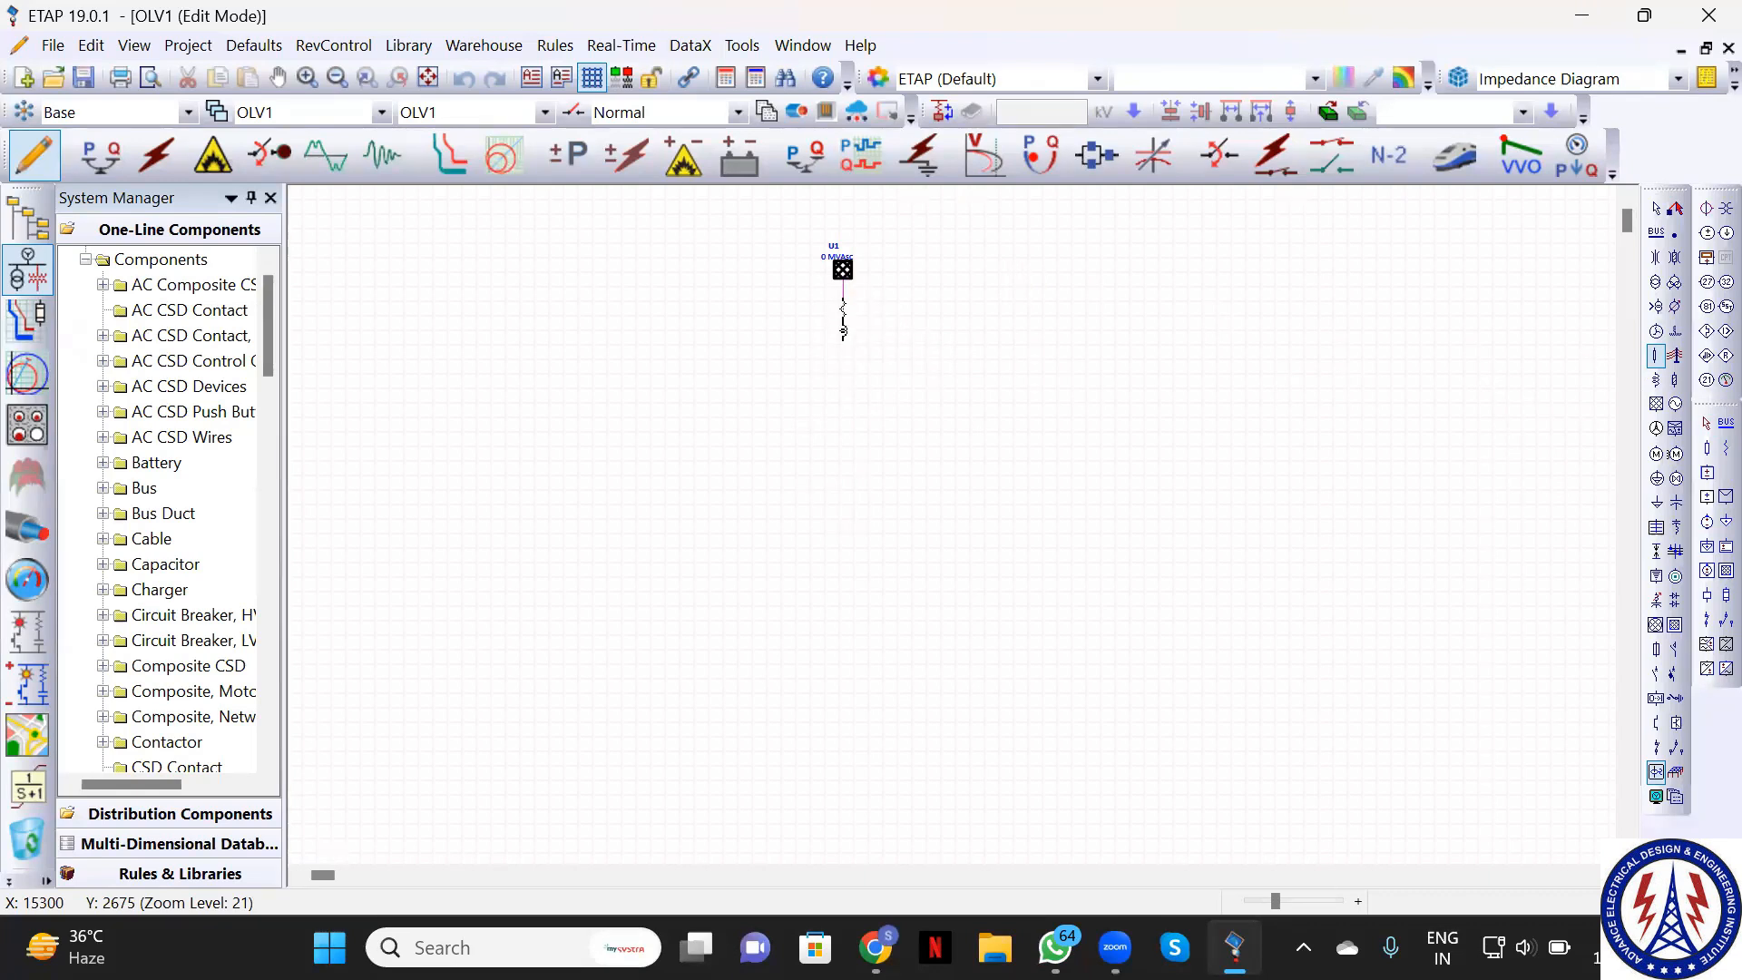
pyautogui.click(842, 345)
pyautogui.click(843, 334)
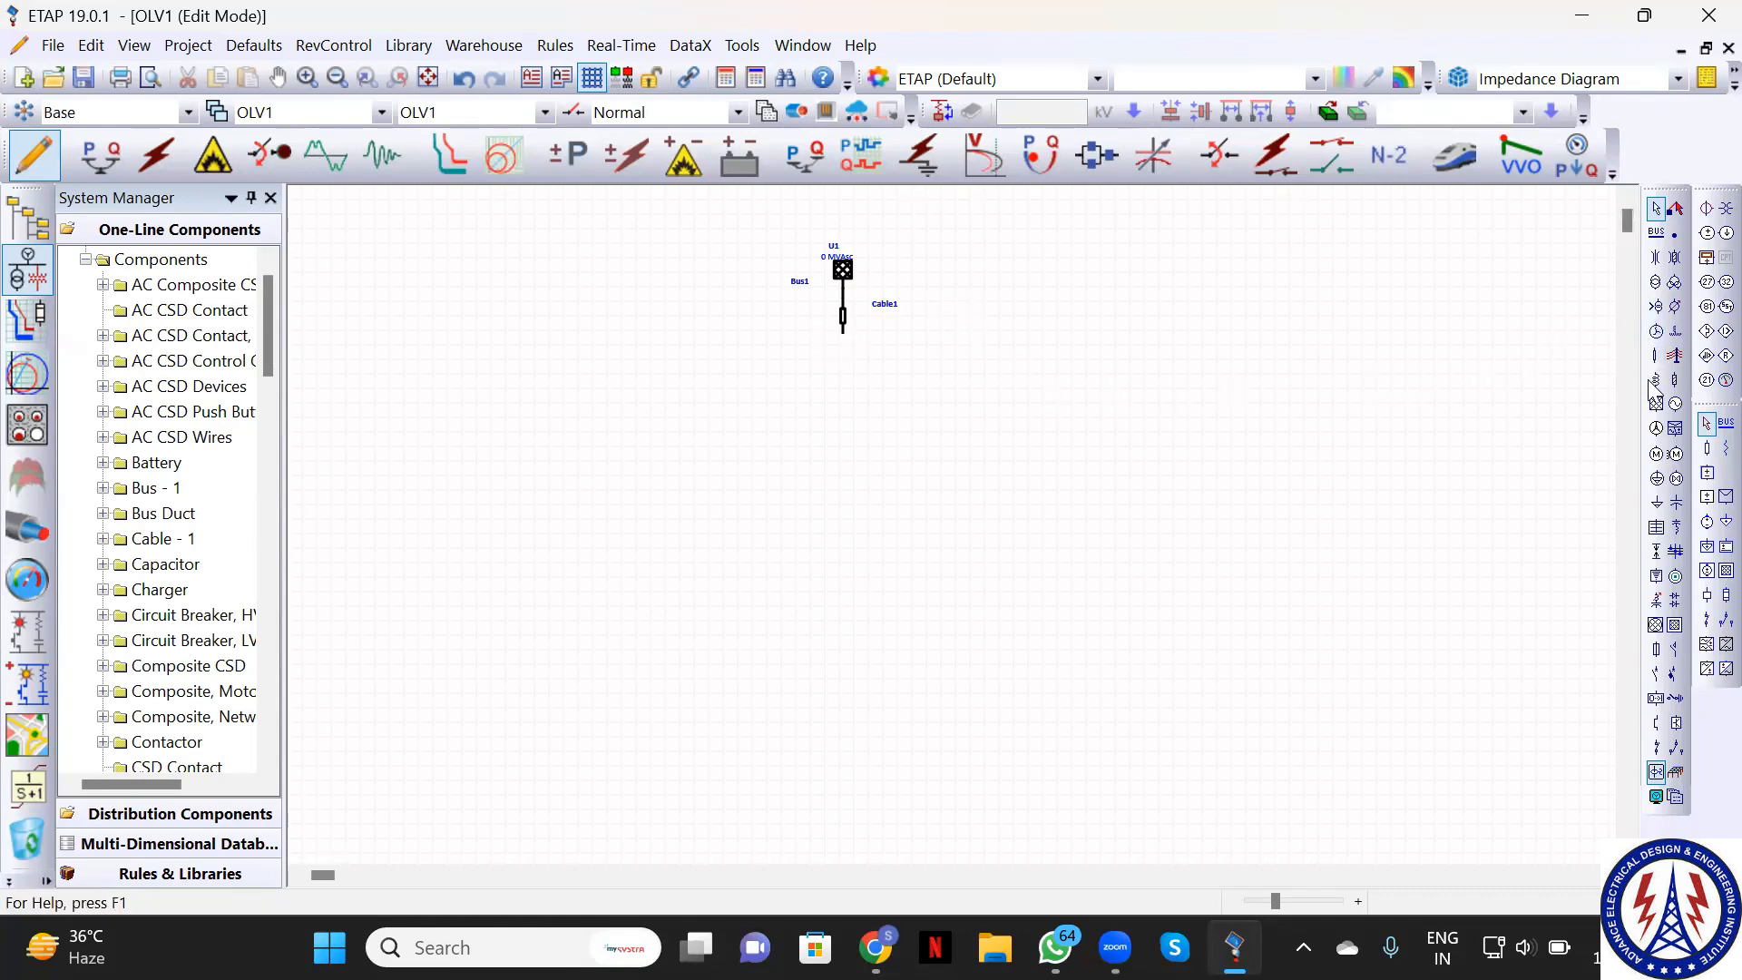
pyautogui.click(1657, 676)
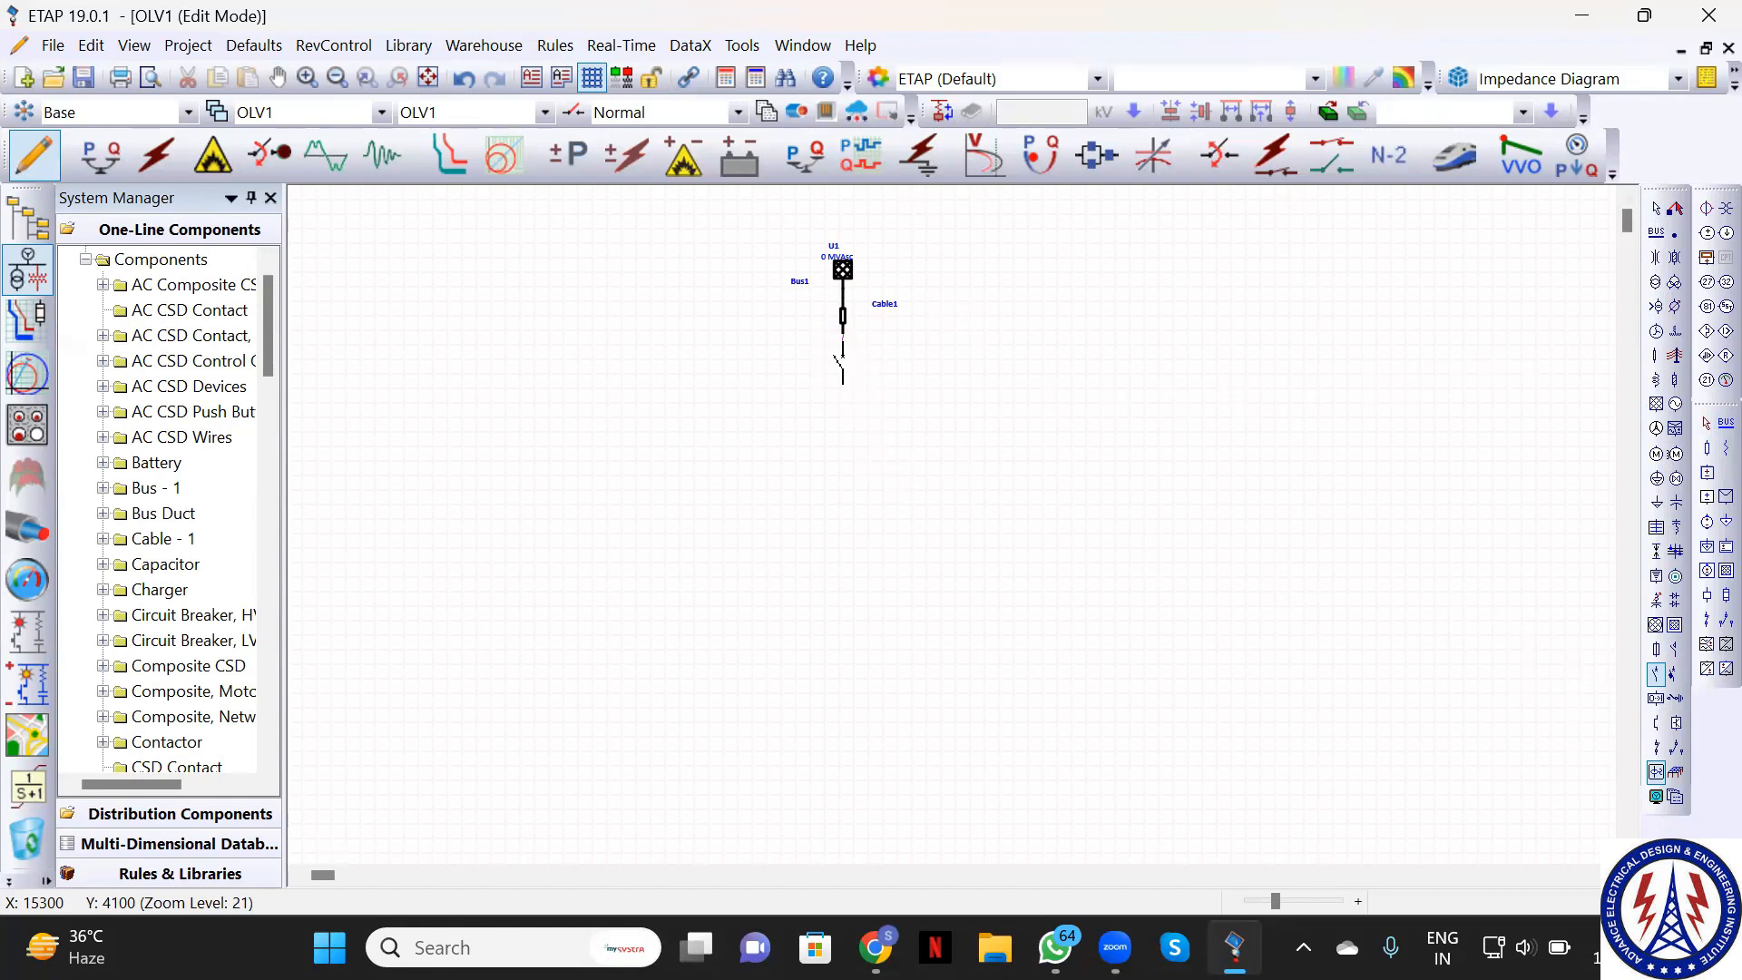
pyautogui.click(839, 356)
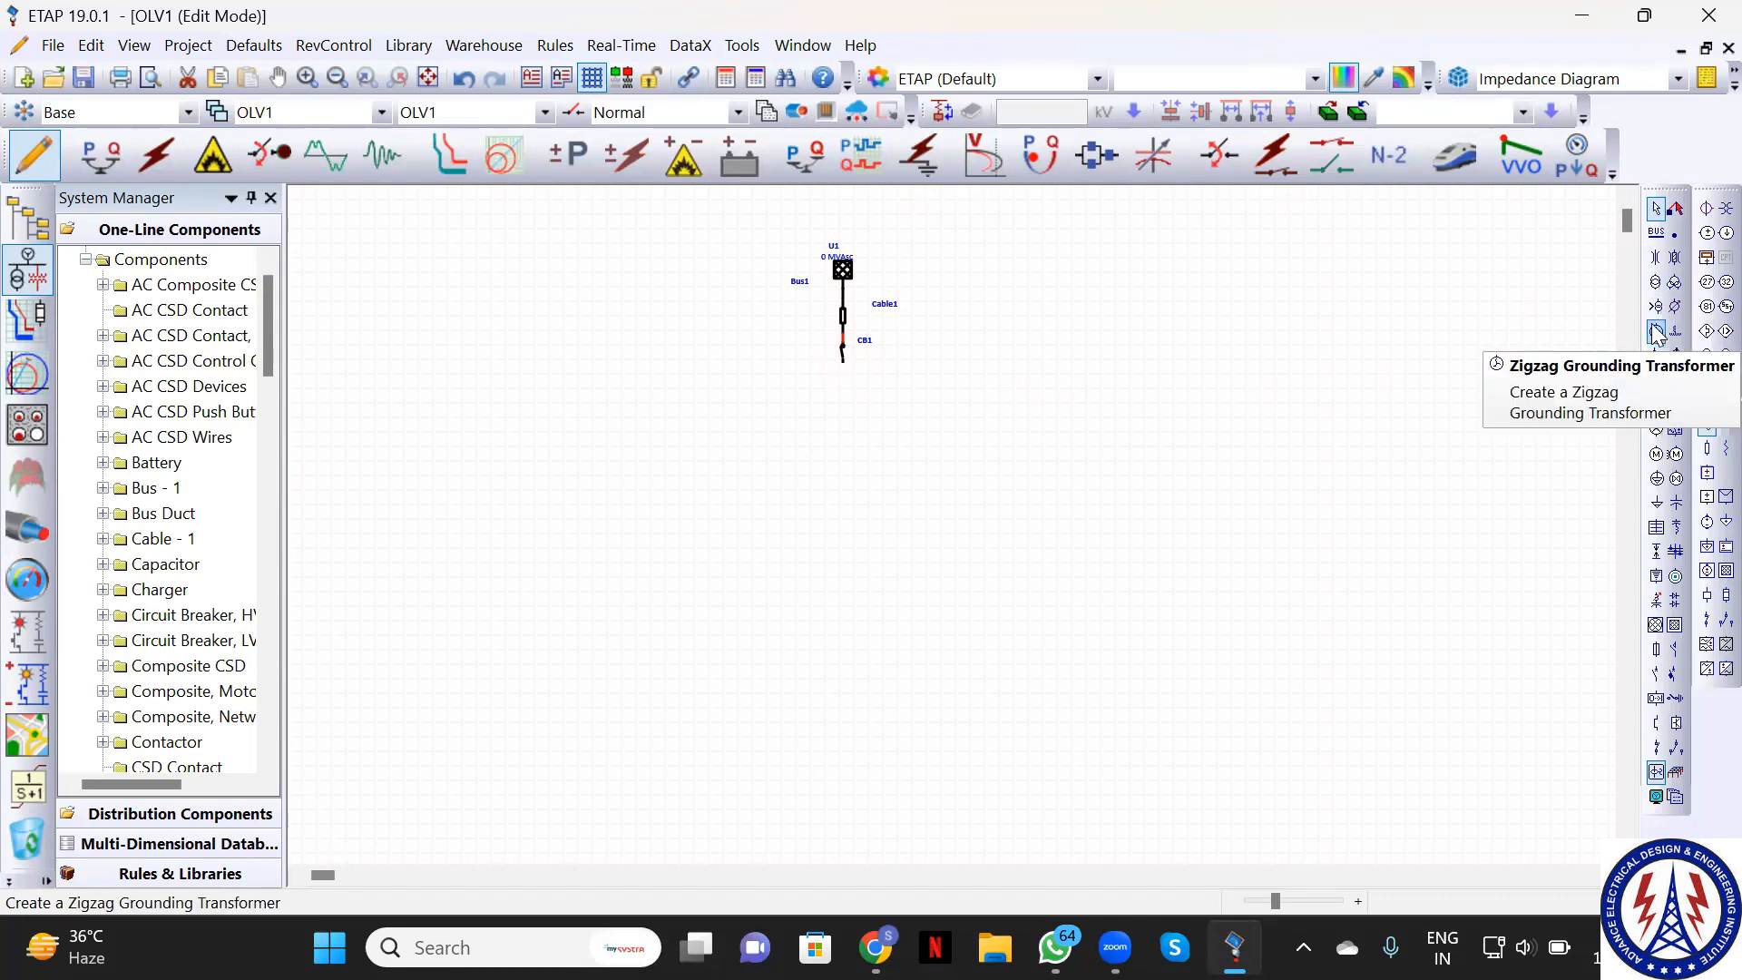
# Add transformer T1, Cable2 and breaker CB2 in a column below CB1
pyautogui.click(1656, 281)
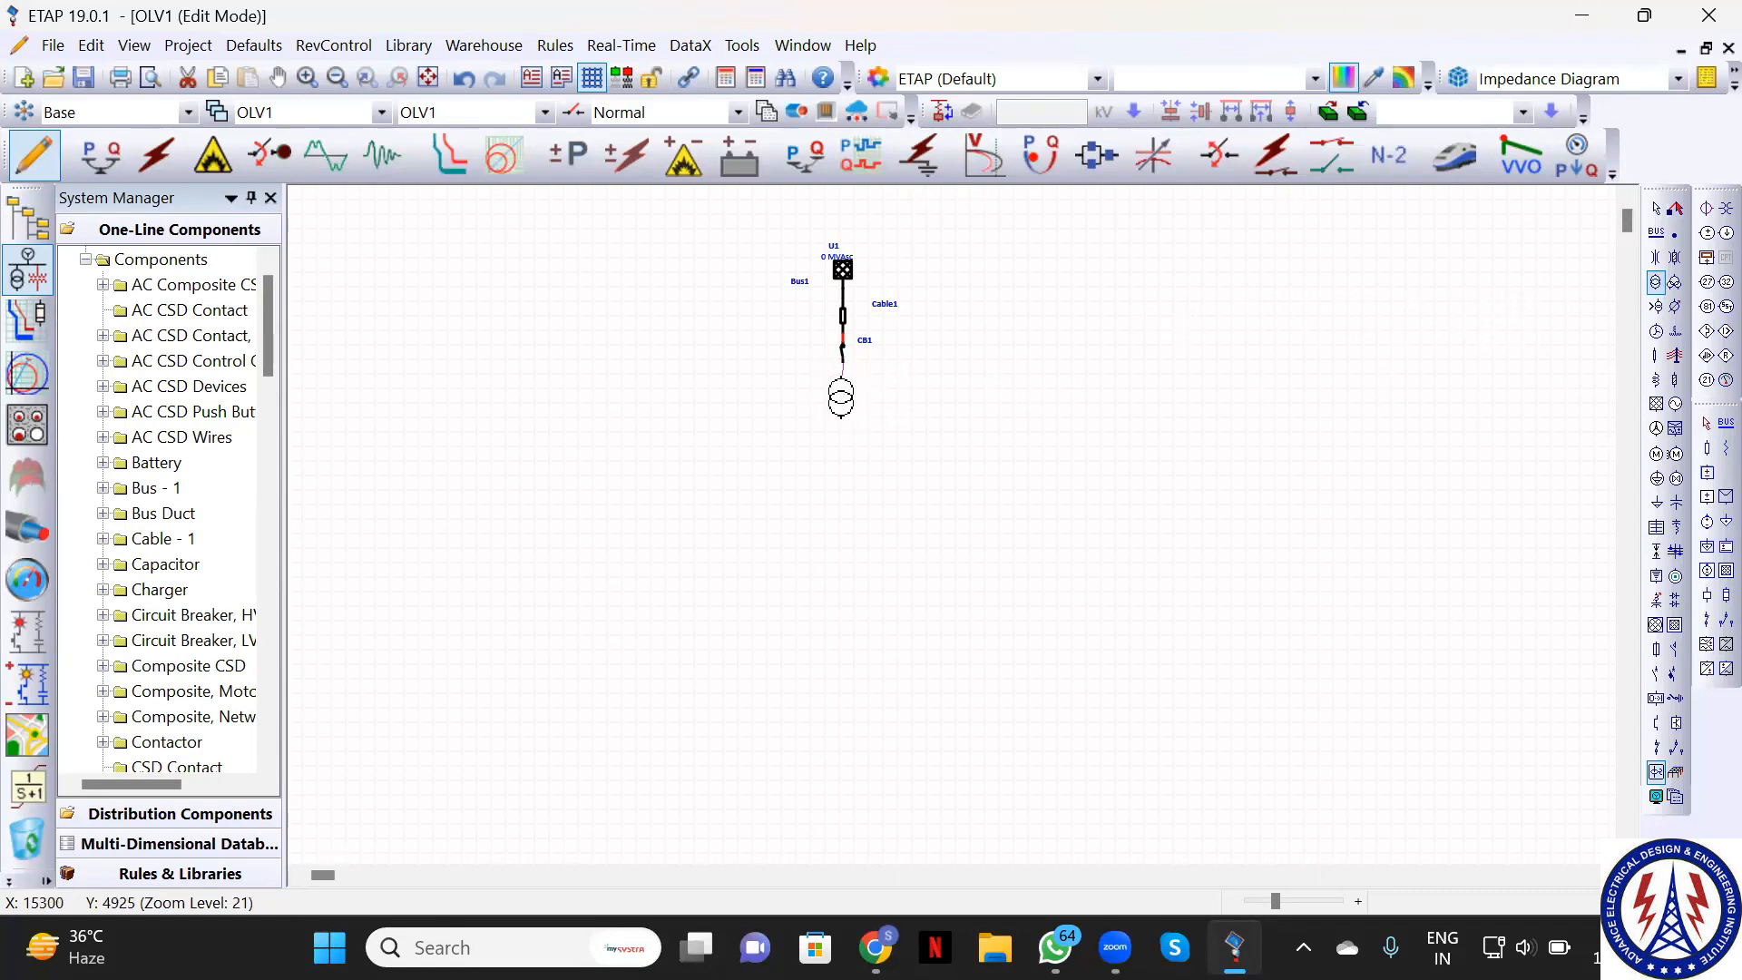
pyautogui.click(842, 396)
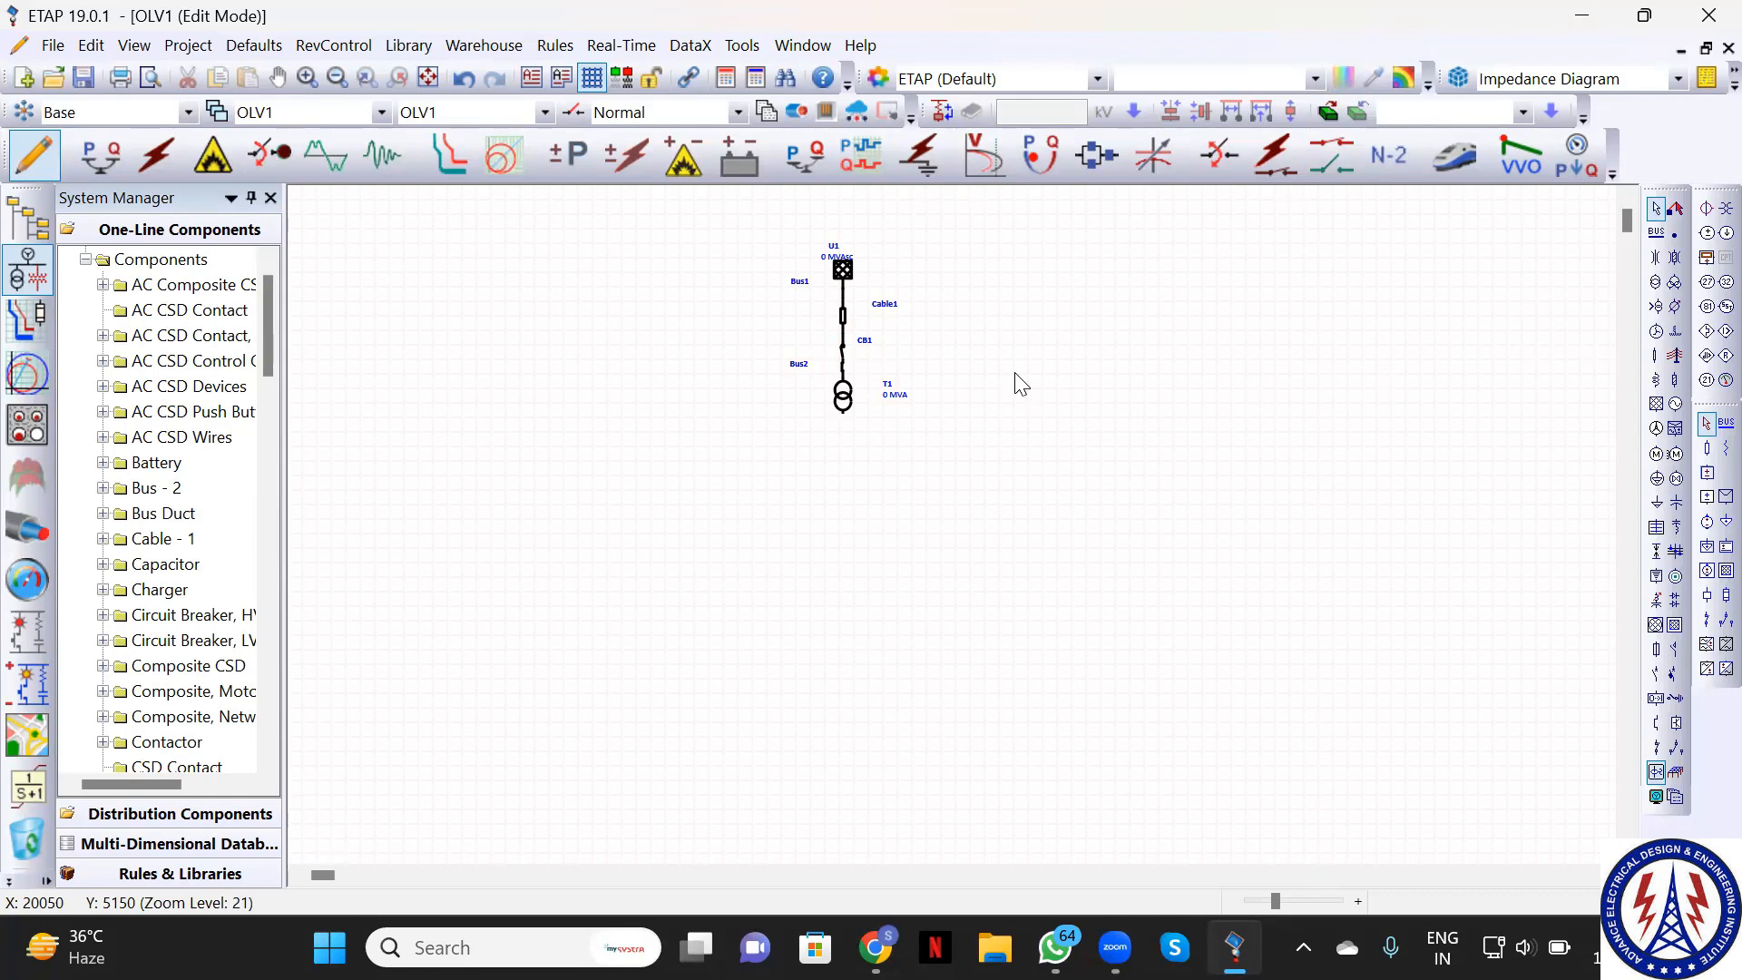
pyautogui.click(1656, 356)
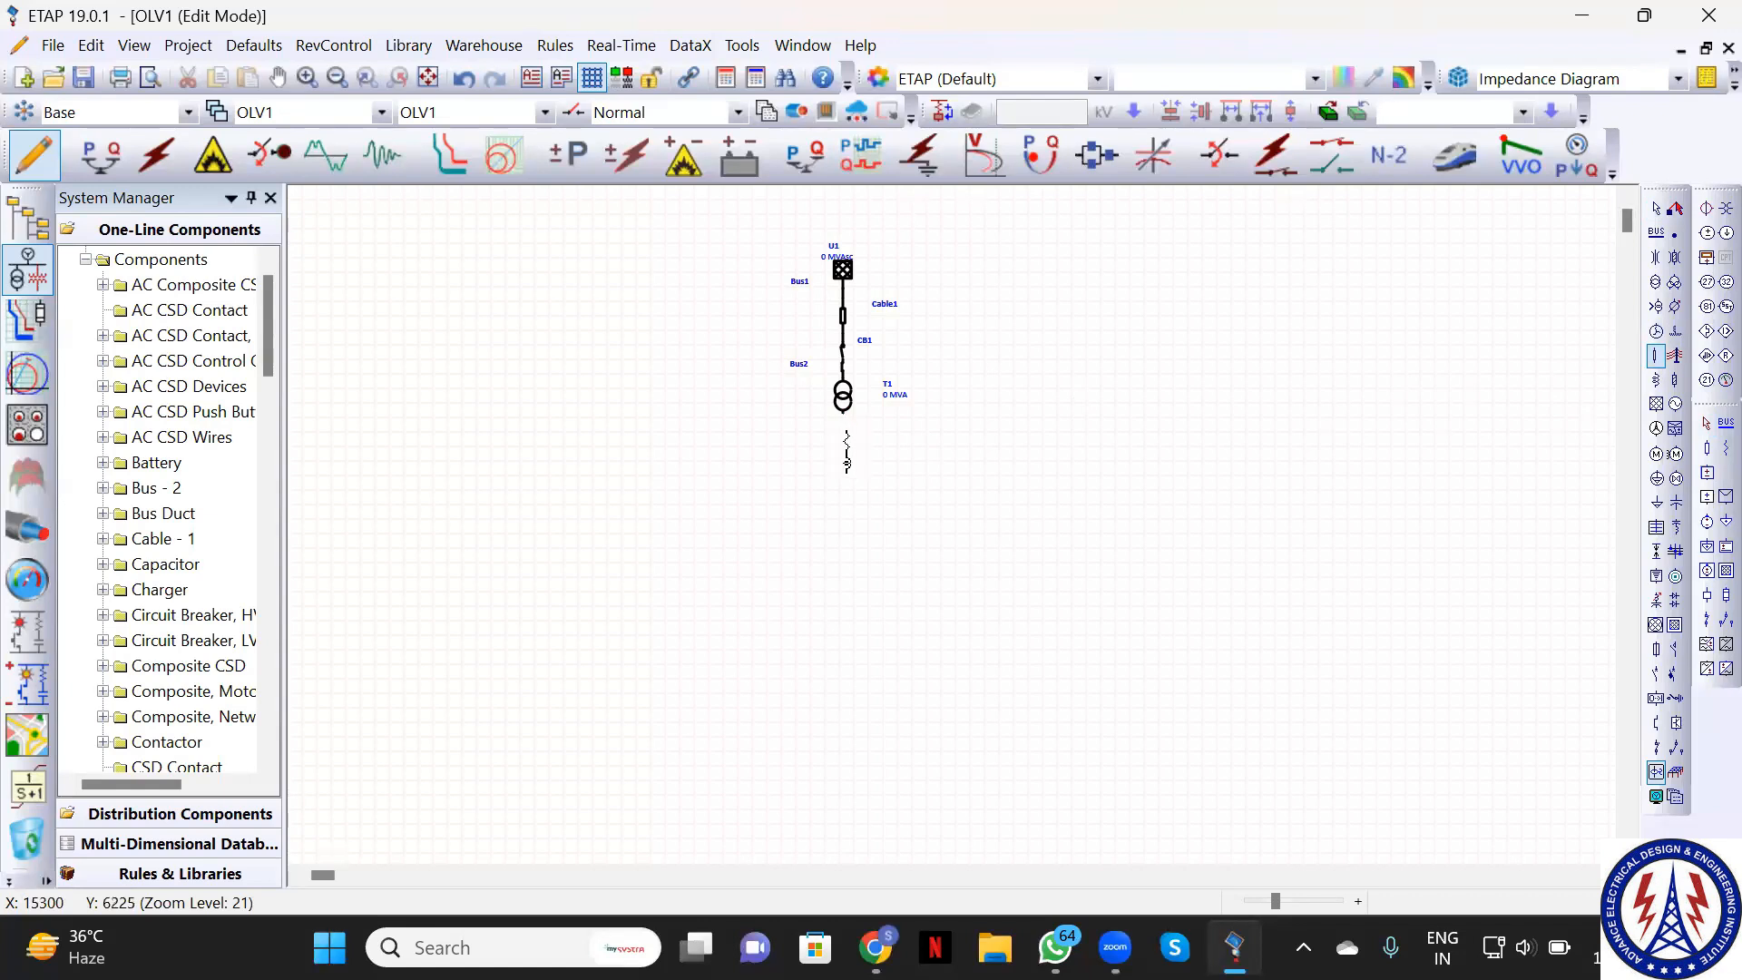
pyautogui.click(843, 437)
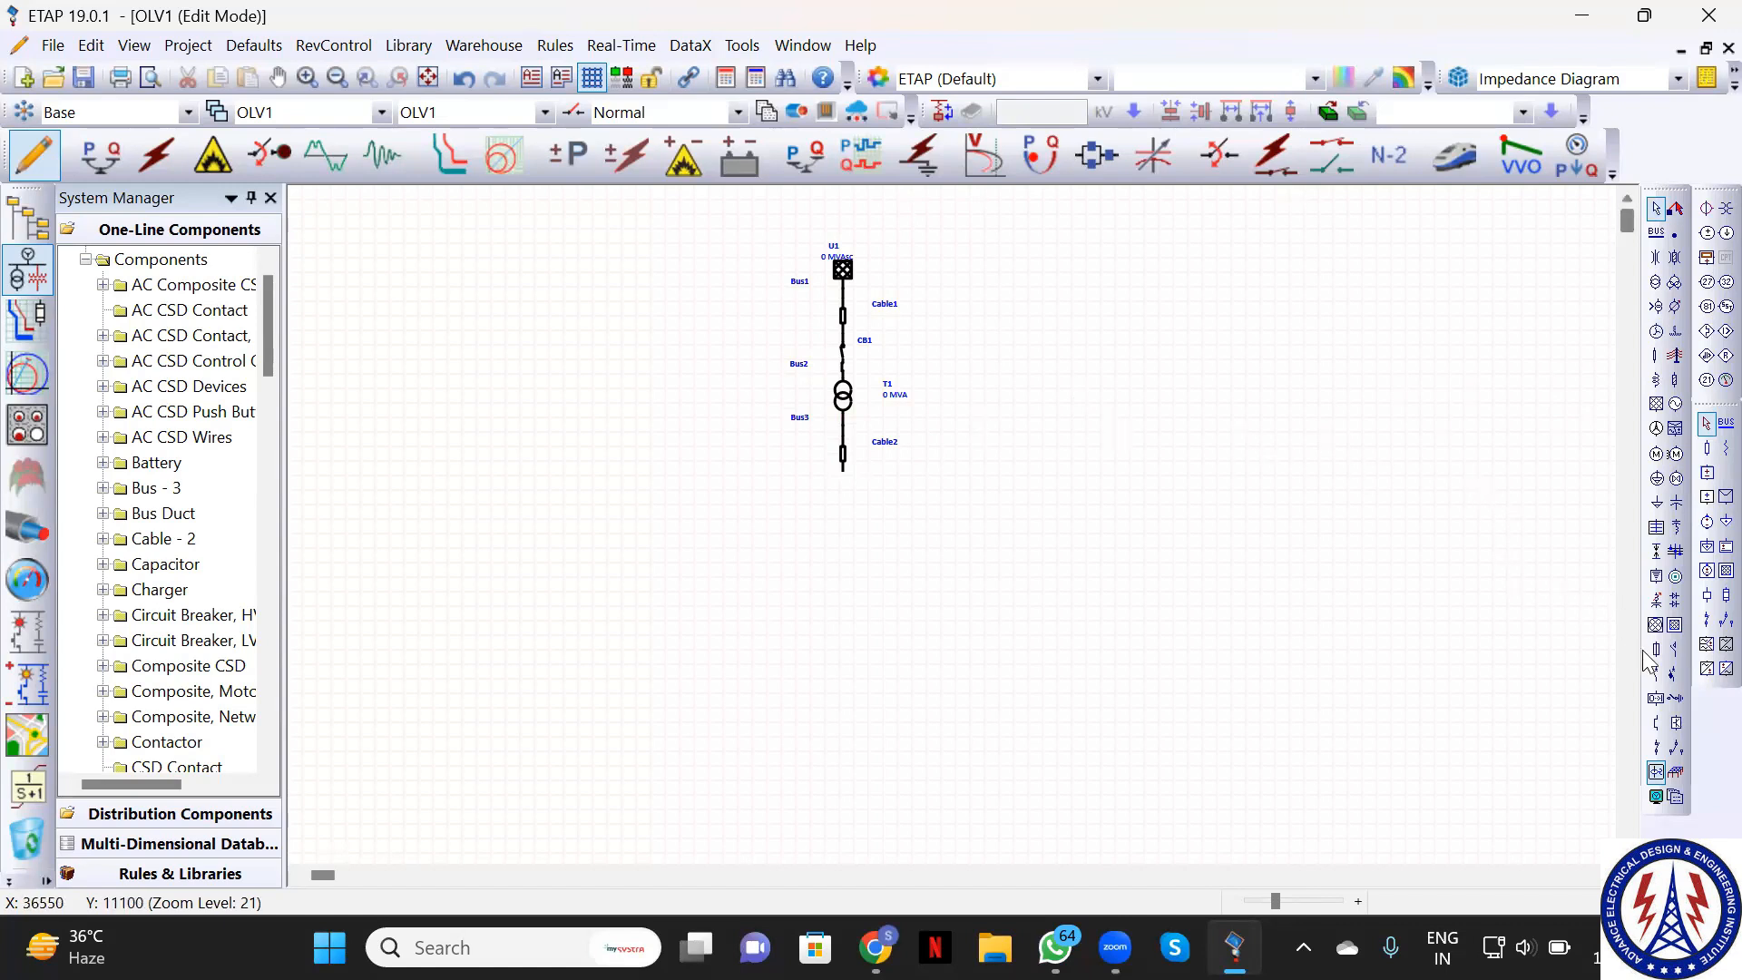
pyautogui.click(1657, 676)
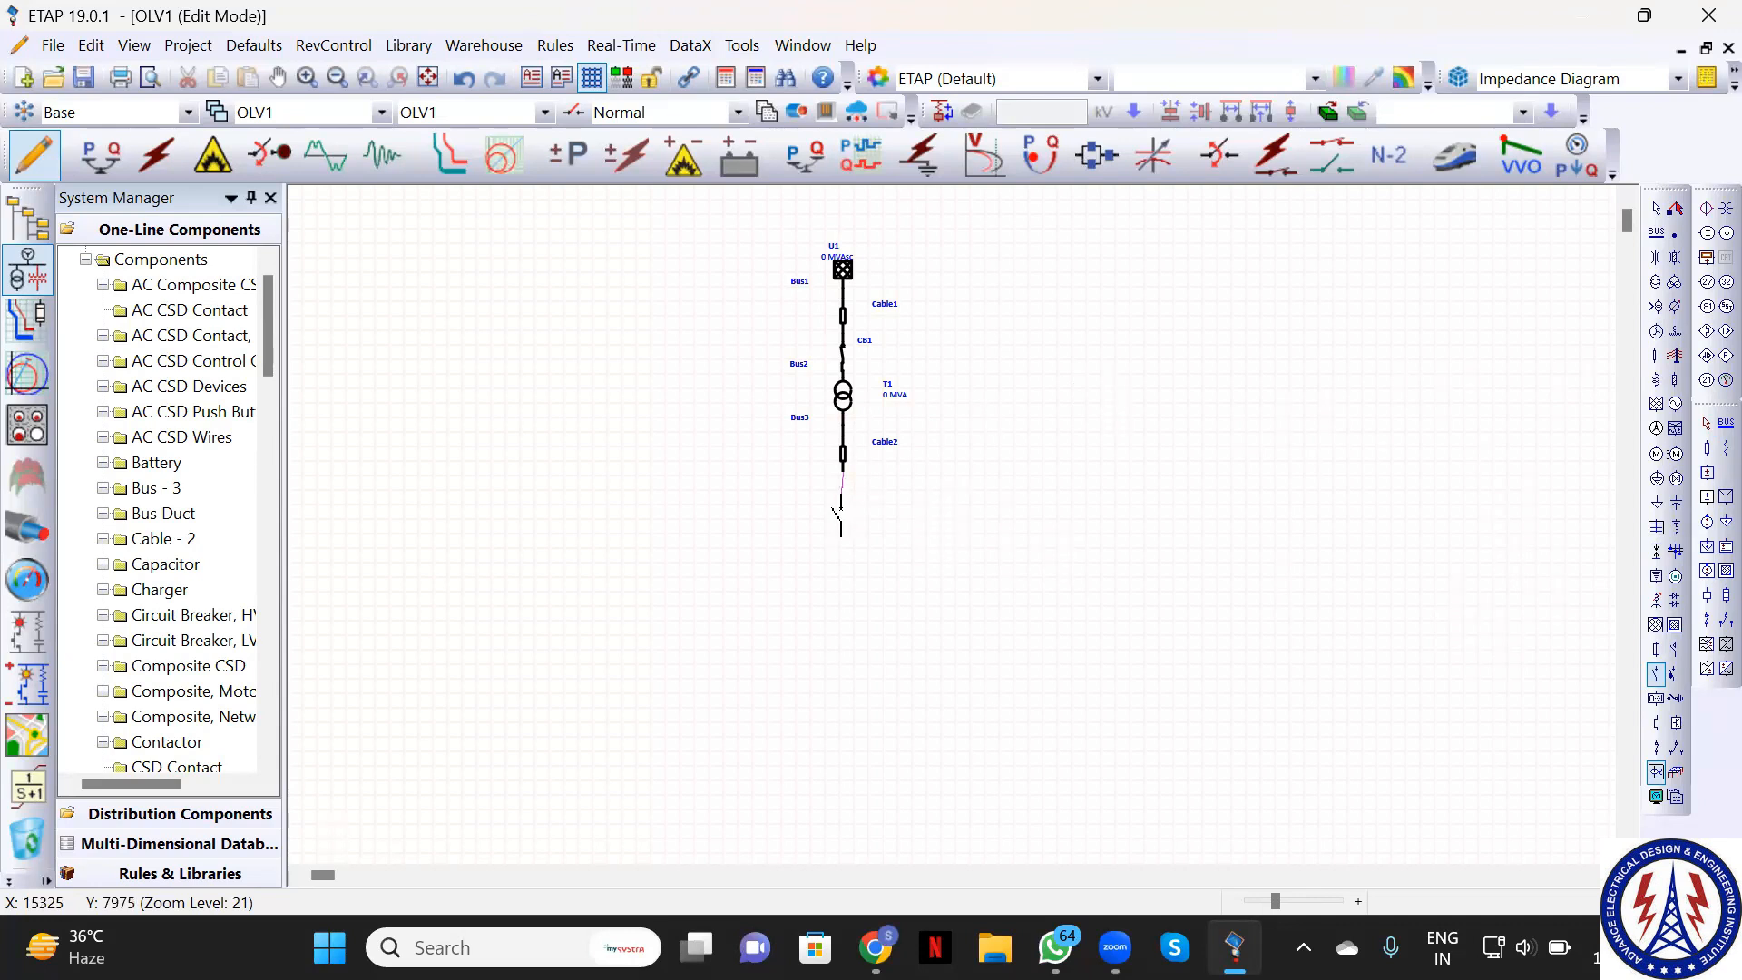
pyautogui.click(844, 495)
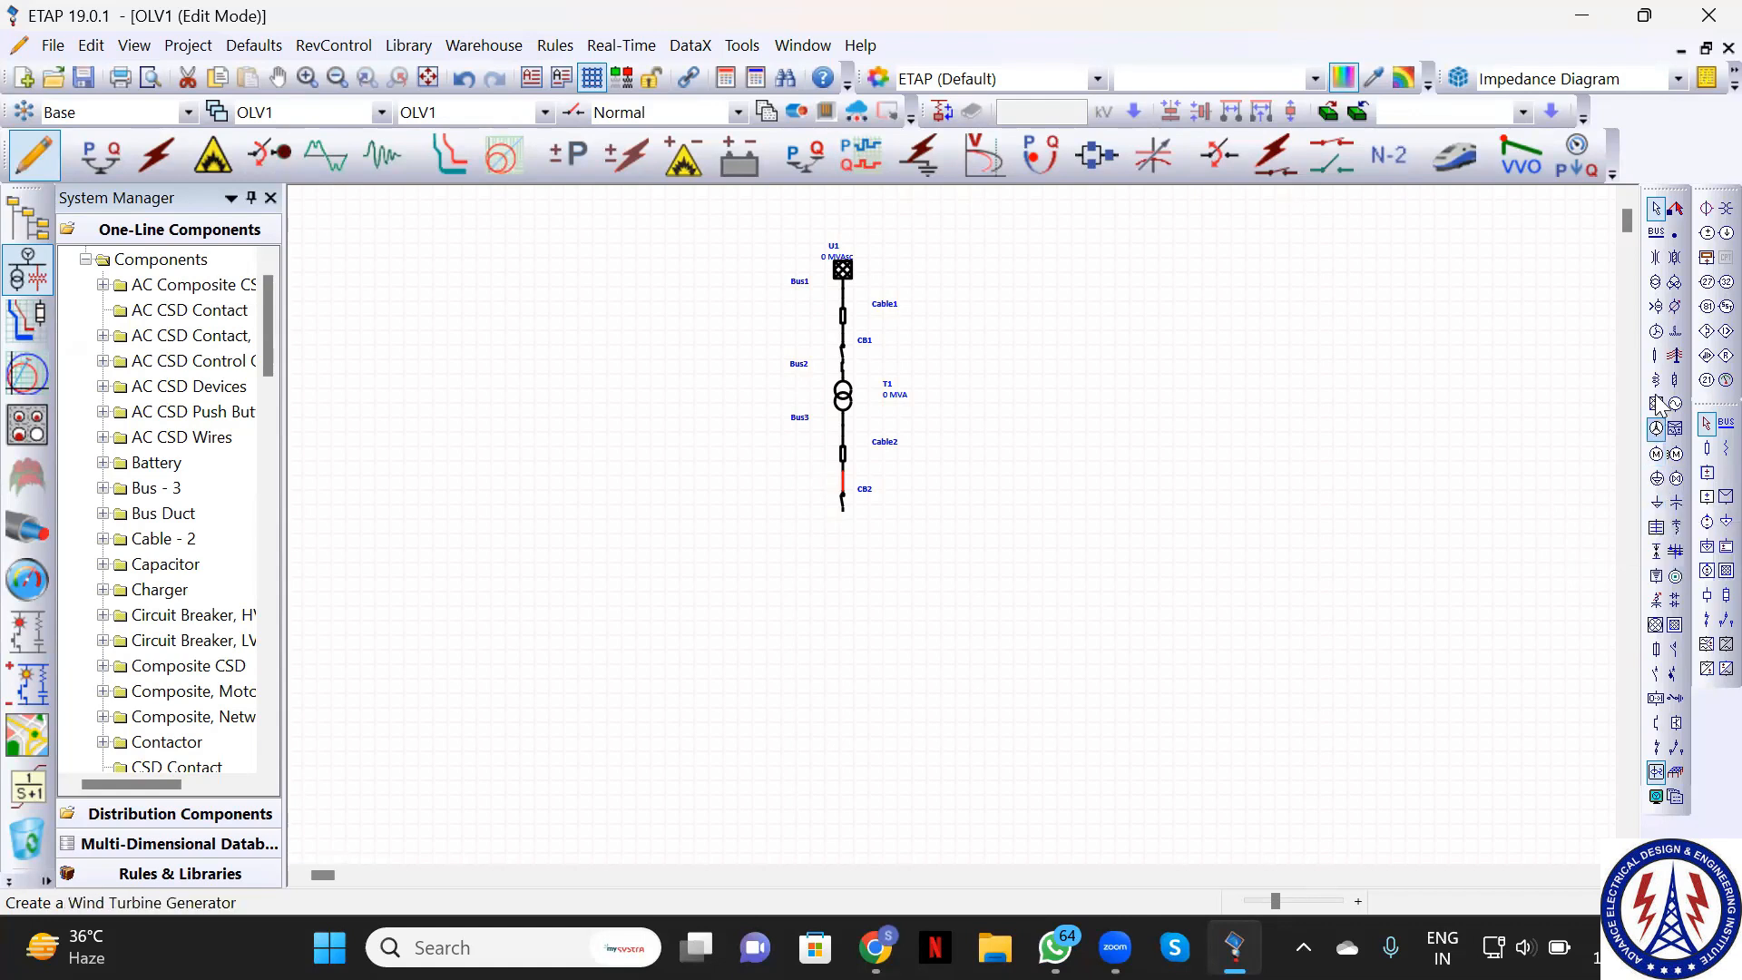
# Place Bus4 below CB2 and shift it slightly to the right
pyautogui.click(1656, 231)
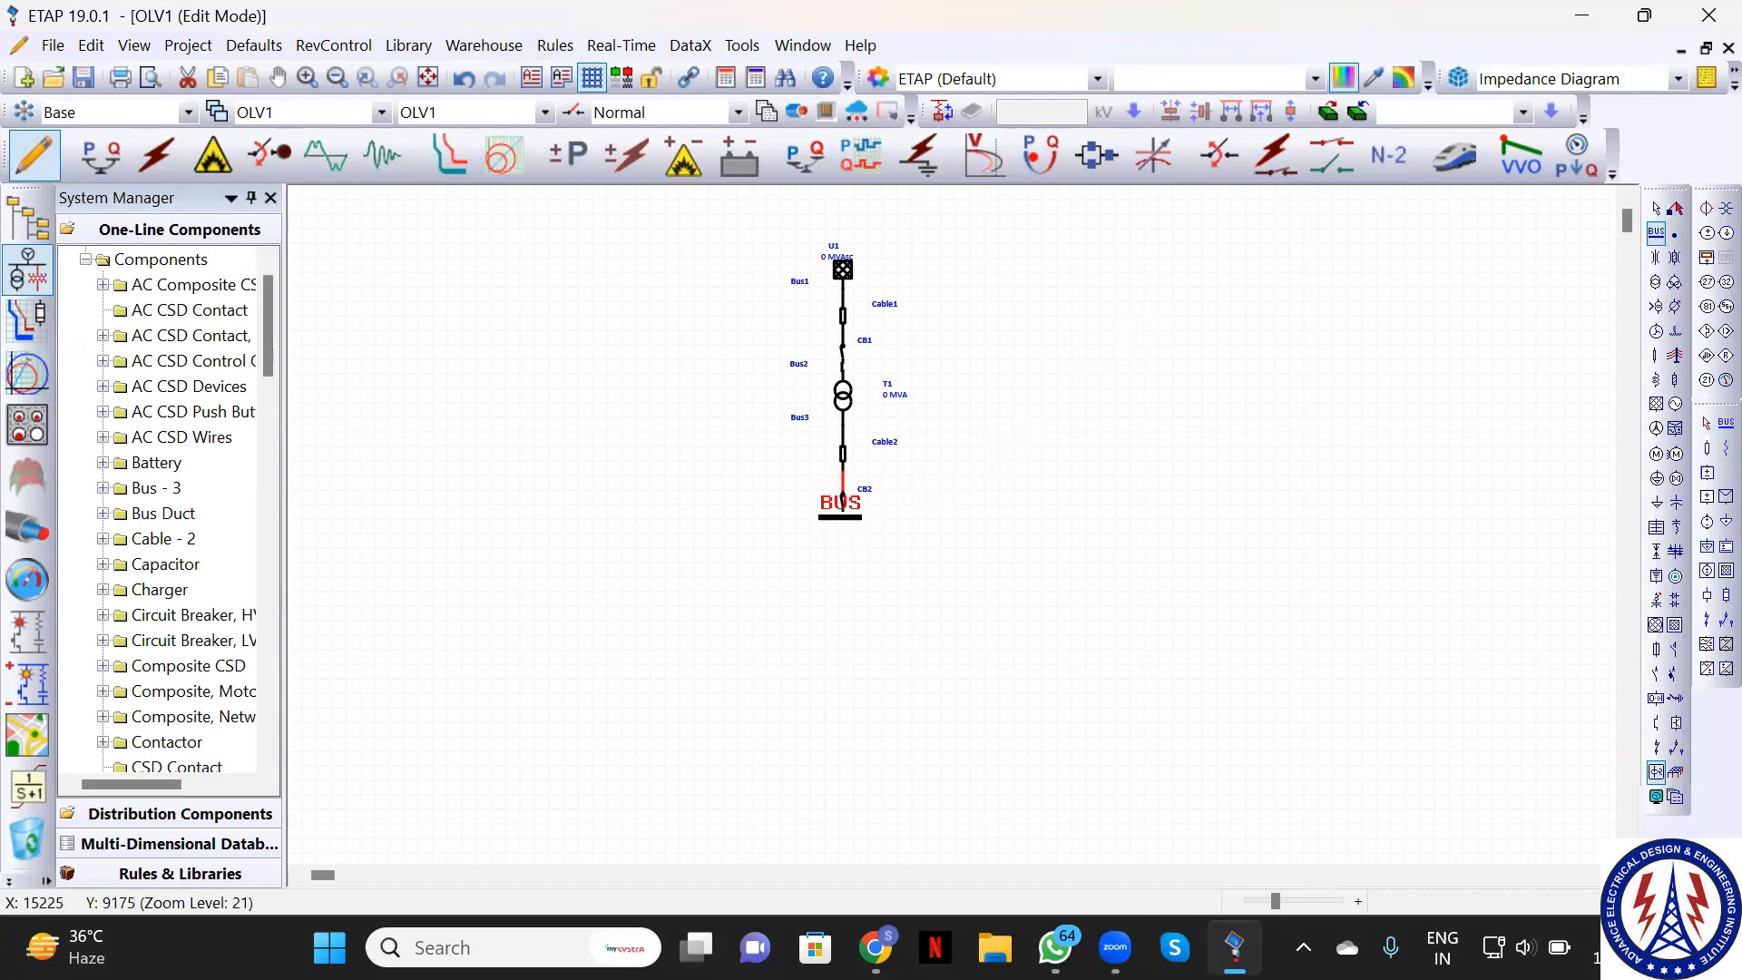
pyautogui.click(843, 513)
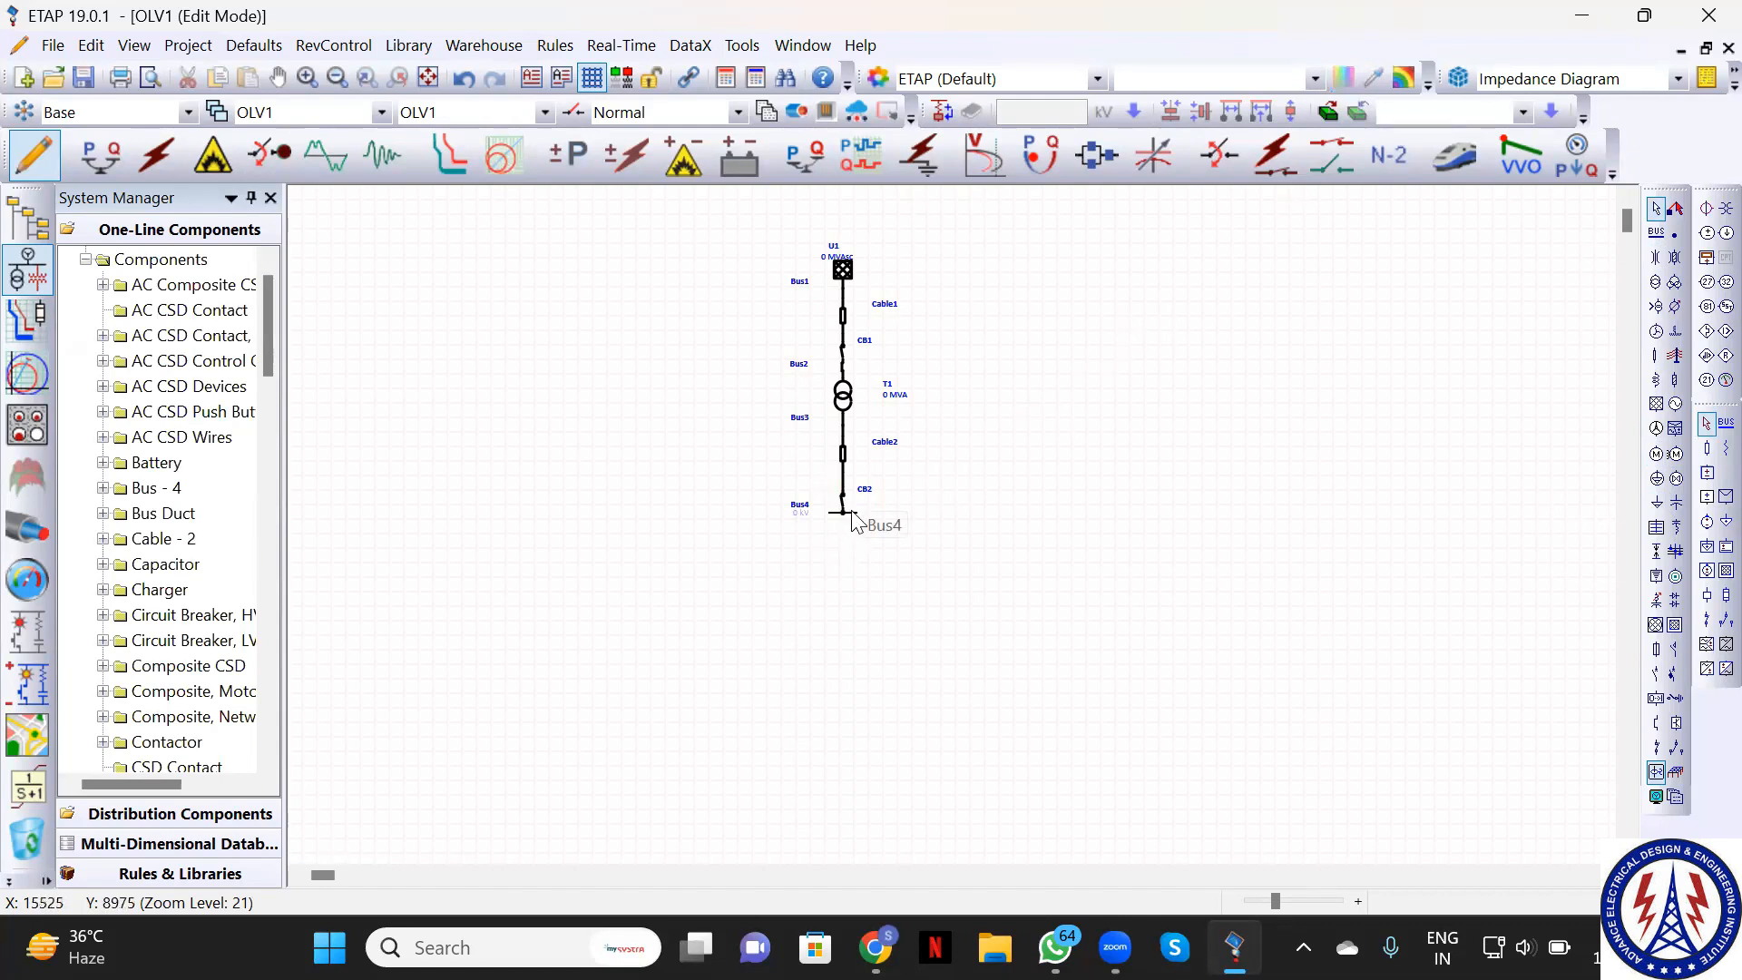
pyautogui.click(855, 521)
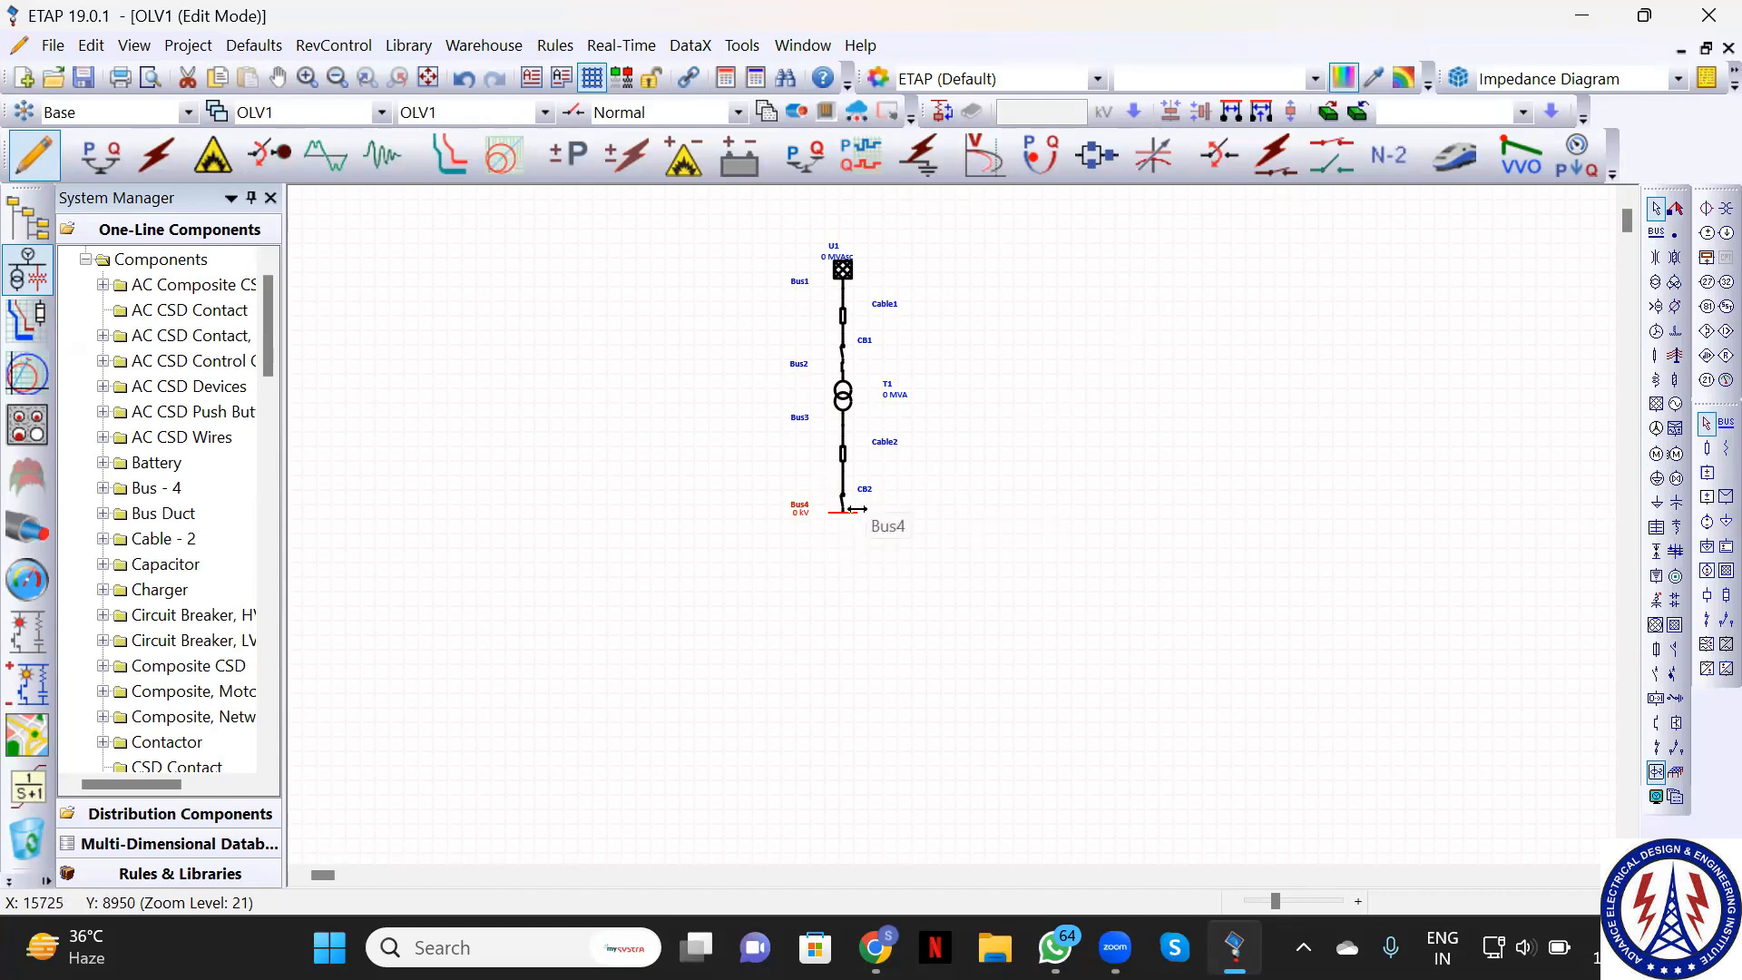
pyautogui.moveTo(858, 512)
pyautogui.mouseDown()
pyautogui.moveTo(893, 515)
pyautogui.moveTo(871, 515)
pyautogui.mouseUp()
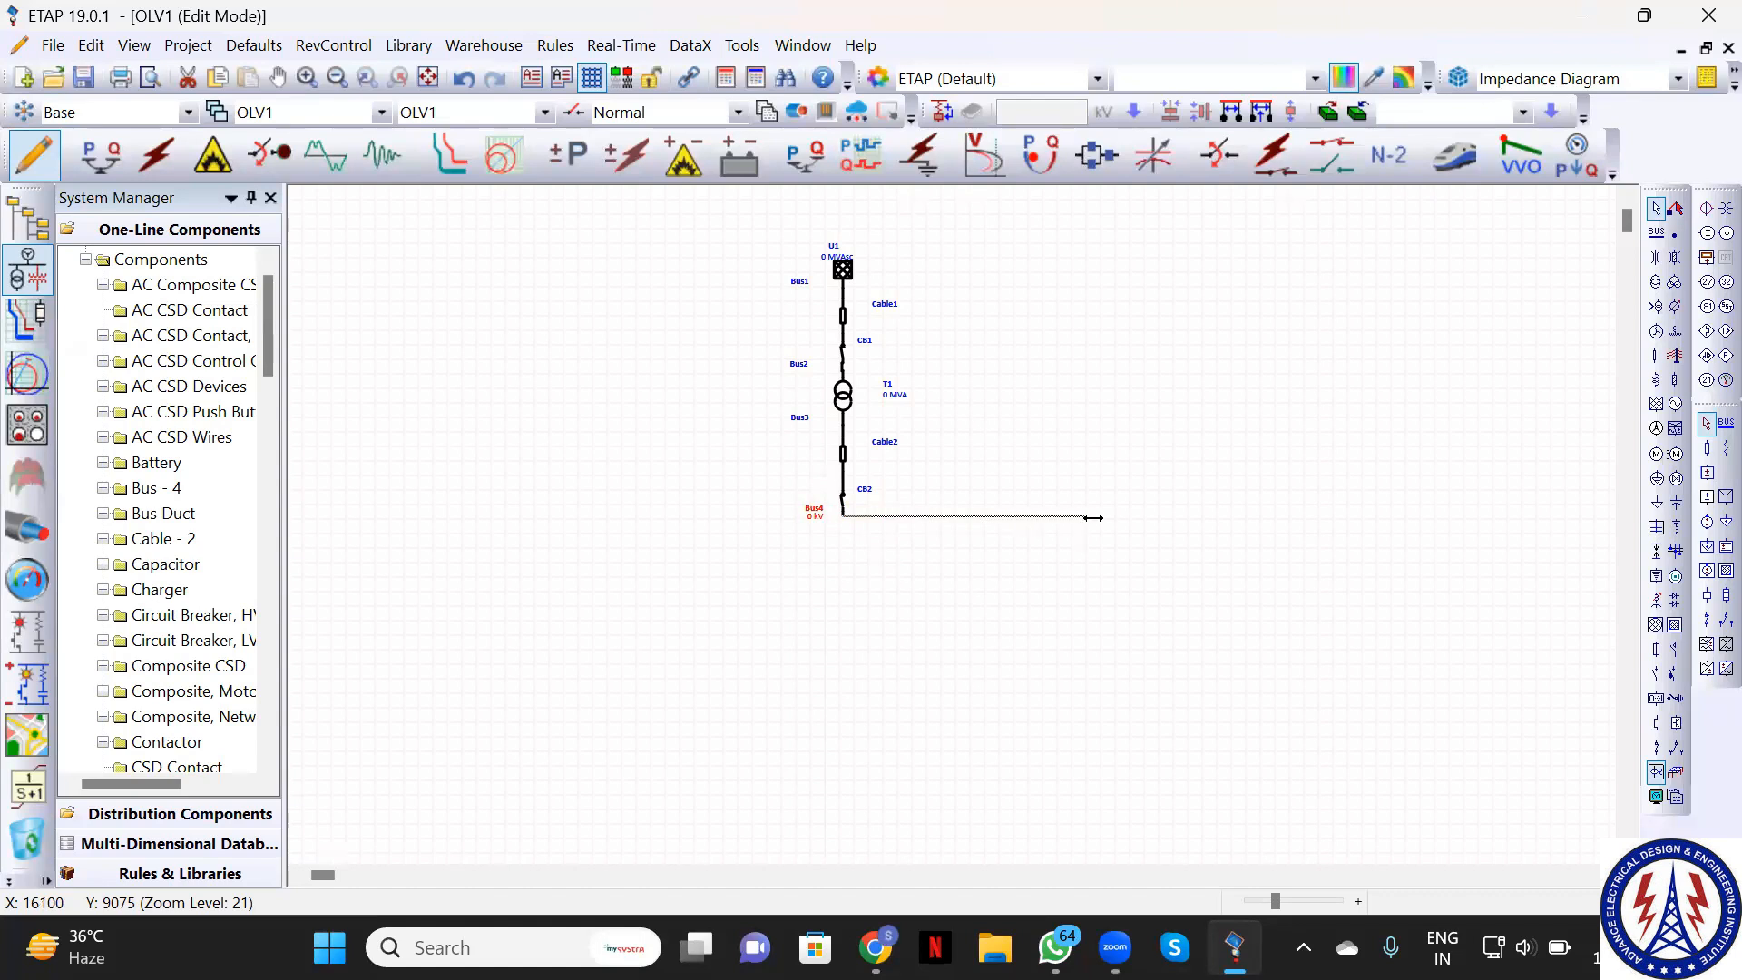
# Stretch Bus4's ends far out to the left and right beneath CB2
pyautogui.moveTo(1121, 517); pyautogui.dragTo(1122, 517)
pyautogui.moveTo(842, 511); pyautogui.dragTo(814, 508)
pyautogui.moveTo(660, 511); pyautogui.dragTo(601, 549)
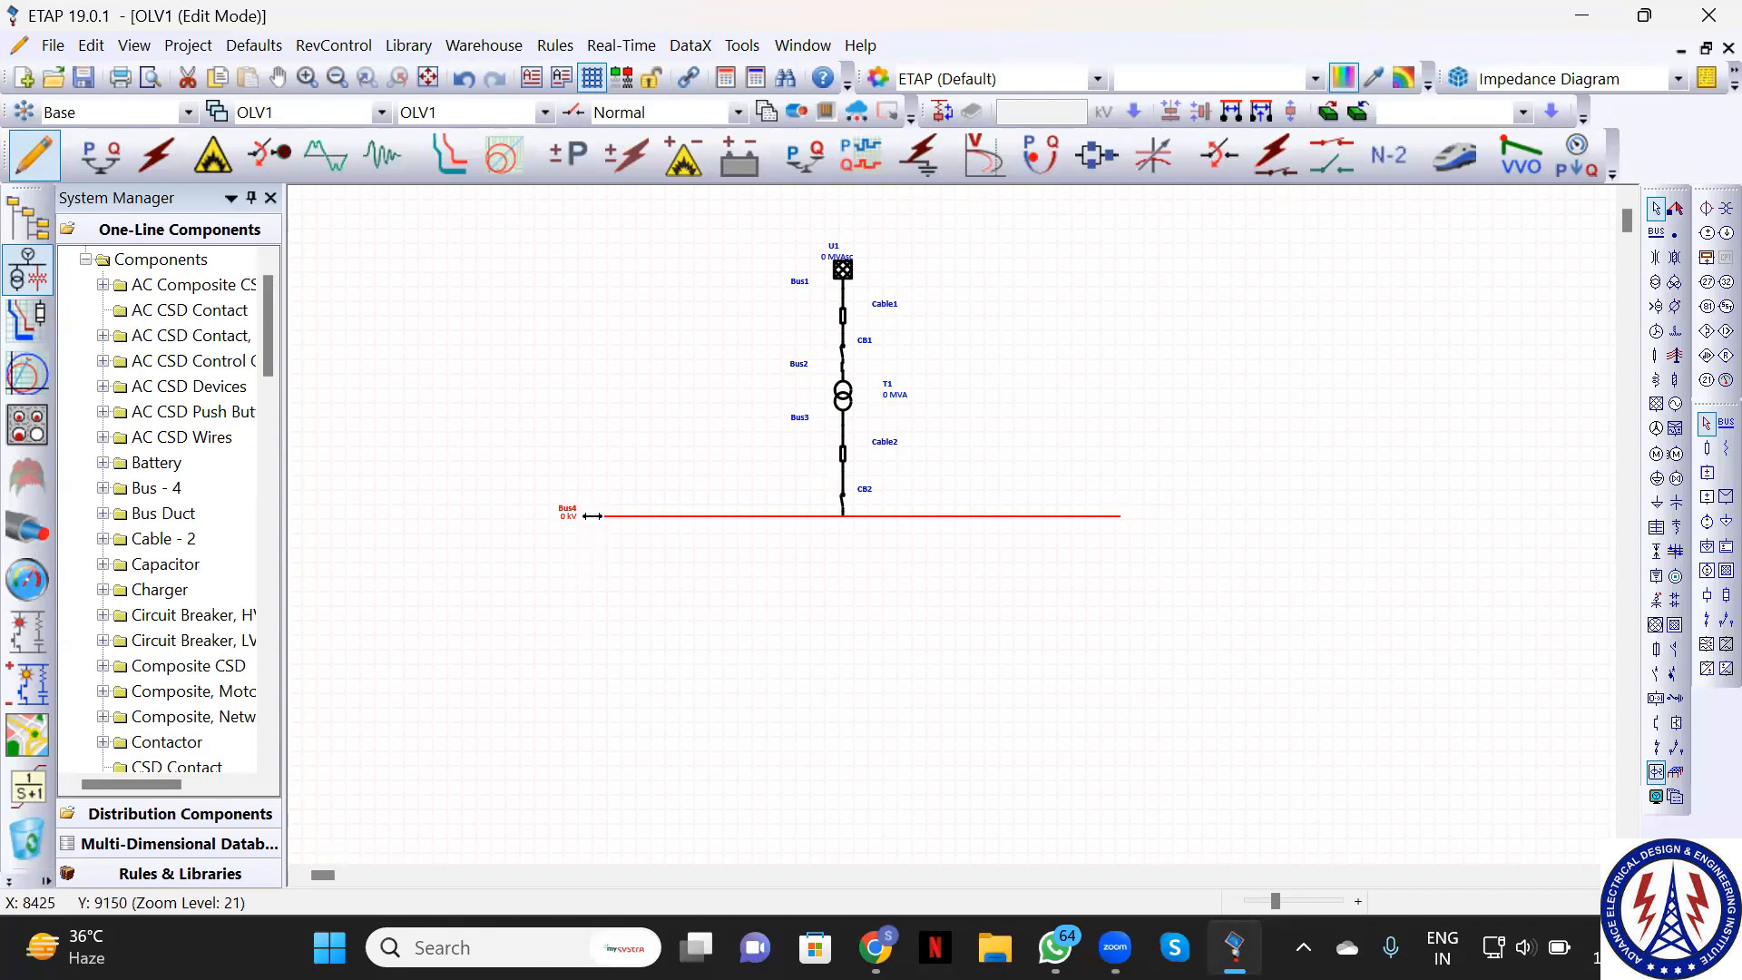
pyautogui.moveTo(591, 516); pyautogui.dragTo(565, 516)
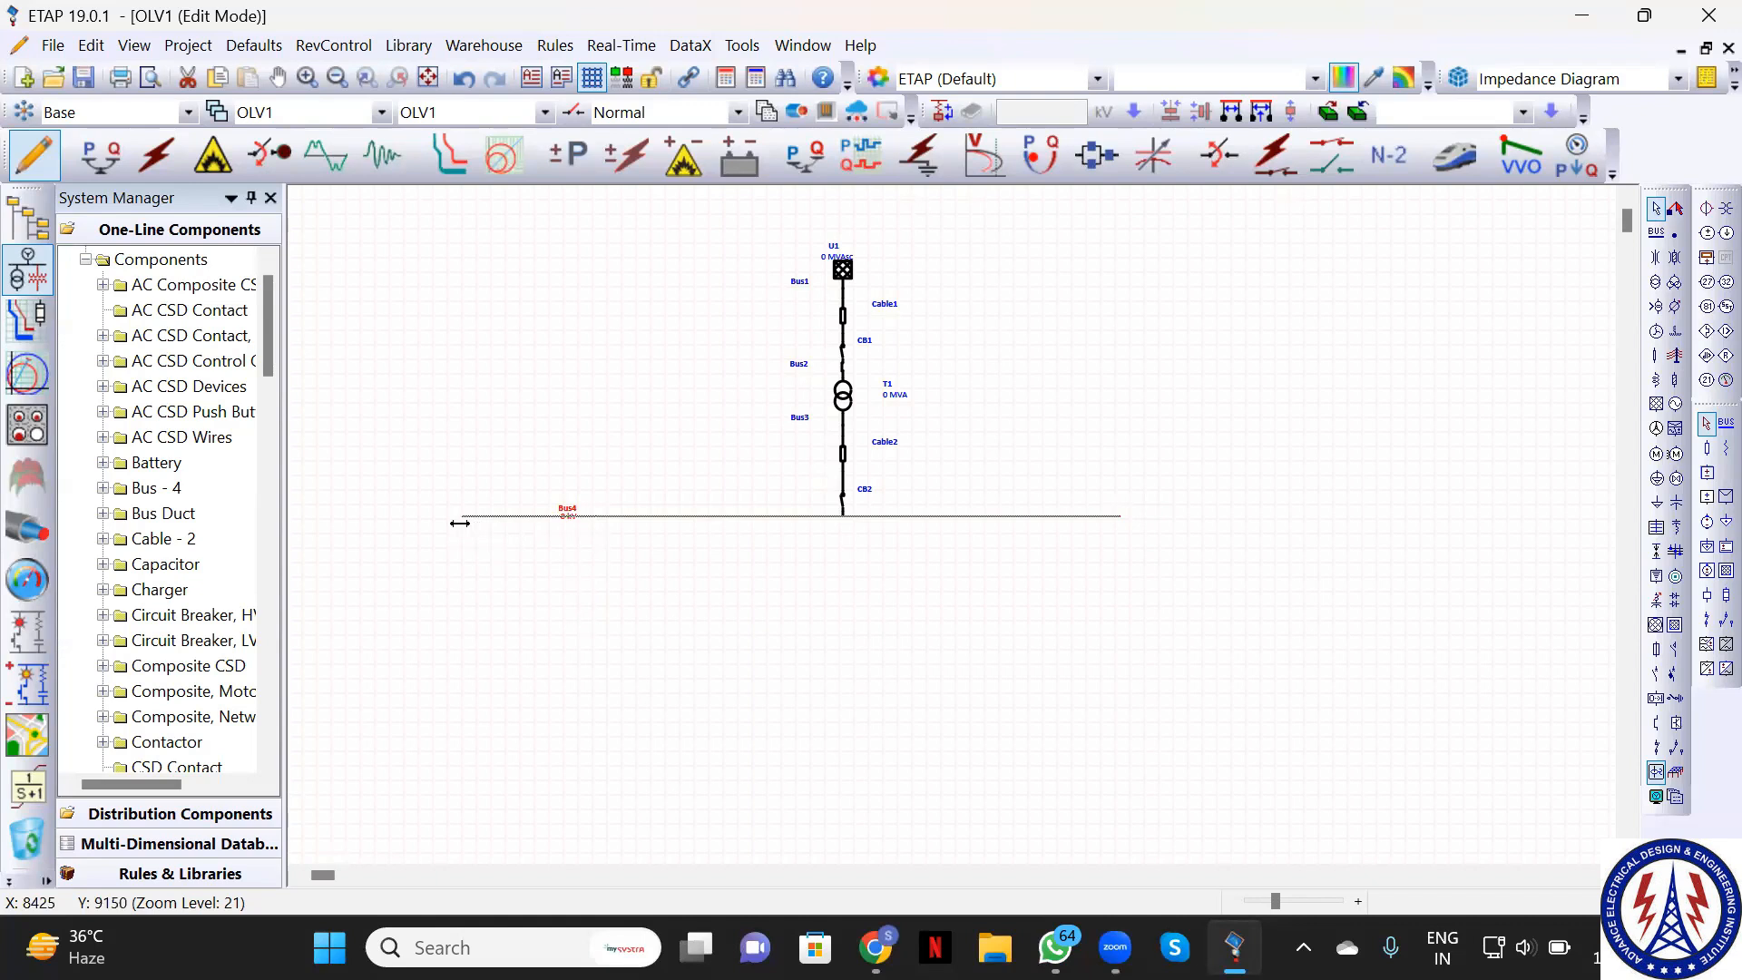
pyautogui.moveTo(458, 524); pyautogui.dragTo(460, 524)
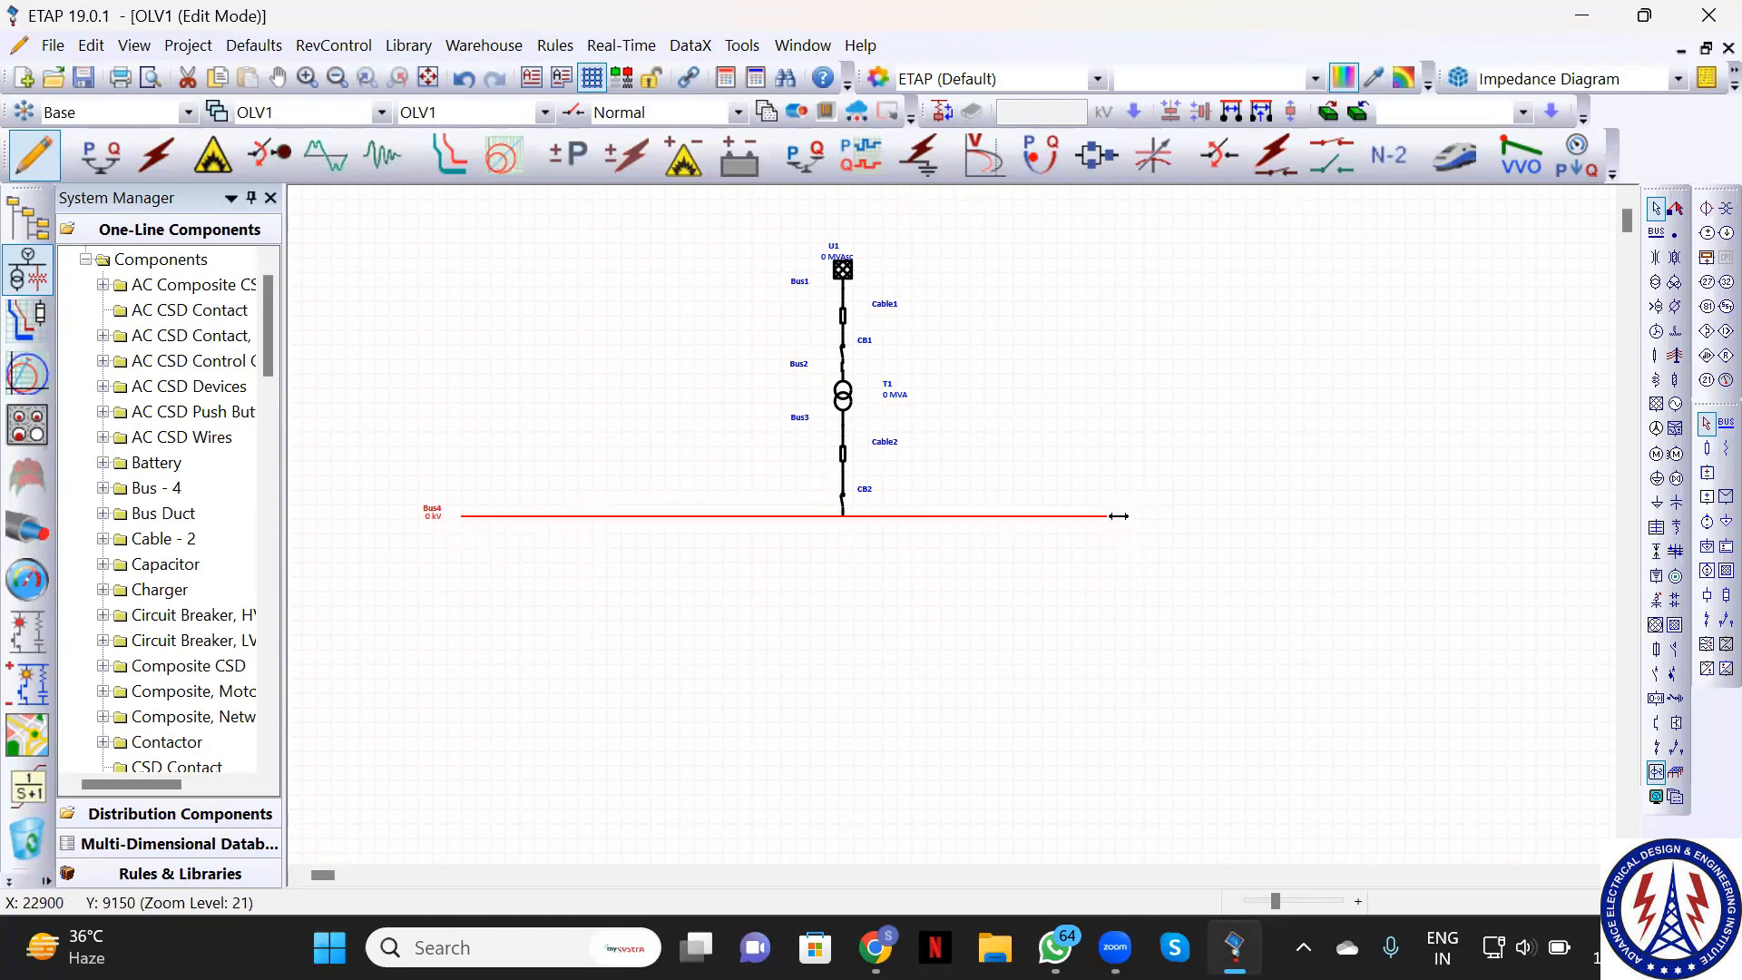
pyautogui.moveTo(1123, 515); pyautogui.dragTo(1282, 524)
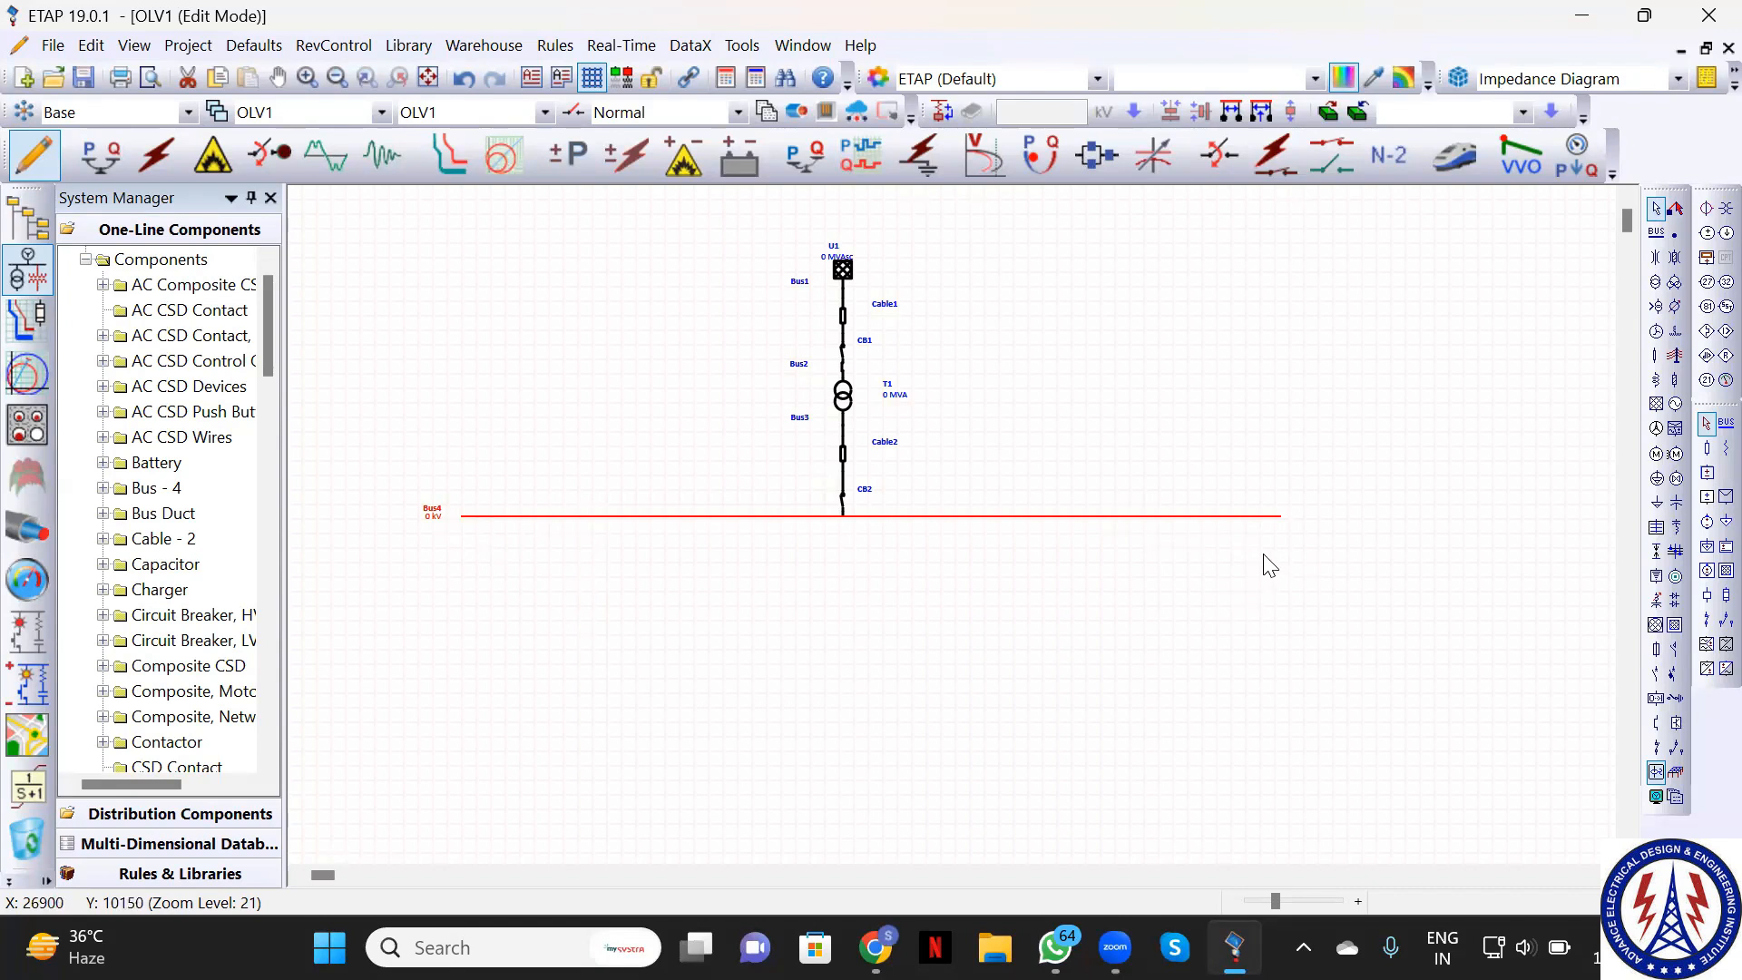
# Hang switch SW1, Cable3 and induction motor Mtr1 from Bus4's left end, lowering Mtr1 slightly
pyautogui.click(1660, 750)
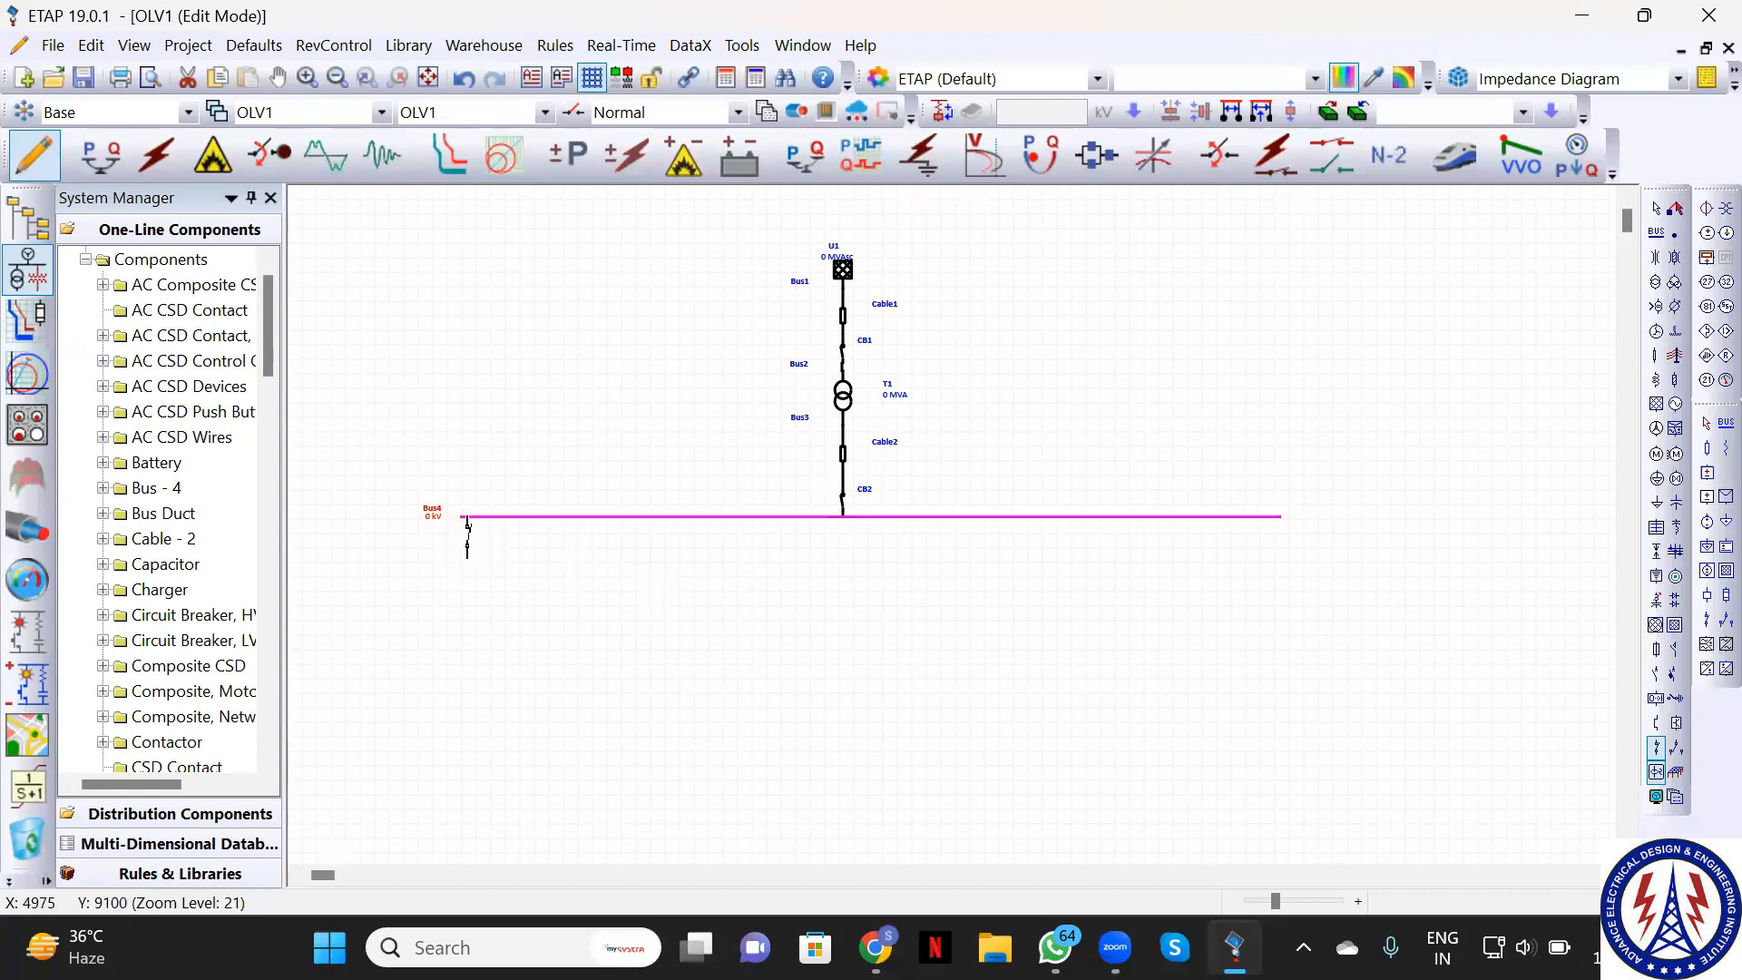
pyautogui.click(466, 542)
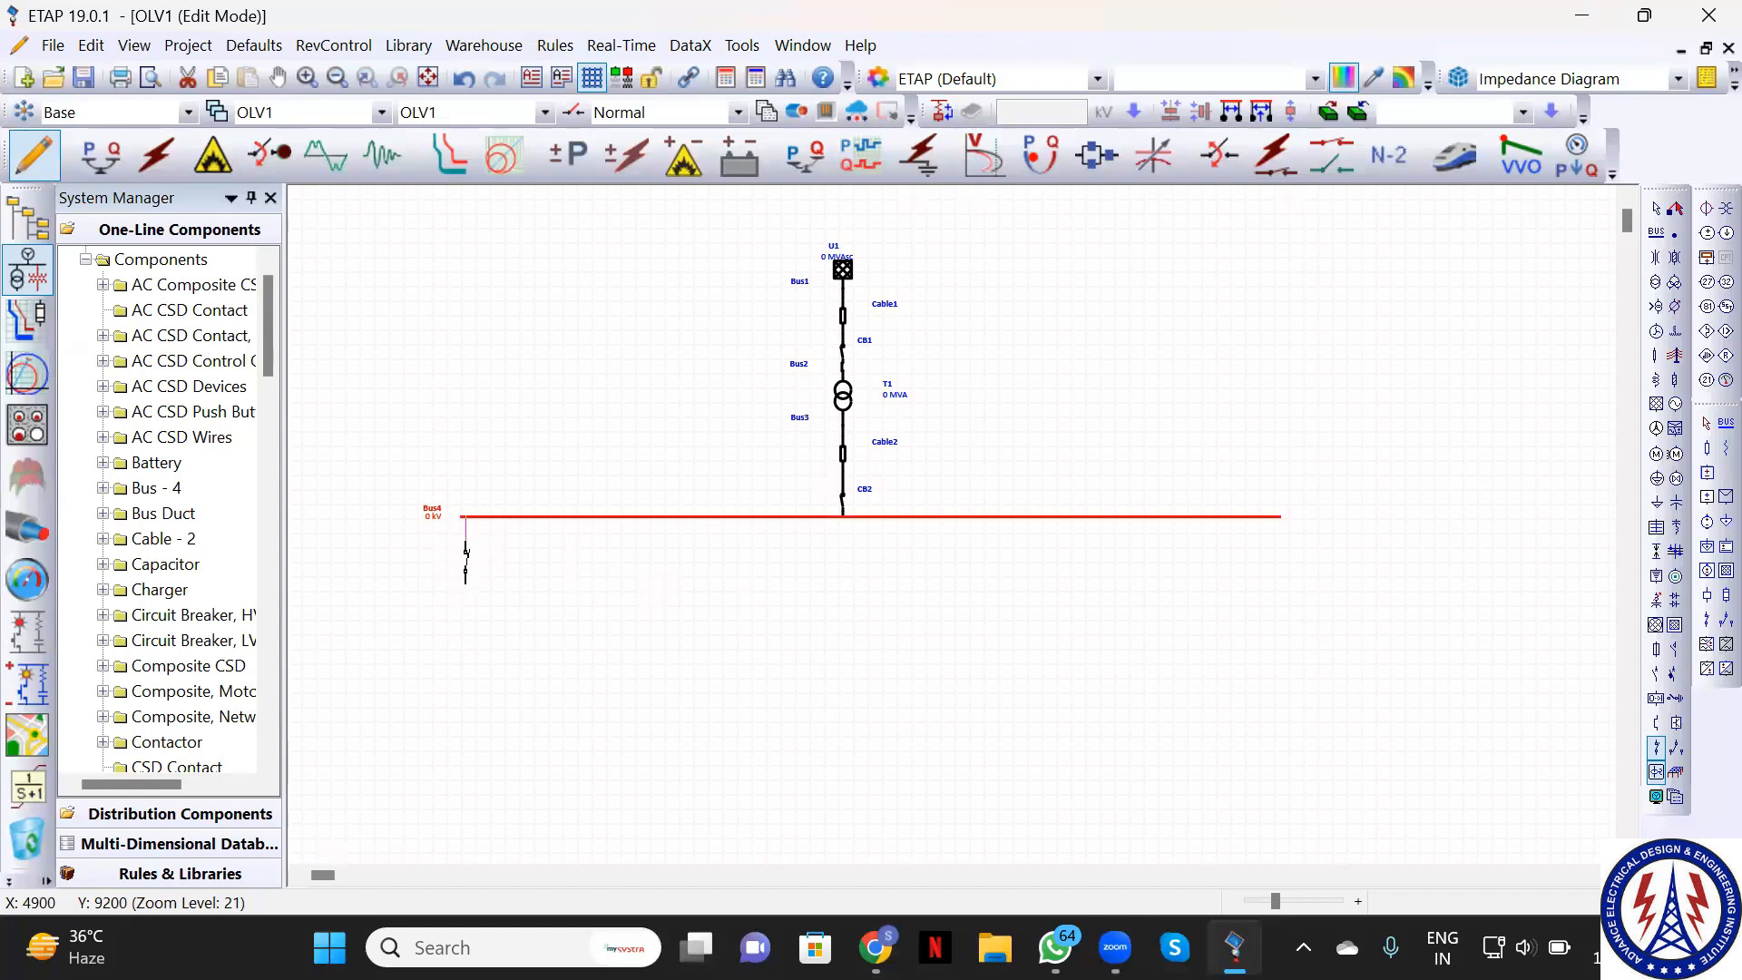
pyautogui.click(465, 549)
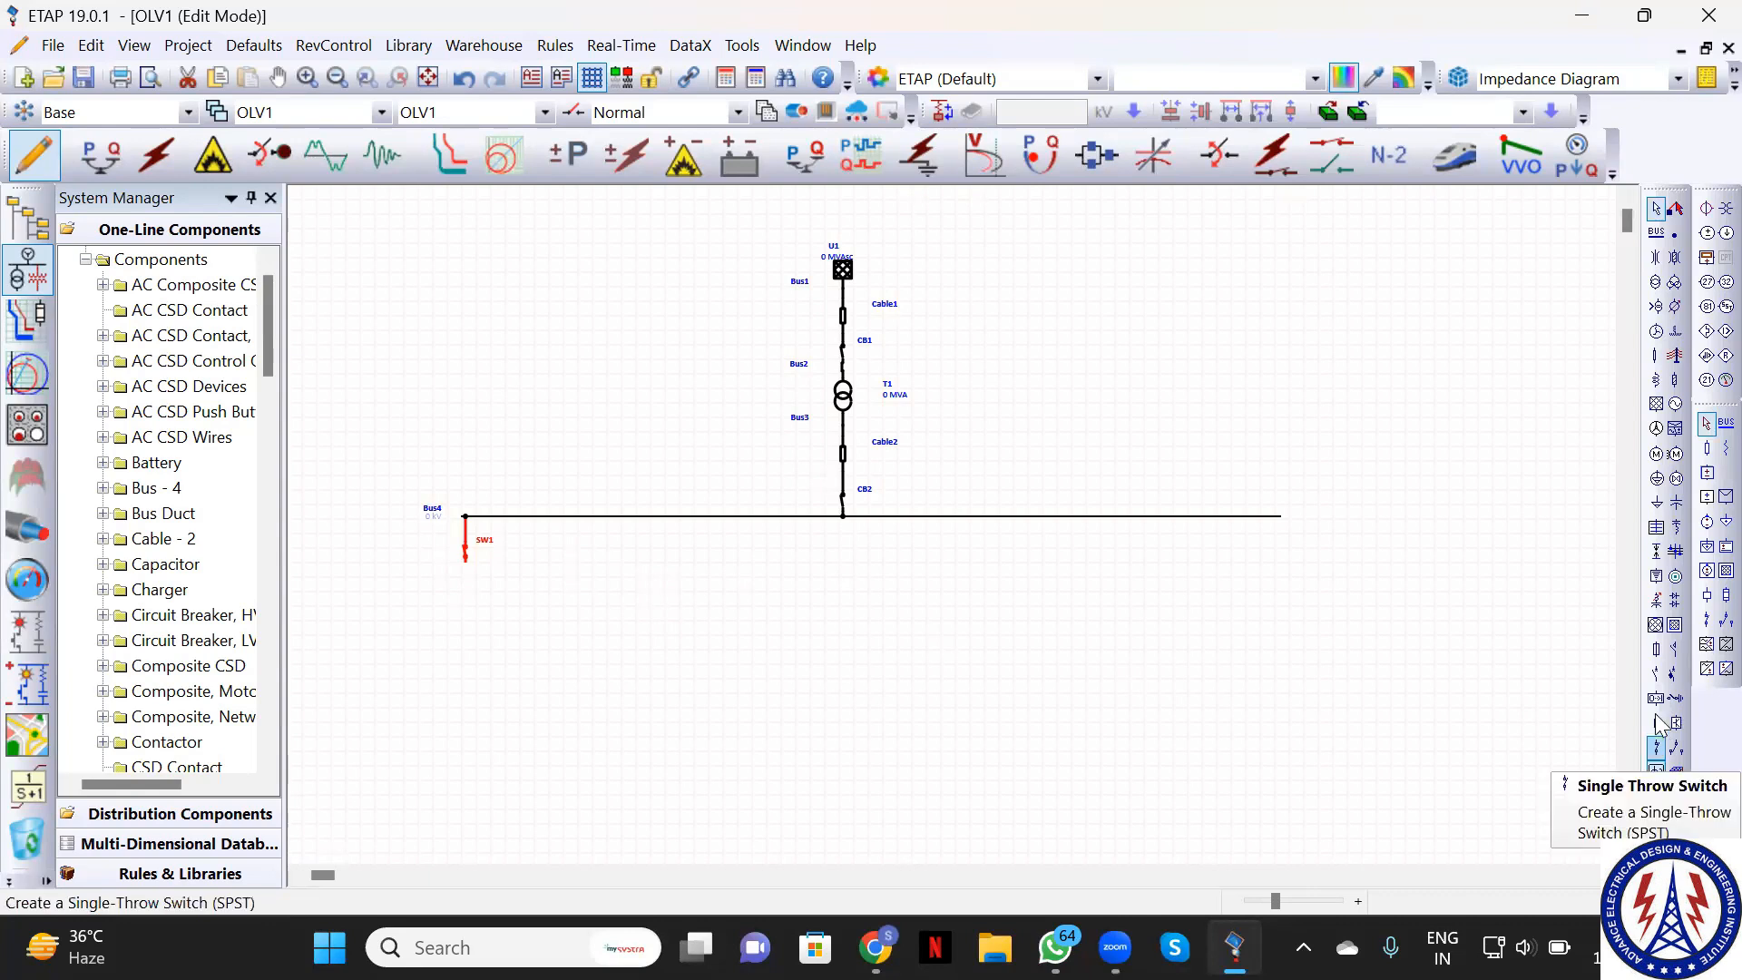
pyautogui.click(1658, 357)
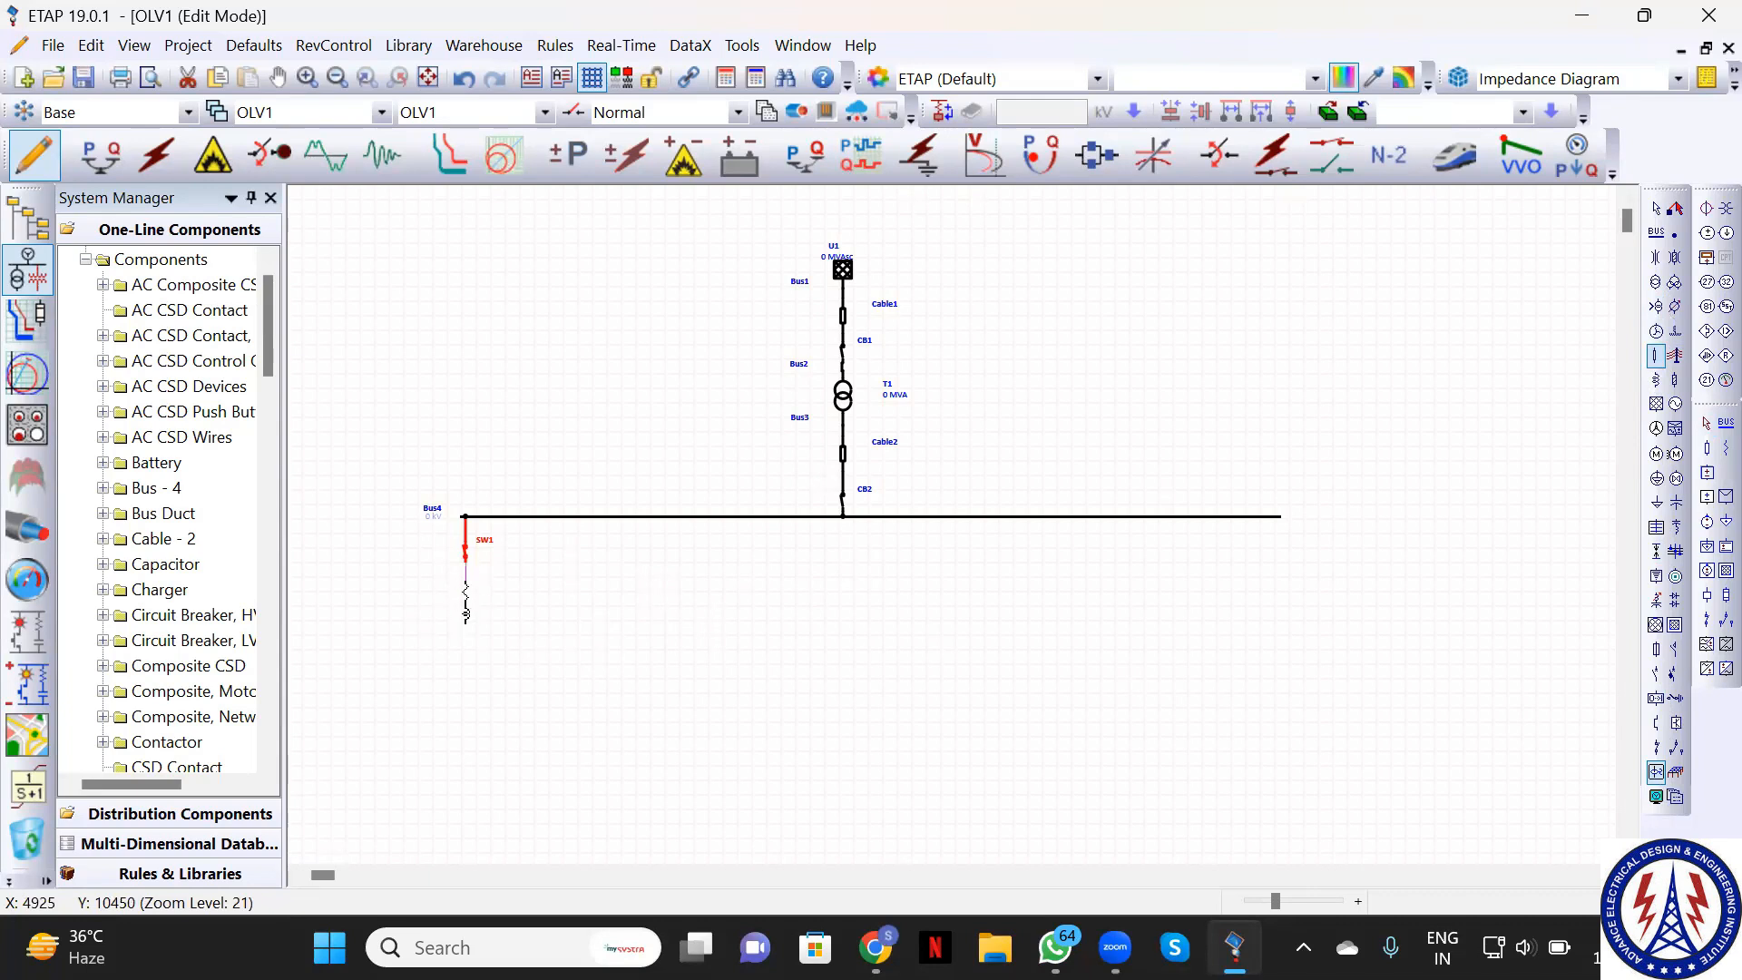
pyautogui.click(465, 599)
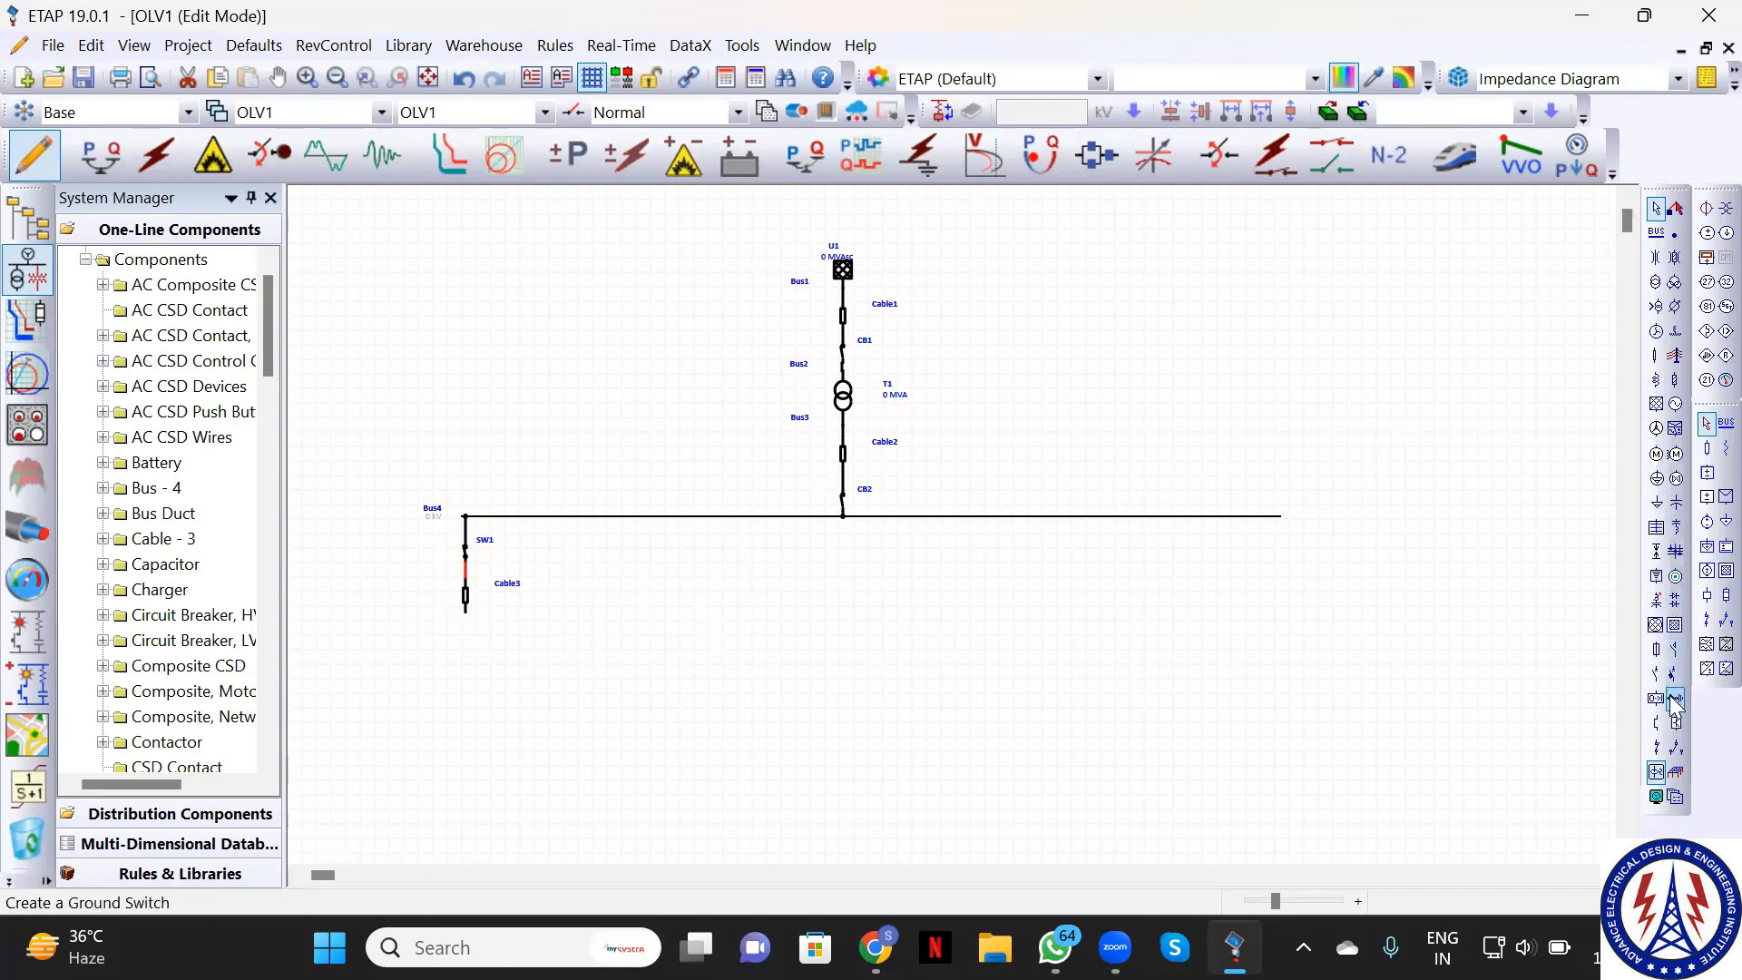
pyautogui.click(1657, 454)
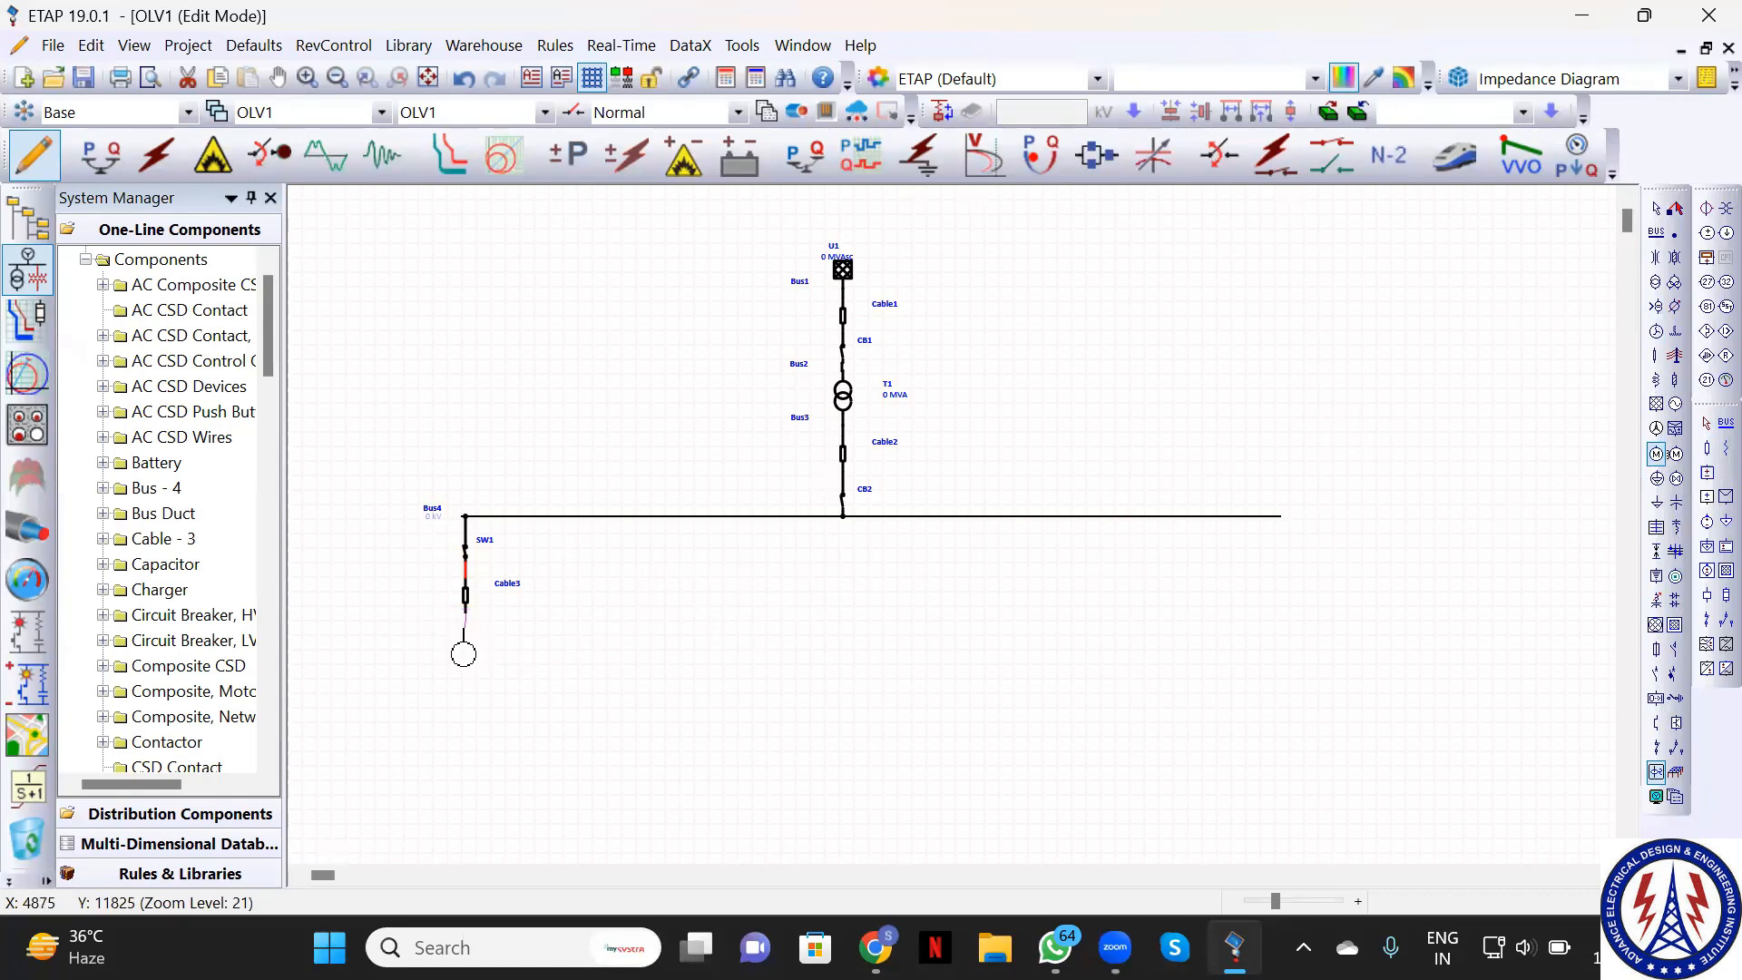
pyautogui.click(464, 648)
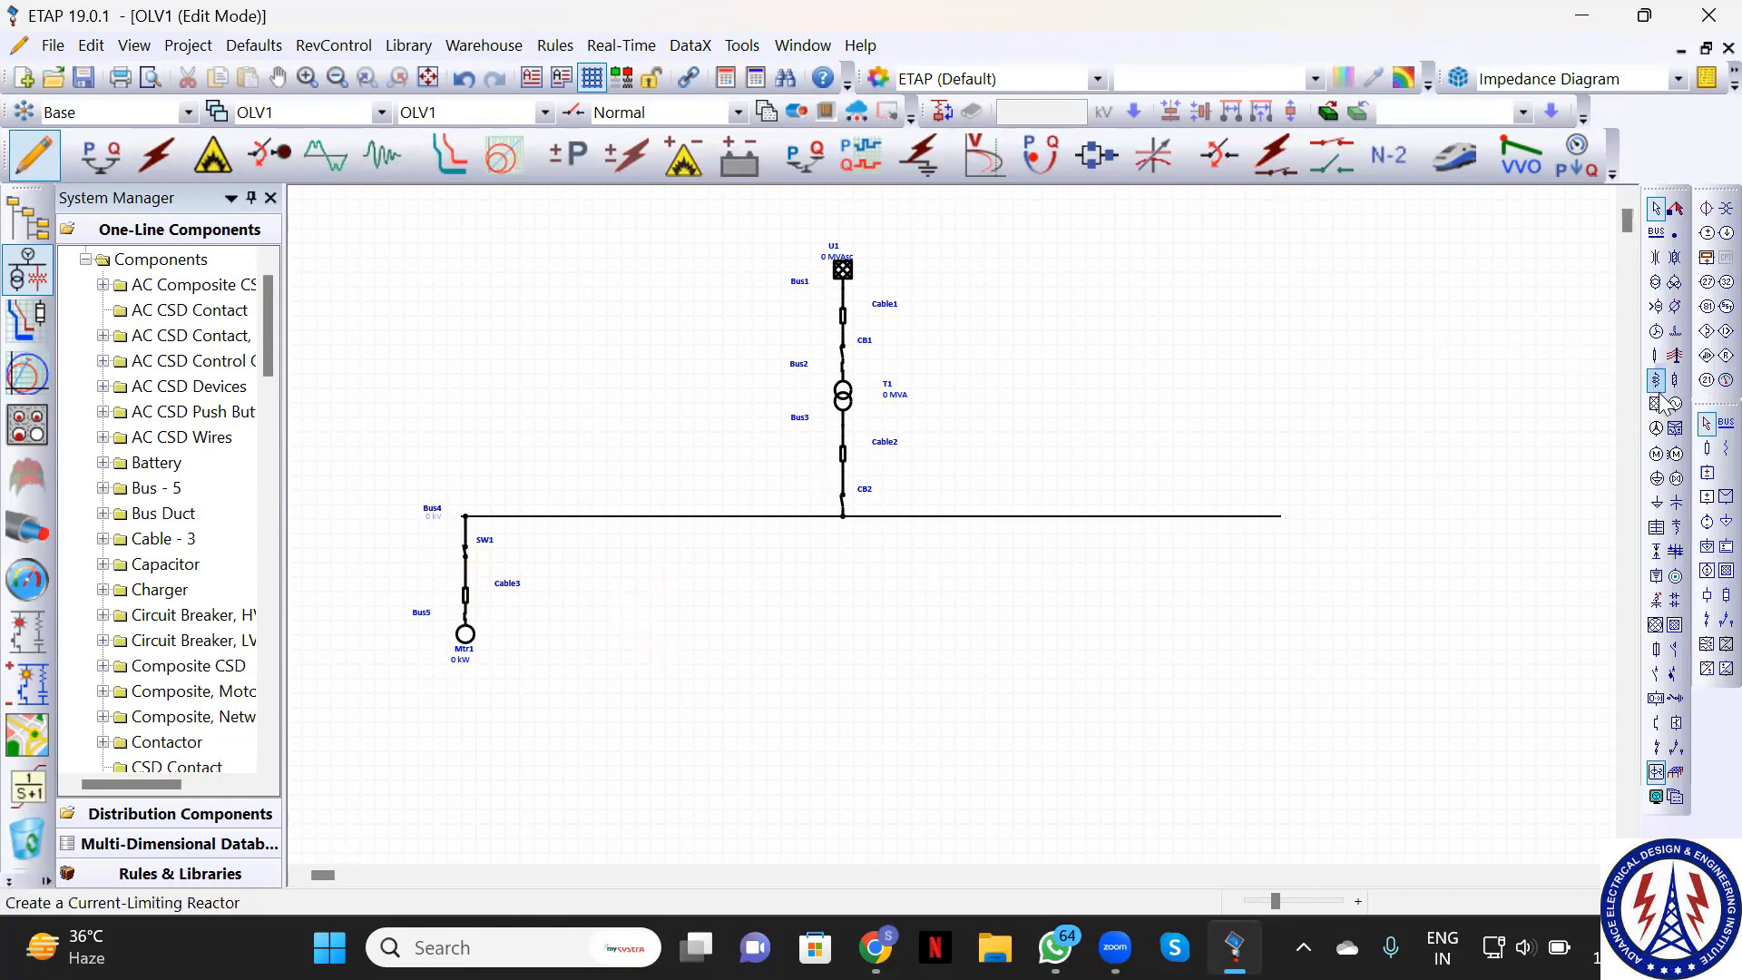
pyautogui.click(467, 637)
pyautogui.moveTo(464, 635); pyautogui.dragTo(466, 664)
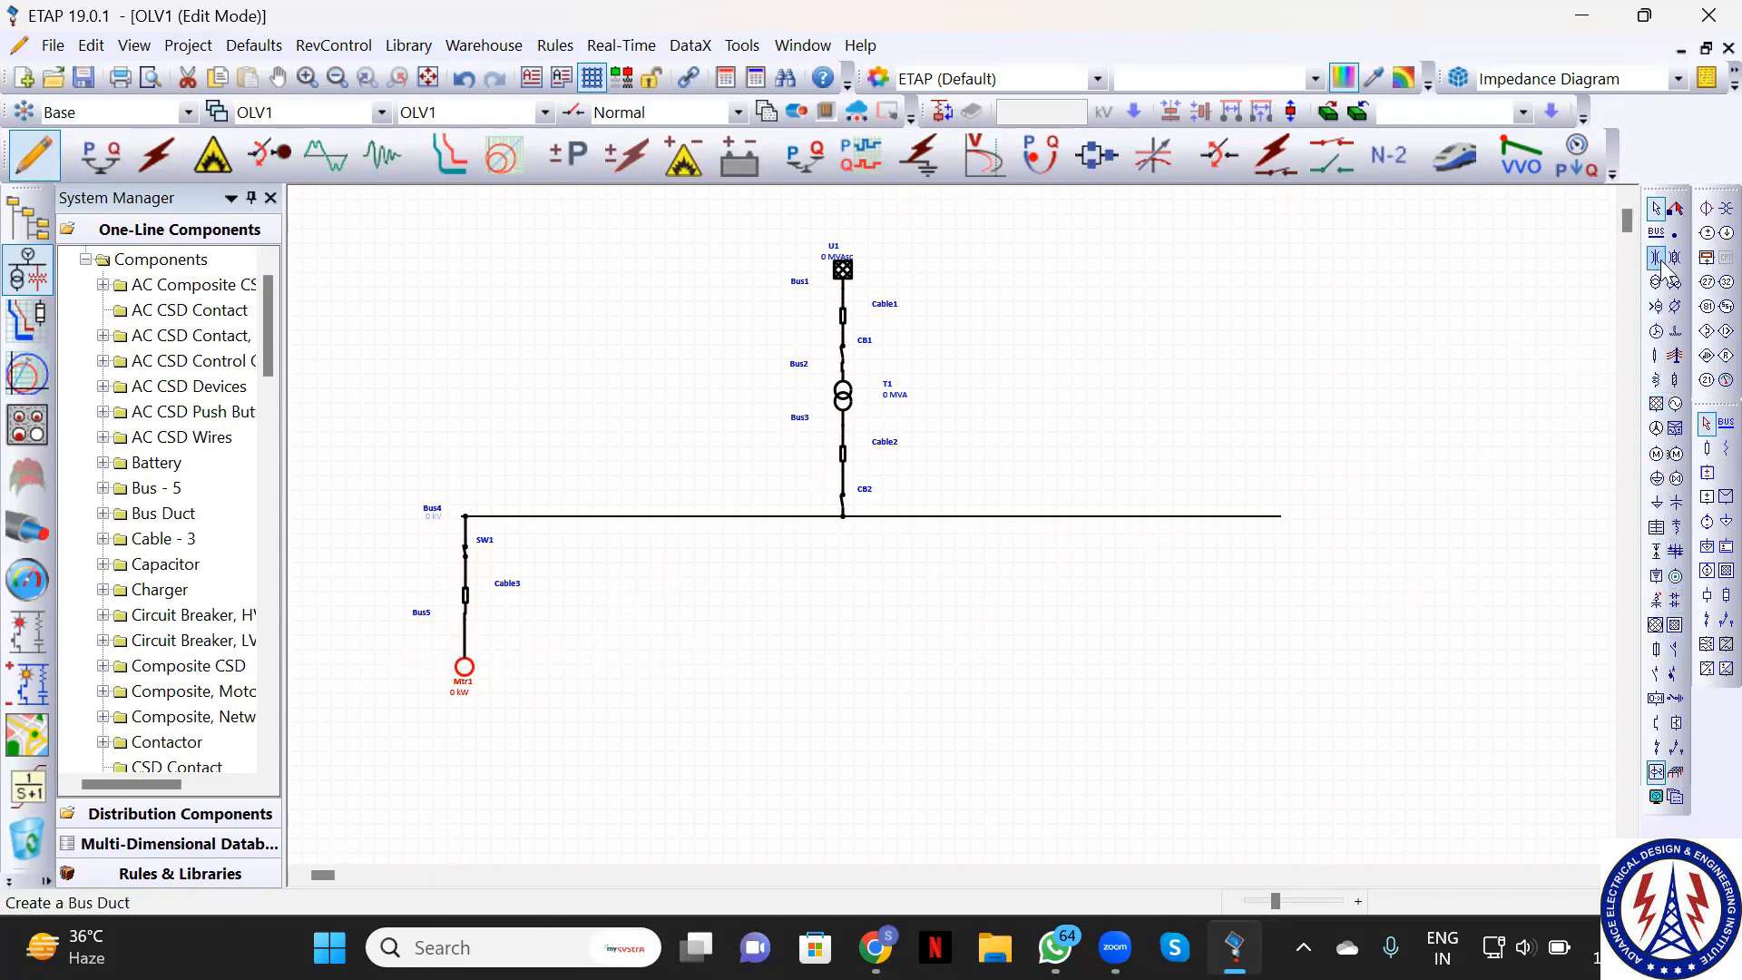
# Place breaker CB3 on Bus4 after cancelling a misplaced first attempt
pyautogui.click(1656, 674)
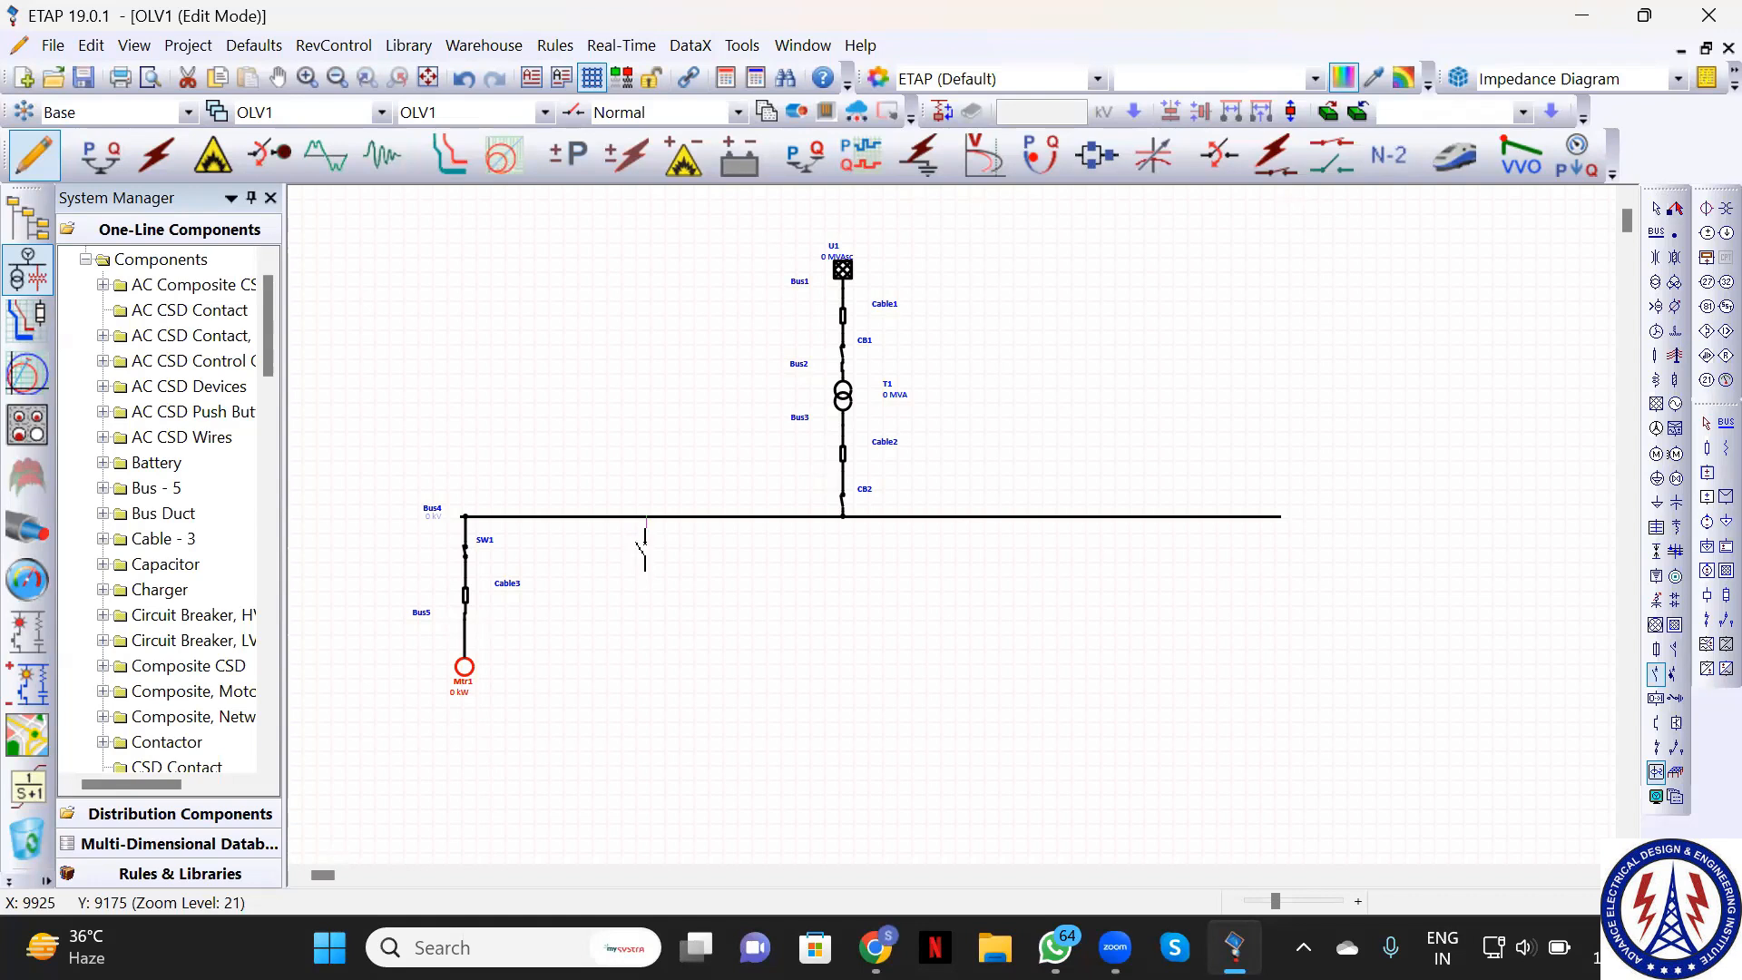
pyautogui.moveTo(590, 555); pyautogui.dragTo(638, 582)
pyautogui.press('Escape')
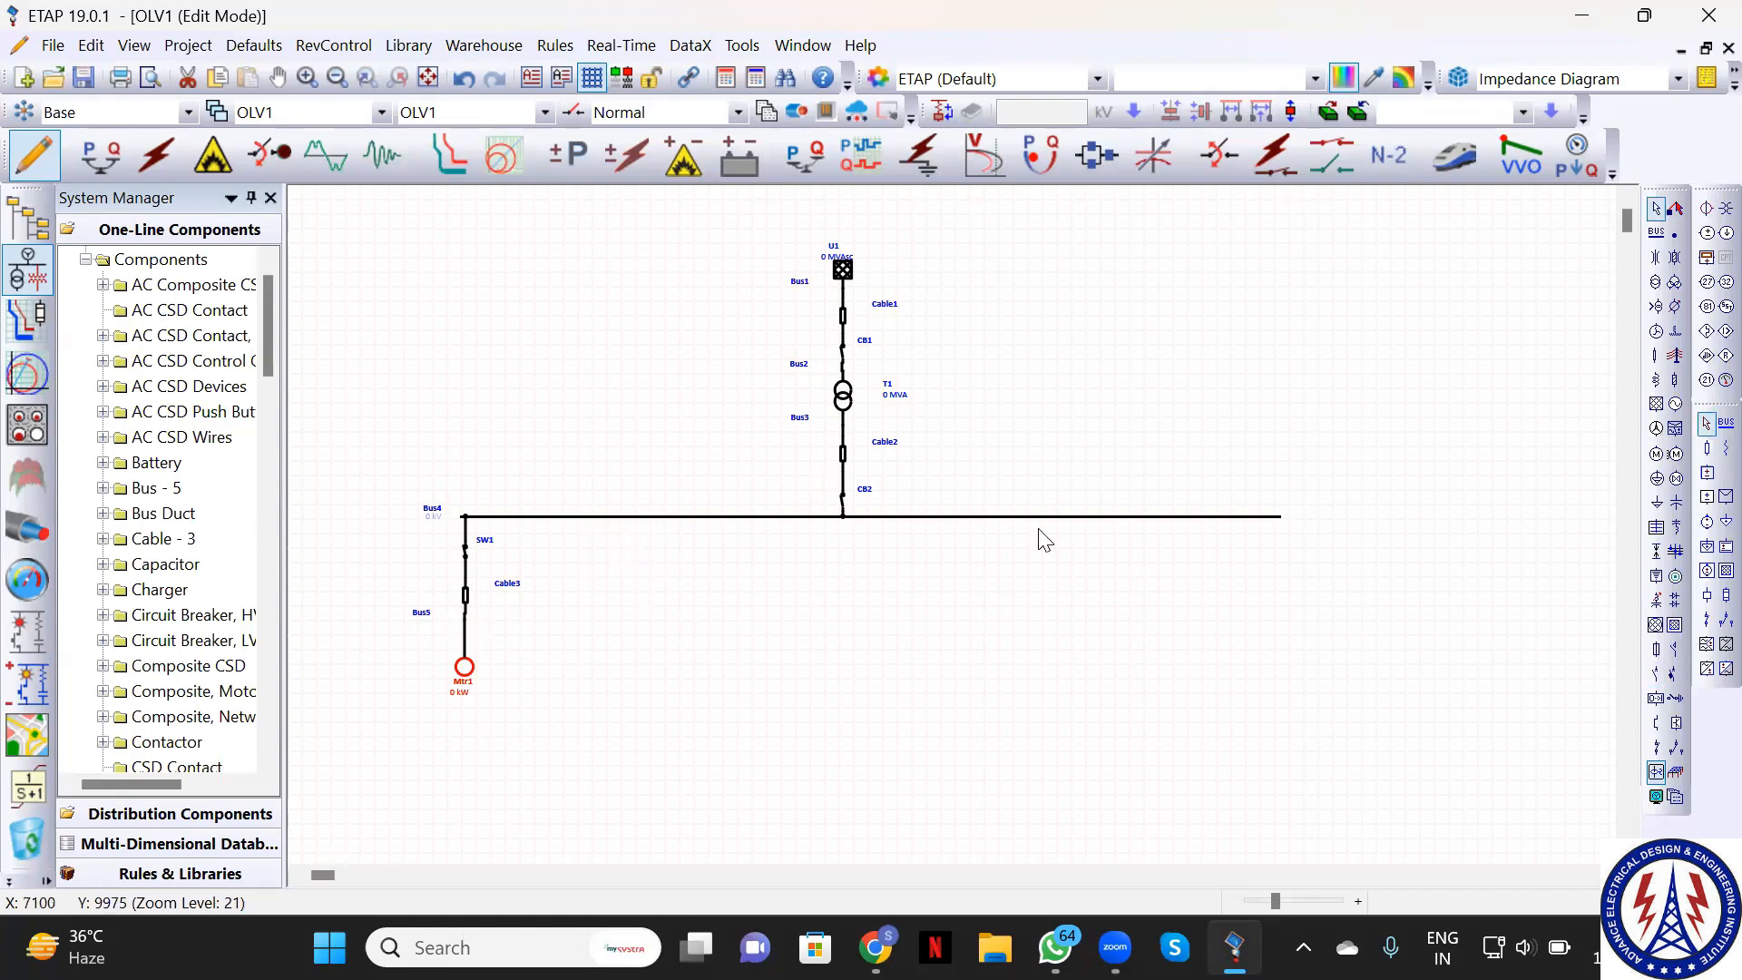
pyautogui.click(1657, 676)
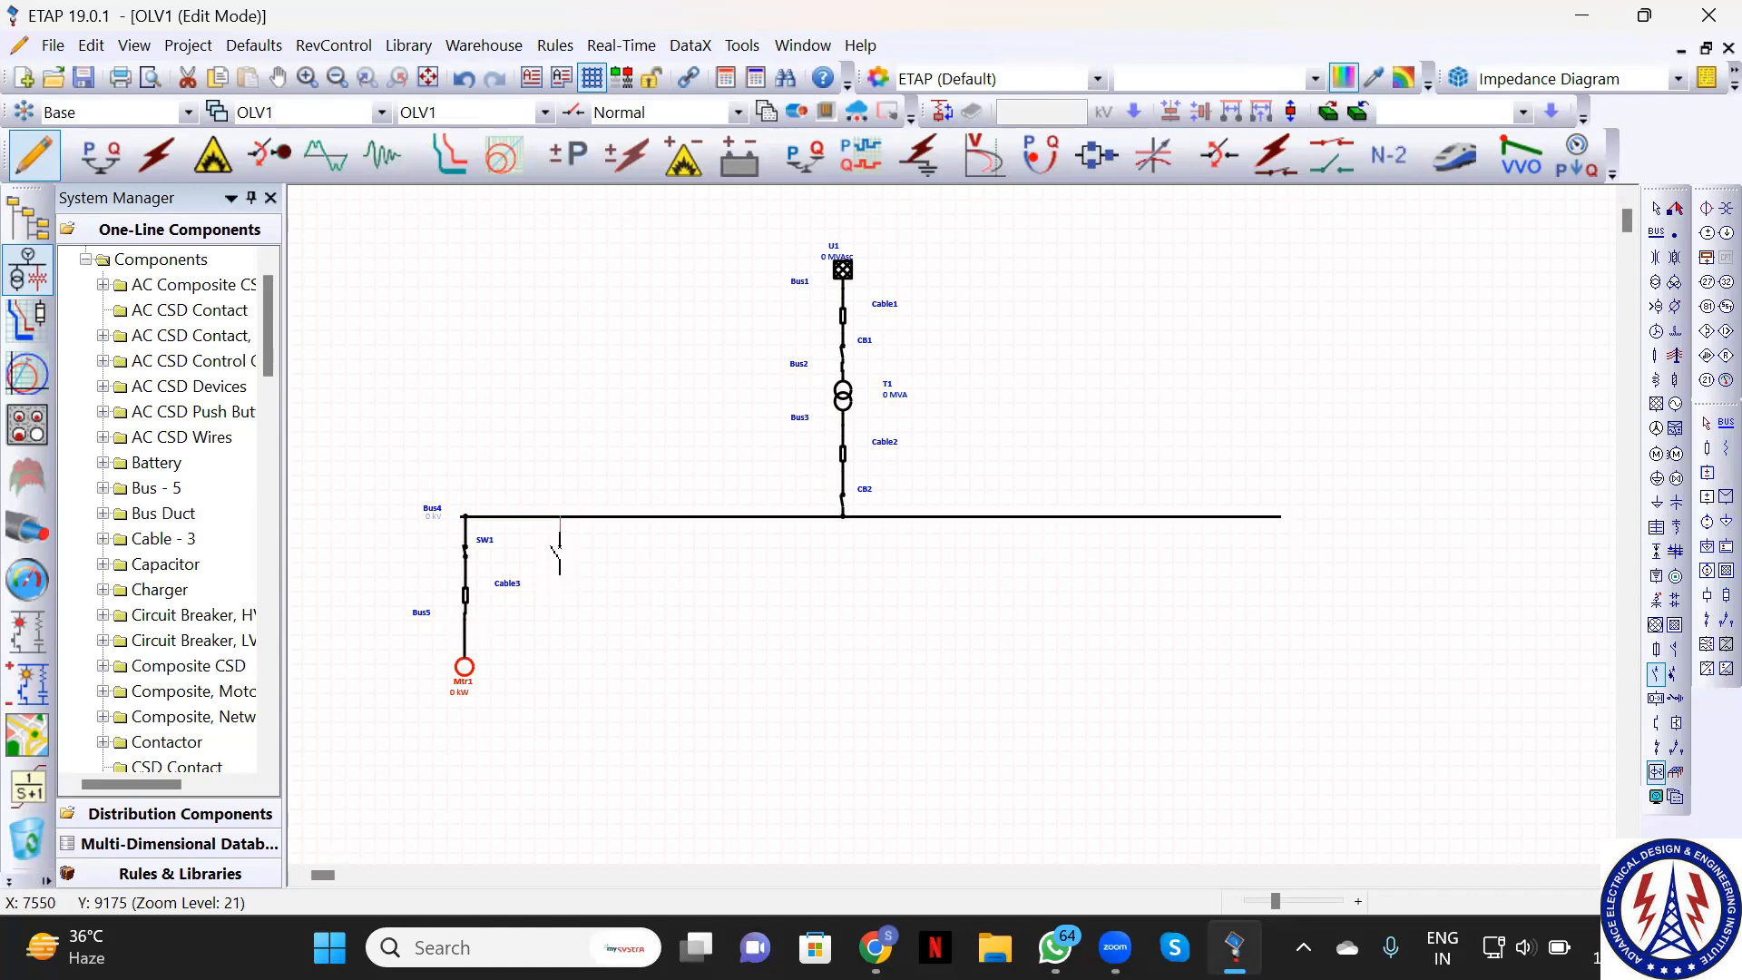
pyautogui.click(559, 536)
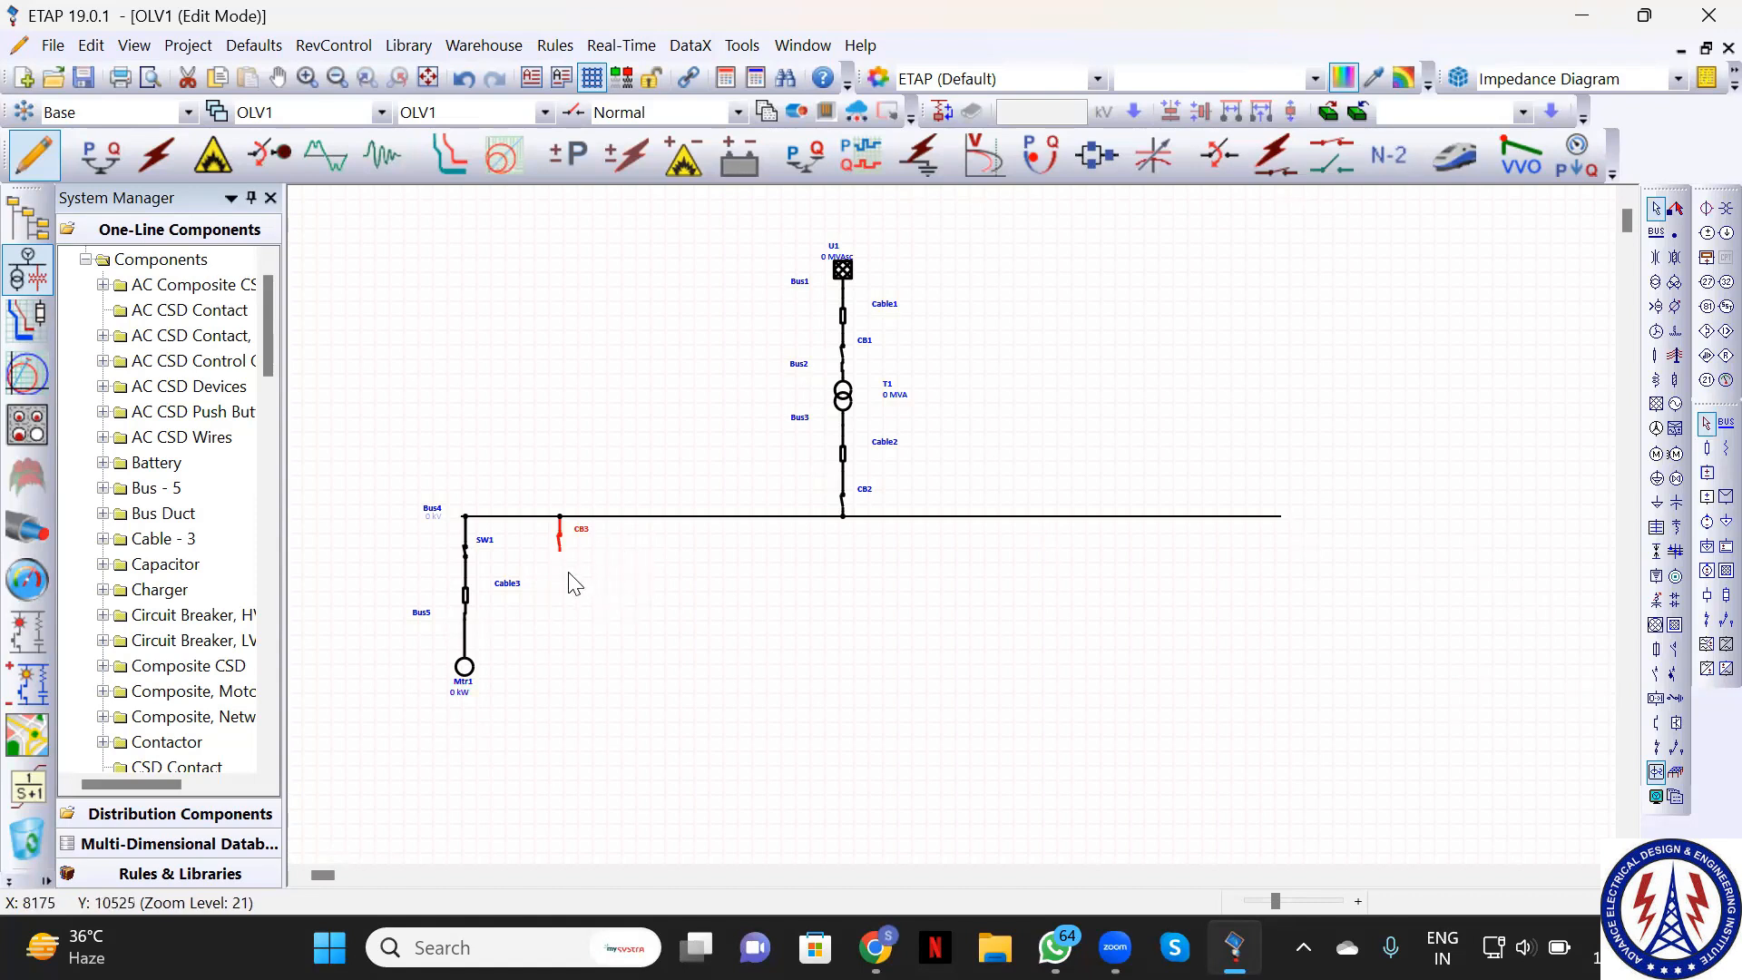
# Add Cable4 below CB3 and induction motor Mtr2 at its end
pyautogui.click(1657, 355)
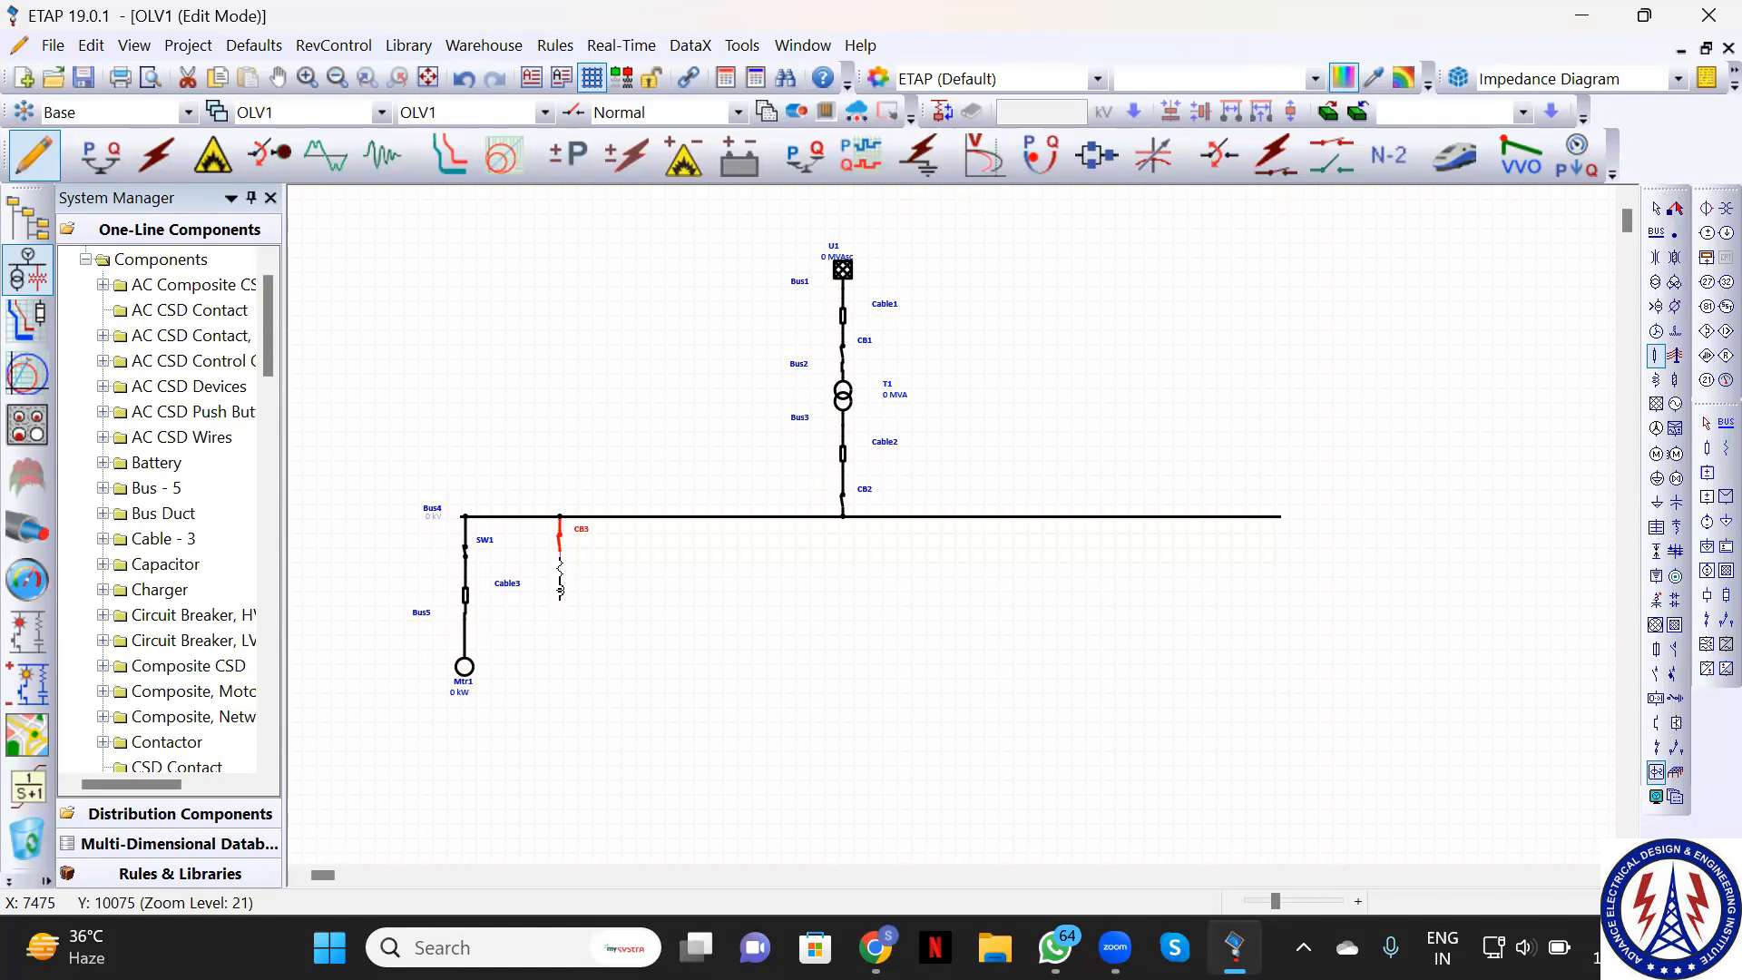
pyautogui.click(560, 590)
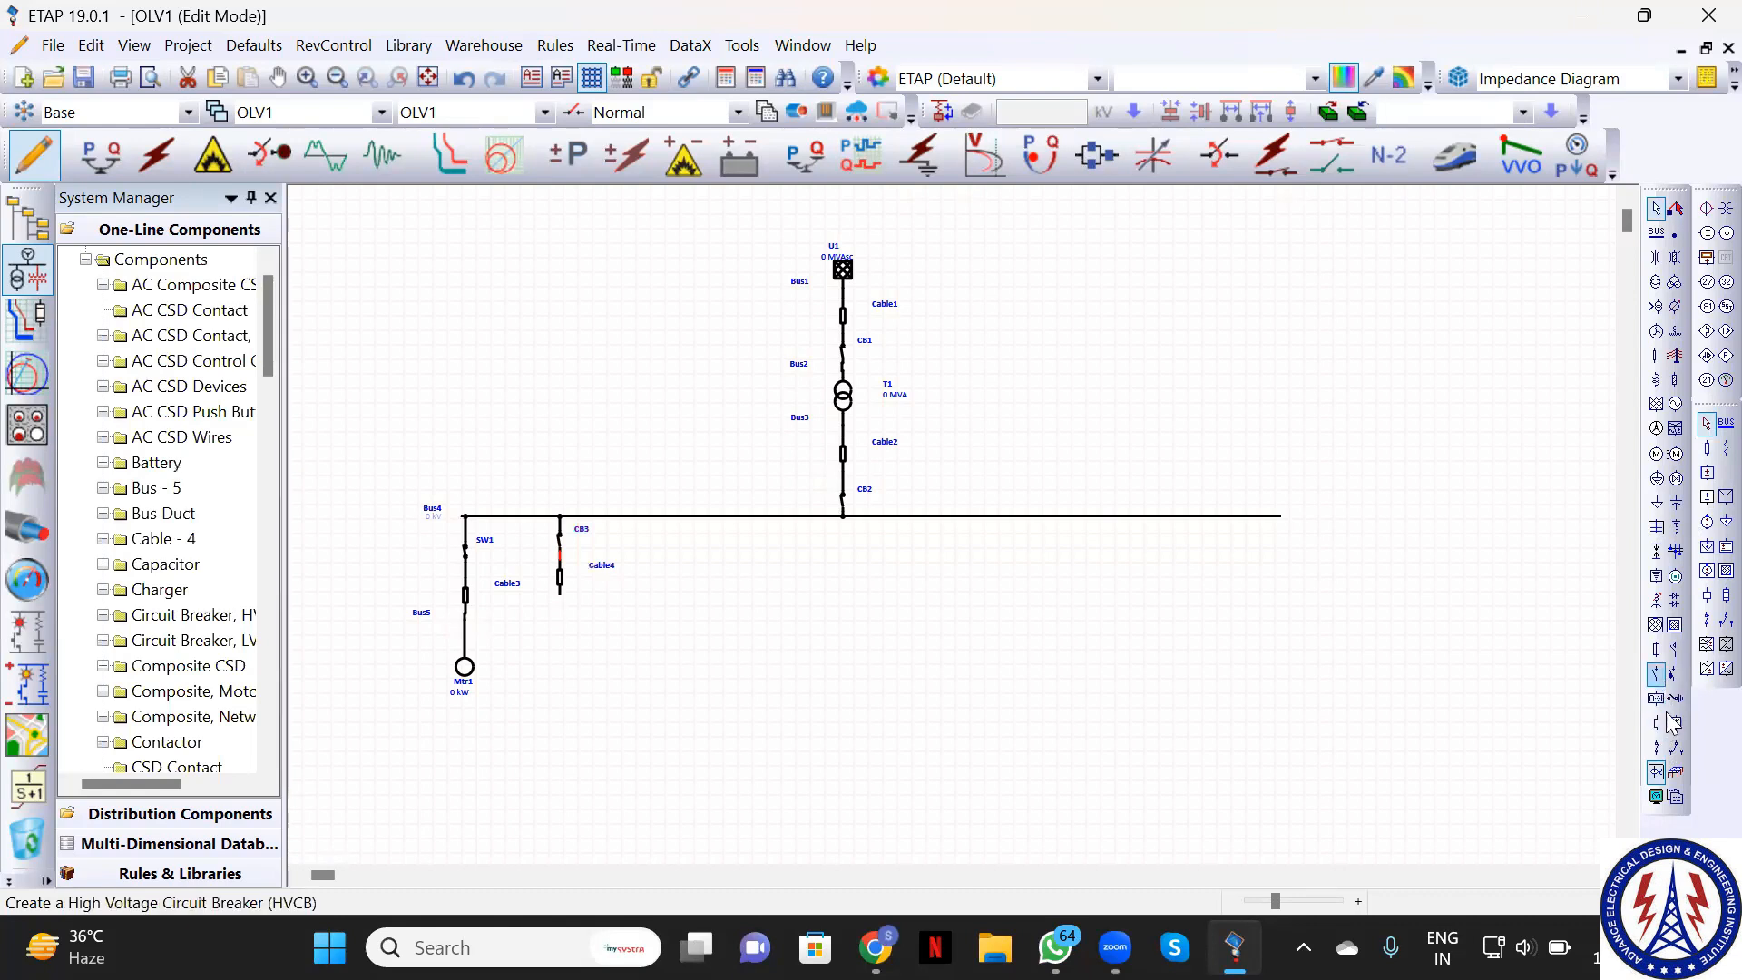
pyautogui.click(1657, 454)
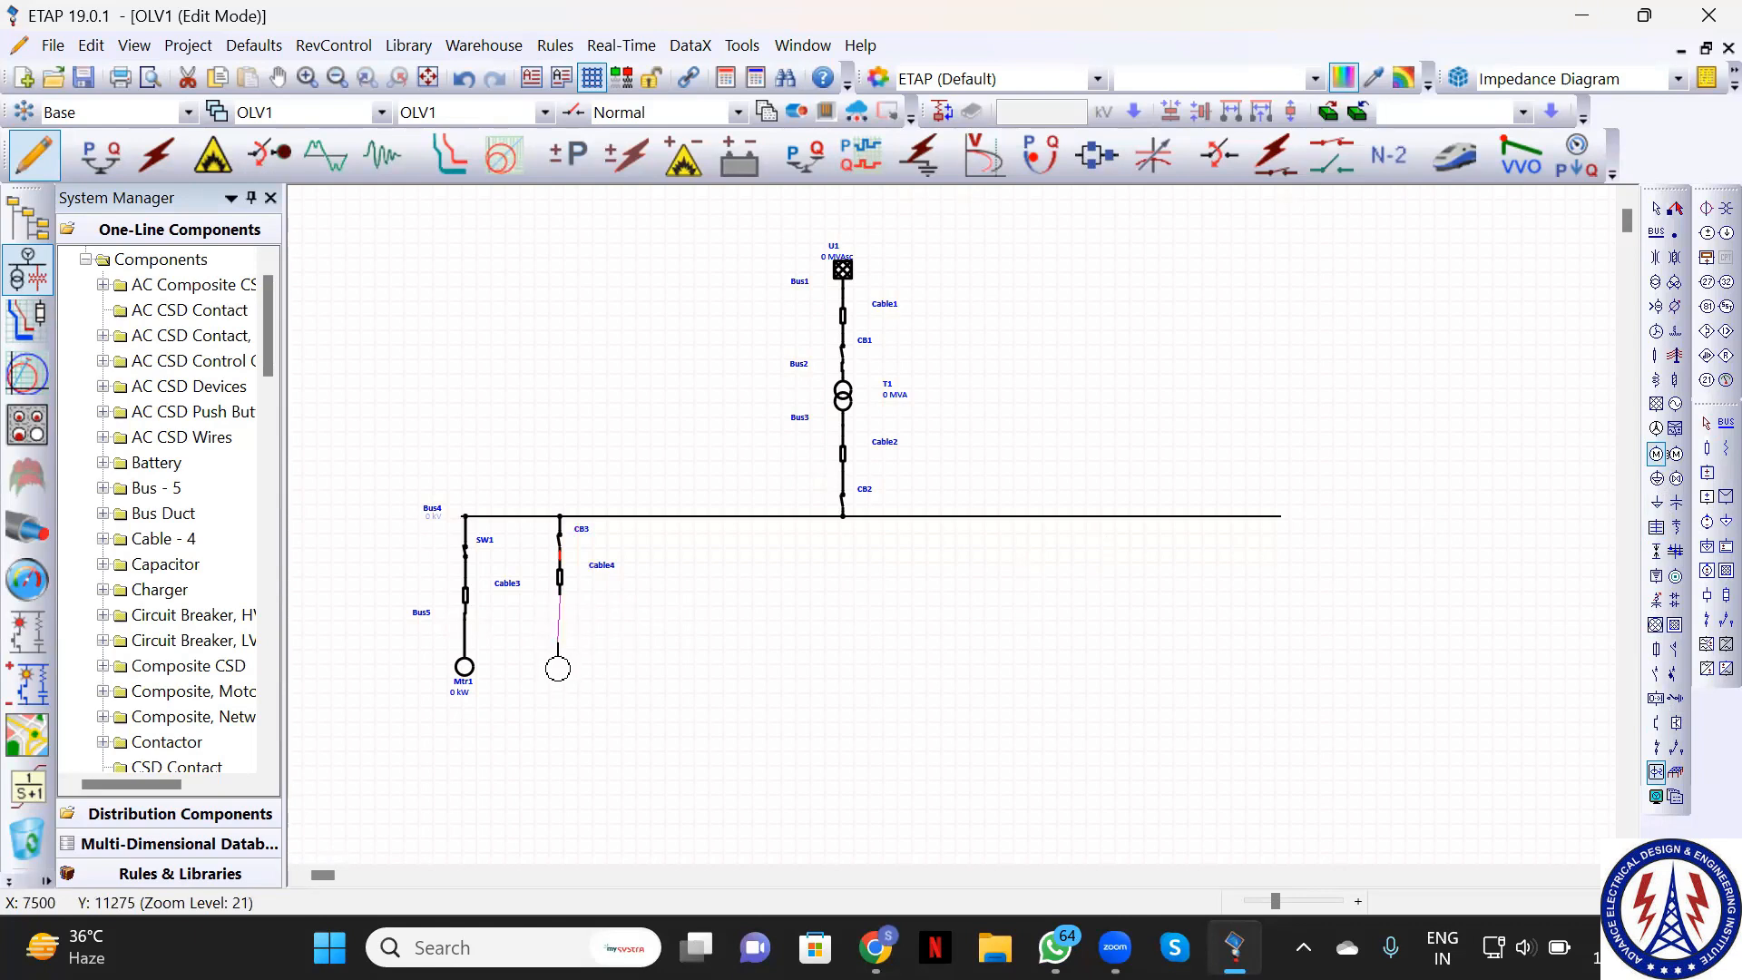
pyautogui.click(560, 662)
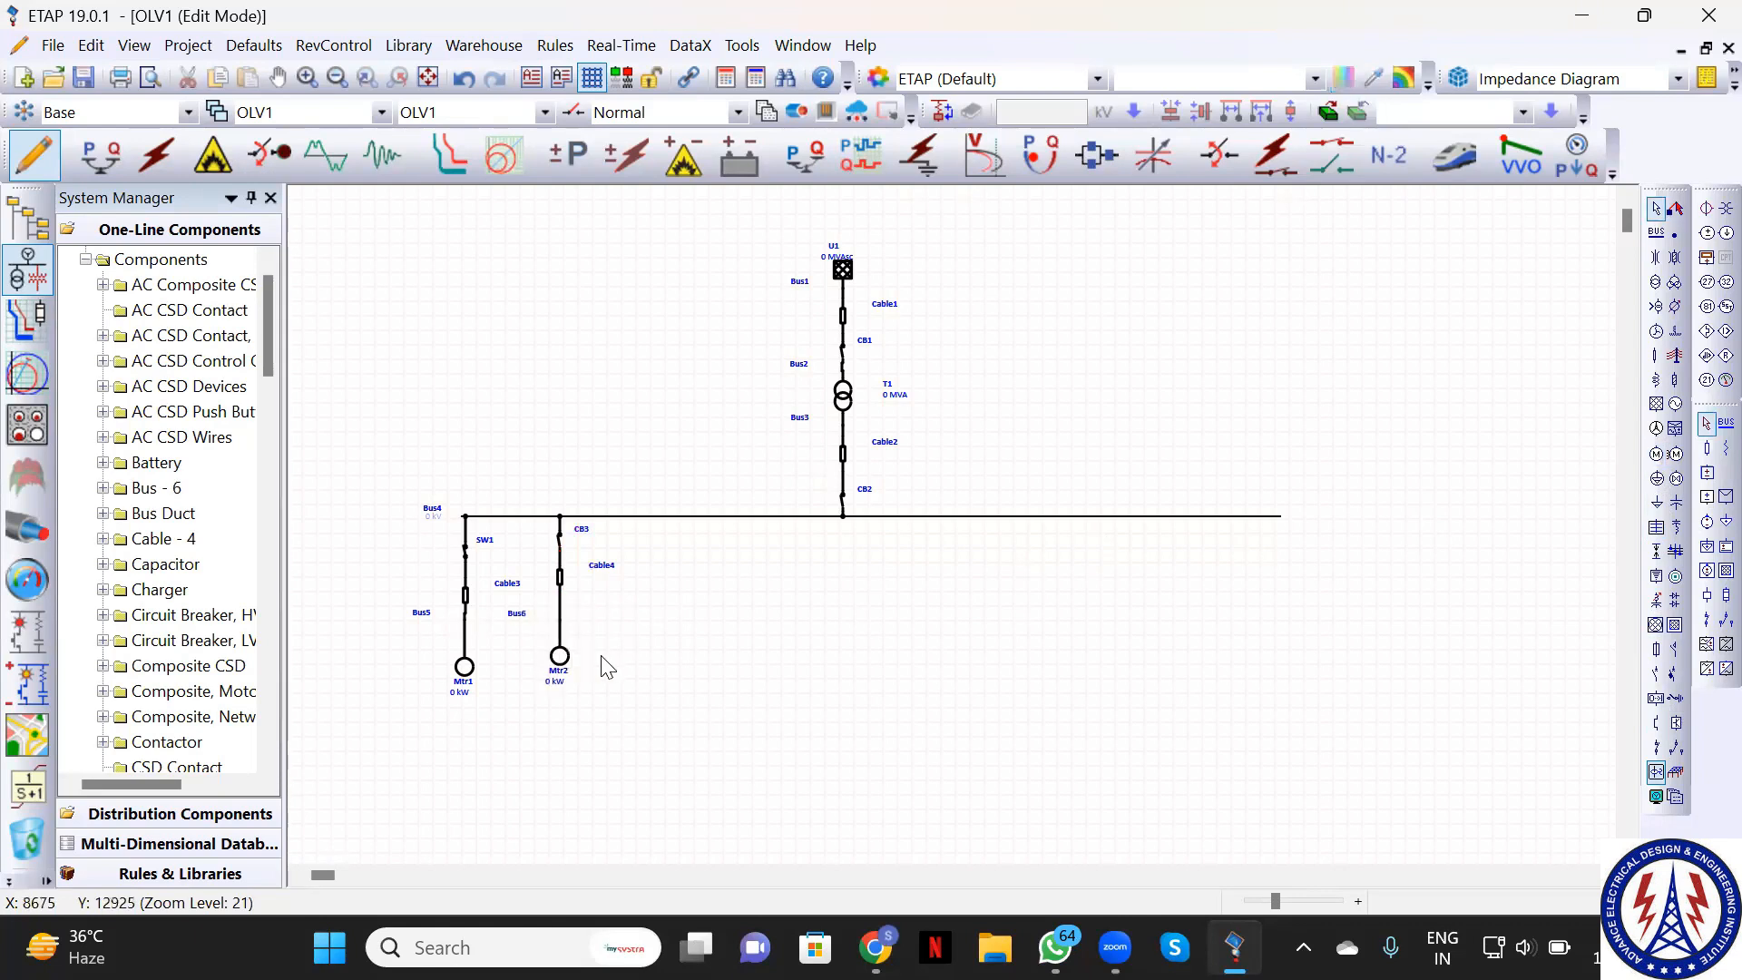
pyautogui.click(563, 669)
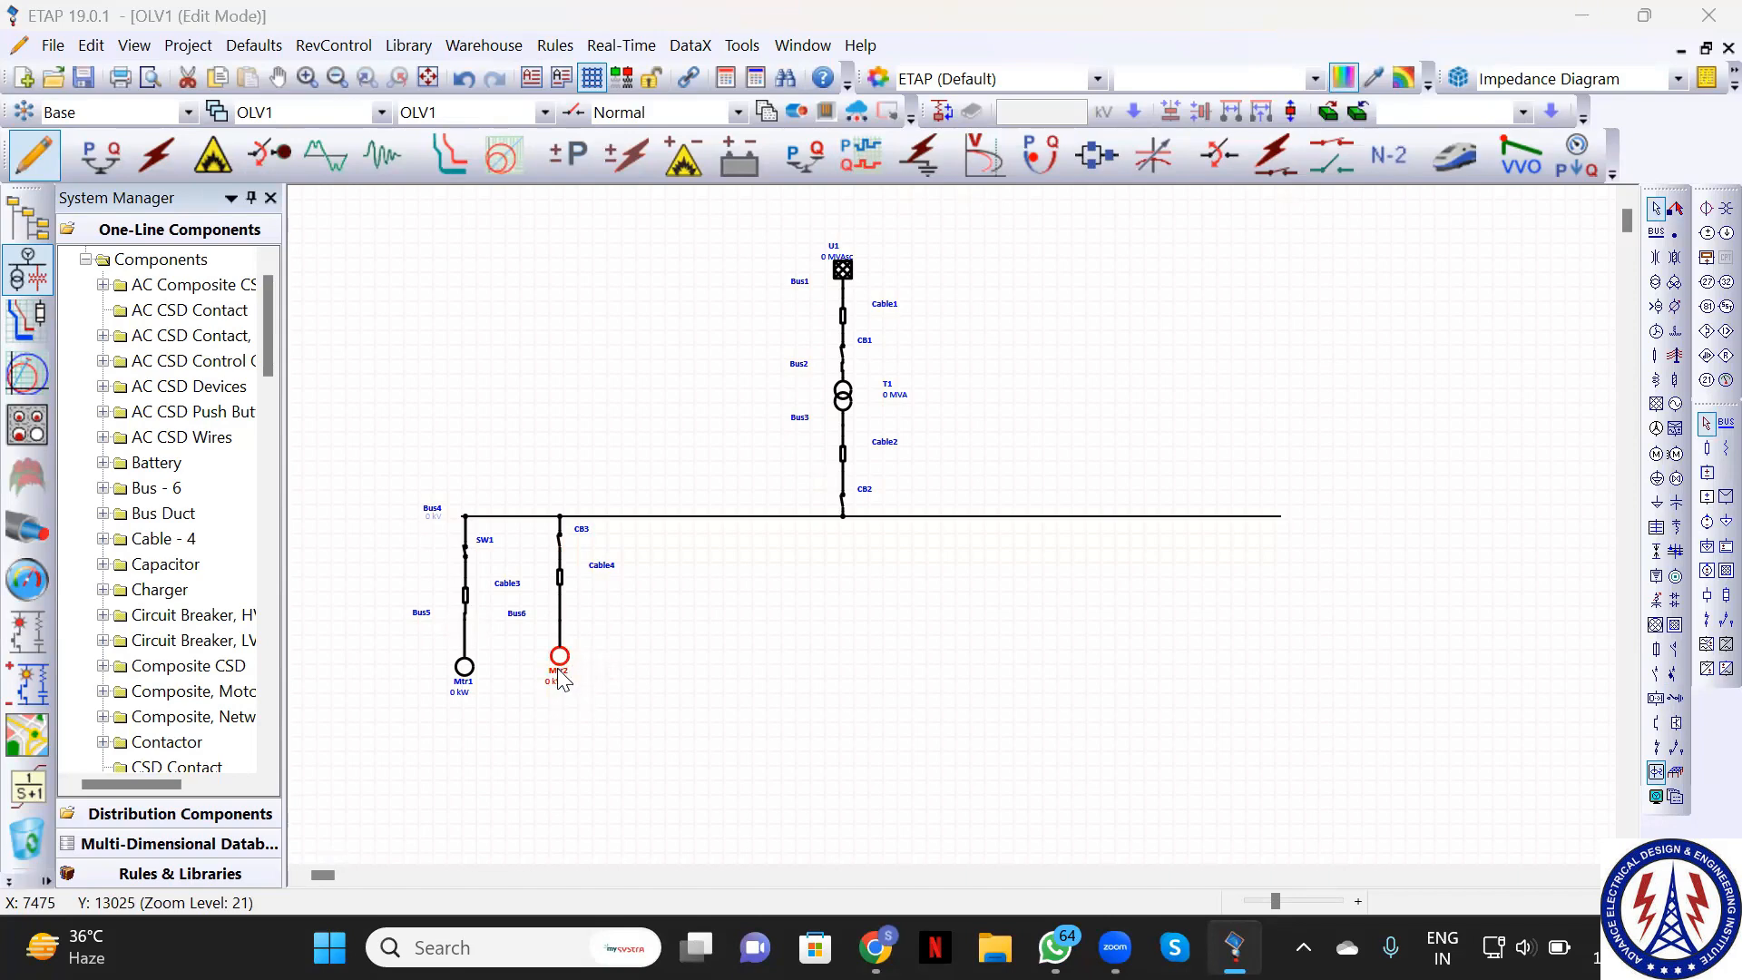
pyautogui.doubleClick(562, 690)
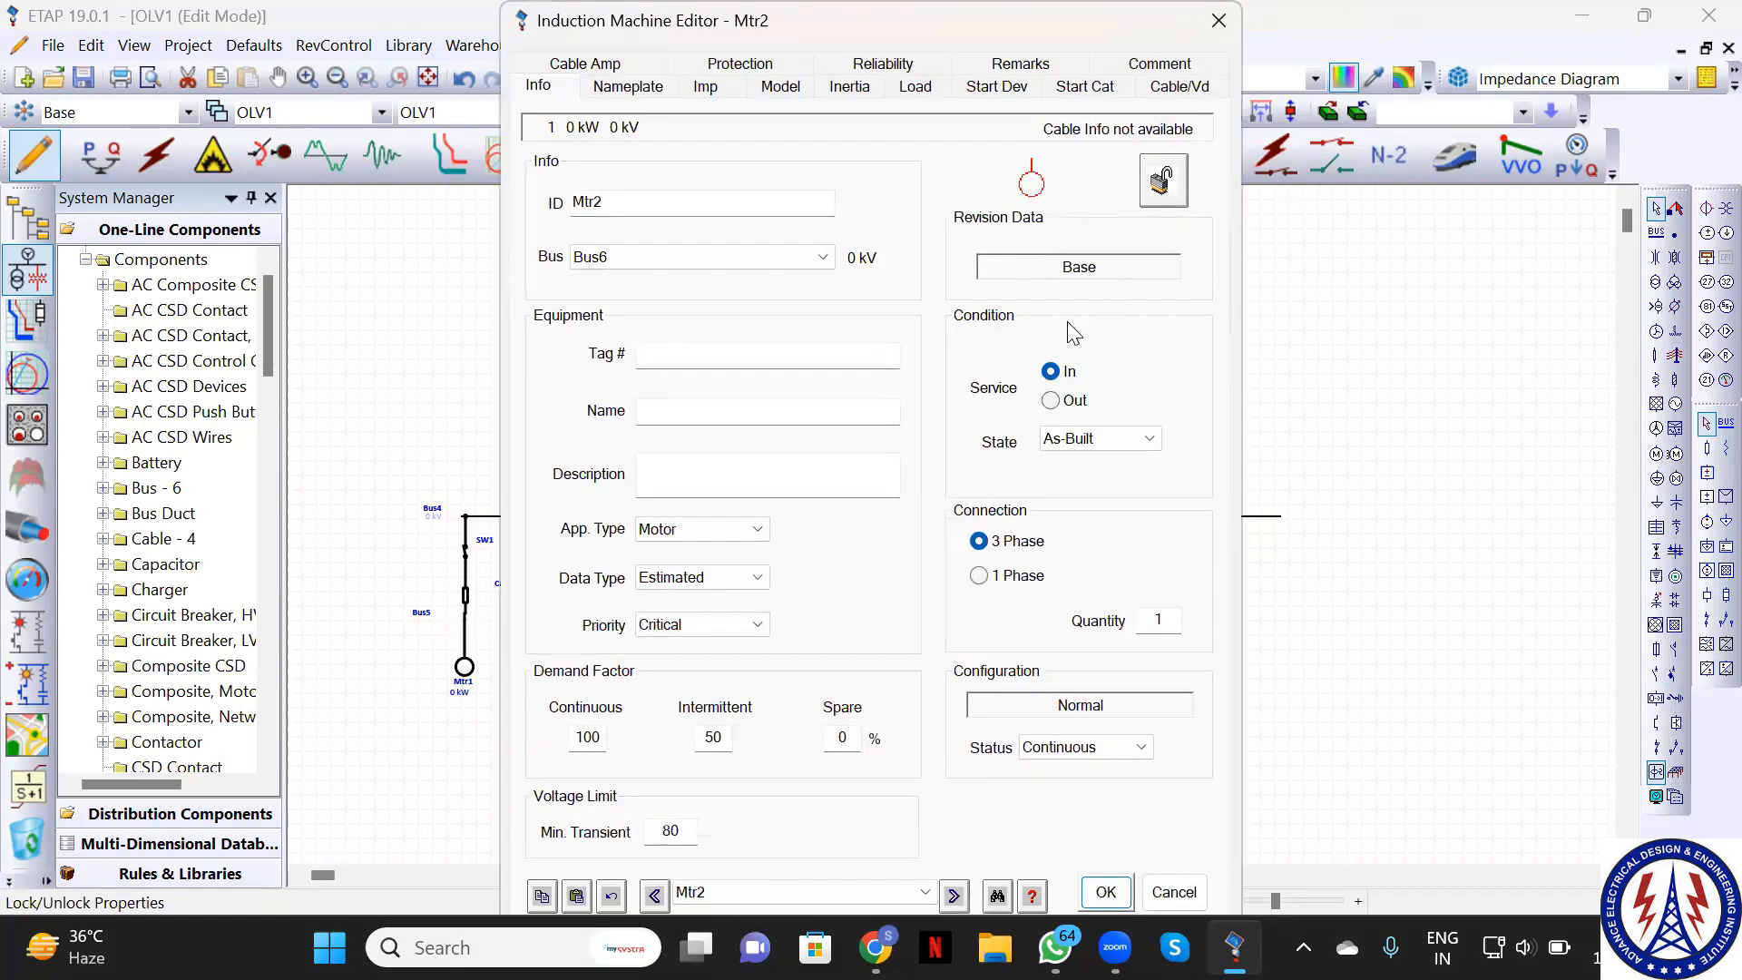
pyautogui.click(1191, 894)
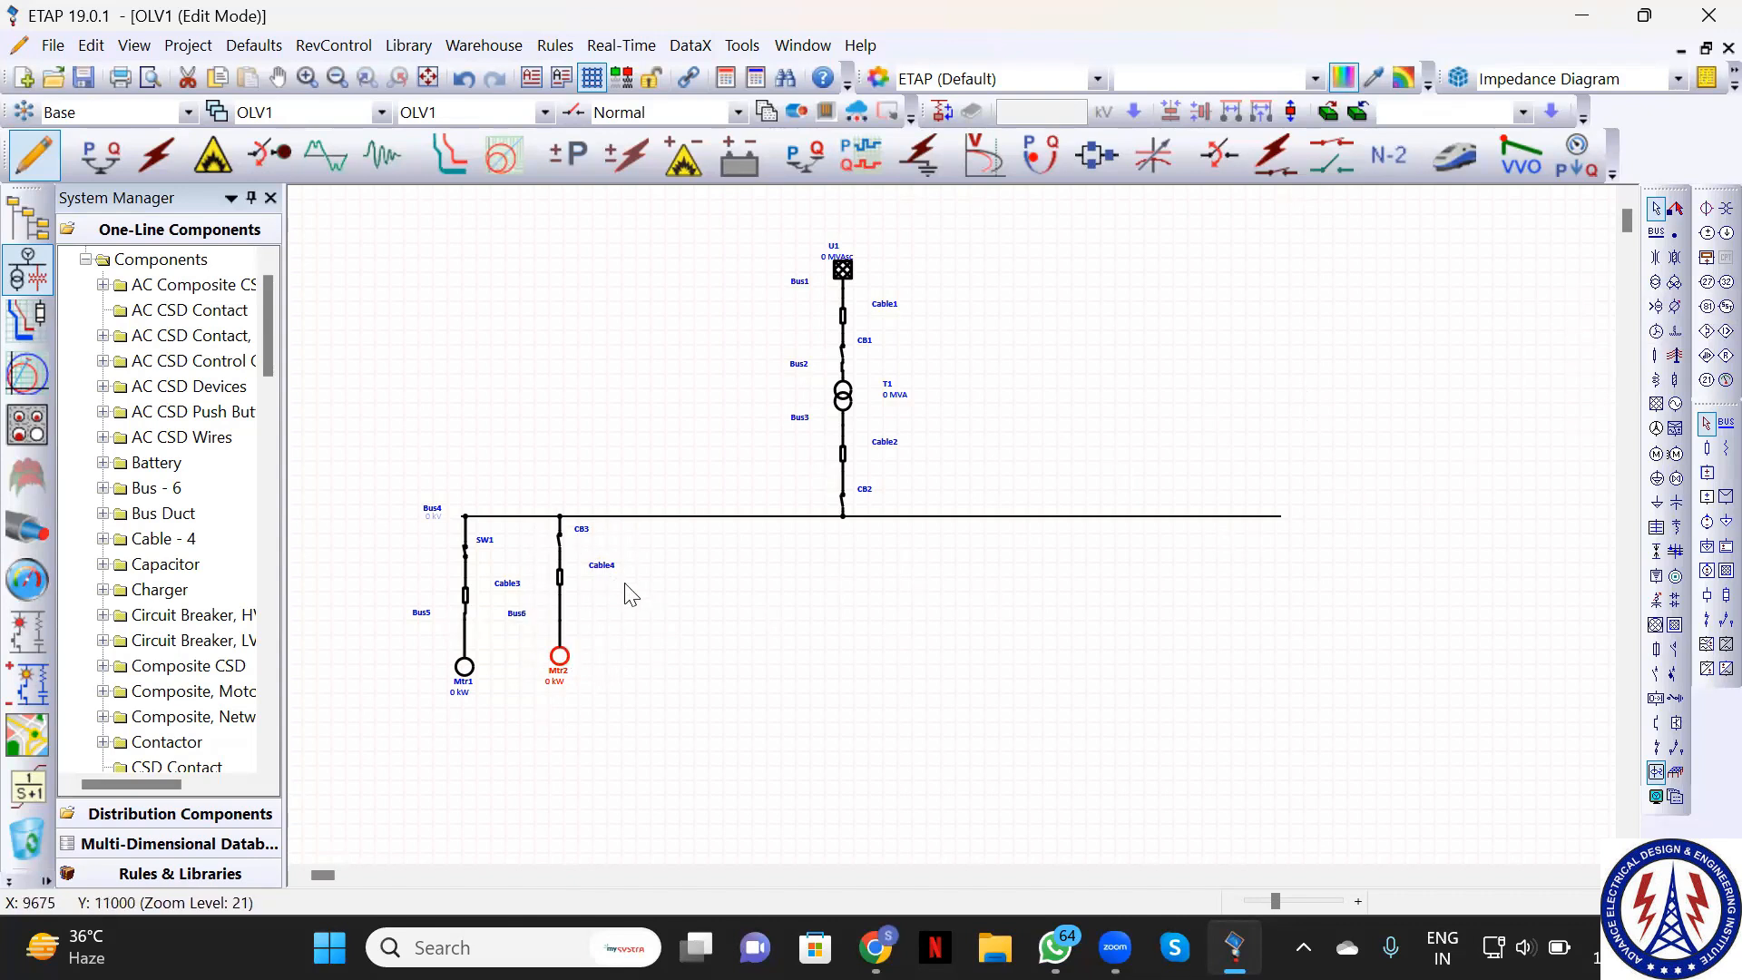
pyautogui.click(561, 542)
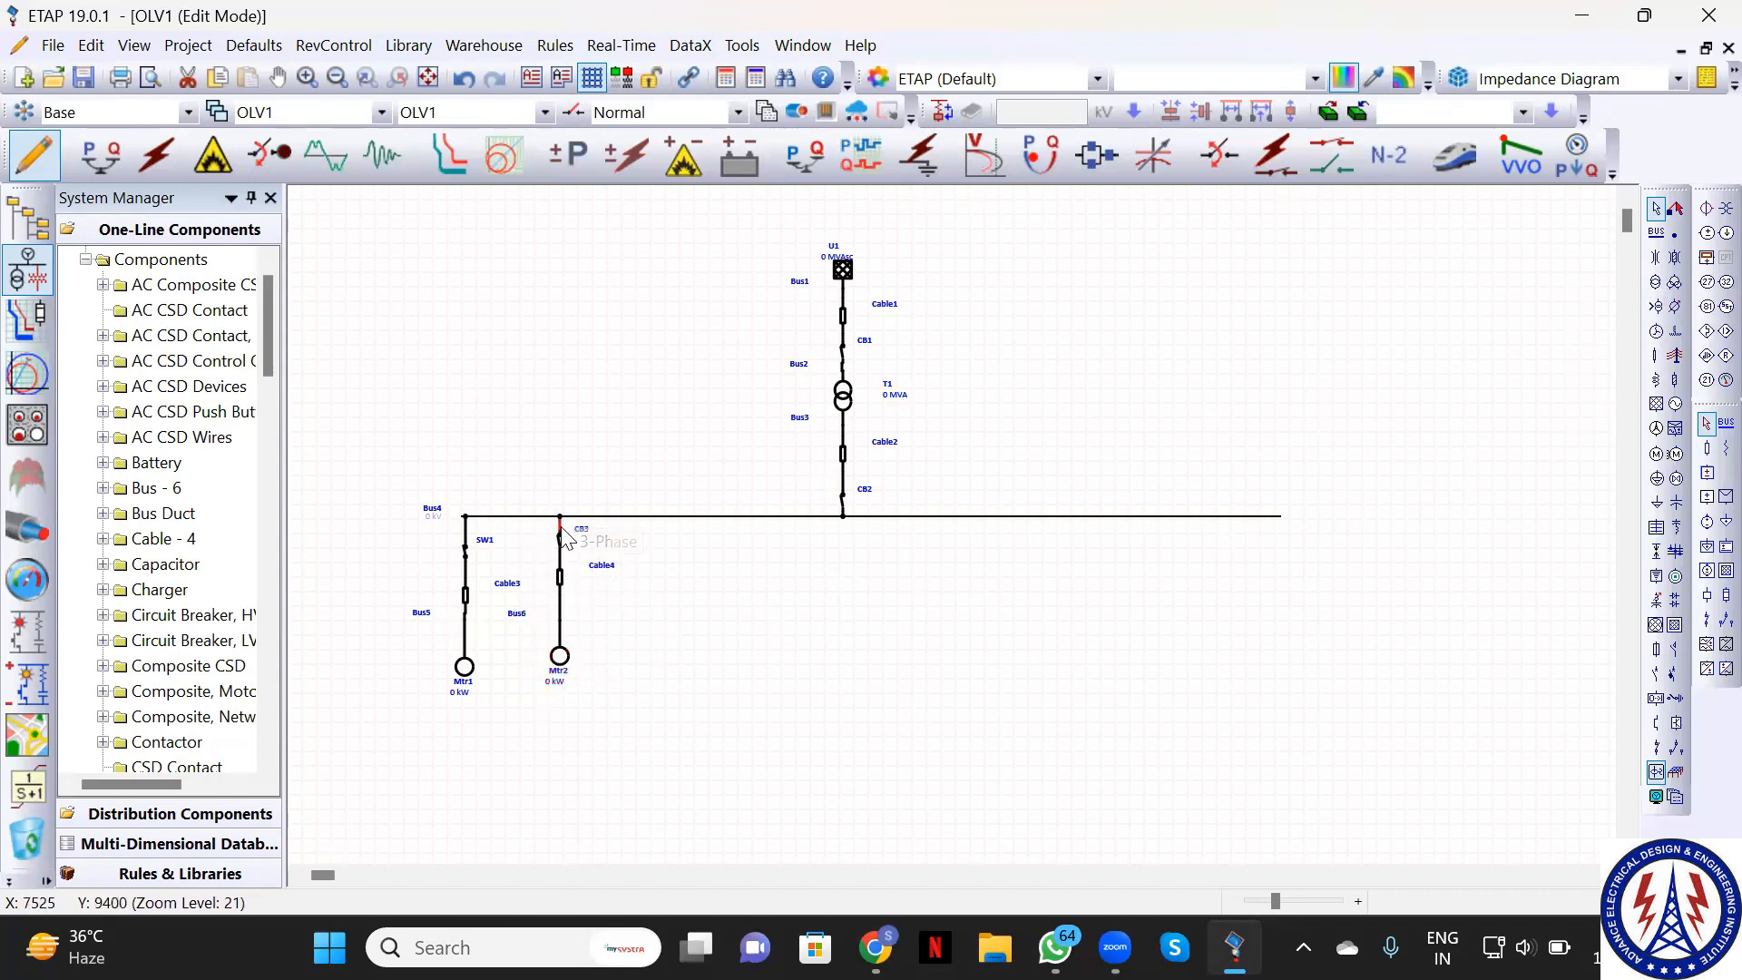
pyautogui.click(560, 579)
pyautogui.click(562, 538)
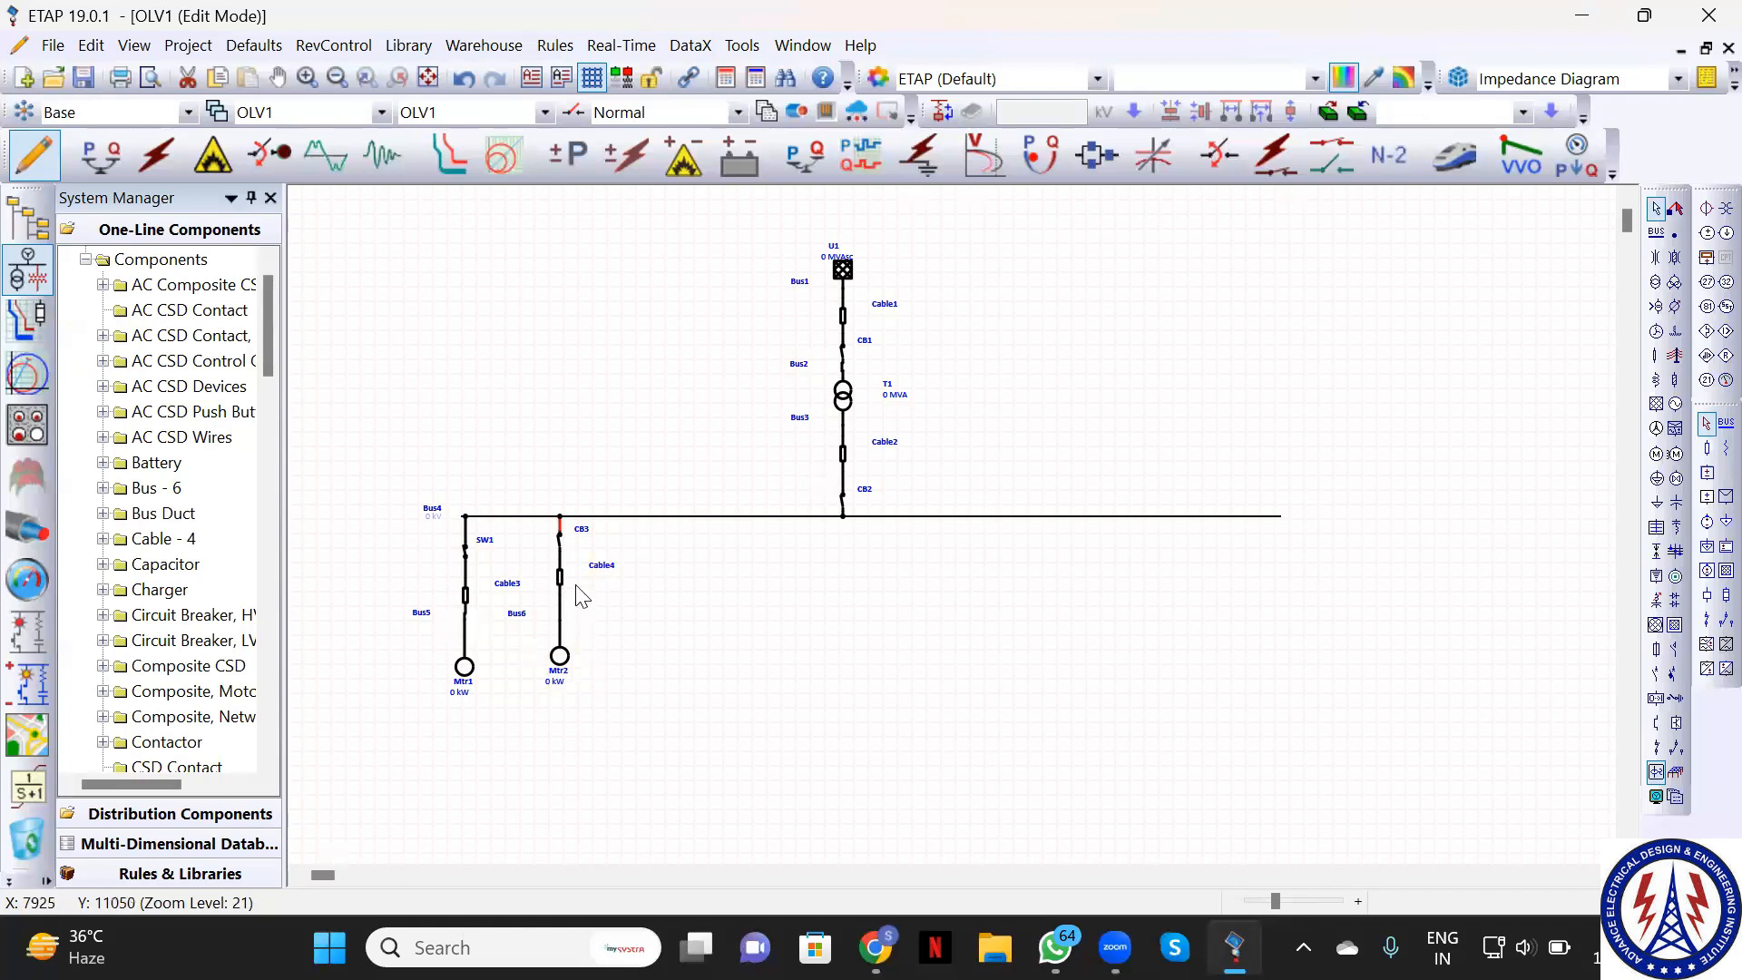
pyautogui.click(562, 657)
pyautogui.keyDown('ctrl'); pyautogui.click(558, 577); pyautogui.keyUp('ctrl')
pyautogui.click(563, 586)
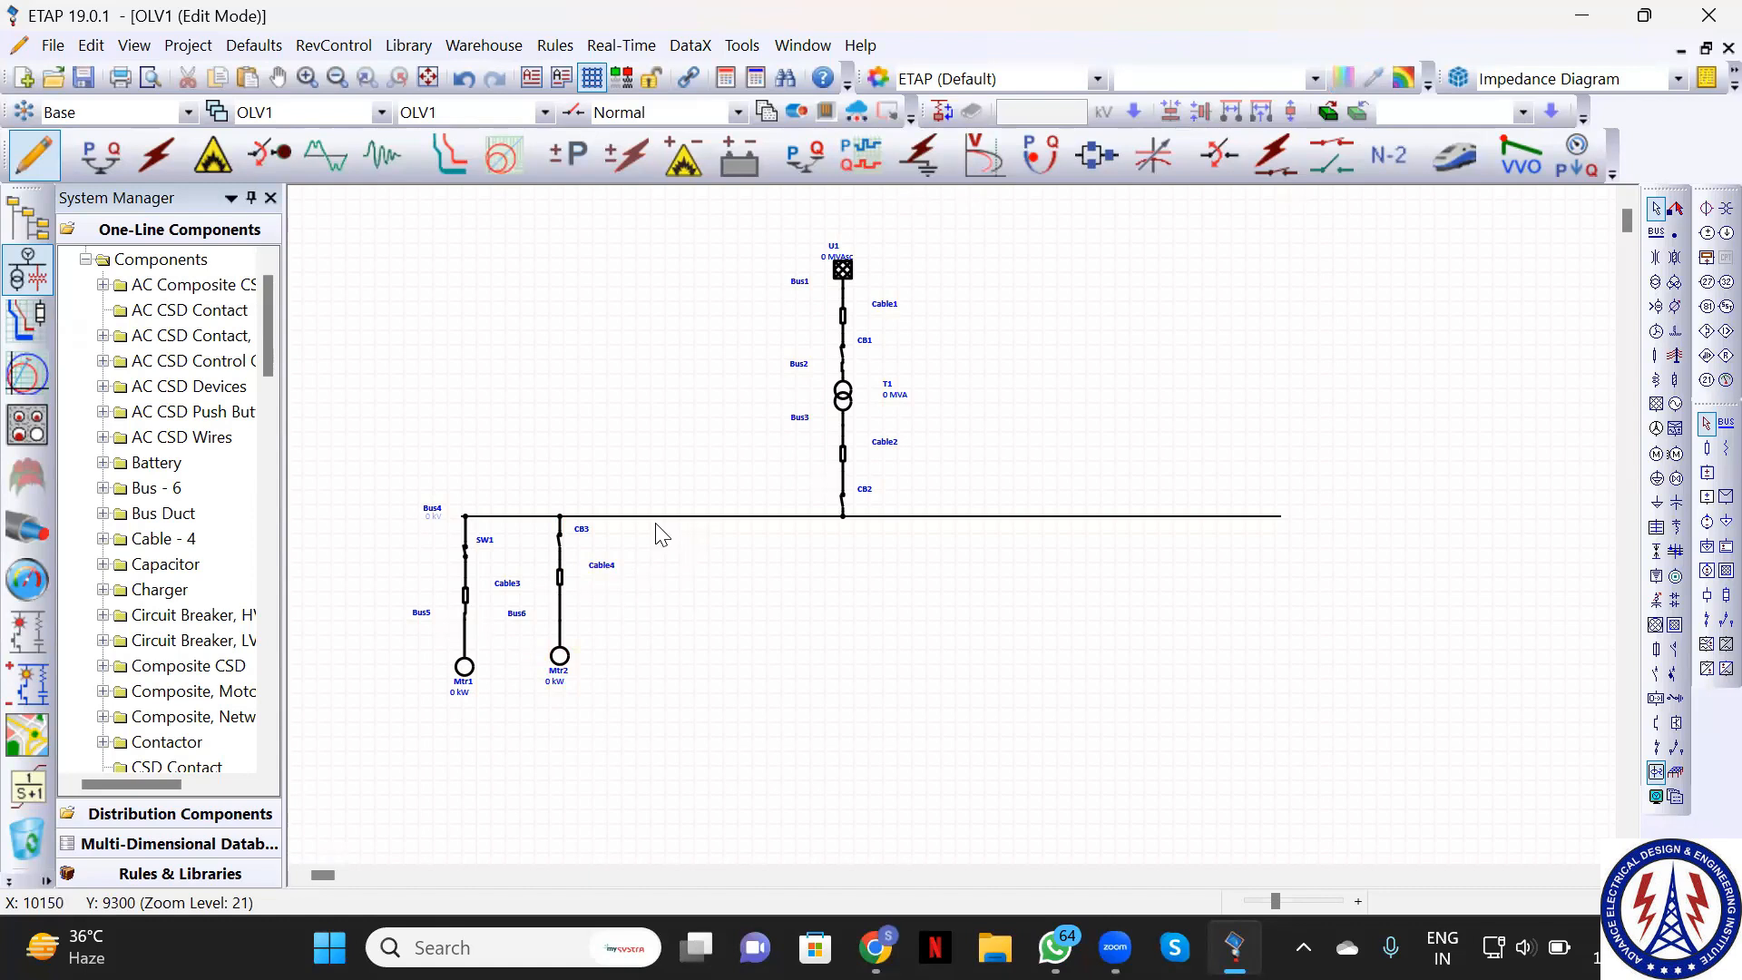
pyautogui.hotkey('ctrl', 'v')
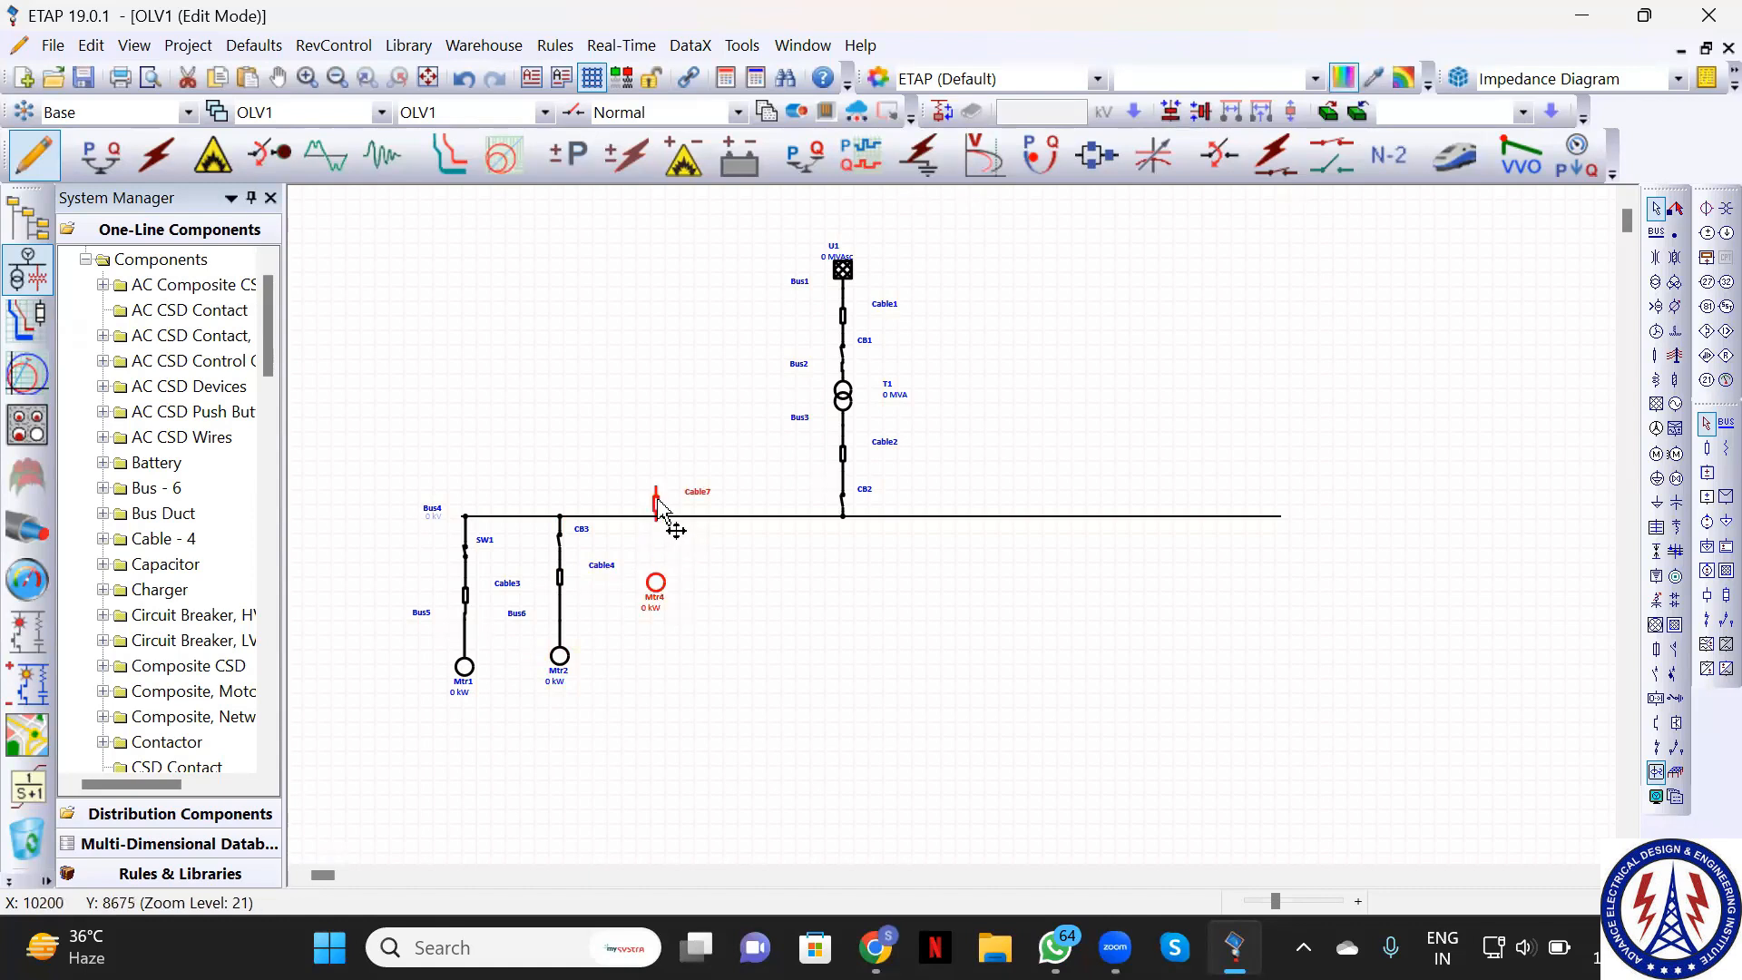
pyautogui.moveTo(660, 508); pyautogui.dragTo(654, 574)
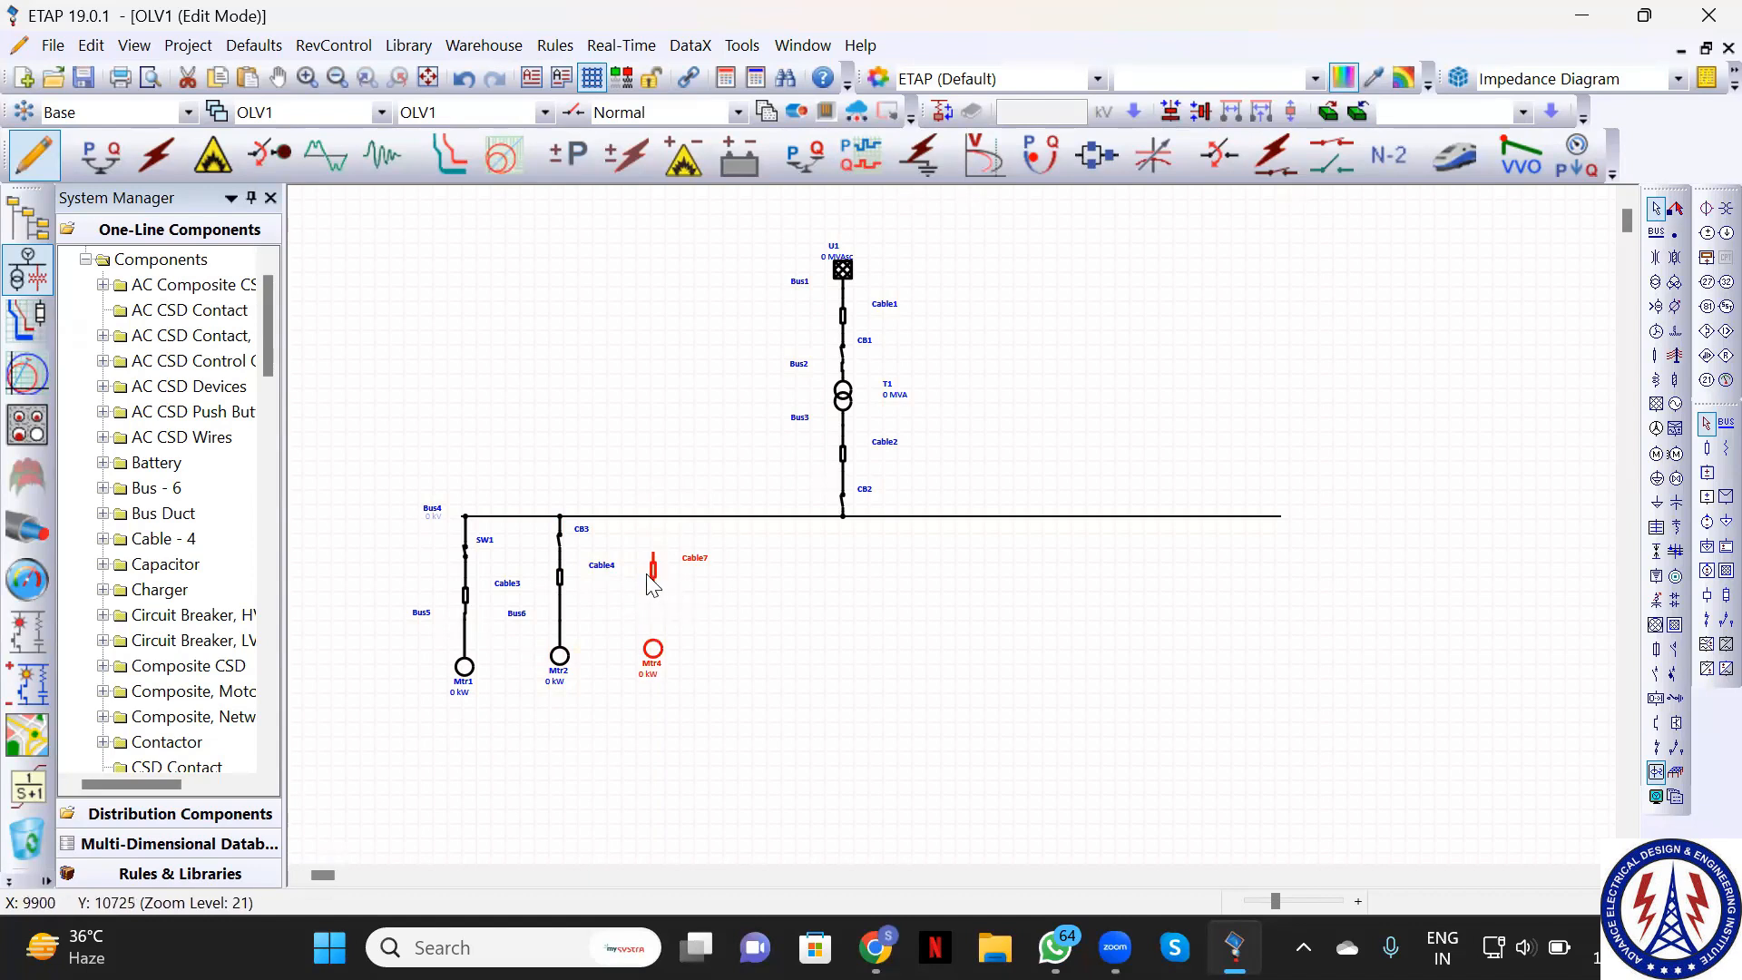
pyautogui.press('Delete')
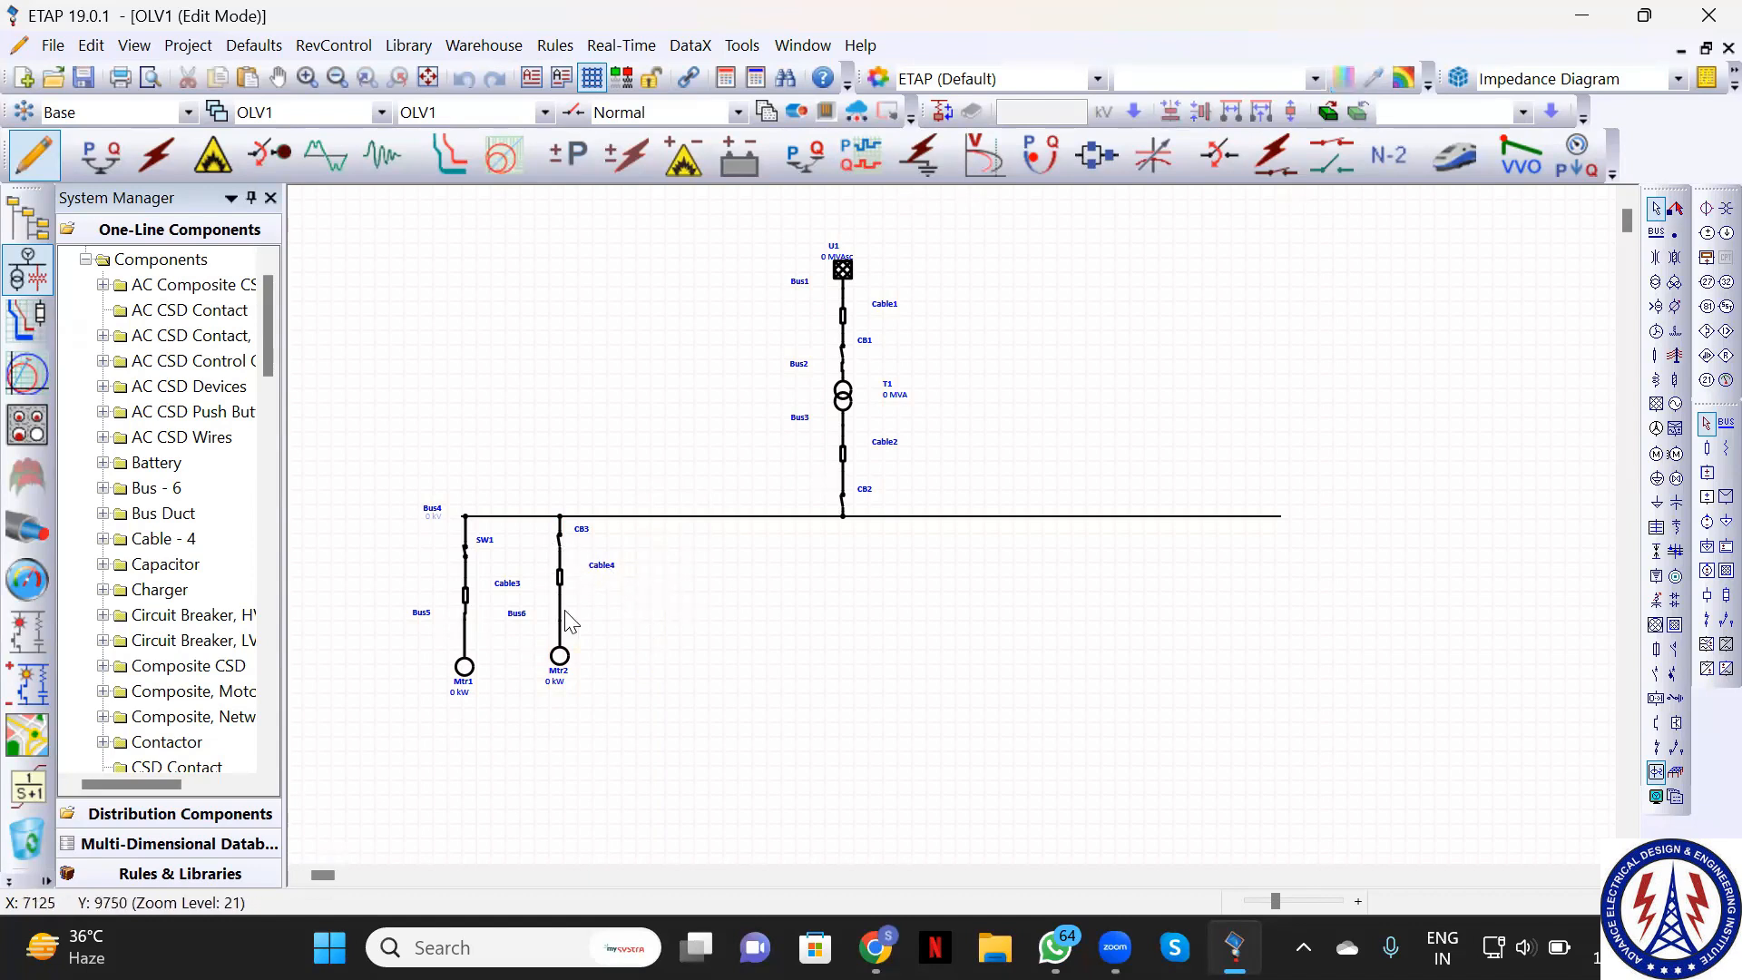
pyautogui.click(560, 665)
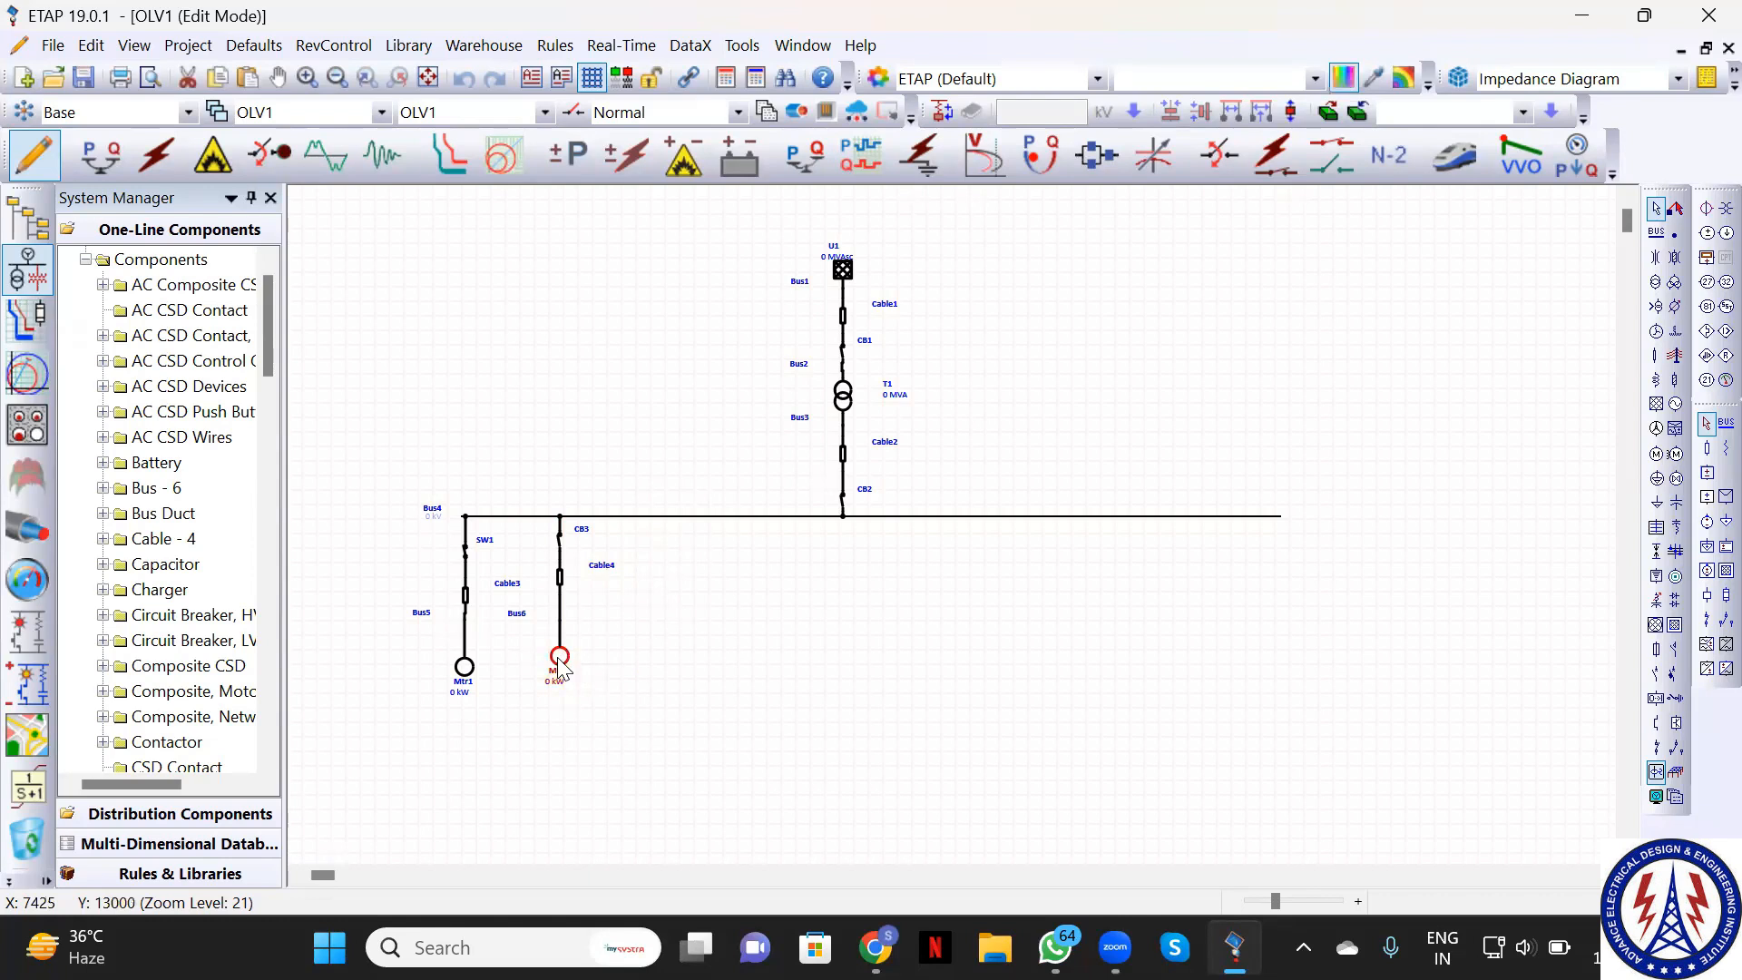
pyautogui.keyDown('ctrl'); pyautogui.click(564, 570); pyautogui.keyUp('ctrl')
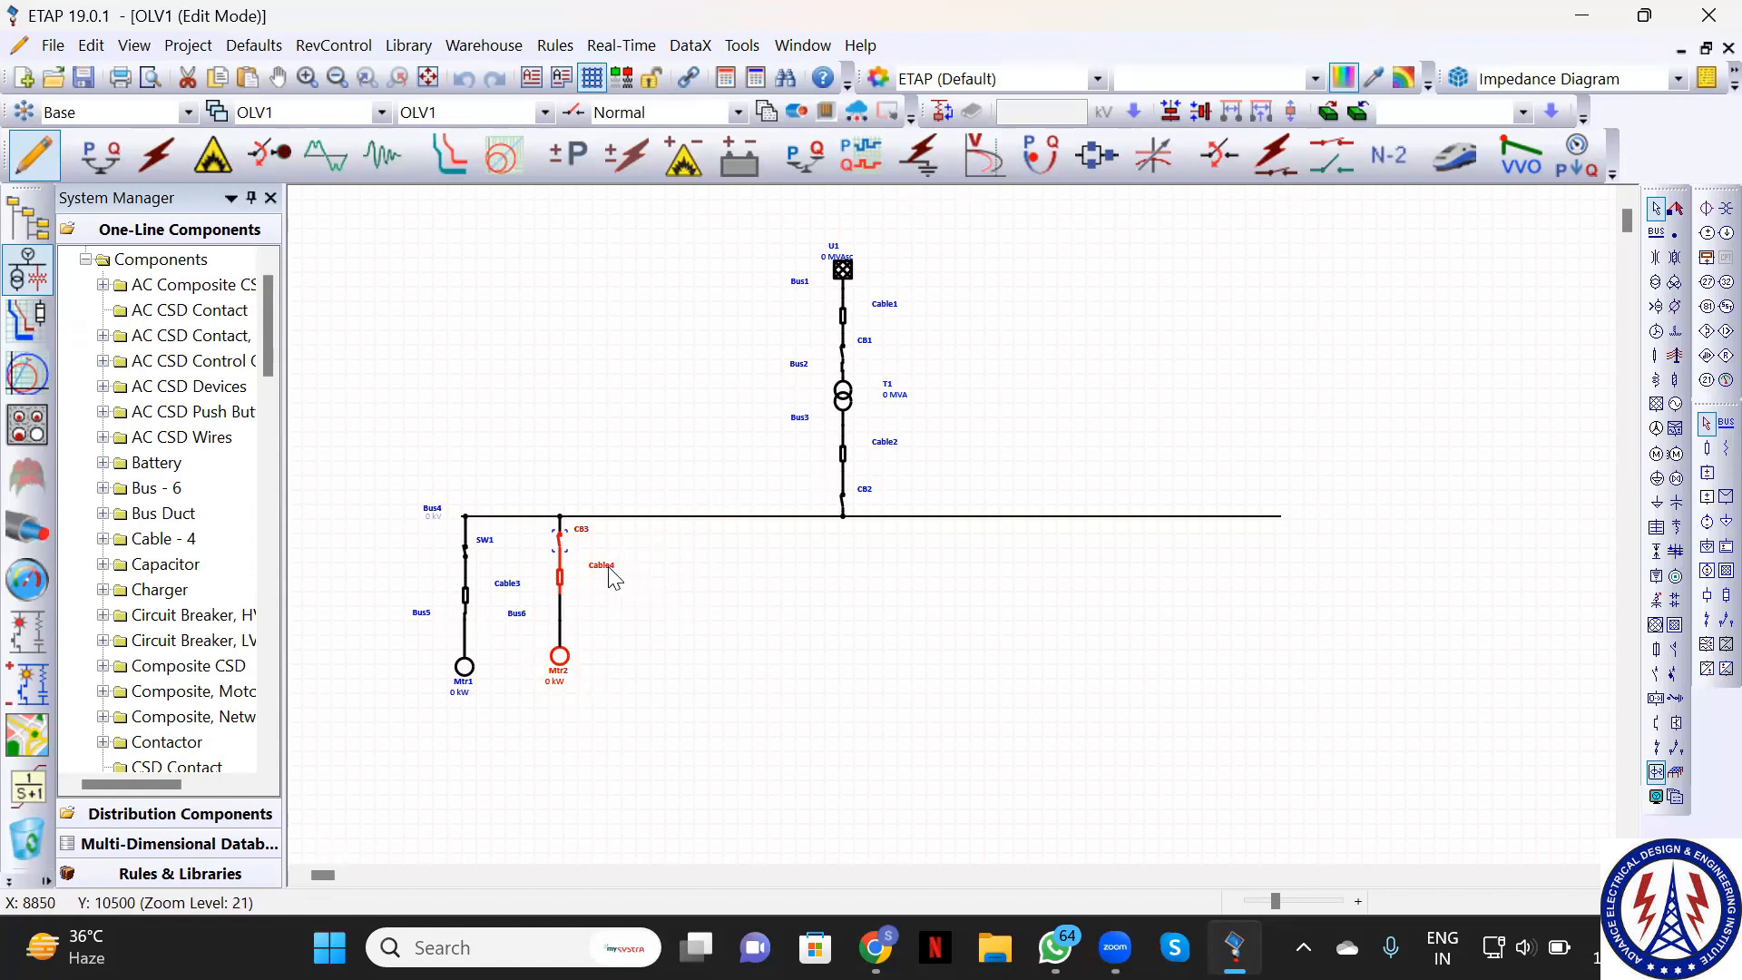
pyautogui.click(609, 570)
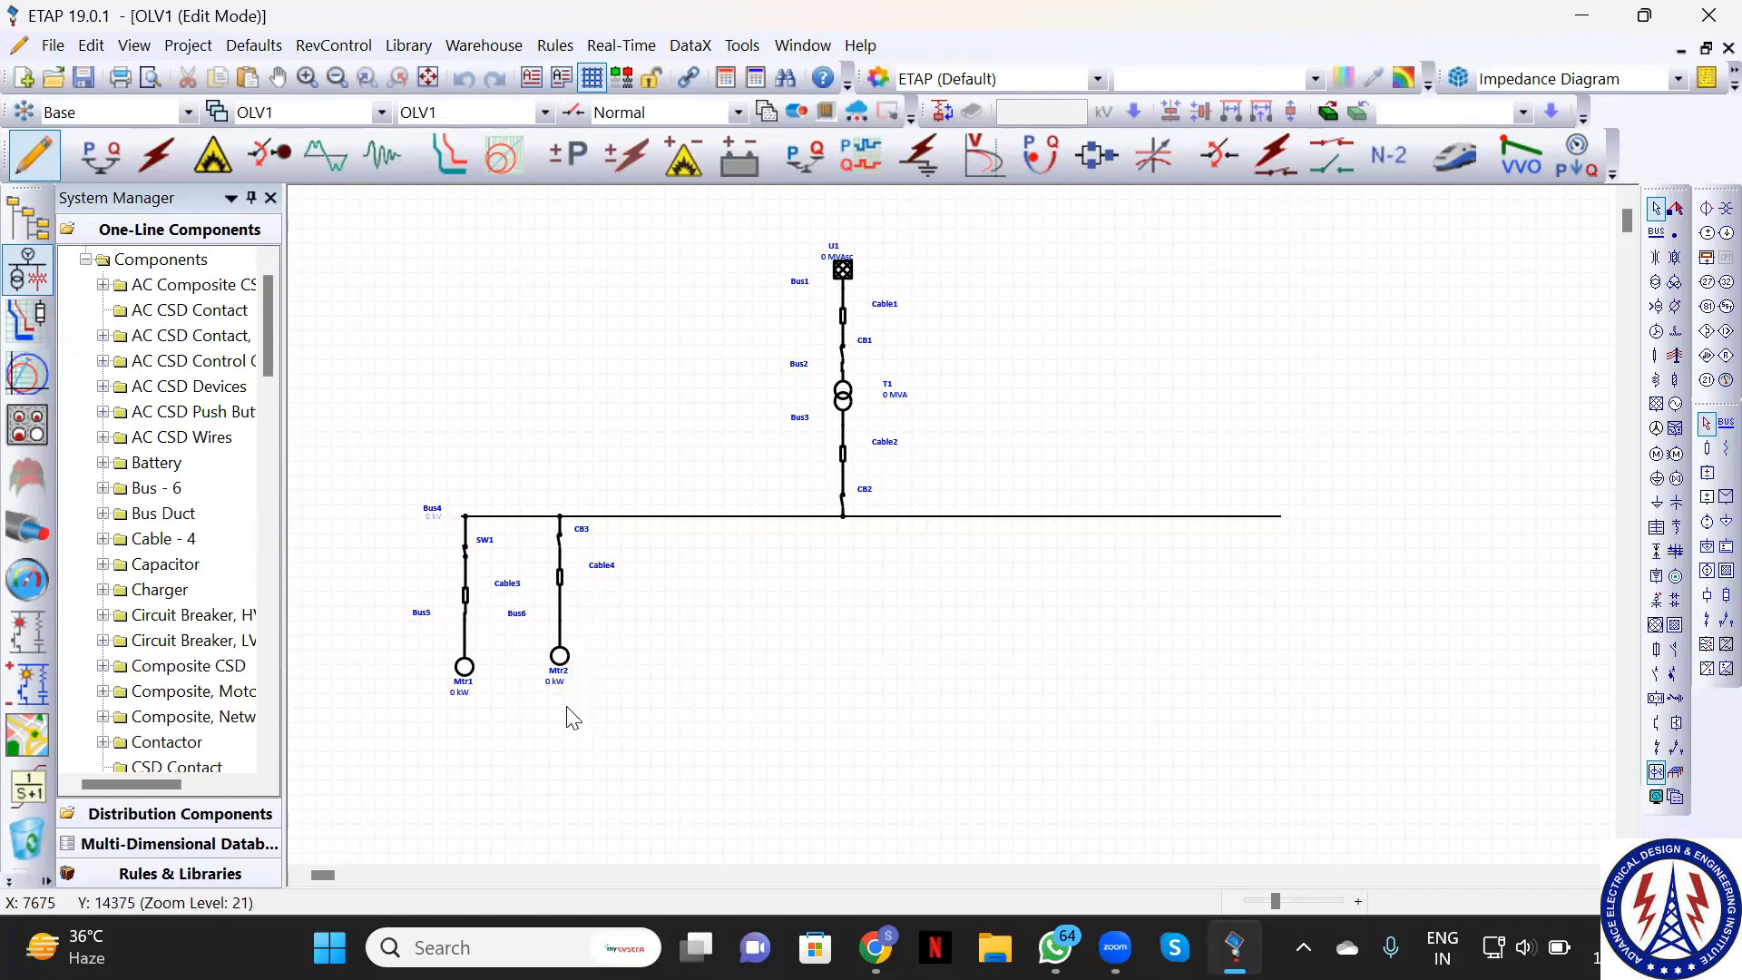
# Connect the pasted CB6–Cable10–Mtr7 branch's breaker to Bus4, then select and copy that branch
pyautogui.rightClick(558, 681)
pyautogui.click(506, 726)
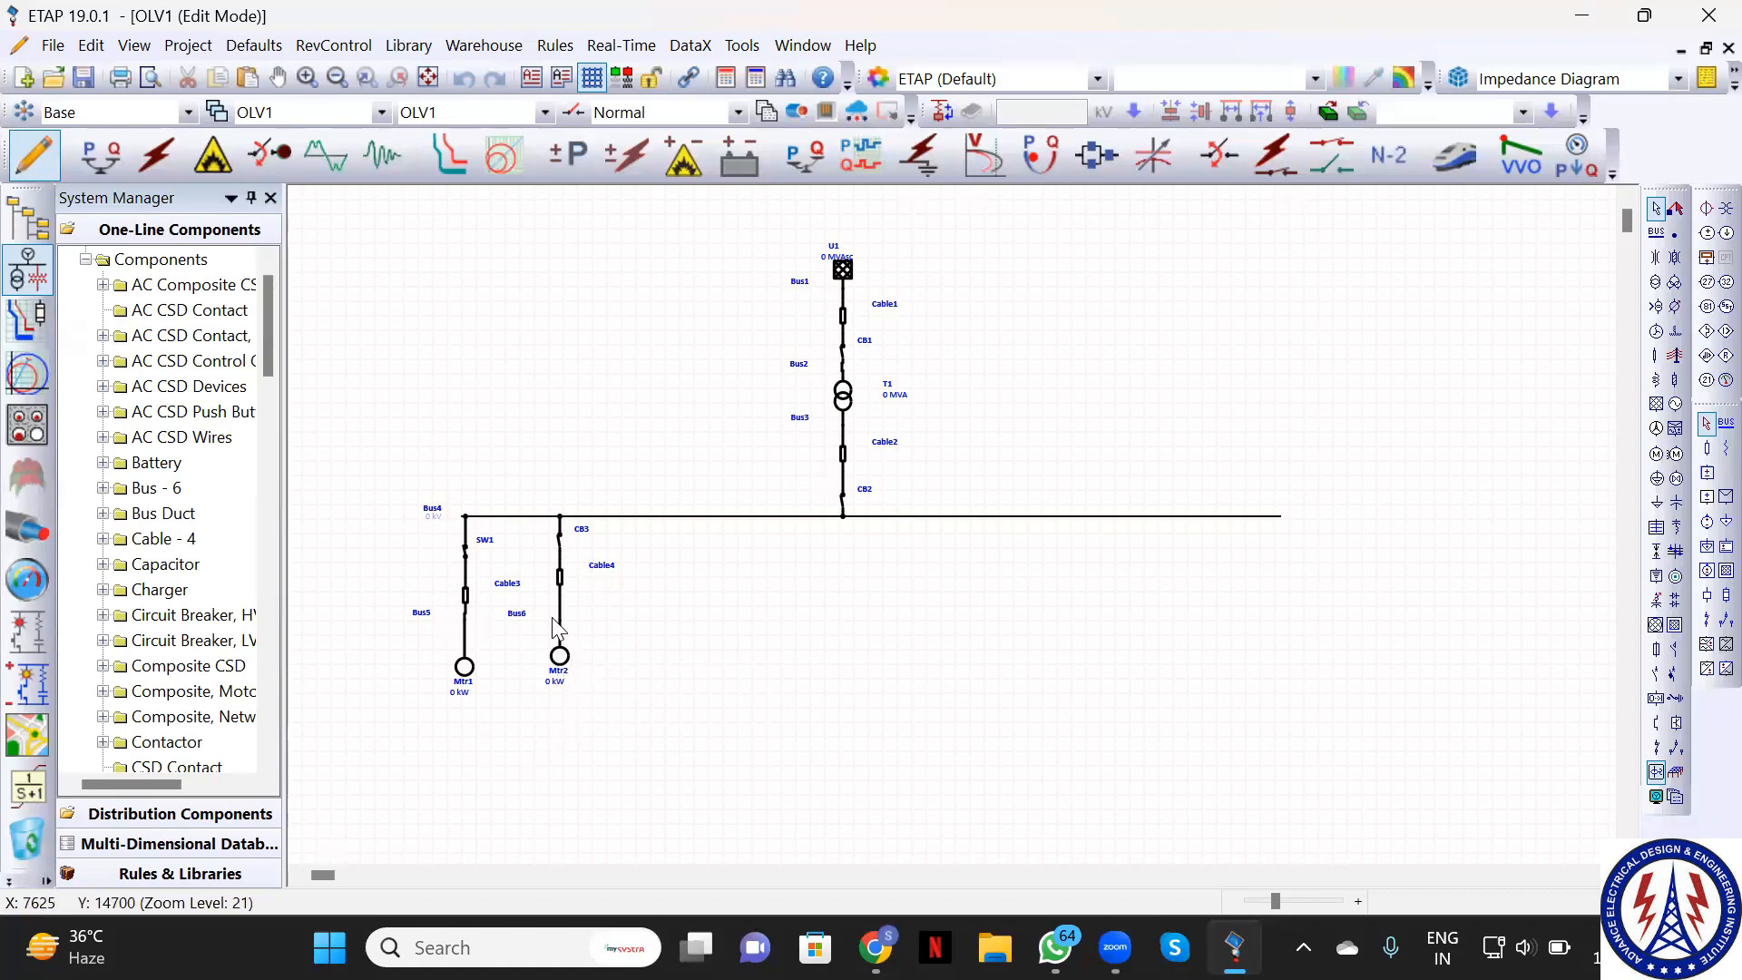
pyautogui.click(558, 535)
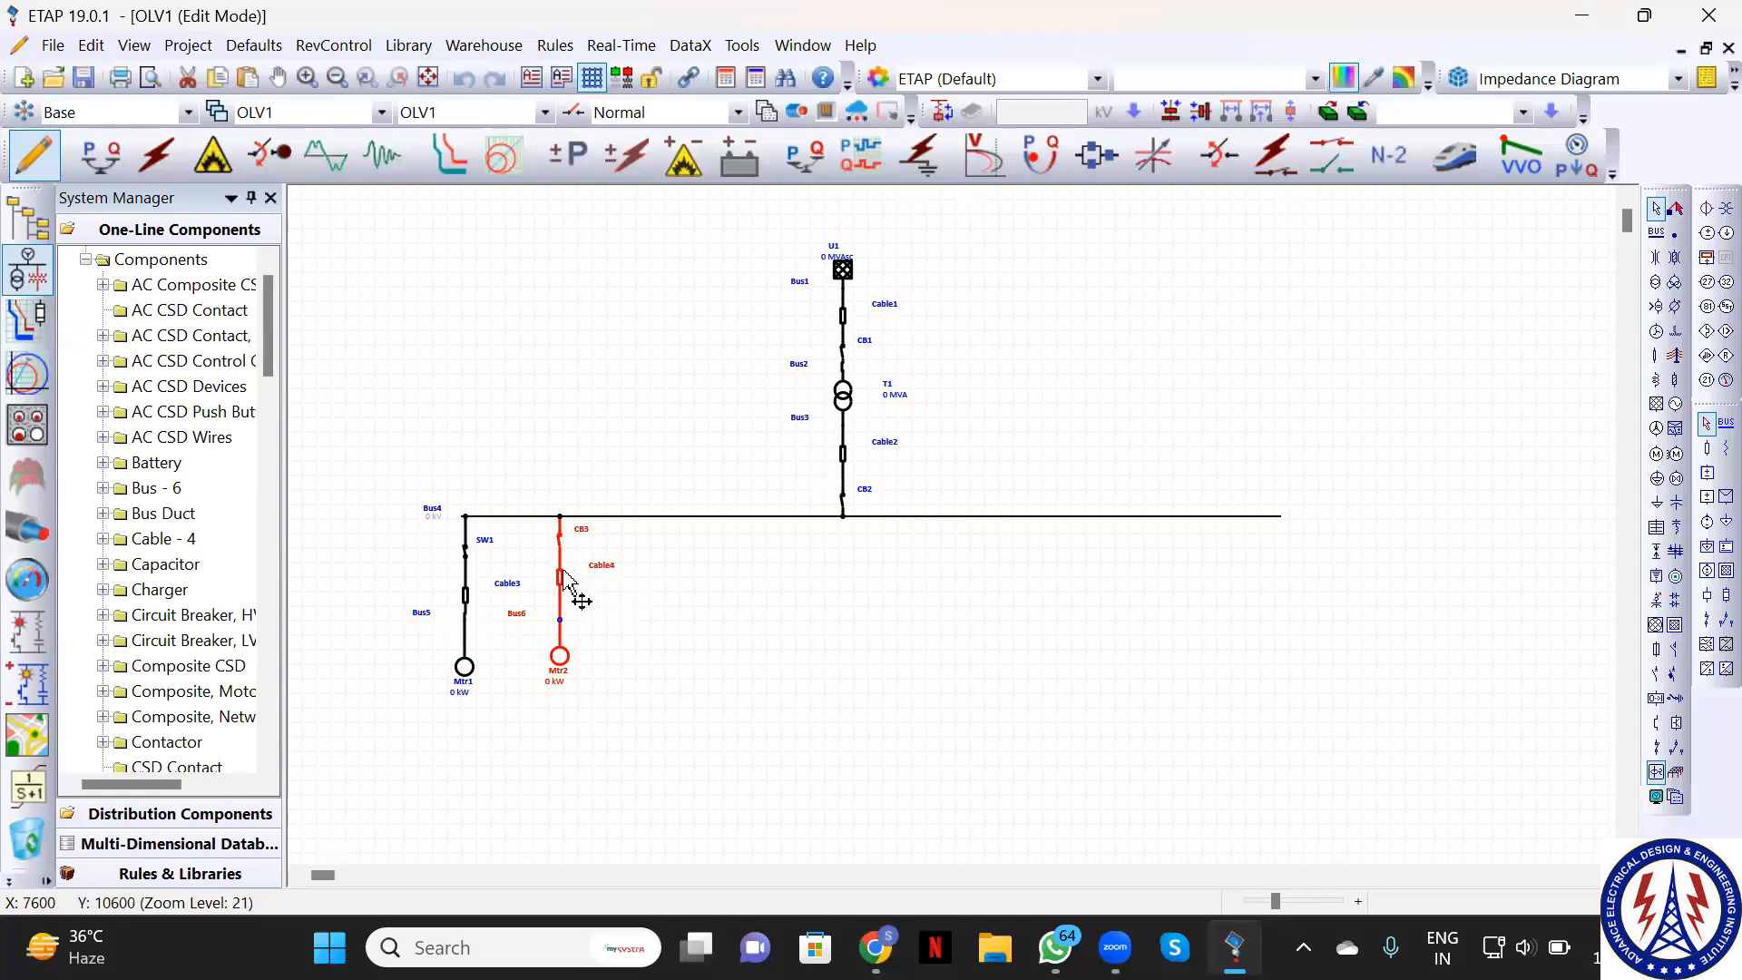
pyautogui.click(711, 621)
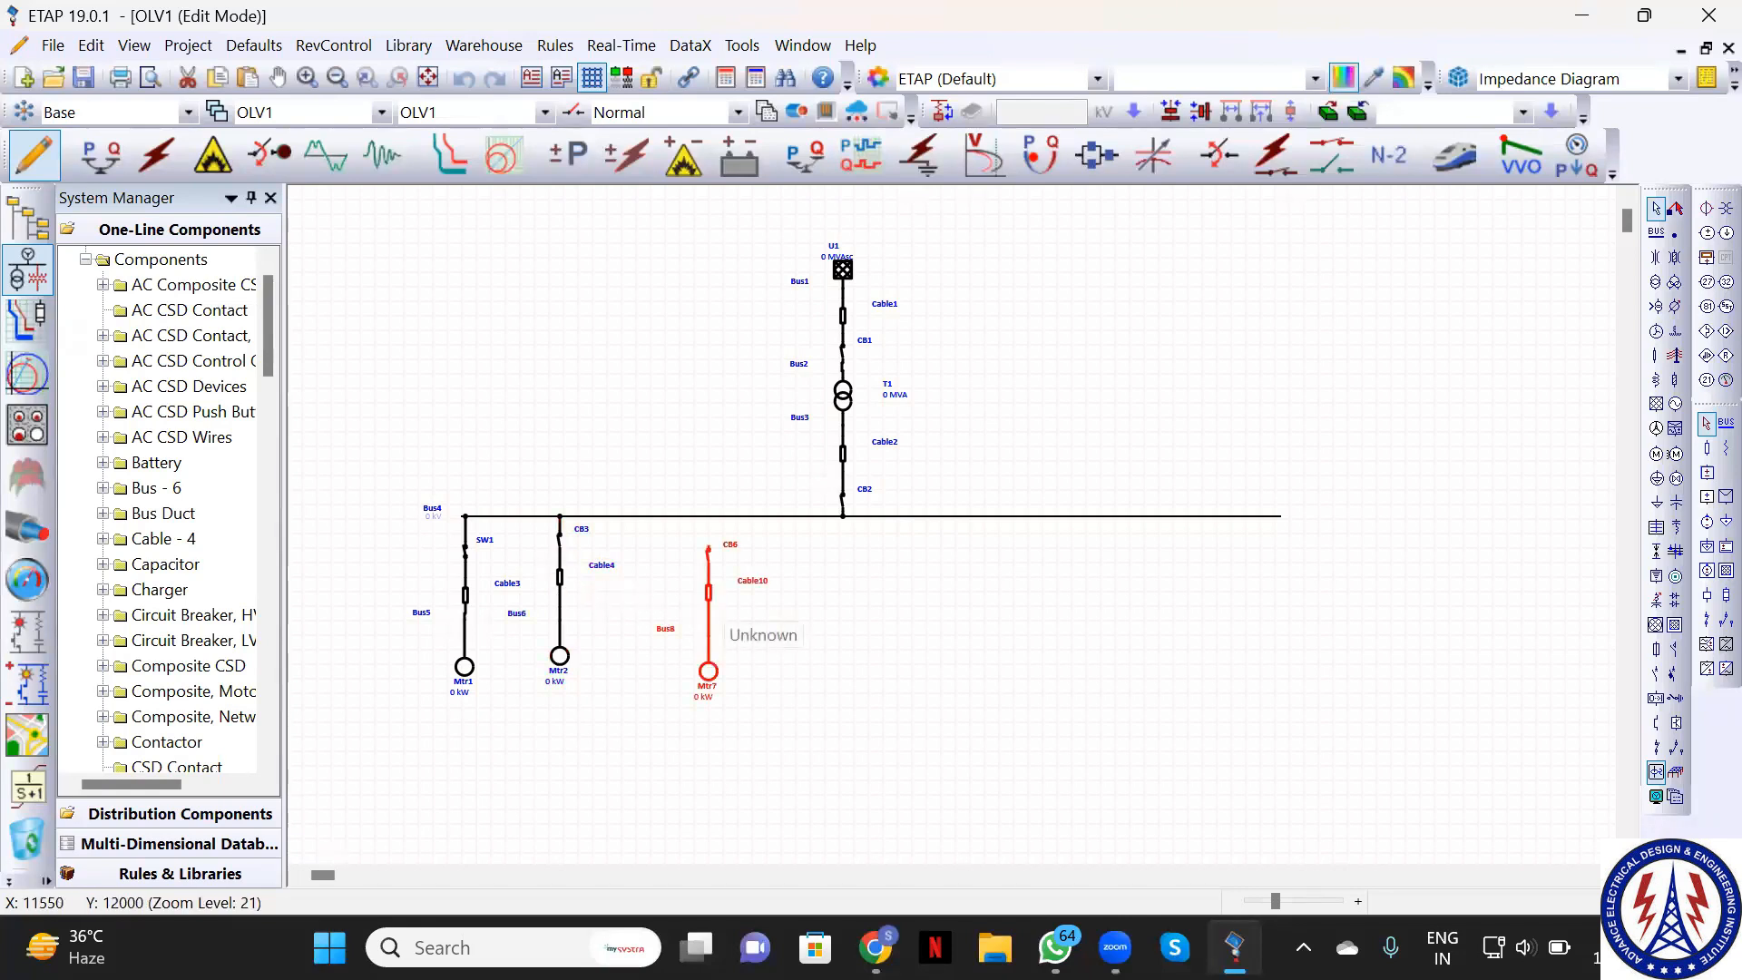
pyautogui.moveTo(709, 608); pyautogui.dragTo(658, 605)
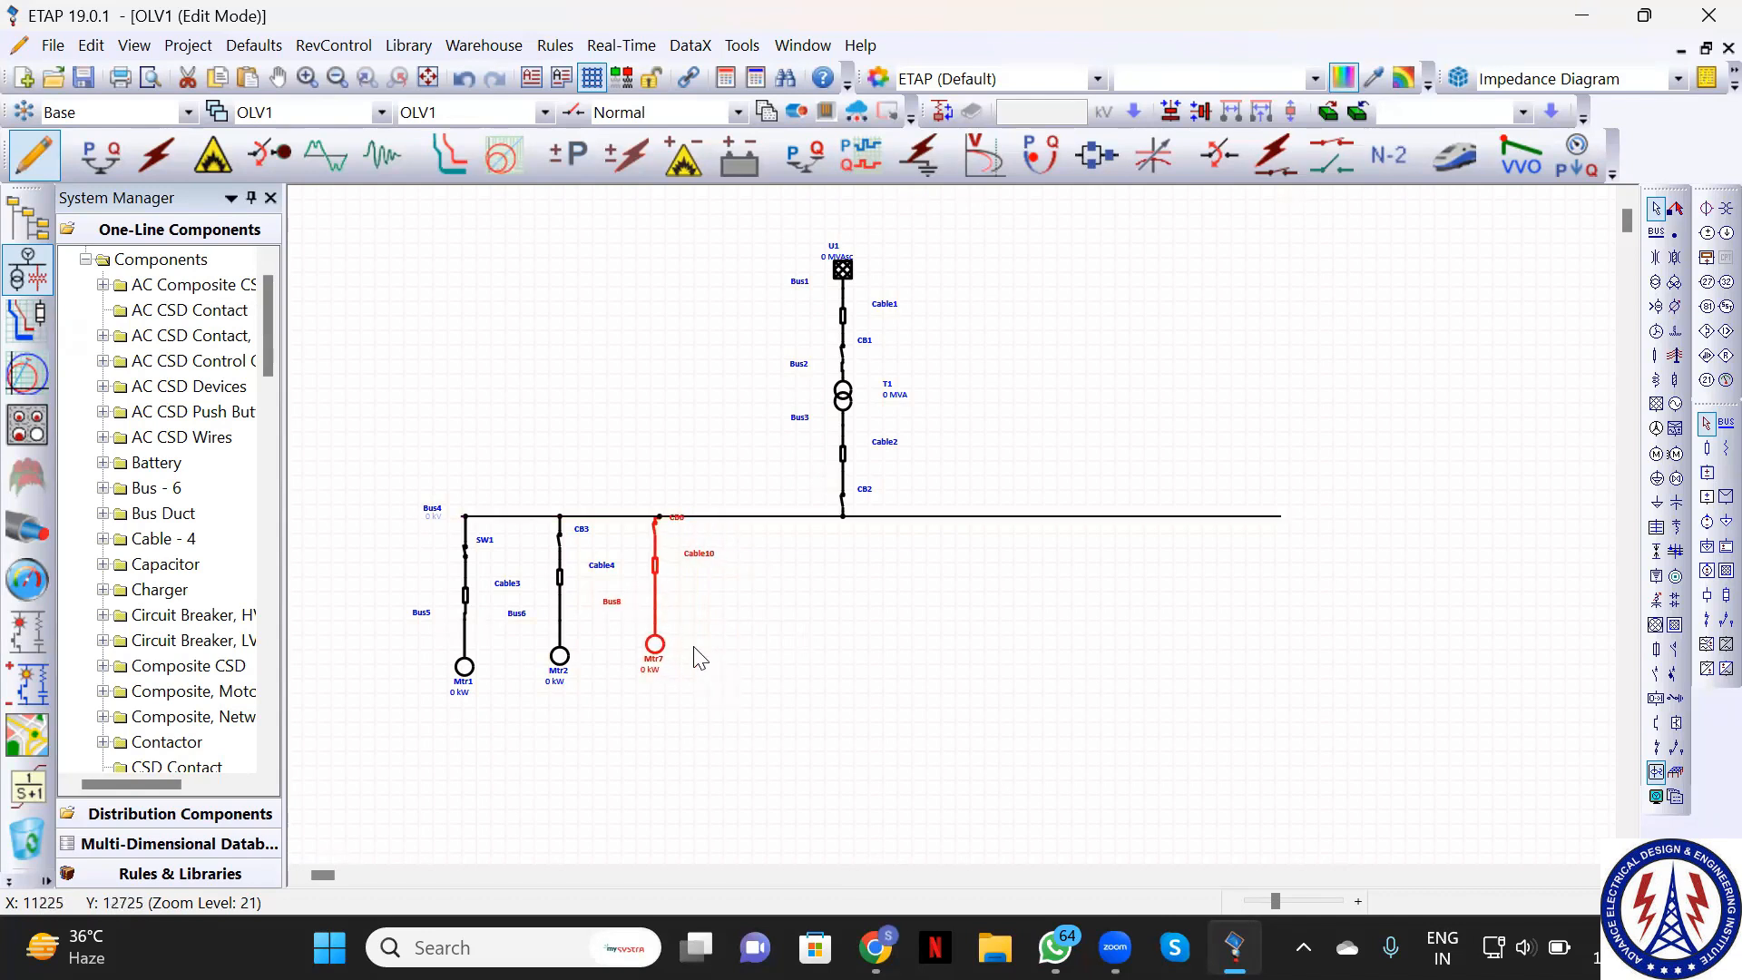
pyautogui.click(761, 651)
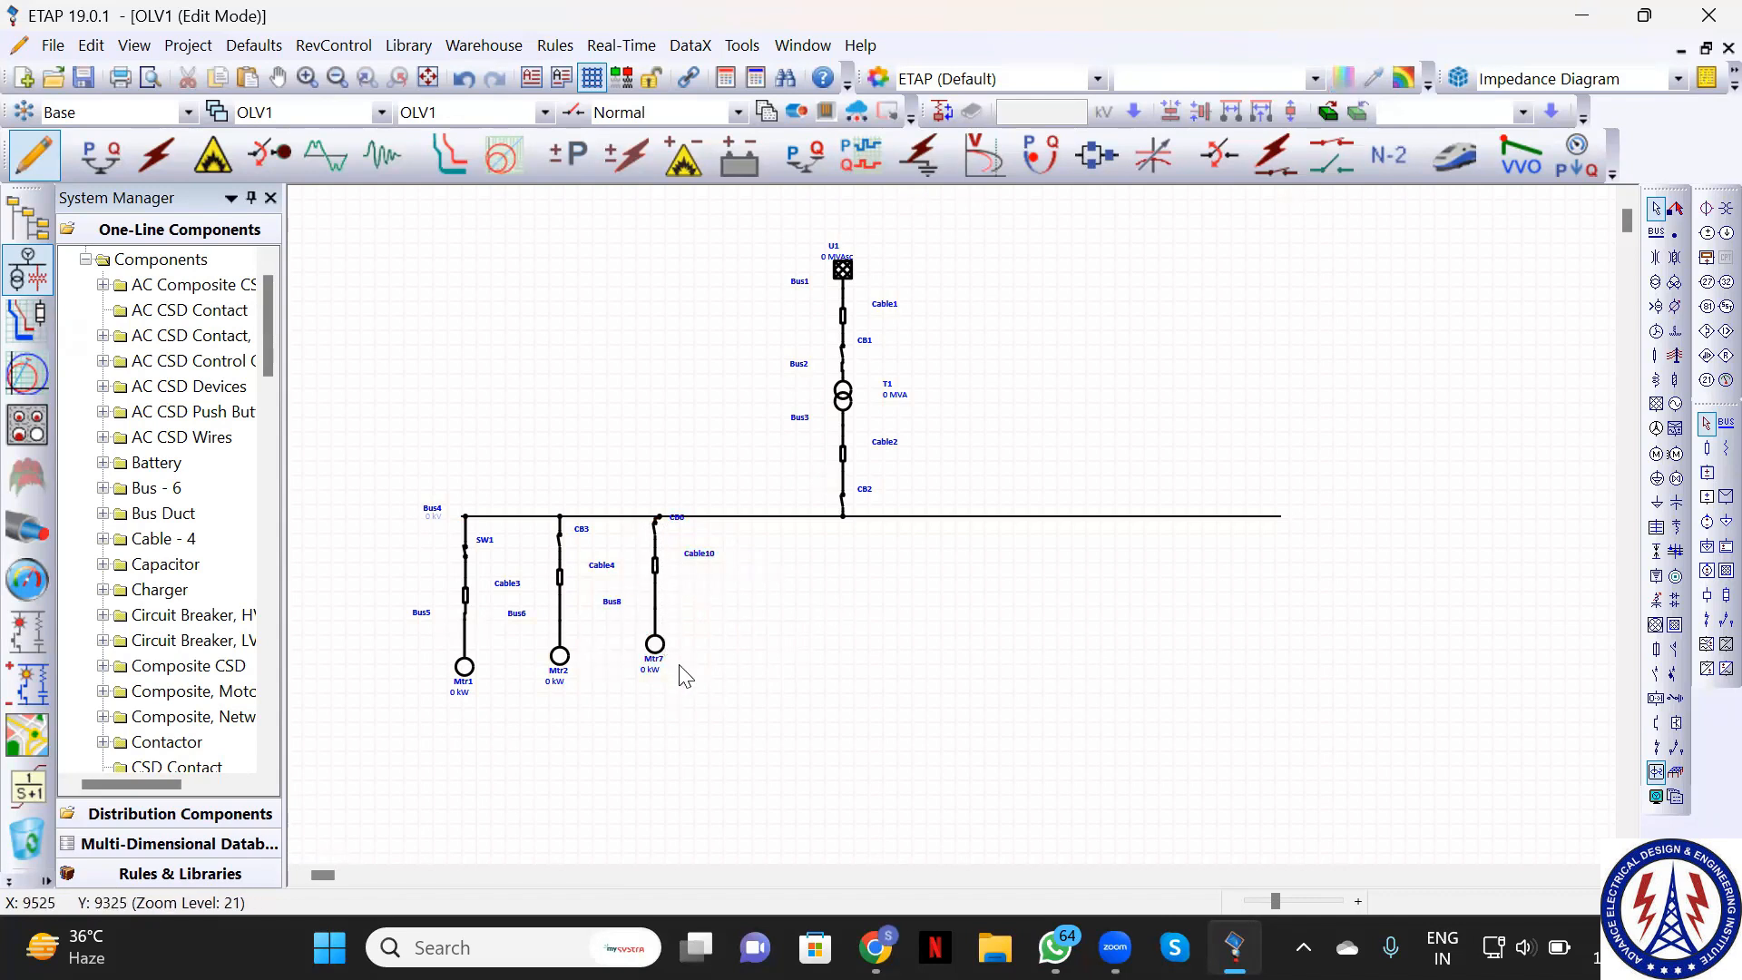
pyautogui.moveTo(680, 665); pyautogui.dragTo(681, 665)
pyautogui.hotkey('ctrl', 'c')
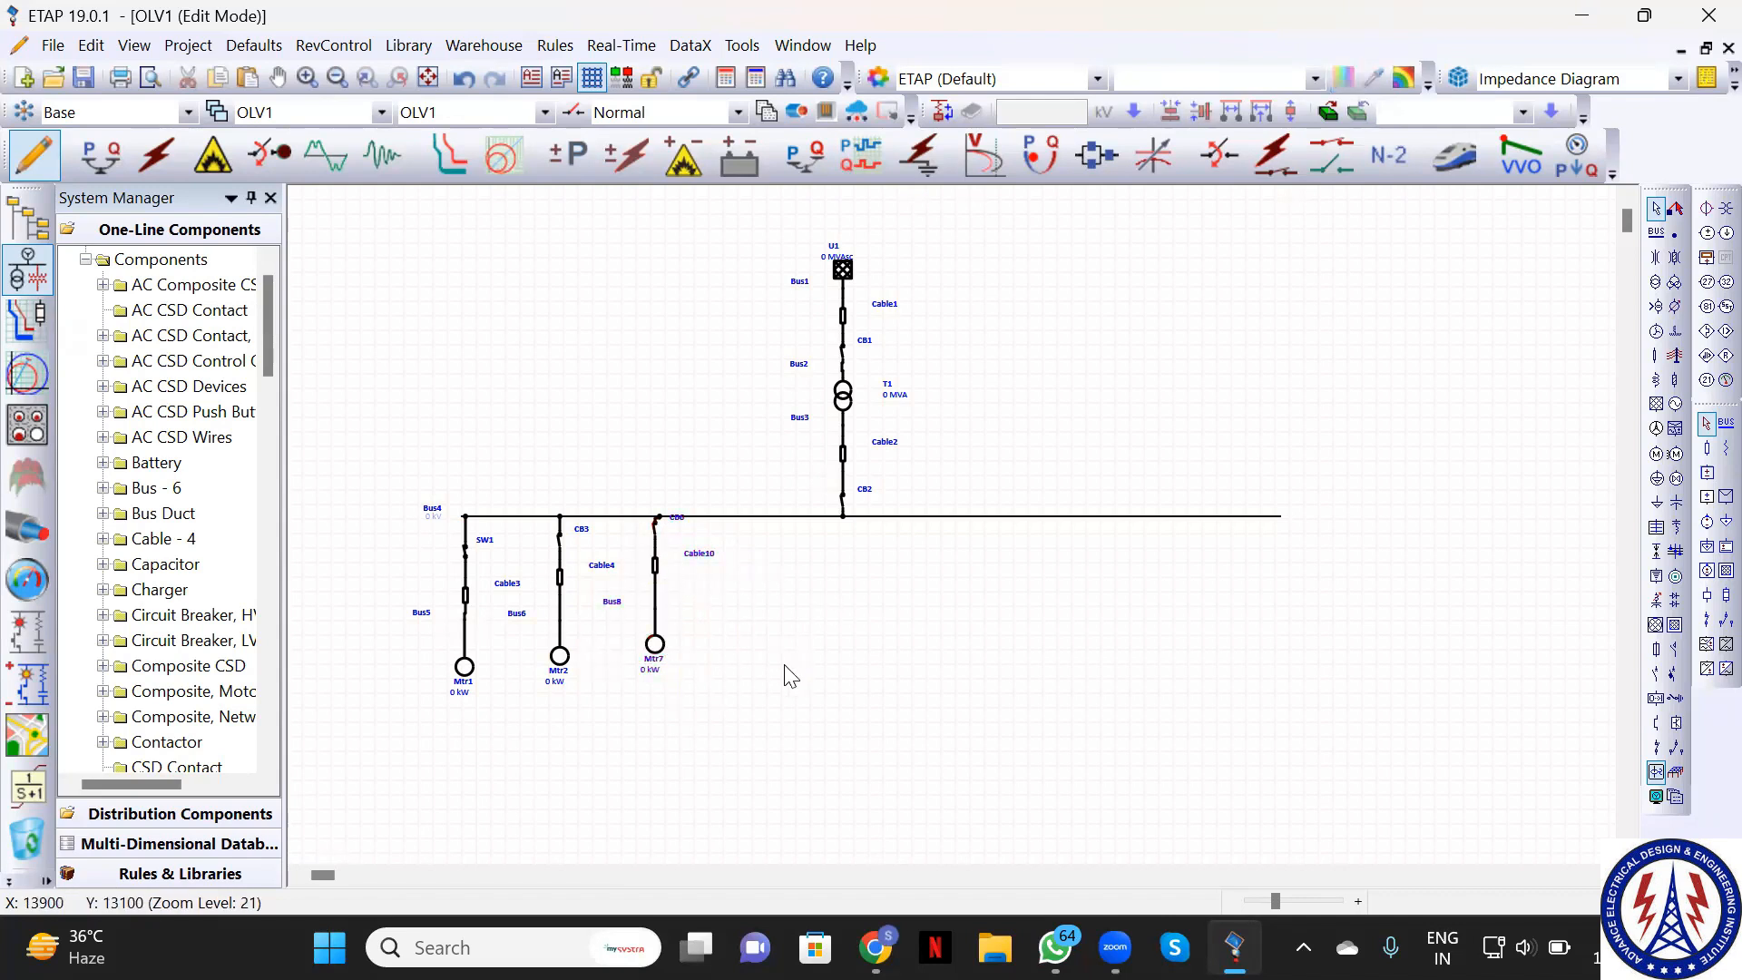
# Paste breaker-fed motor branches Mtr9, Mtr10 and Mtr11 and attach them along Bus4
pyautogui.hotkey('ctrl', 'v')
pyautogui.hotkey('ctrl', 'v')
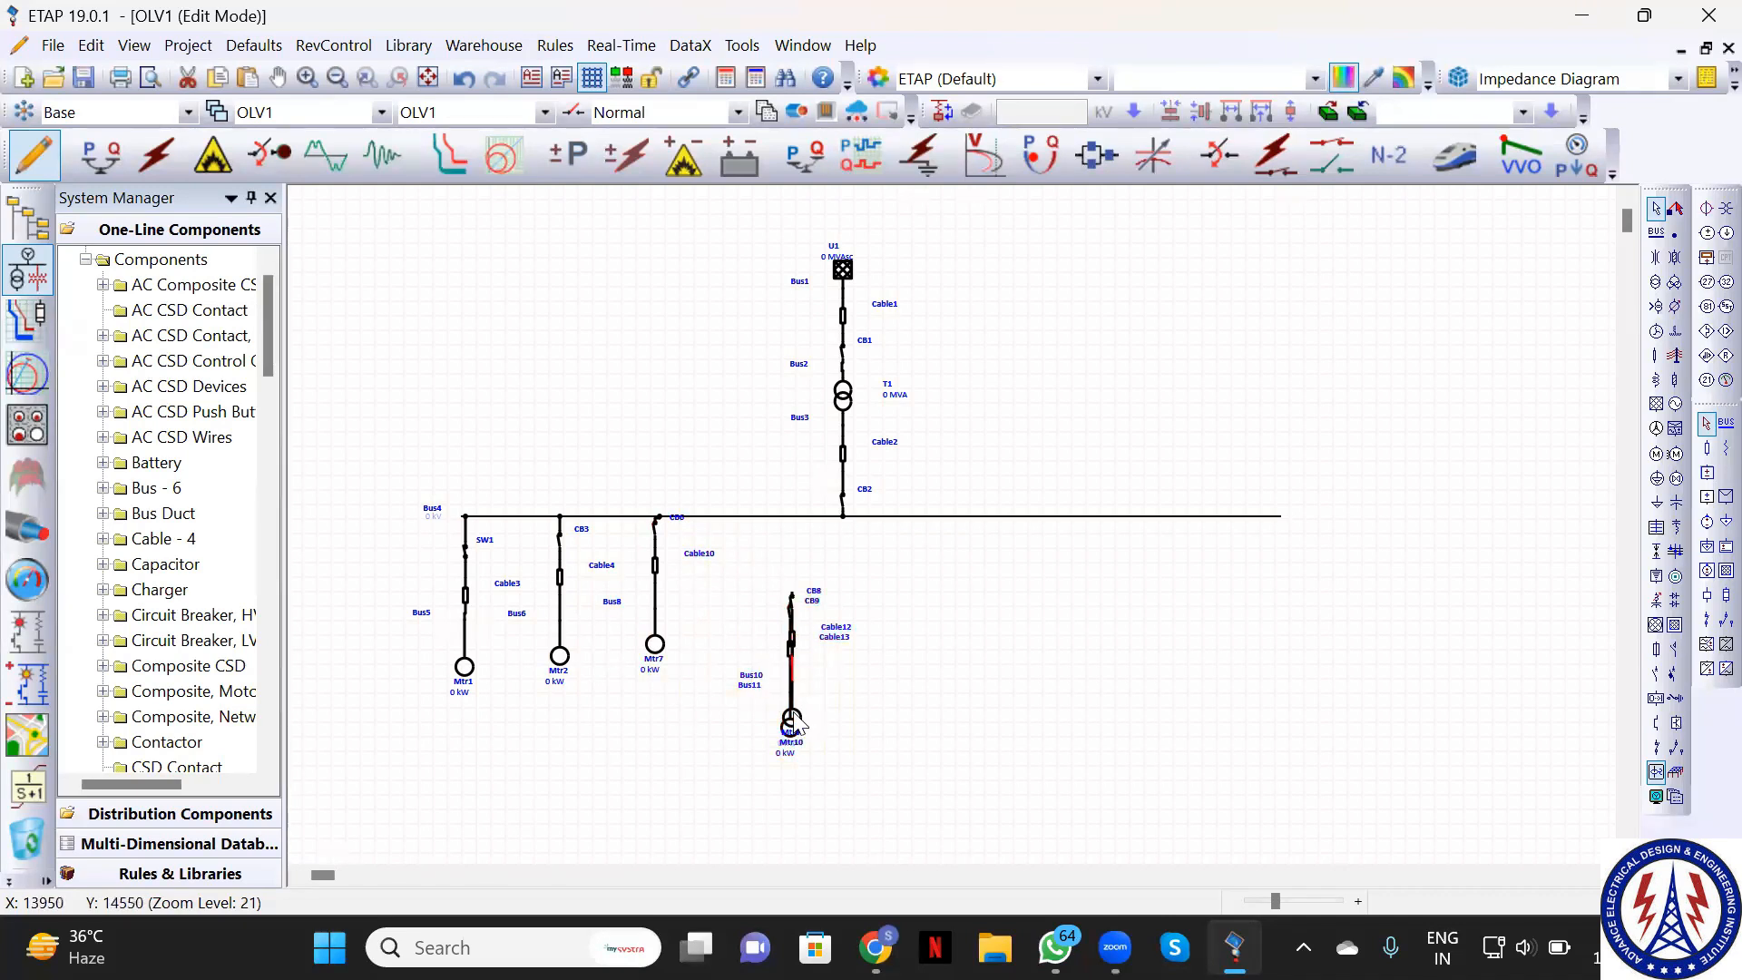
pyautogui.moveTo(799, 726); pyautogui.dragTo(764, 653)
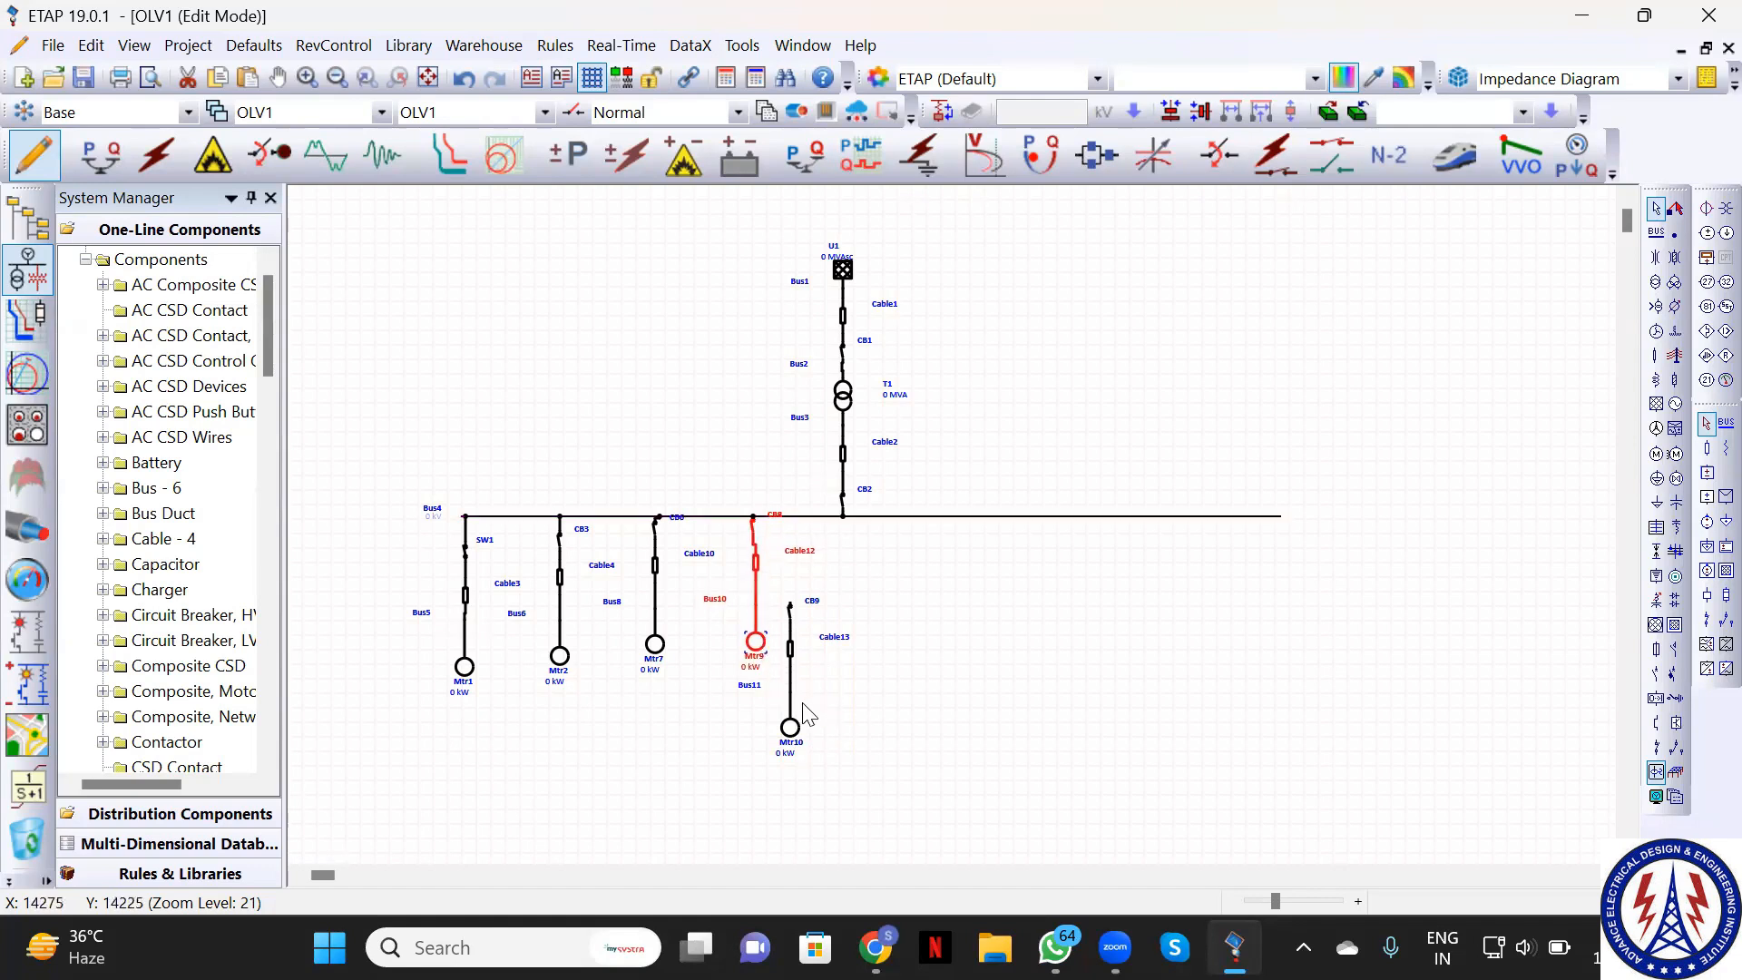
pyautogui.click(795, 731)
pyautogui.moveTo(794, 723); pyautogui.dragTo(880, 639)
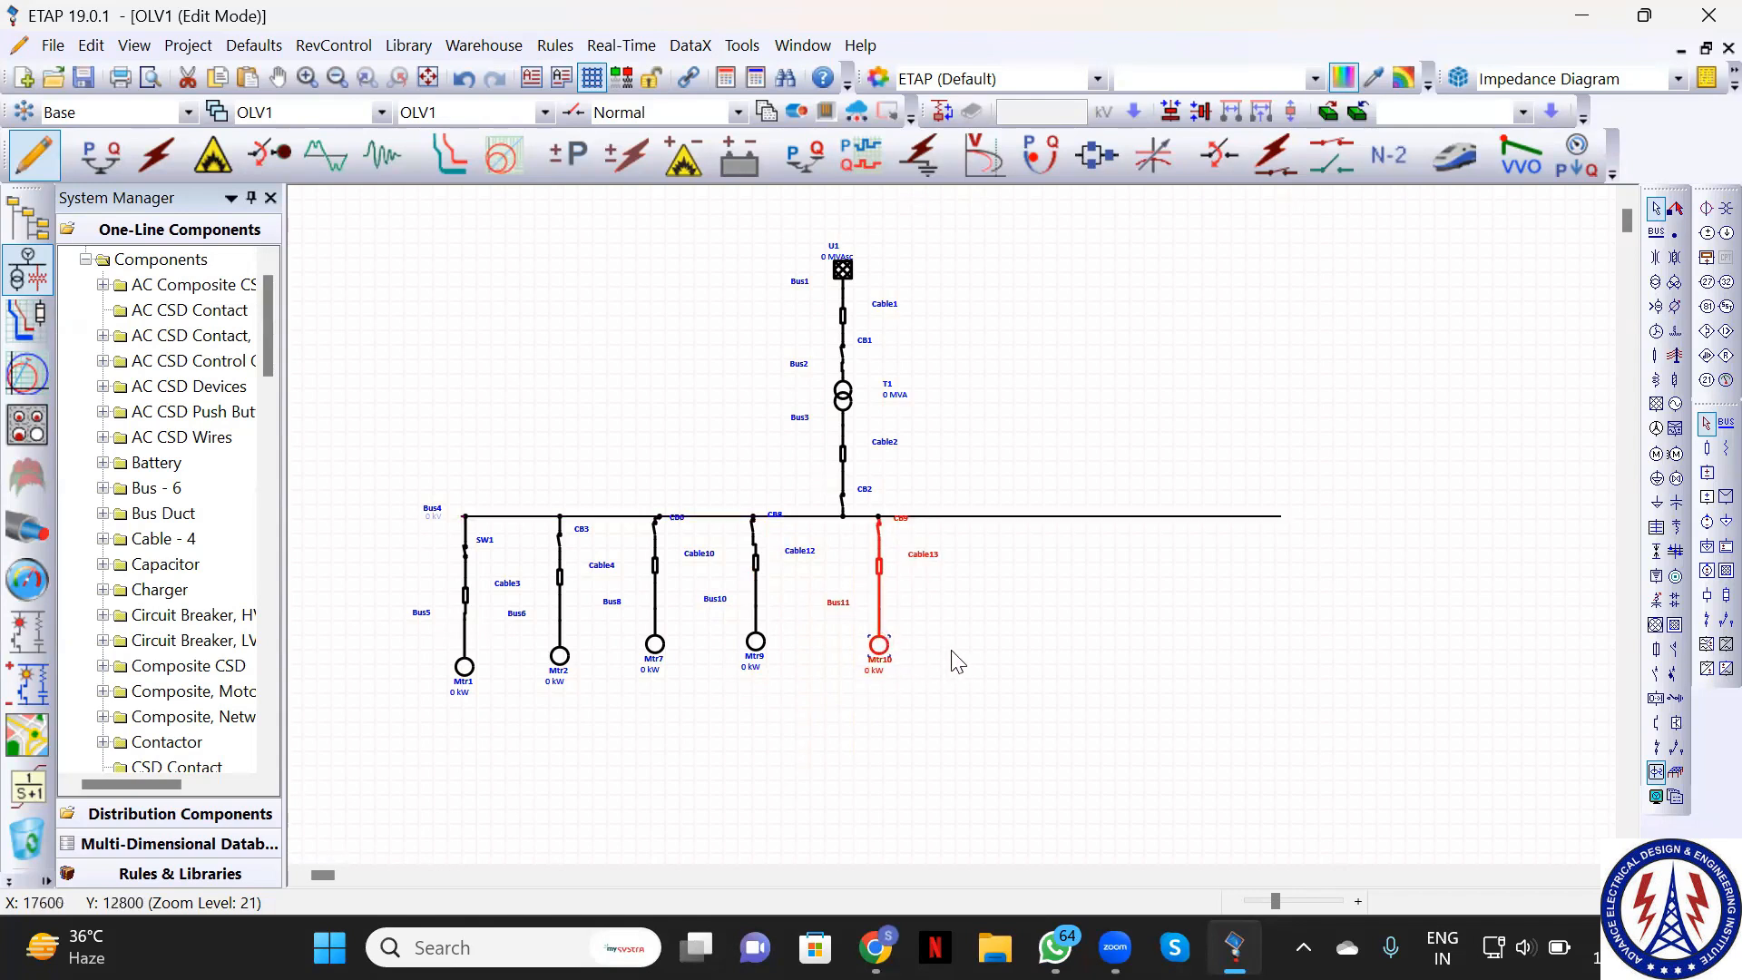
pyautogui.hotkey('ctrl', 'v')
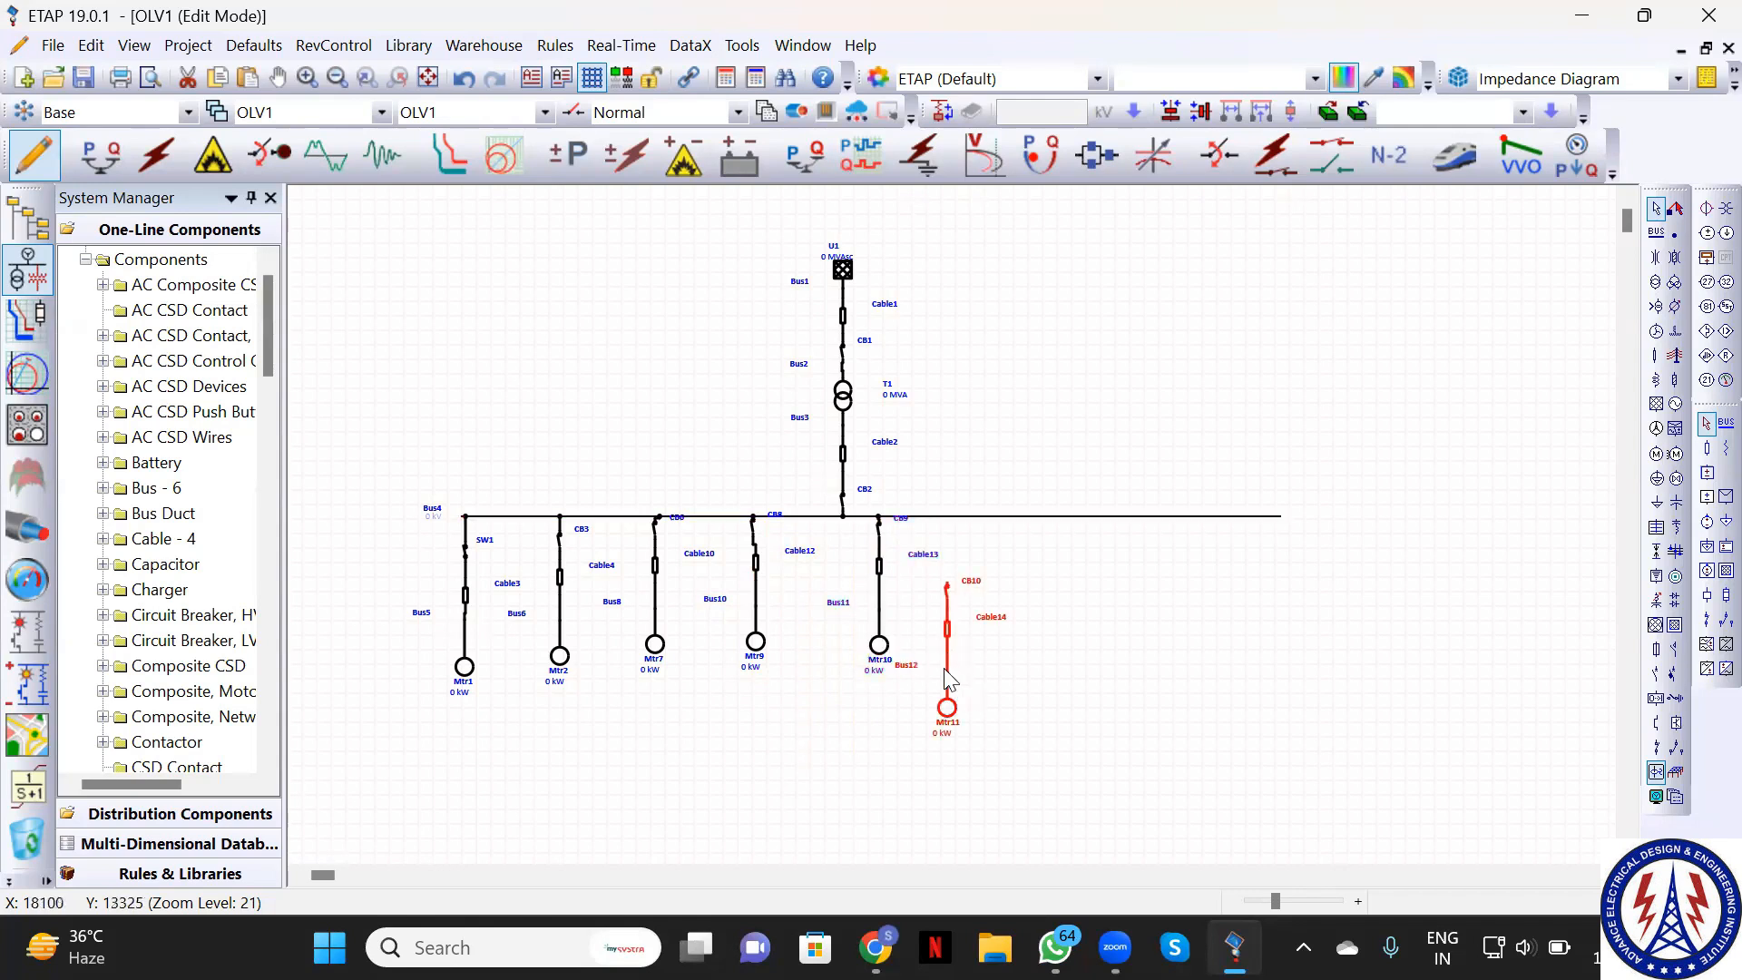
pyautogui.moveTo(948, 679); pyautogui.dragTo(971, 615)
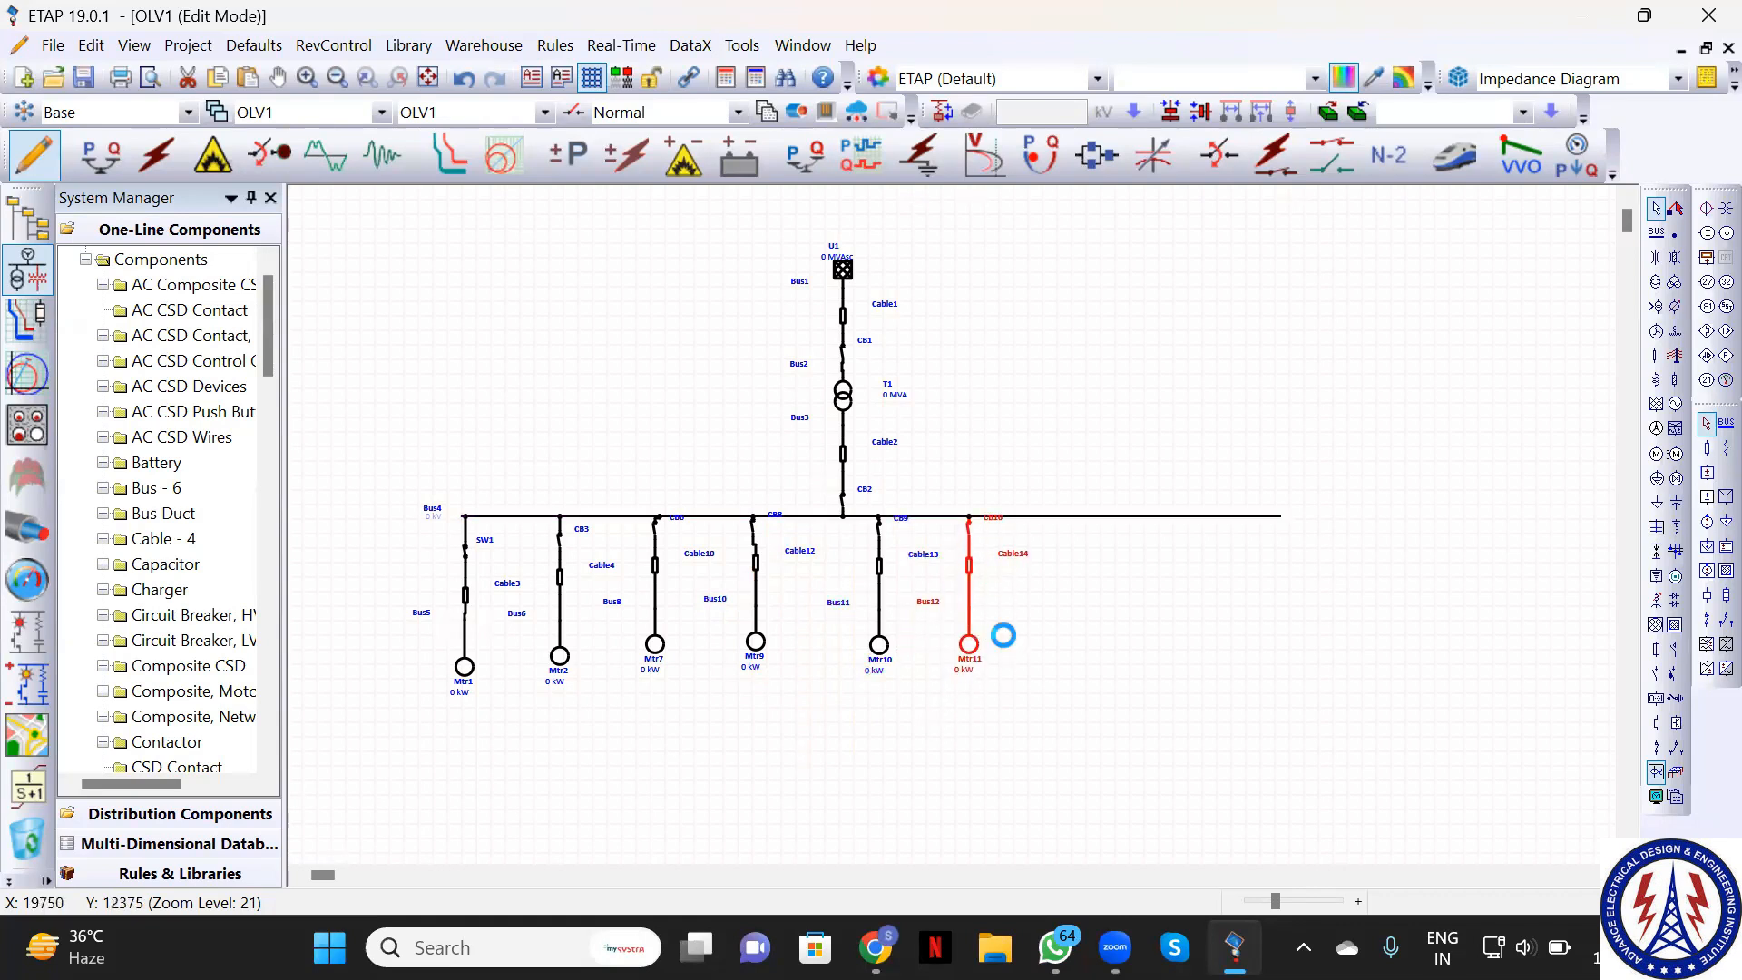
# Paste and connect Mtr12, Mtr13 and Mtr14 branches toward Bus4's right end
pyautogui.hotkey('ctrl', 'v')
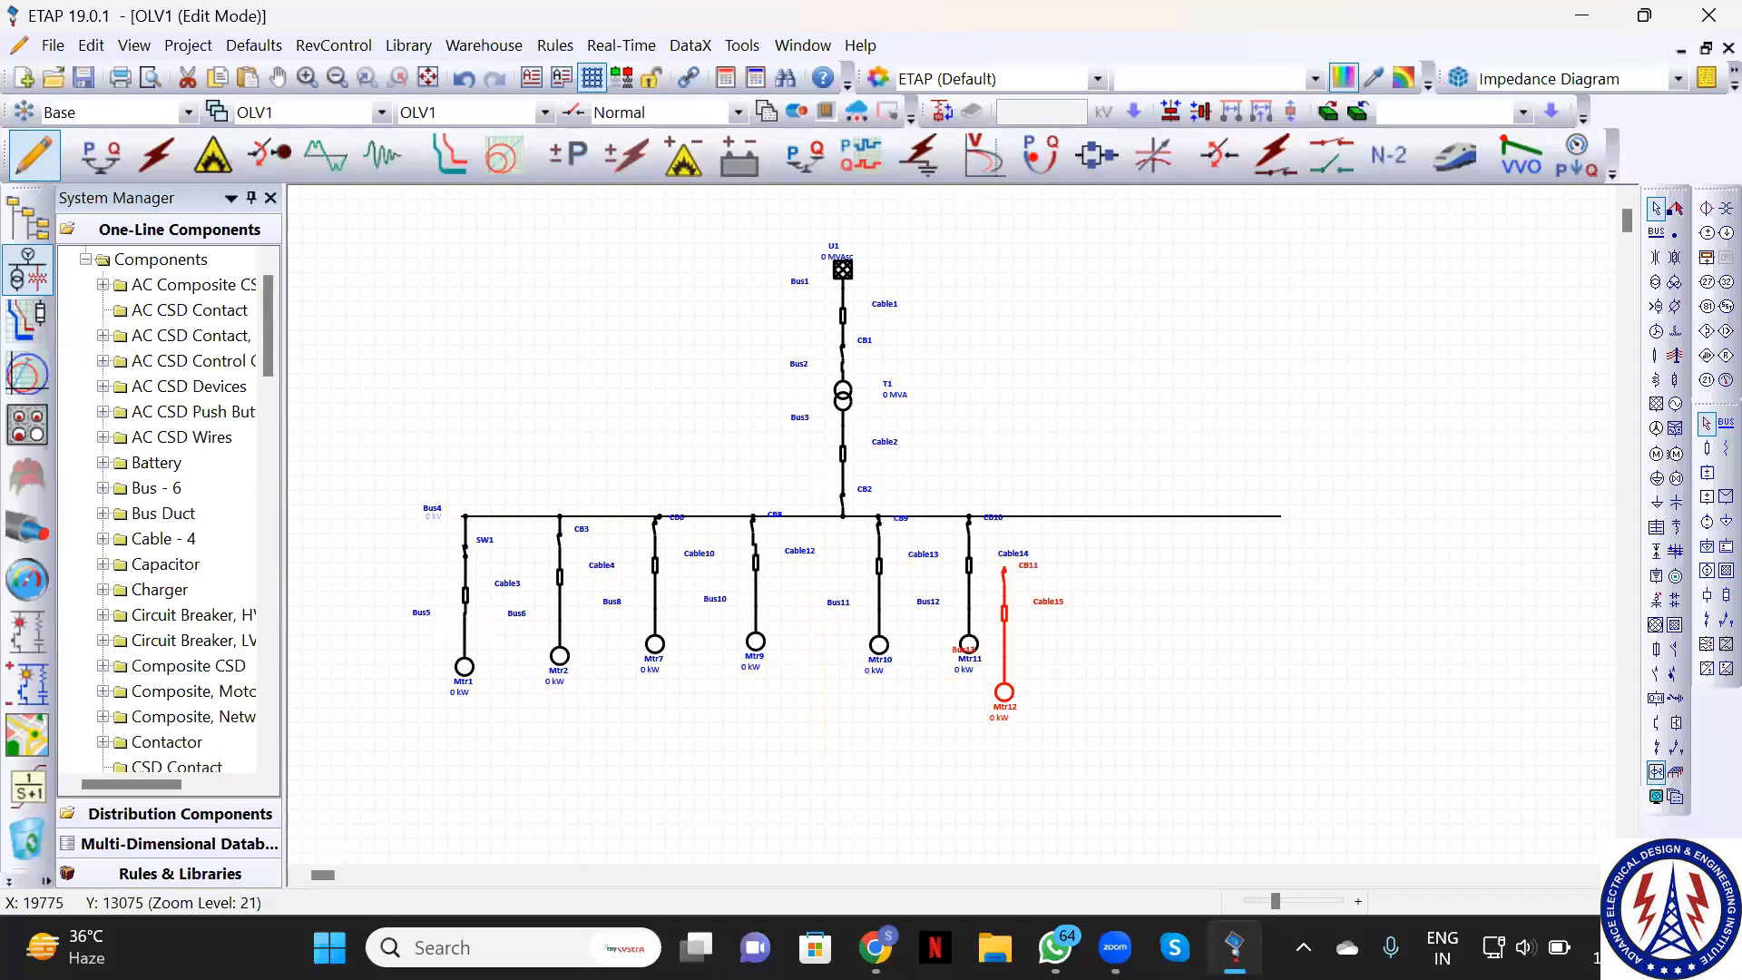
pyautogui.moveTo(1005, 613); pyautogui.dragTo(1157, 659)
pyautogui.hotkey('ctrl', 'v')
pyautogui.click(1076, 688)
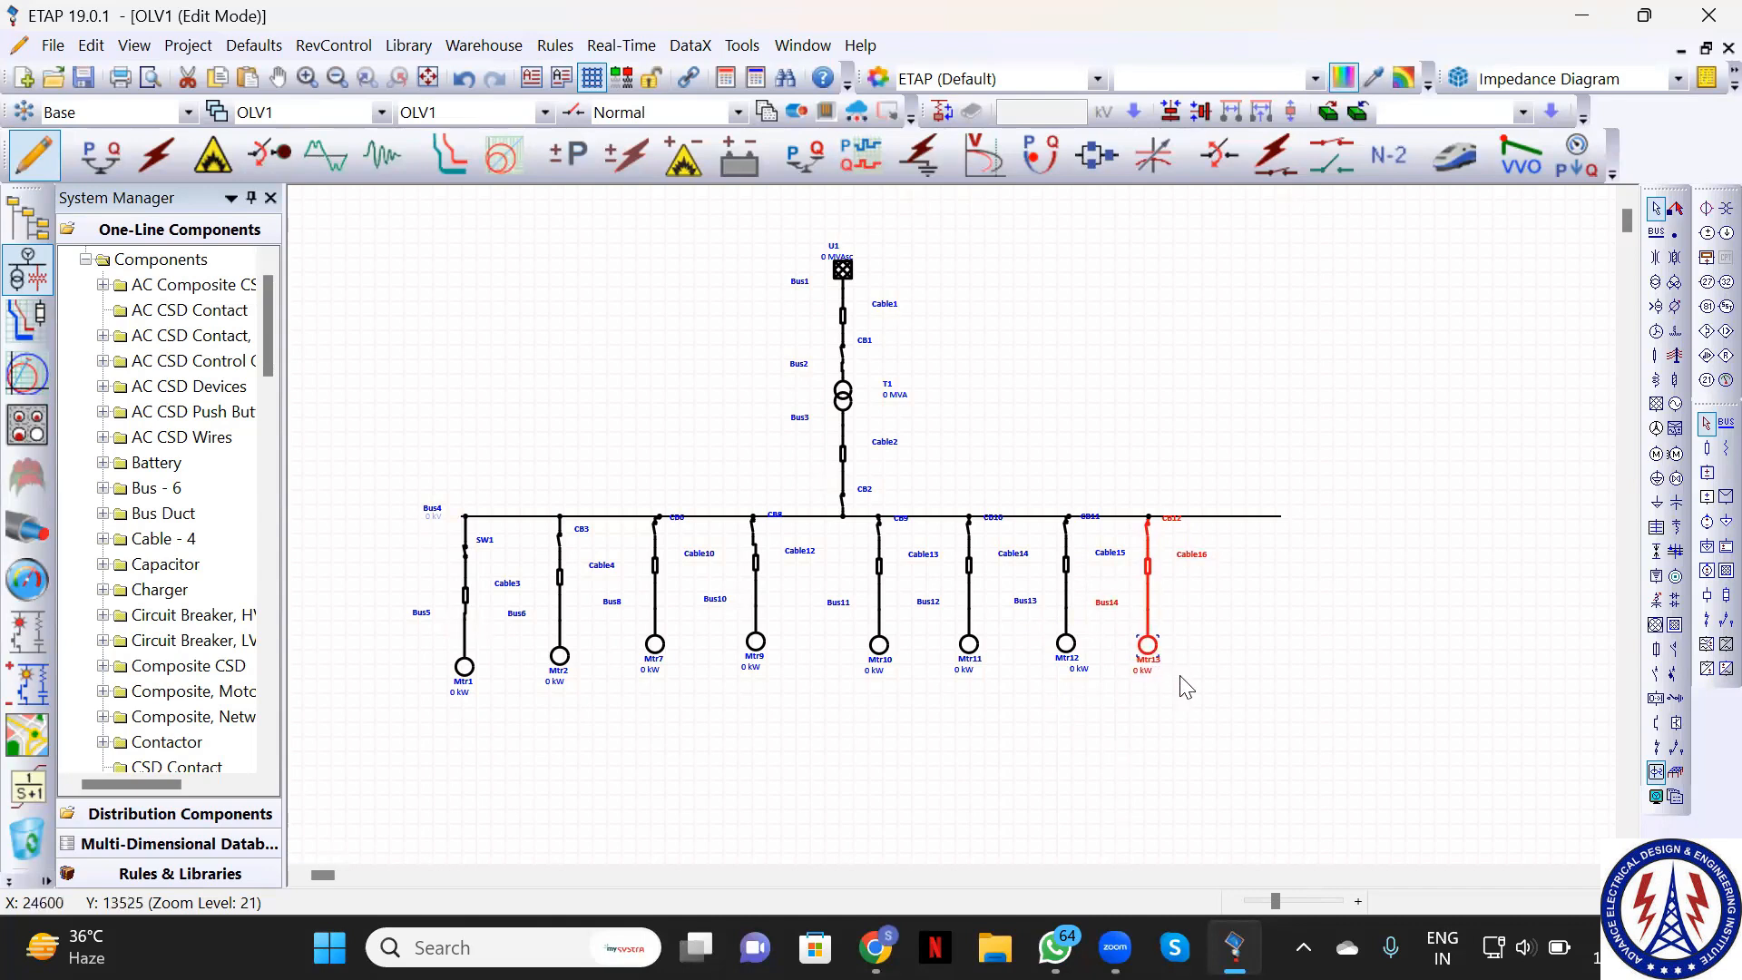
pyautogui.hotkey('ctrl', 'v')
pyautogui.moveTo(1201, 758); pyautogui.dragTo(1267, 665)
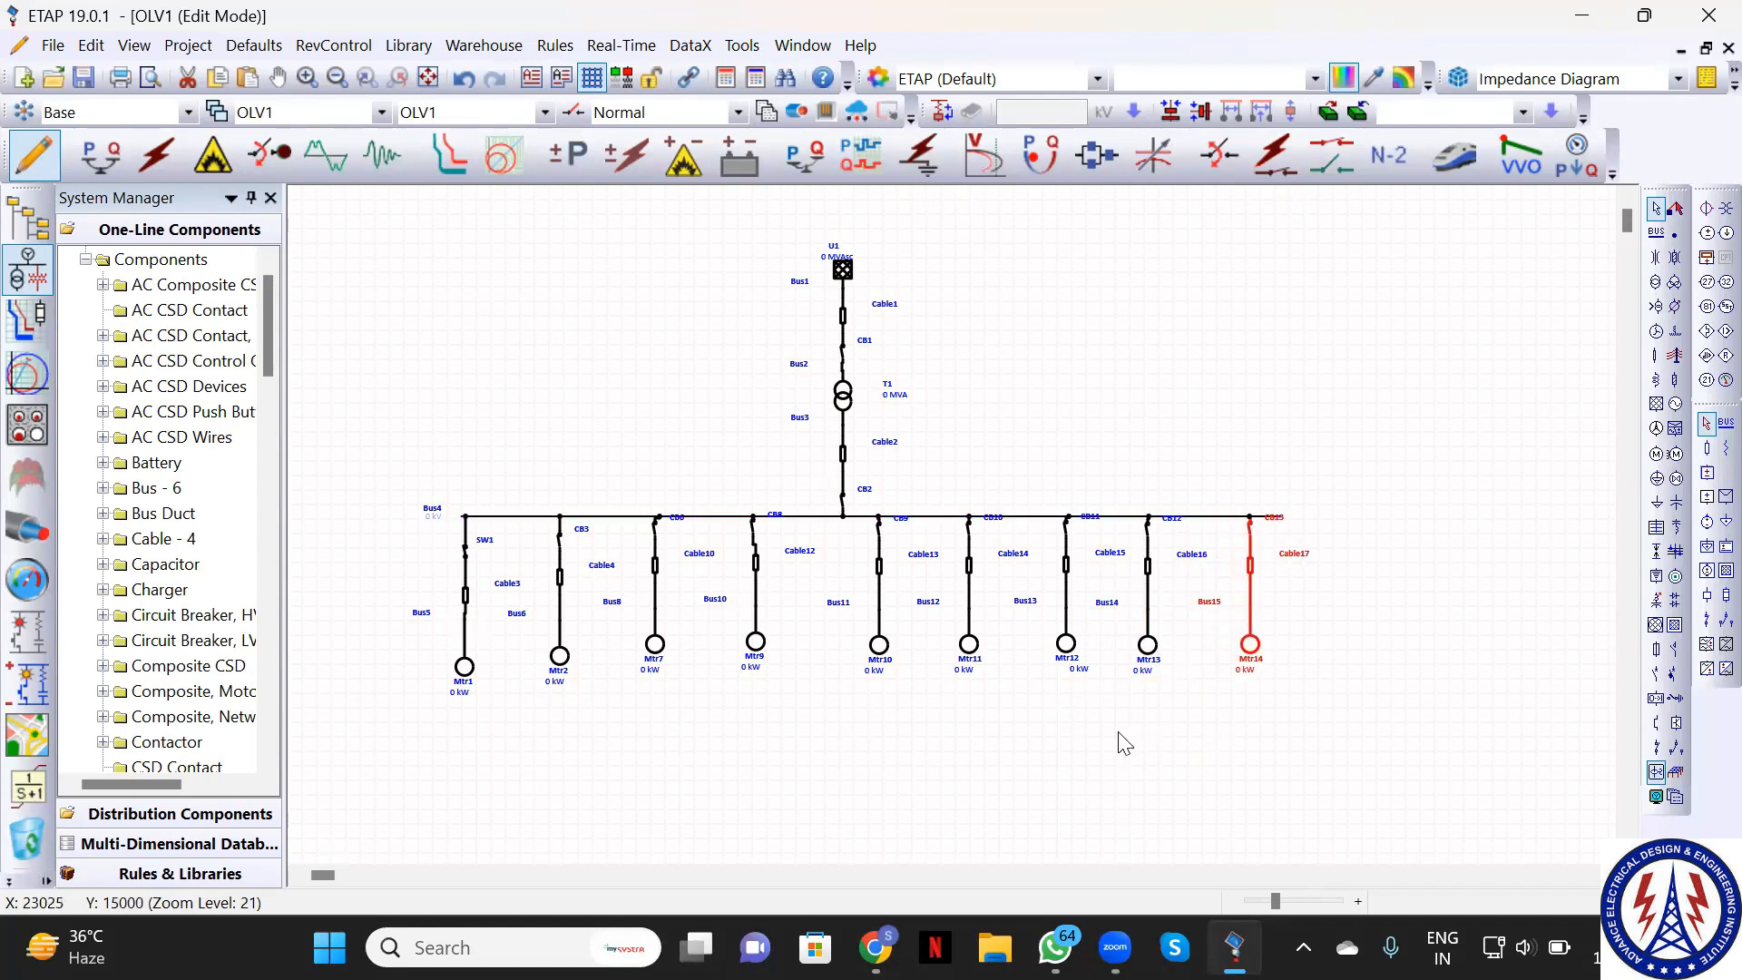
pyautogui.click(1118, 744)
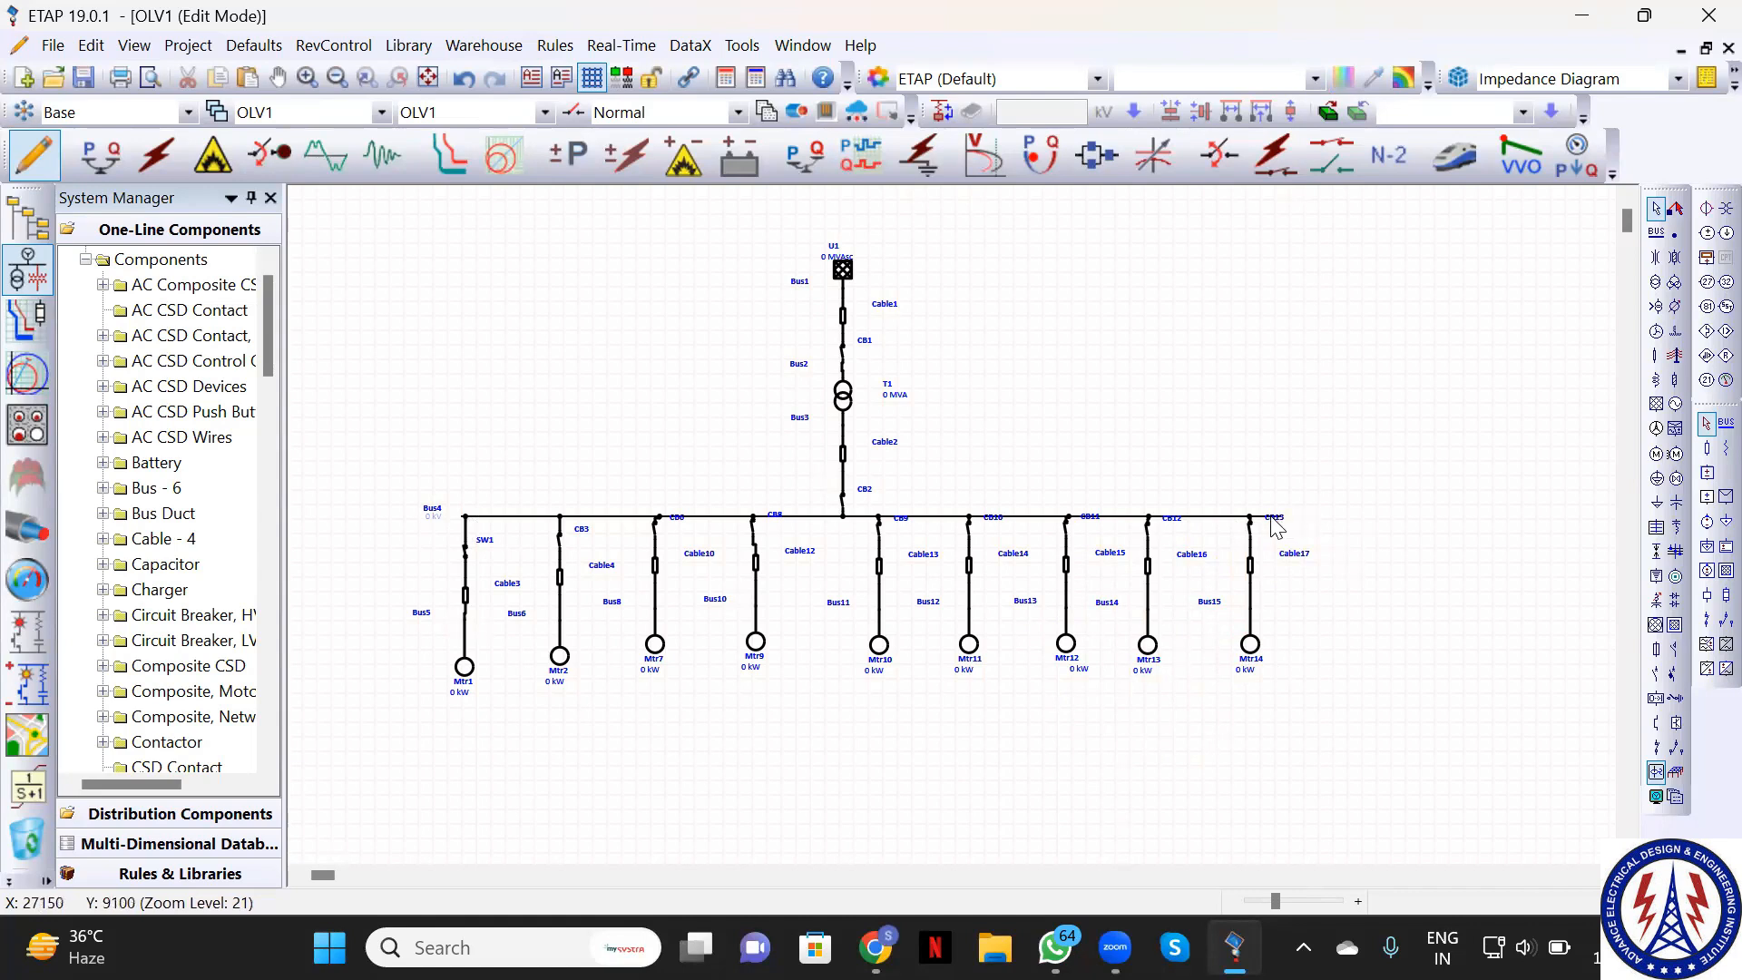
# Move the CB13 label aside and stretch Bus4's right end well past CB13
pyautogui.click(1207, 518)
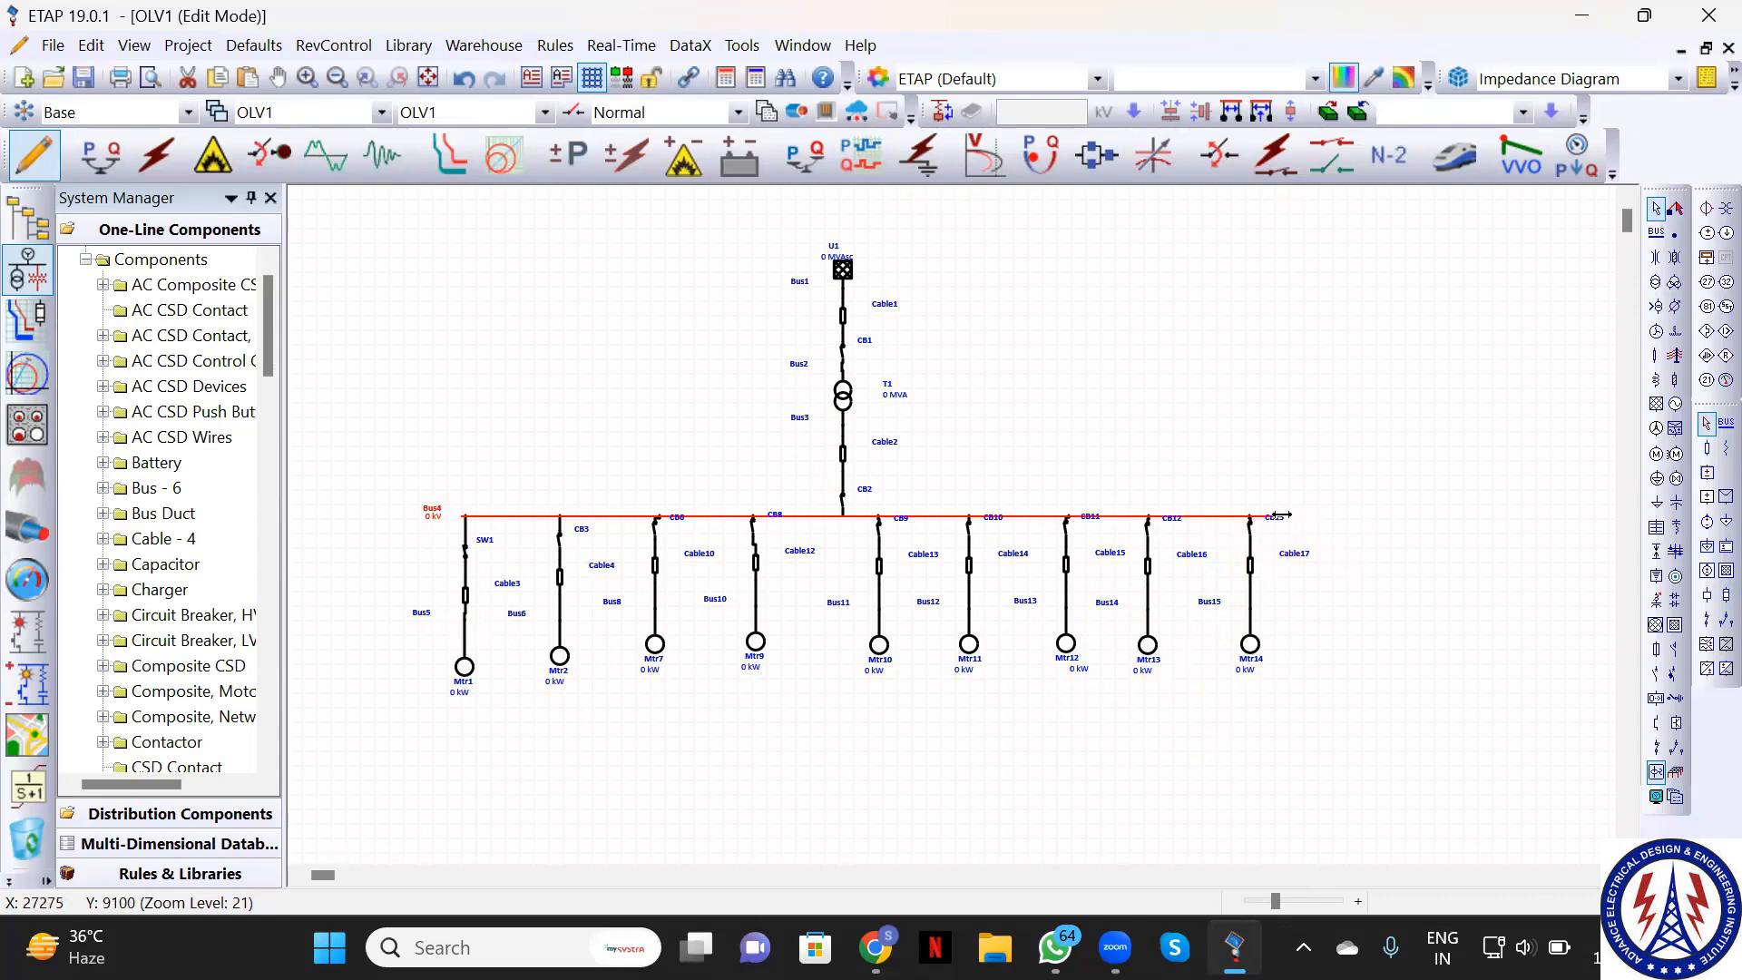
pyautogui.click(1280, 516)
pyautogui.moveTo(1288, 518); pyautogui.dragTo(1318, 523)
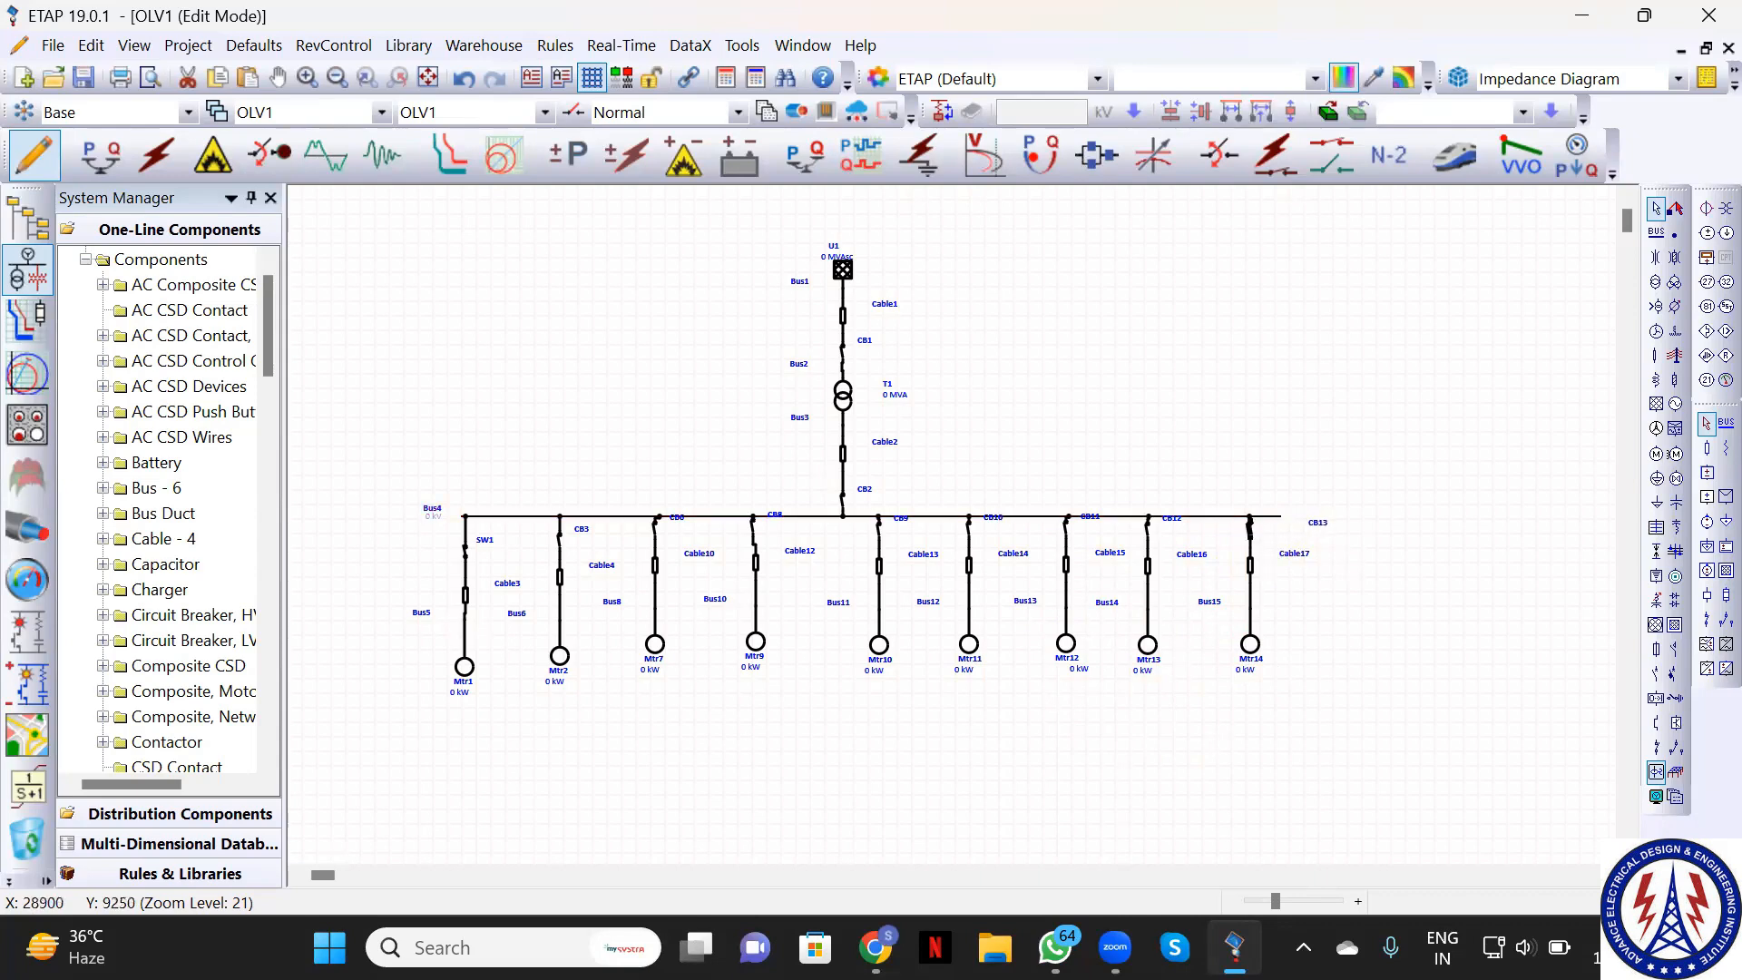
pyautogui.click(1275, 524)
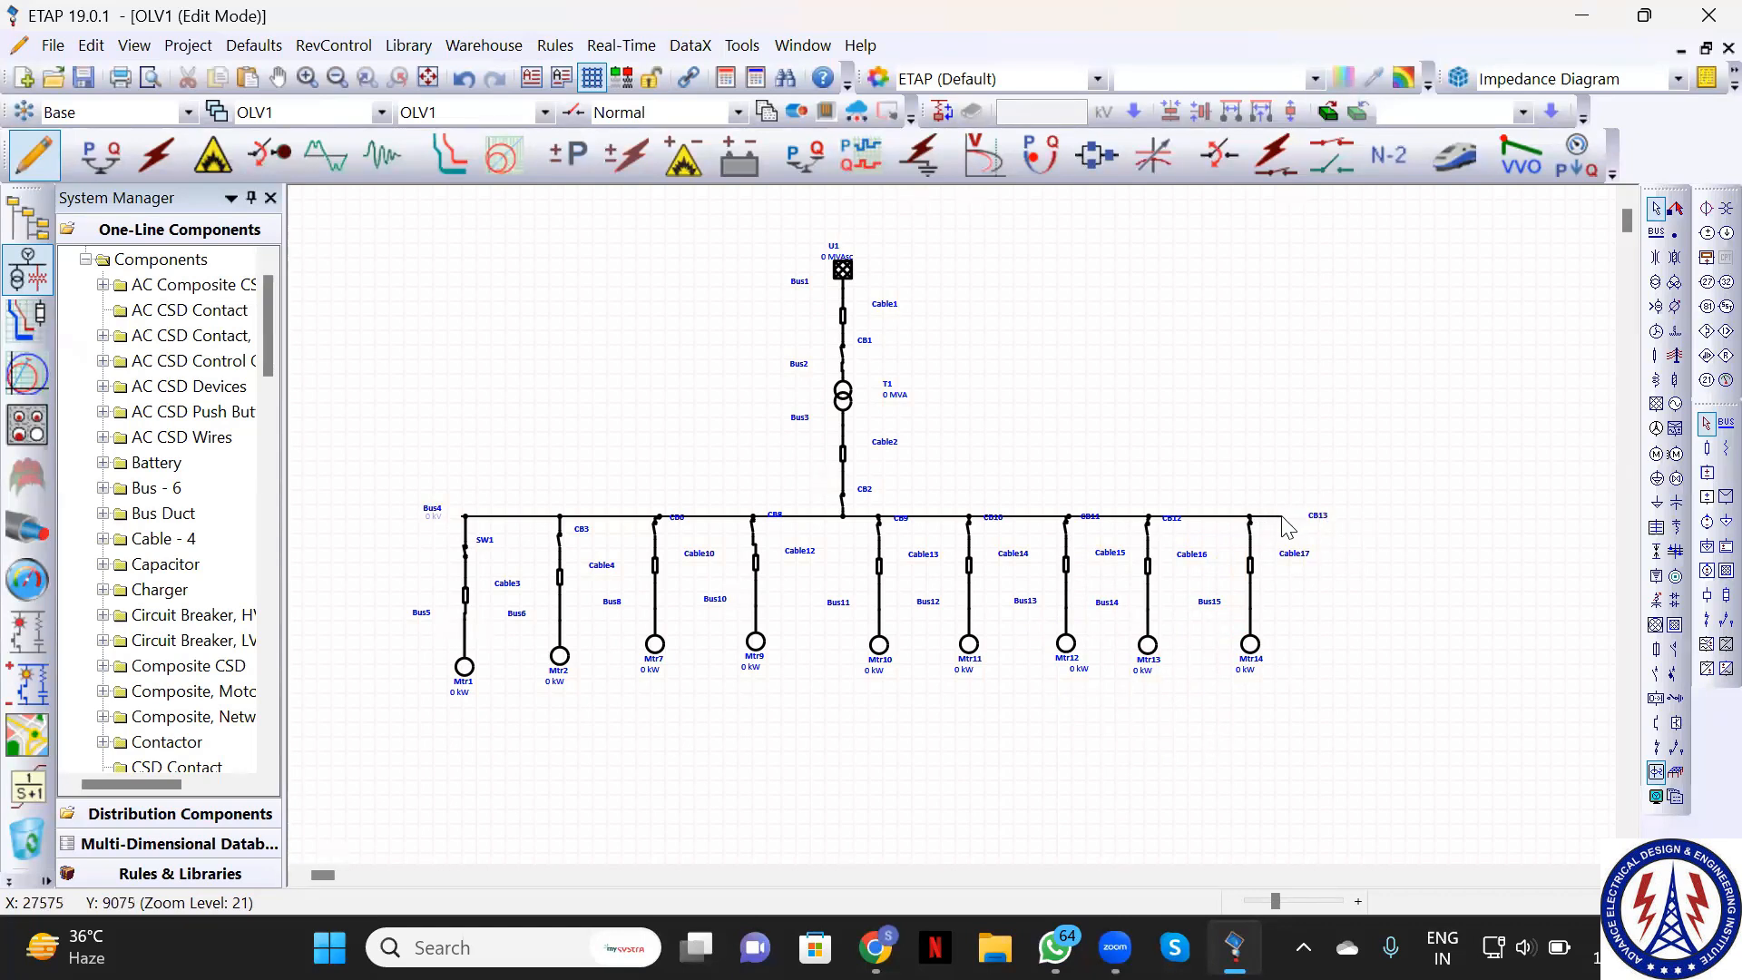
pyautogui.click(1278, 517)
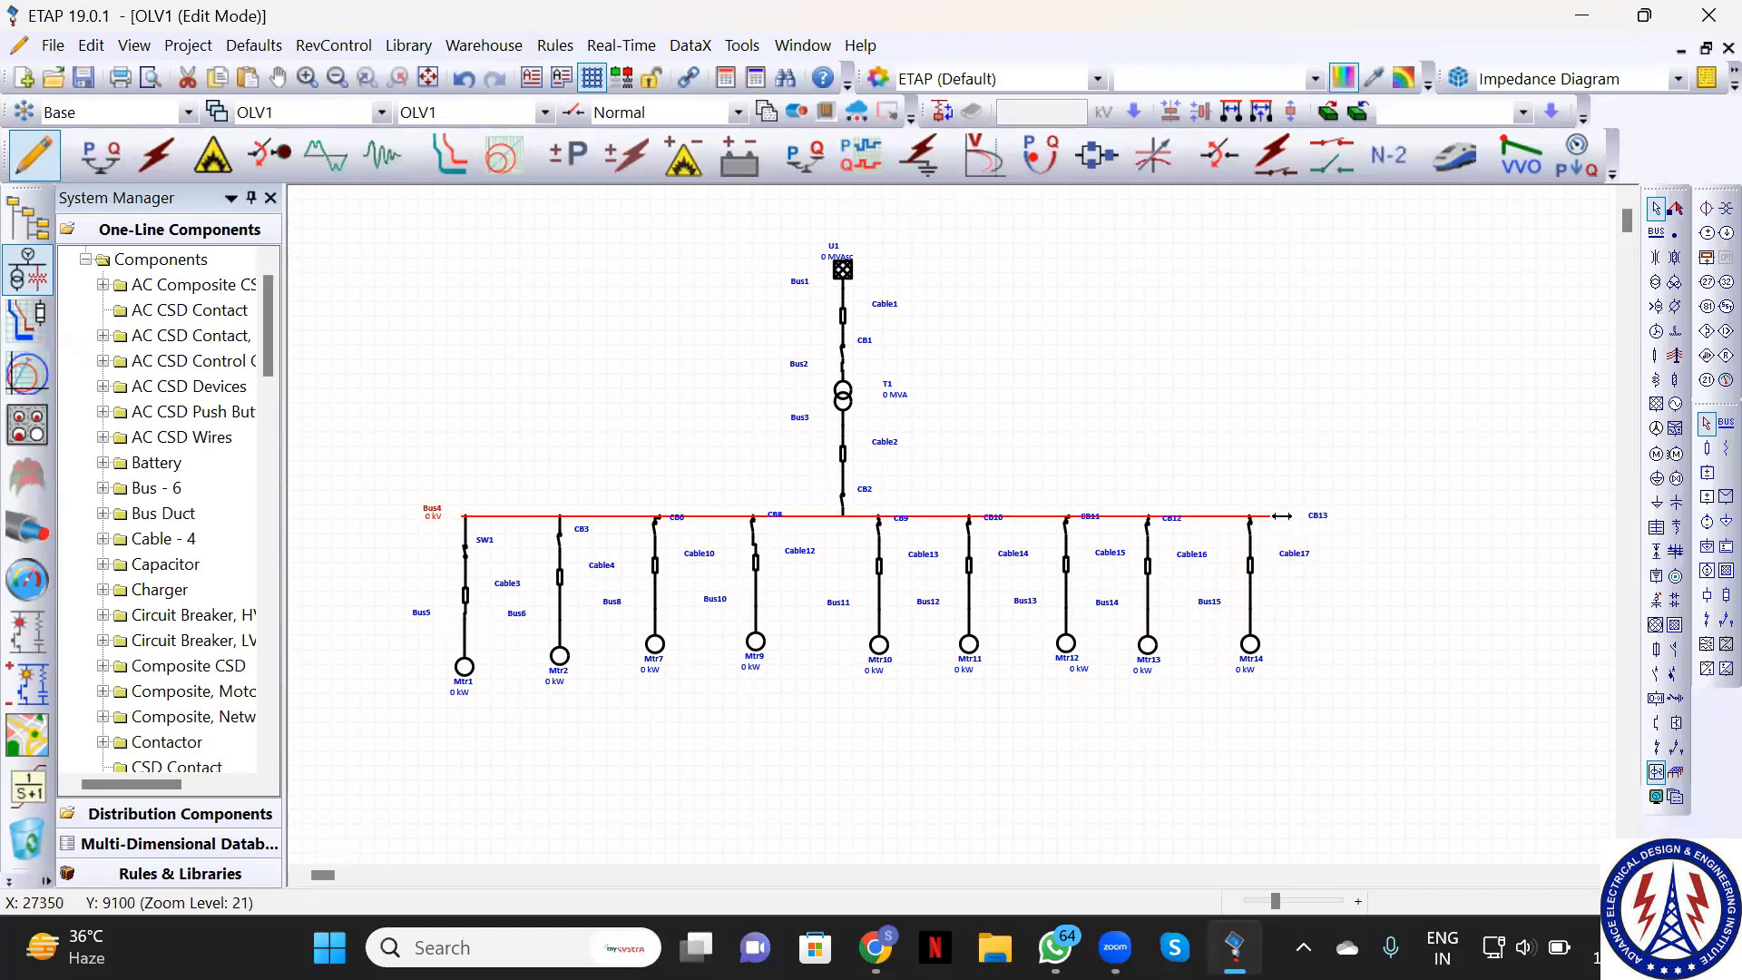
pyautogui.moveTo(1278, 519); pyautogui.dragTo(1339, 518)
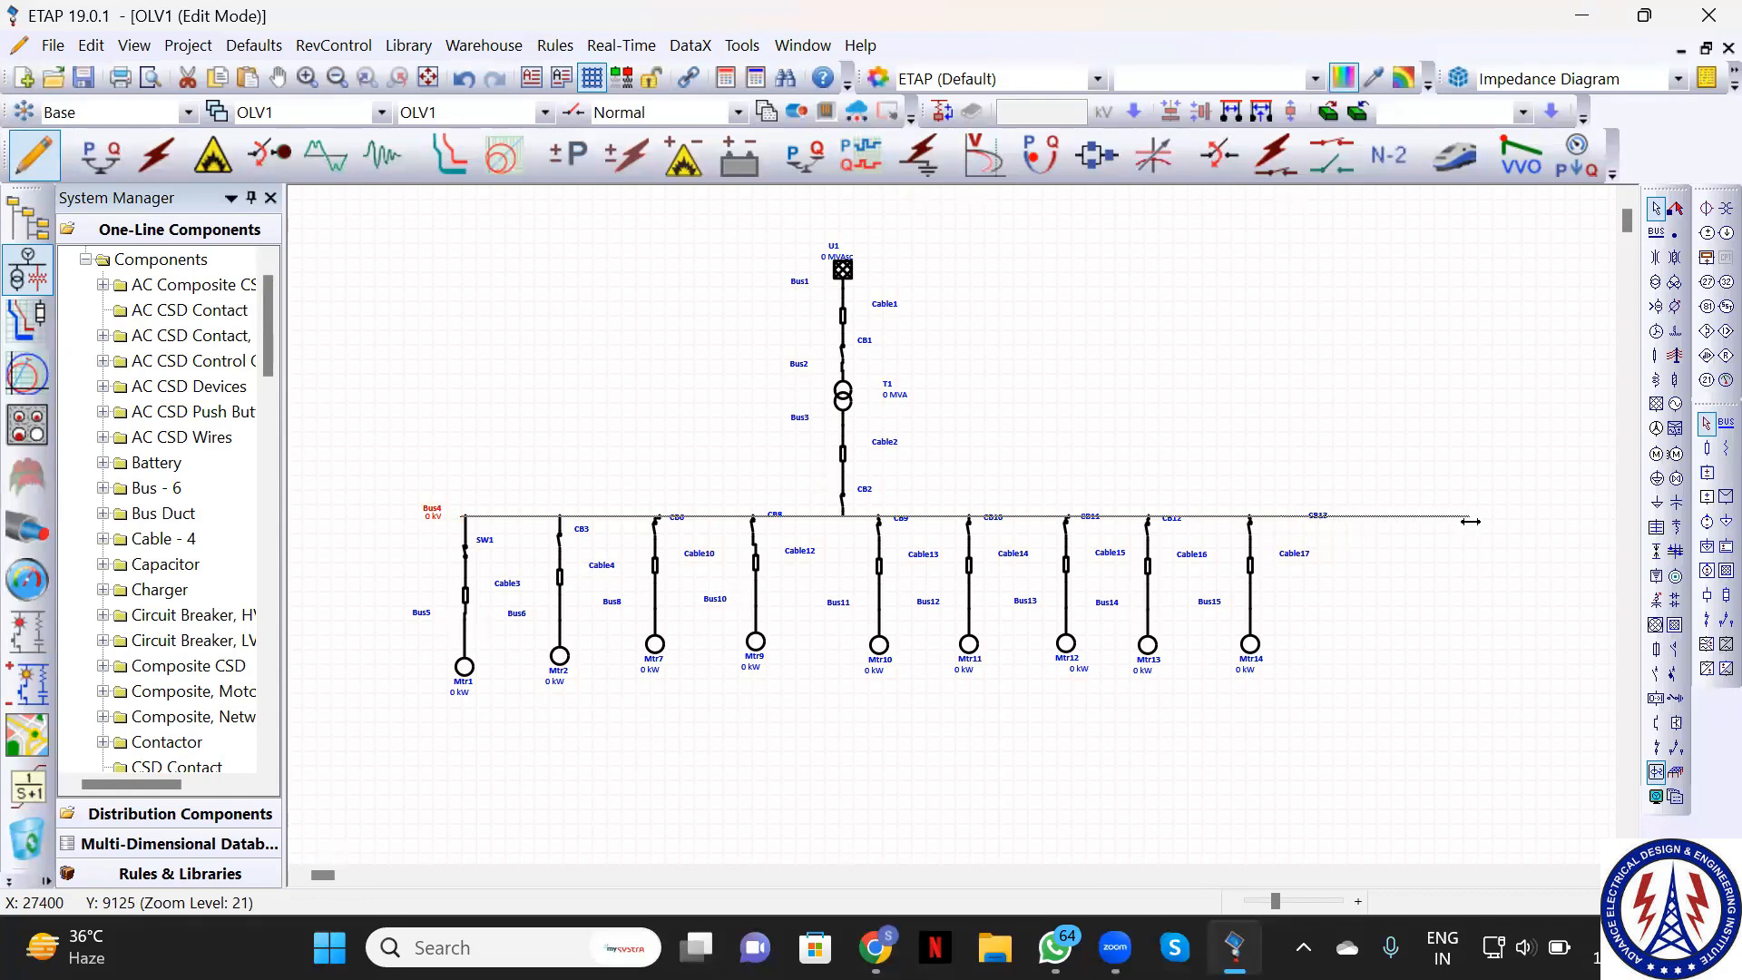
pyautogui.moveTo(1471, 521); pyautogui.dragTo(1470, 519)
pyautogui.click(1485, 693)
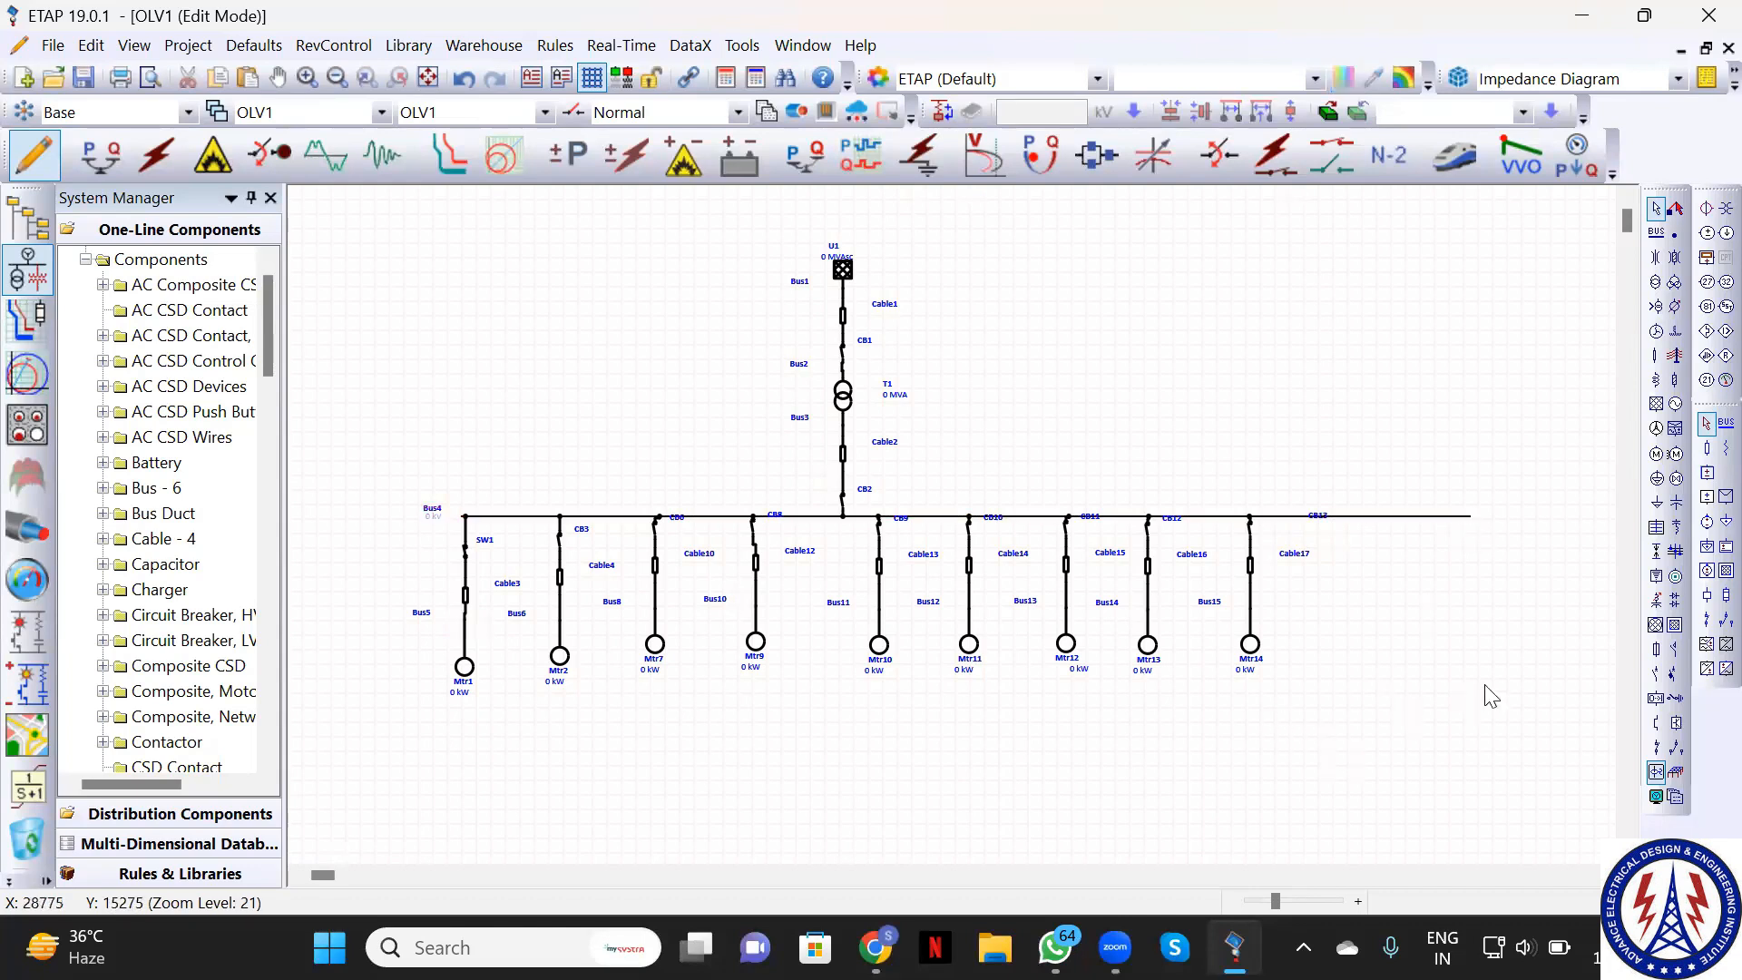
# Drop breaker CB14 on Bus4's right end with Cable18 below it
pyautogui.click(1657, 750)
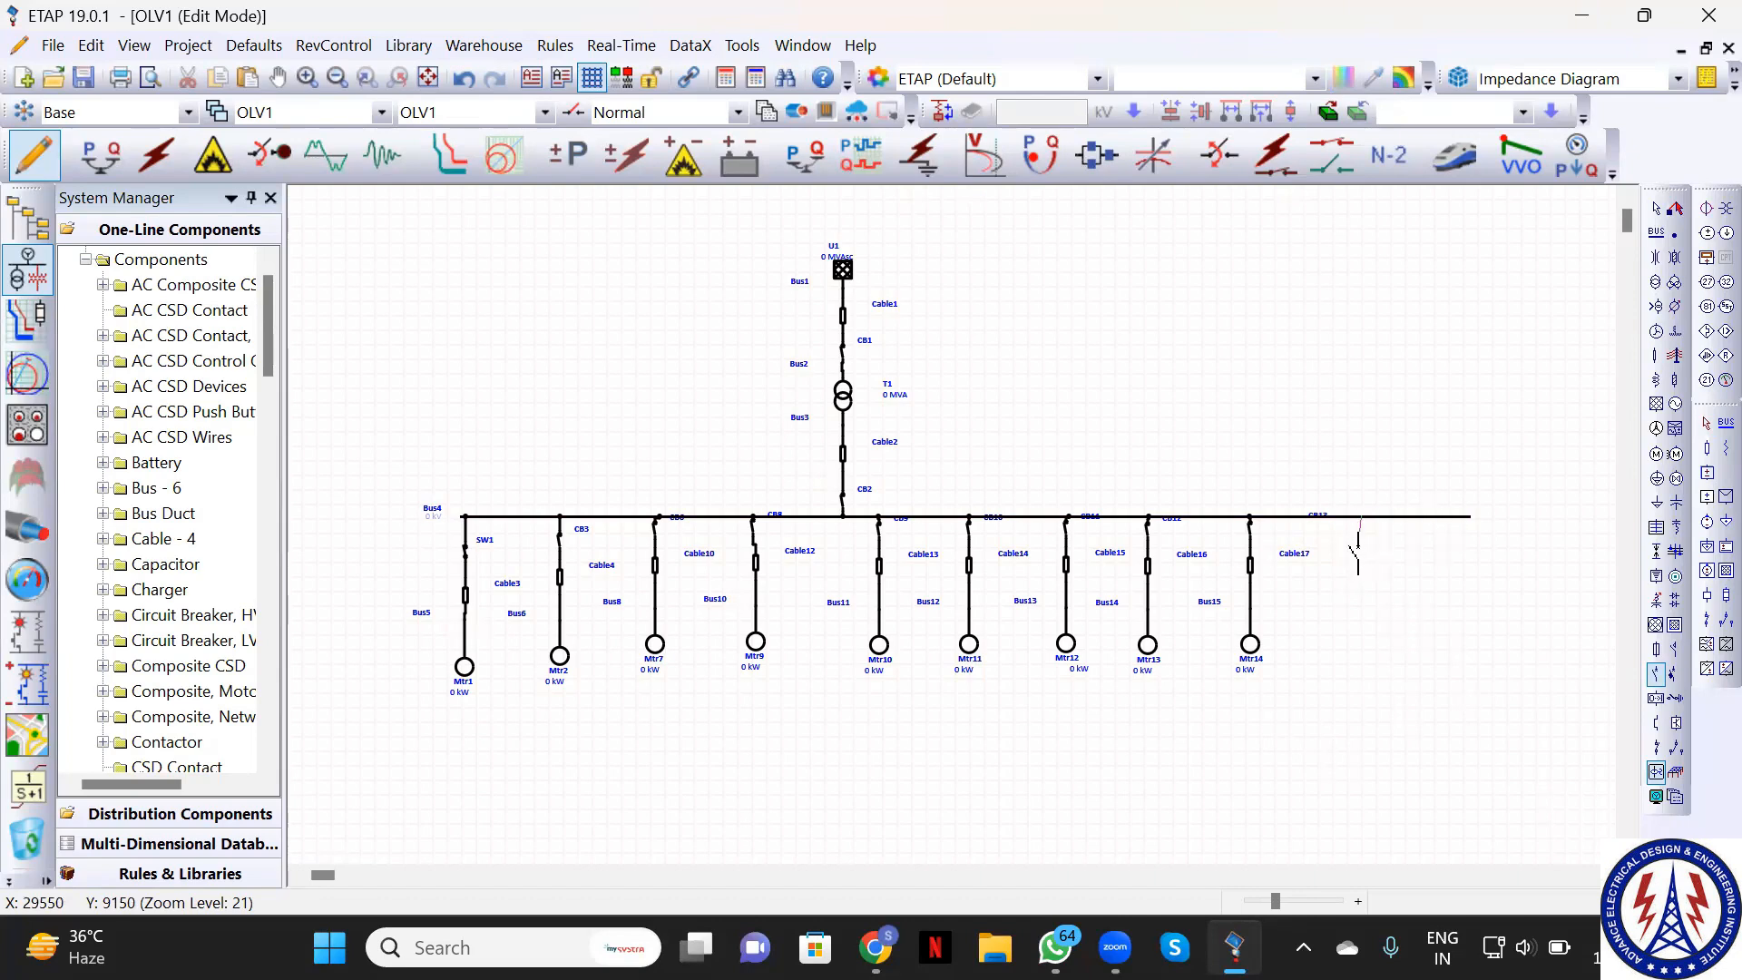
pyautogui.click(1360, 543)
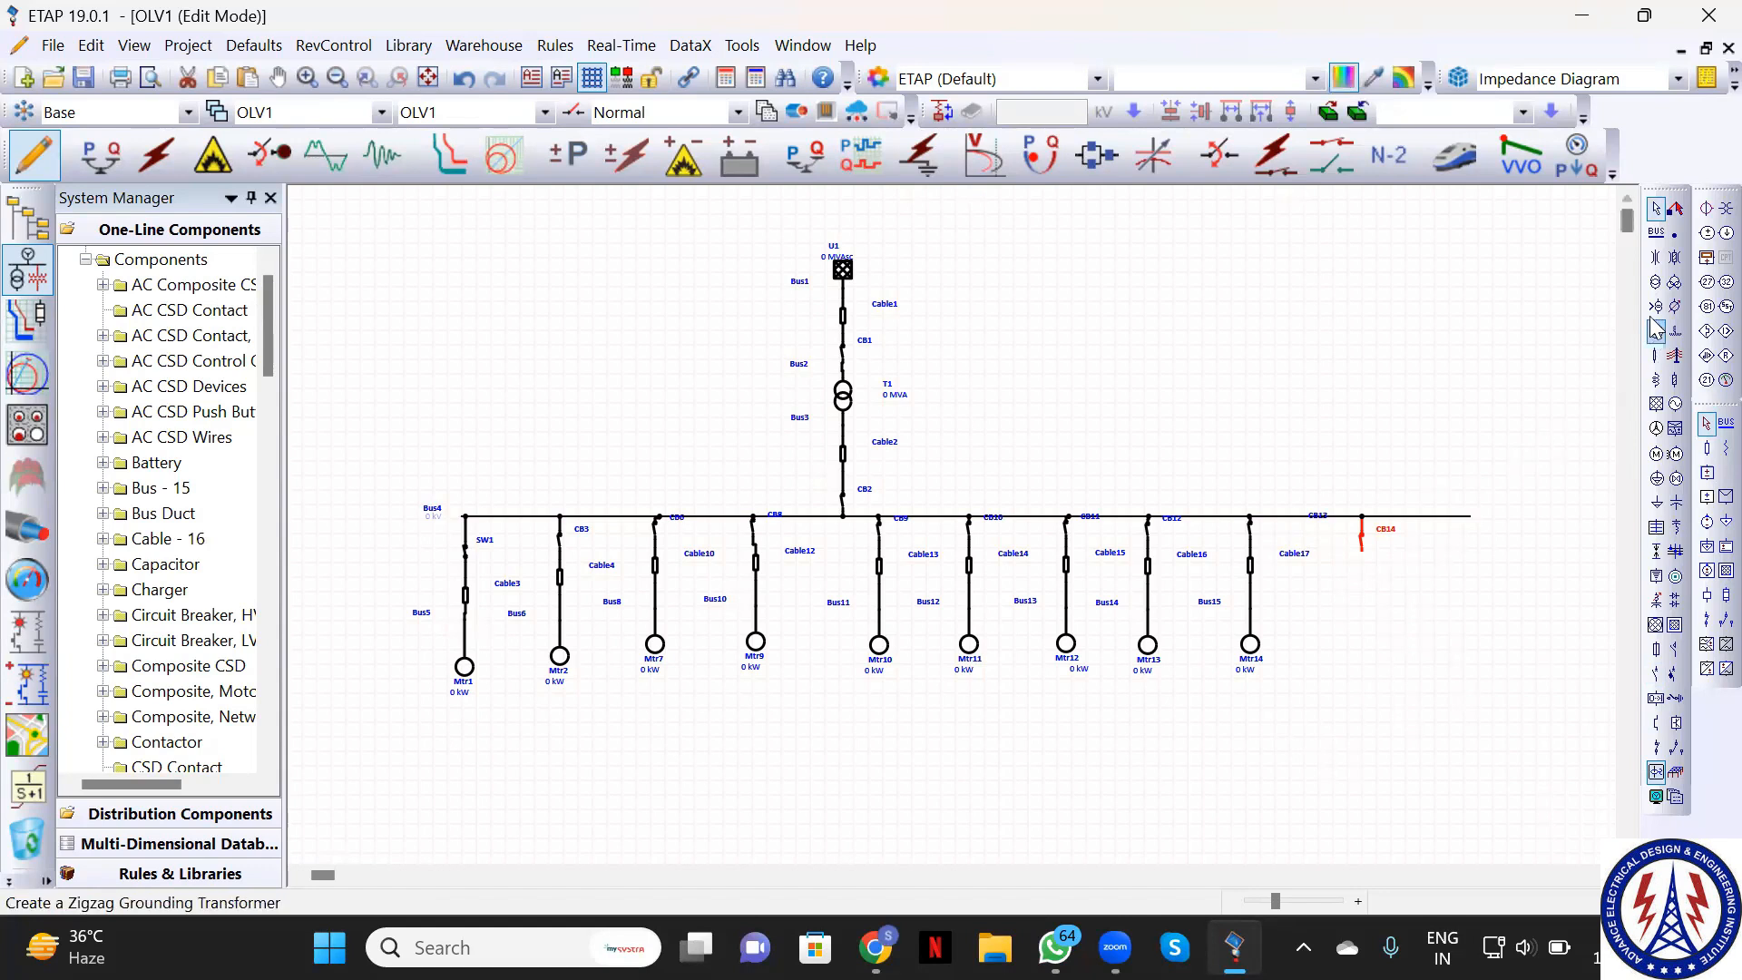
pyautogui.click(1656, 355)
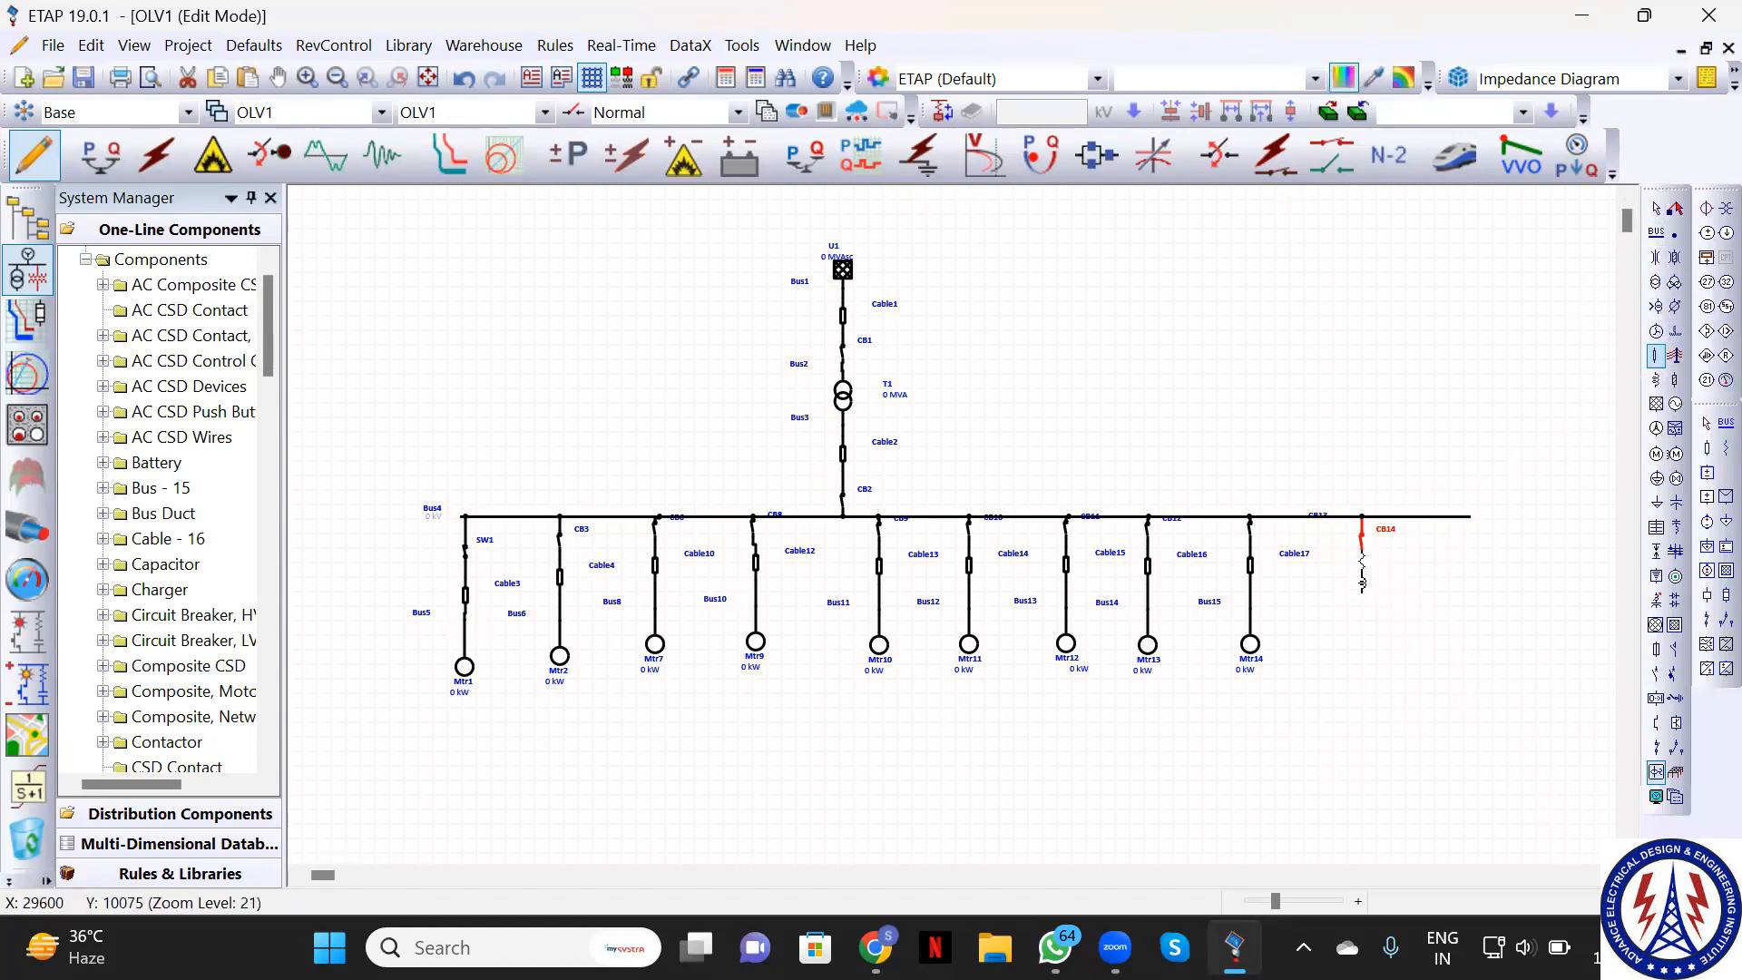
pyautogui.click(1363, 555)
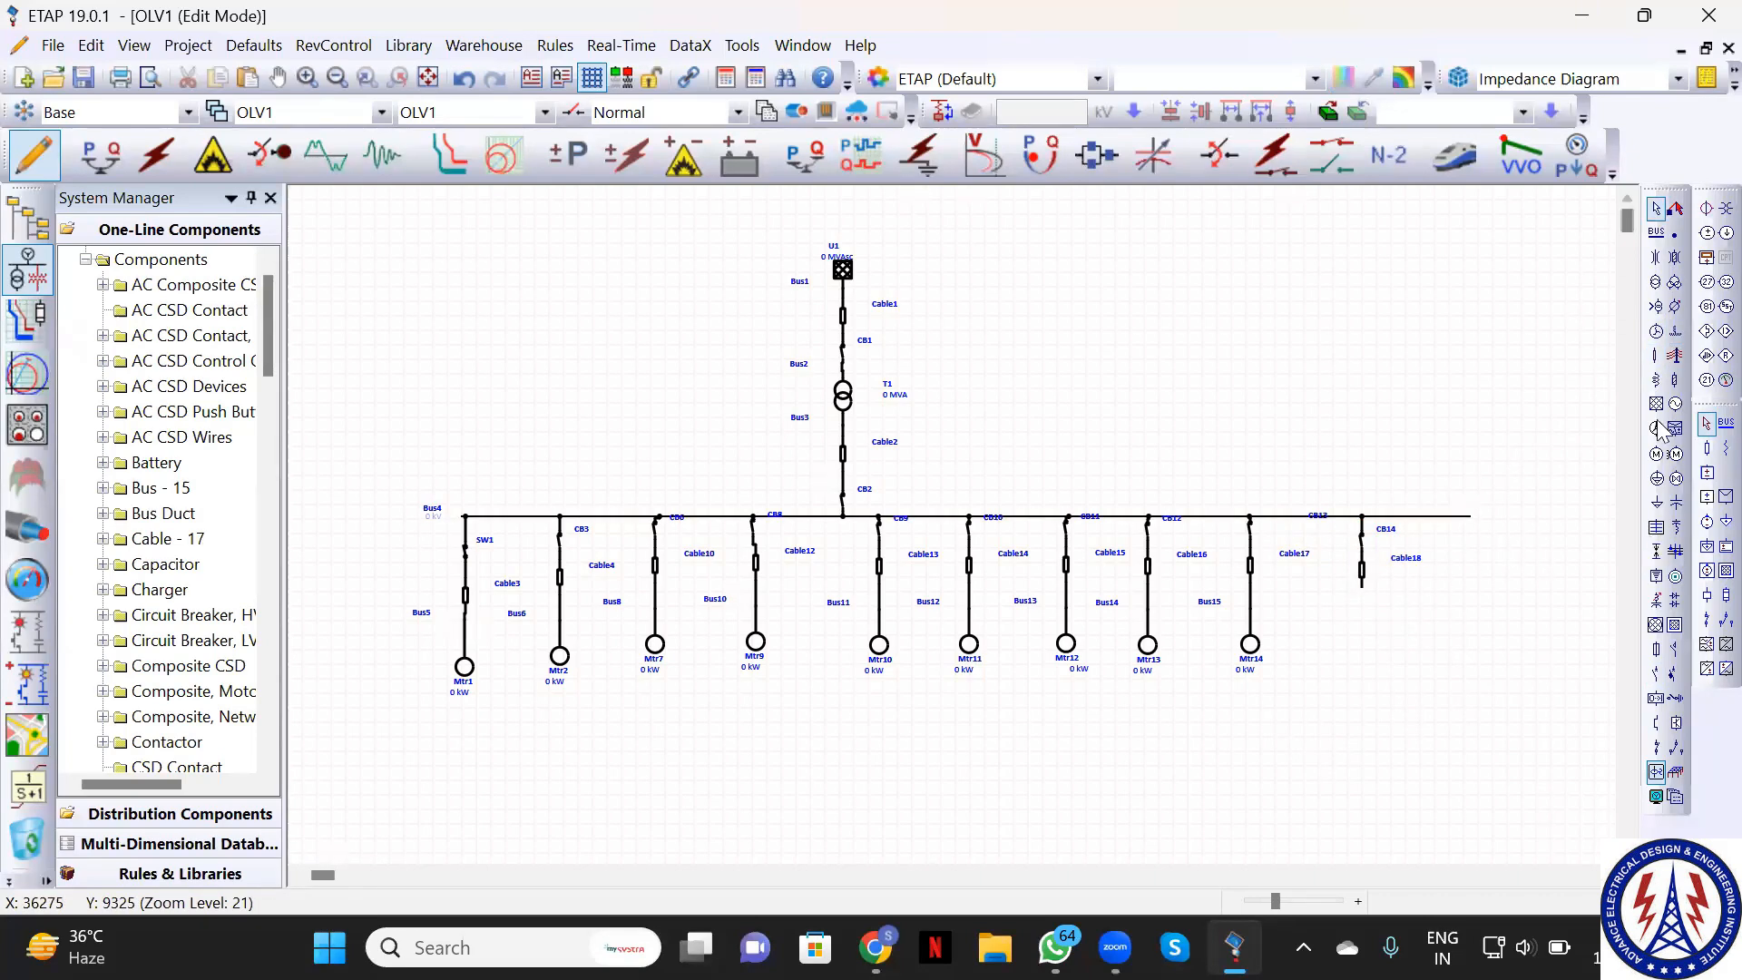
pyautogui.click(1657, 282)
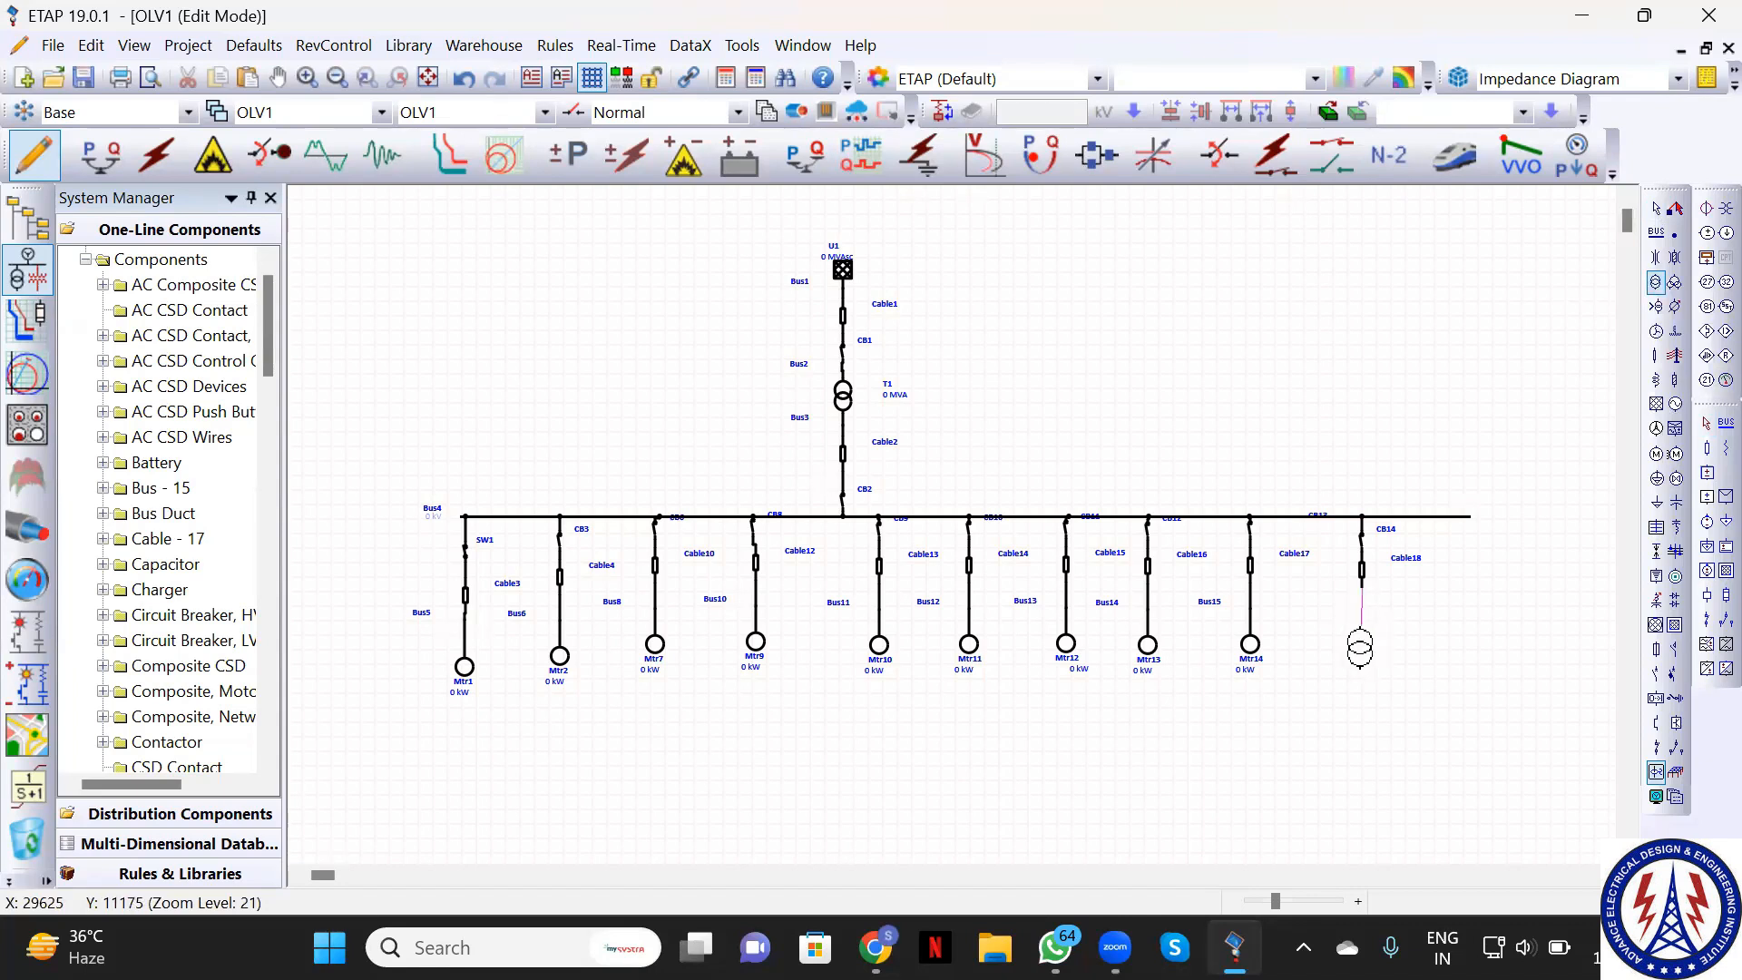
# Place two-winding transformer T2 below Cable18 on the rightmost Bus4 feeder
pyautogui.click(1362, 648)
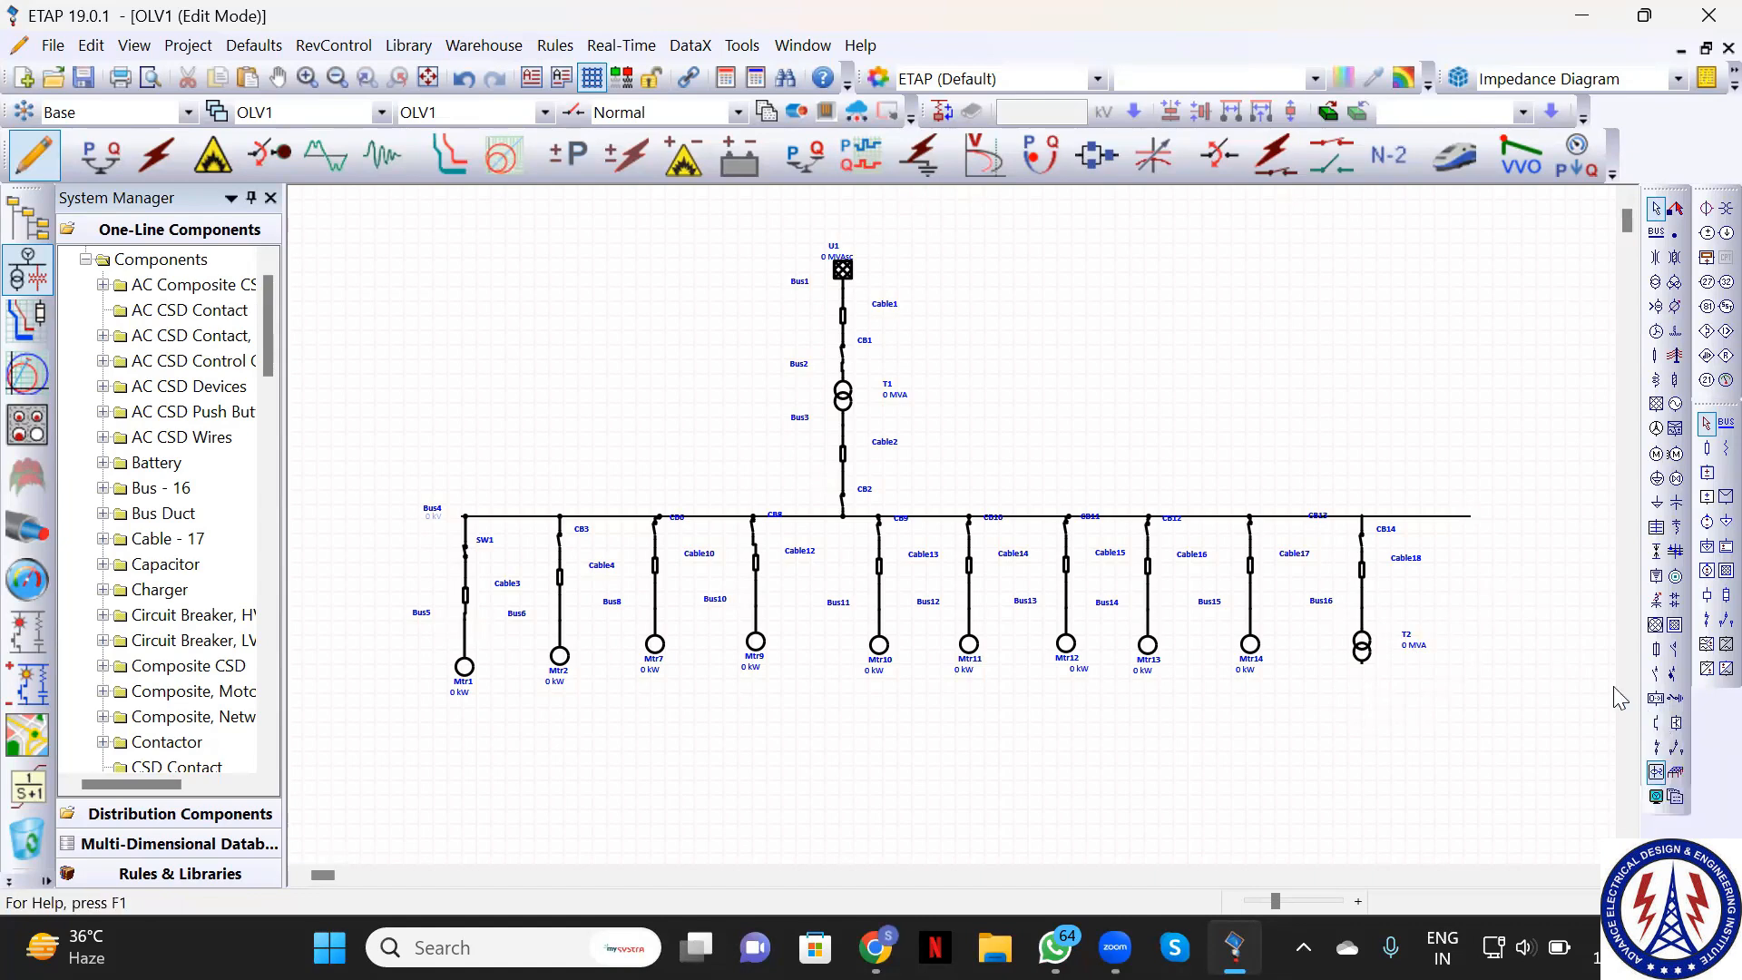
pyautogui.click(1463, 517)
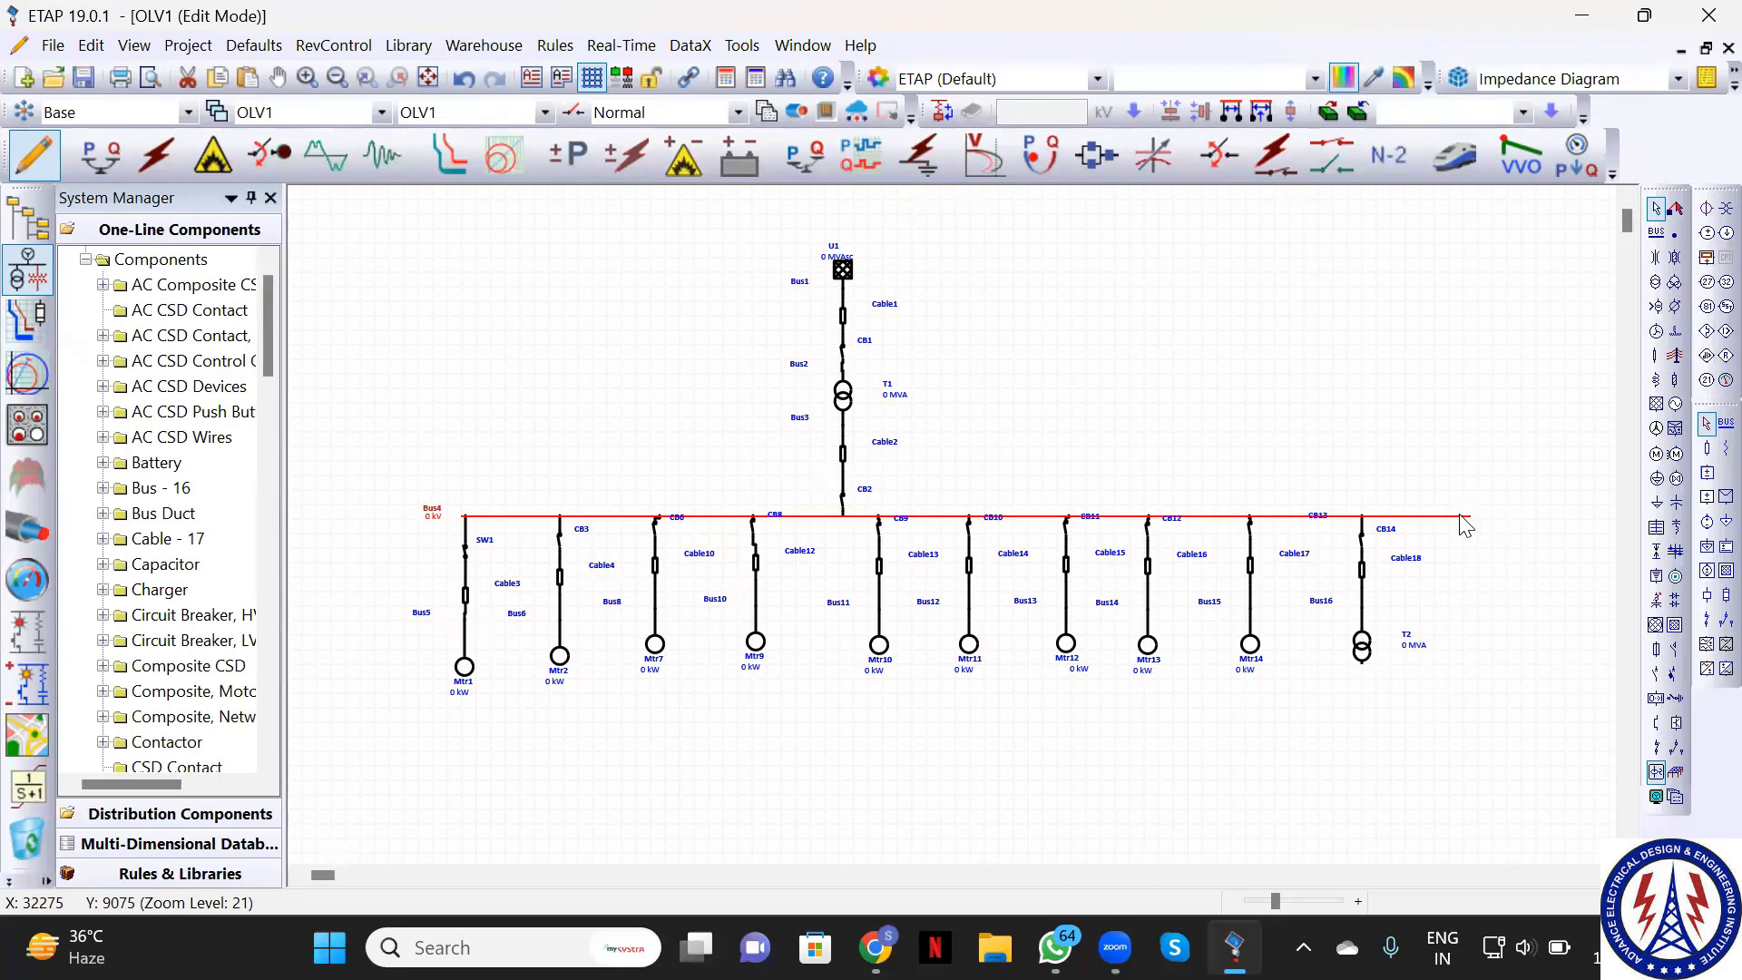
pyautogui.click(1656, 258)
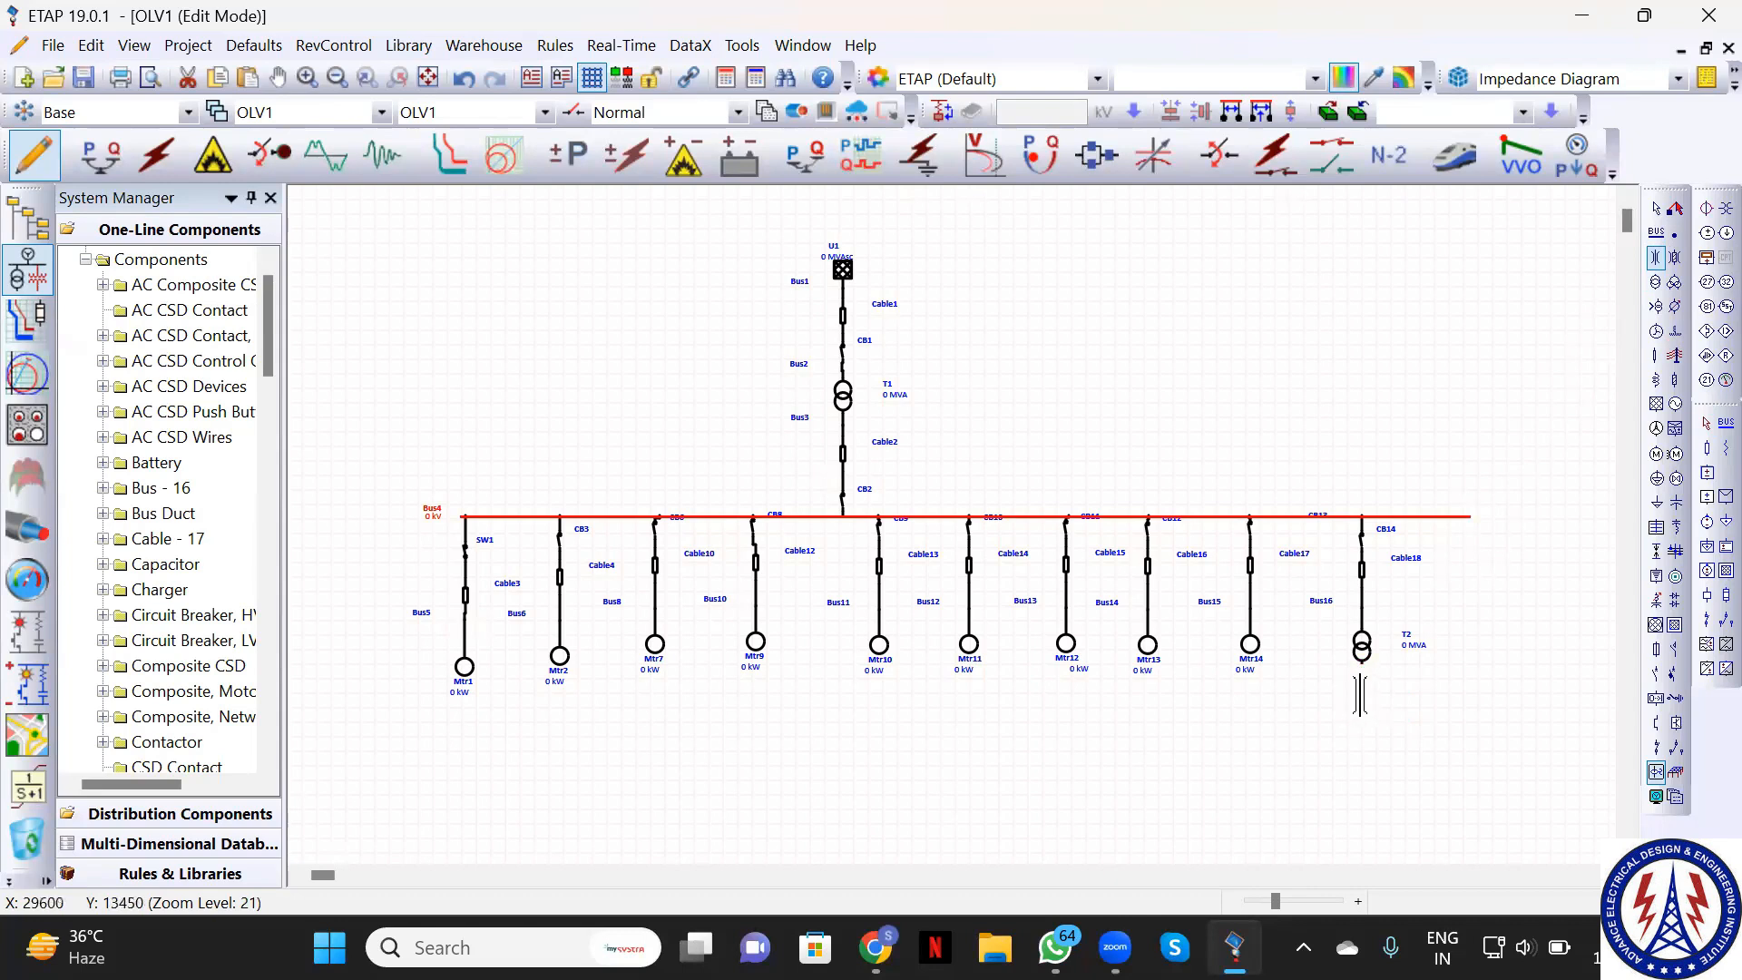
# Drop bus duct BusDuct1 beneath transformer T2
pyautogui.click(1361, 685)
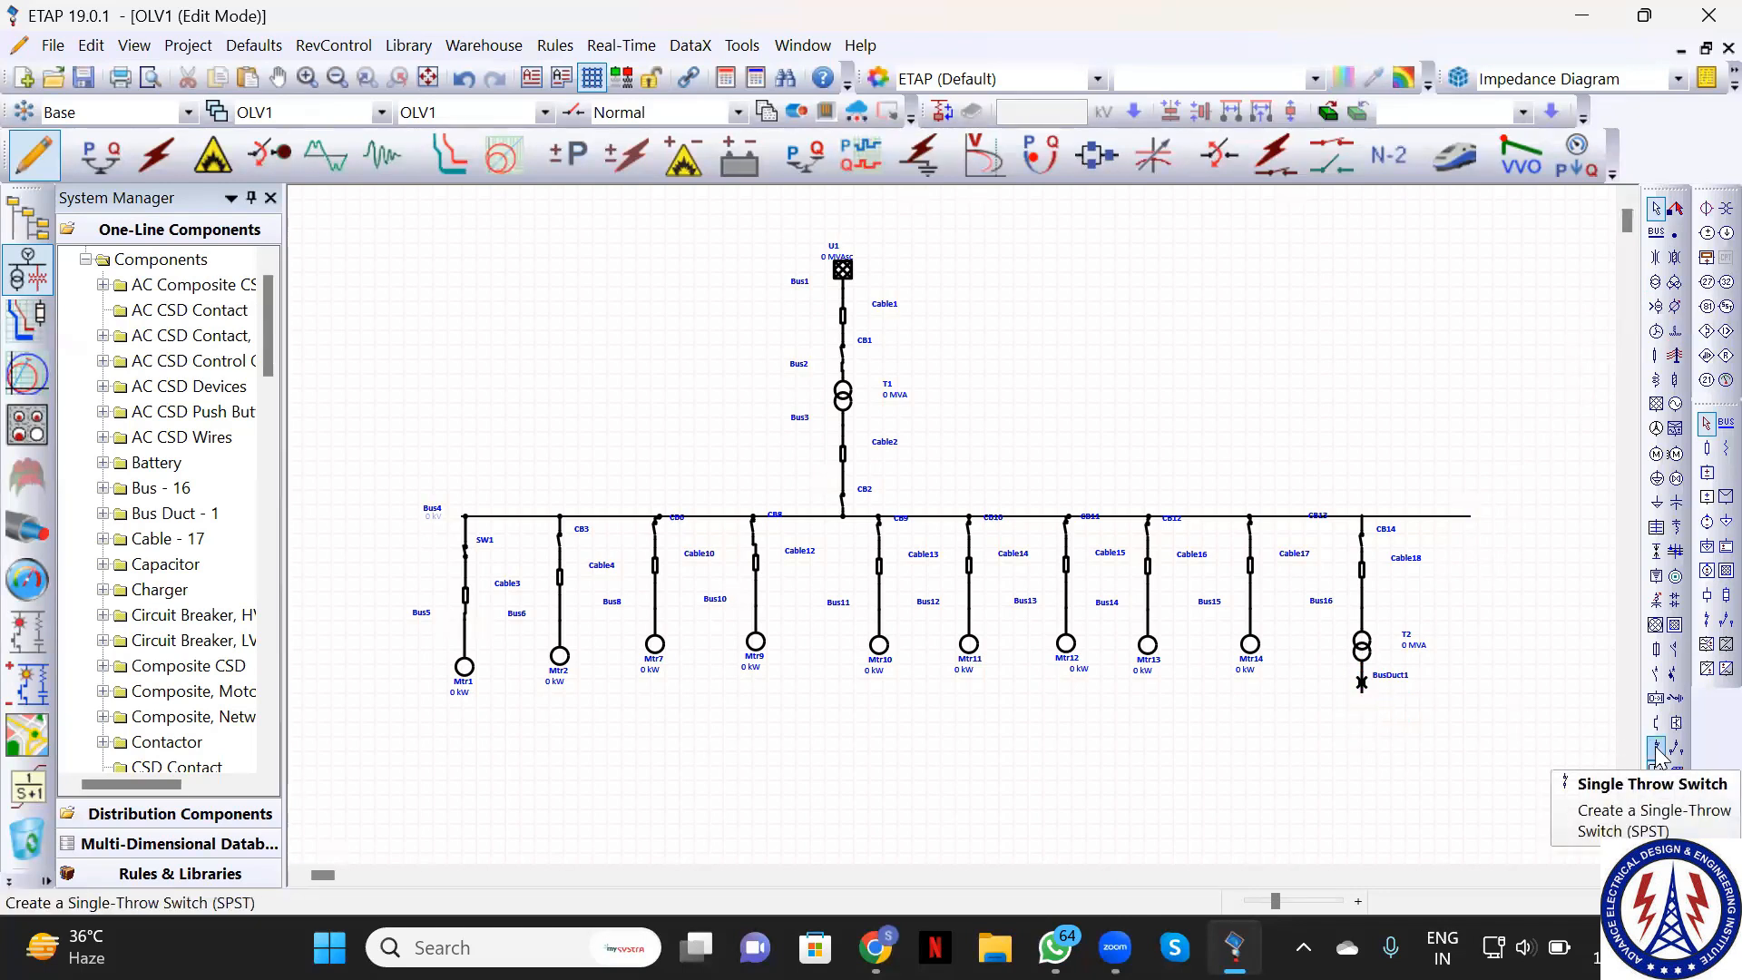
pyautogui.click(1670, 675)
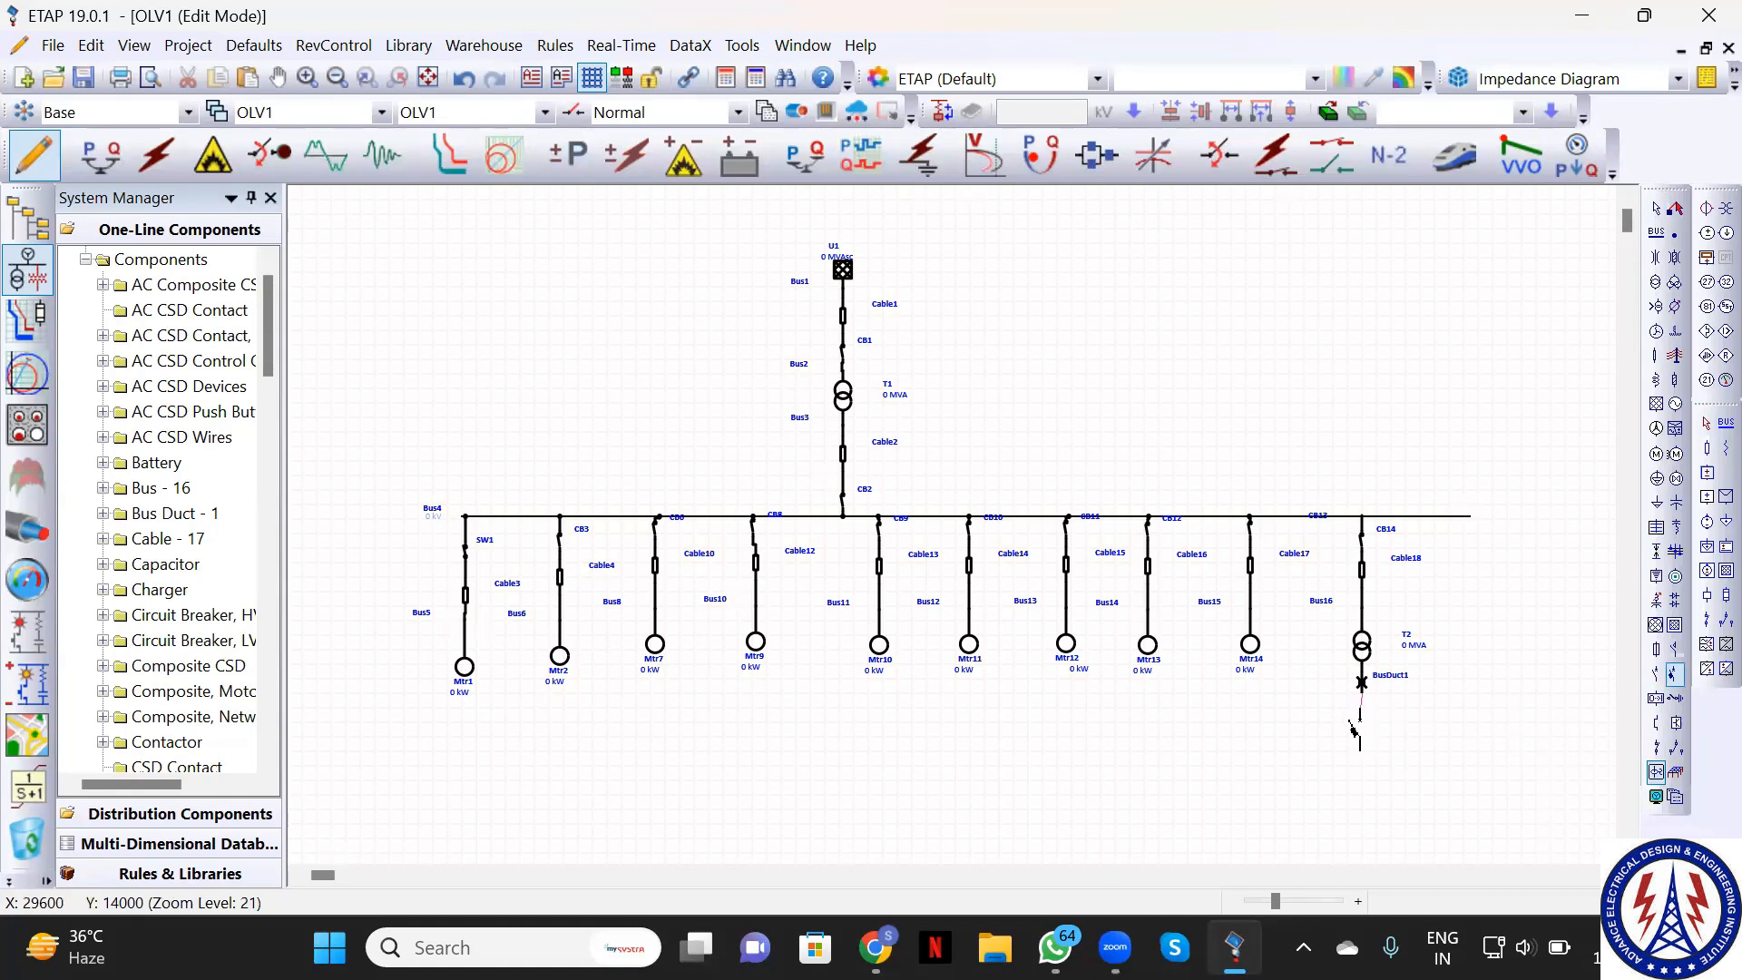
# Add low-voltage breaker CB15 under BusDuct1 and new bus Bus17 below it
pyautogui.click(1361, 717)
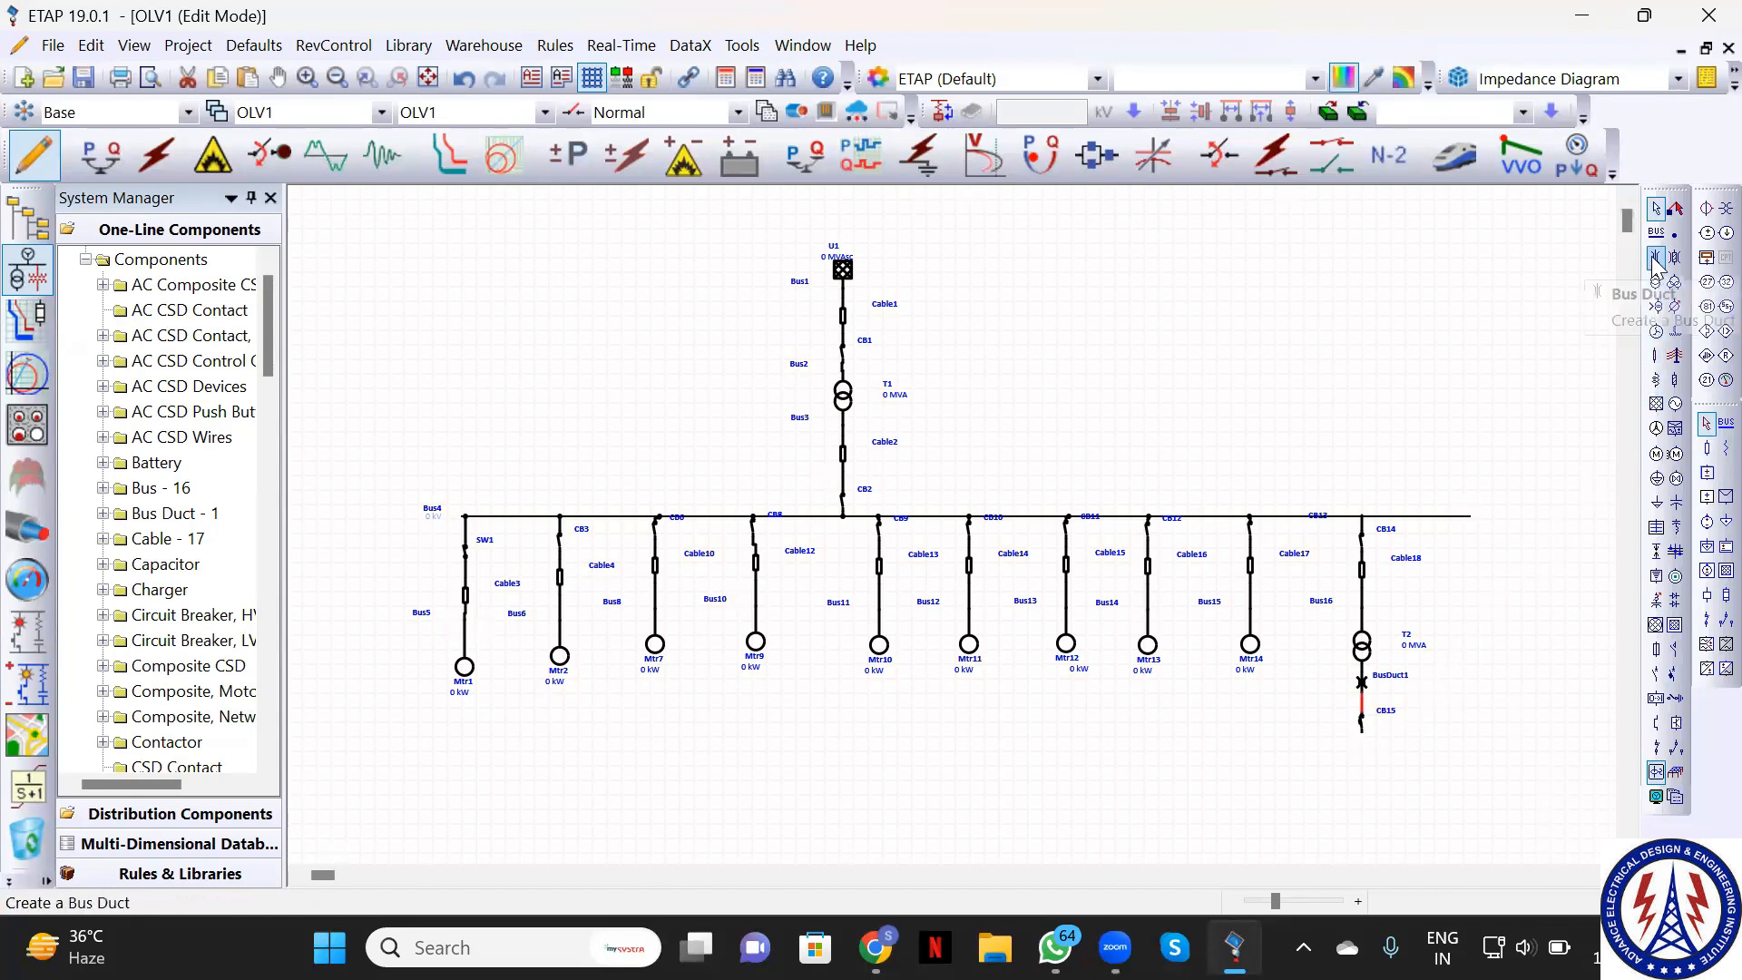
pyautogui.click(1656, 232)
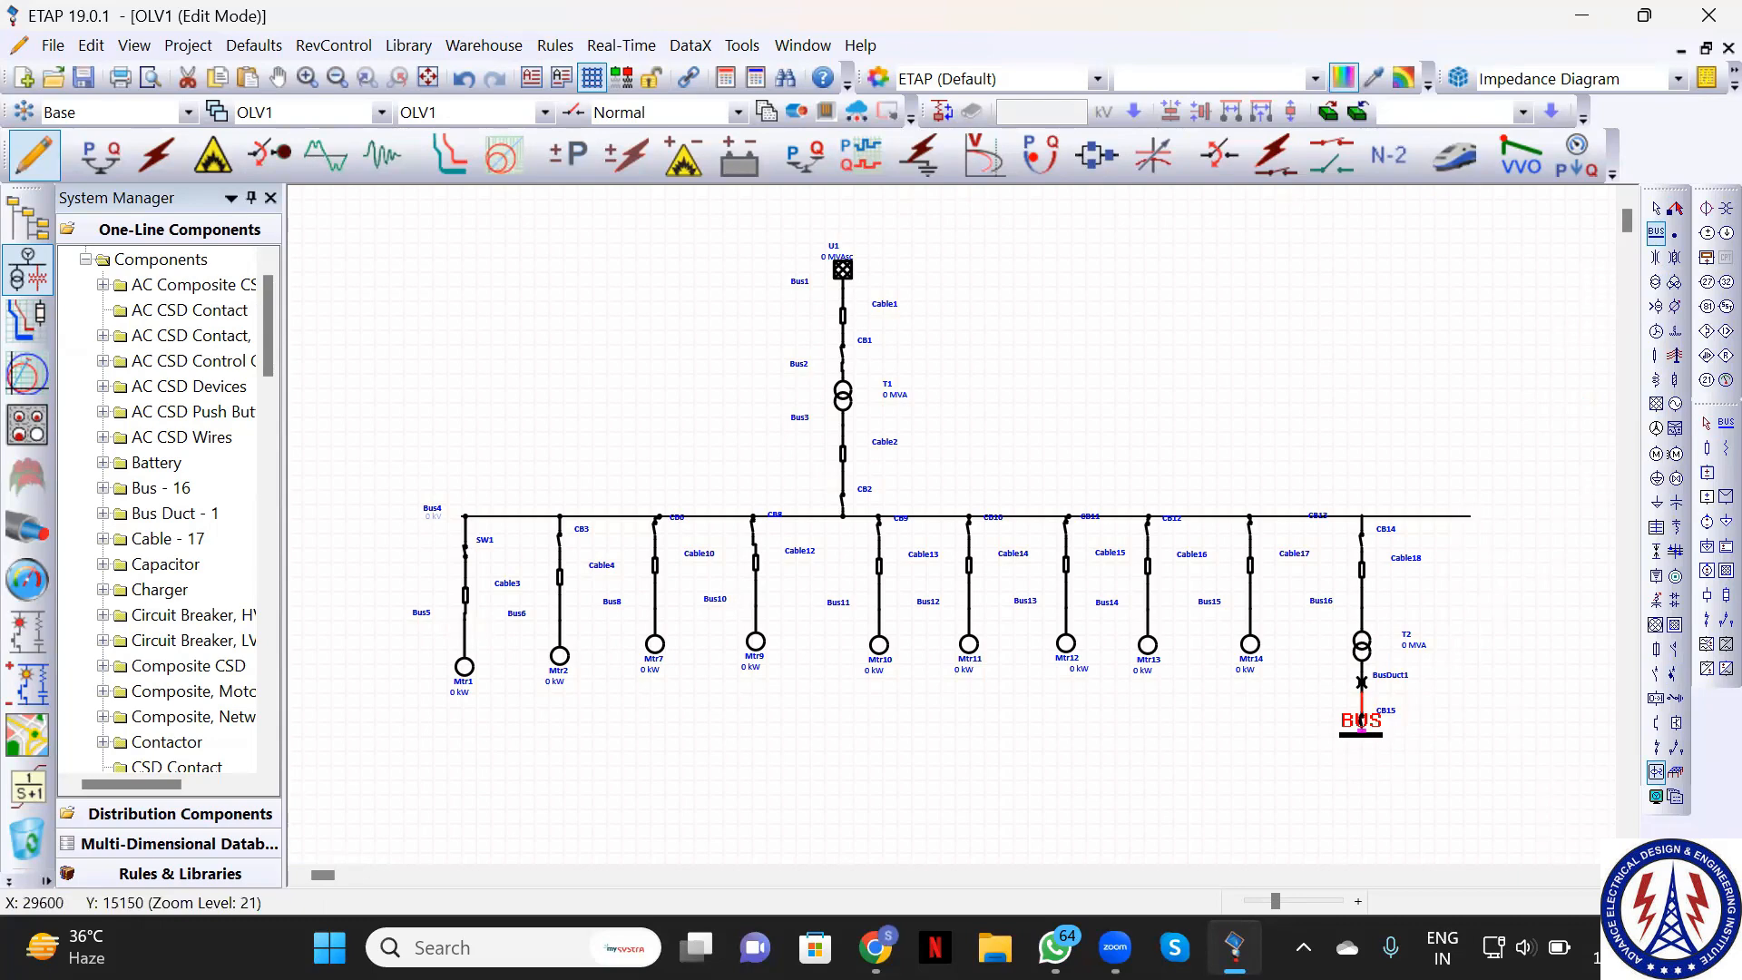
pyautogui.click(1362, 732)
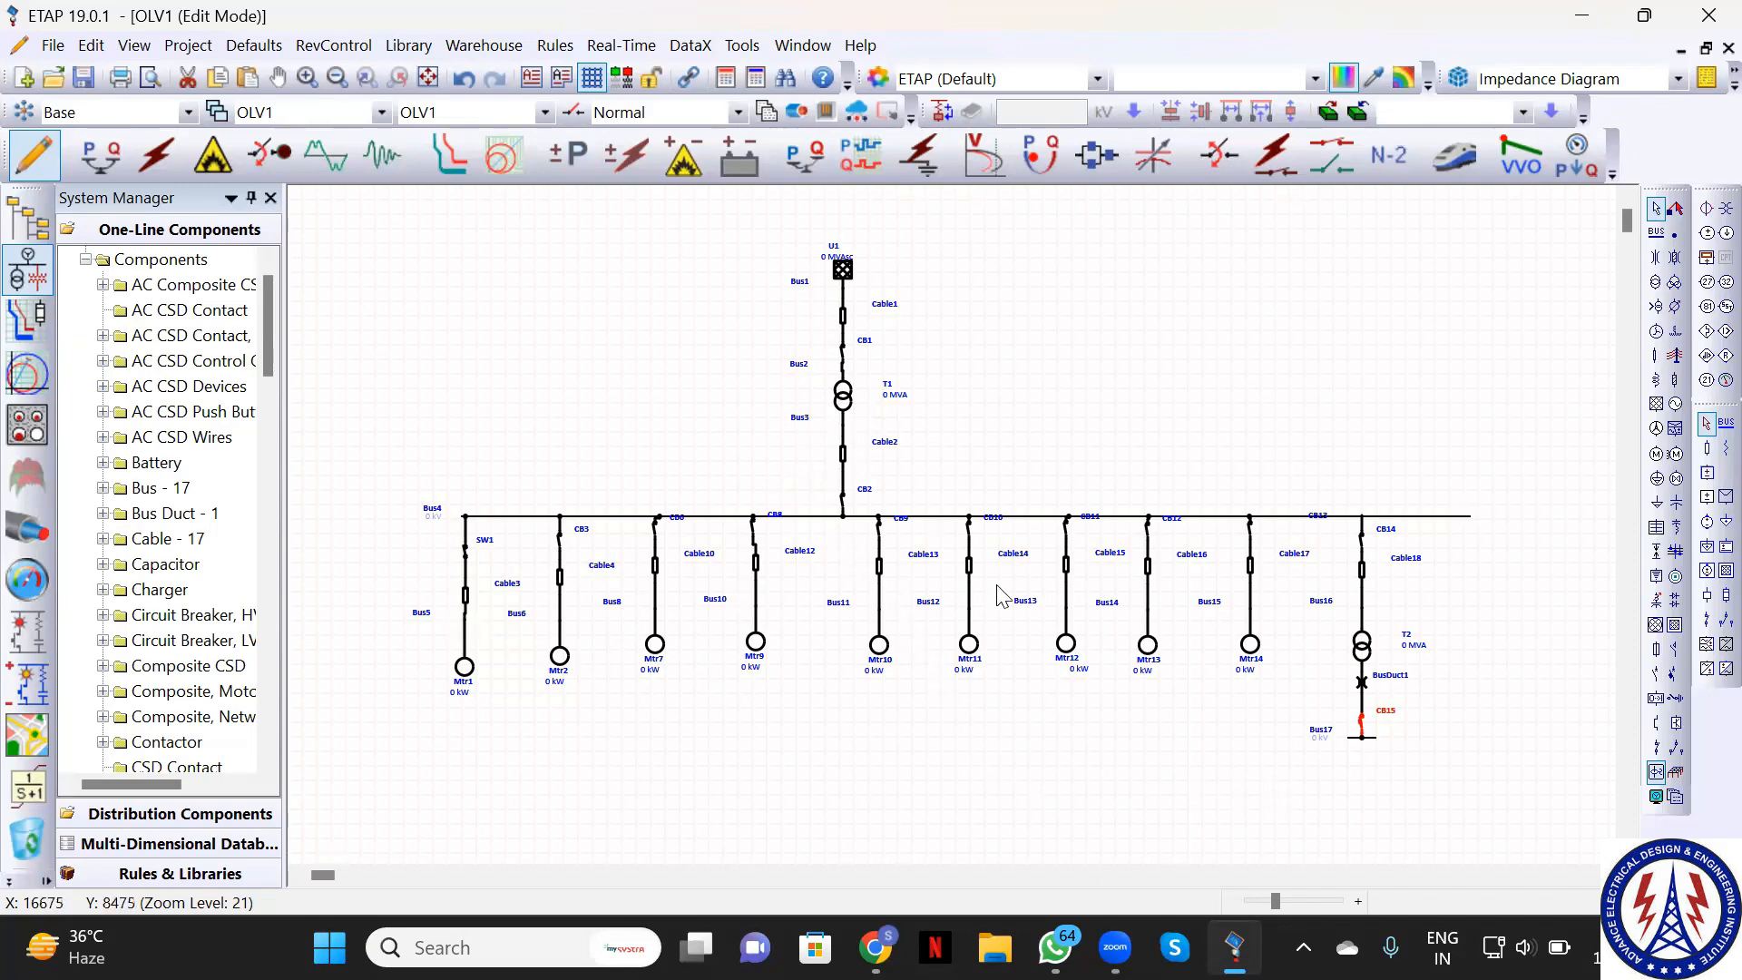
# Stretch Bus17 to the right and far to the left beneath CB15
pyautogui.click(1375, 737)
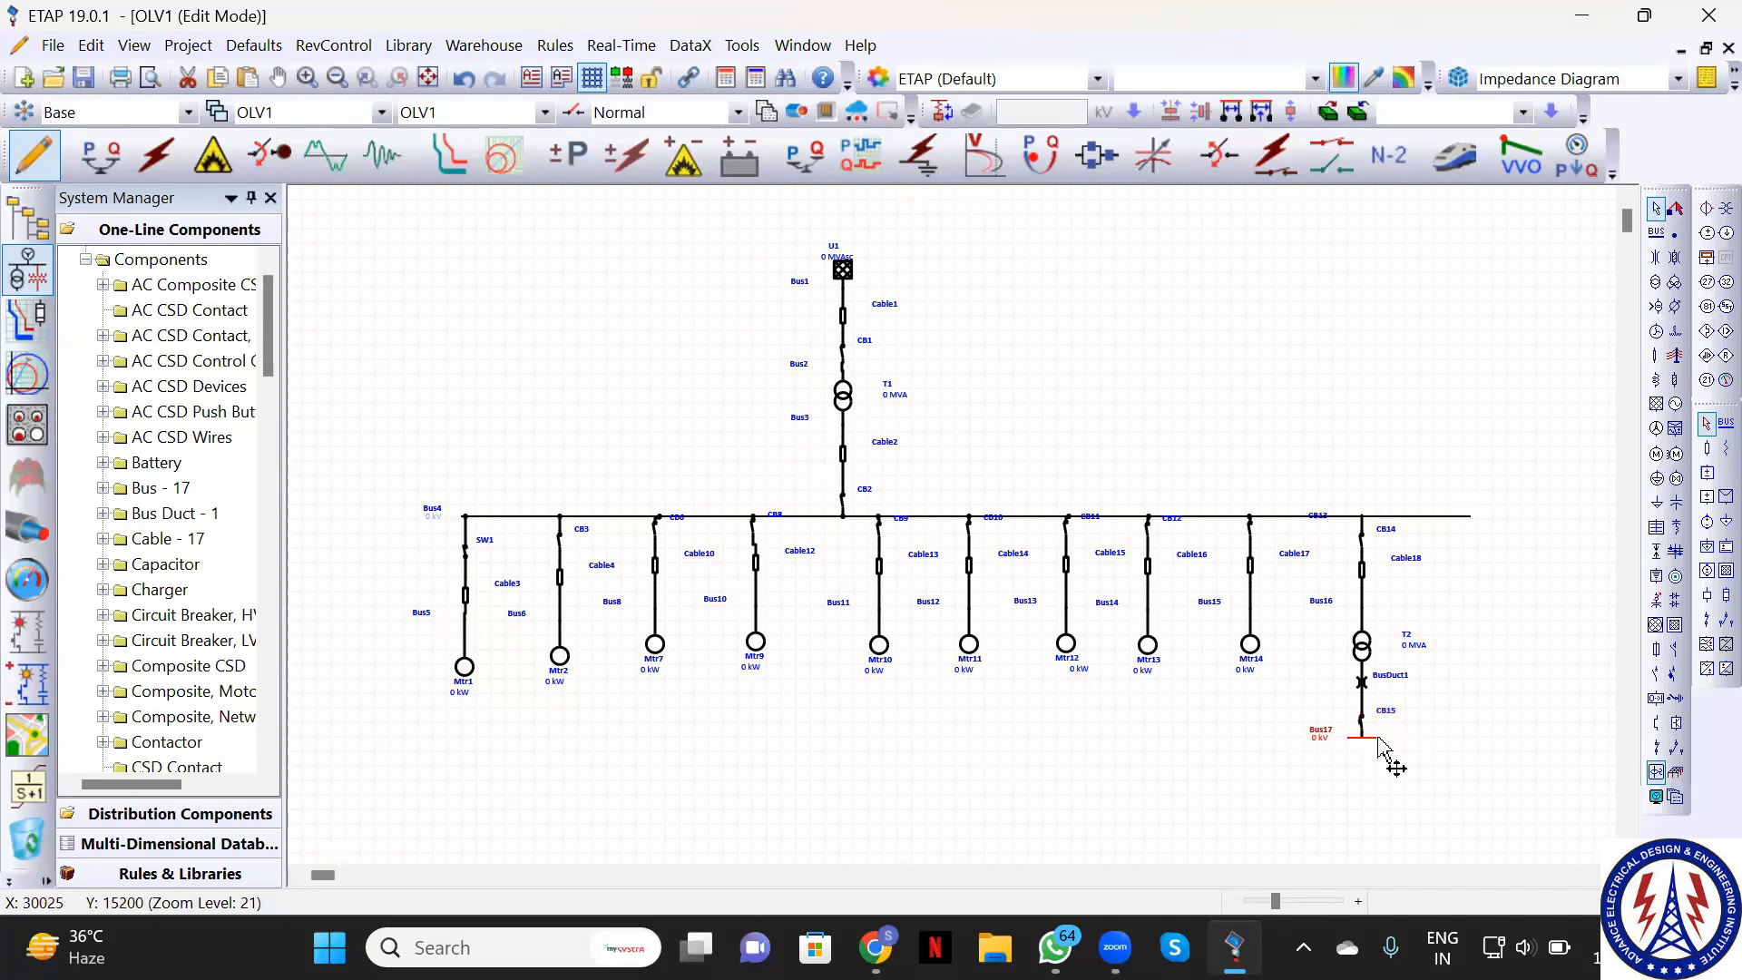
pyautogui.moveTo(1377, 735); pyautogui.dragTo(1530, 737)
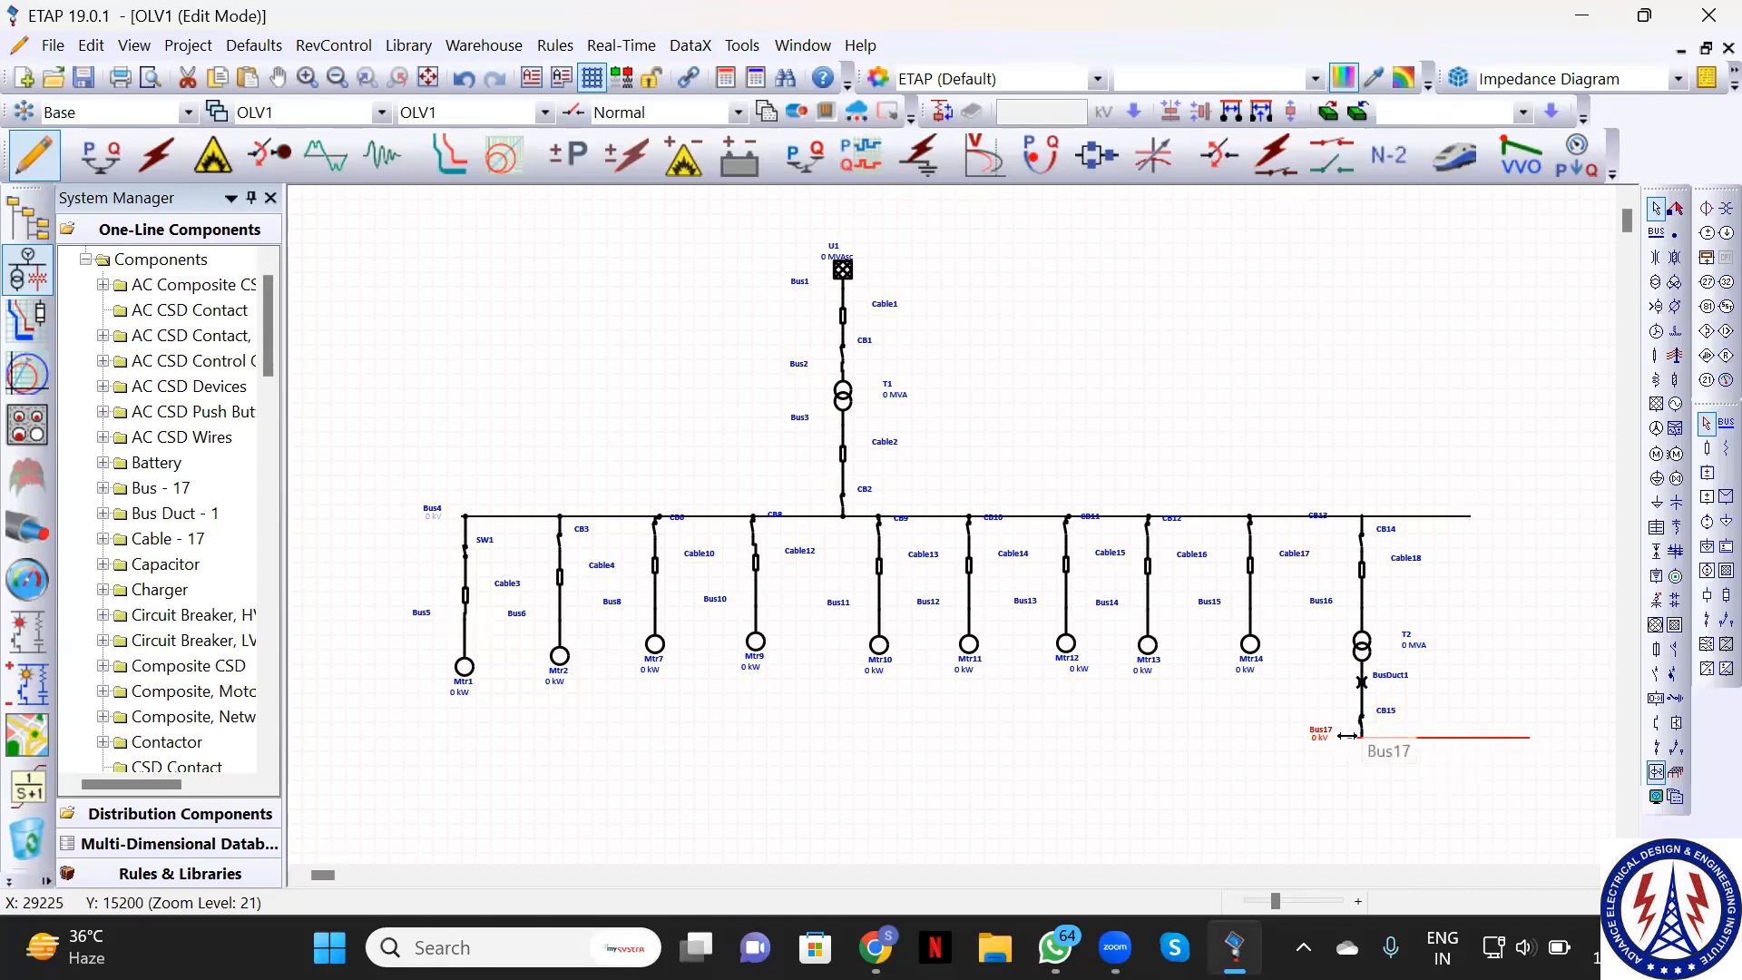
pyautogui.moveTo(1347, 735); pyautogui.dragTo(1210, 750)
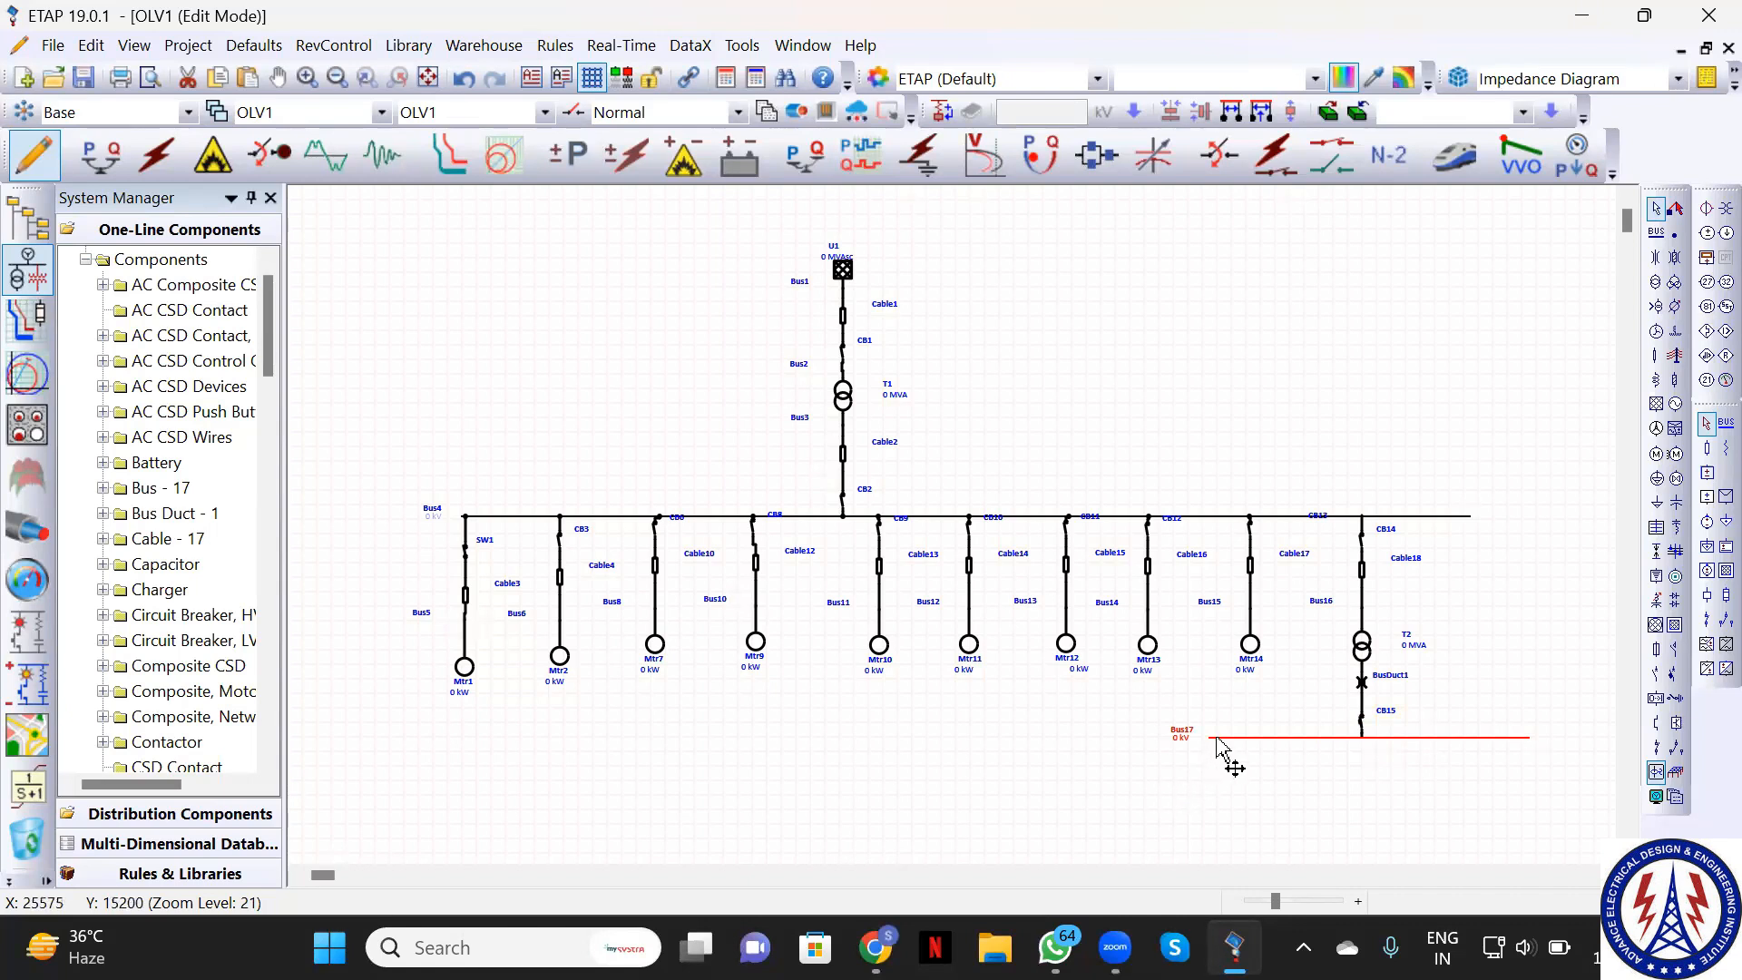
pyautogui.moveTo(1209, 736); pyautogui.dragTo(853, 751)
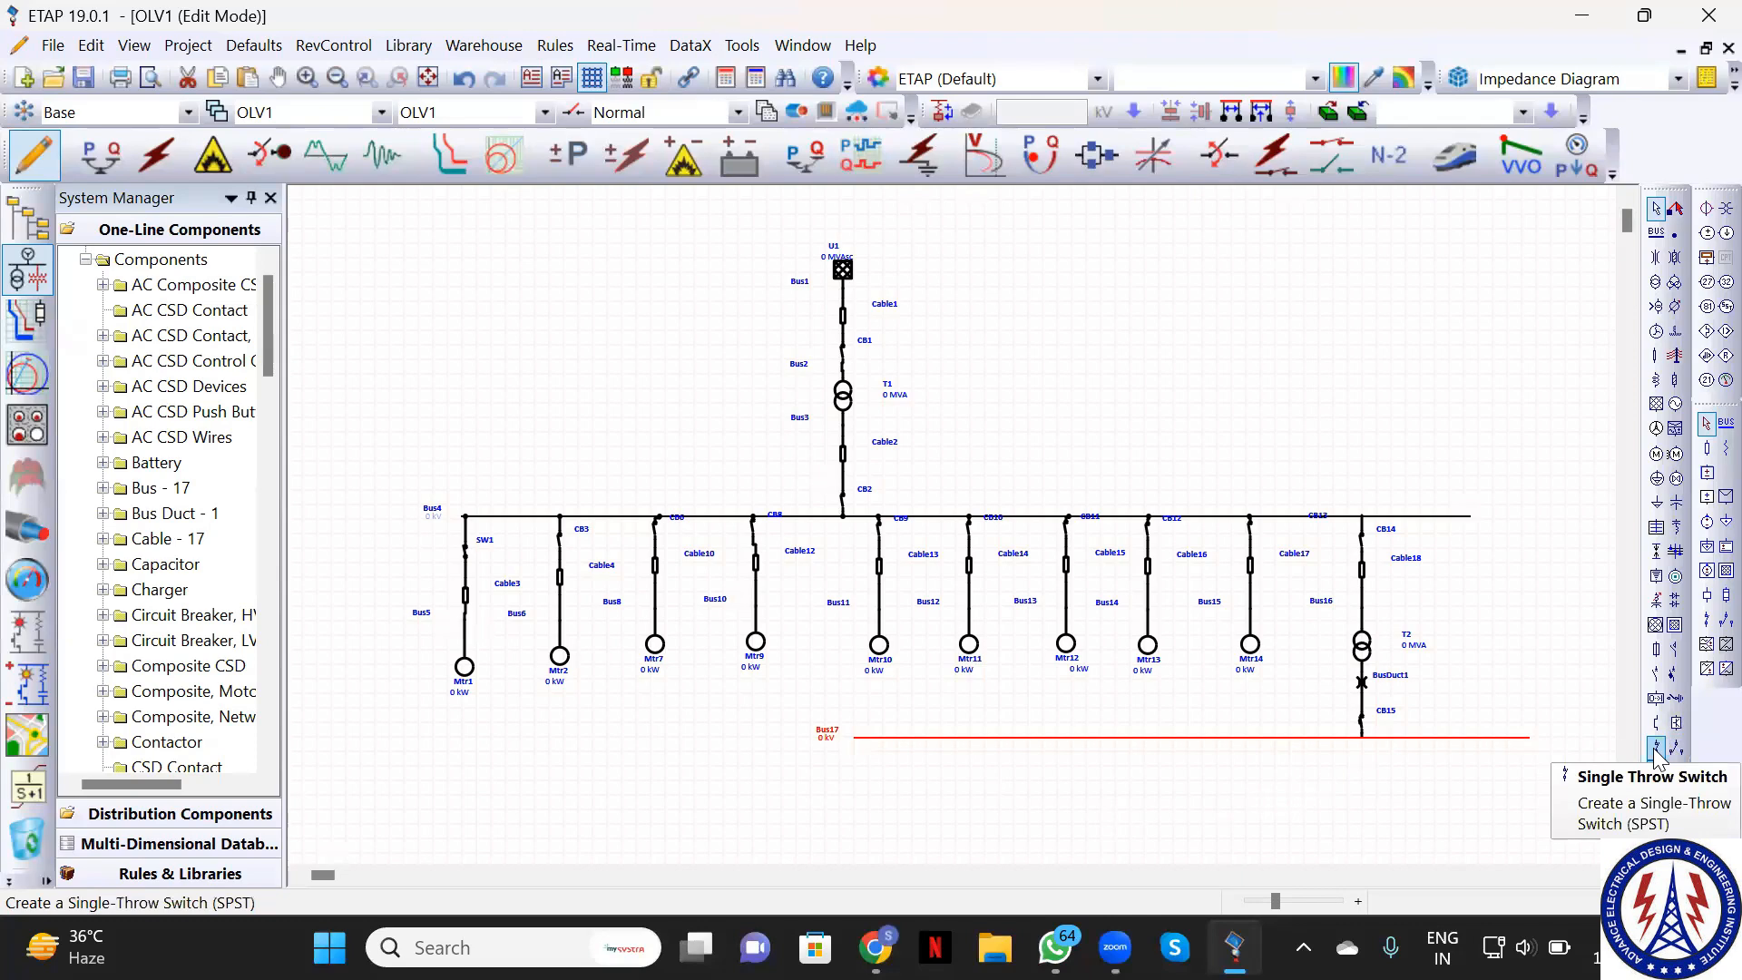
# Place low-voltage breaker CB16 under Bus17's left end and contactor Cont1 beneath it
pyautogui.click(1675, 676)
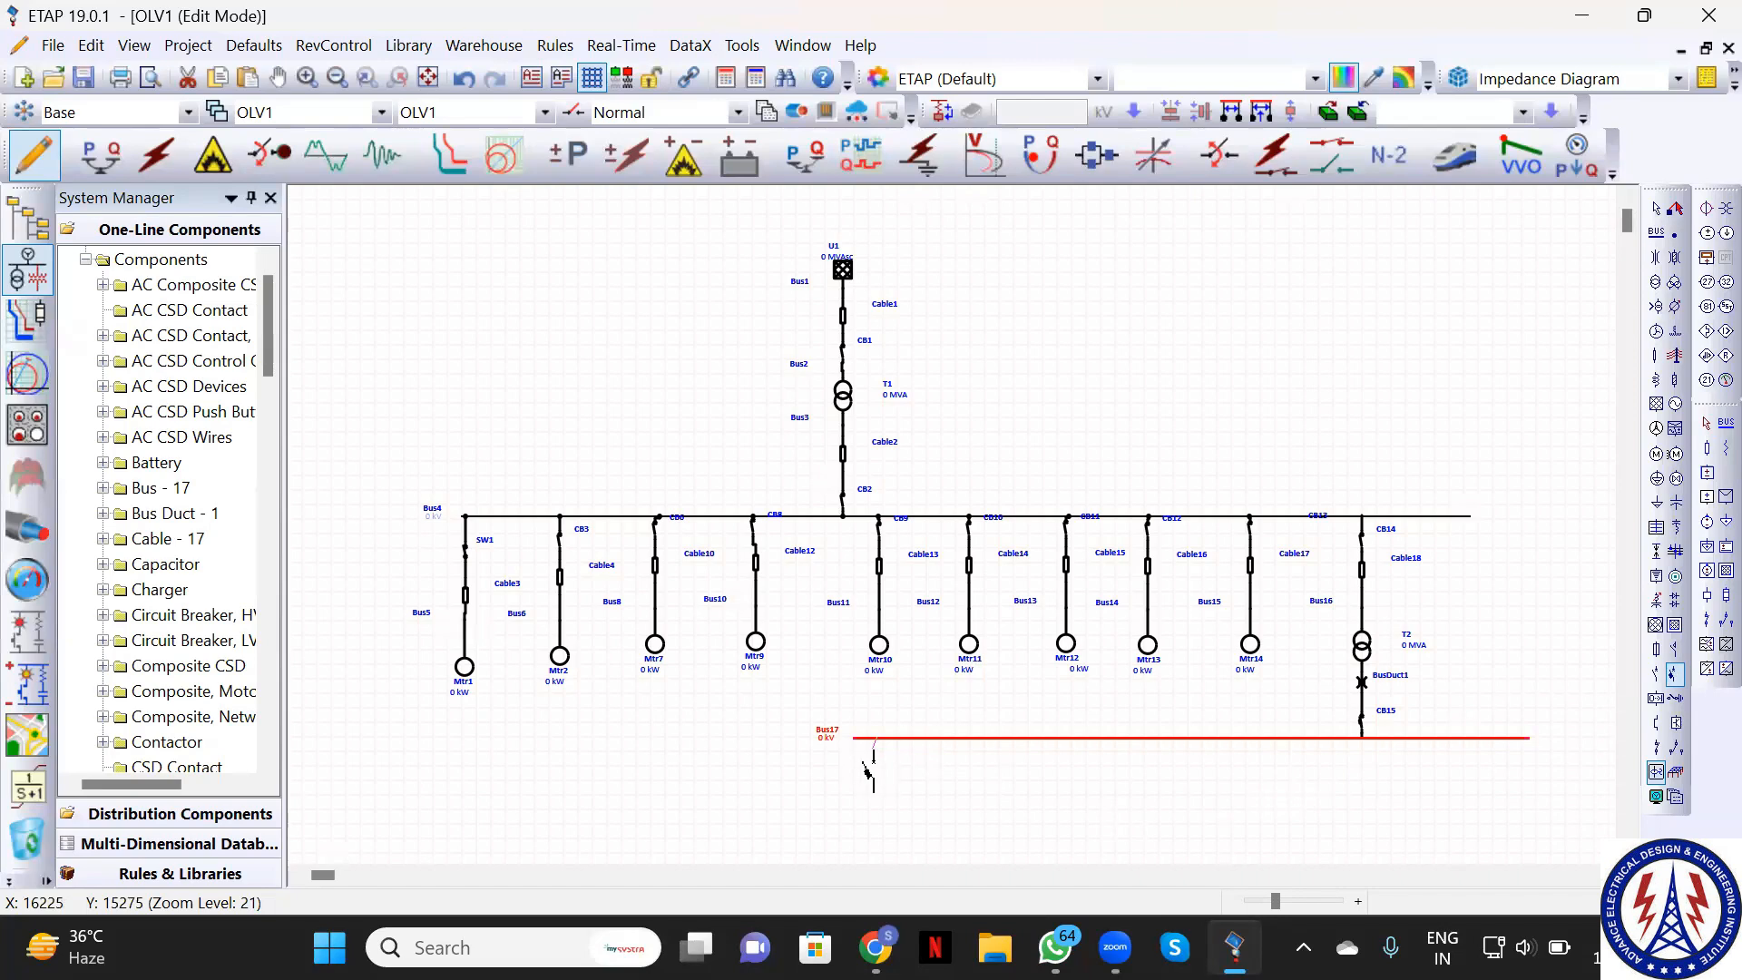
pyautogui.click(871, 767)
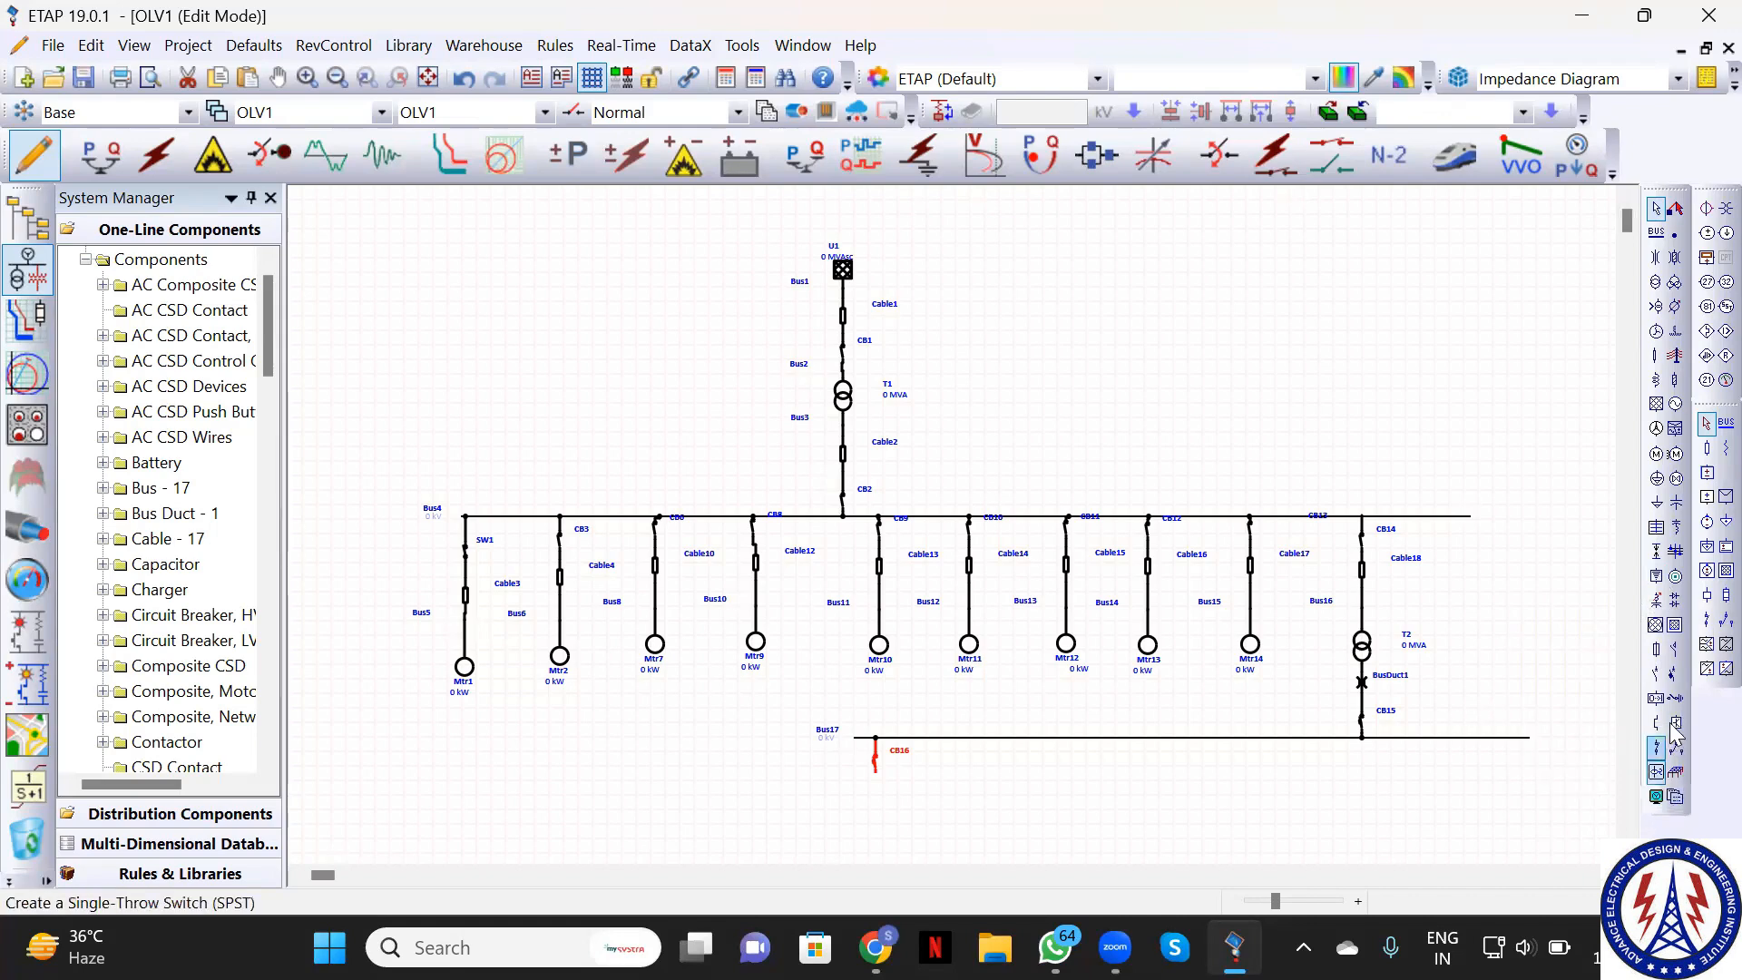
pyautogui.click(1675, 652)
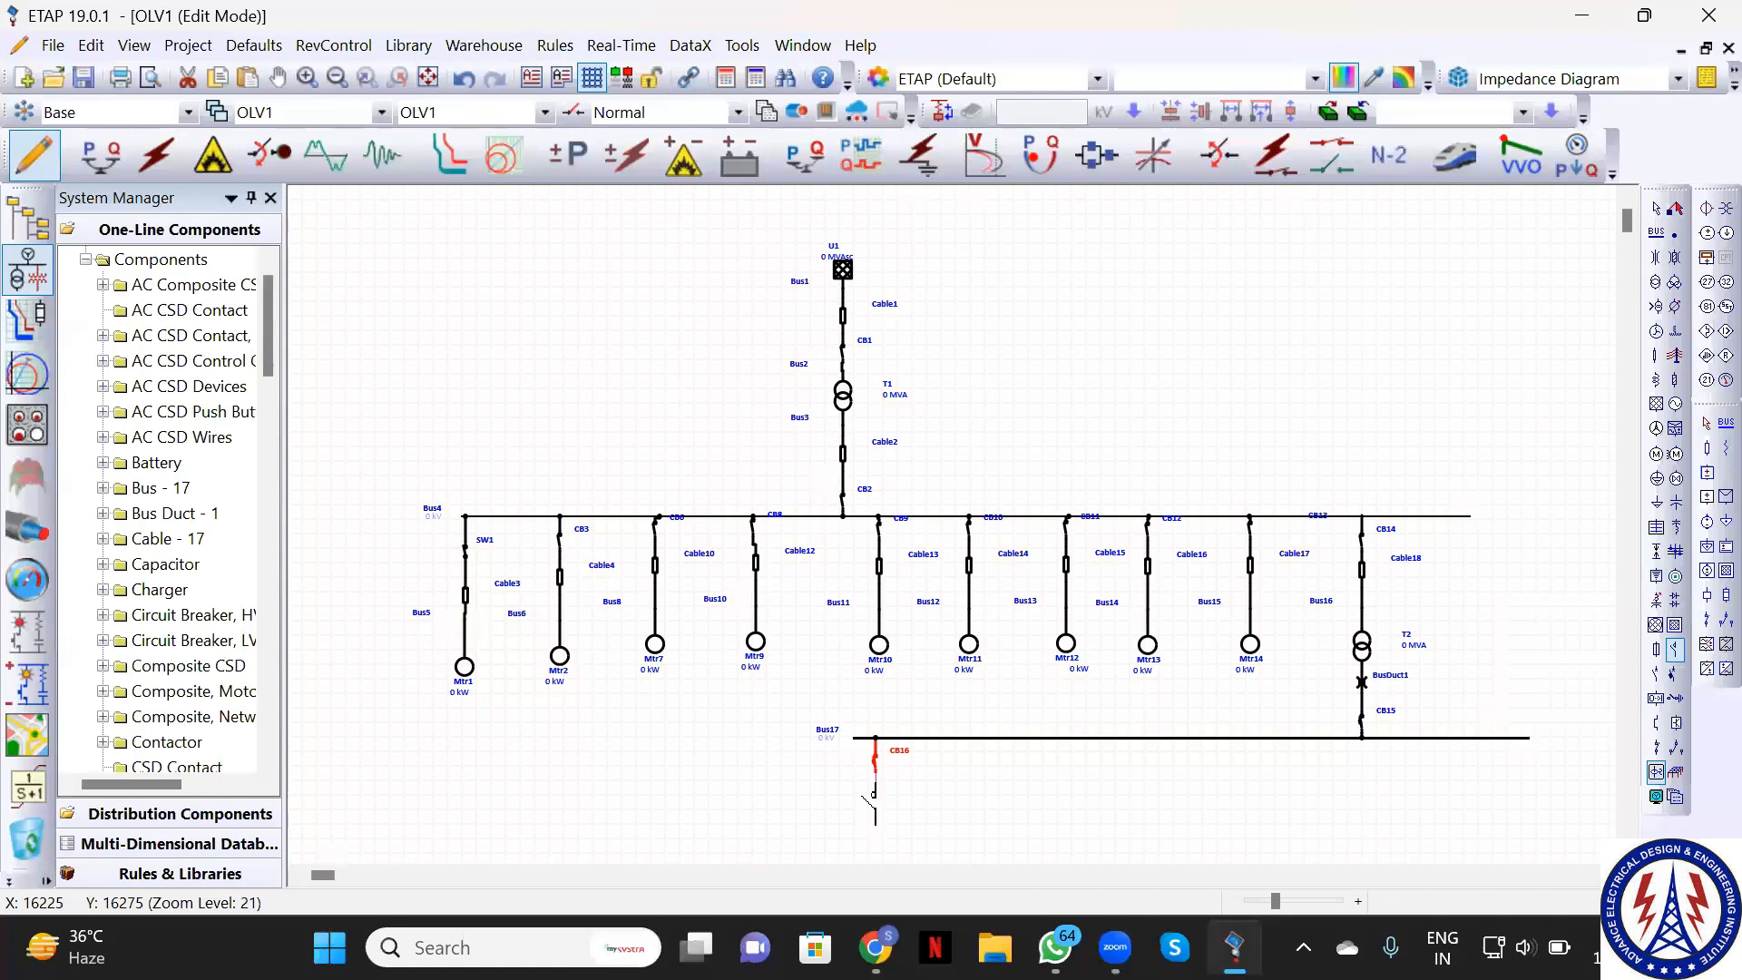
pyautogui.click(867, 797)
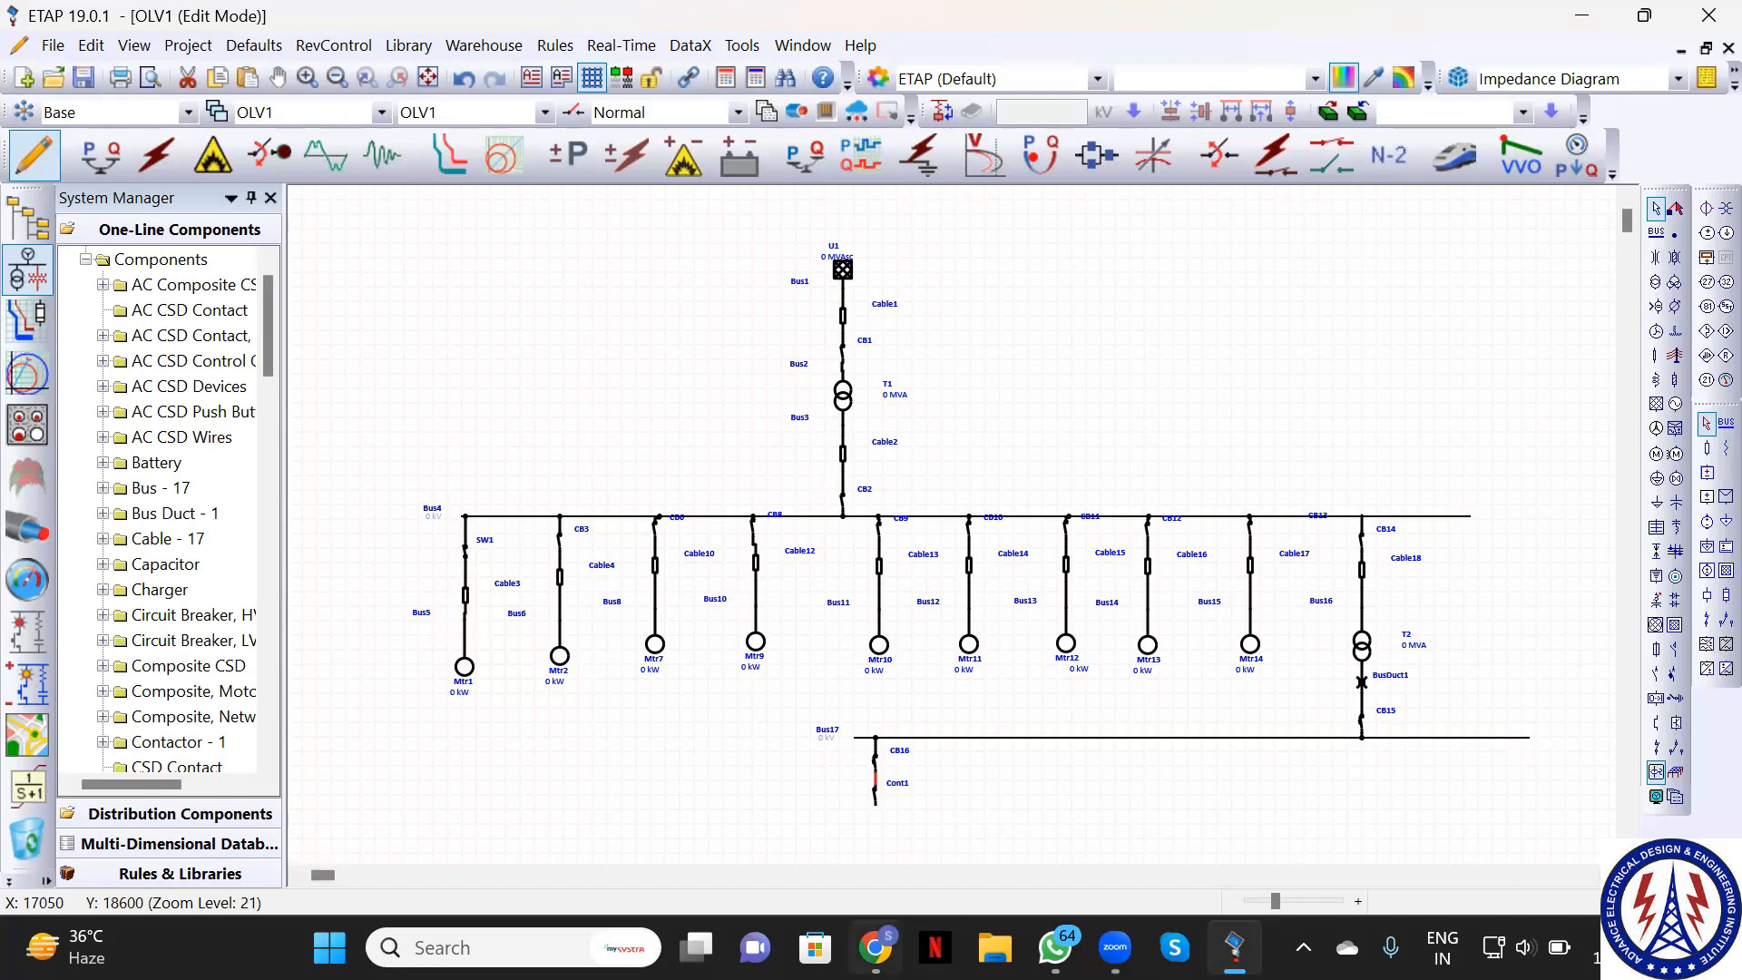
pyautogui.moveTo(875, 948)
pyautogui.moveTo(1027, 919)
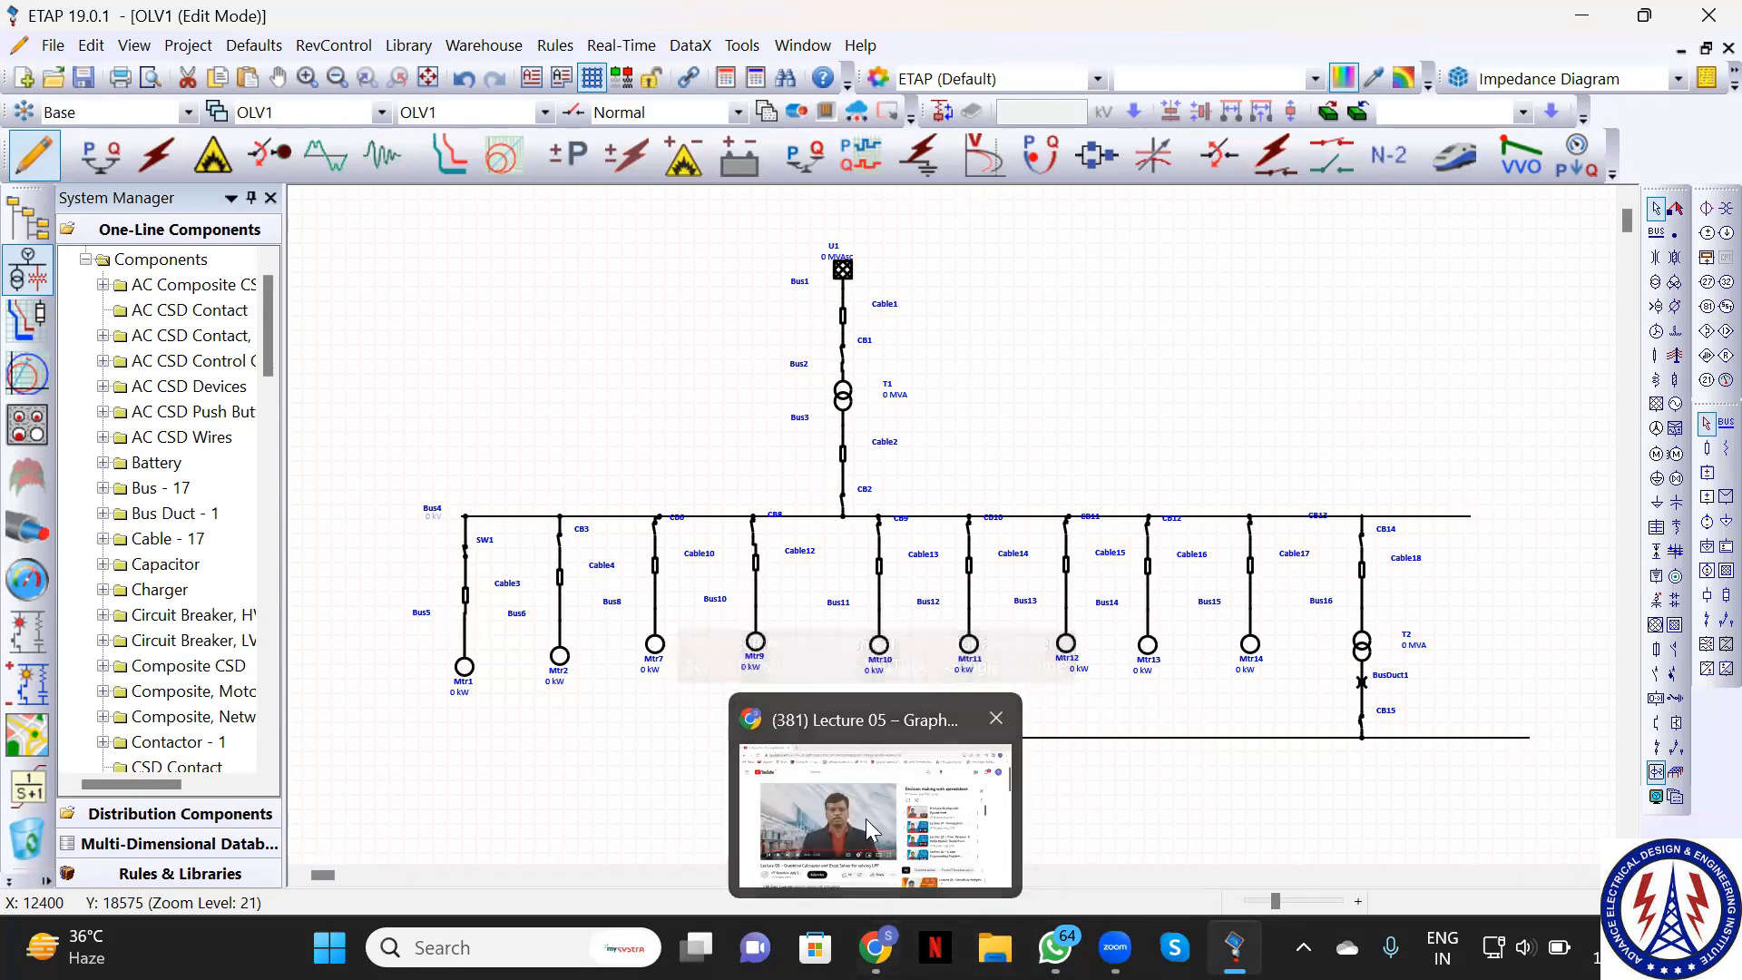
pyautogui.click(766, 733)
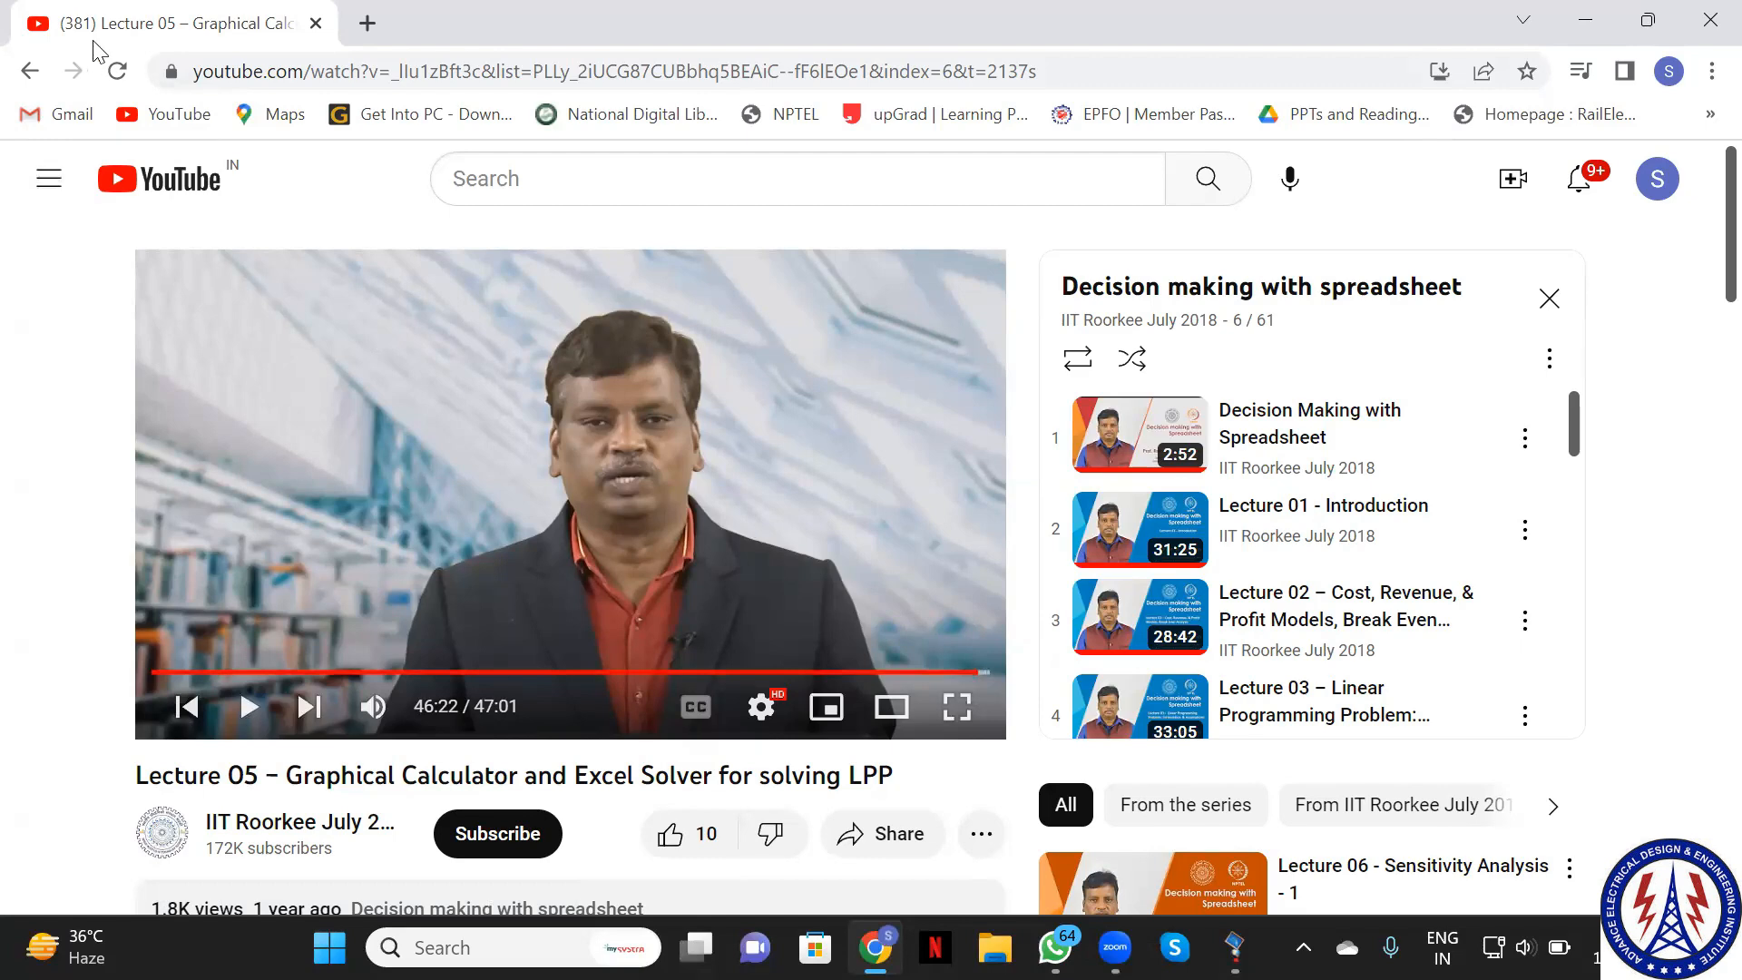
pyautogui.click(1586, 20)
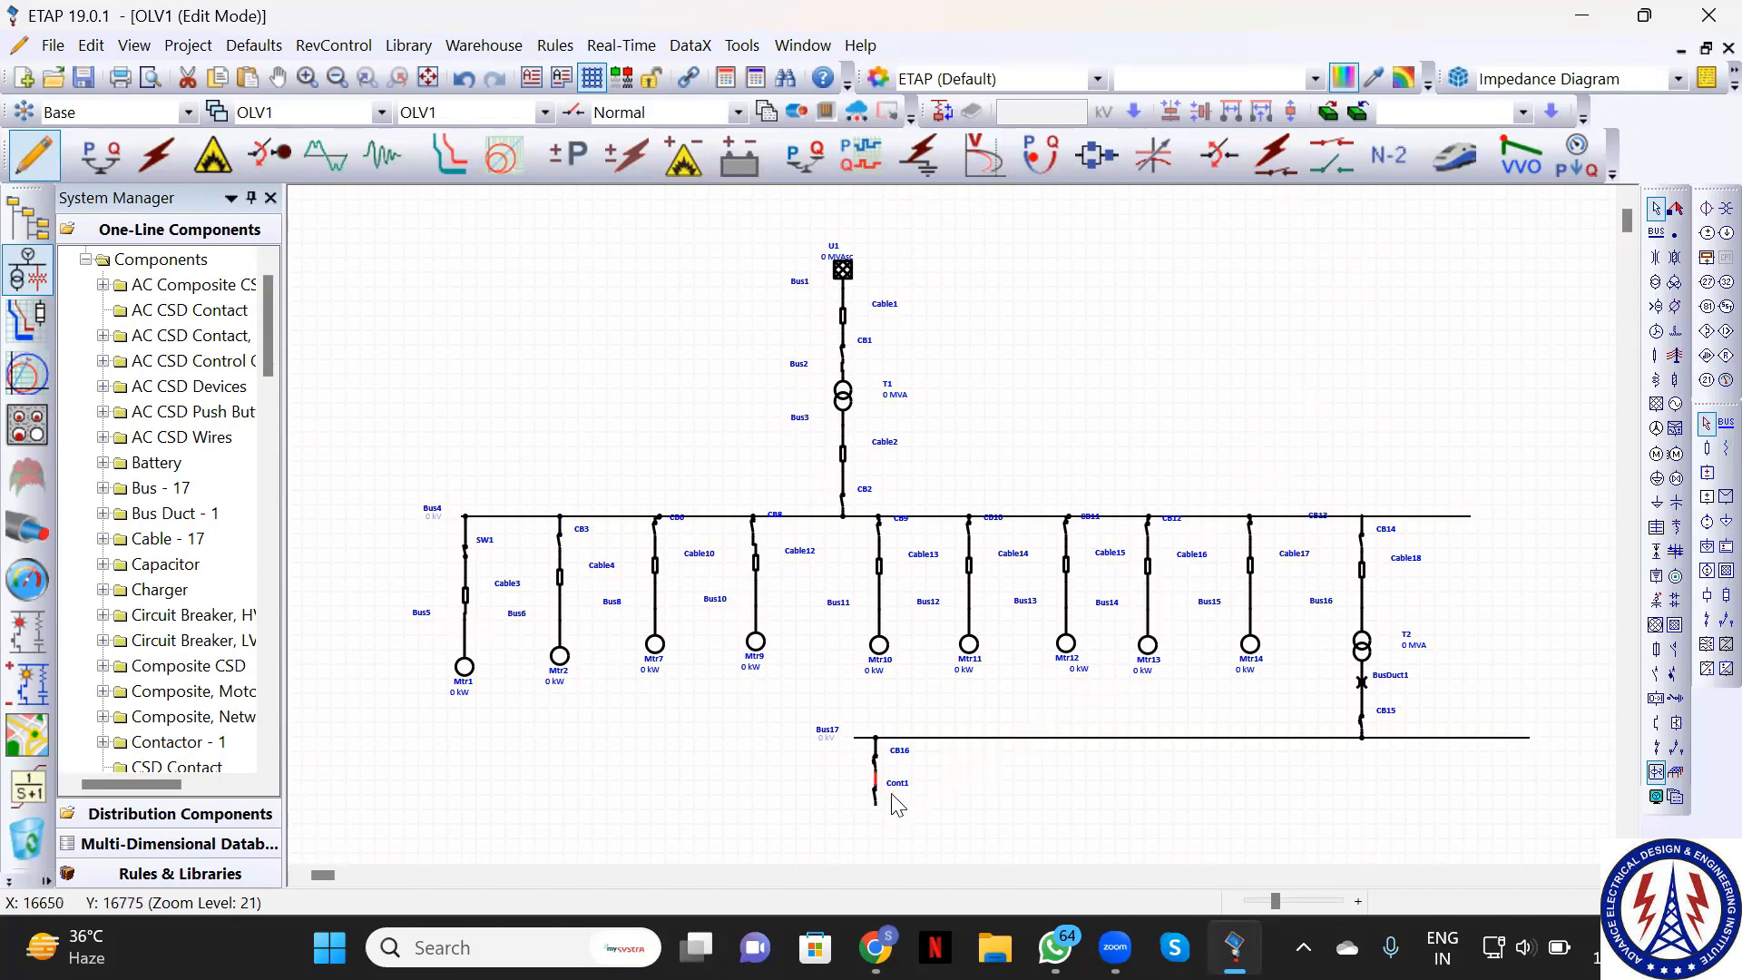
pyautogui.scroll(-1, 978, 792)
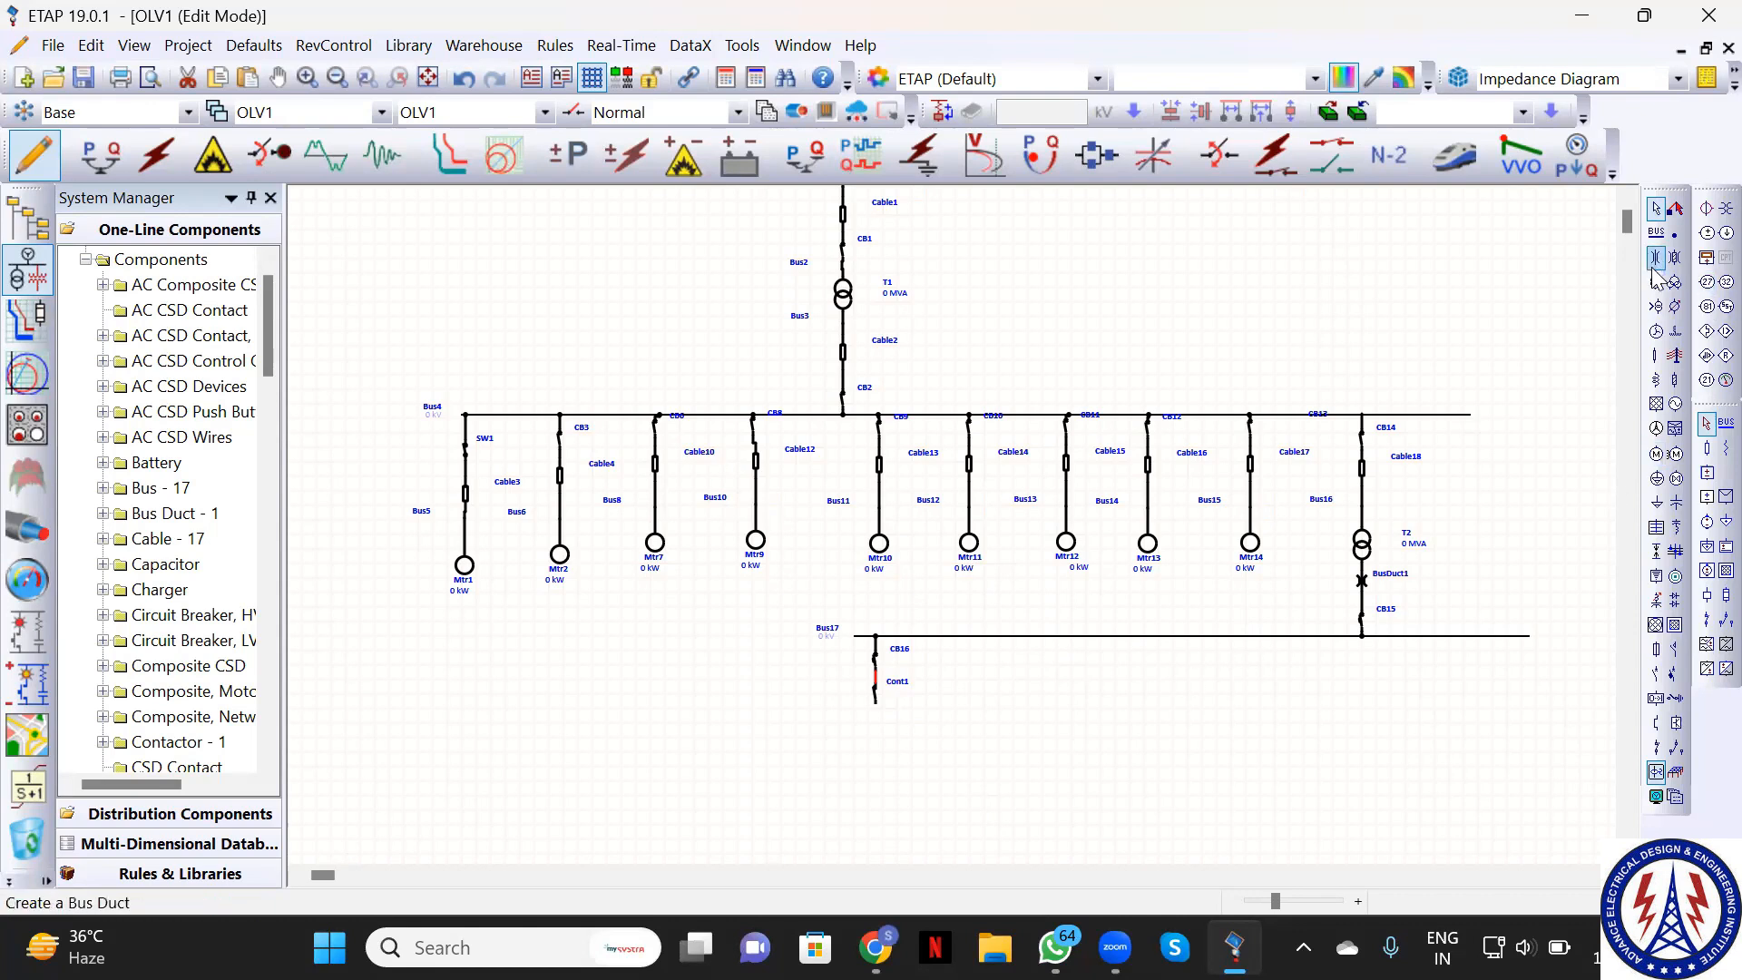
# Add Cable19 below Cont1 and induction motor Mtr15 at its end
pyautogui.click(1656, 355)
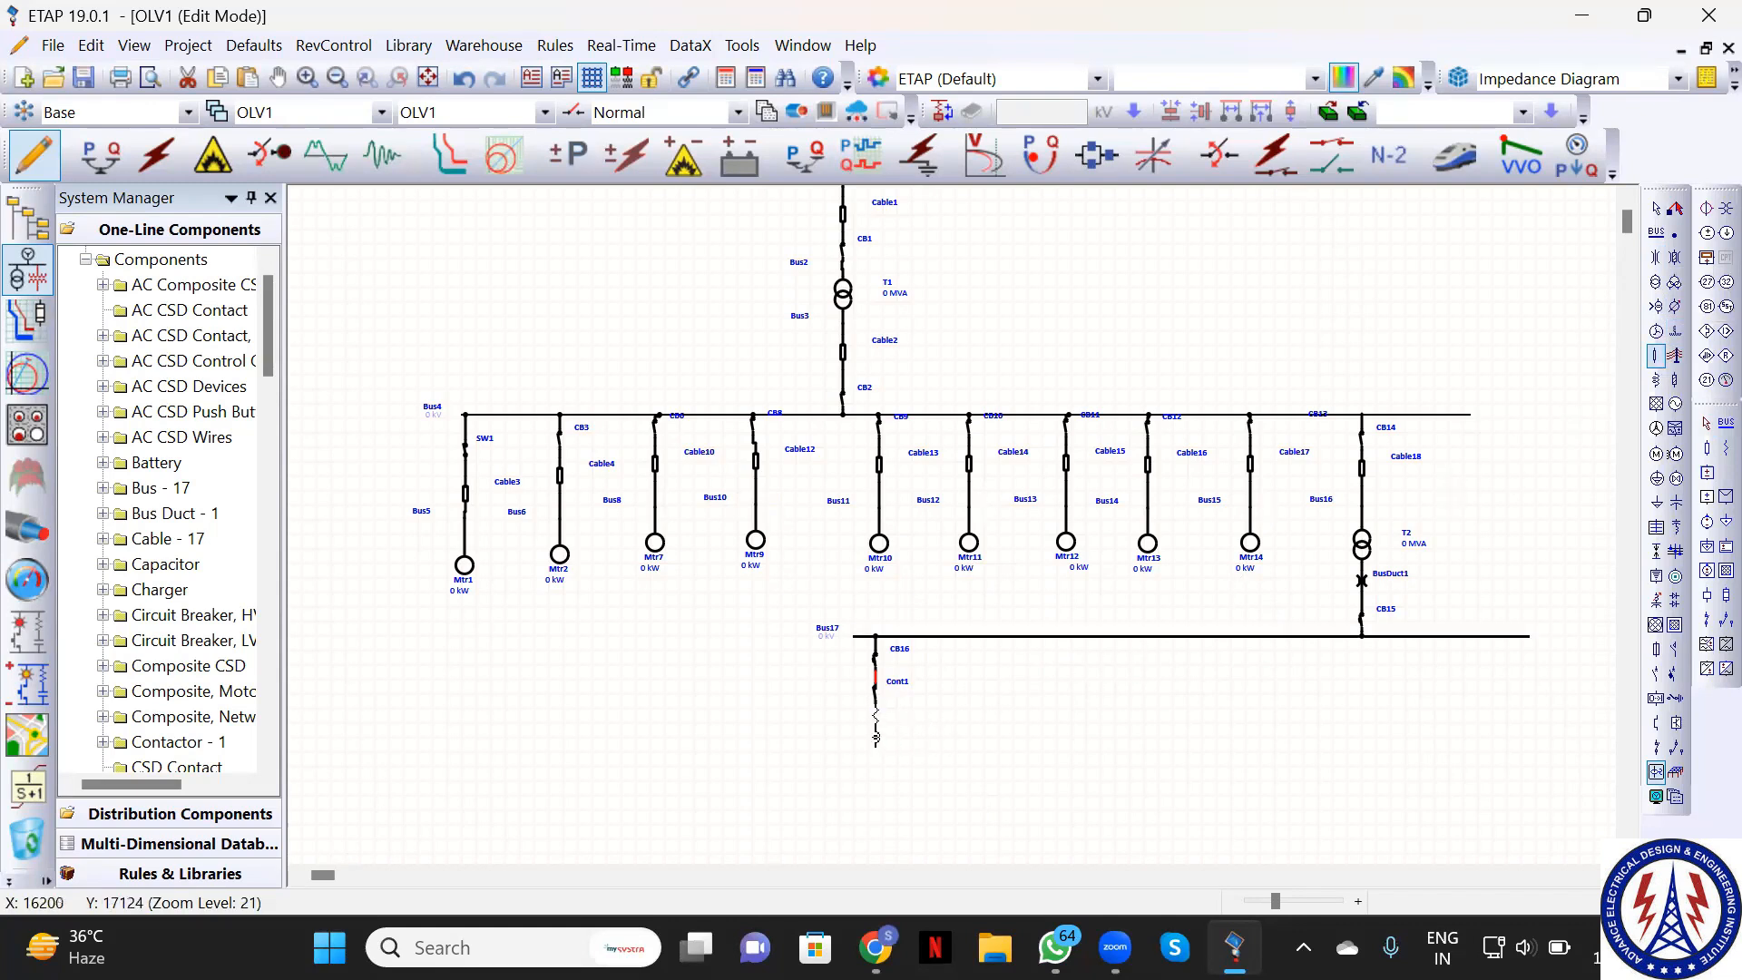
pyautogui.click(873, 751)
pyautogui.click(1657, 465)
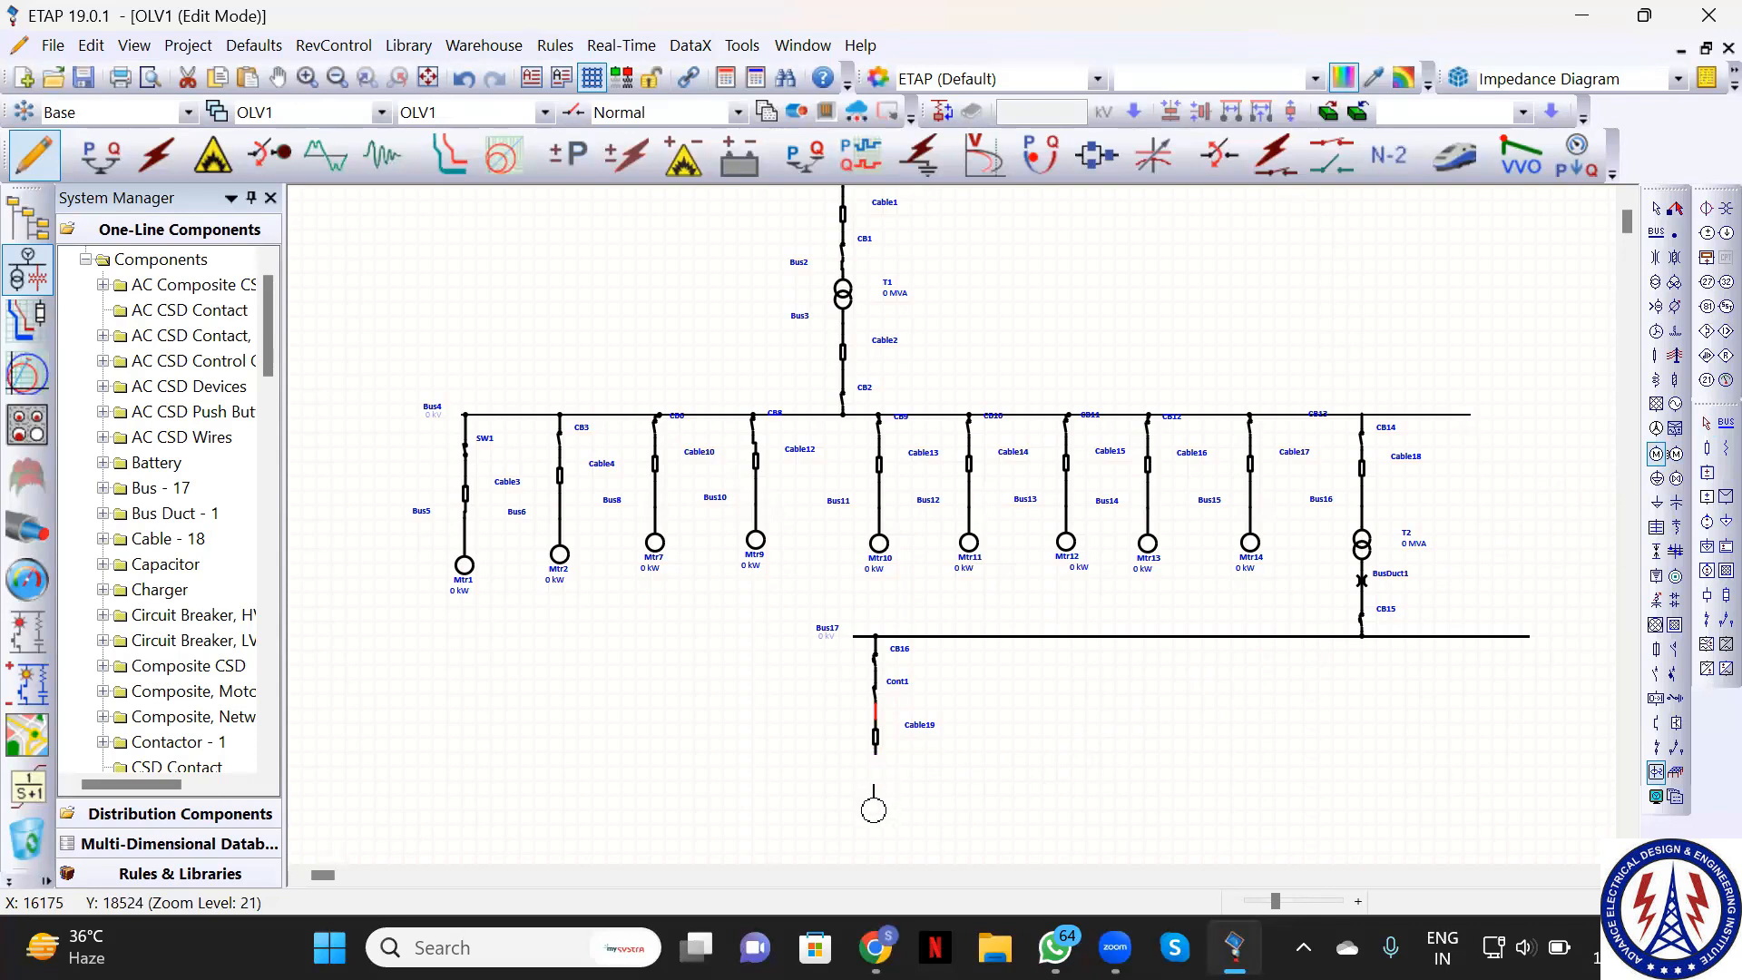
pyautogui.click(876, 795)
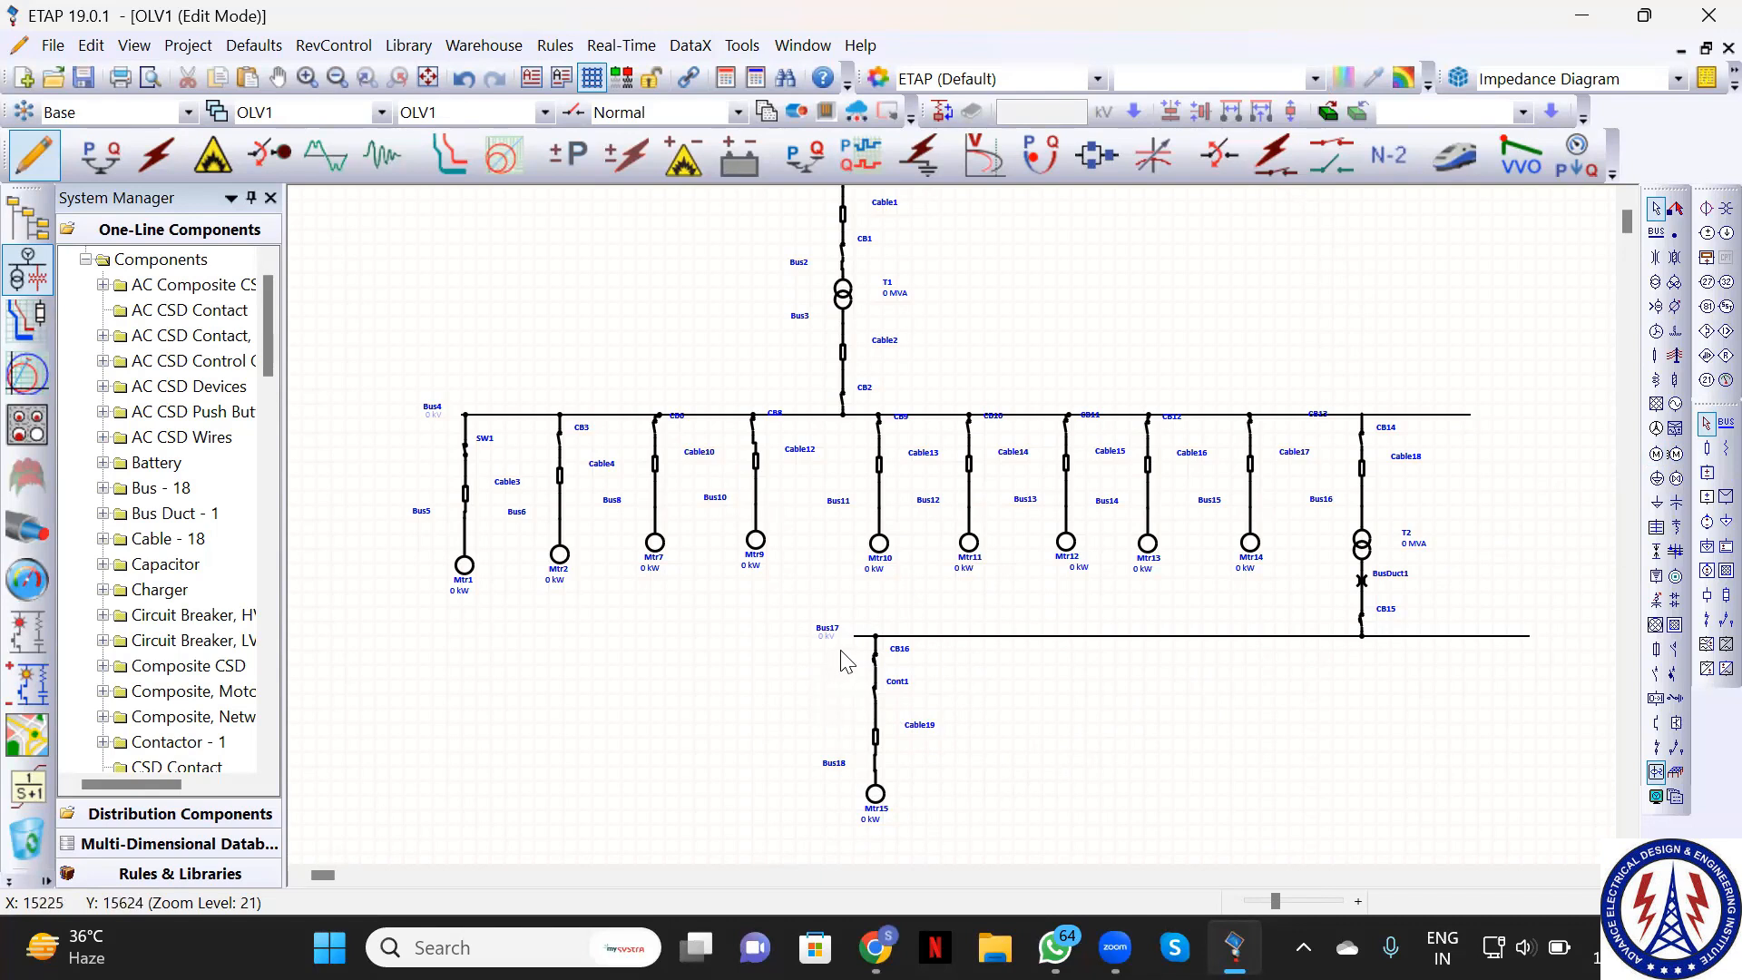
# Copy the CB16–Cont1–Cable19–Mtr15 branch and paste it onto Bus17 as the Mtr17 feeder
pyautogui.moveTo(844, 661); pyautogui.dragTo(894, 808)
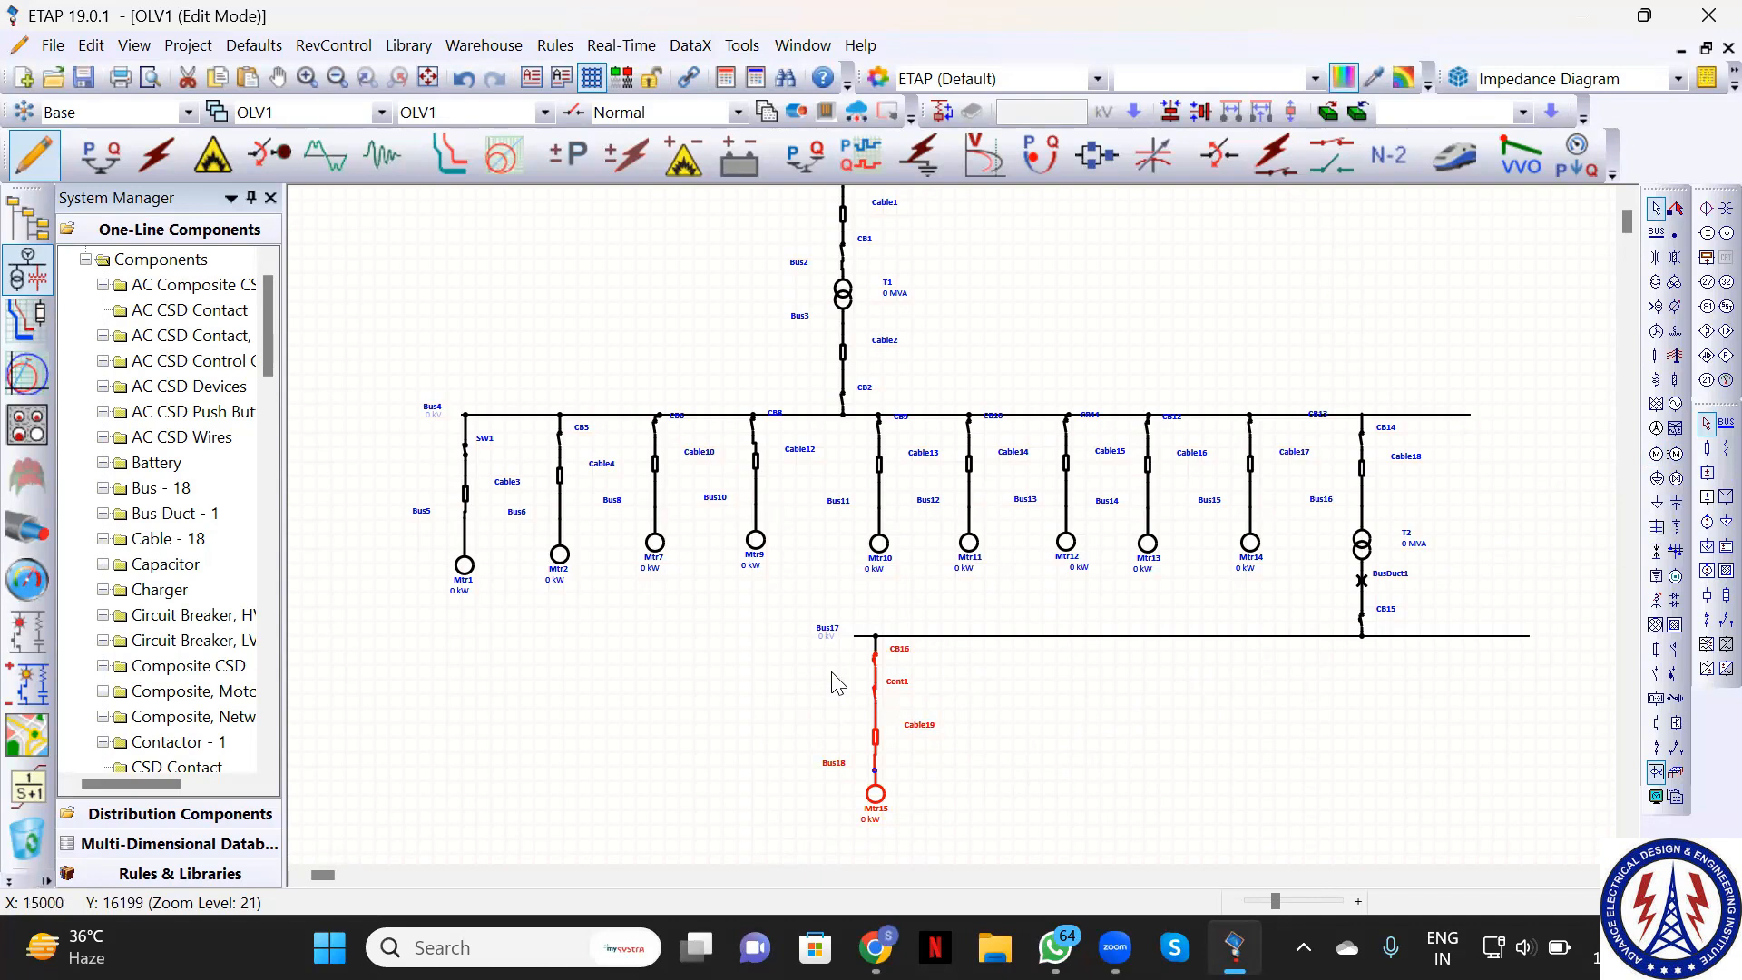
pyautogui.hotkey('ctrl', 'c')
pyautogui.hotkey('ctrl', 'v')
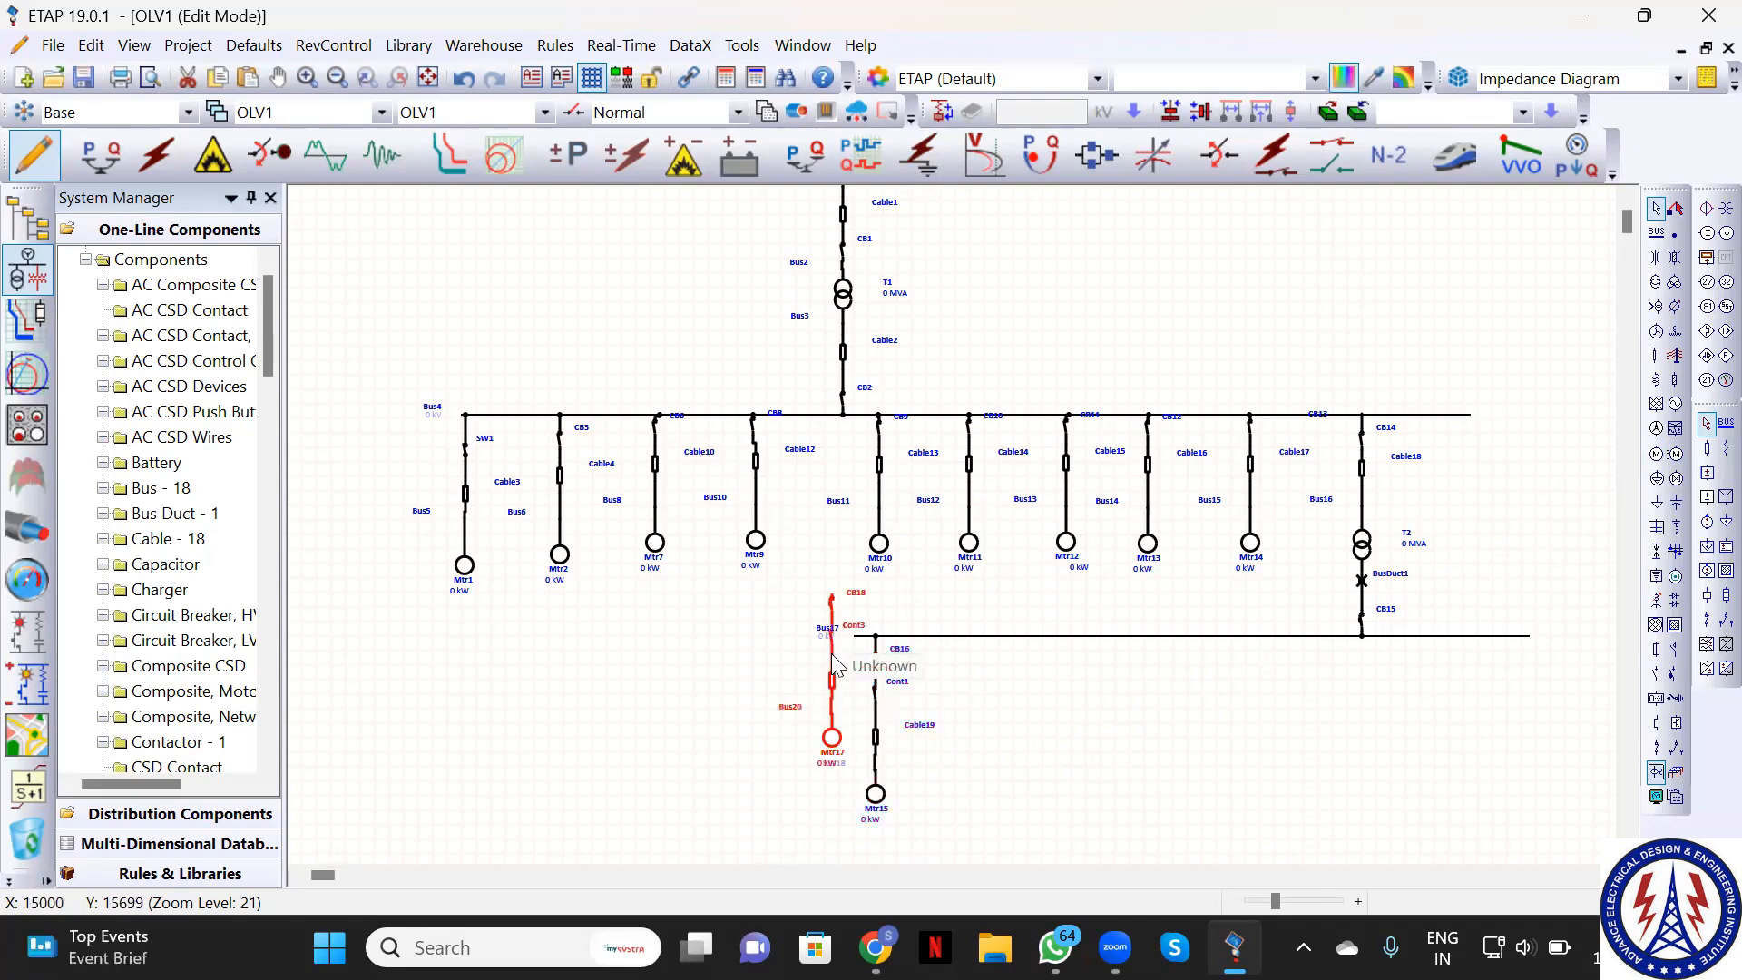
pyautogui.moveTo(832, 667); pyautogui.dragTo(939, 708)
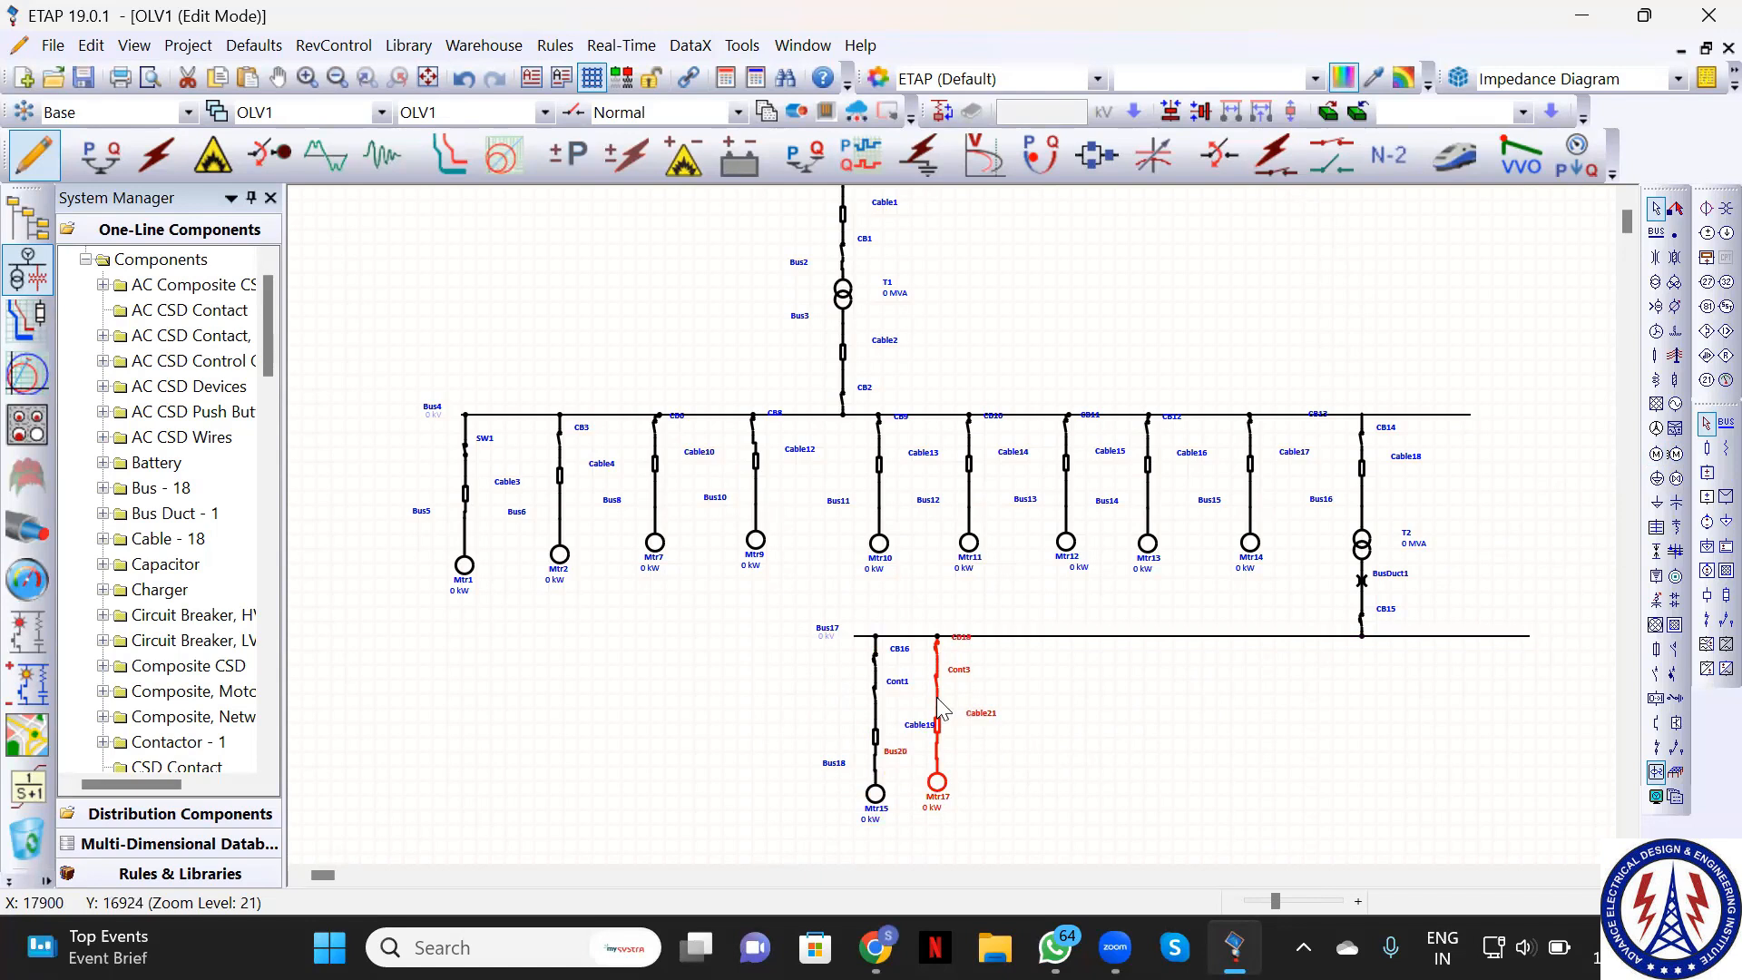
pyautogui.click(1016, 731)
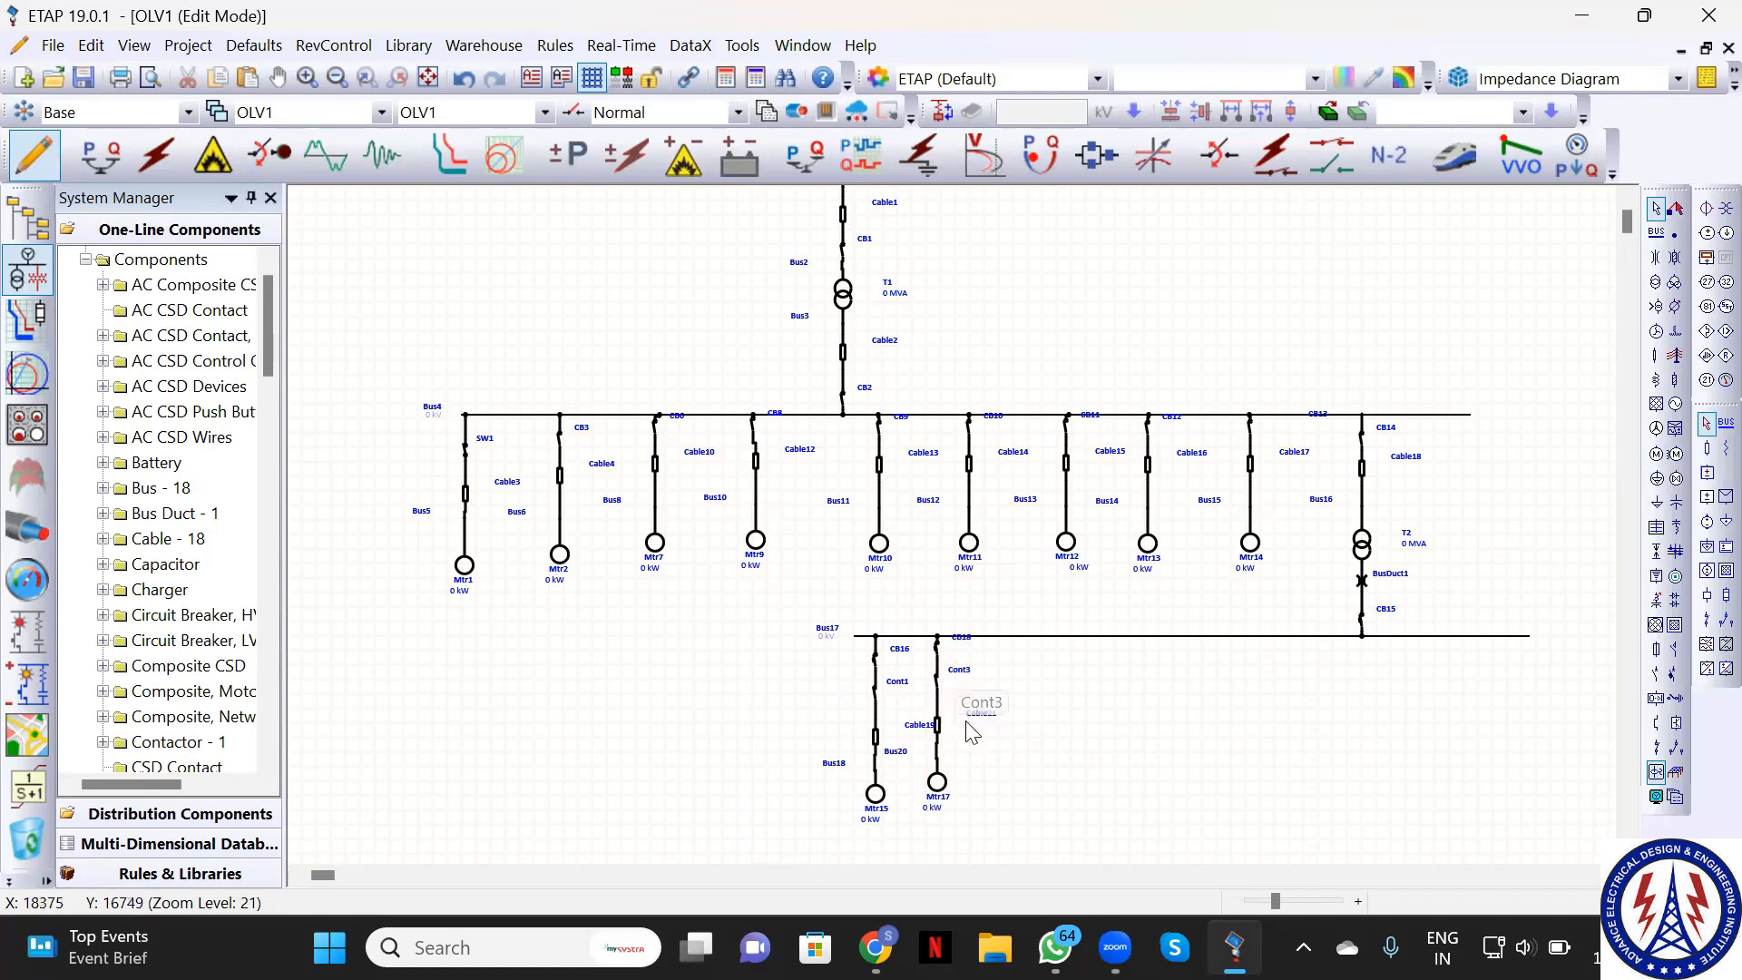
# Paste two more motor branch copies onto Bus17 for Mtr18 and Mtr19
pyautogui.hotkey('ctrl', 'v')
pyautogui.moveTo(962, 704); pyautogui.dragTo(1010, 718)
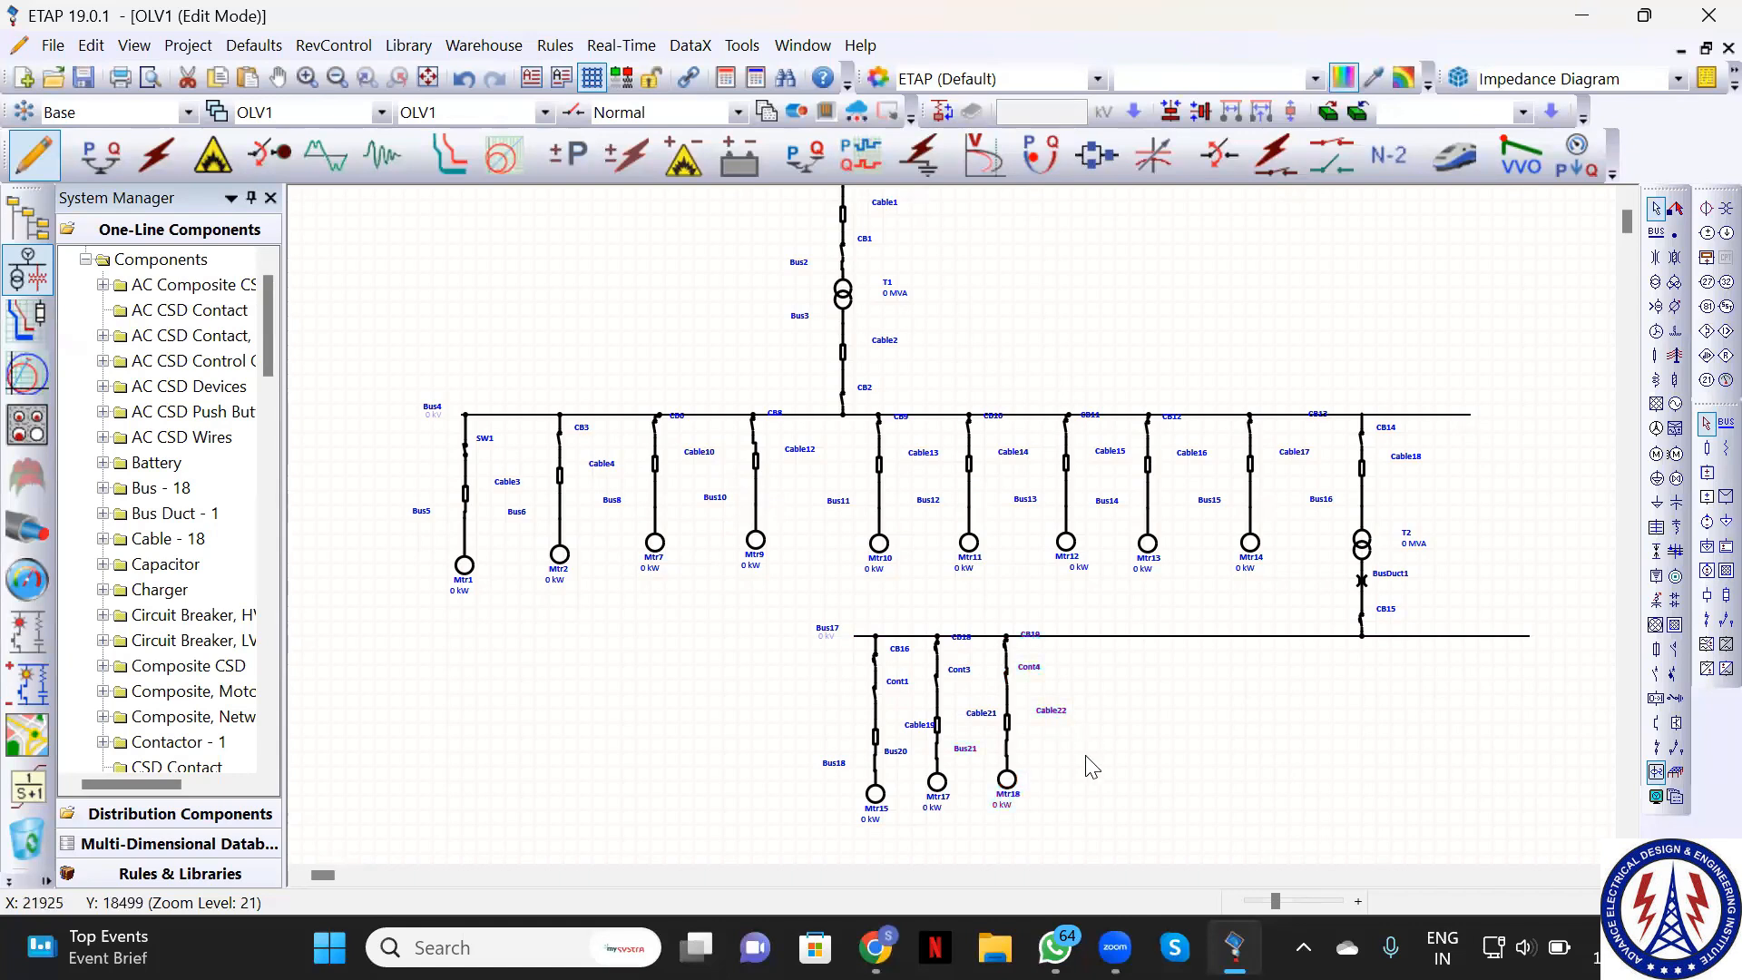
pyautogui.hotkey('ctrl', 'v')
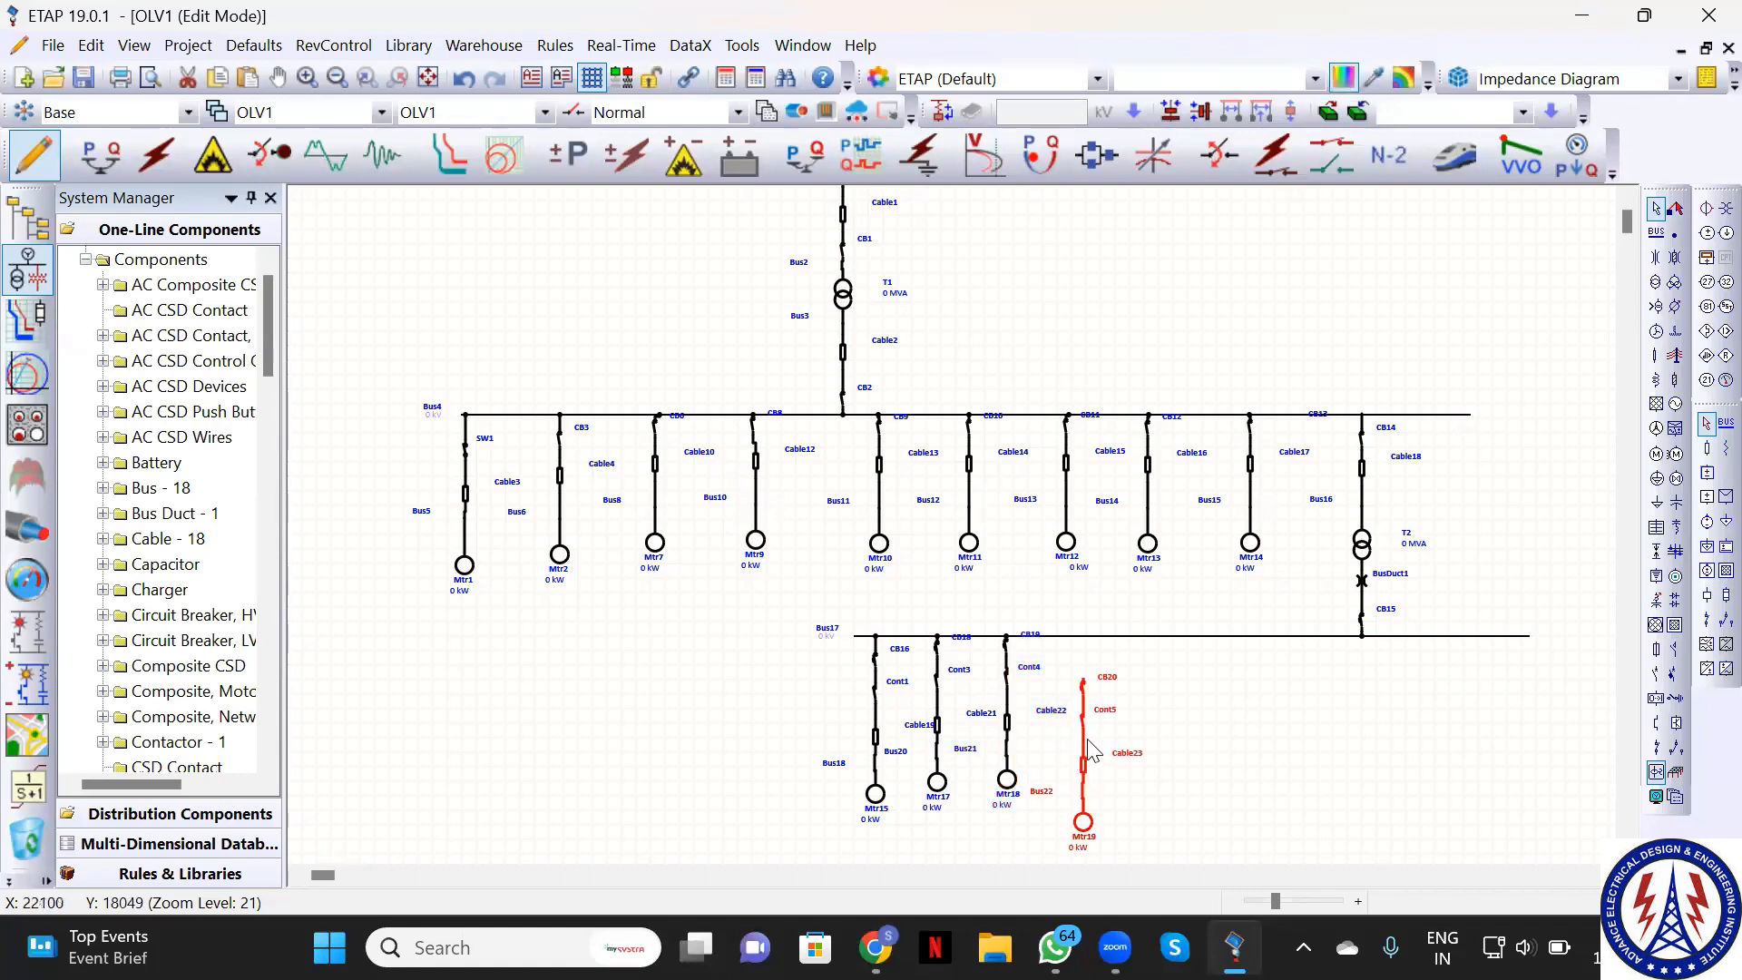
pyautogui.moveTo(1089, 745); pyautogui.dragTo(1089, 713)
pyautogui.click(1137, 772)
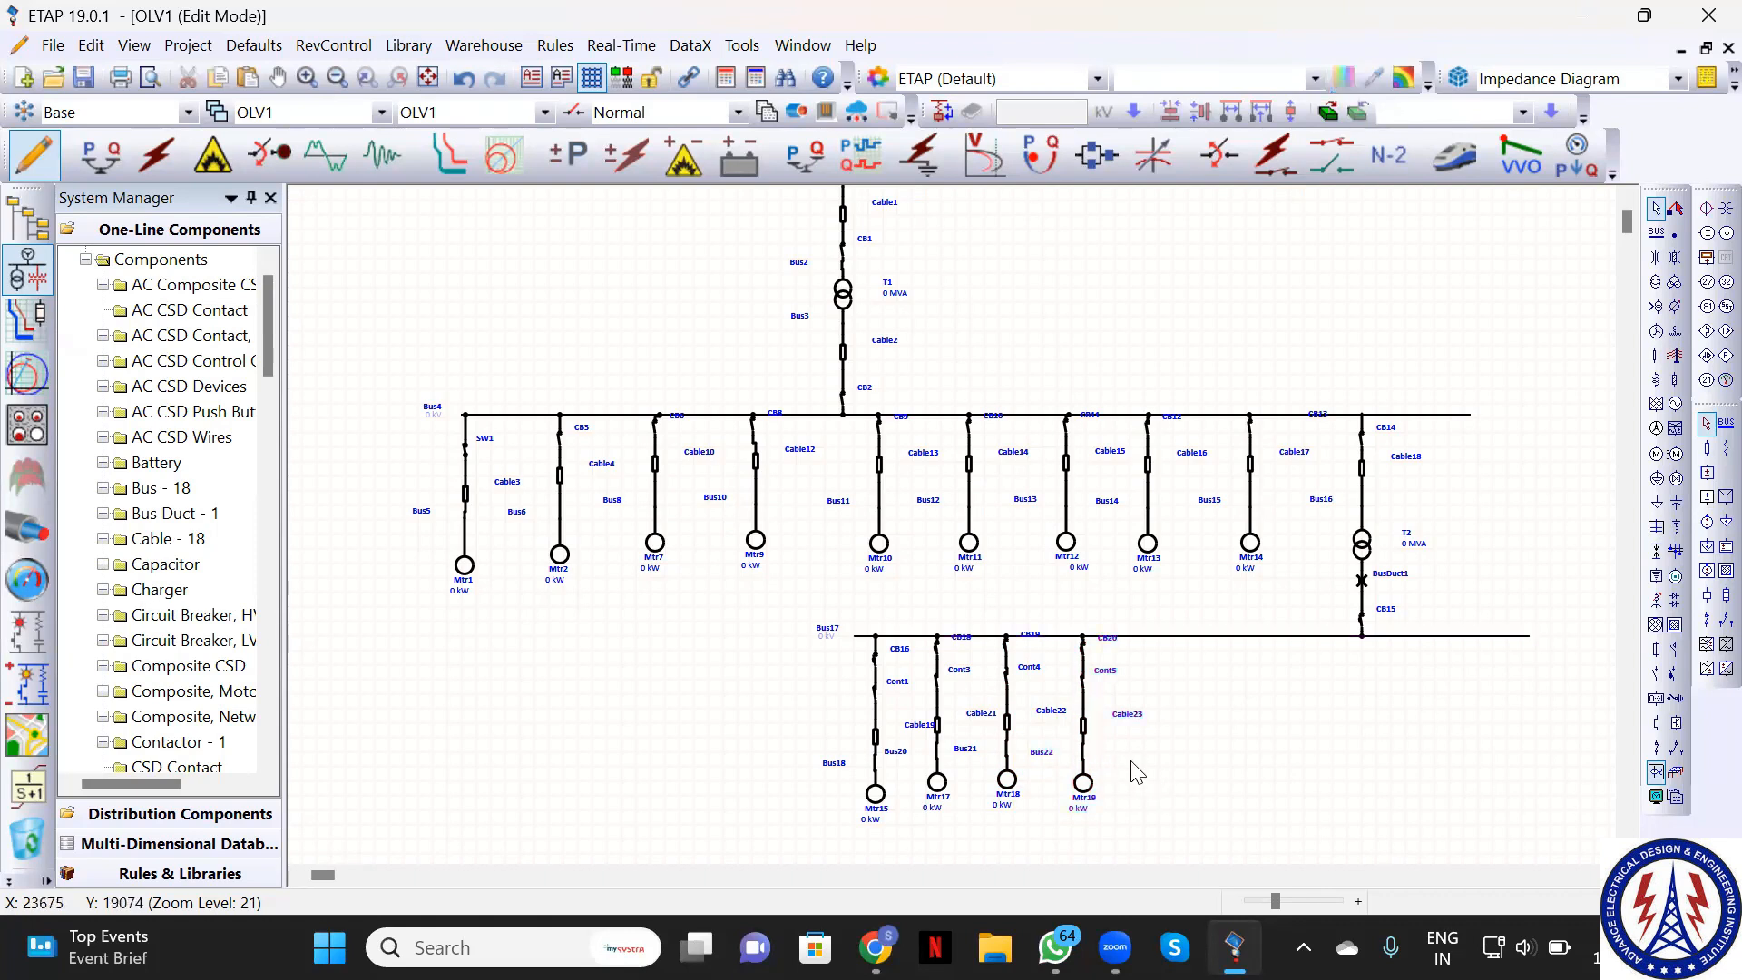
# Attach two more motor branch copies to Bus17 for Mtr20 and Mtr21
pyautogui.hotkey('ctrl', 'v')
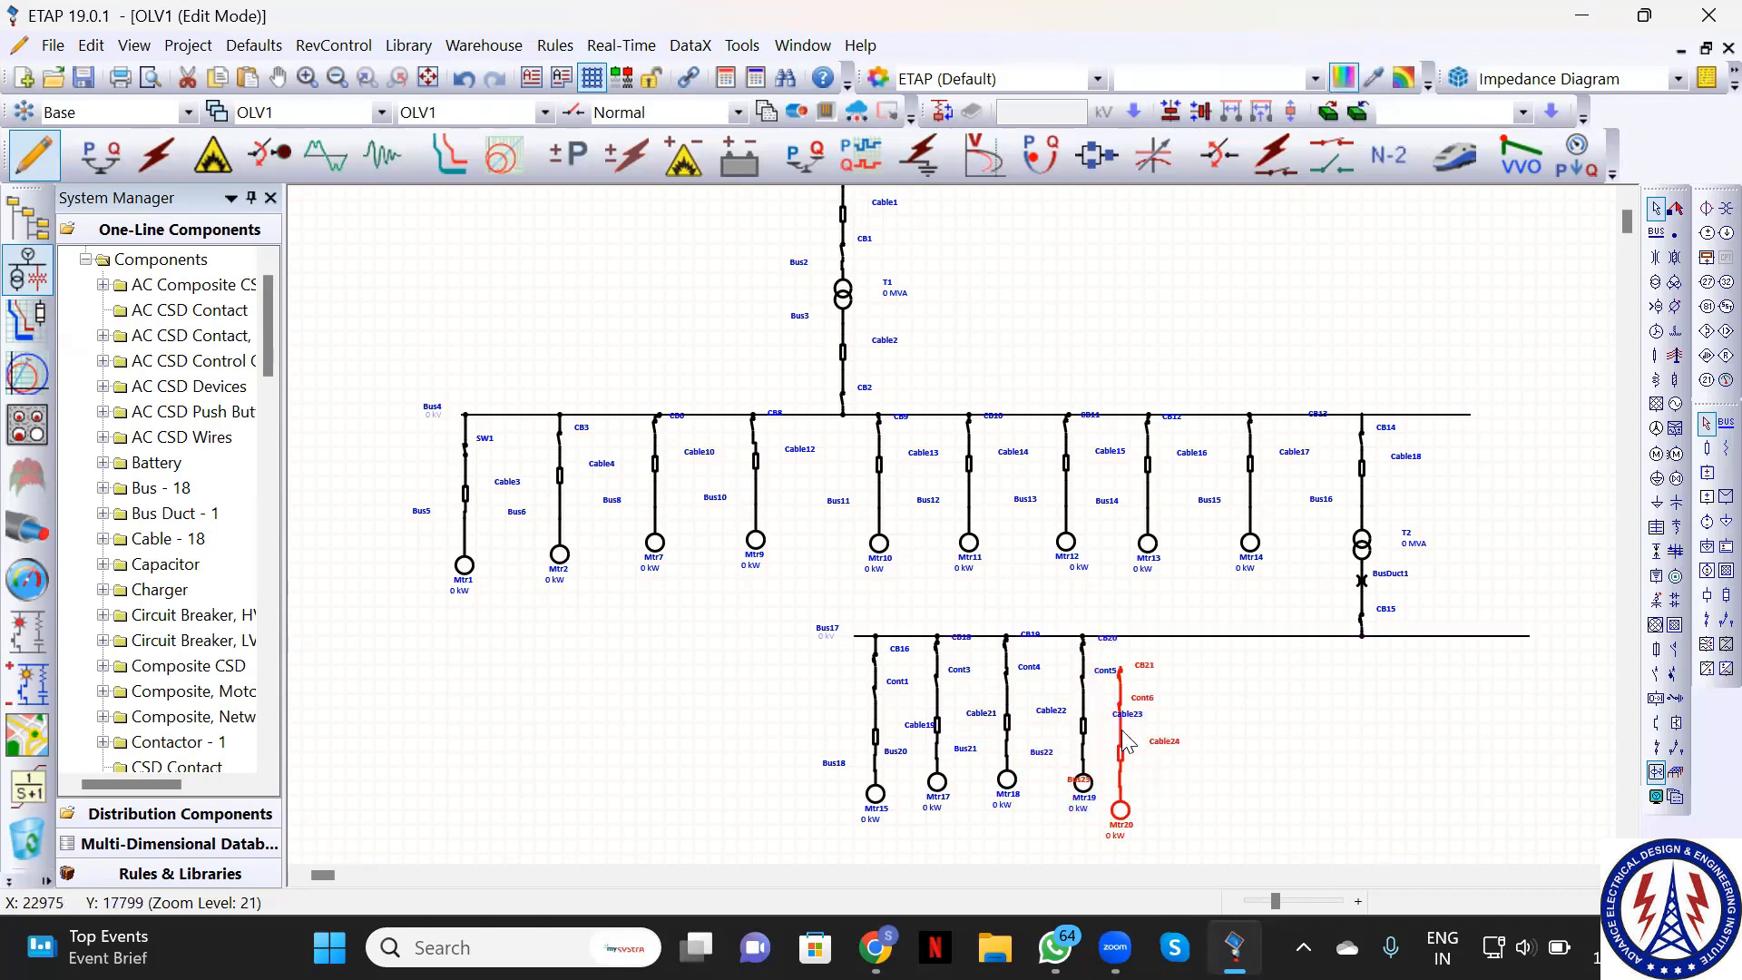
pyautogui.moveTo(1125, 741); pyautogui.dragTo(1177, 711)
pyautogui.click(1258, 786)
pyautogui.hotkey('ctrl', 'v')
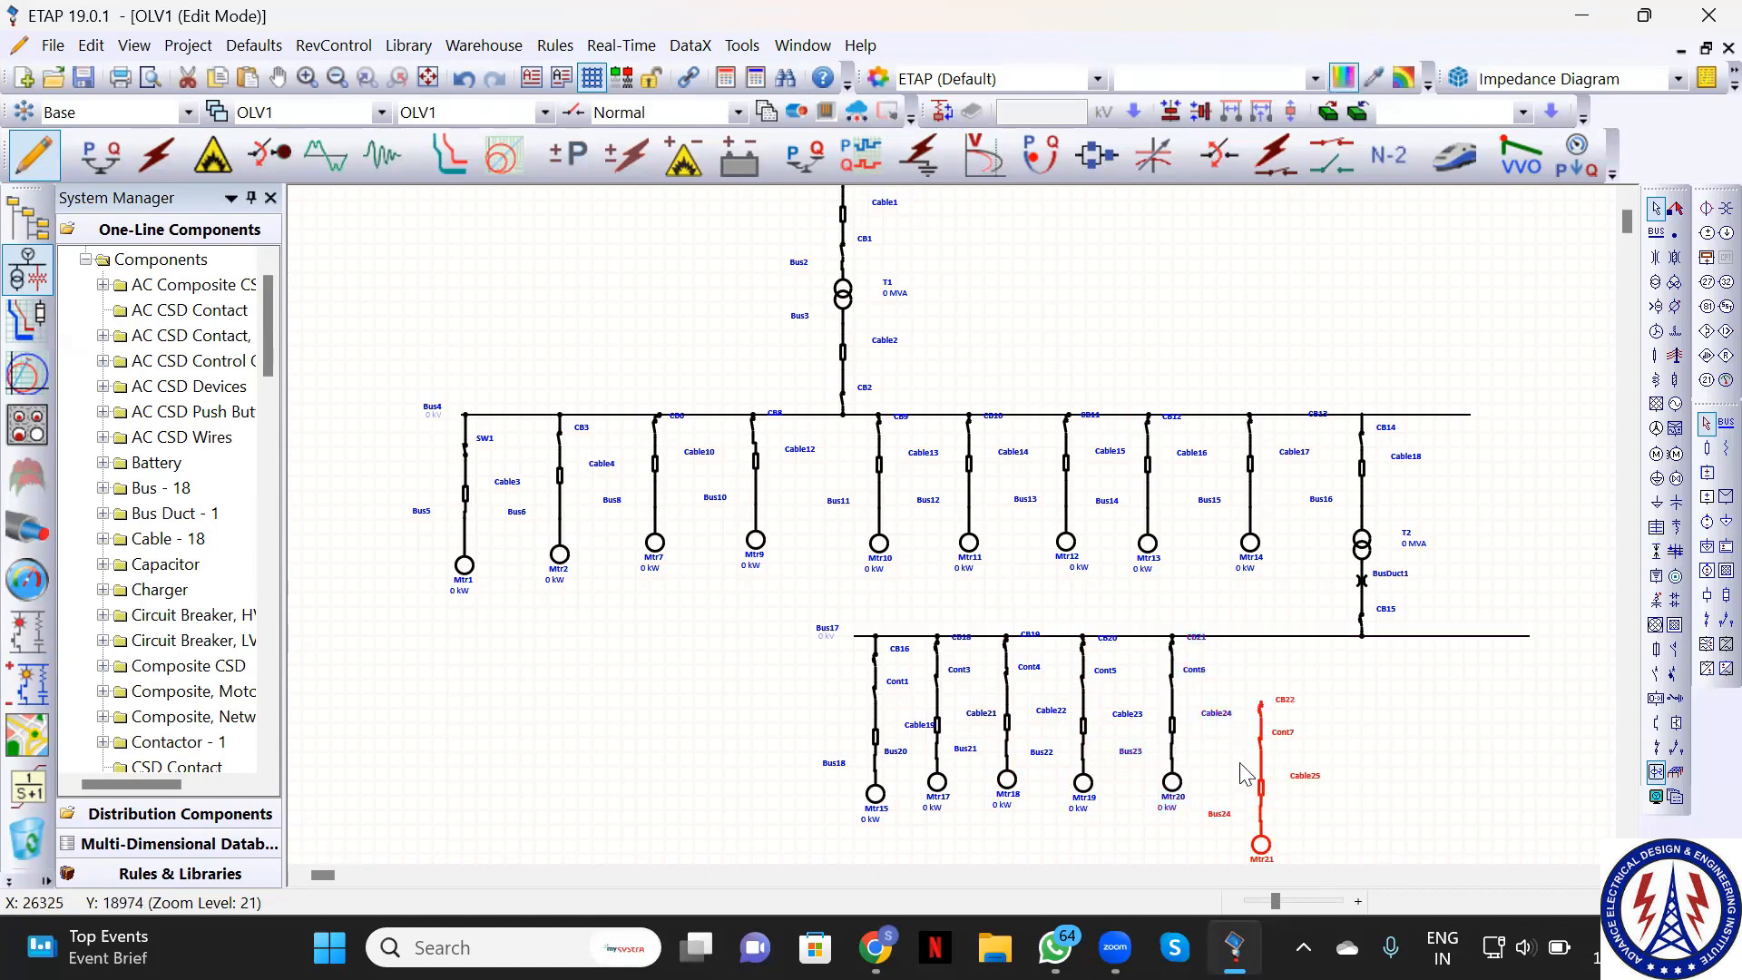
pyautogui.moveTo(1262, 786); pyautogui.dragTo(1261, 723)
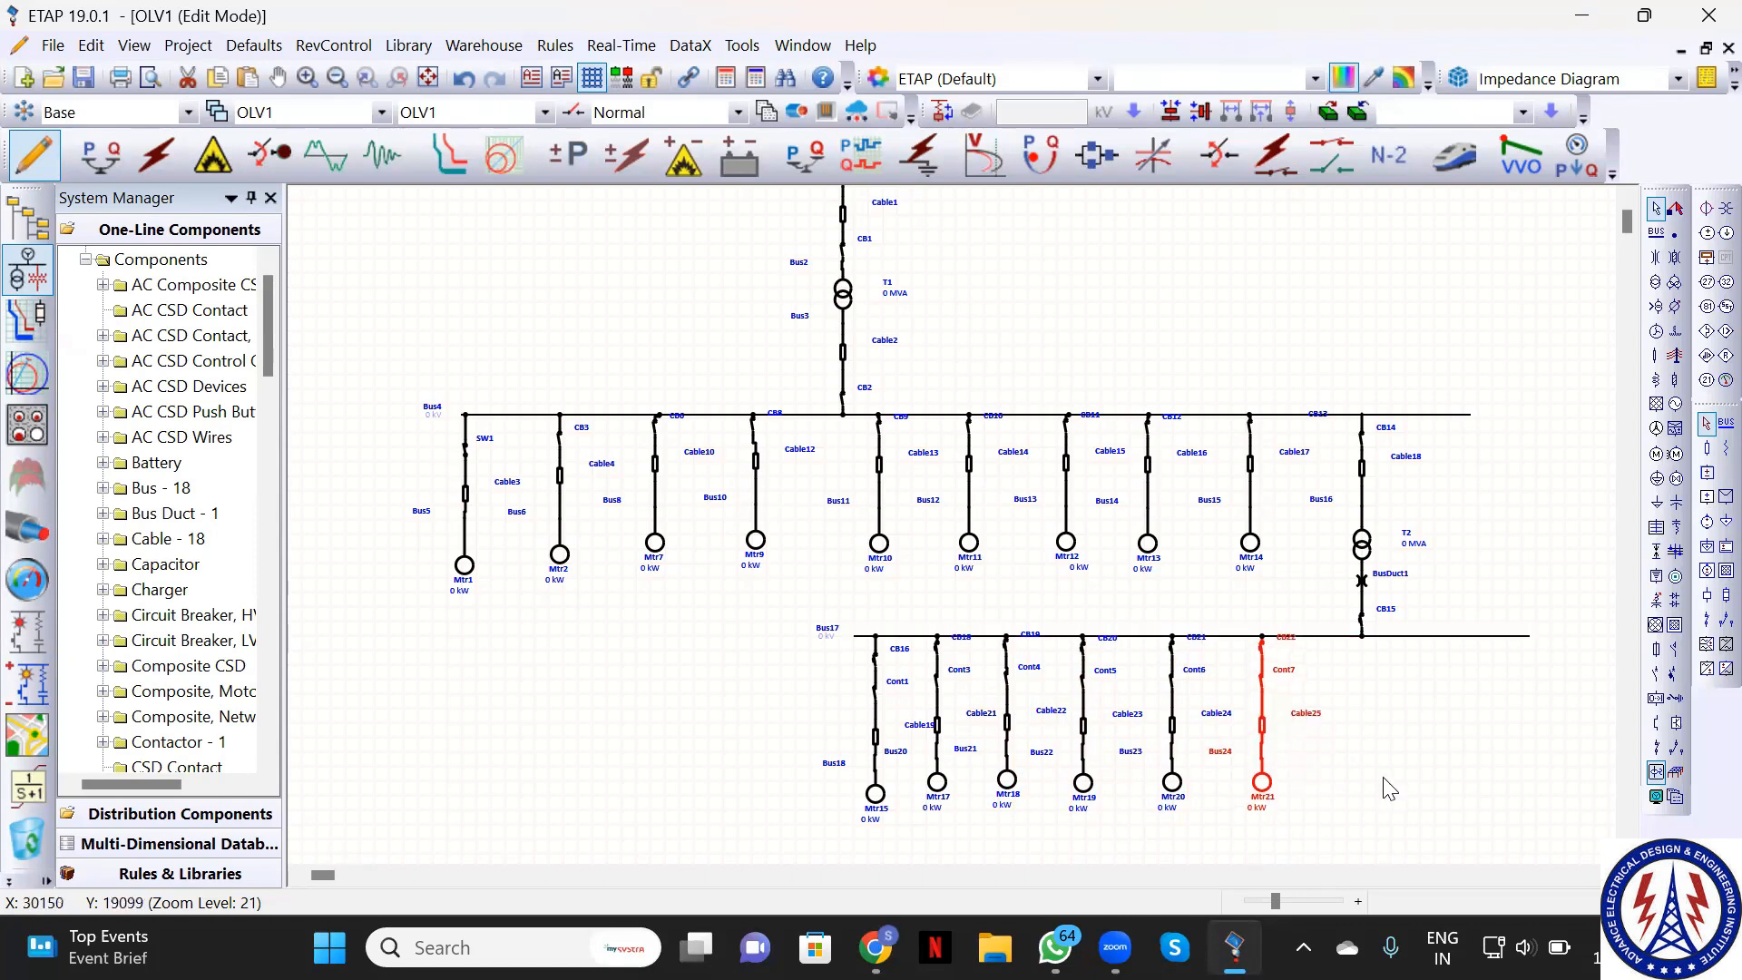
pyautogui.click(1390, 787)
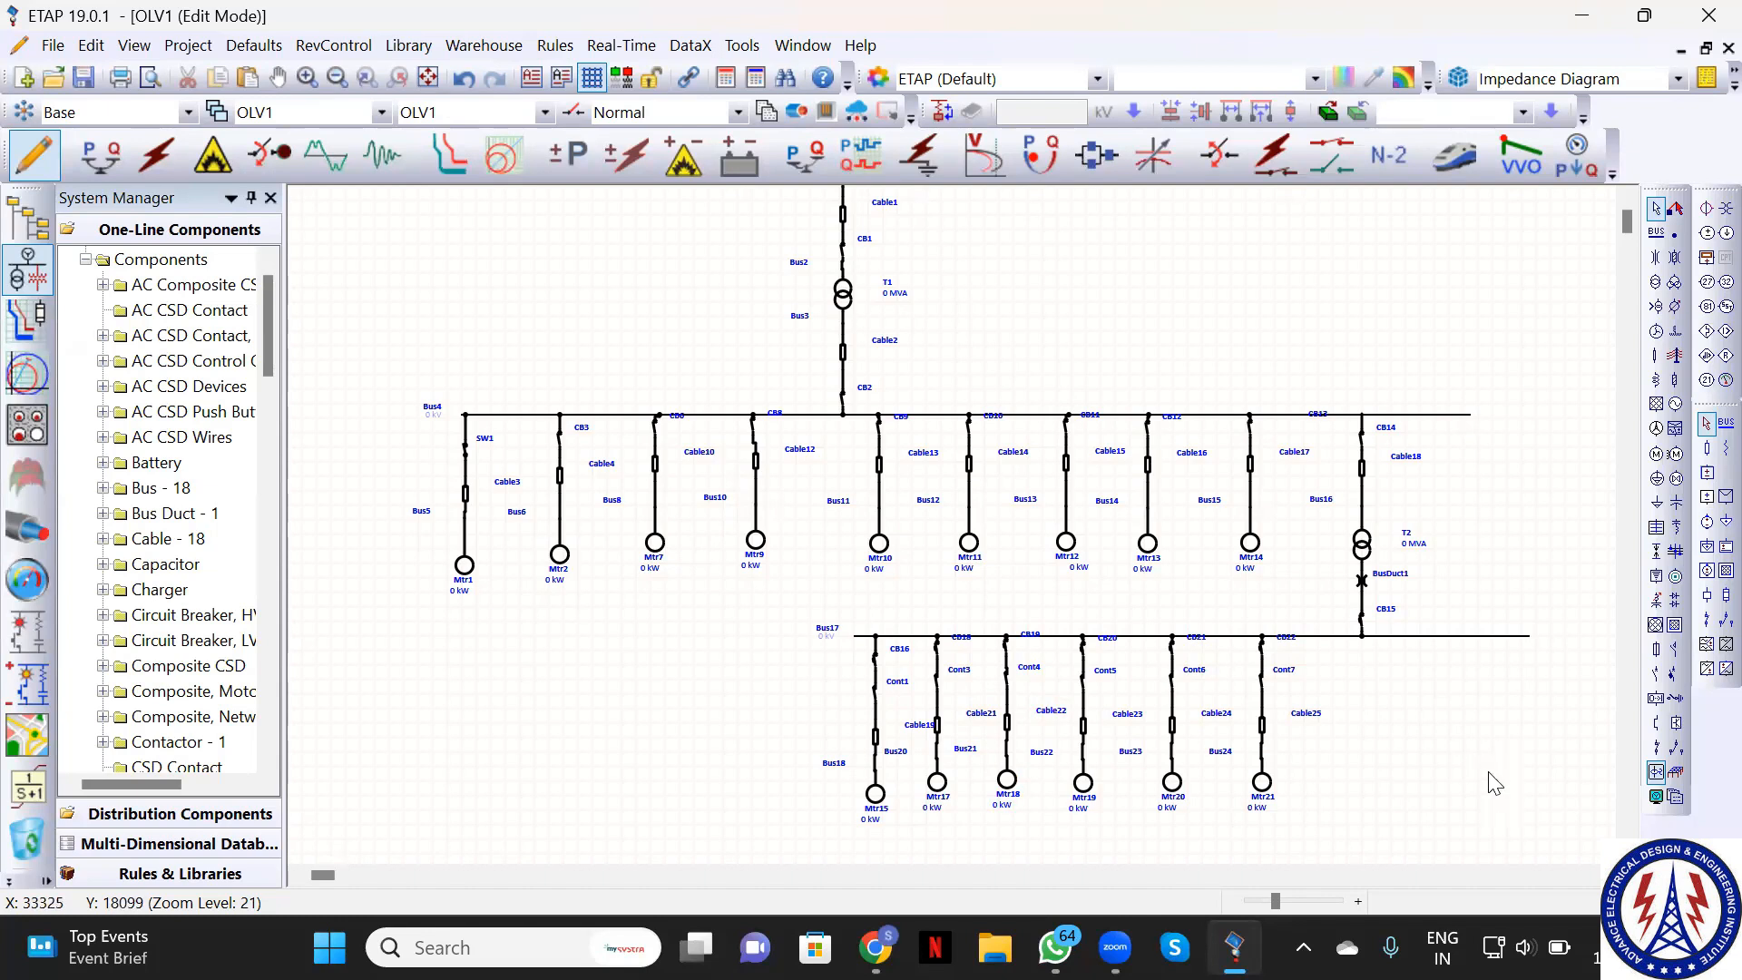
pyautogui.click(1659, 675)
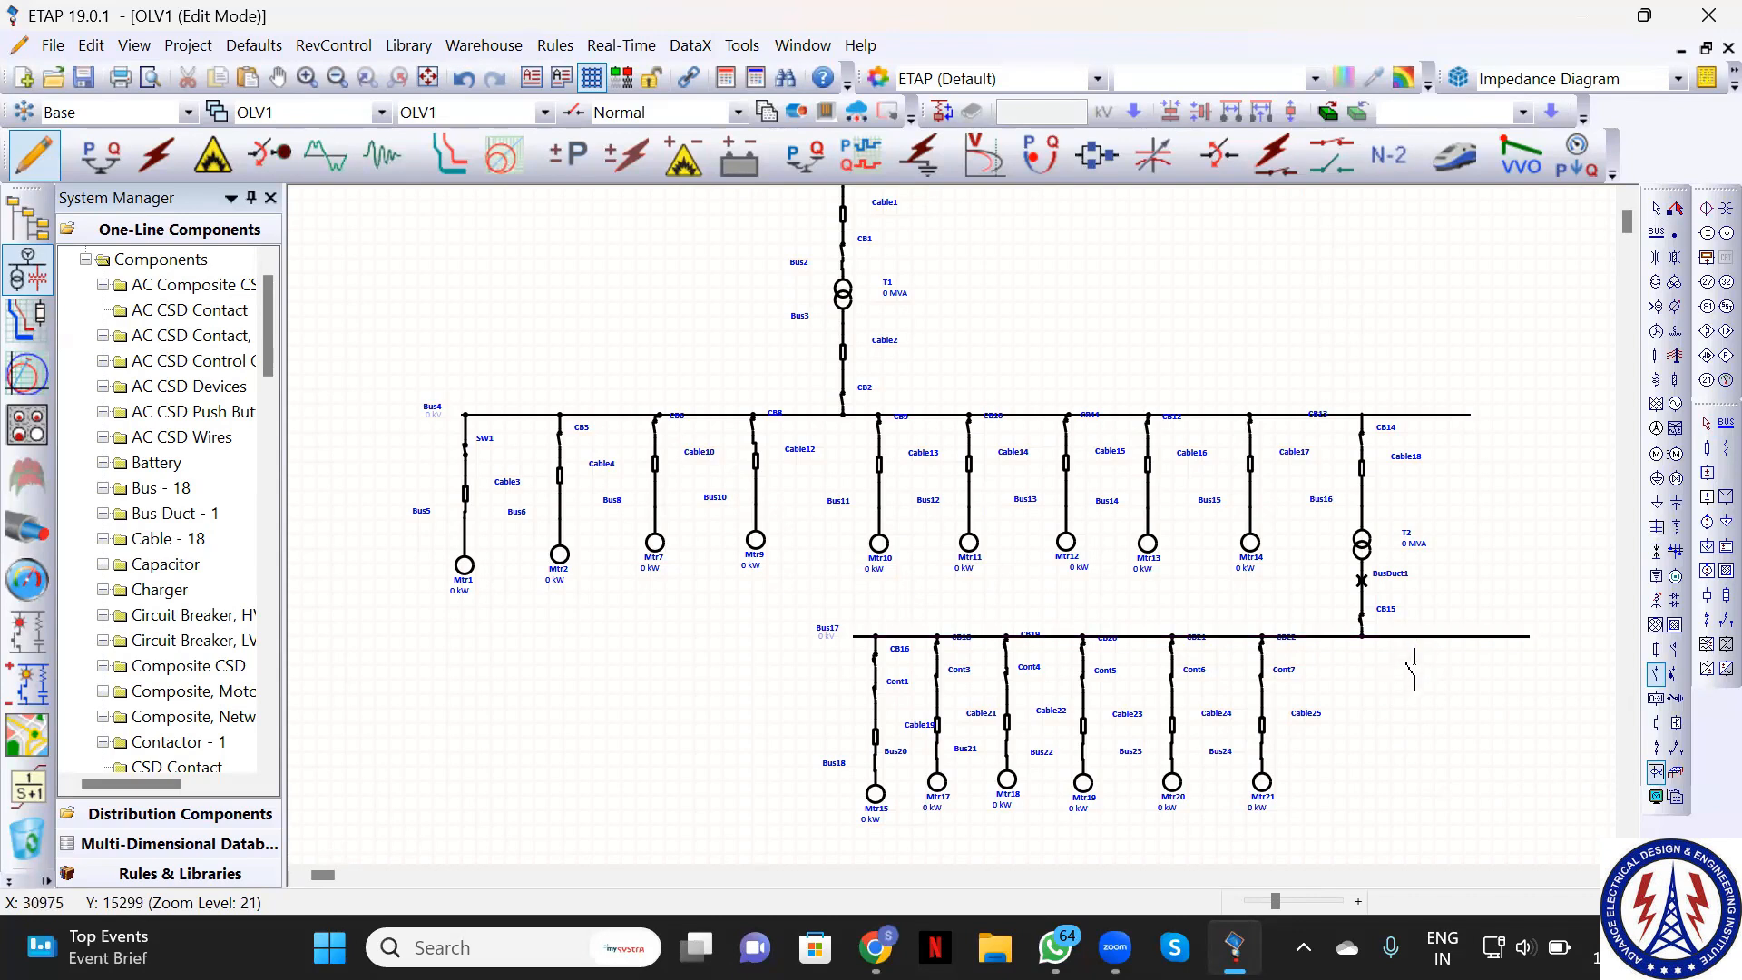
# Place breaker CB23 at Bus17's right end and save the one-line diagram project
pyautogui.click(1414, 658)
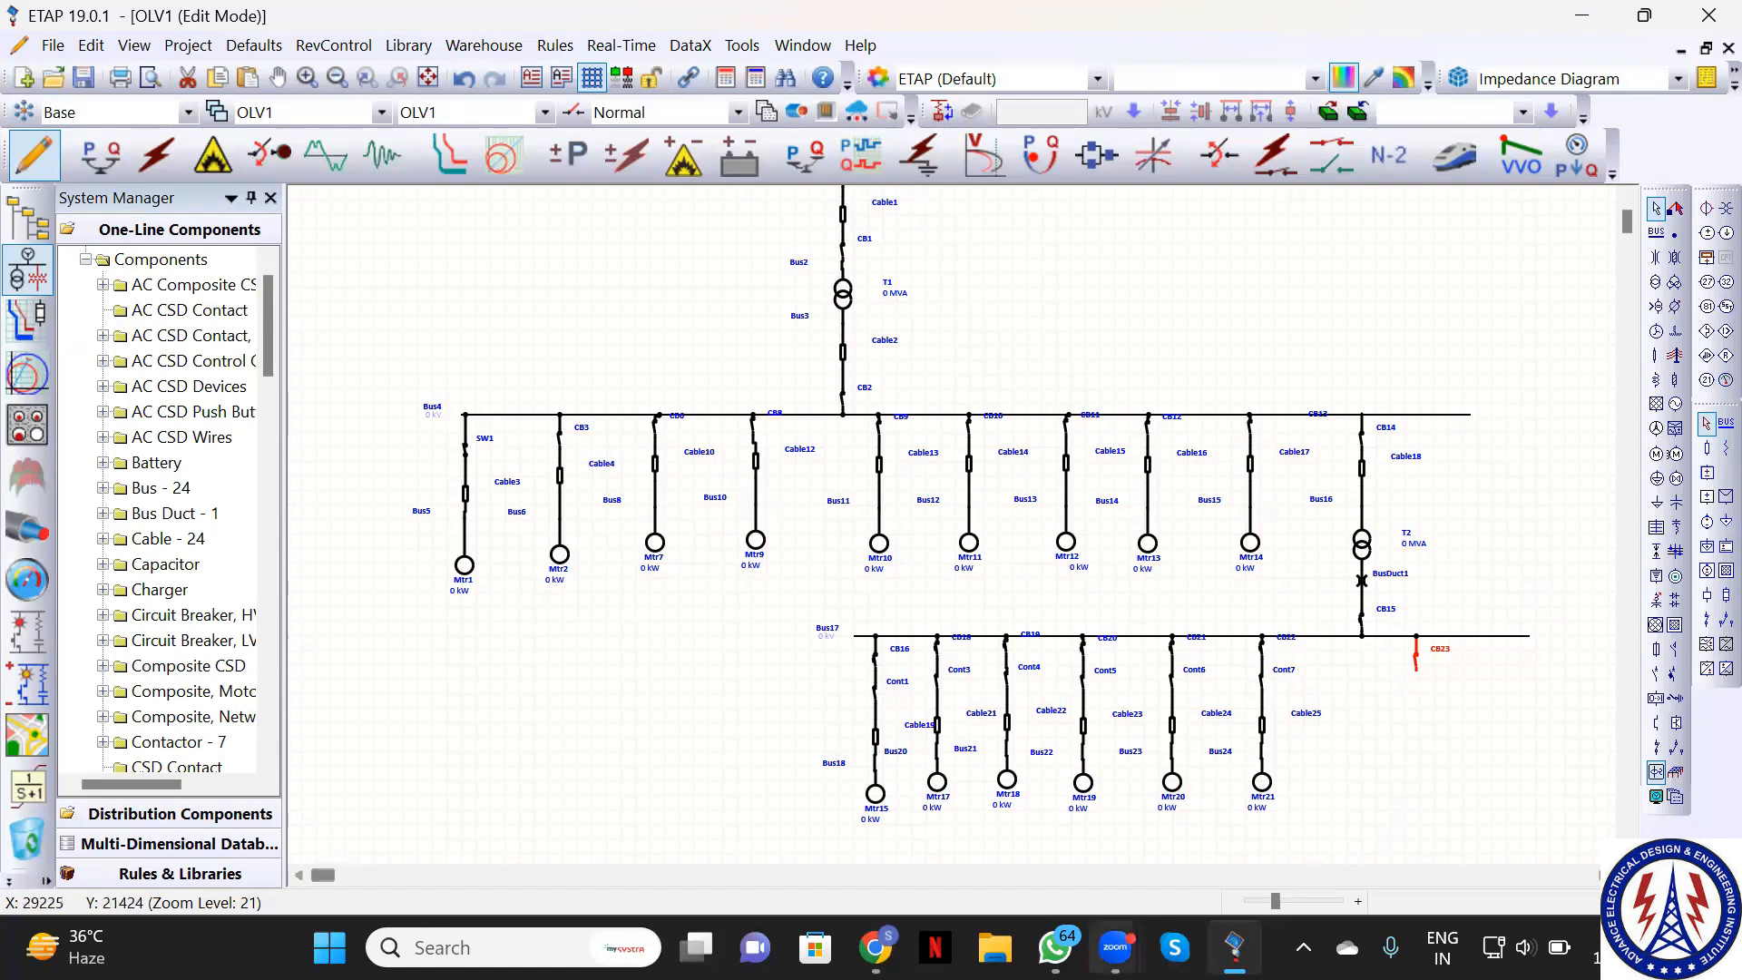
pyautogui.moveTo(1115, 947)
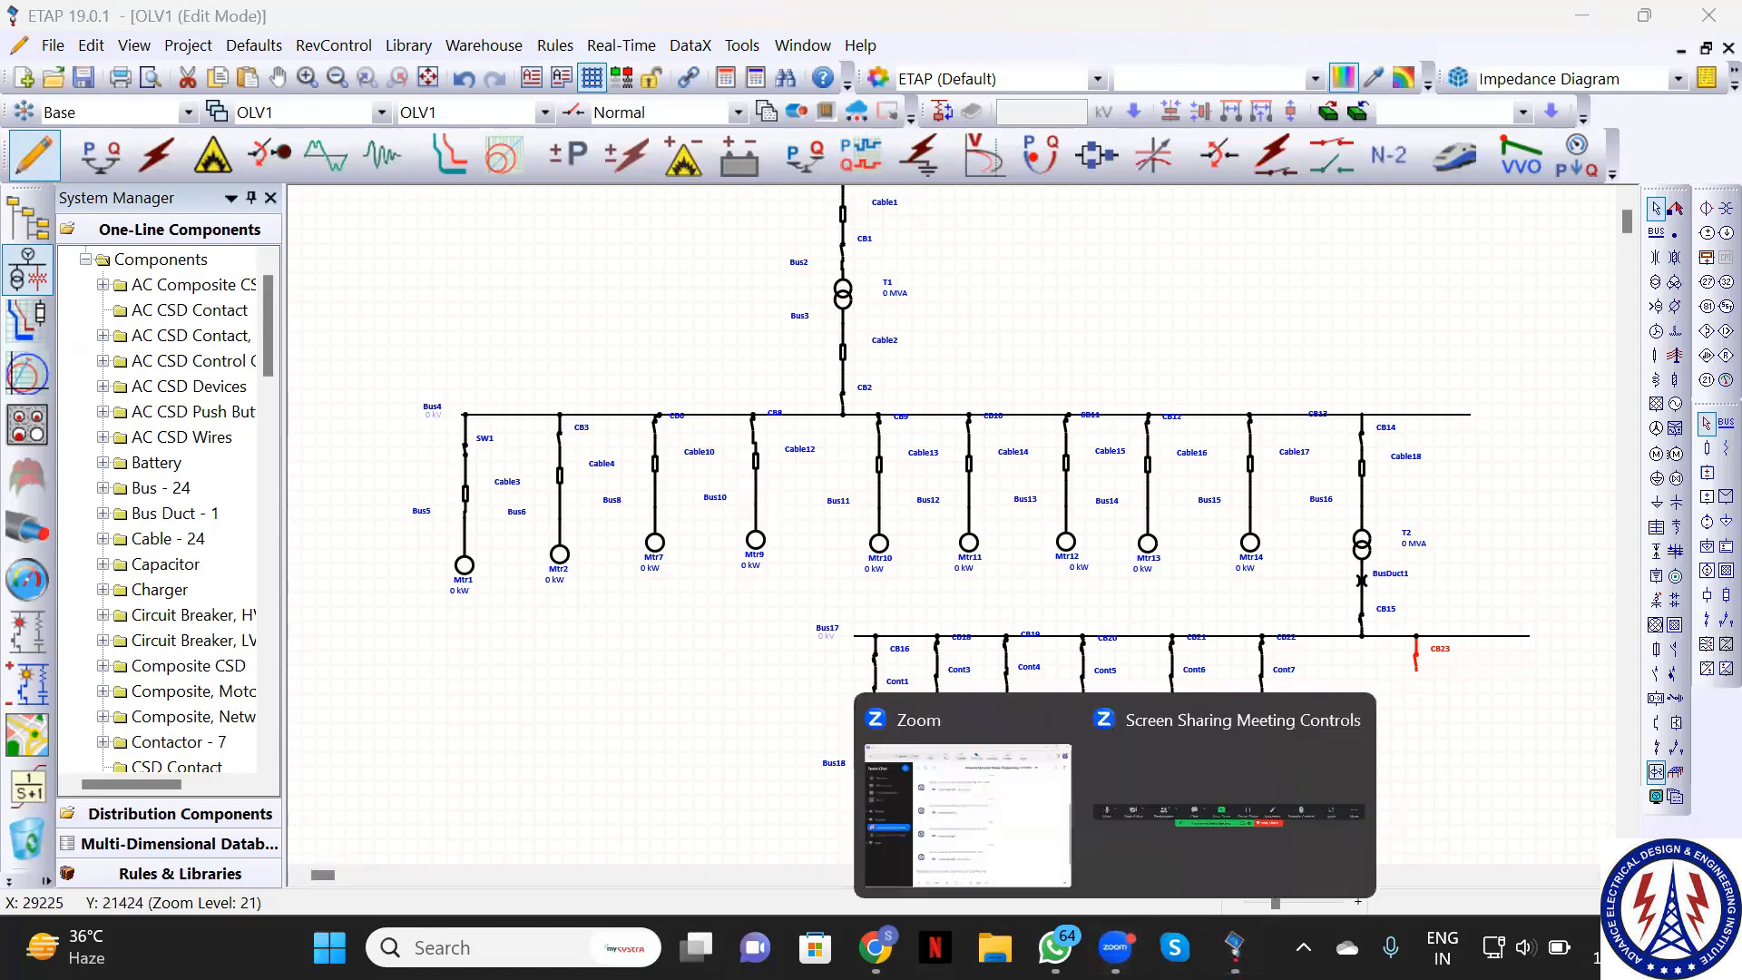
pyautogui.click(1013, 835)
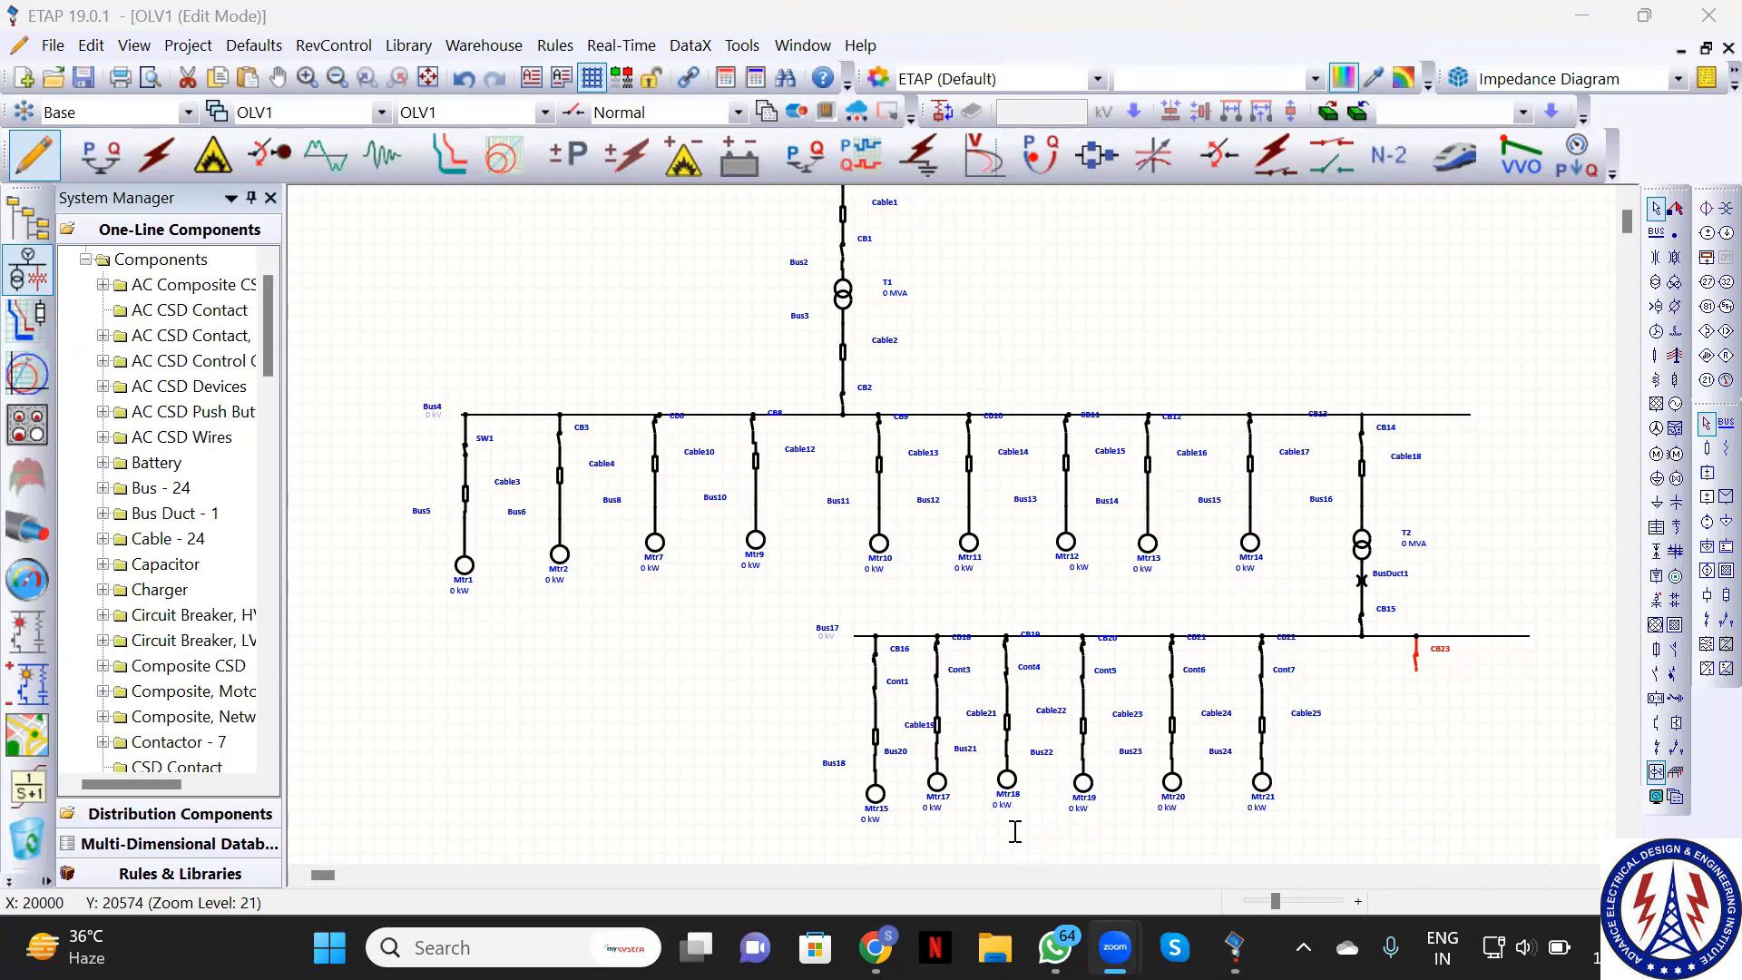
pyautogui.press('Return')
pyautogui.click(996, 949)
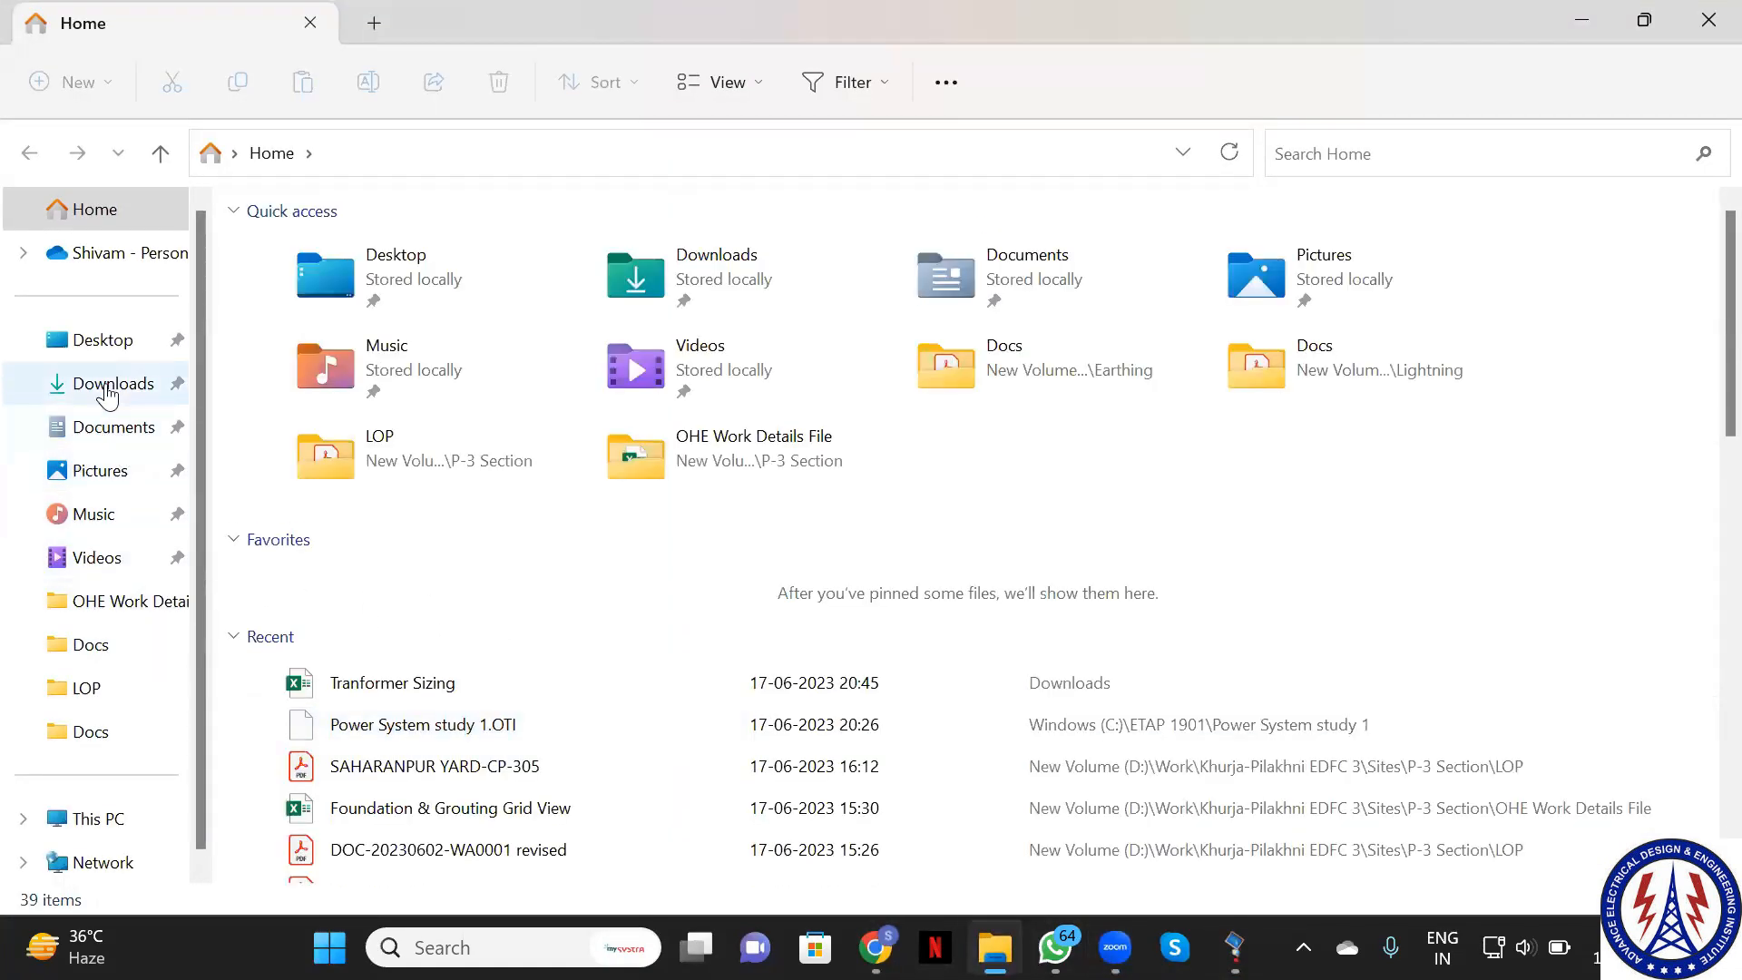
# Pick out the Tranformer Sizing workbook in the Downloads folder
pyautogui.click(109, 386)
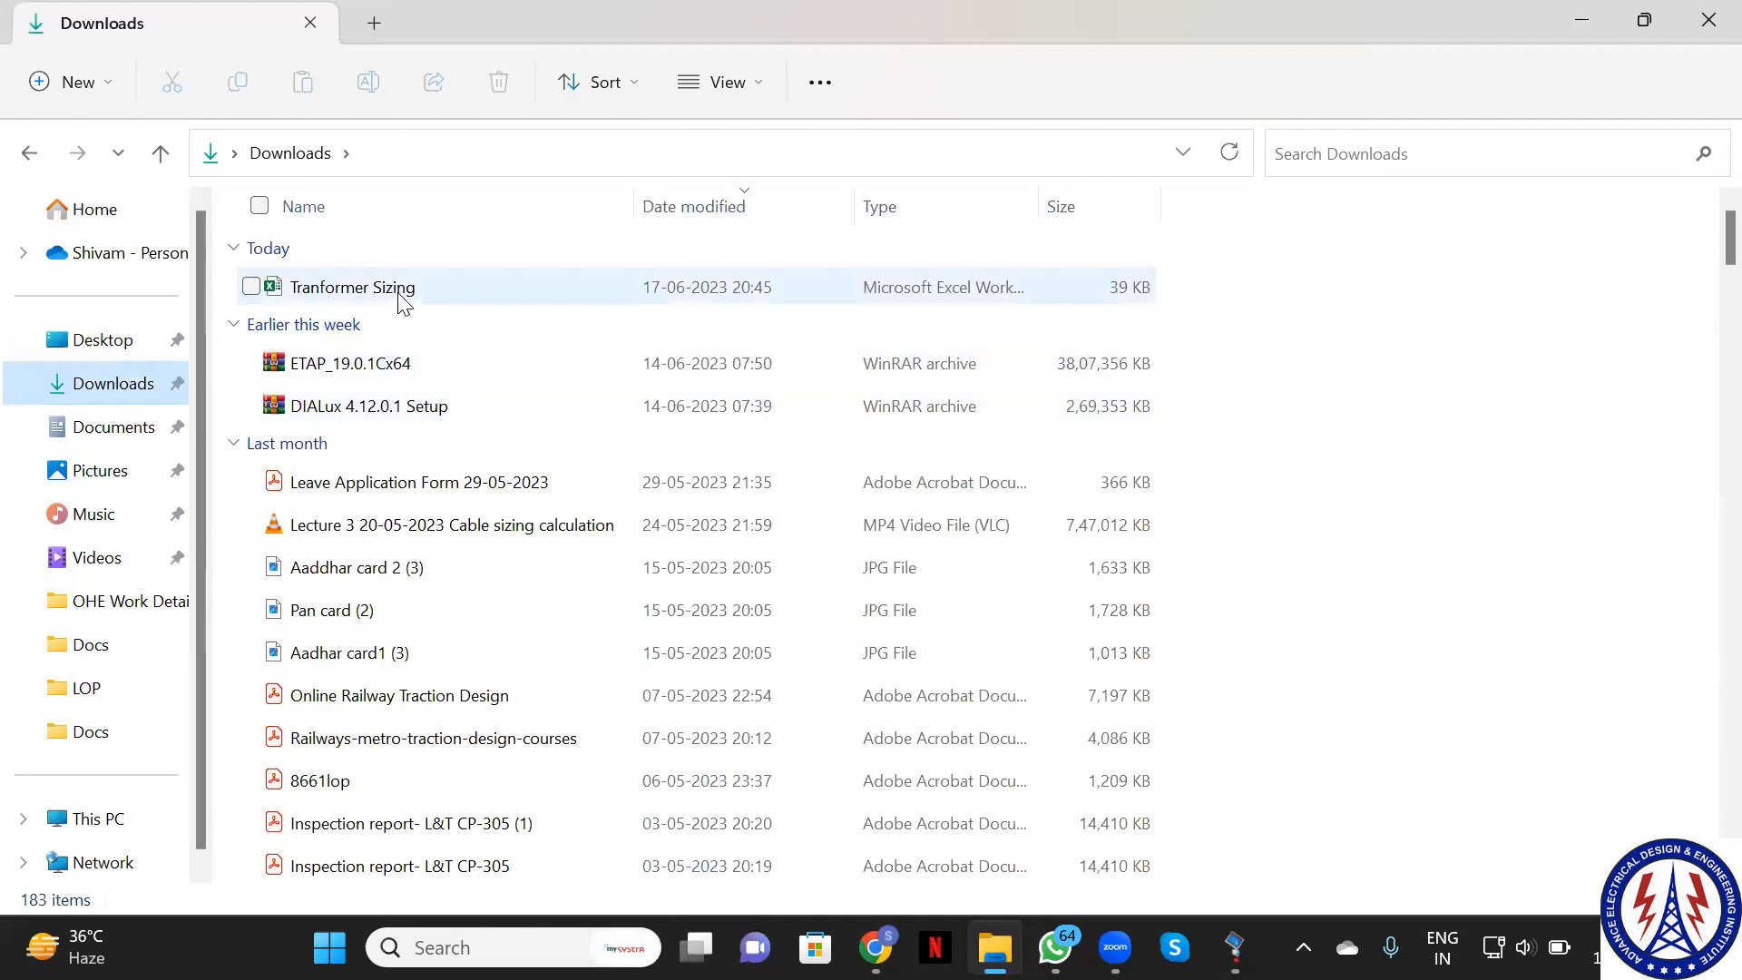
pyautogui.click(400, 295)
pyautogui.doubleClick(400, 295)
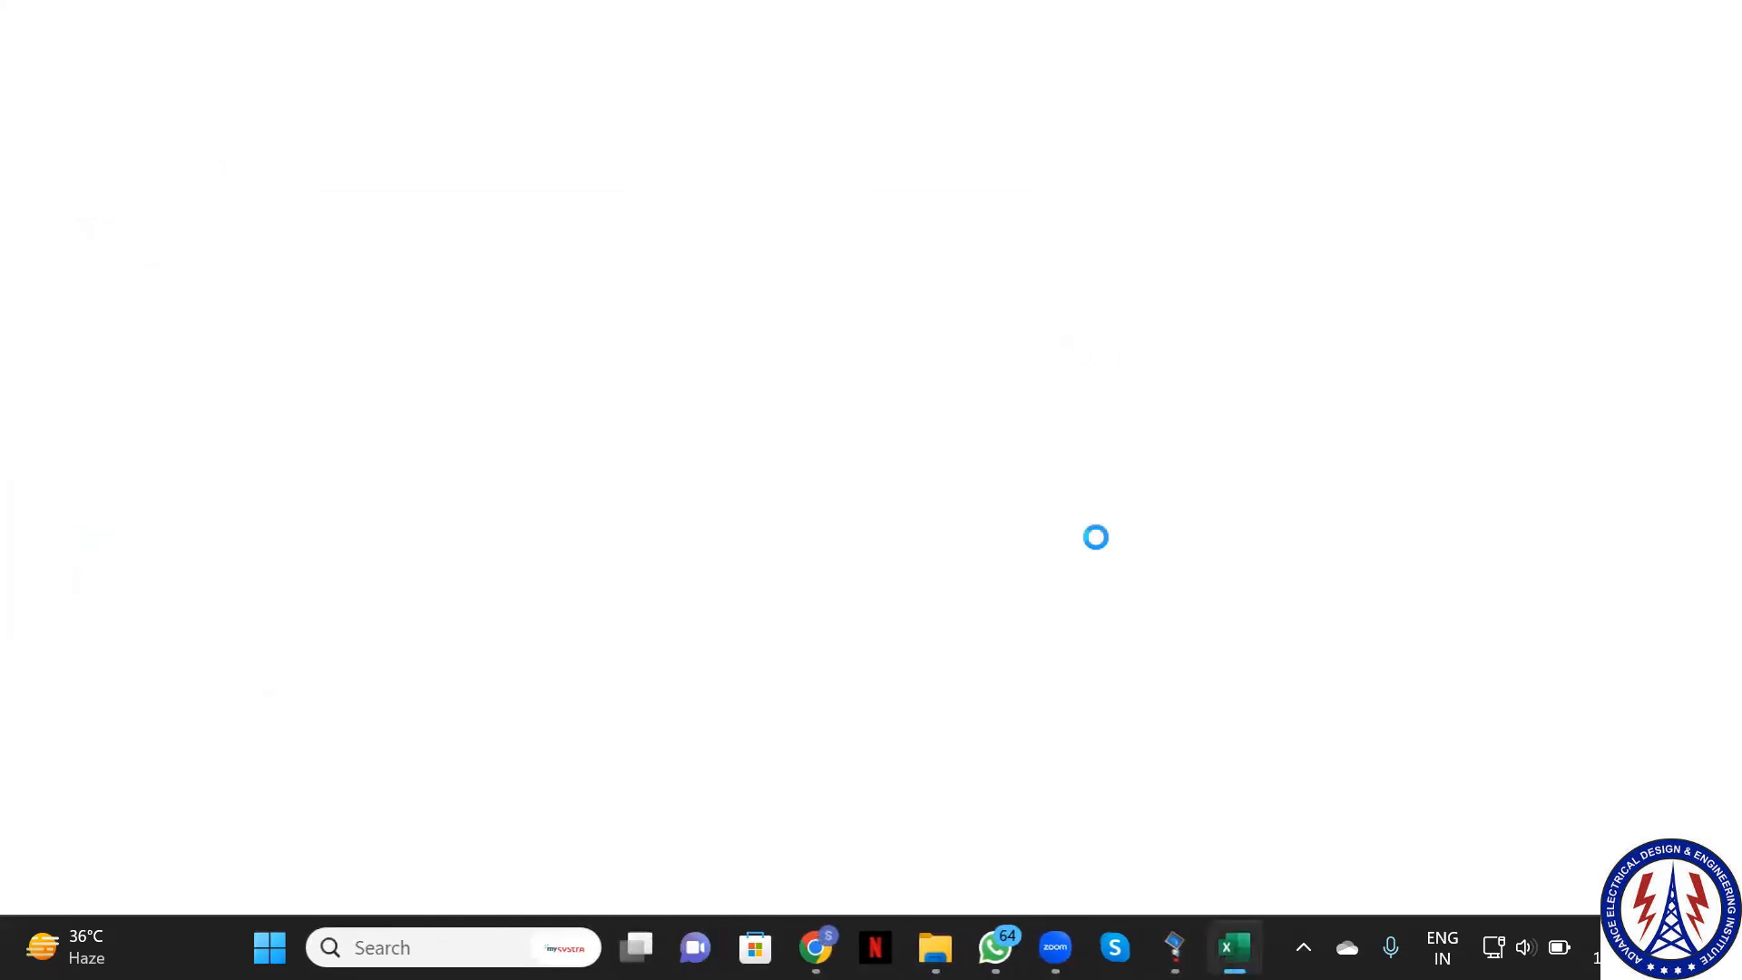
pyautogui.click(939, 947)
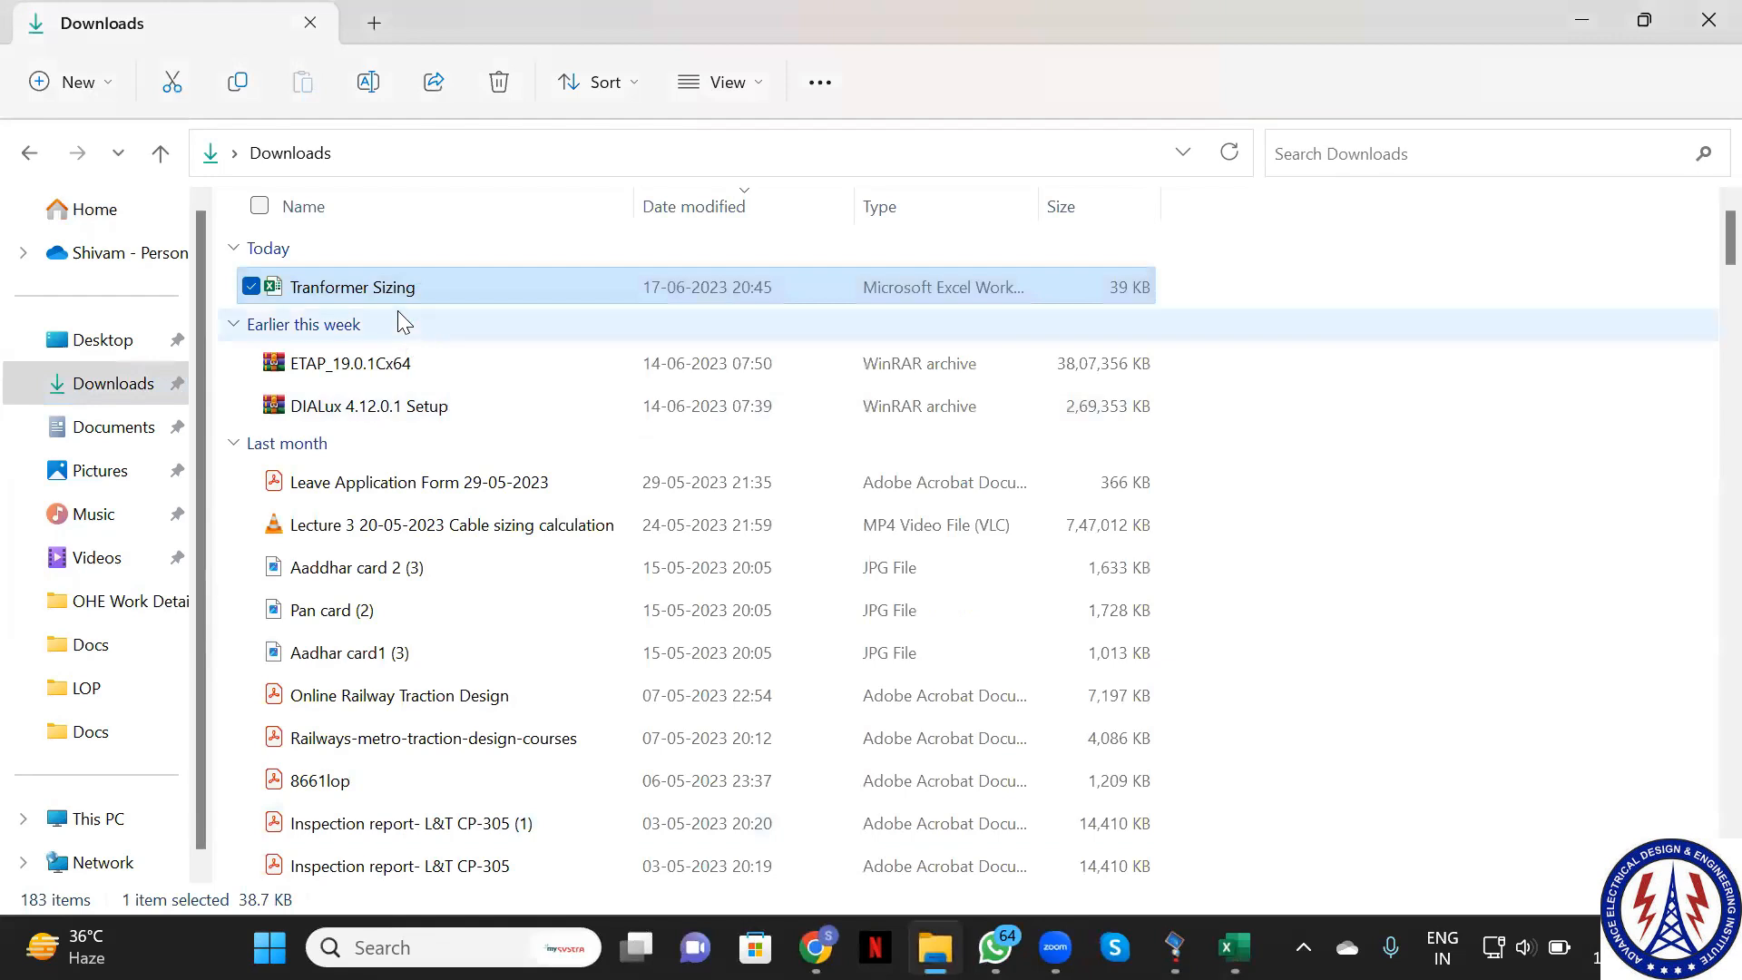
# Paste the workbook into D:\Study\System Design Course\New folder
pyautogui.click(114, 601)
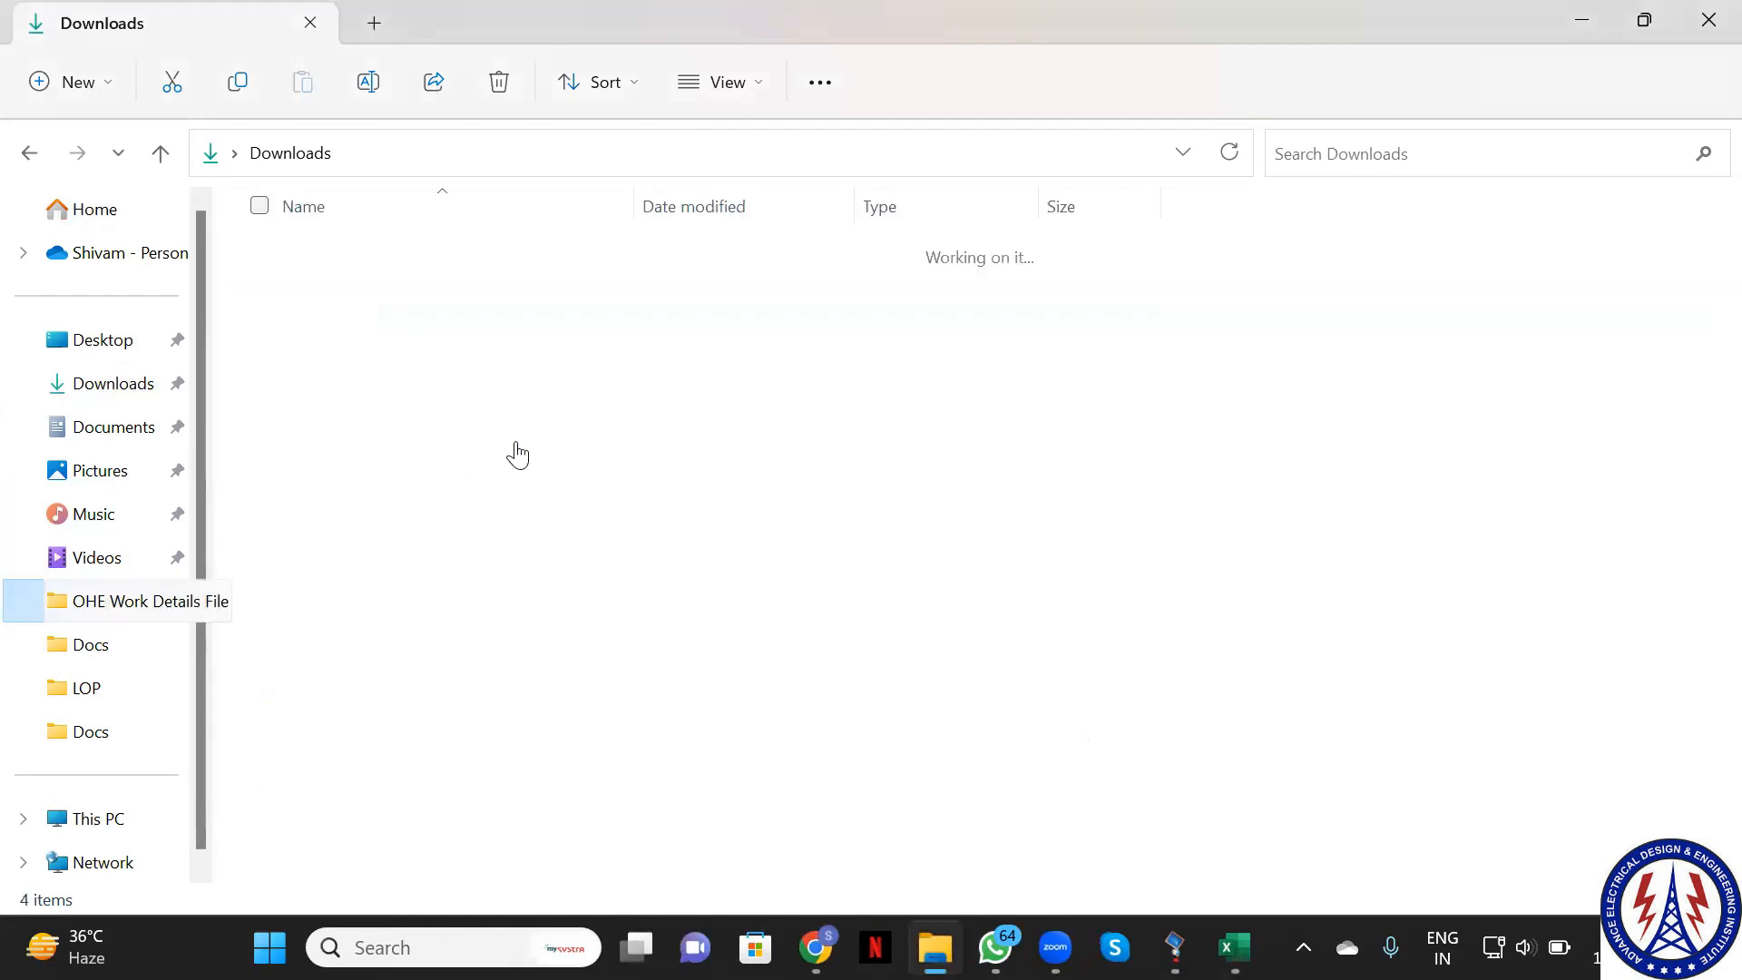
pyautogui.click(386, 154)
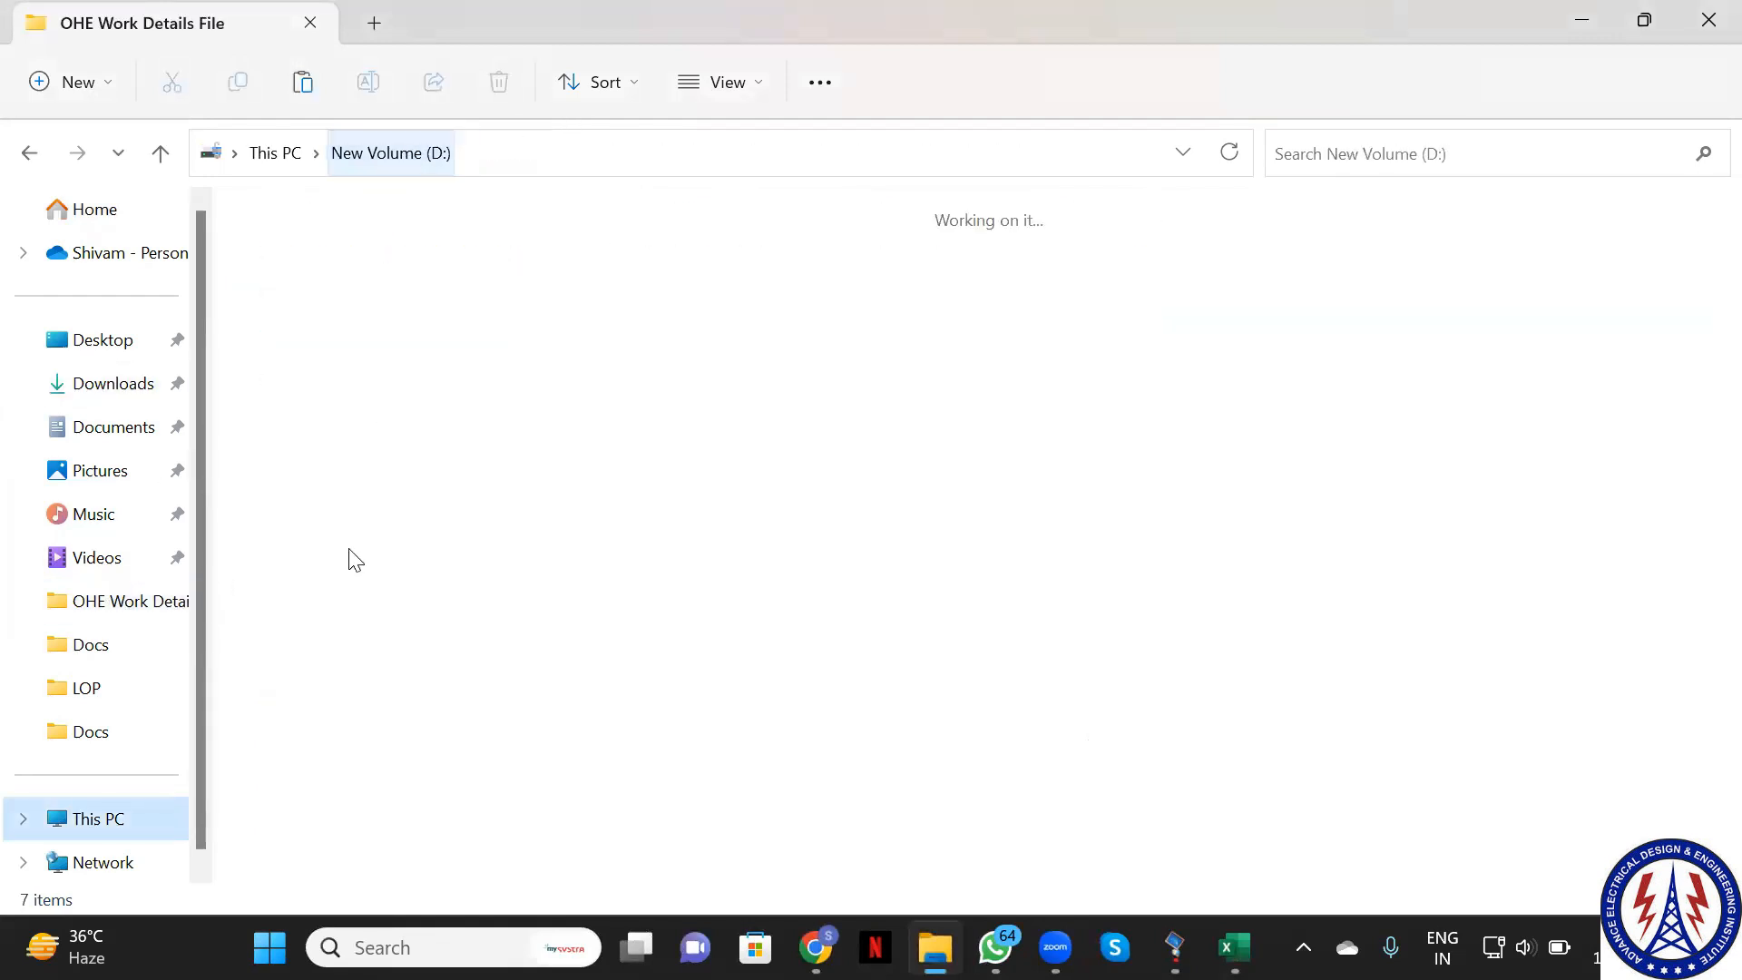
pyautogui.doubleClick(356, 399)
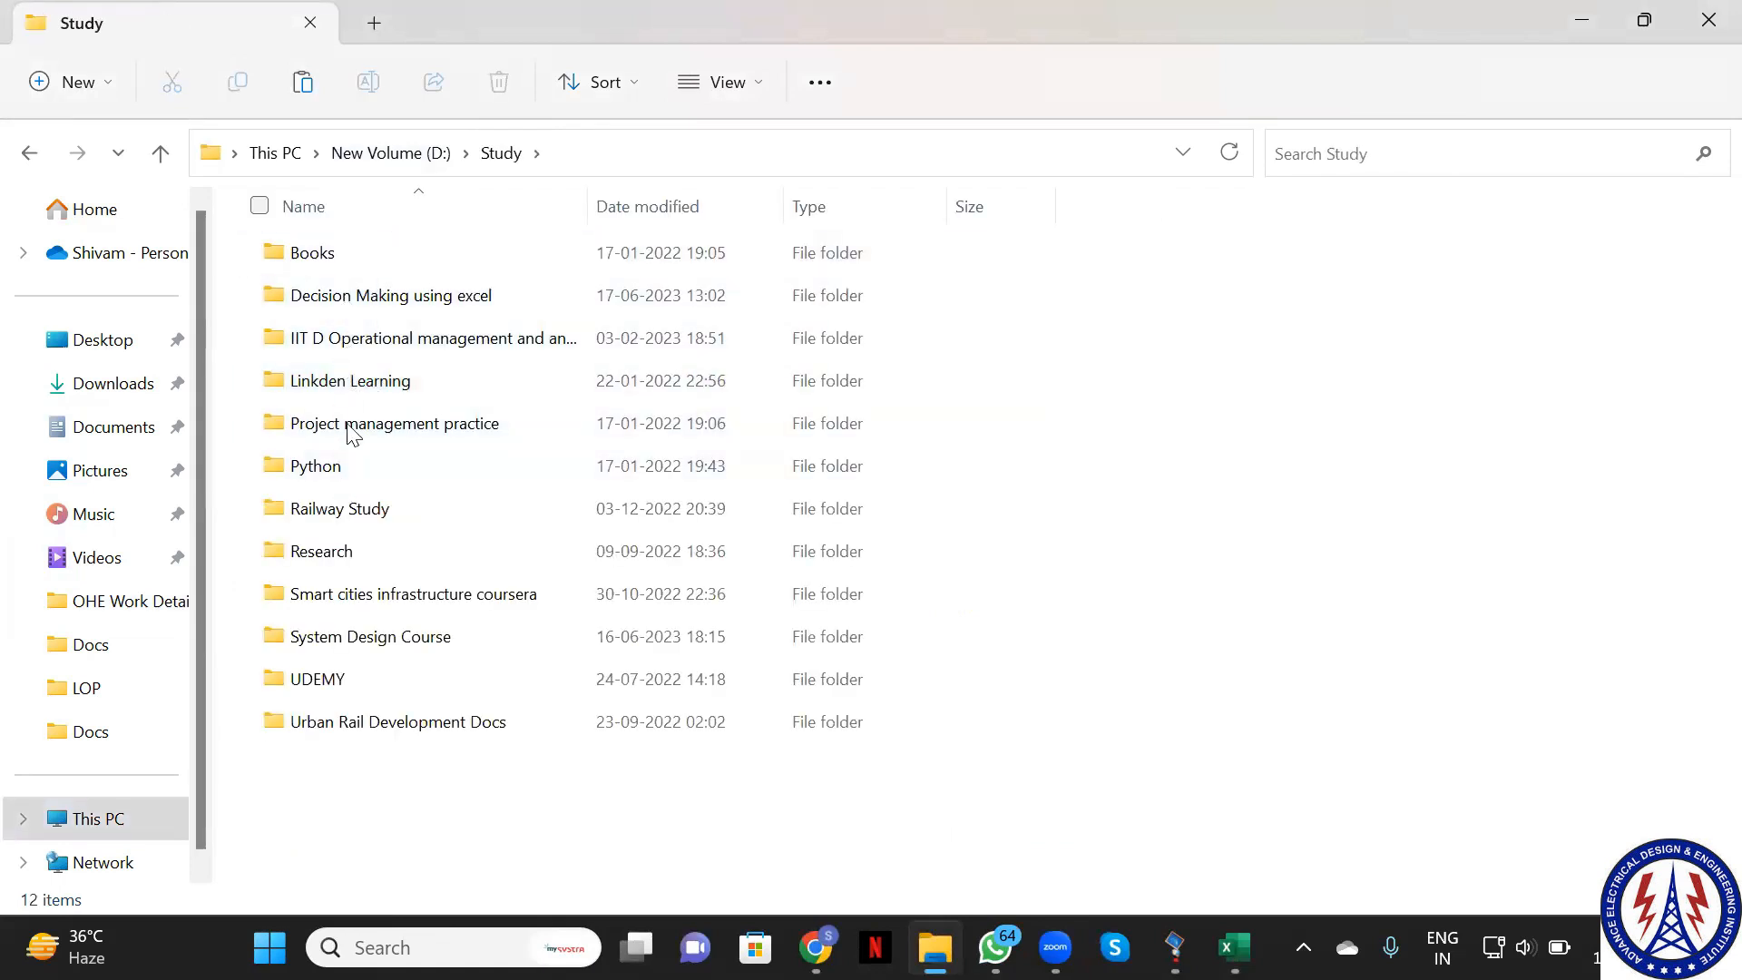
pyautogui.doubleClick(354, 635)
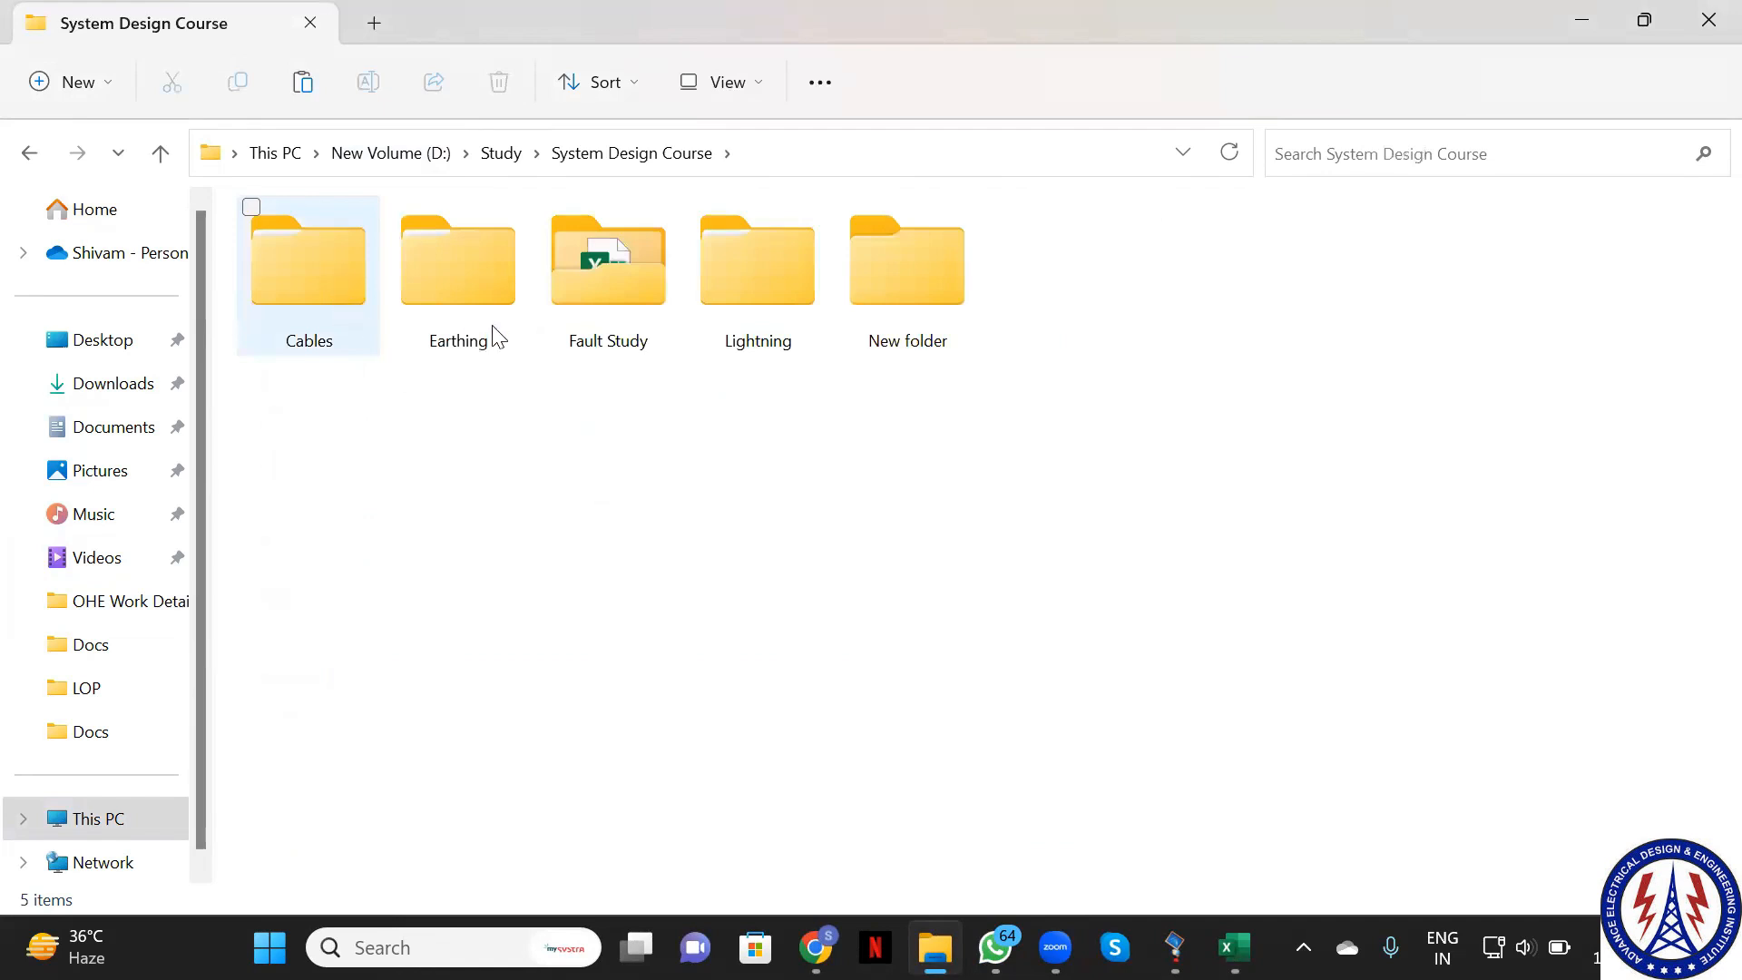
pyautogui.doubleClick(898, 329)
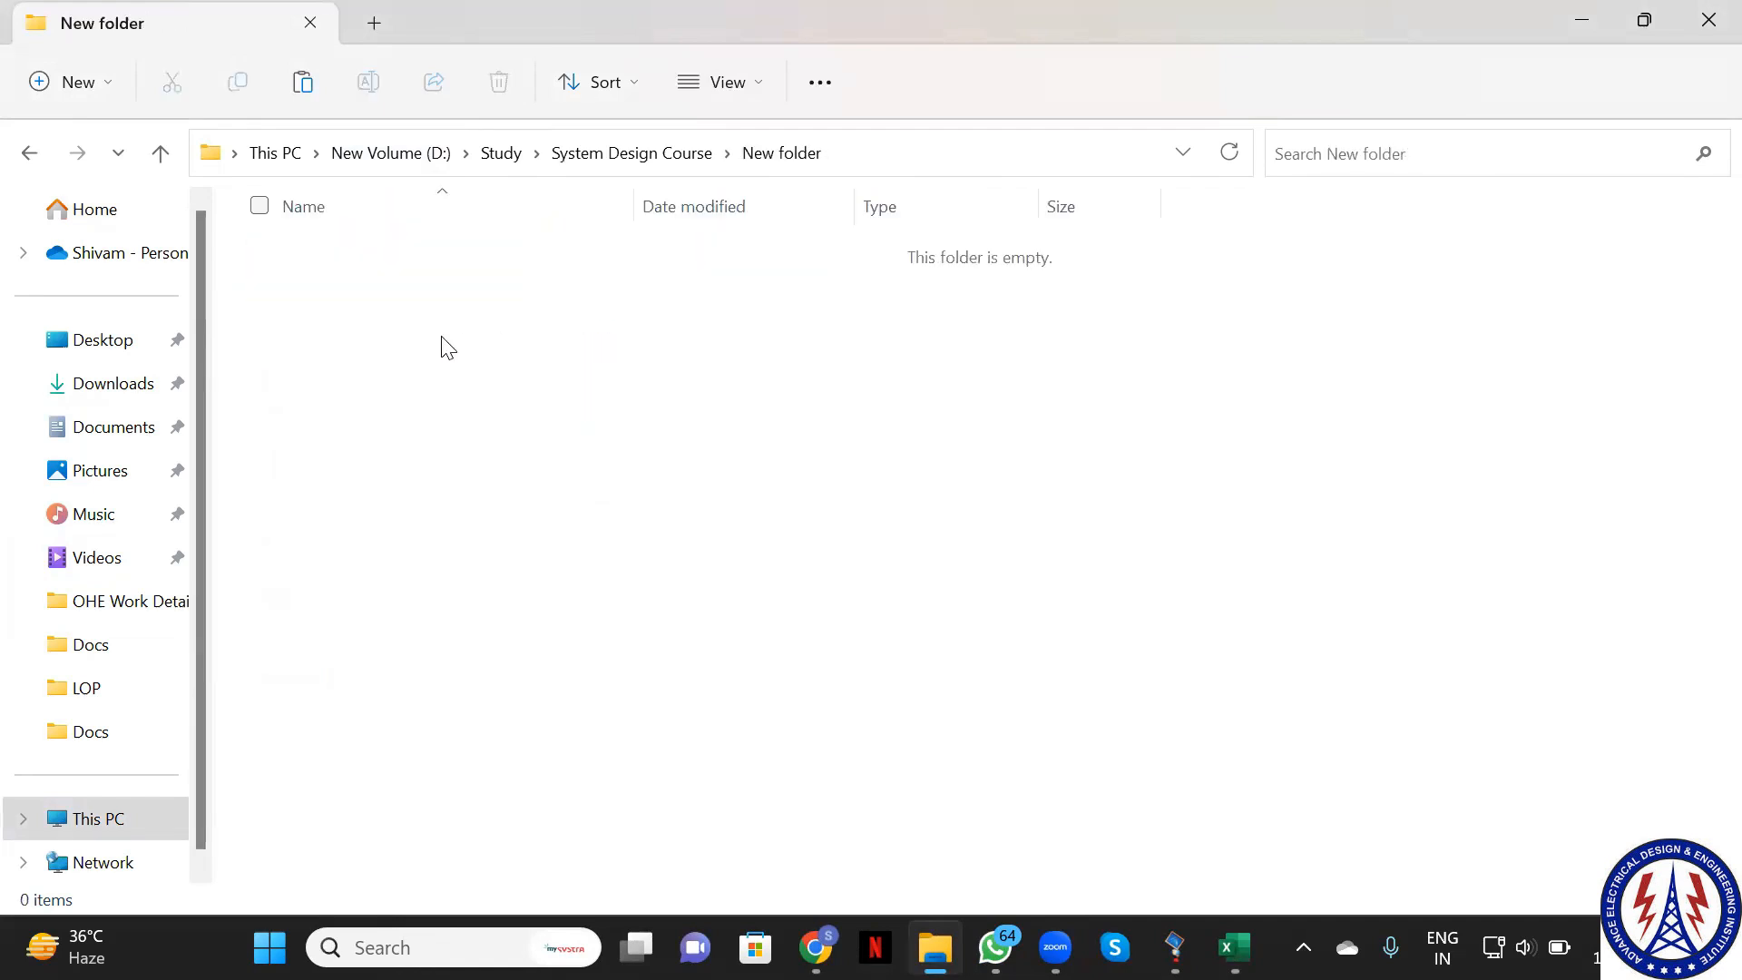
pyautogui.hotkey('ctrl', 'v')
pyautogui.click(910, 789)
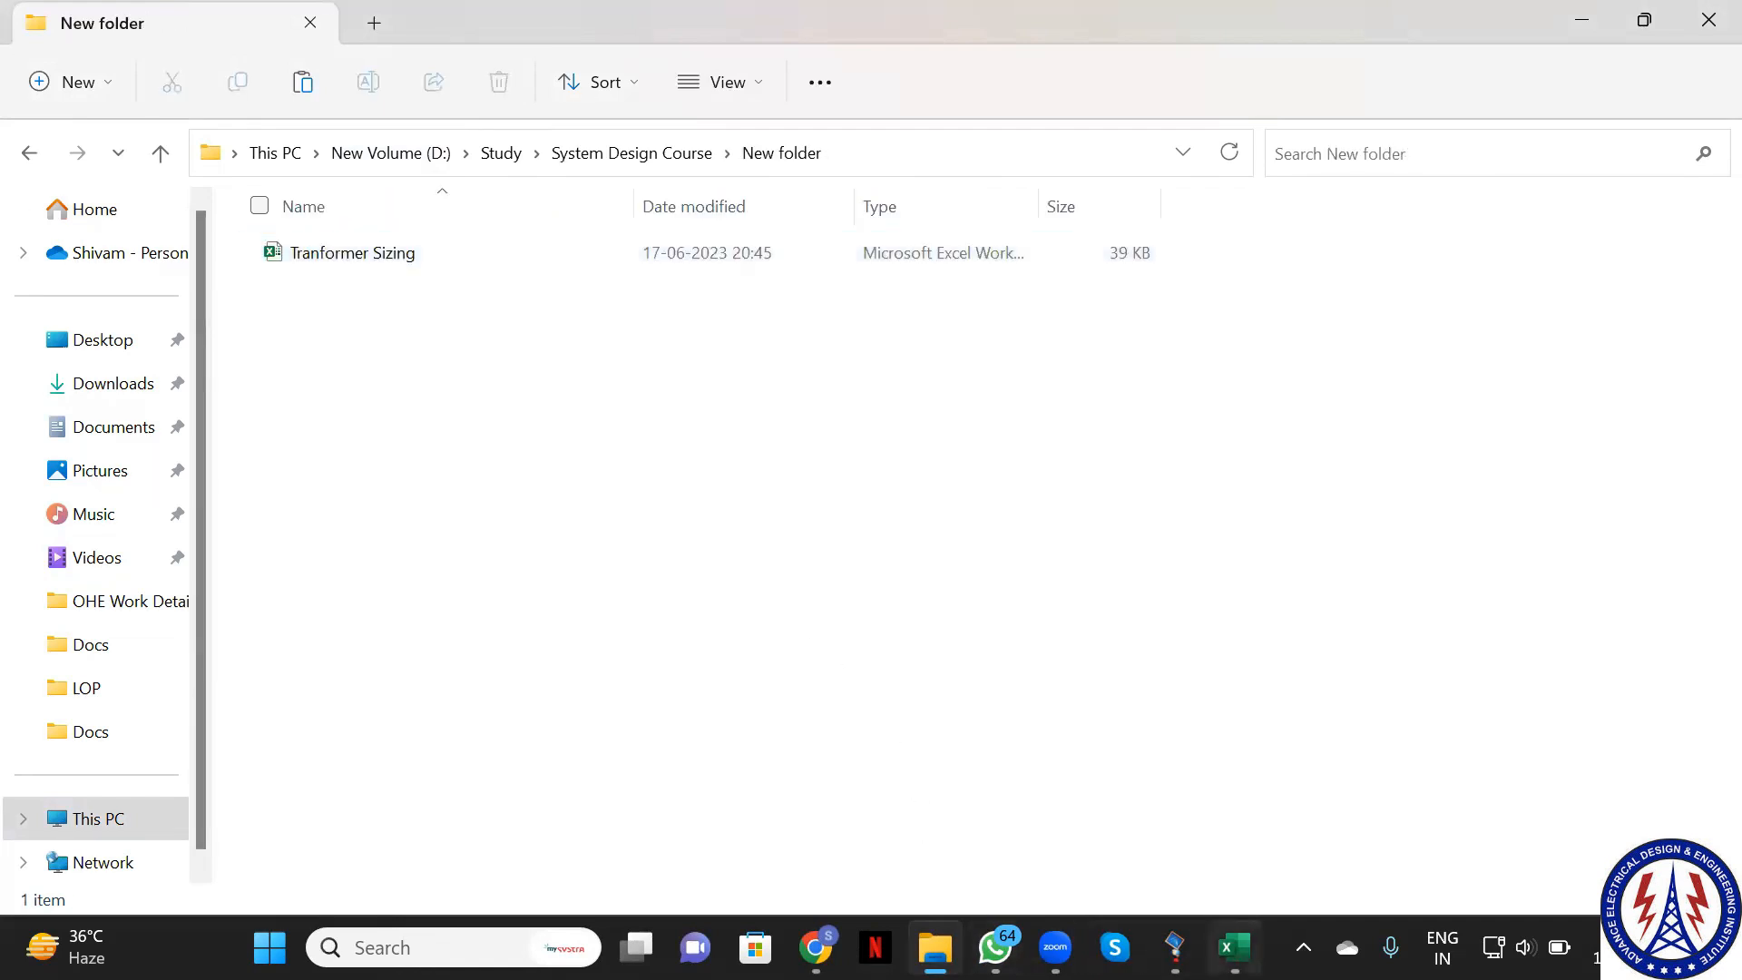
# Dismiss Excel's Protected View error and open the copied Tranformer Sizing workbook
pyautogui.click(1234, 947)
pyautogui.click(887, 545)
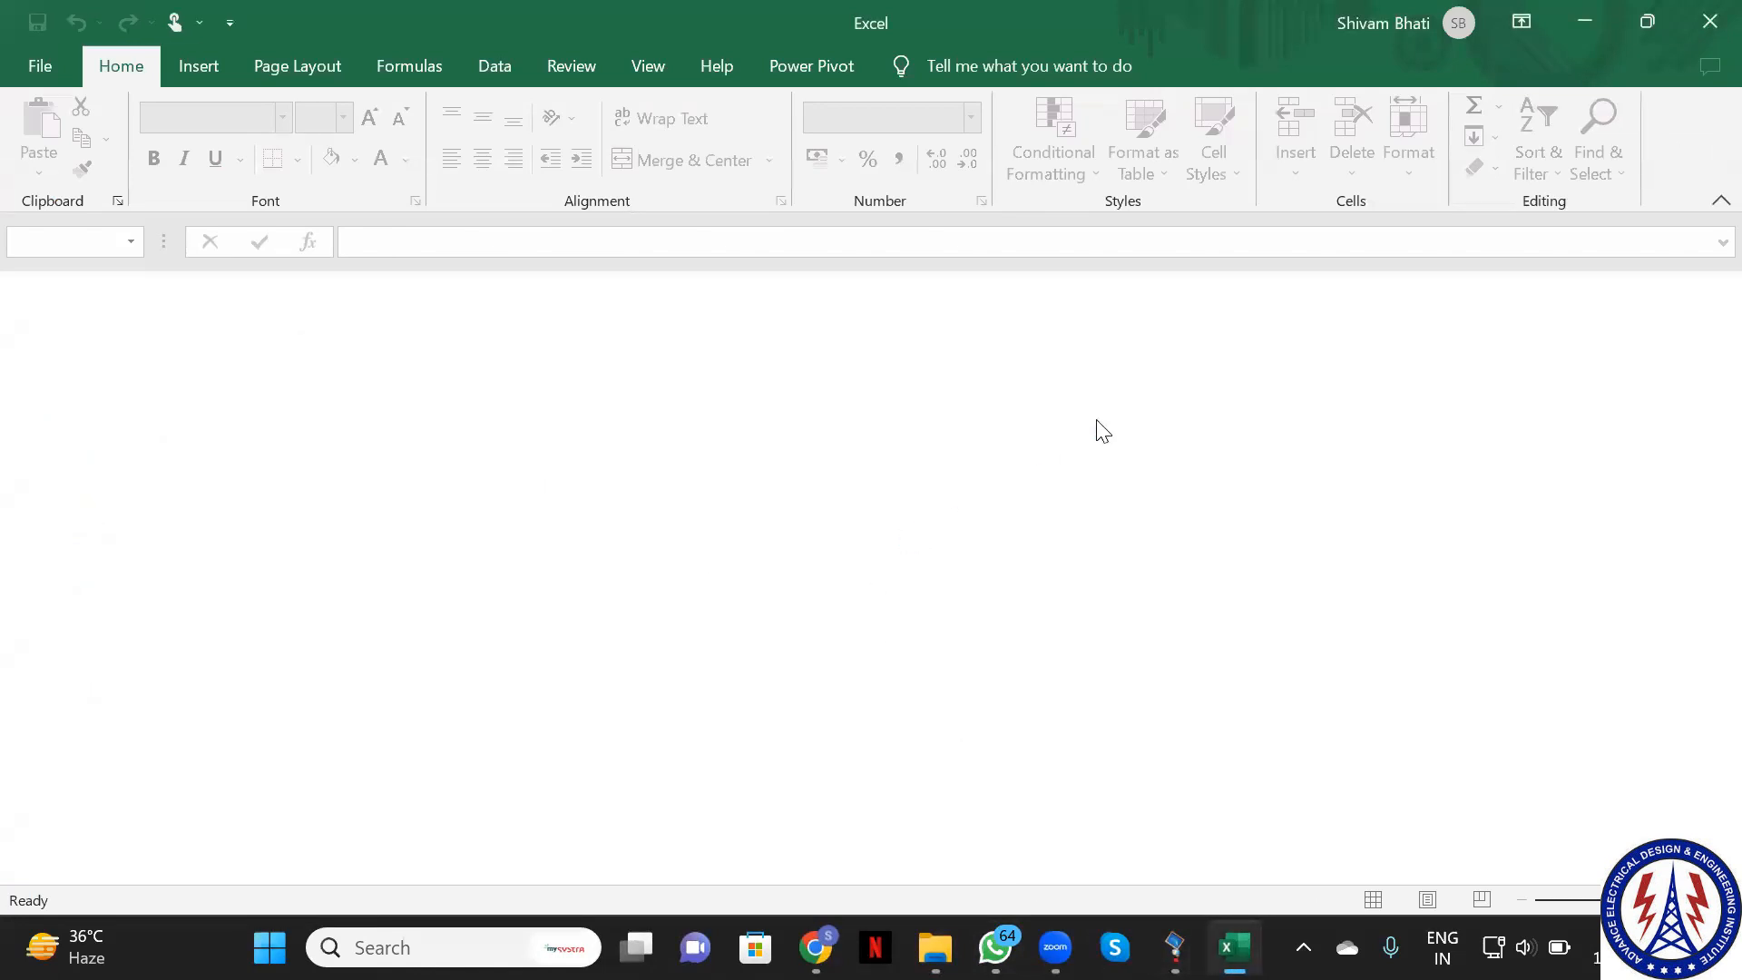
pyautogui.click(935, 948)
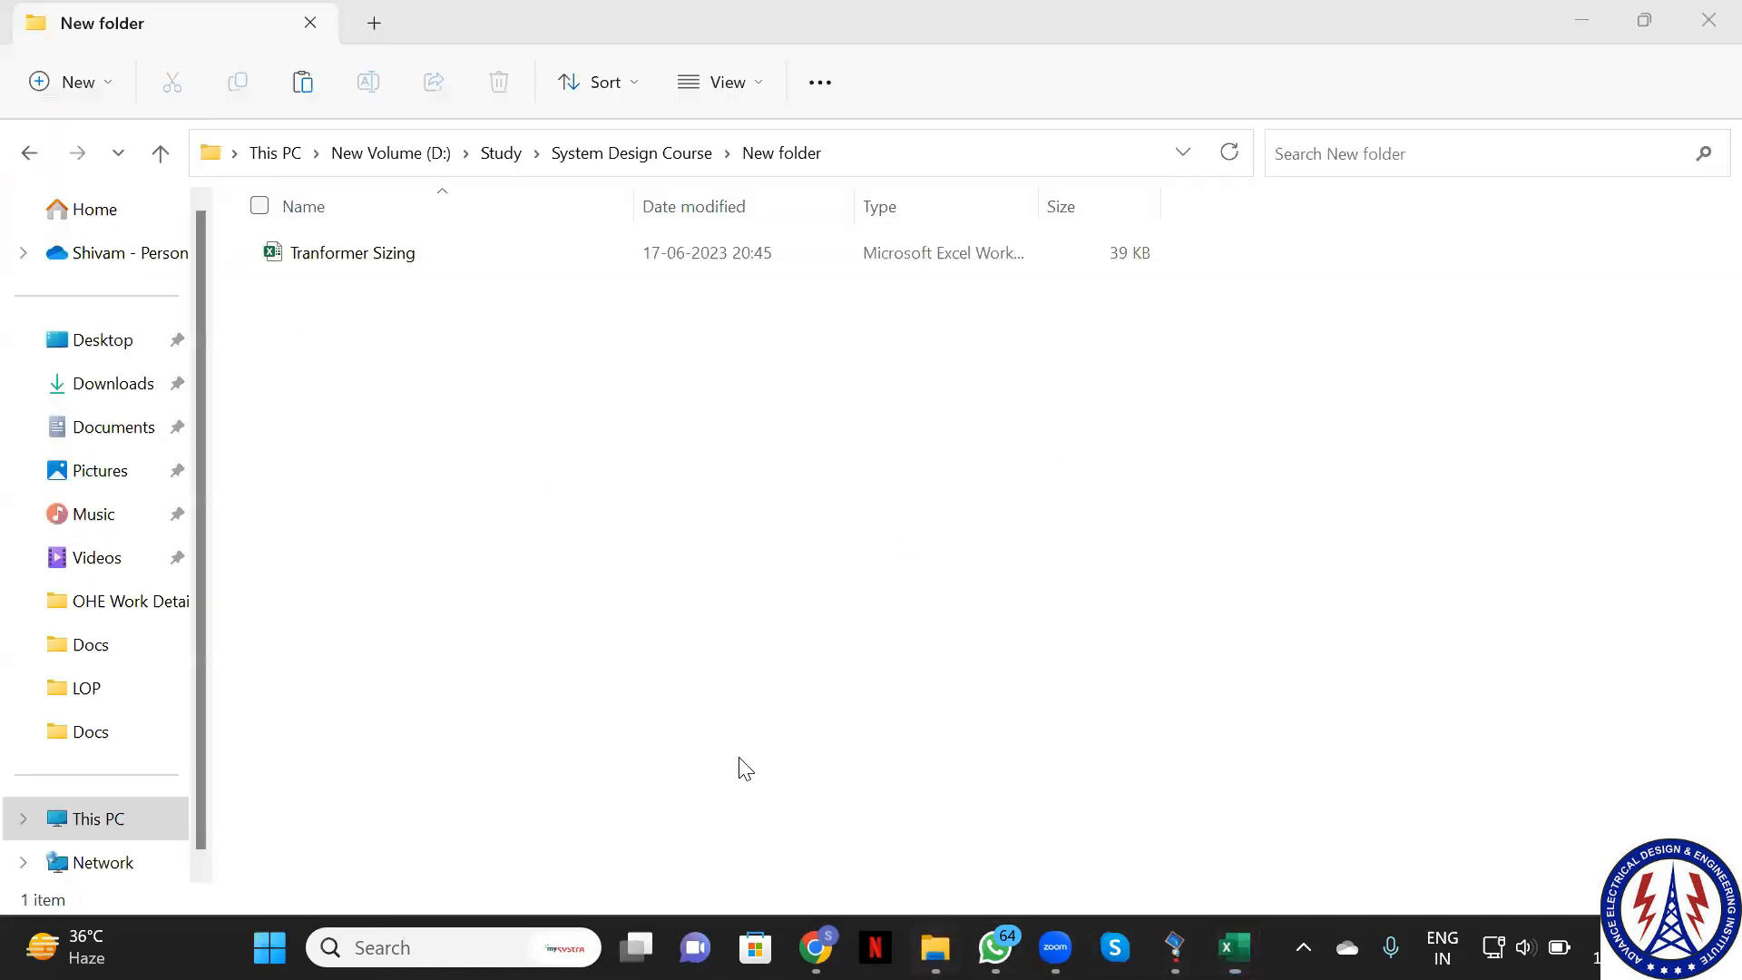
pyautogui.doubleClick(373, 263)
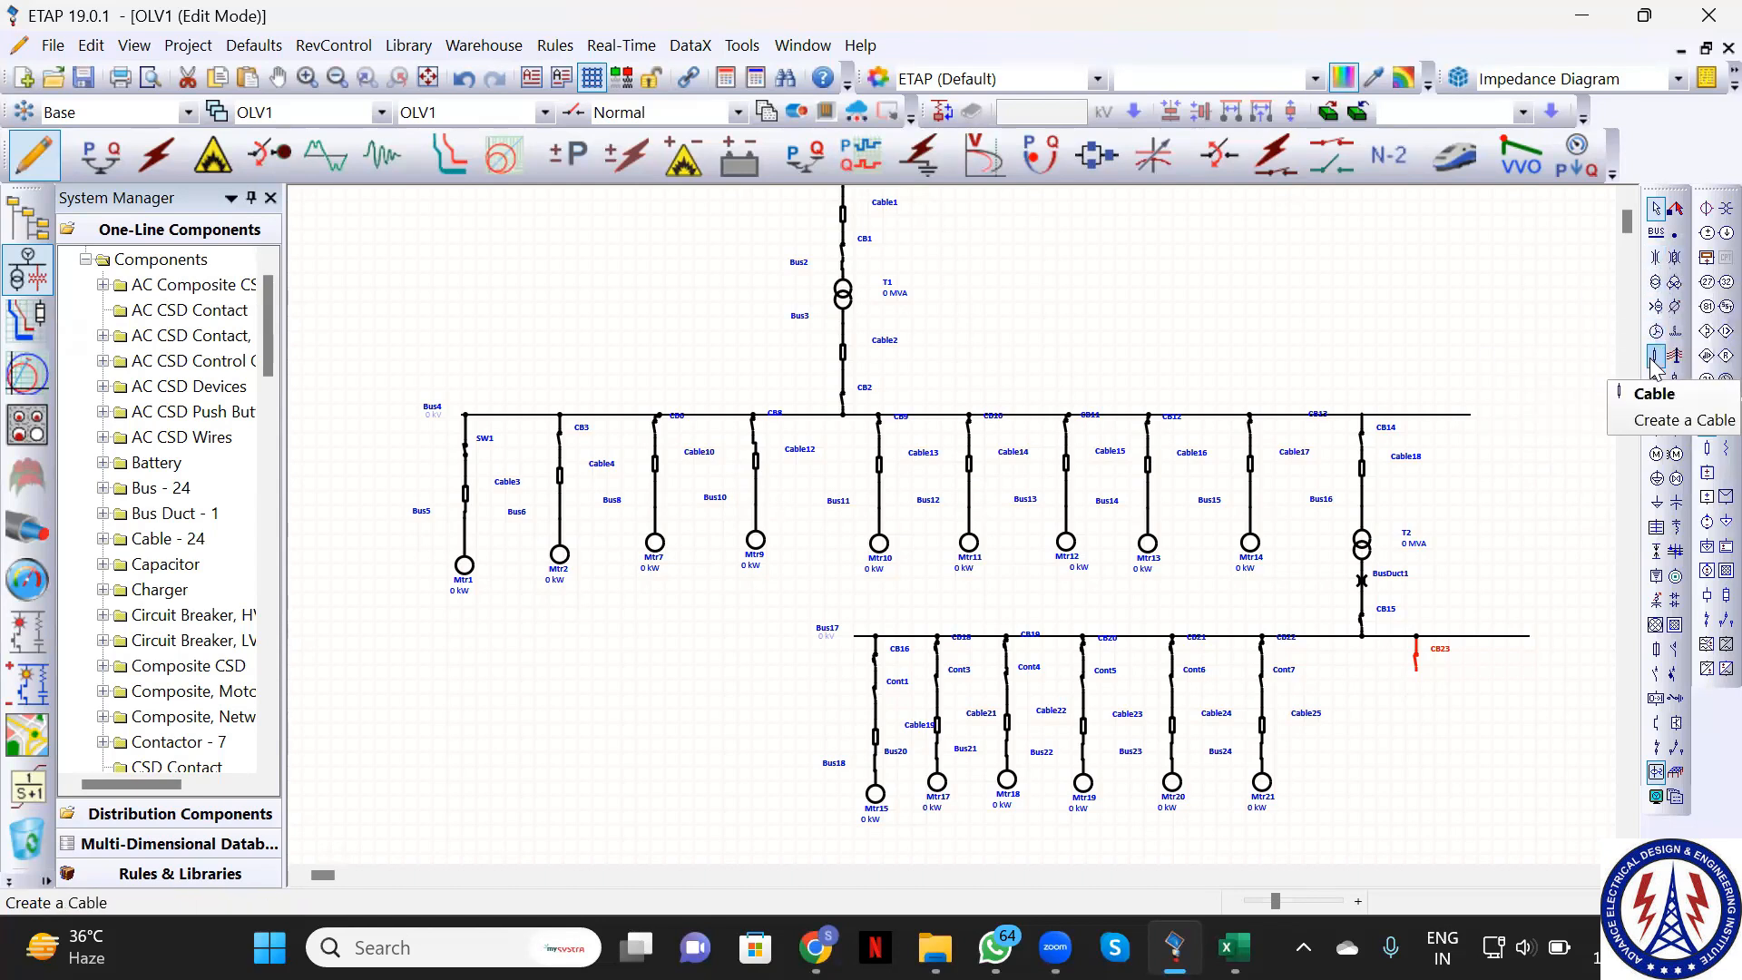
# Place lumped load Lump1 under CB23 and drag it lower to lengthen its connection
pyautogui.click(1658, 483)
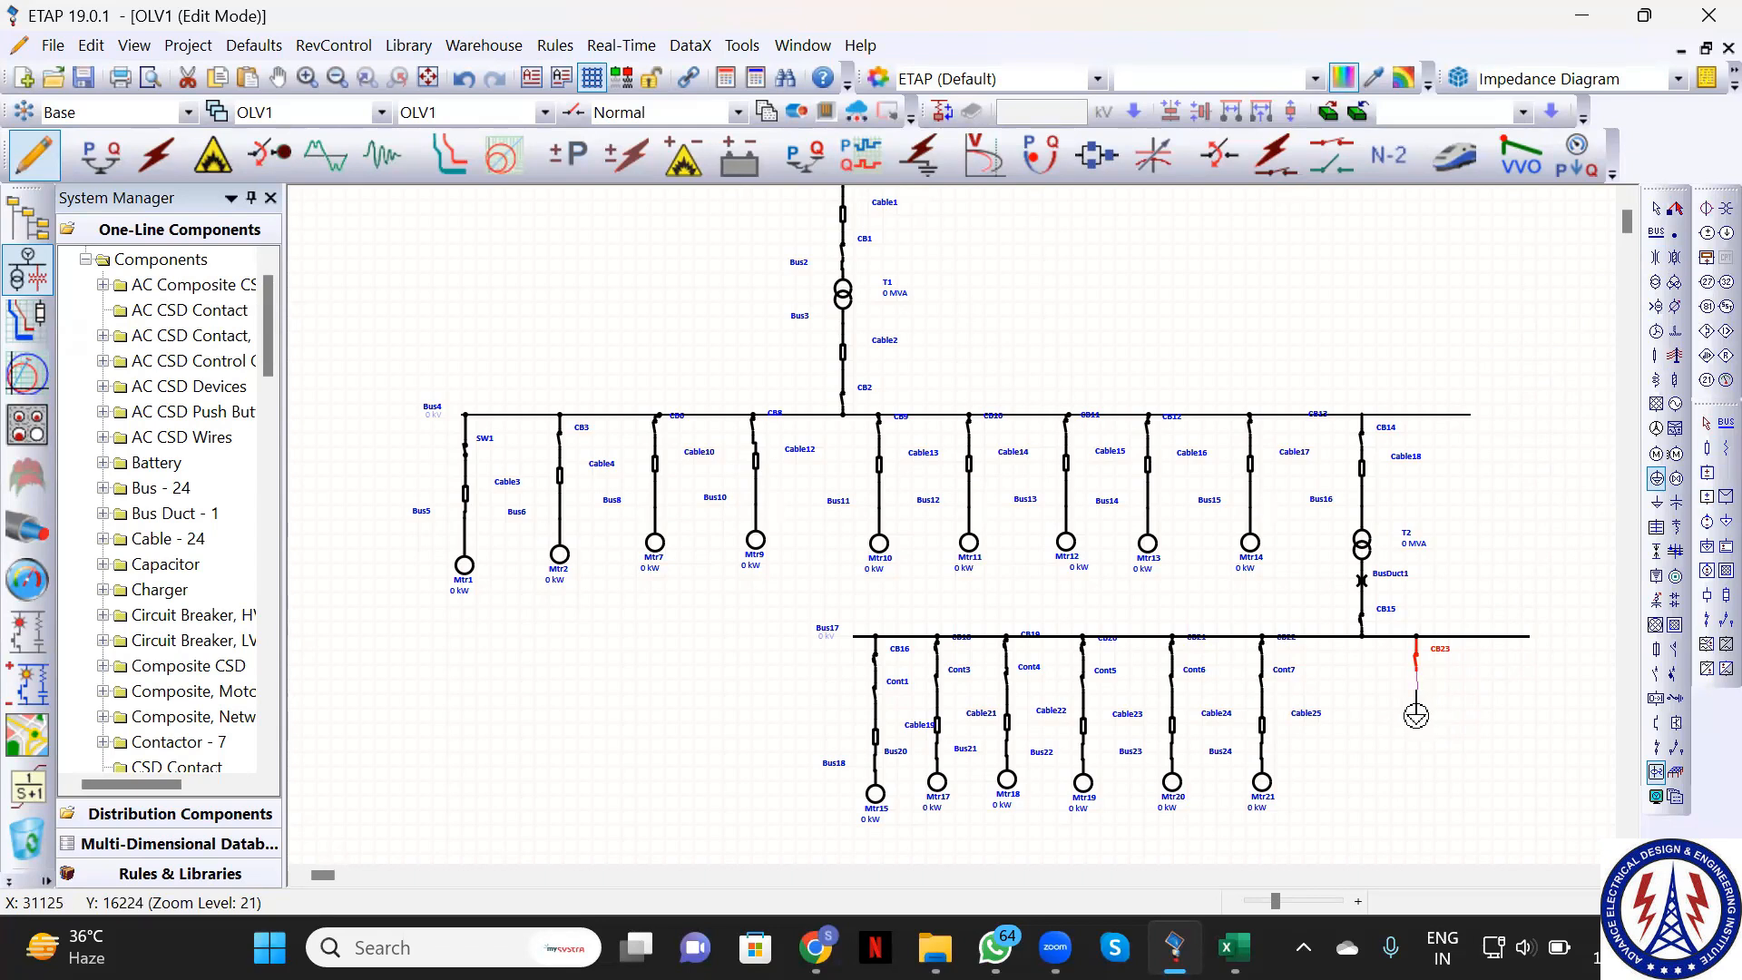
pyautogui.click(1417, 699)
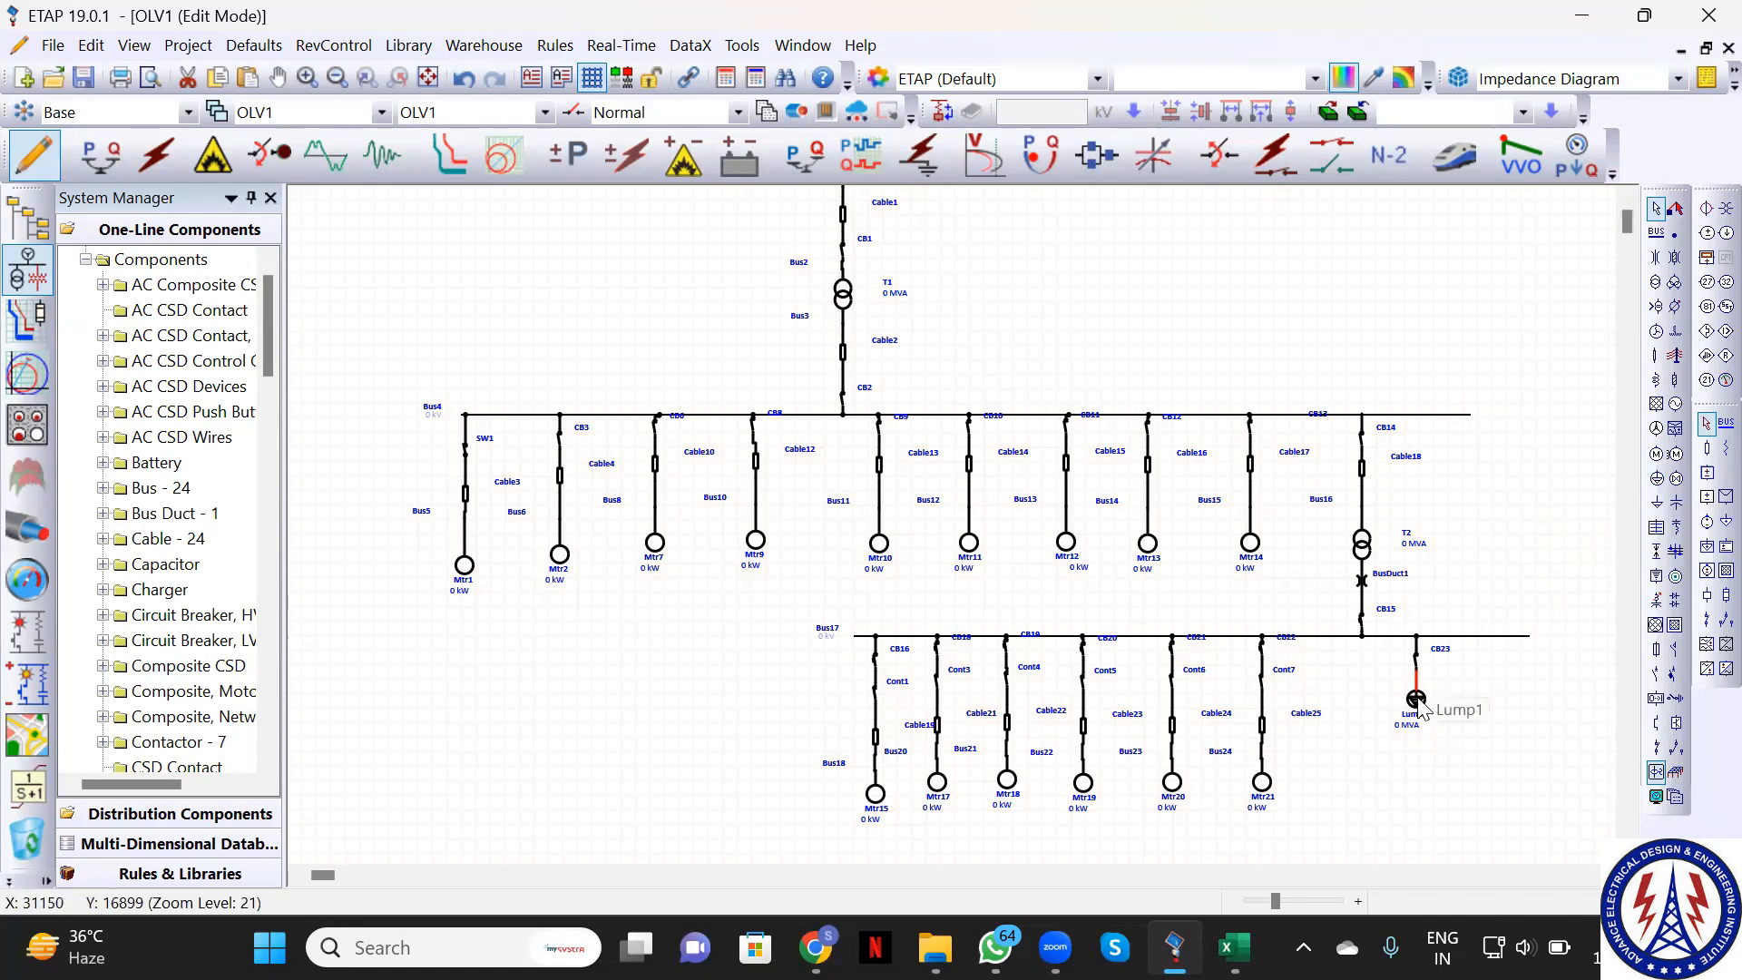
pyautogui.moveTo(1419, 702); pyautogui.dragTo(1416, 759)
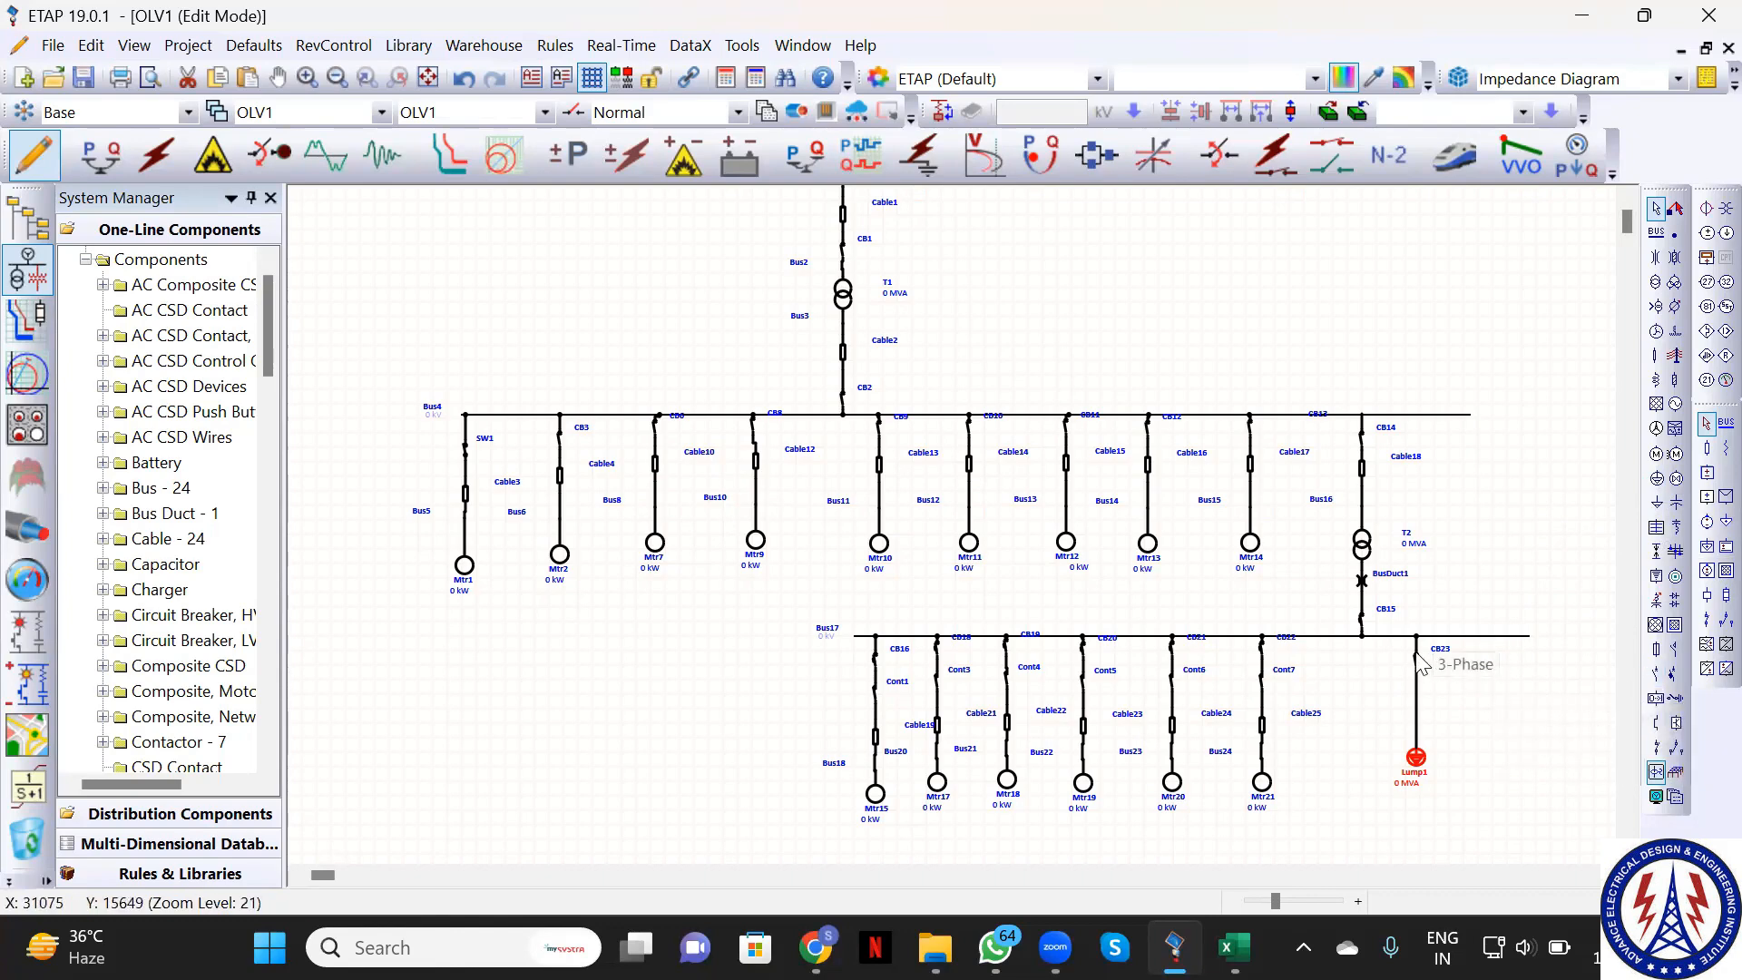
# Add breaker CB24 feeding load Lump2 at Bus17's right end, then open Lump1's editor
pyautogui.click(1657, 675)
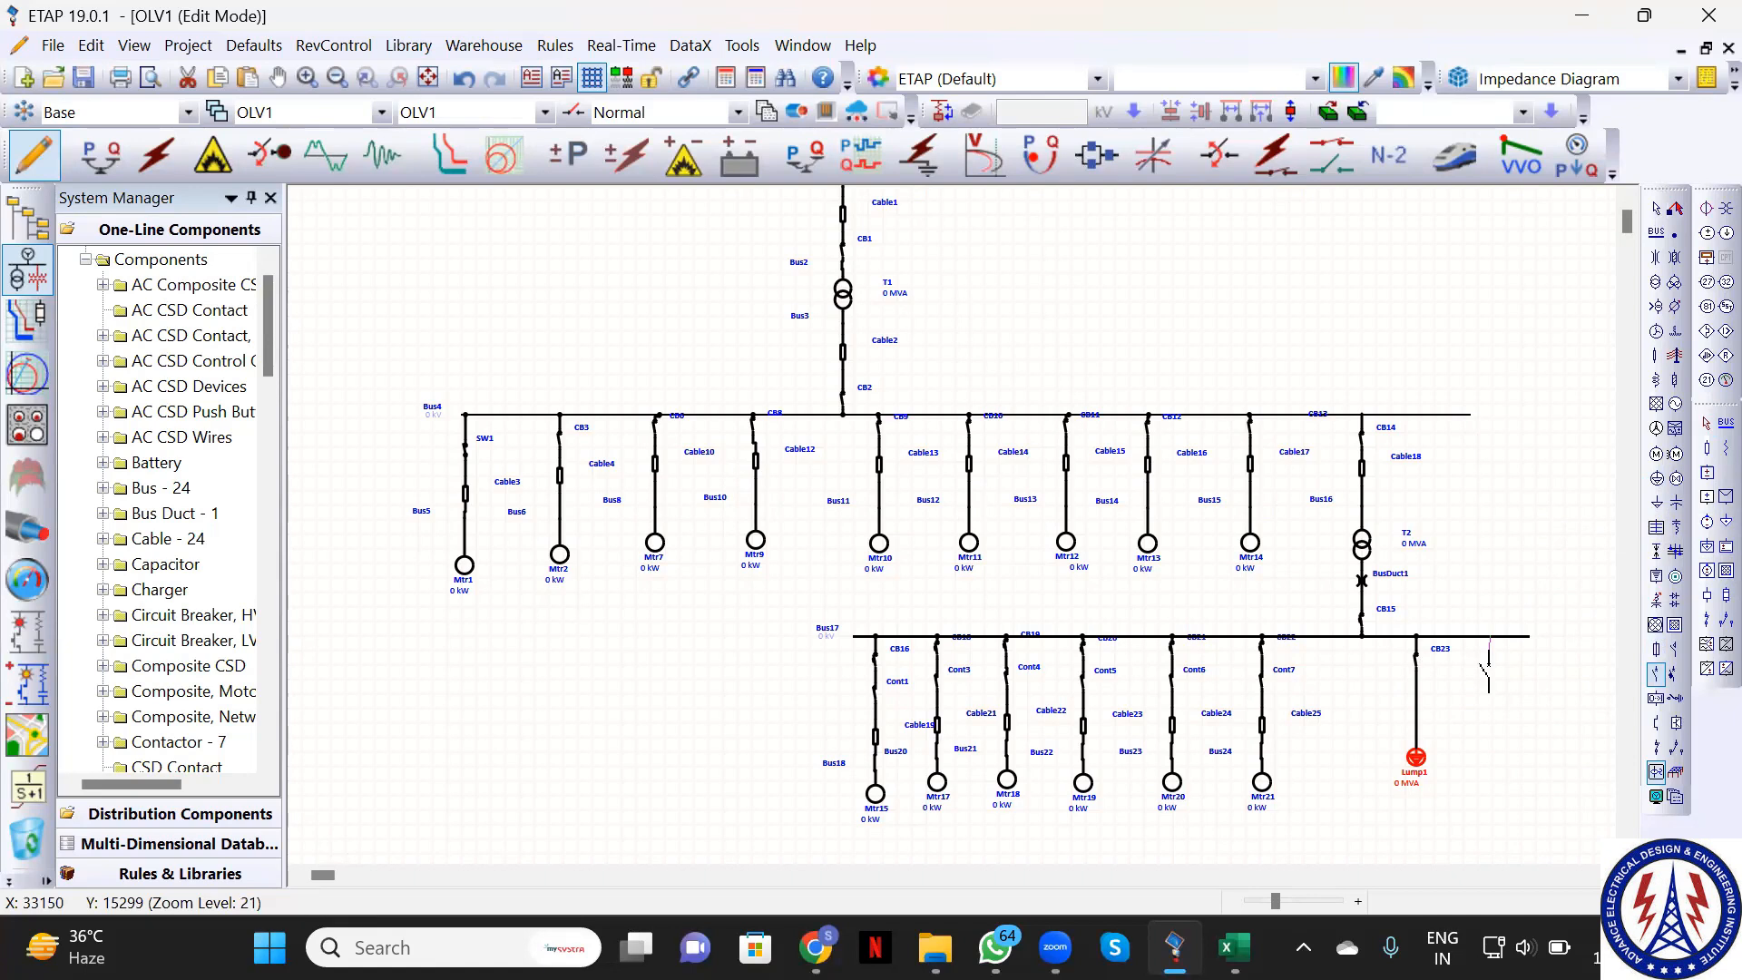
pyautogui.click(1489, 655)
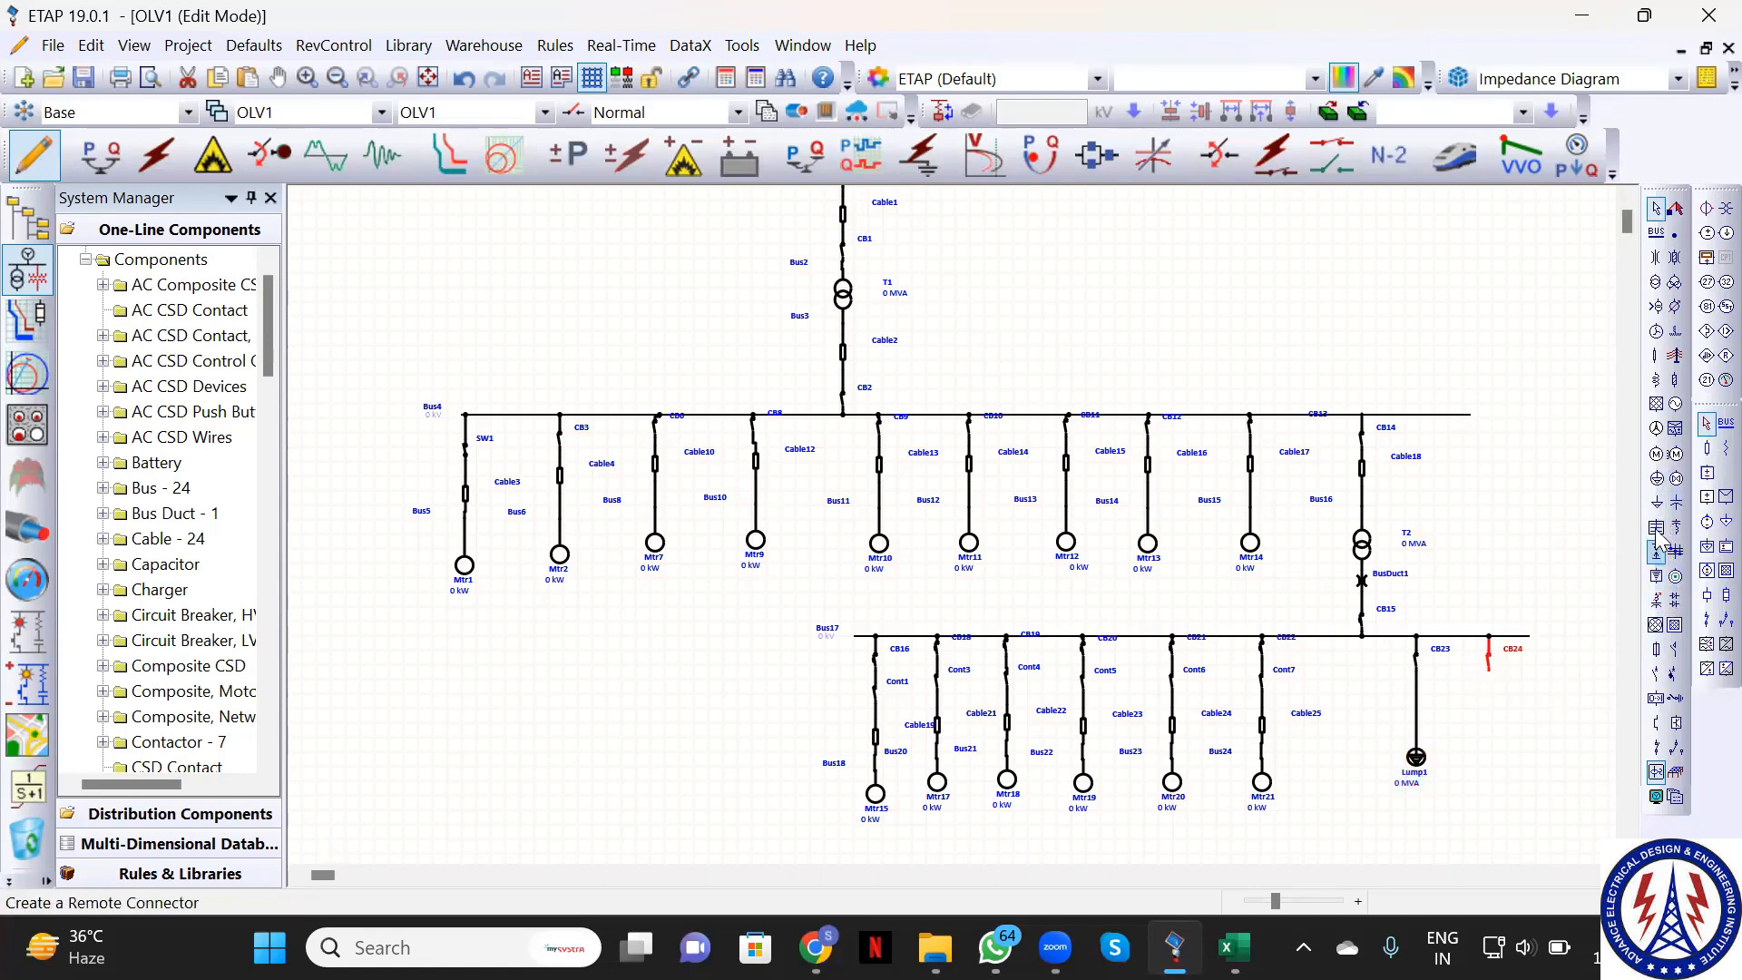
pyautogui.click(1657, 481)
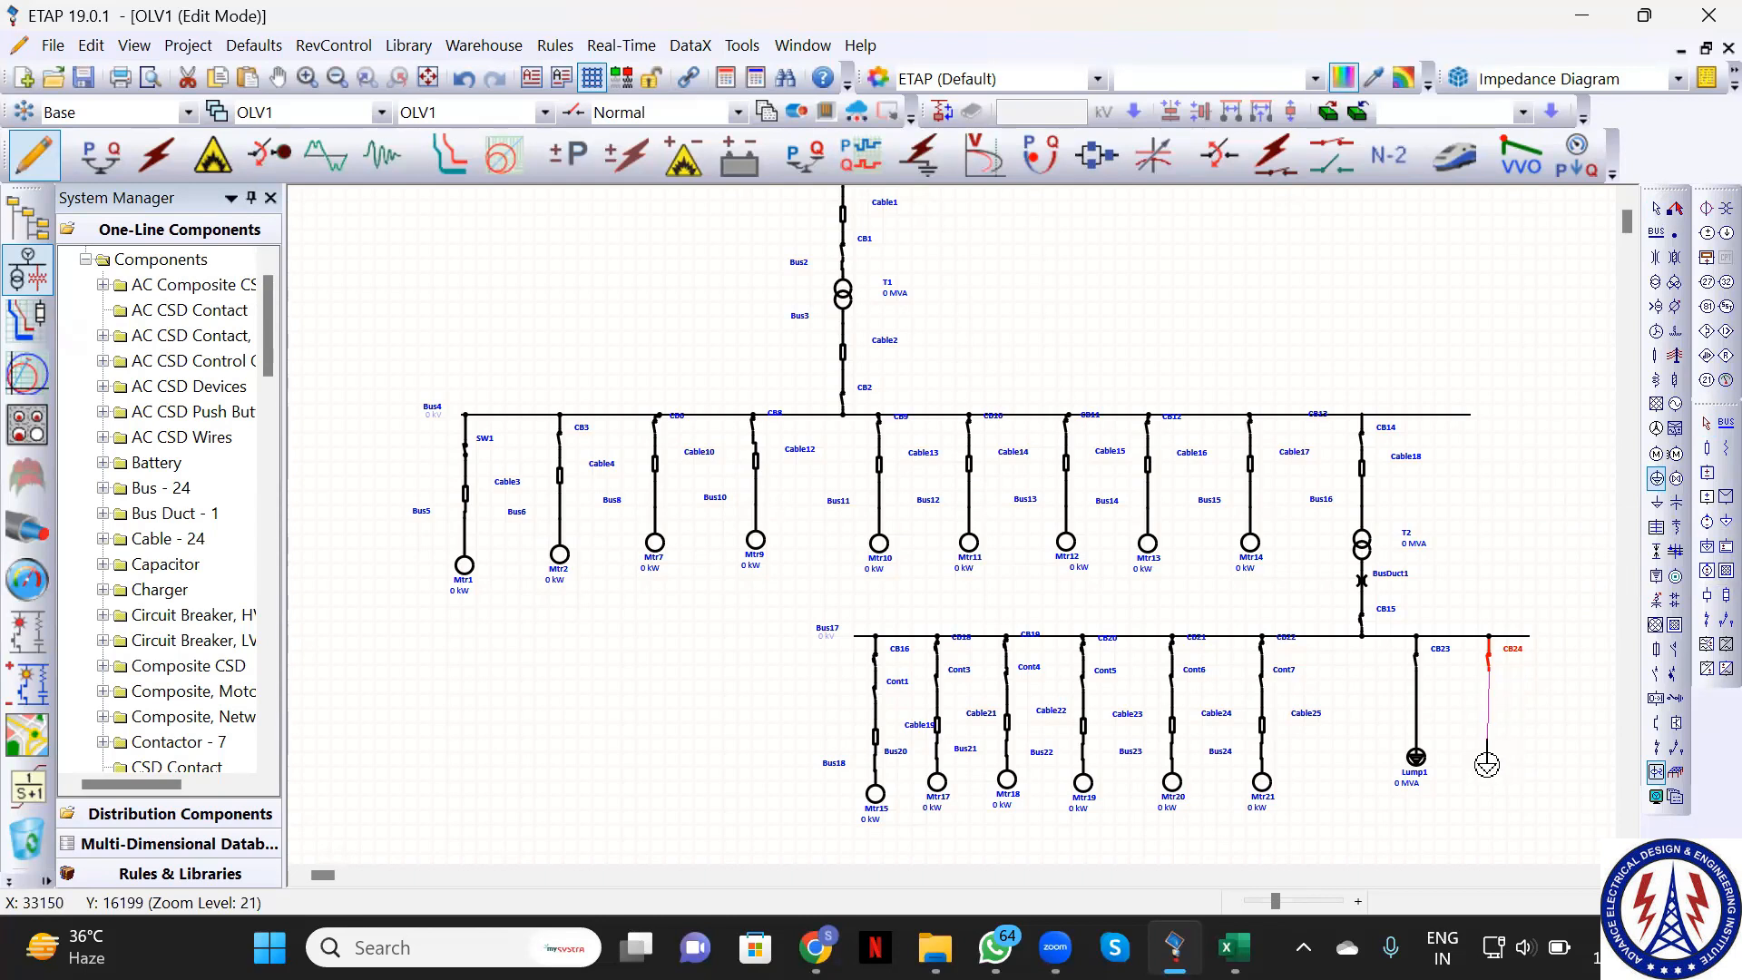
pyautogui.click(1488, 761)
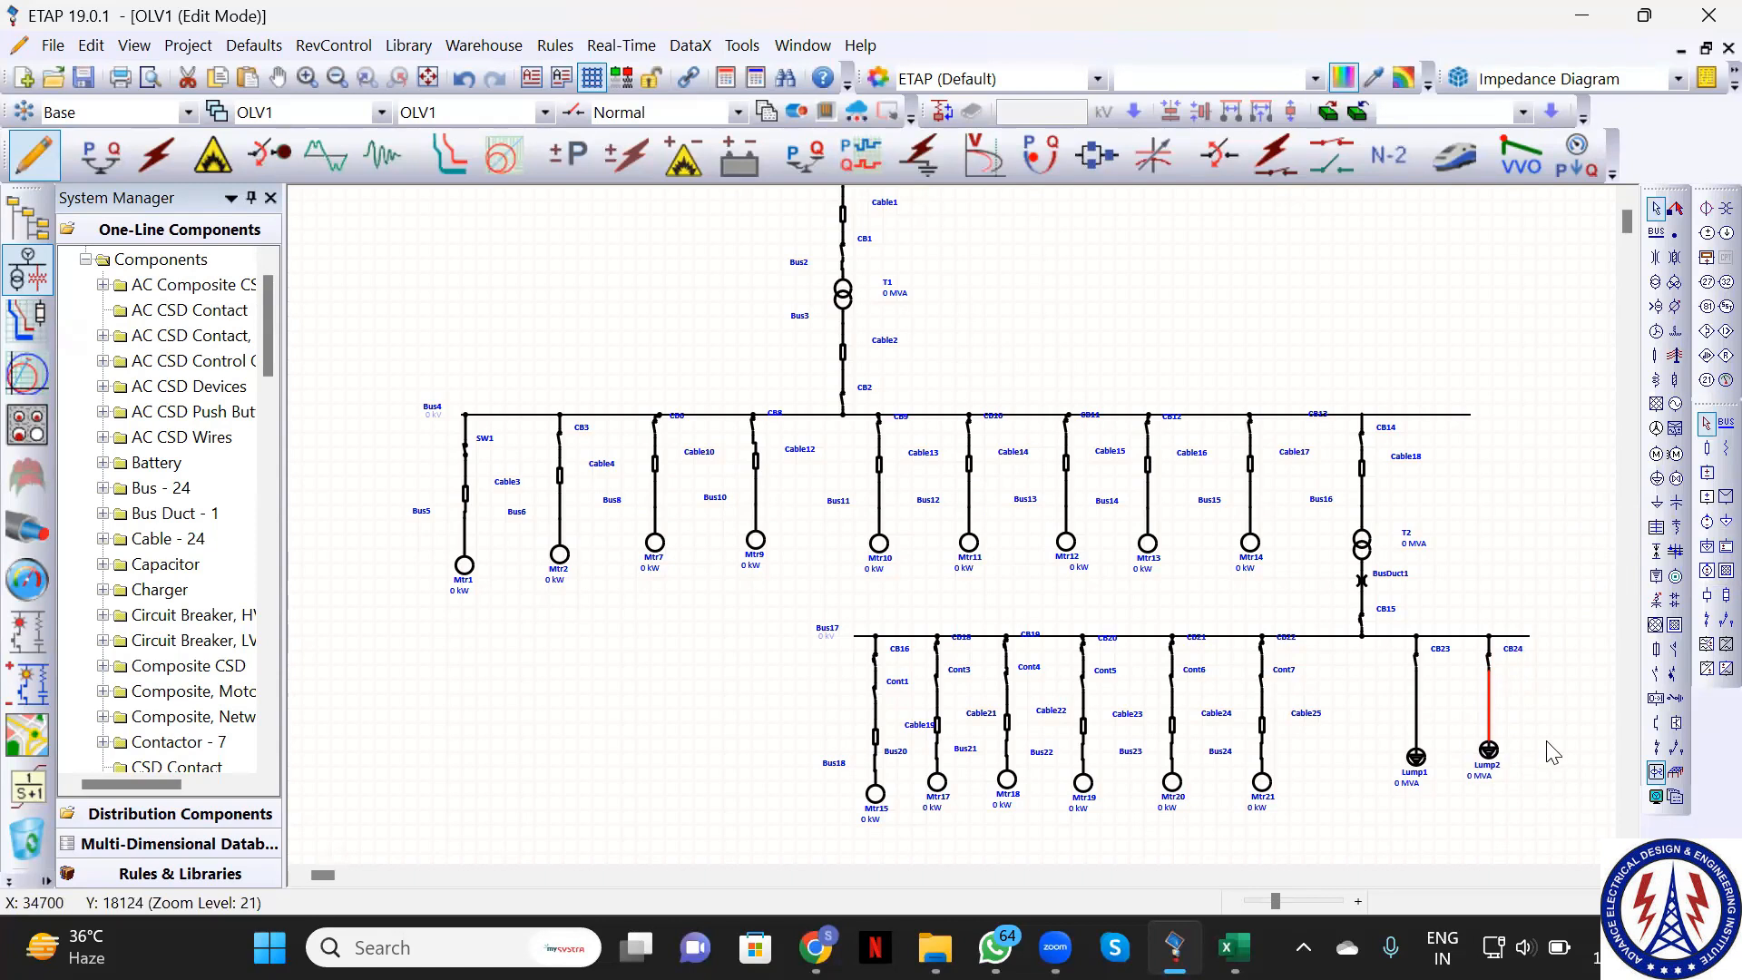
pyautogui.click(1418, 758)
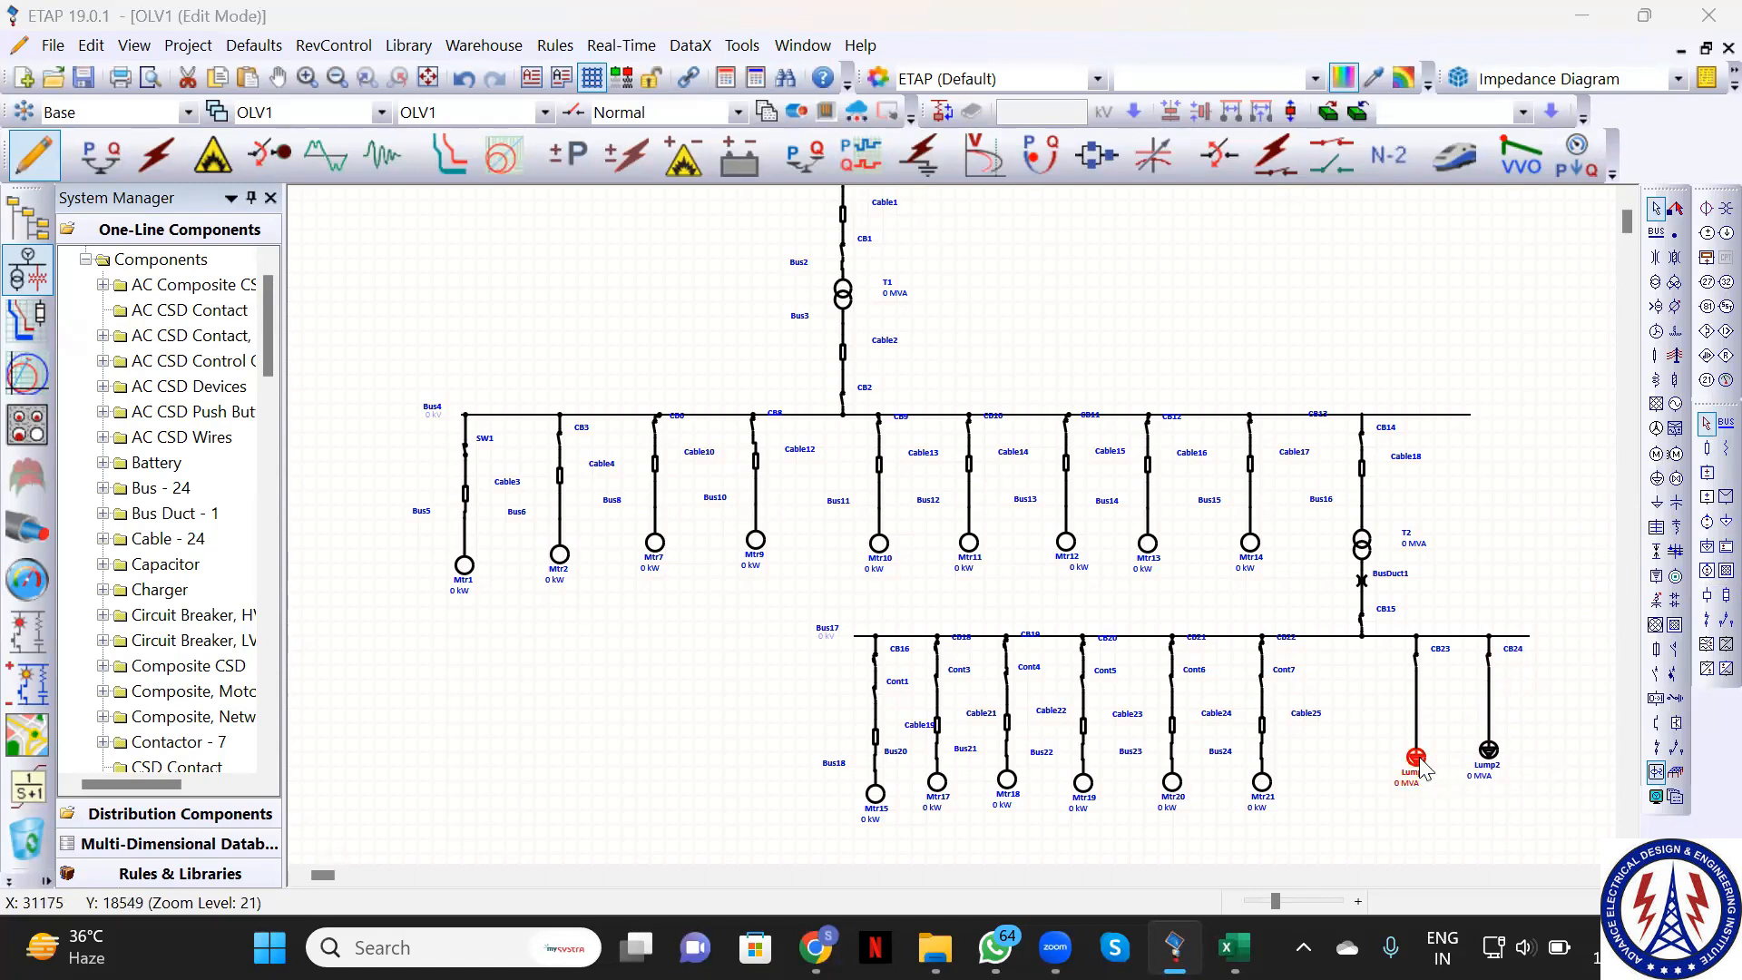
pyautogui.doubleClick(1419, 760)
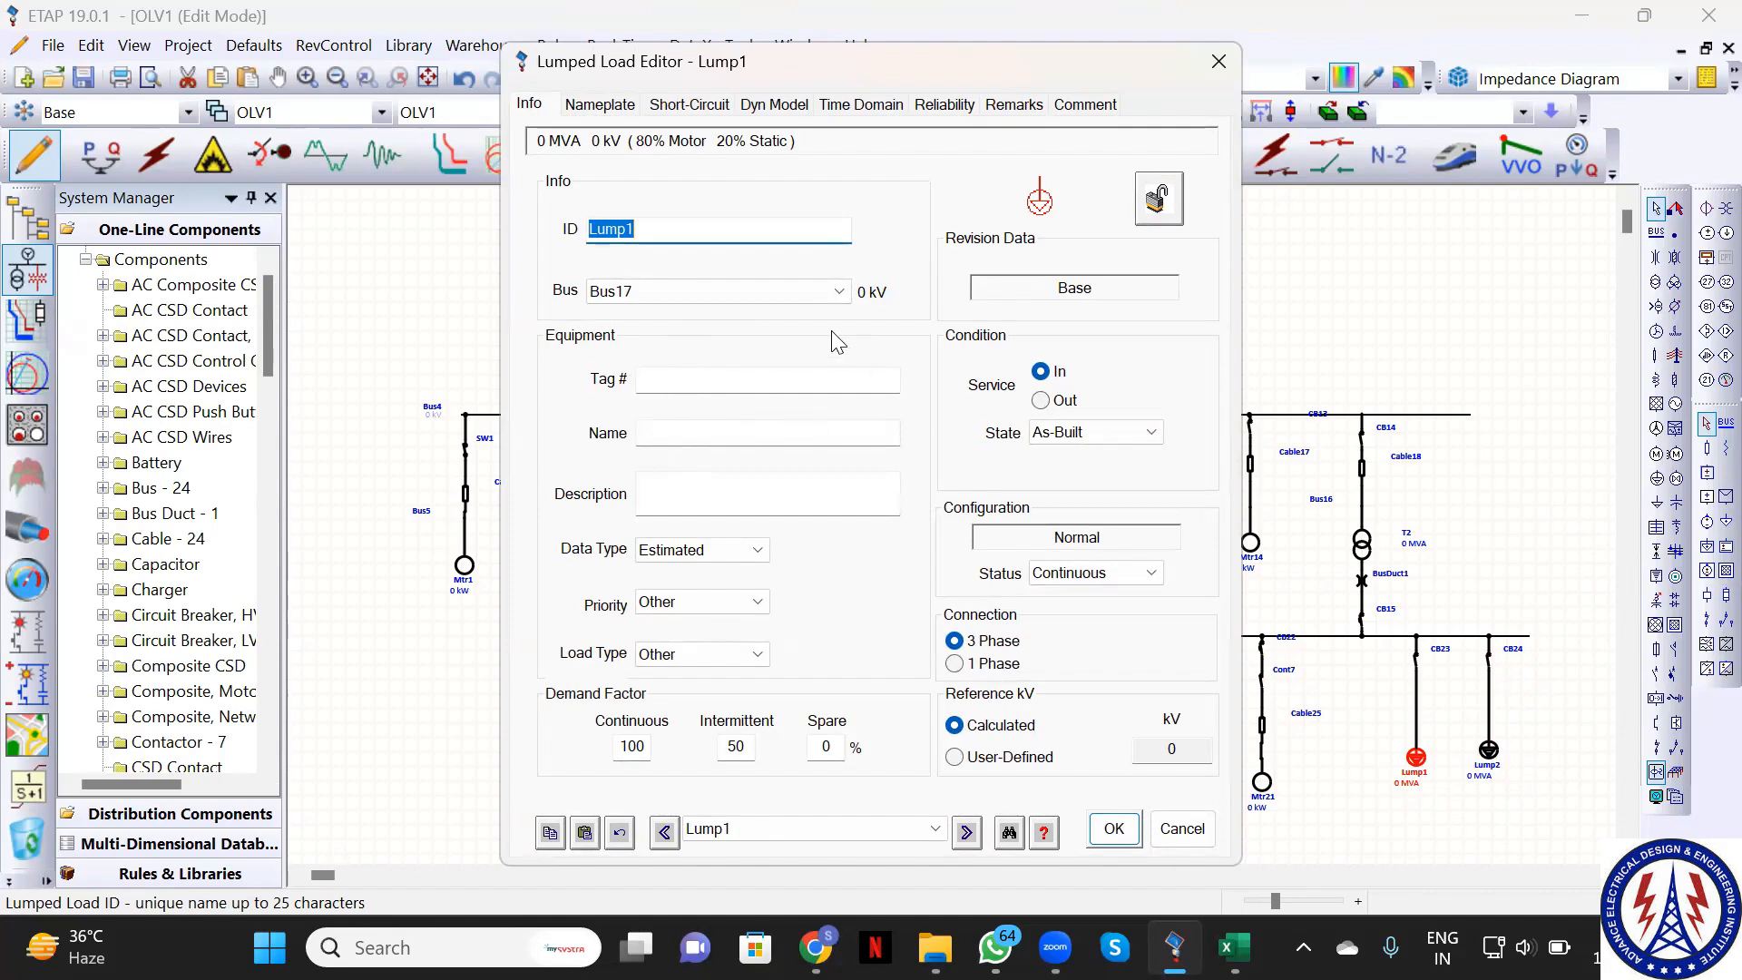
# Show Lump1's Nameplate ratings and review the 80% constant kVA / 20% constant Z split
pyautogui.click(595, 109)
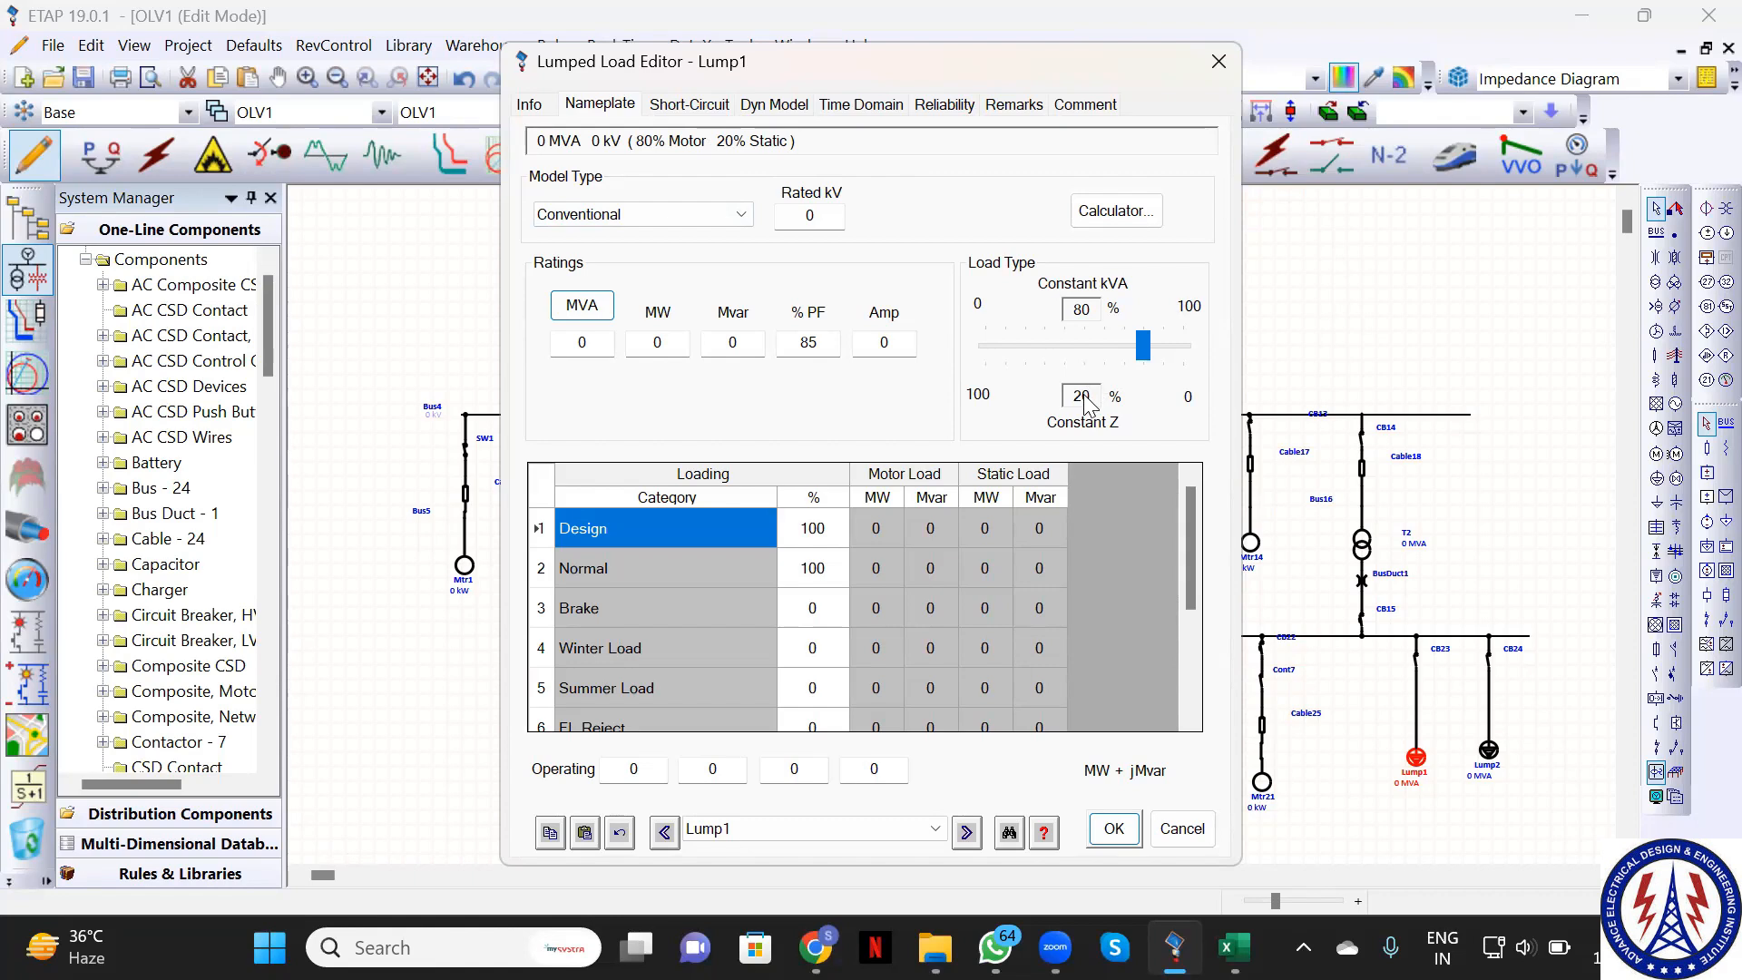
pyautogui.moveTo(1143, 349)
pyautogui.mouseDown()
pyautogui.moveTo(1023, 367)
pyautogui.moveTo(1158, 370)
pyautogui.moveTo(1142, 372)
pyautogui.mouseUp()
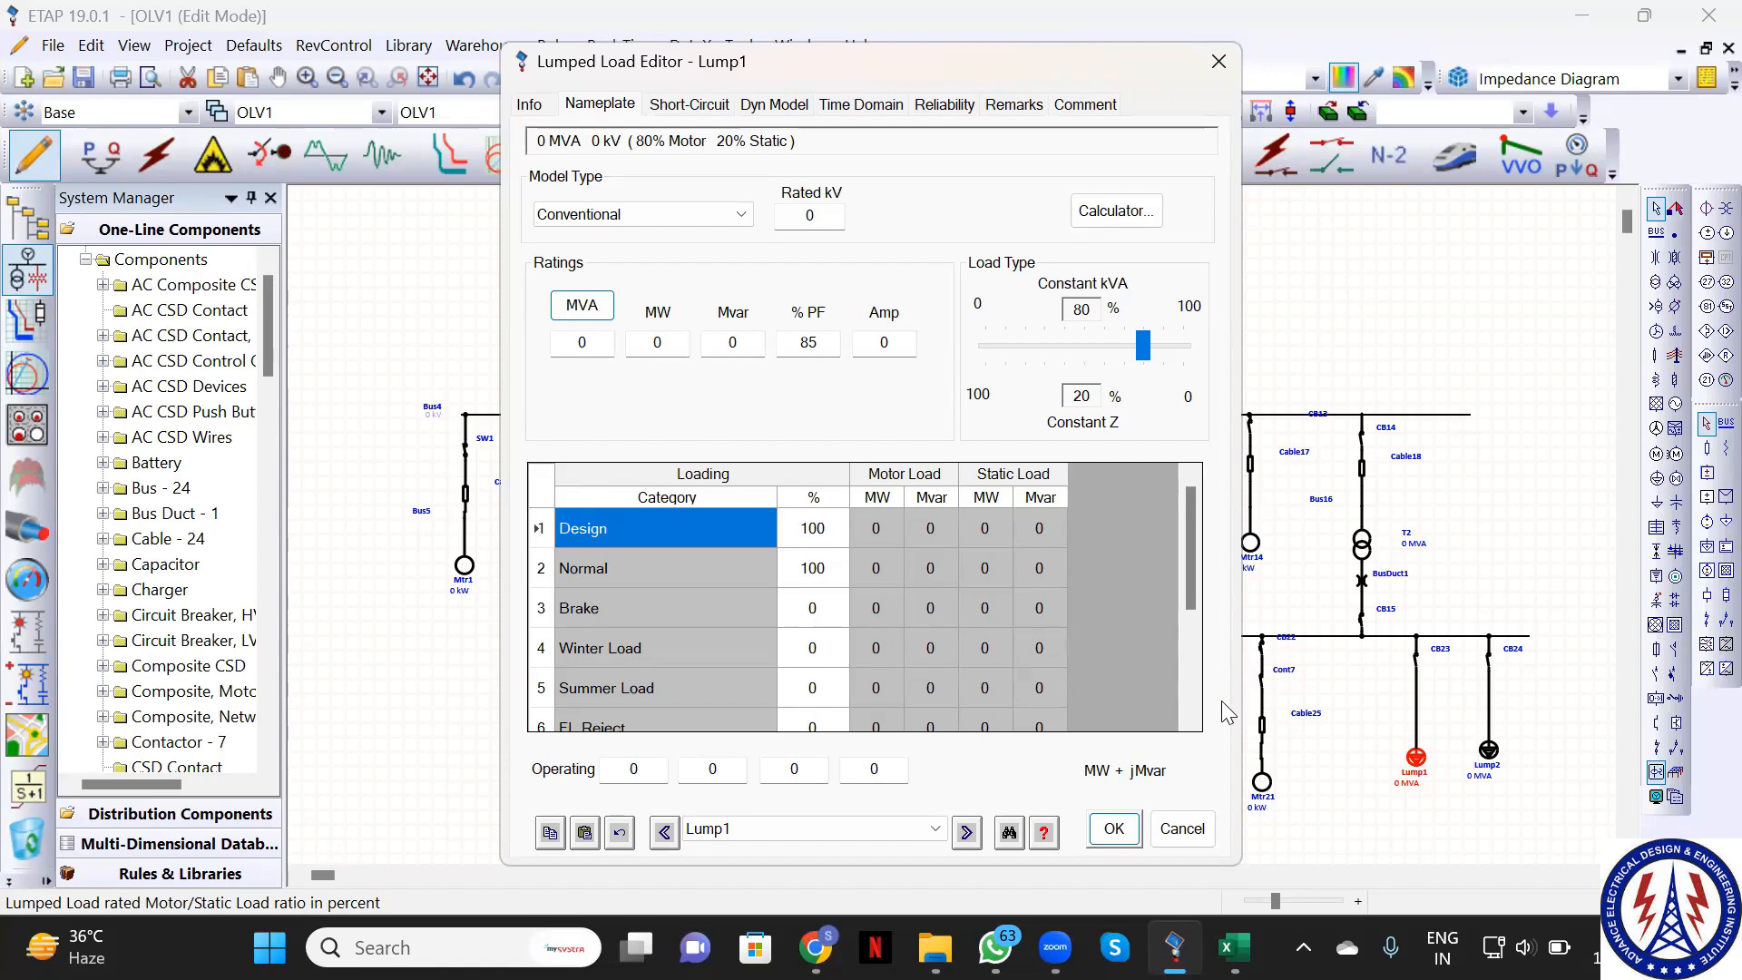
# Accept Lump1's load settings and close its editor to return to the one-line diagram
pyautogui.click(1111, 828)
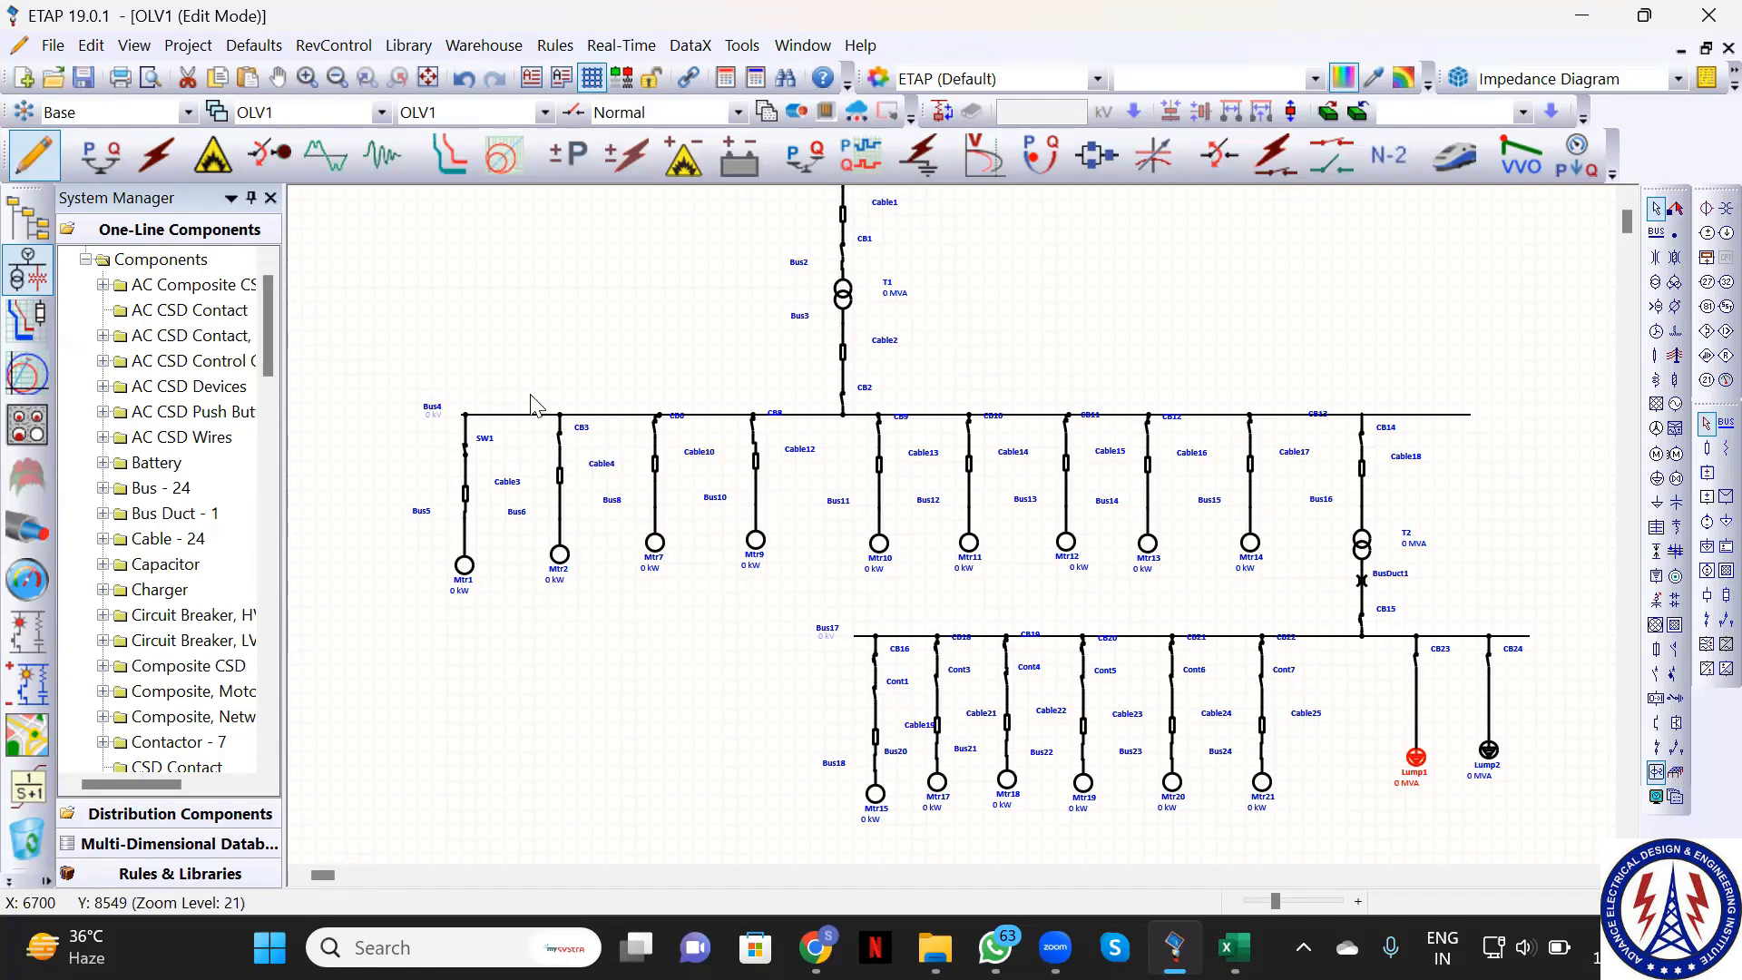
# Start a project copy and create a new 'ETAP Program' folder on the Desktop
pyautogui.hotkey('ctrl', 's')
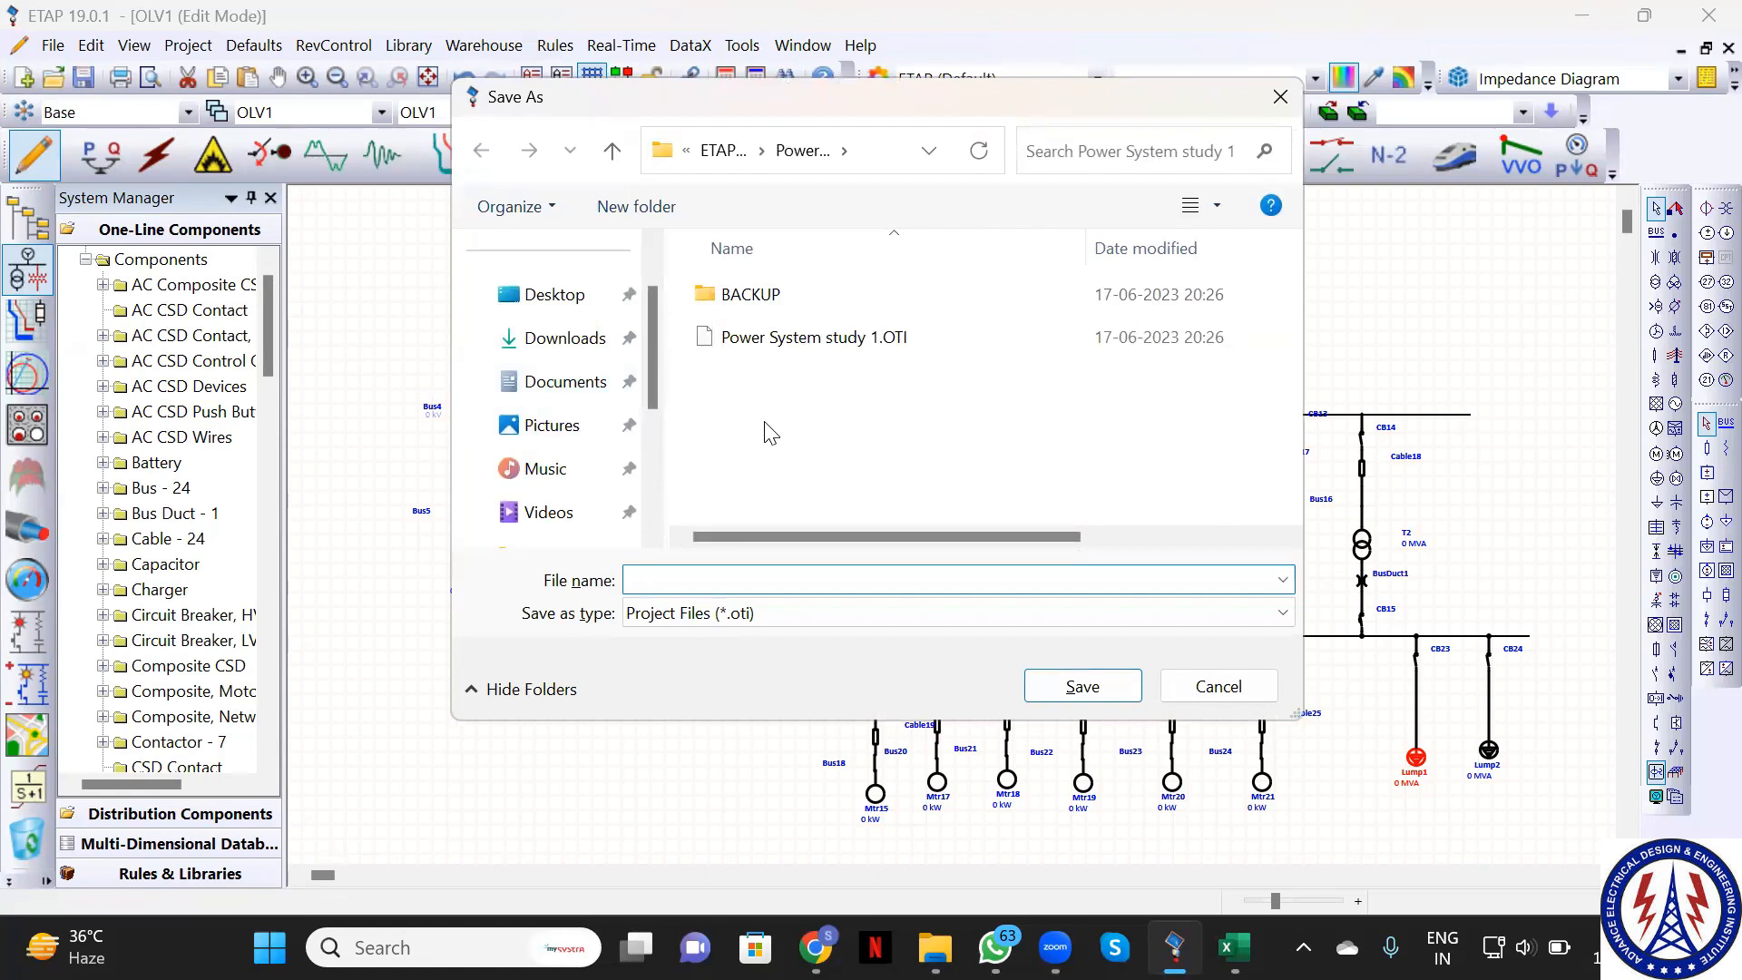
pyautogui.click(552, 299)
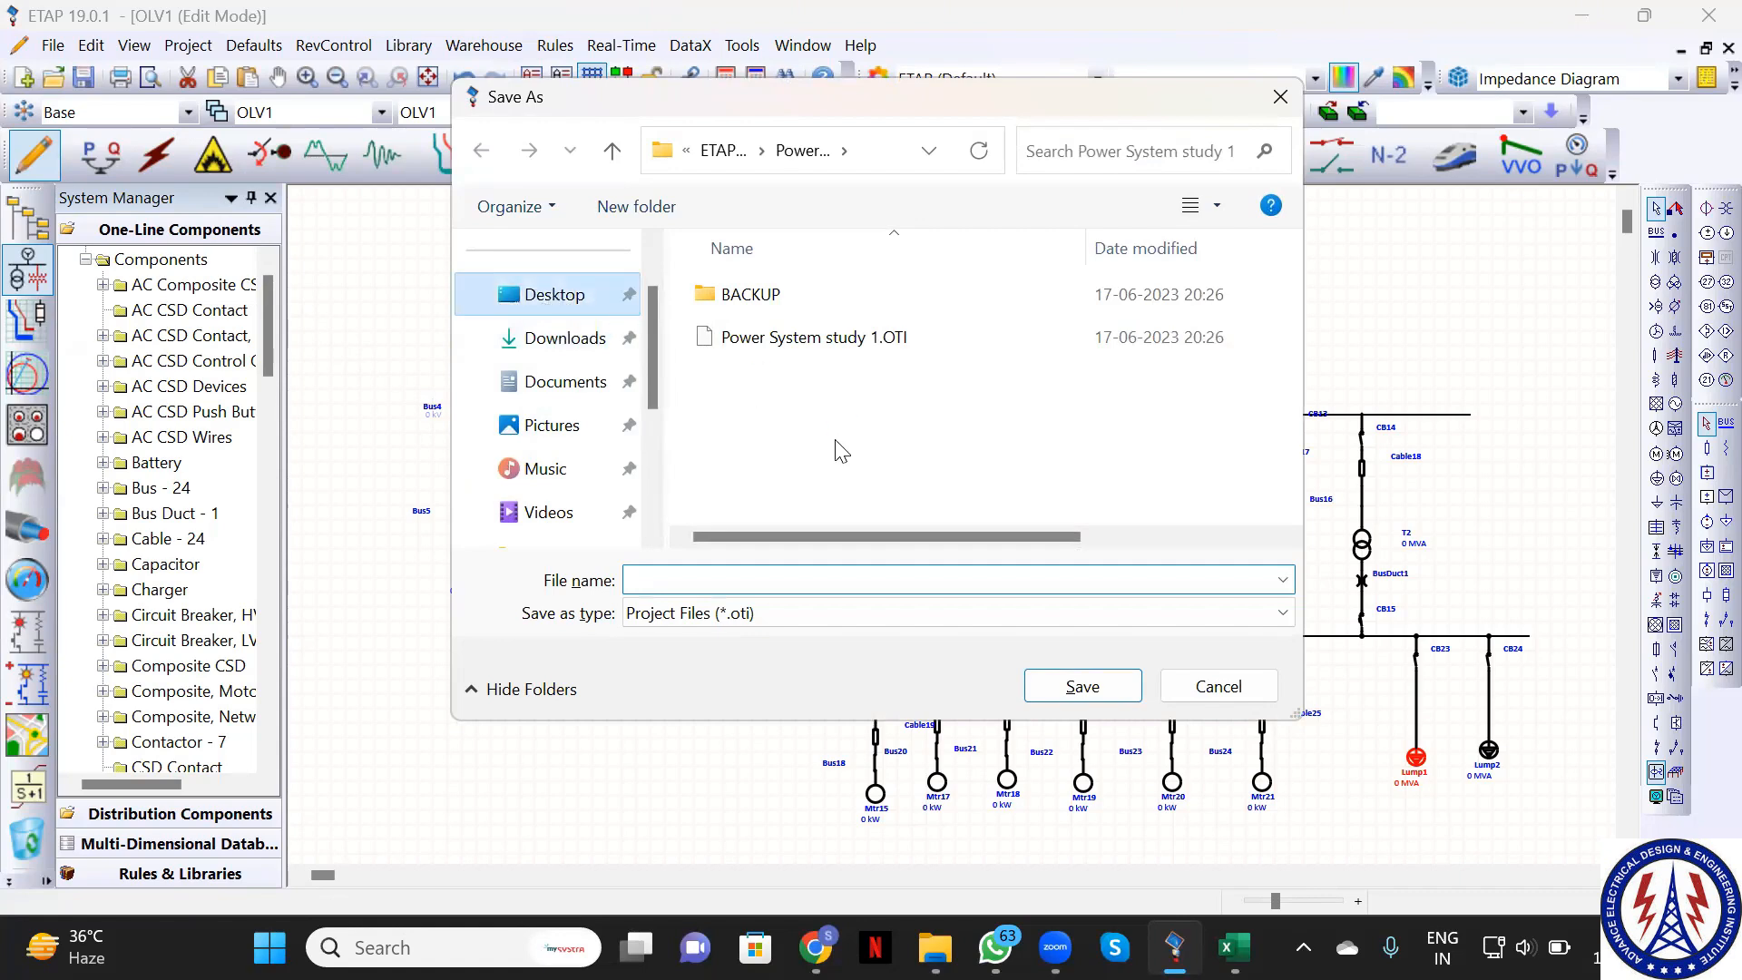
pyautogui.rightClick(930, 373)
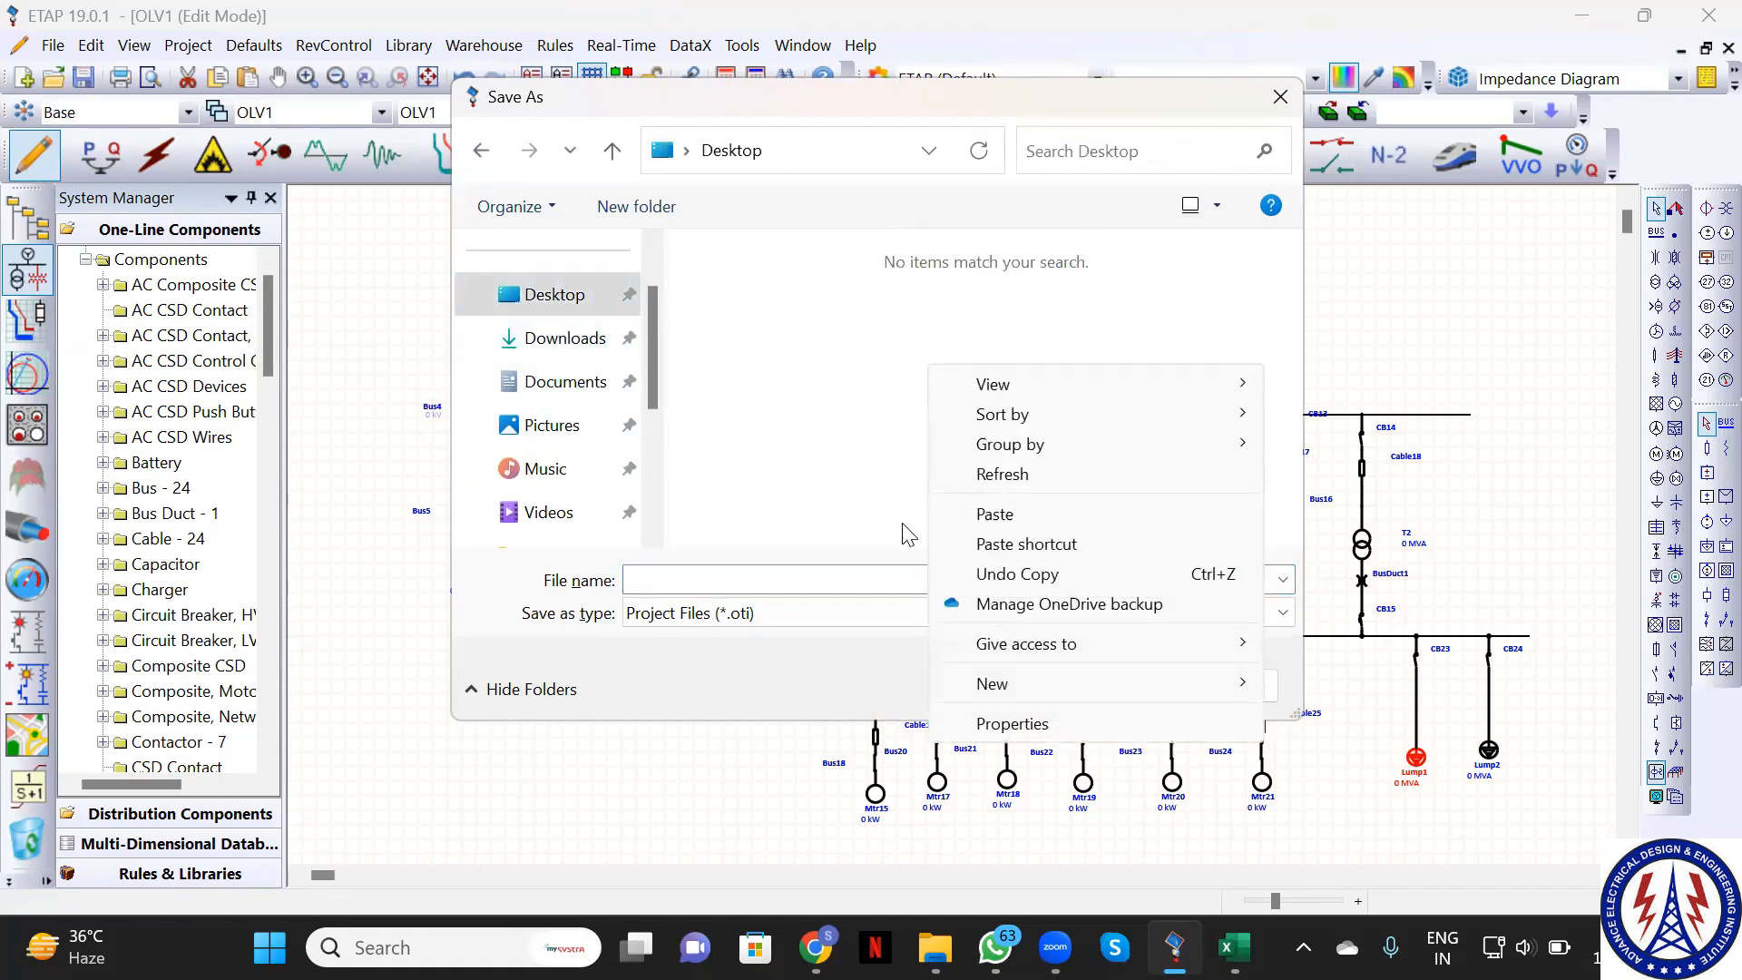
pyautogui.moveTo(990, 687)
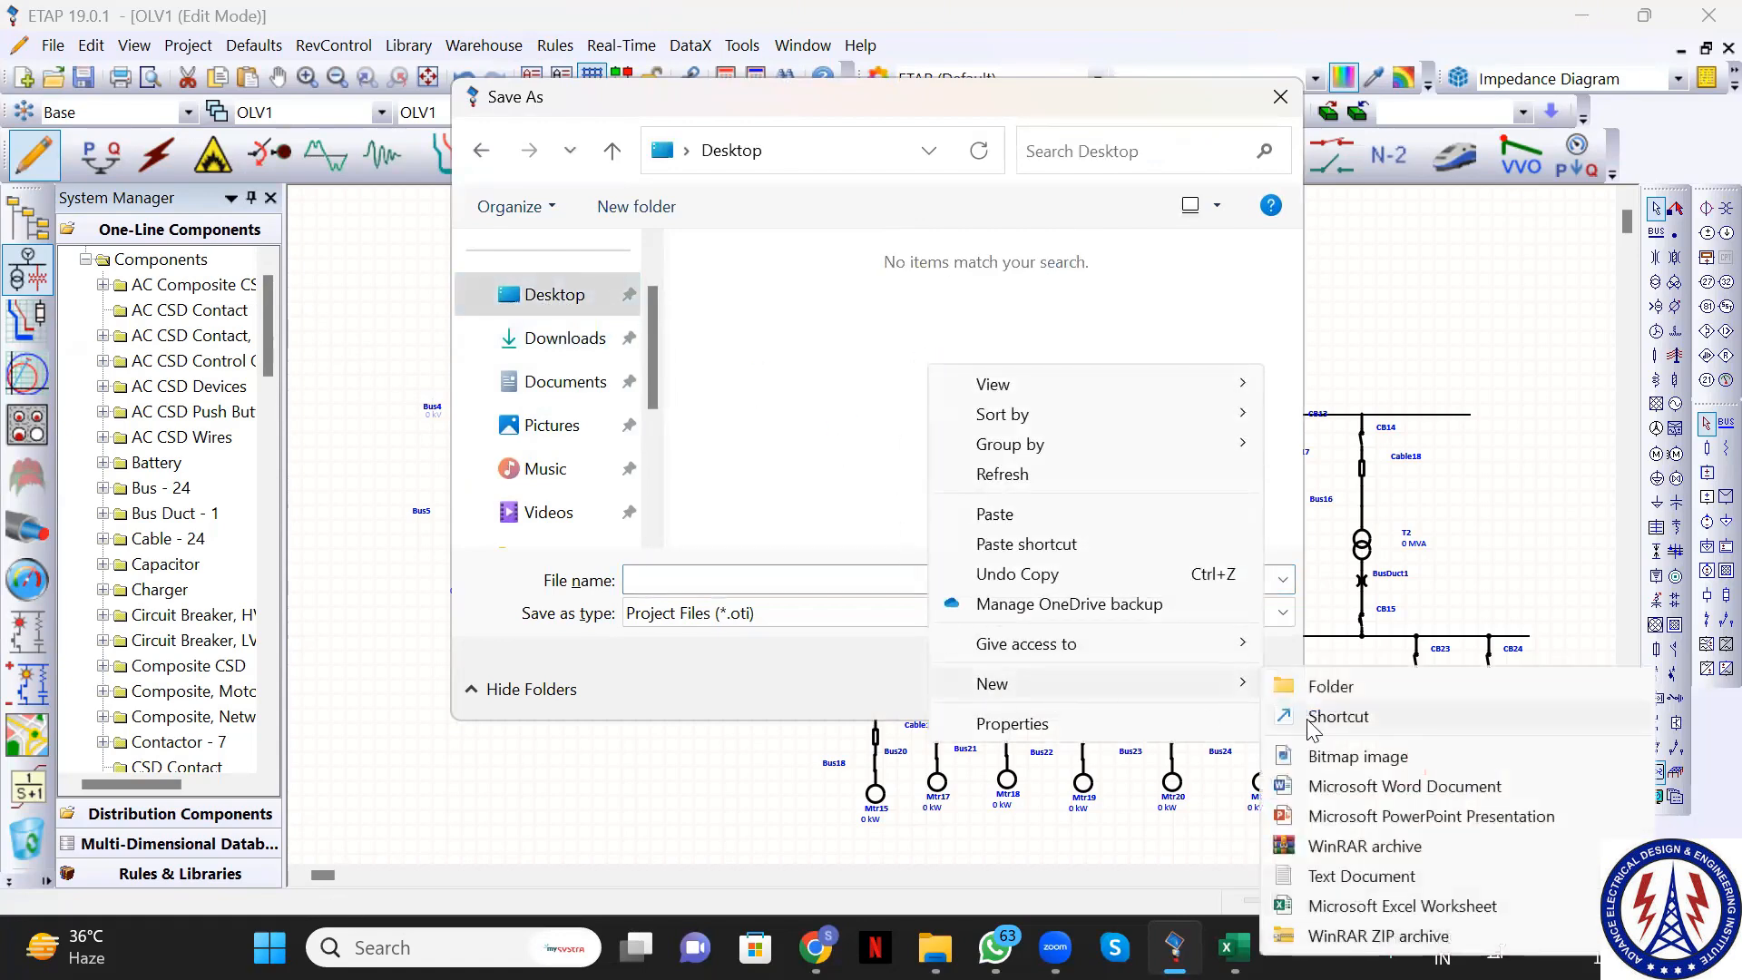
pyautogui.click(1325, 682)
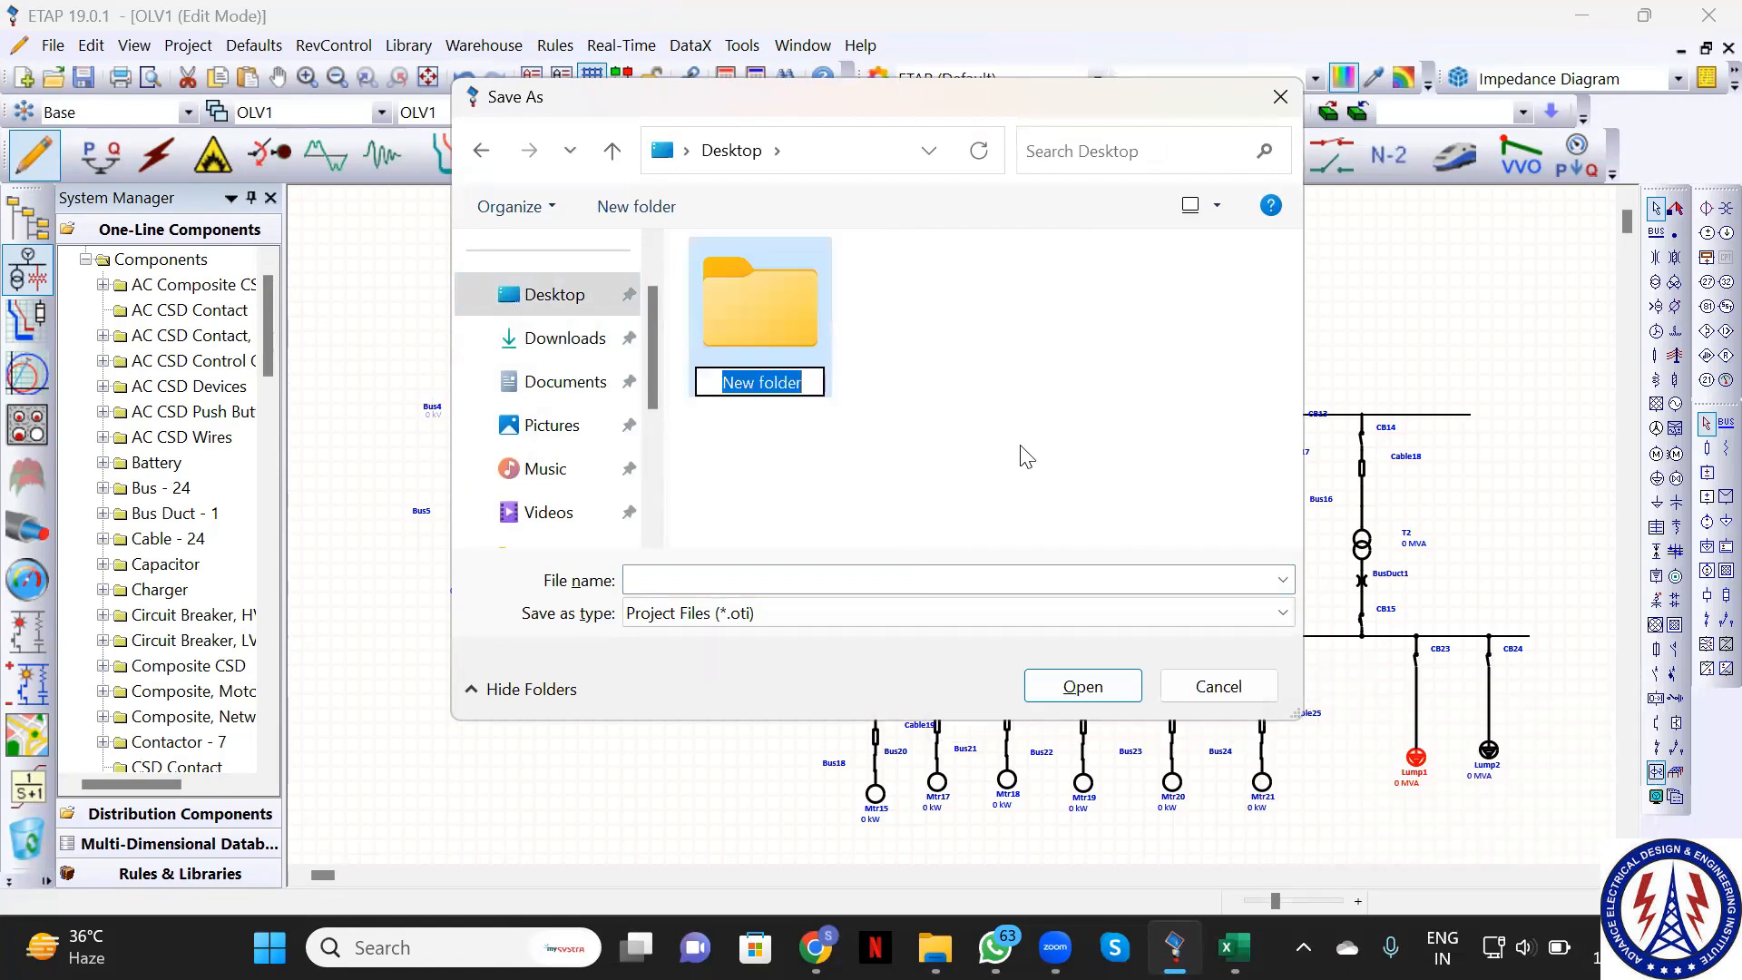
pyautogui.write('ETAP')
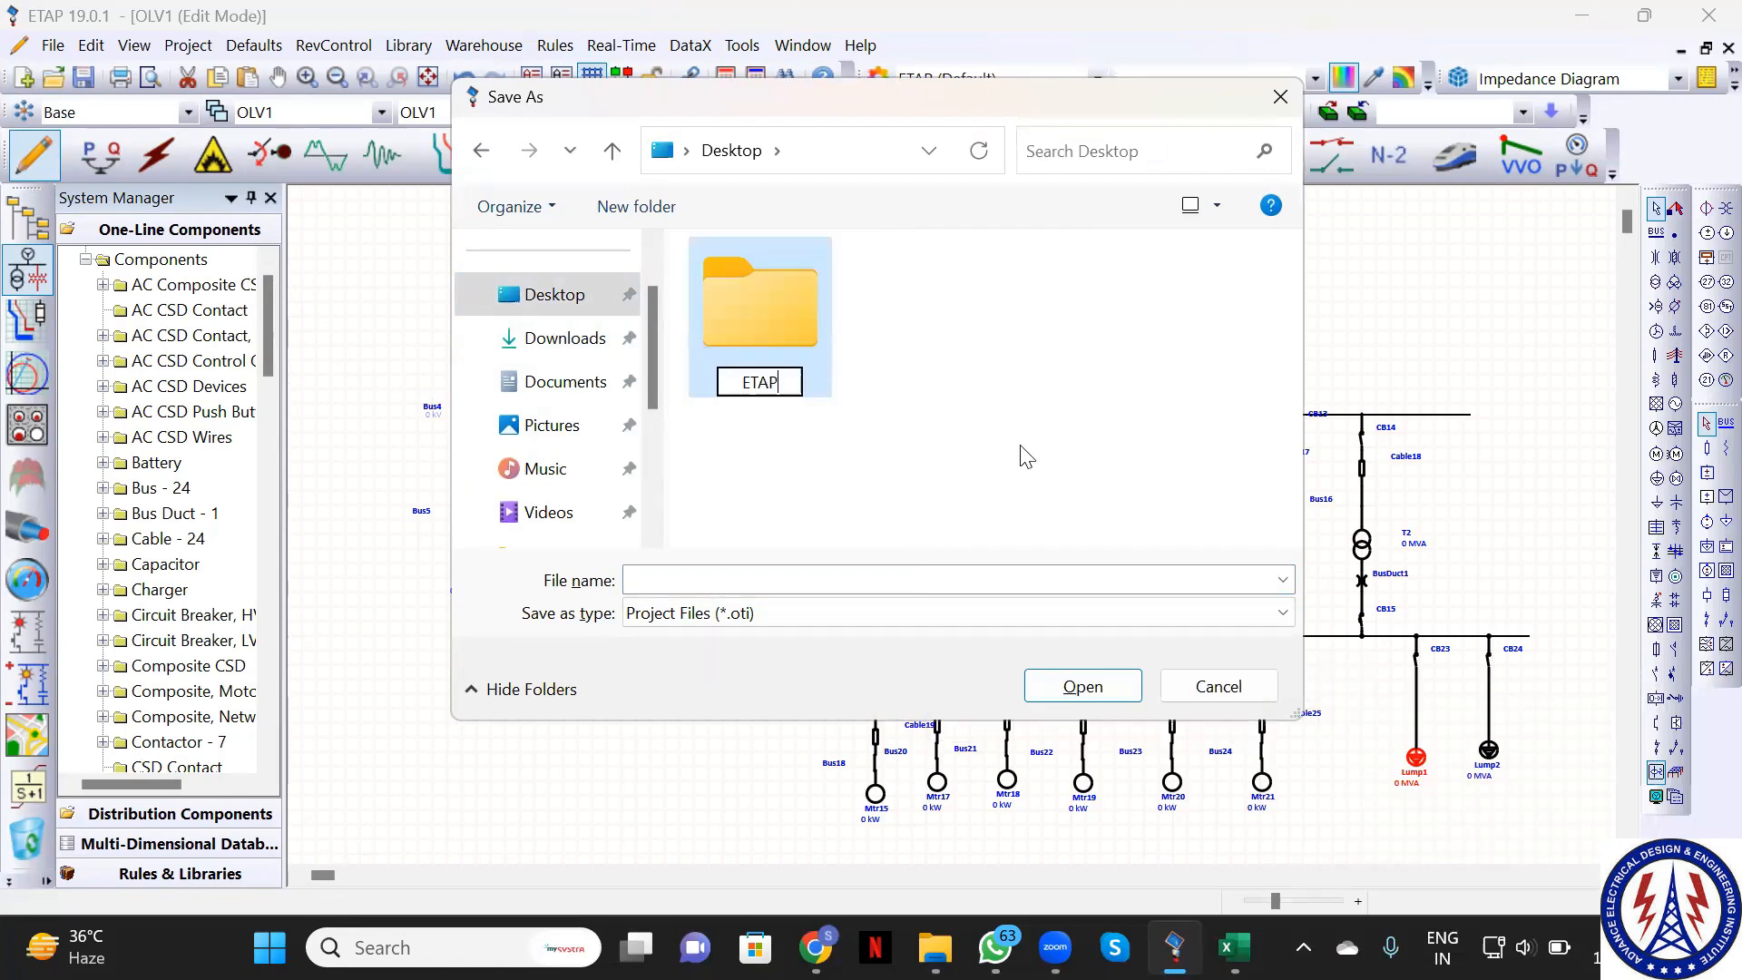
pyautogui.write(' Pro')
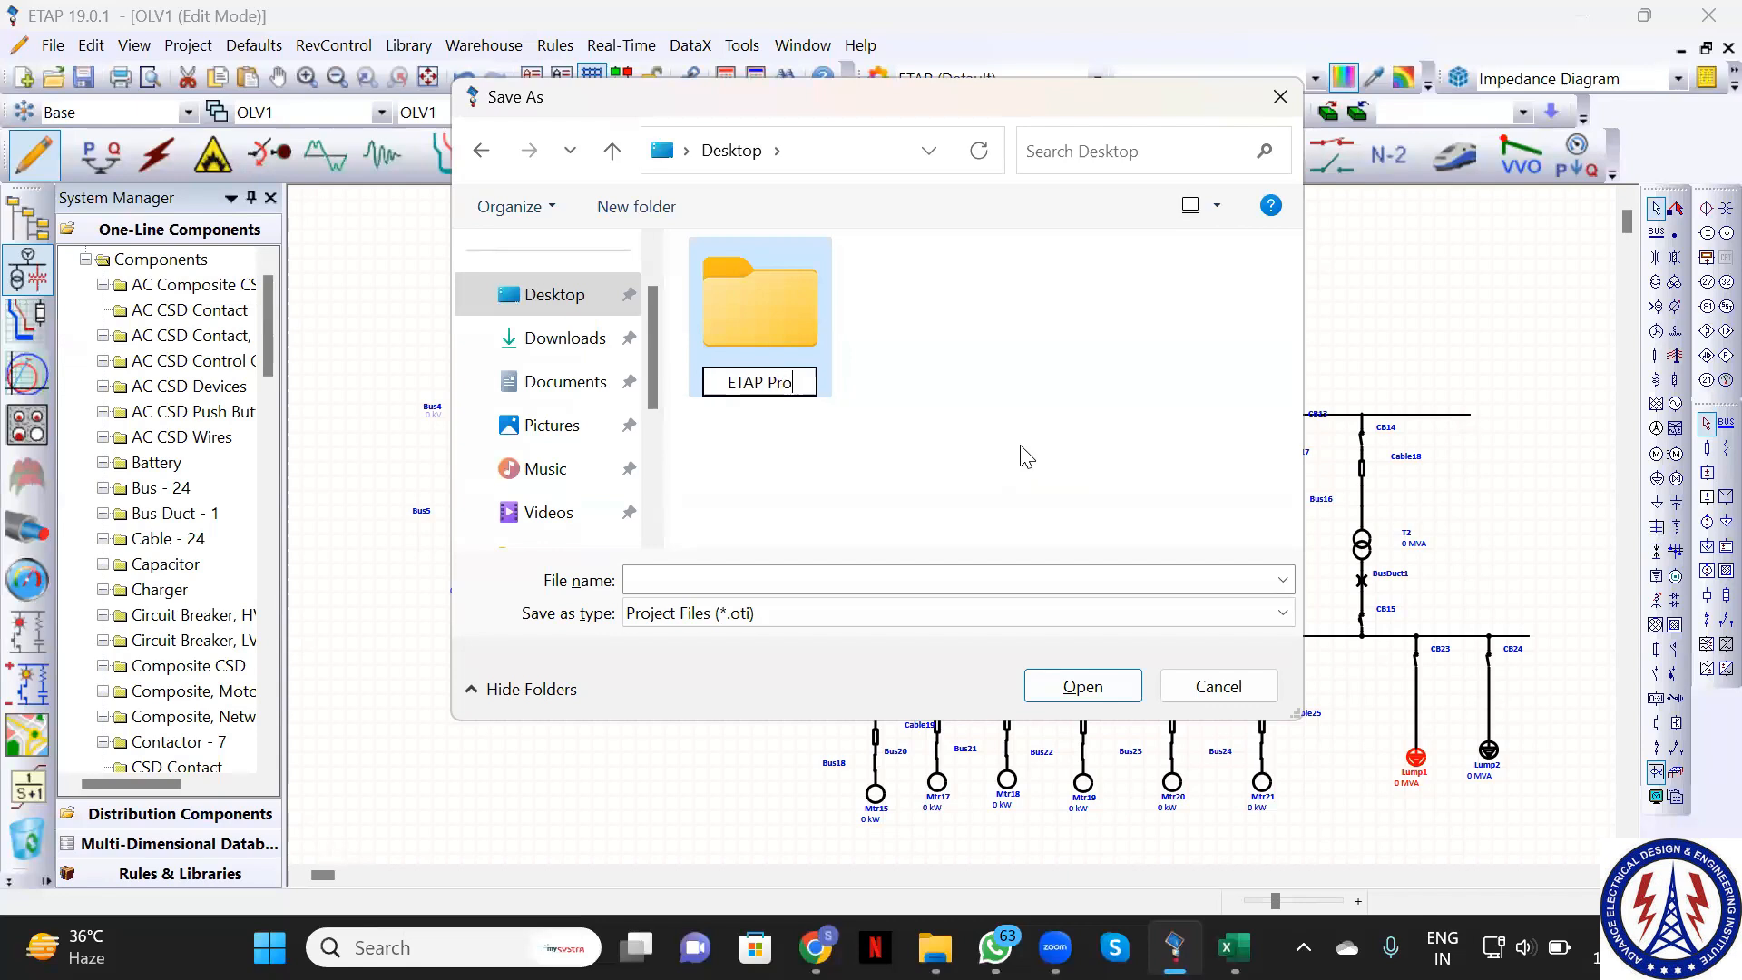
pyautogui.write('jecm')
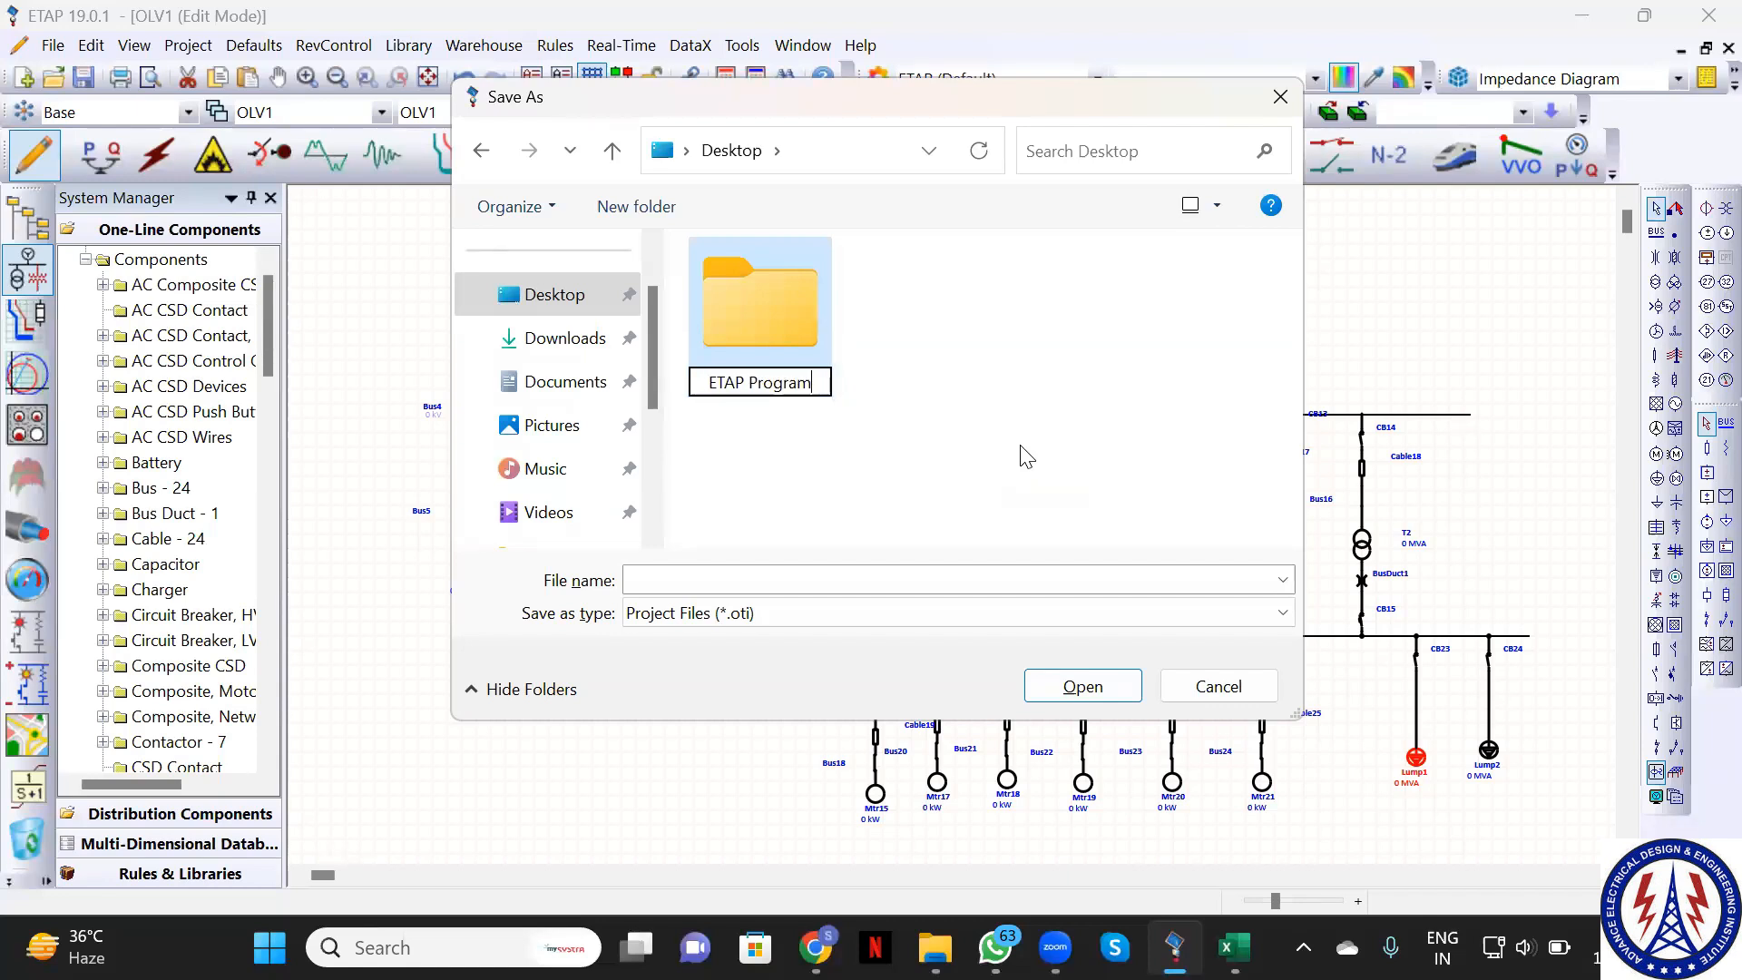
pyautogui.press('Return')
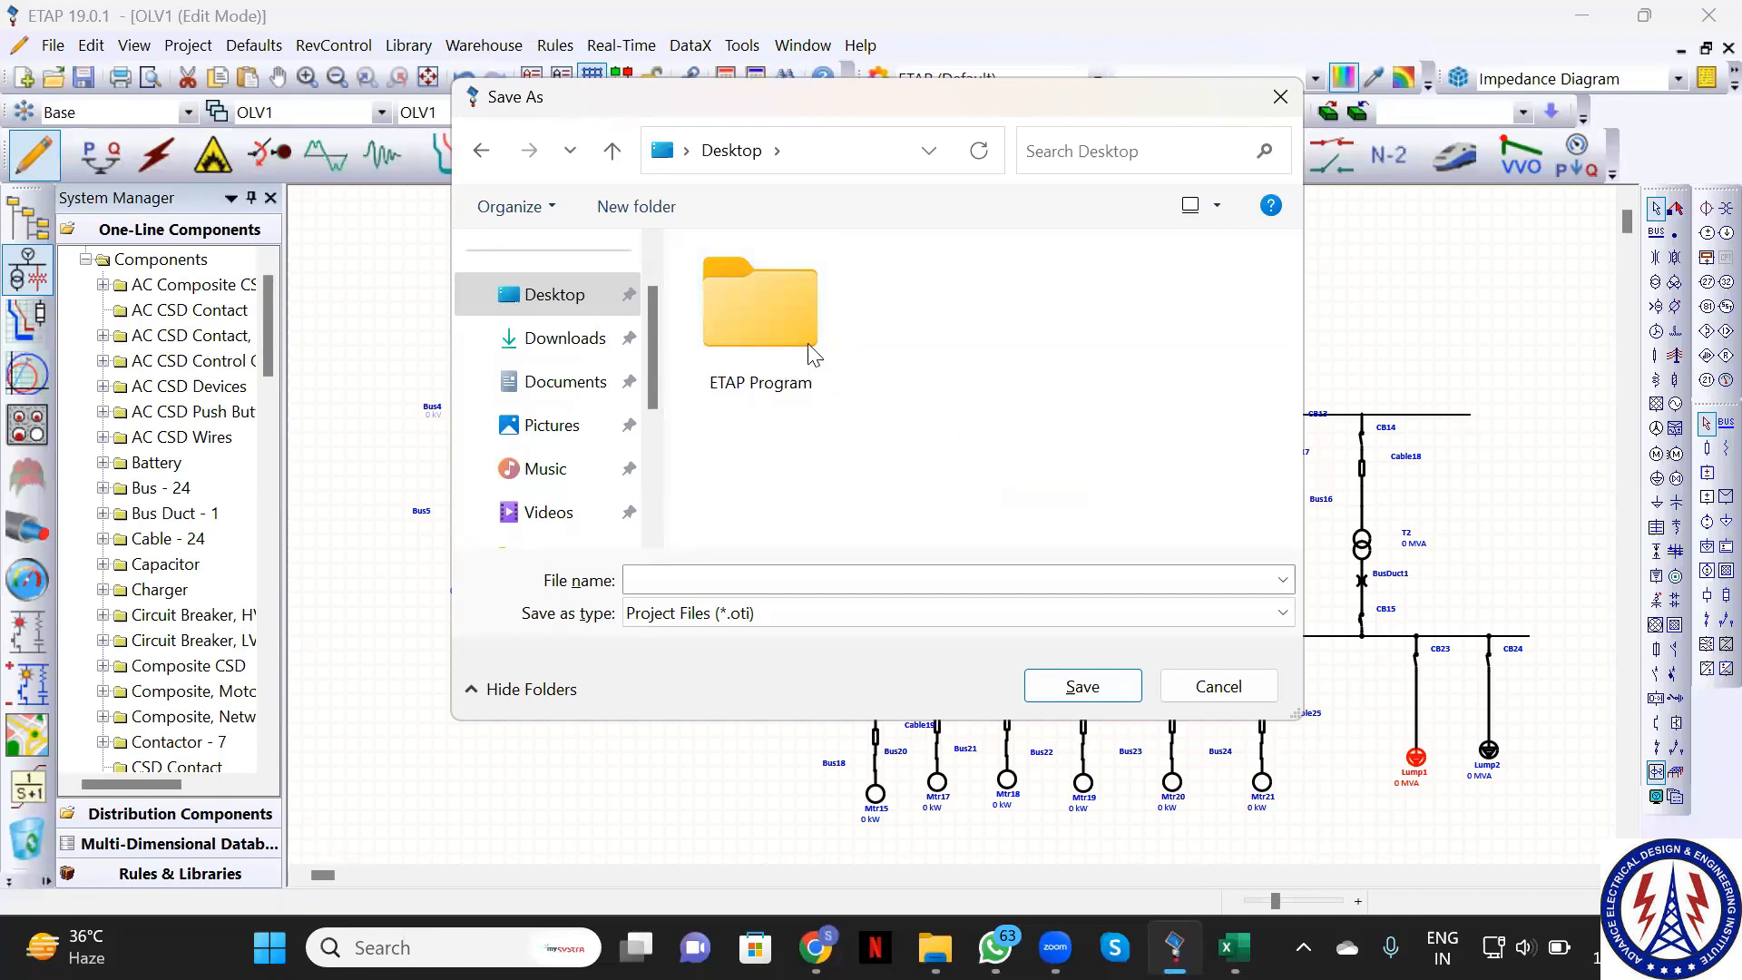
# Save the copy as 'Example 1 17-06-2023' inside the ETAP Program folder
pyautogui.doubleClick(814, 354)
pyautogui.click(742, 576)
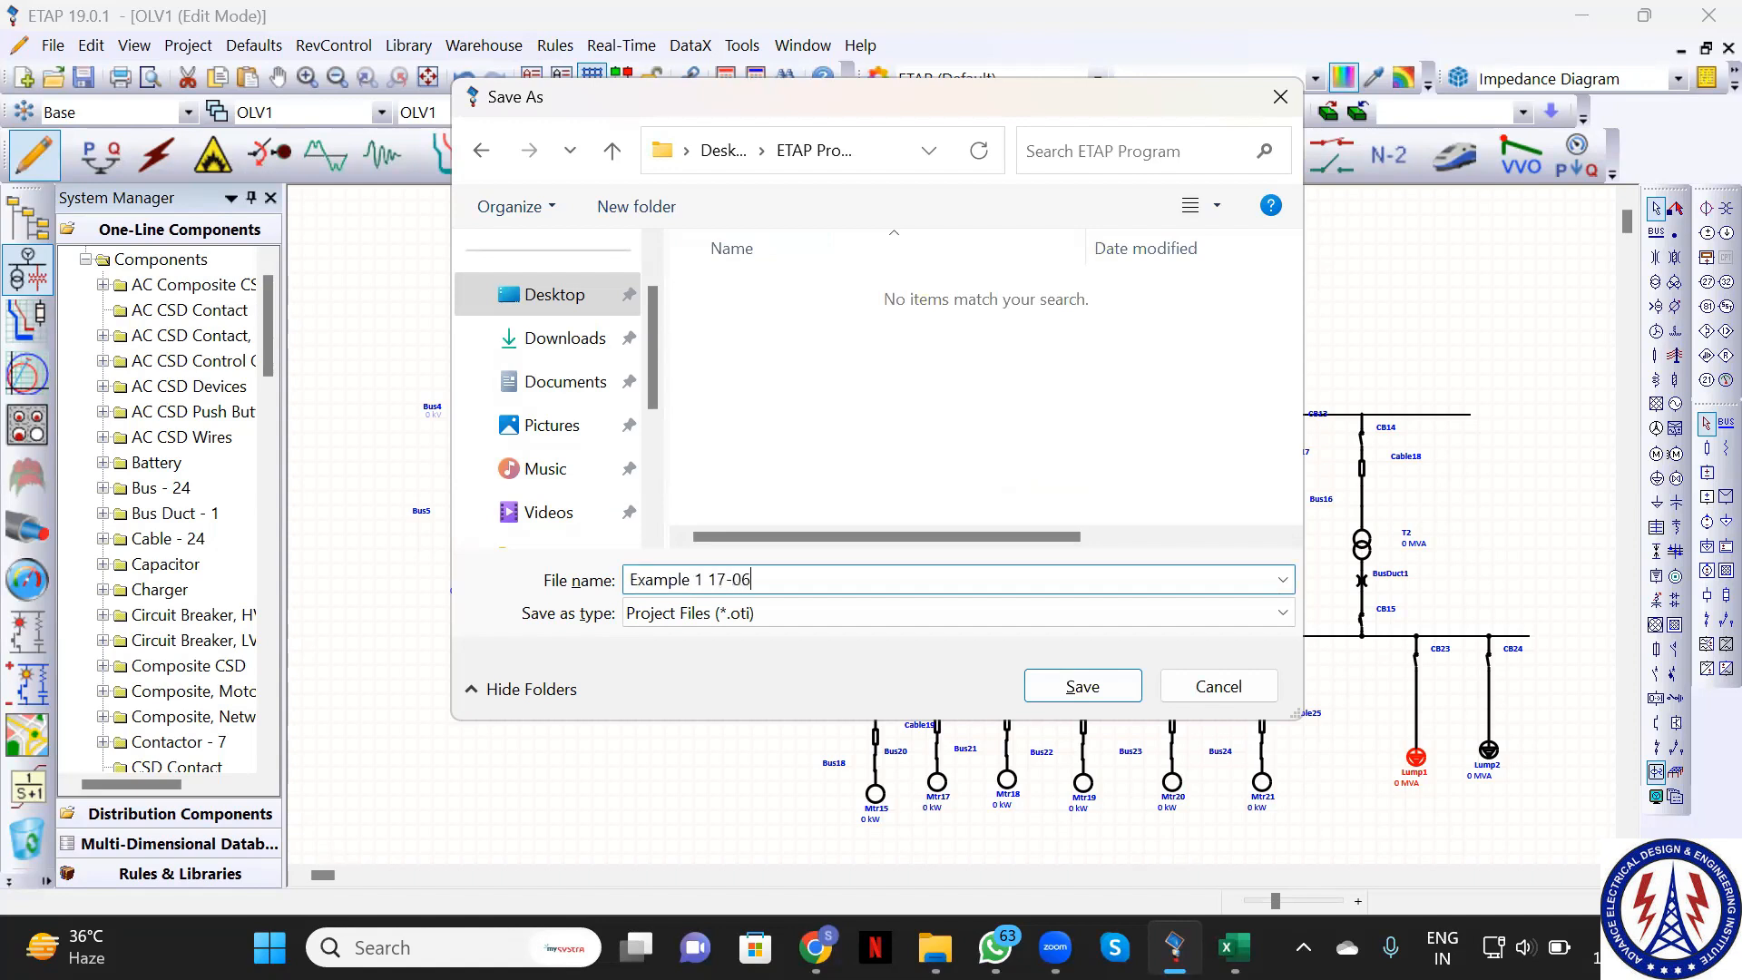
pyautogui.write('2023')
pyautogui.click(1083, 686)
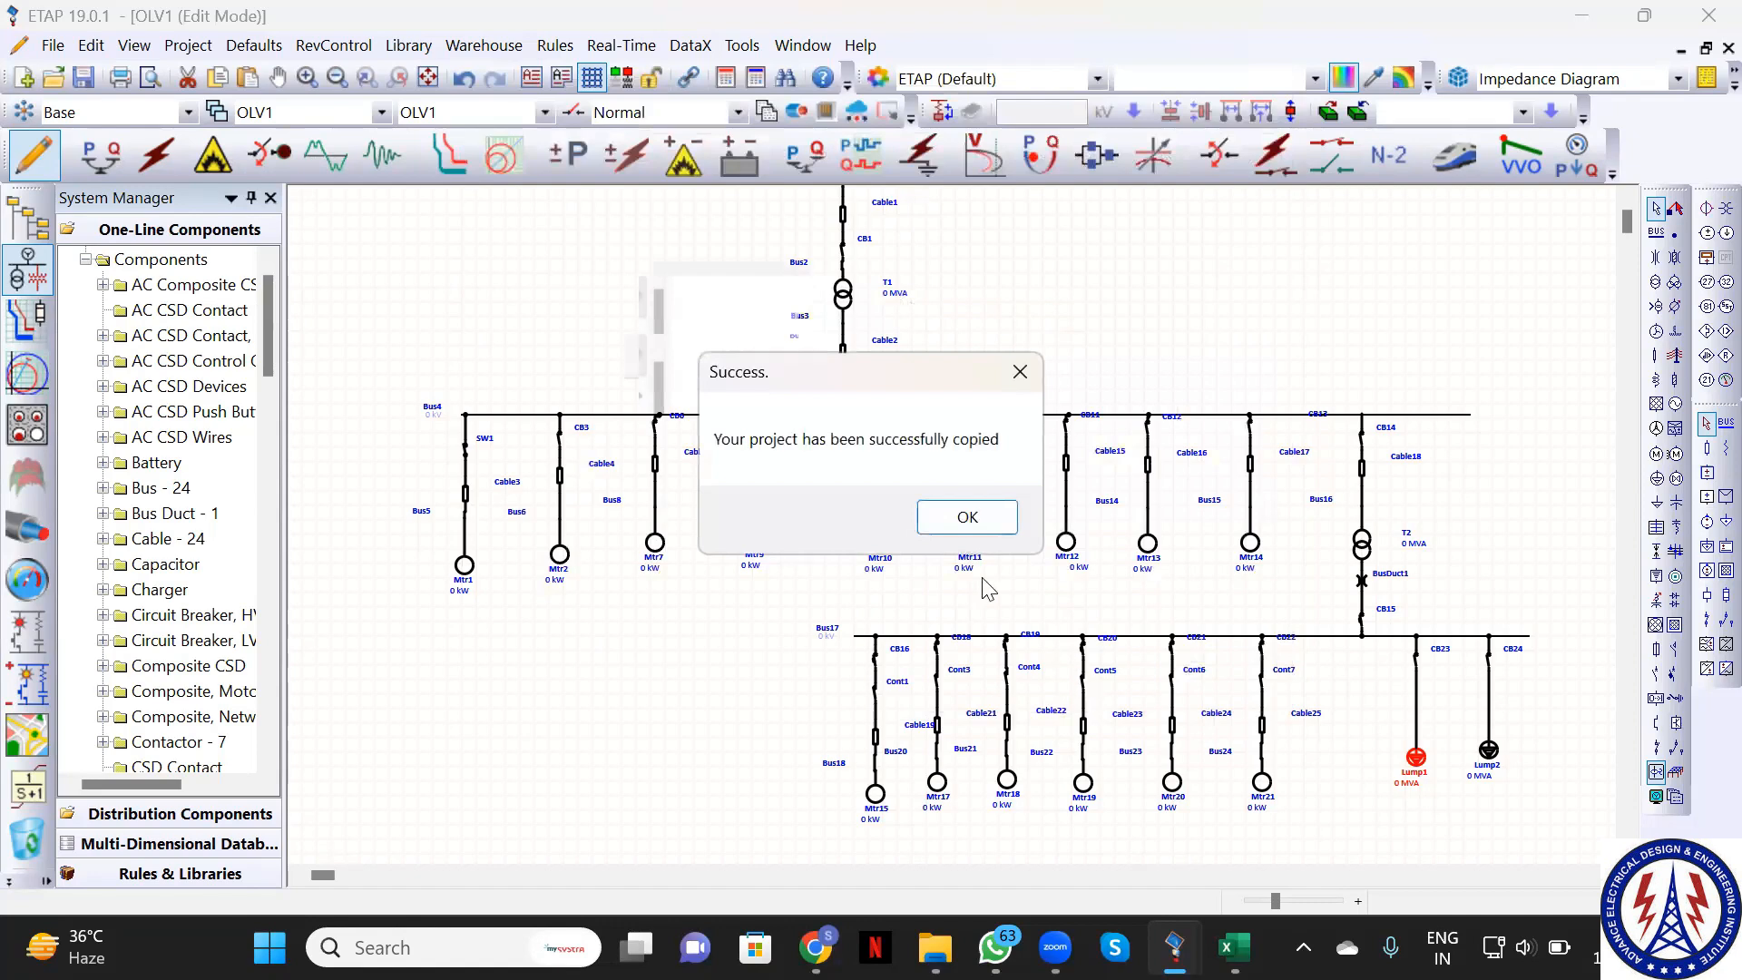
# Acknowledge the copy success and save changed project data with current autosave settings
pyautogui.click(953, 524)
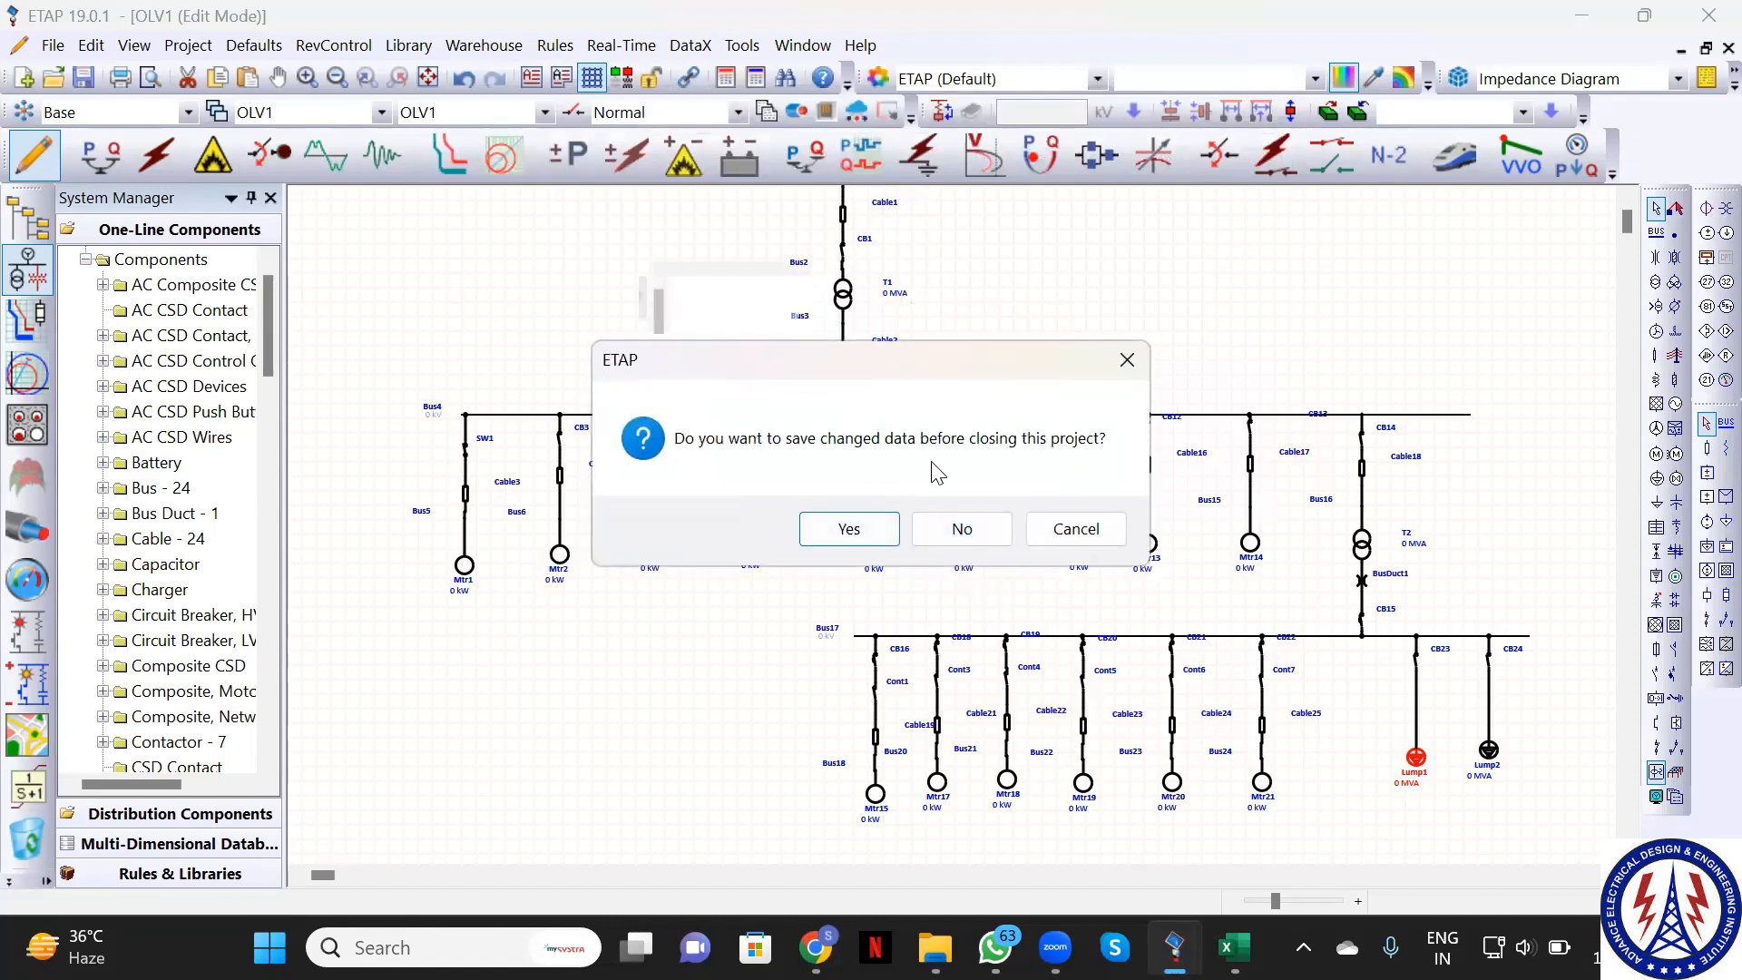
pyautogui.click(871, 535)
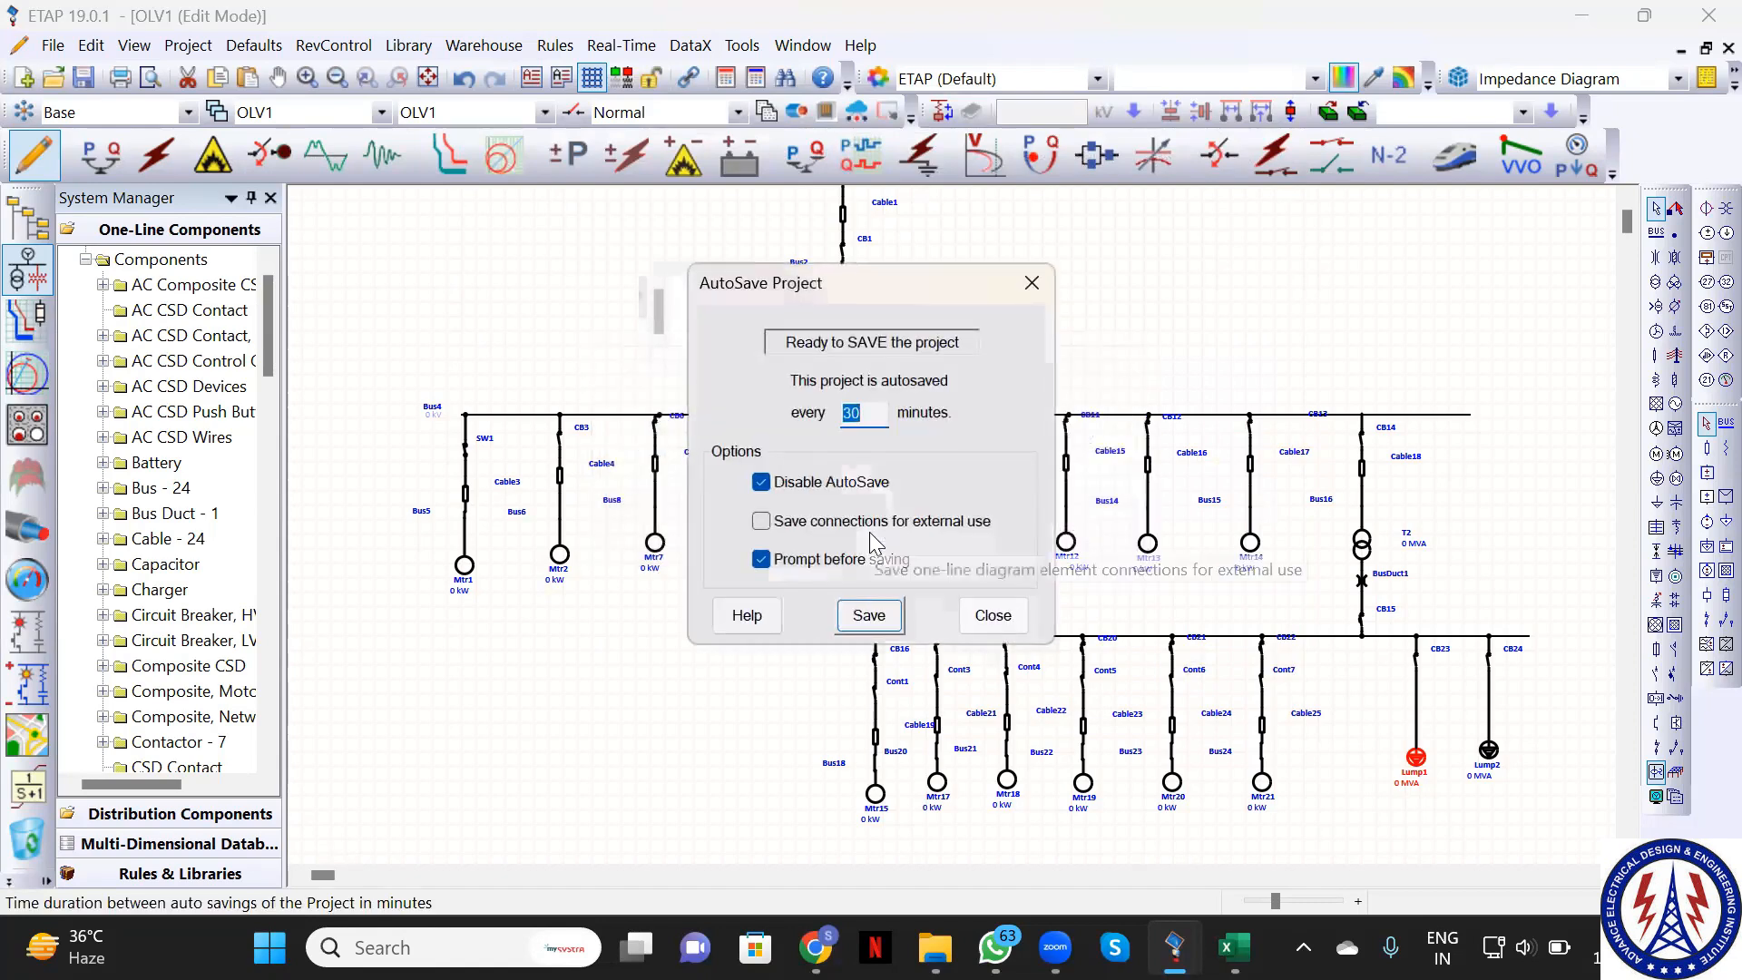
pyautogui.click(870, 617)
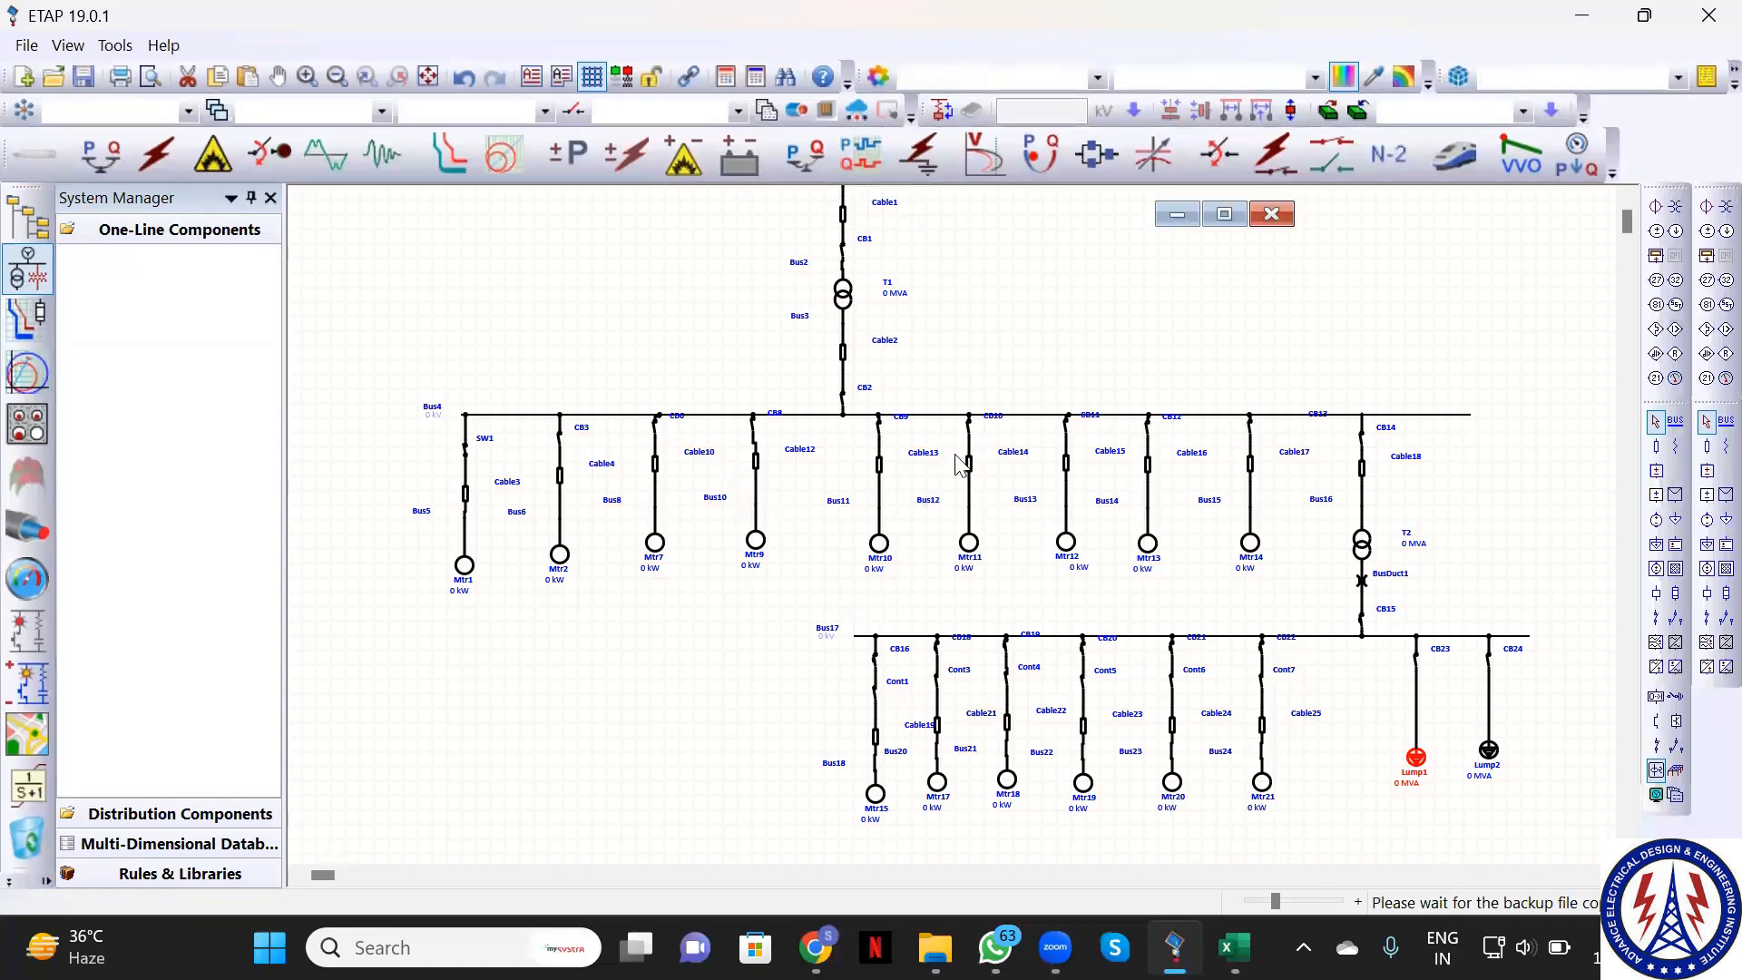
# Log into the copied Example 1 17-06-2023 project, then switch to File Explorer
pyautogui.moveTo(934, 948)
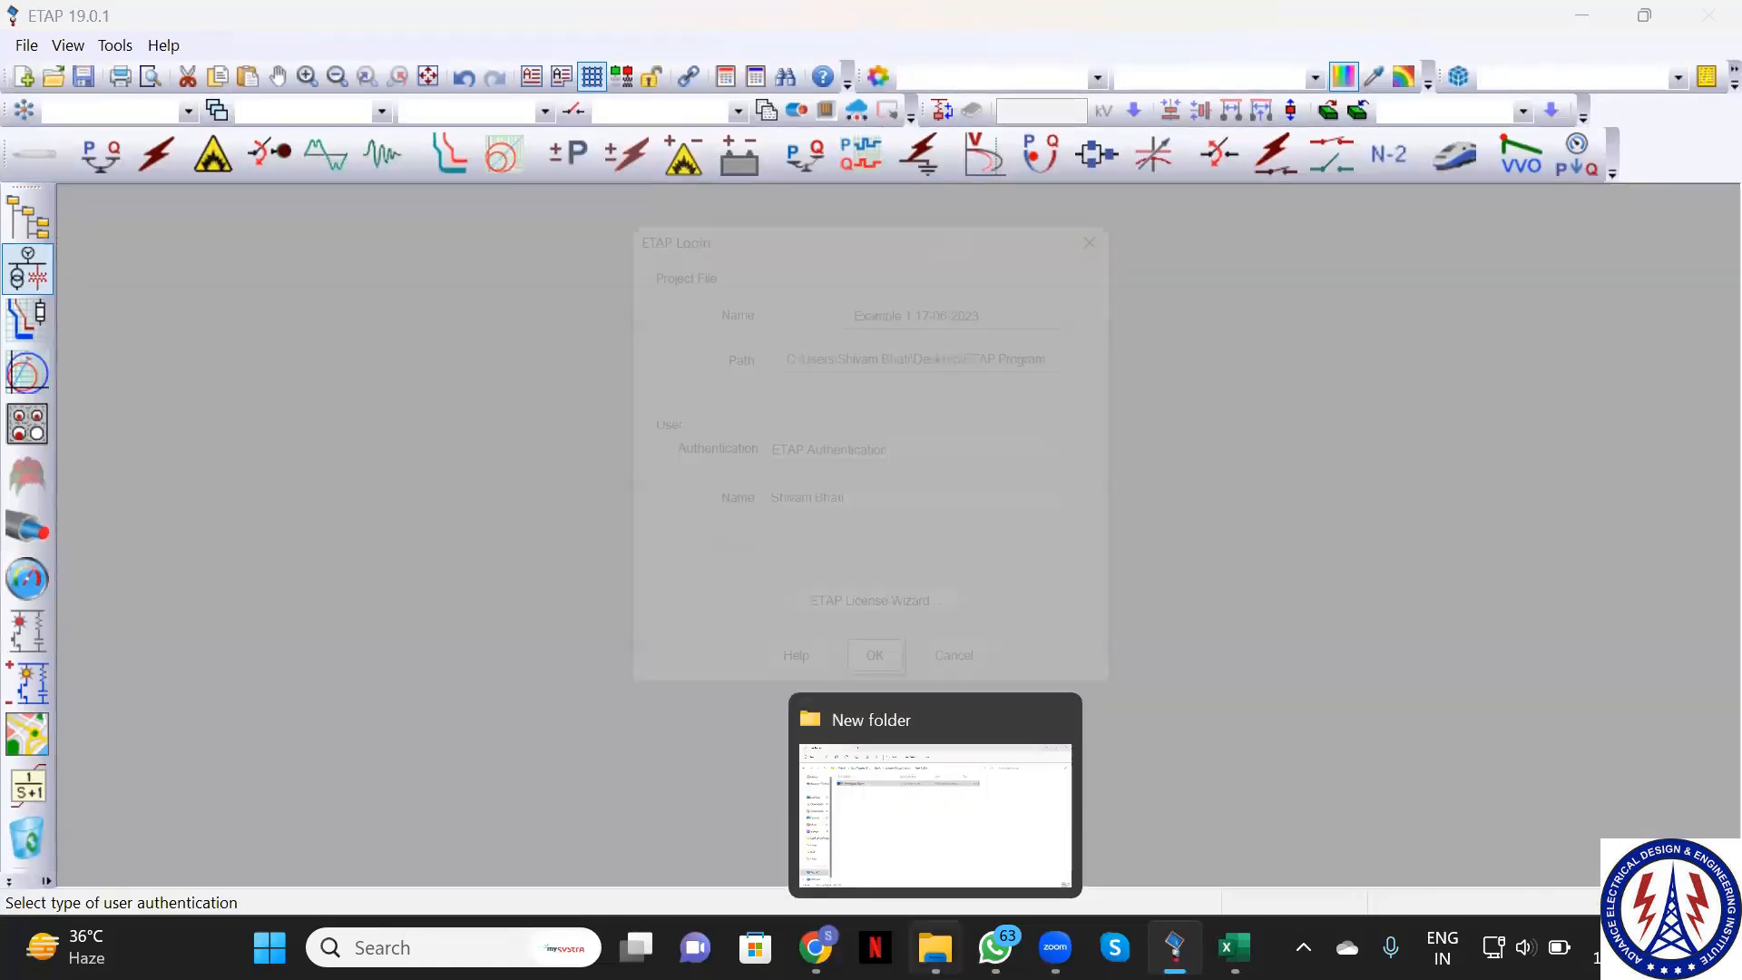
pyautogui.click(875, 687)
pyautogui.click(873, 682)
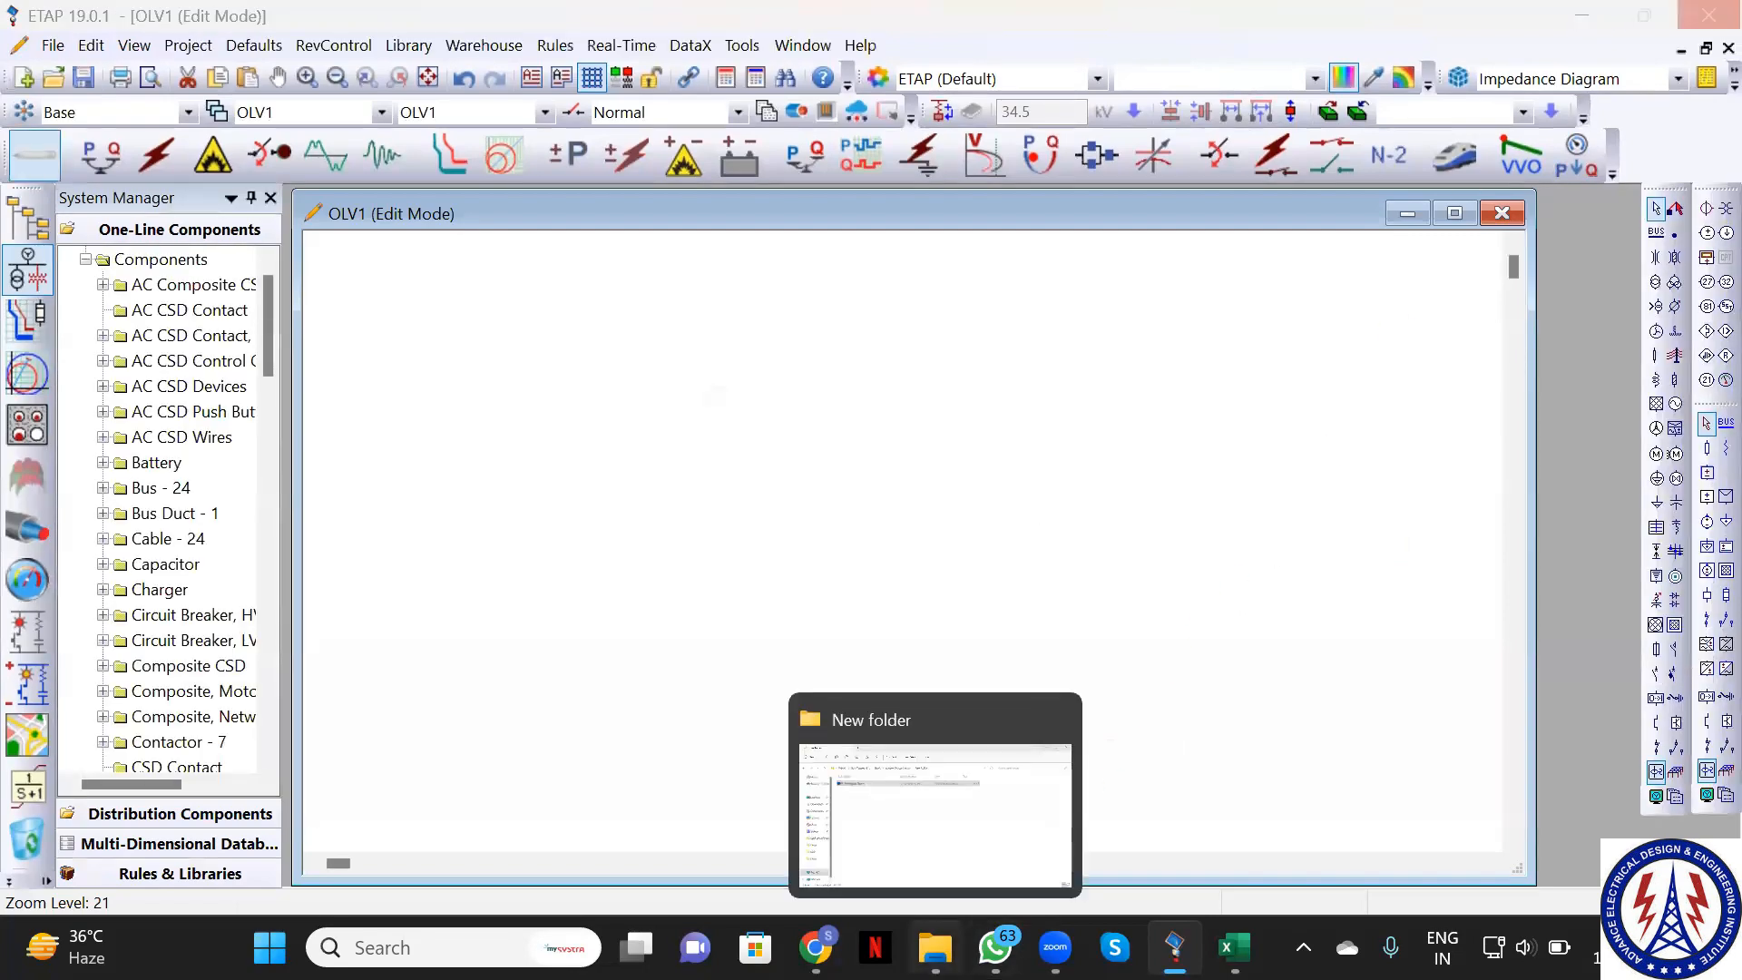
pyautogui.click(935, 947)
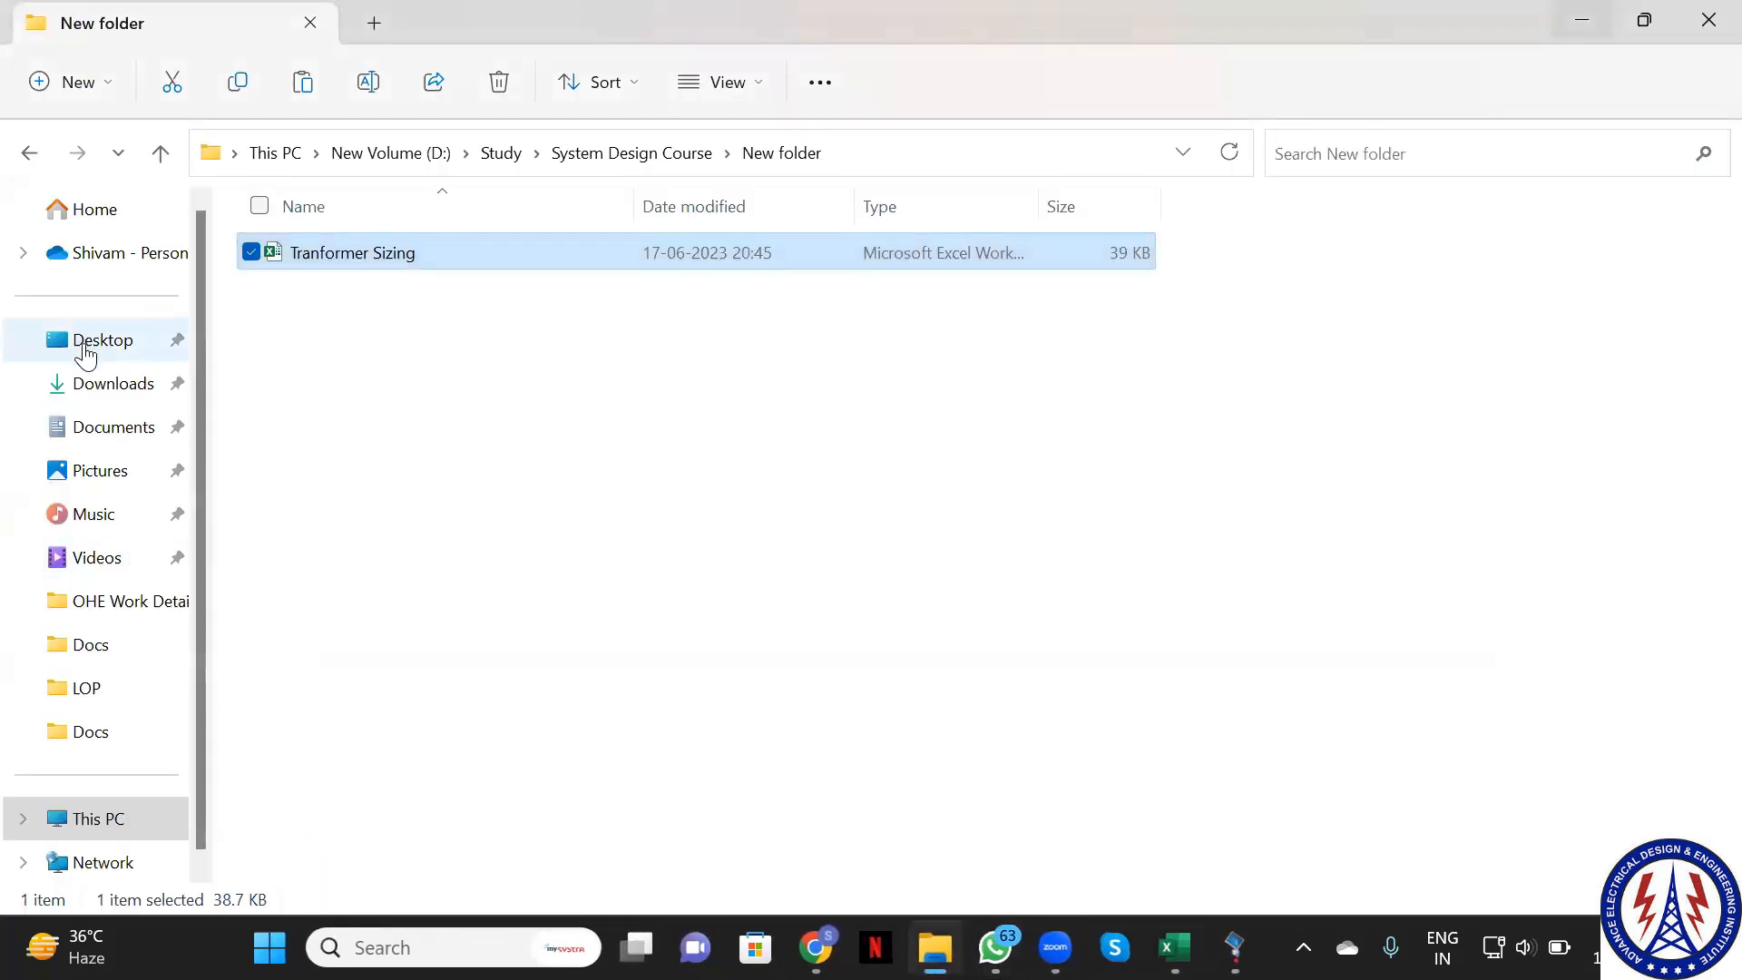
# Browse Desktop > ETAP Program, select the Example 1 17-06-2023 OTI file, then return to ETAP
pyautogui.click(85, 343)
pyautogui.doubleClick(308, 305)
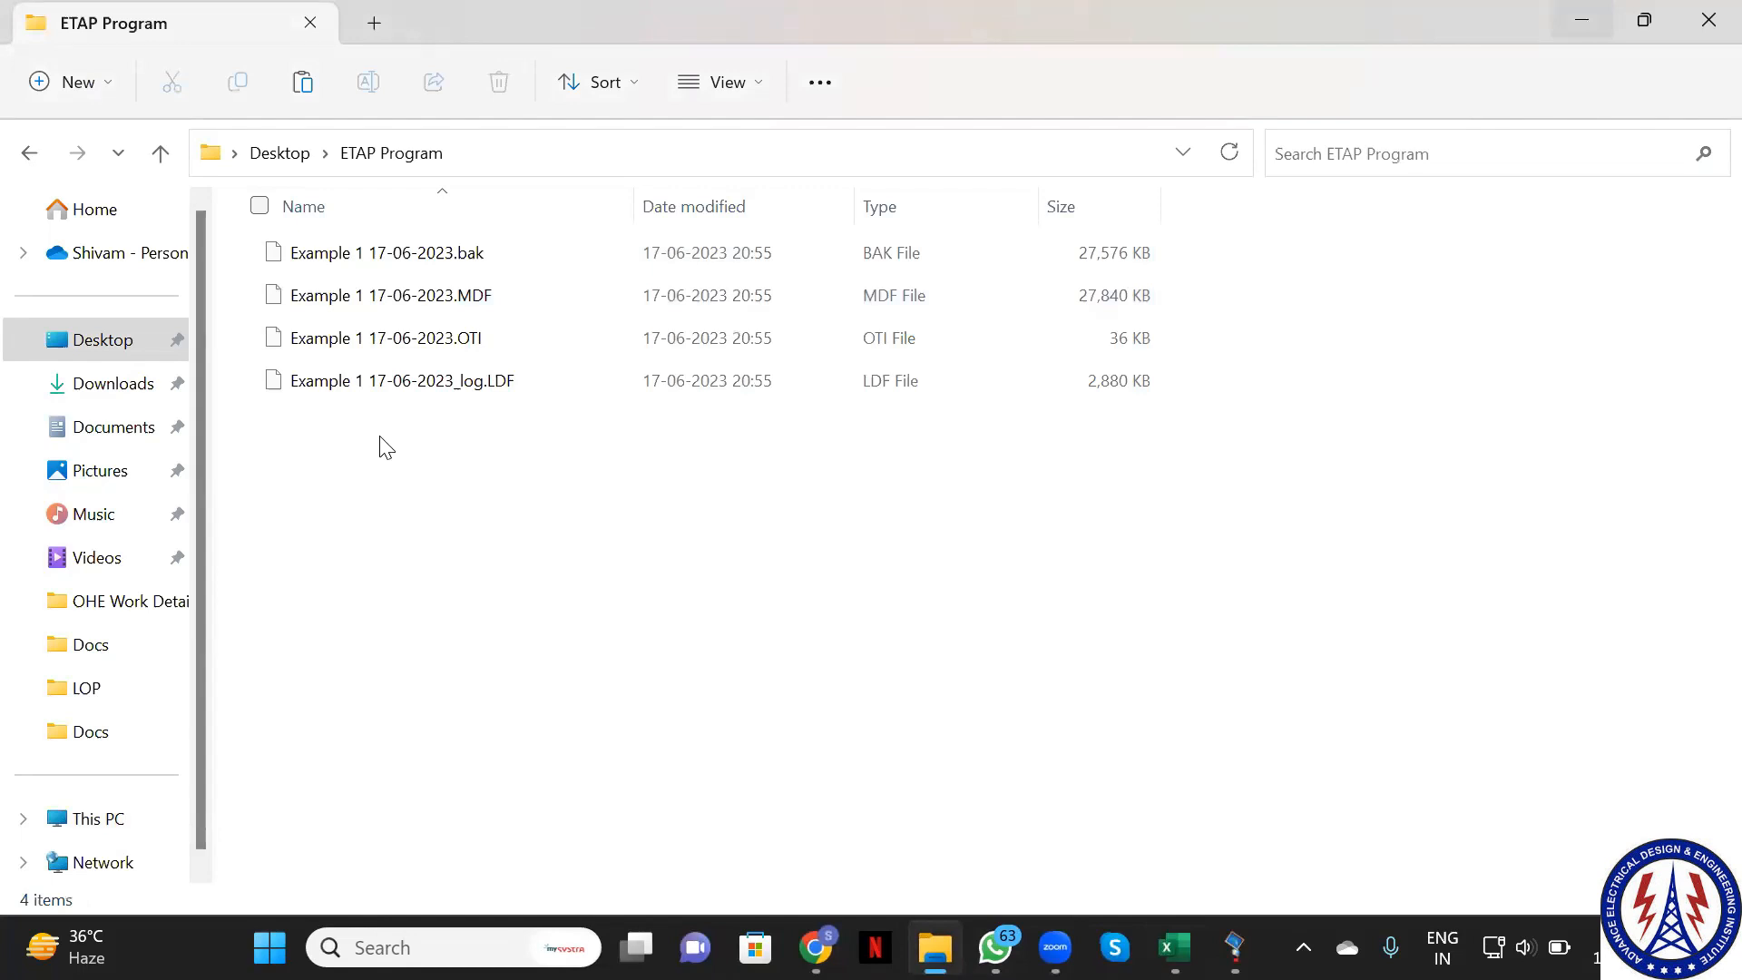
pyautogui.click(457, 349)
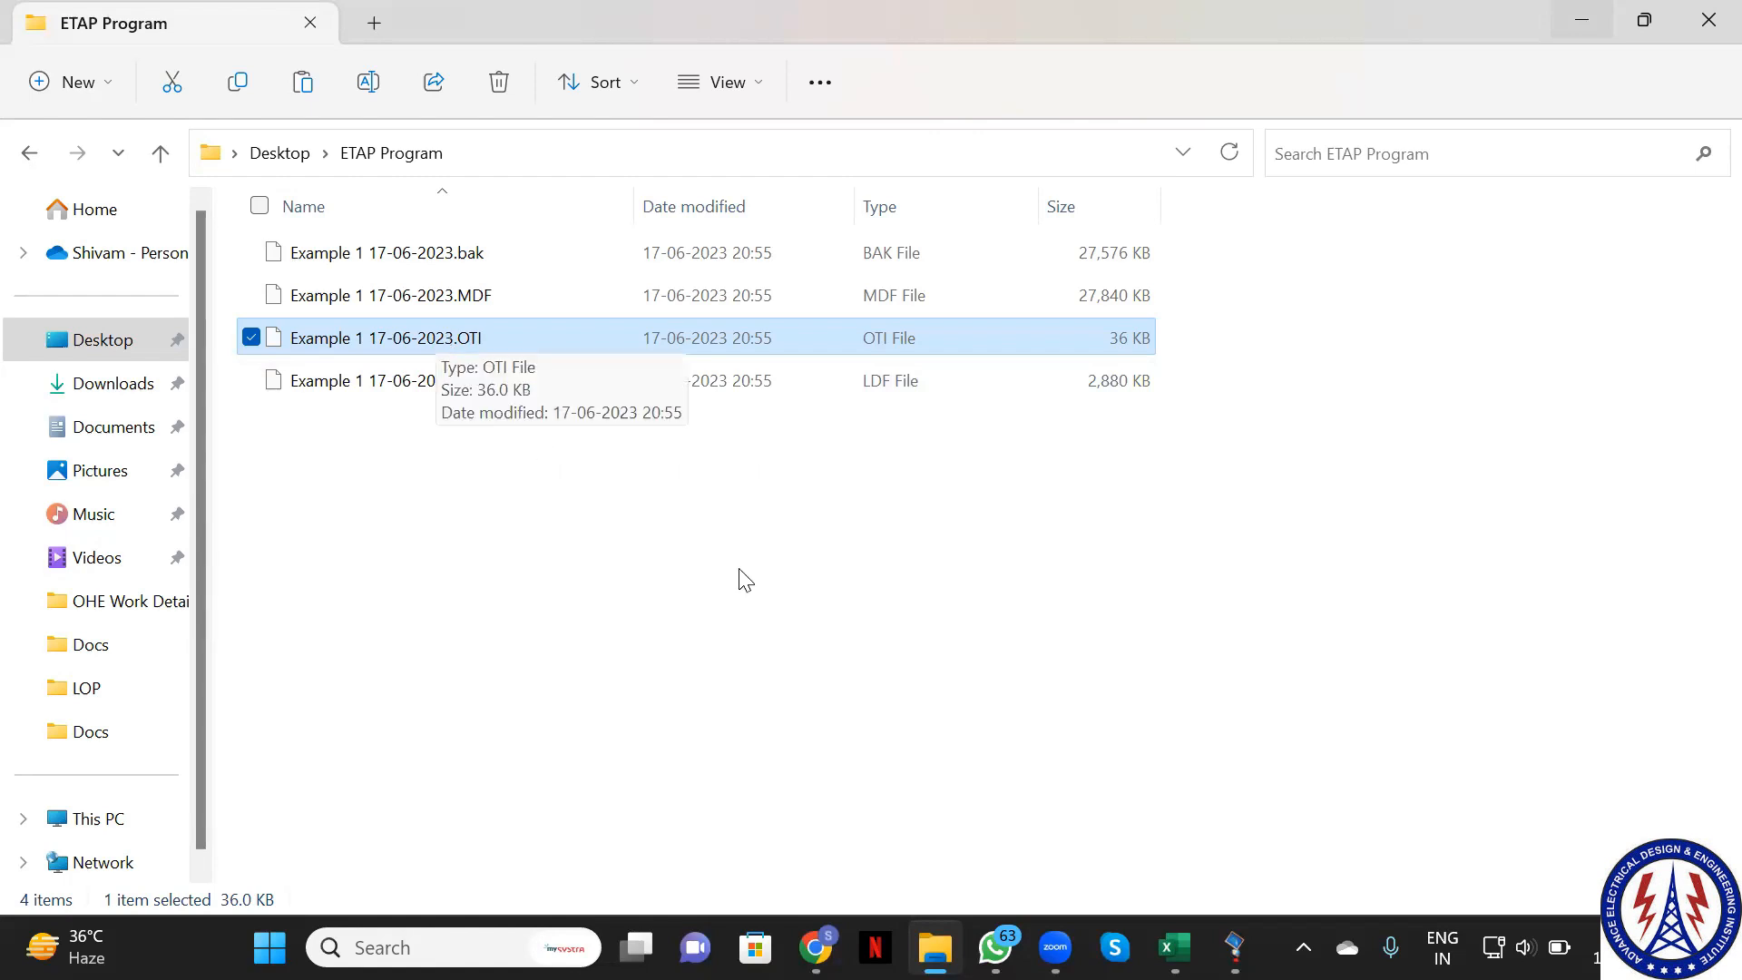
pyautogui.moveTo(1234, 942)
pyautogui.click(1196, 819)
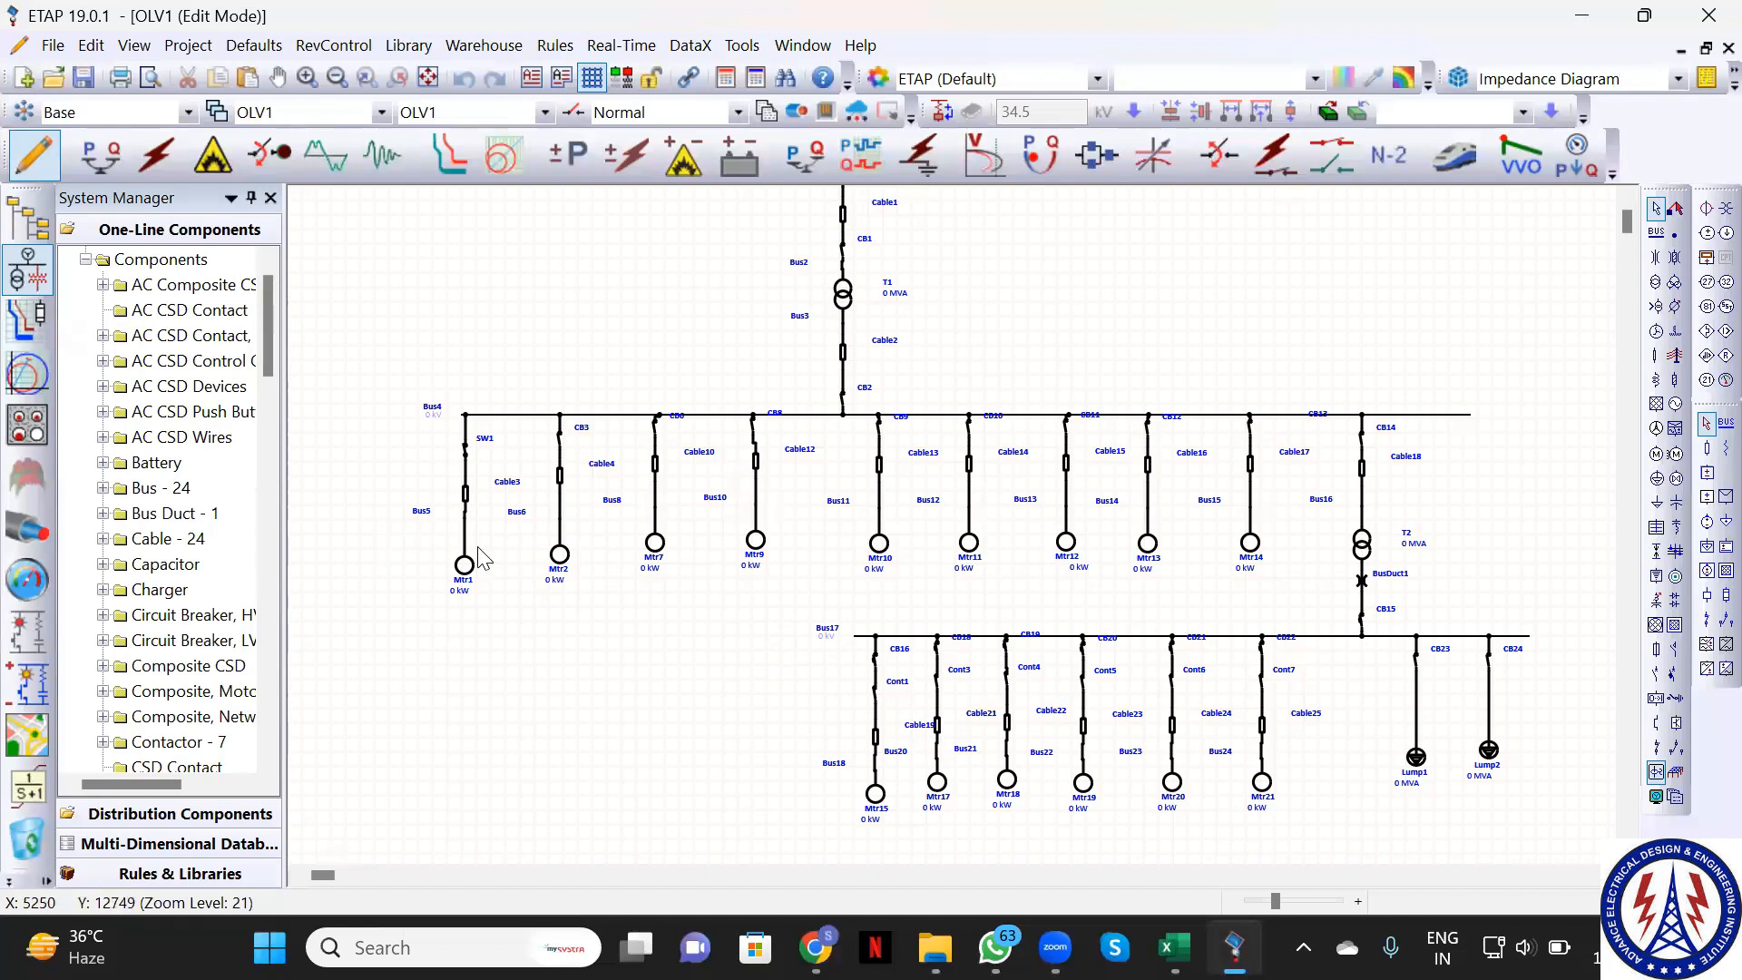
# Open Example 1 17-06-2023.OTI from the ETAP Program folder via Open Project
pyautogui.scroll(2, 545, 671)
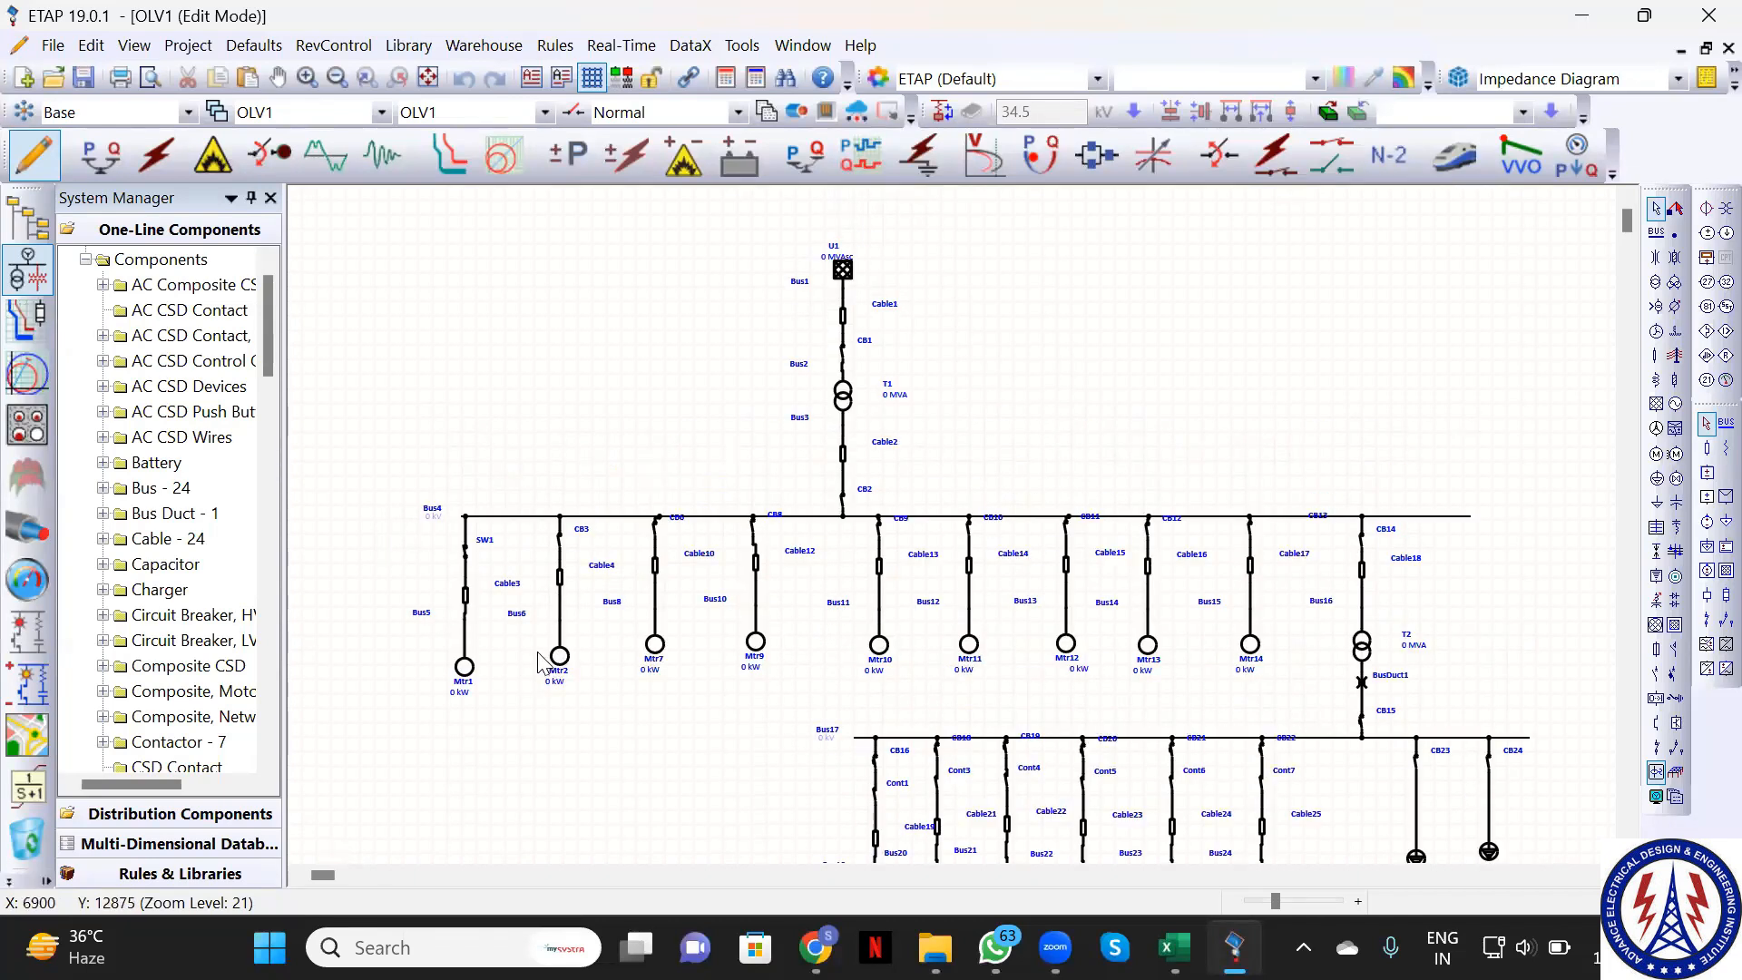
pyautogui.click(66, 51)
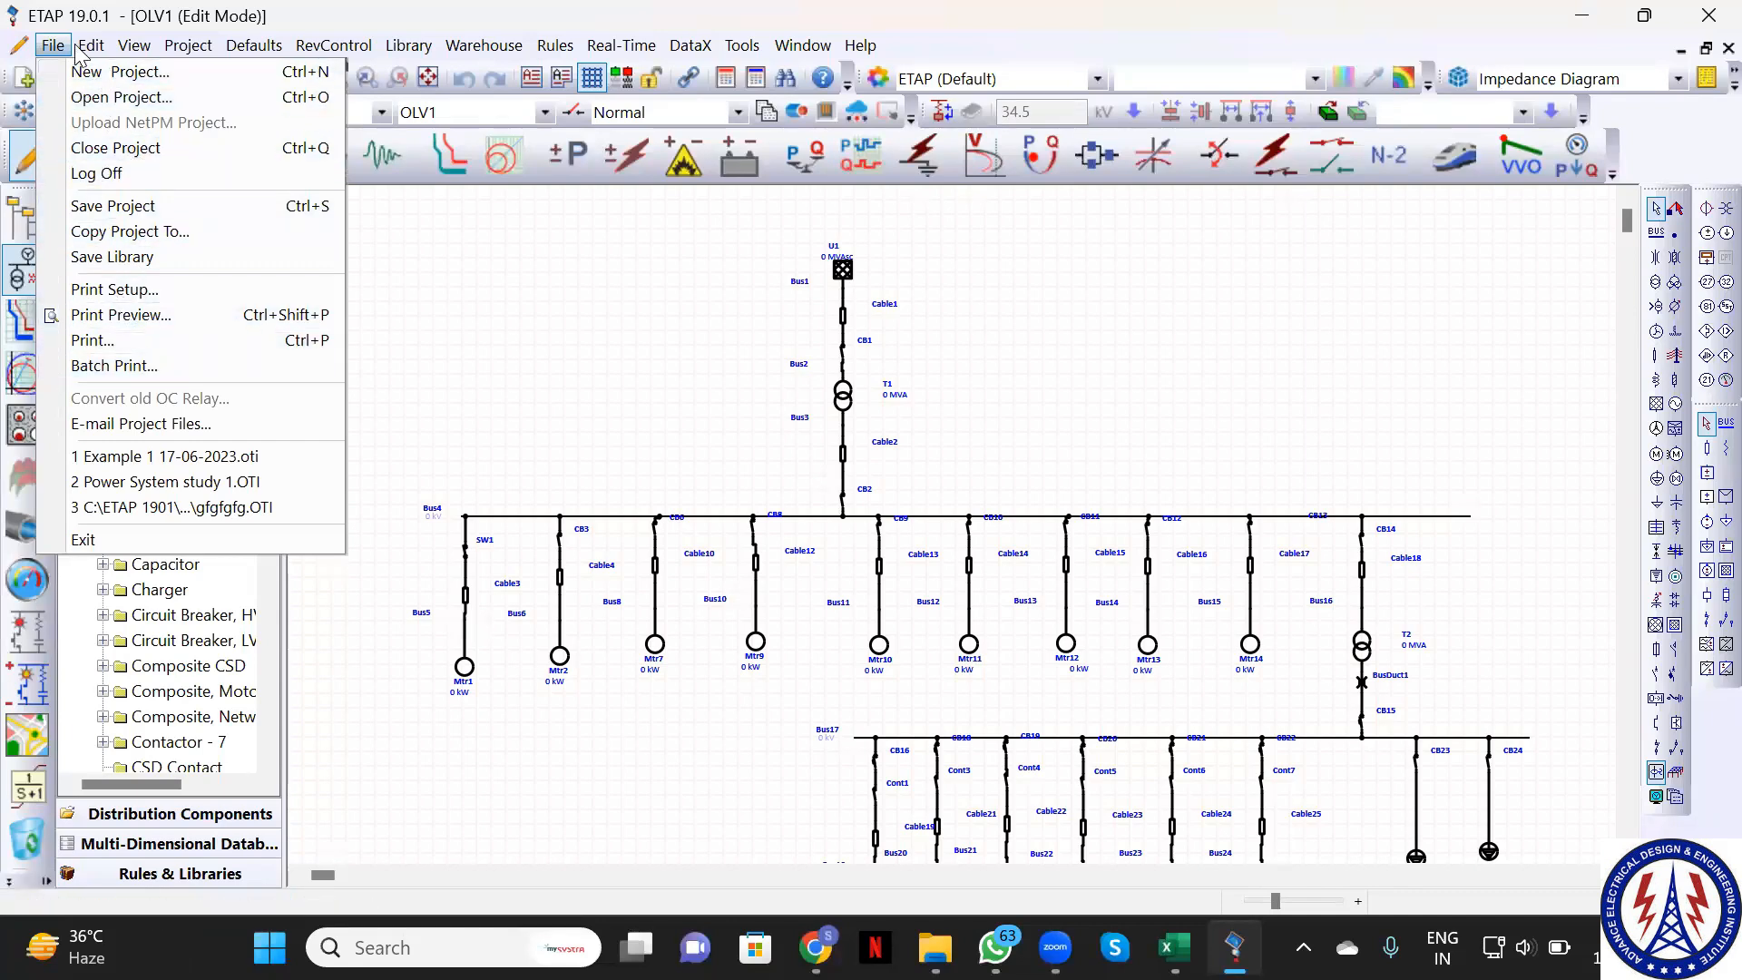
pyautogui.moveTo(20, 46)
pyautogui.click(82, 98)
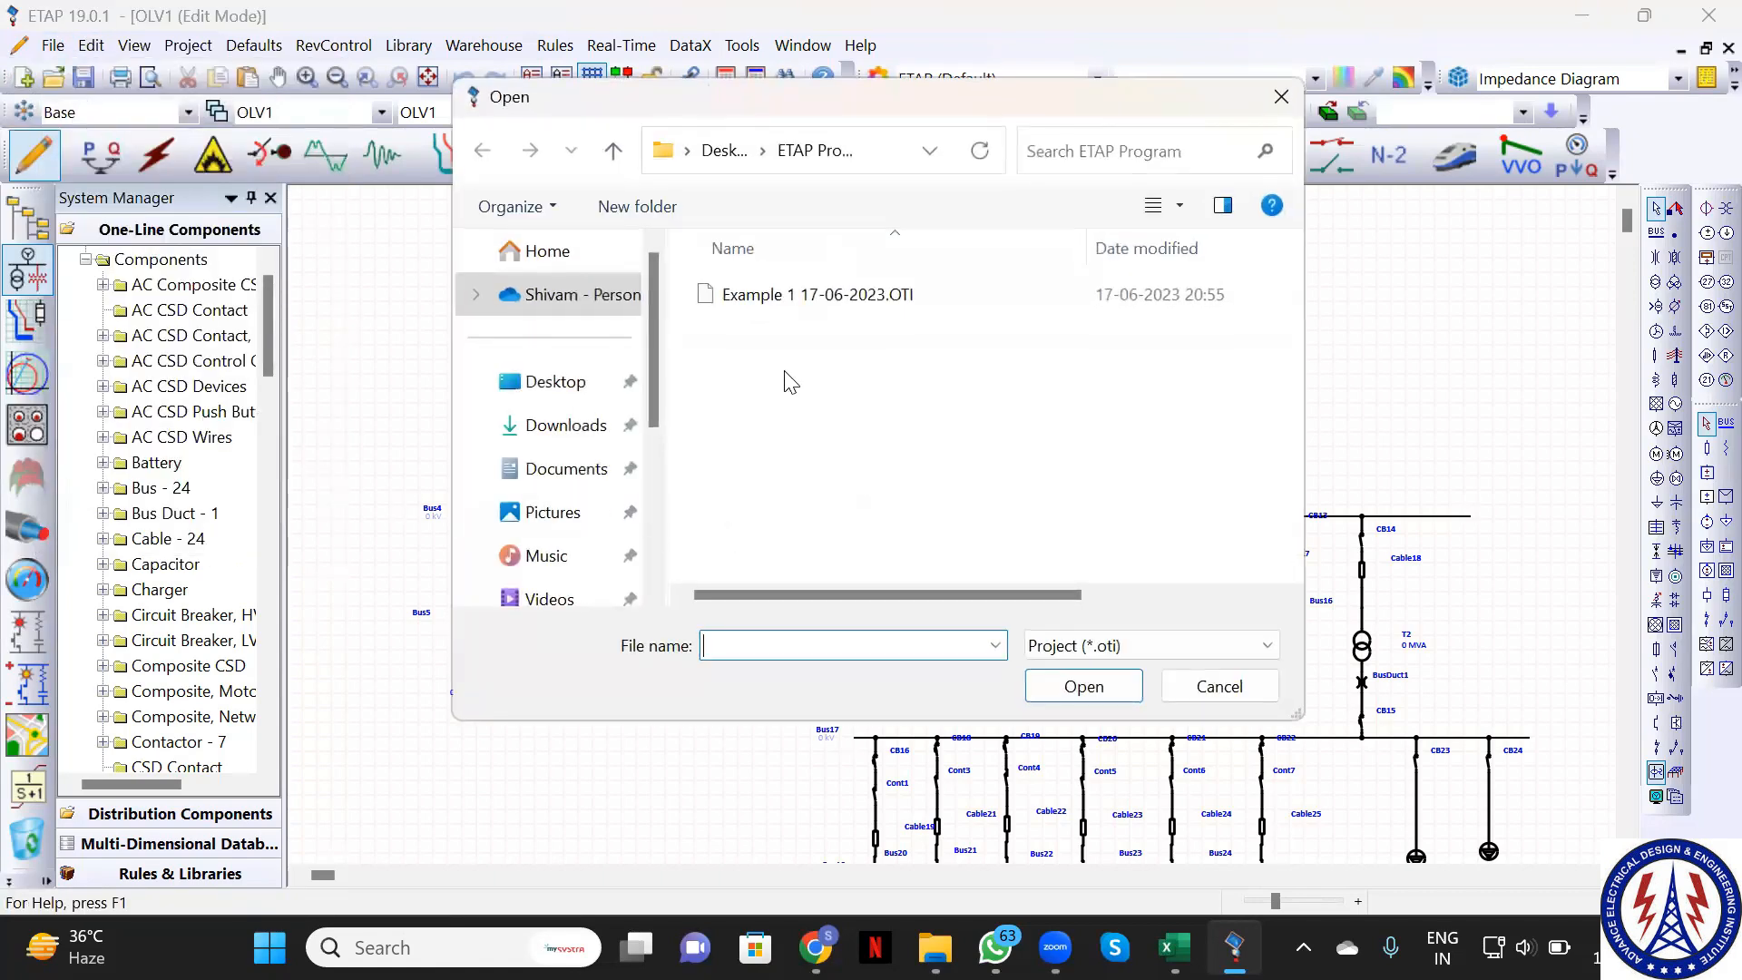
pyautogui.click(790, 307)
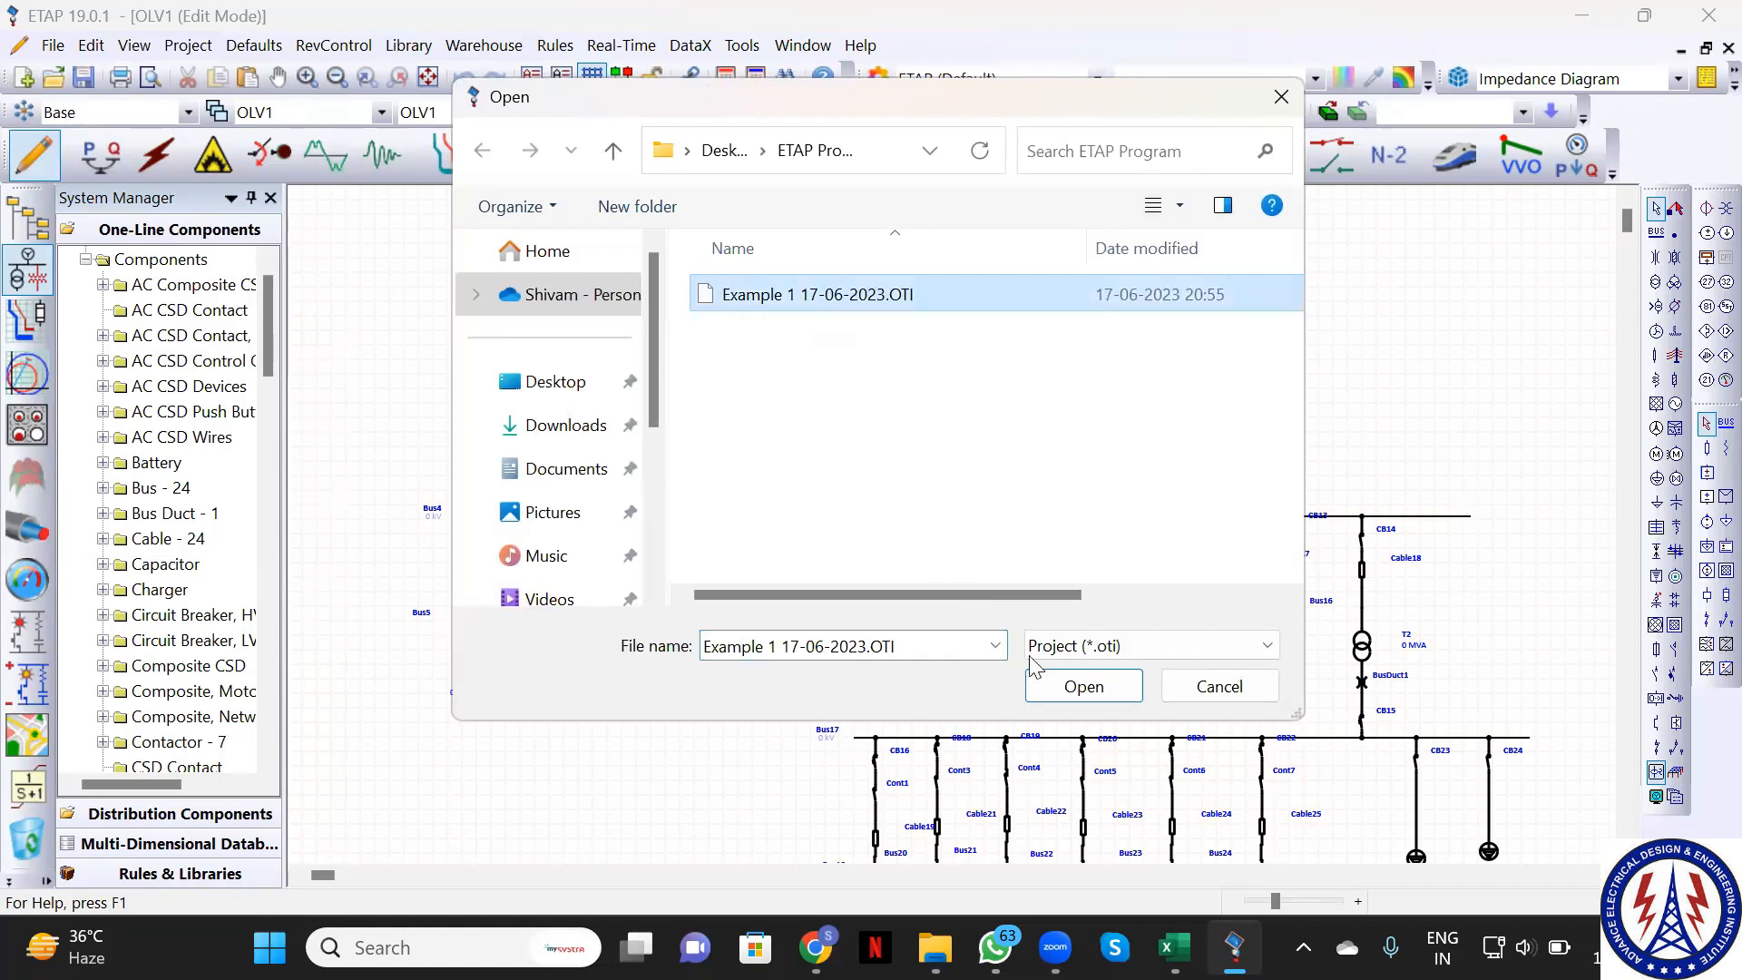
pyautogui.click(1080, 687)
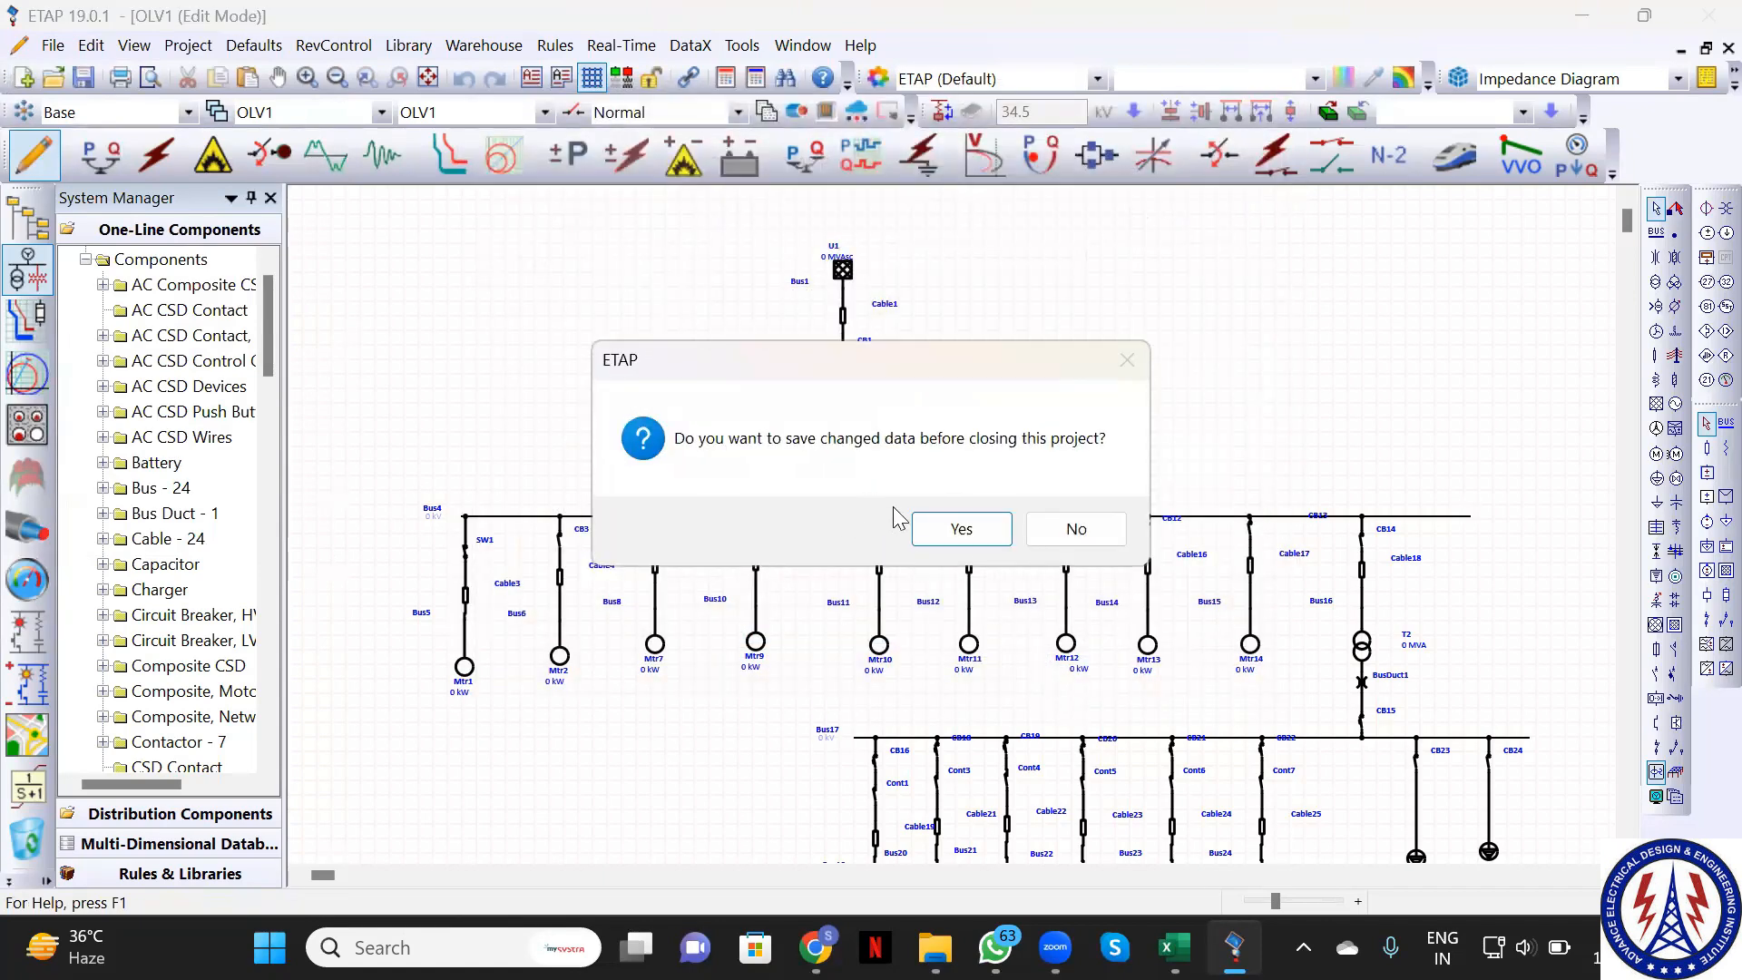
# Save the current project's changes and log into Example 1 17-06-2023
pyautogui.click(958, 541)
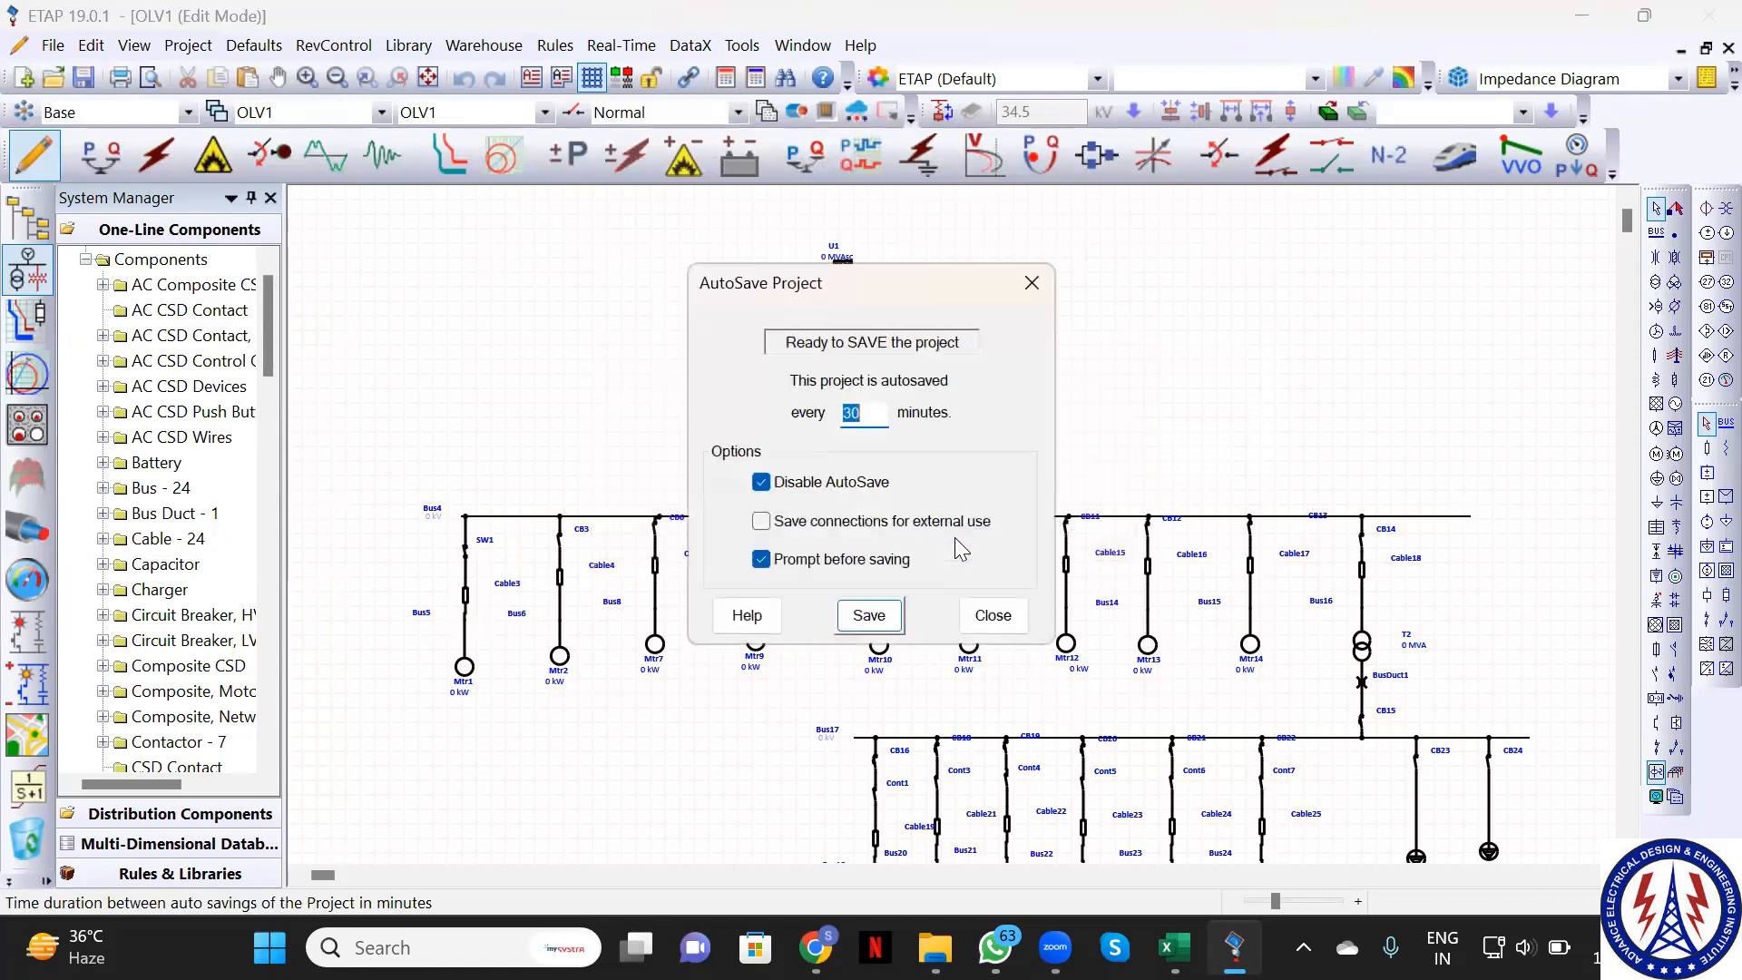
pyautogui.click(869, 616)
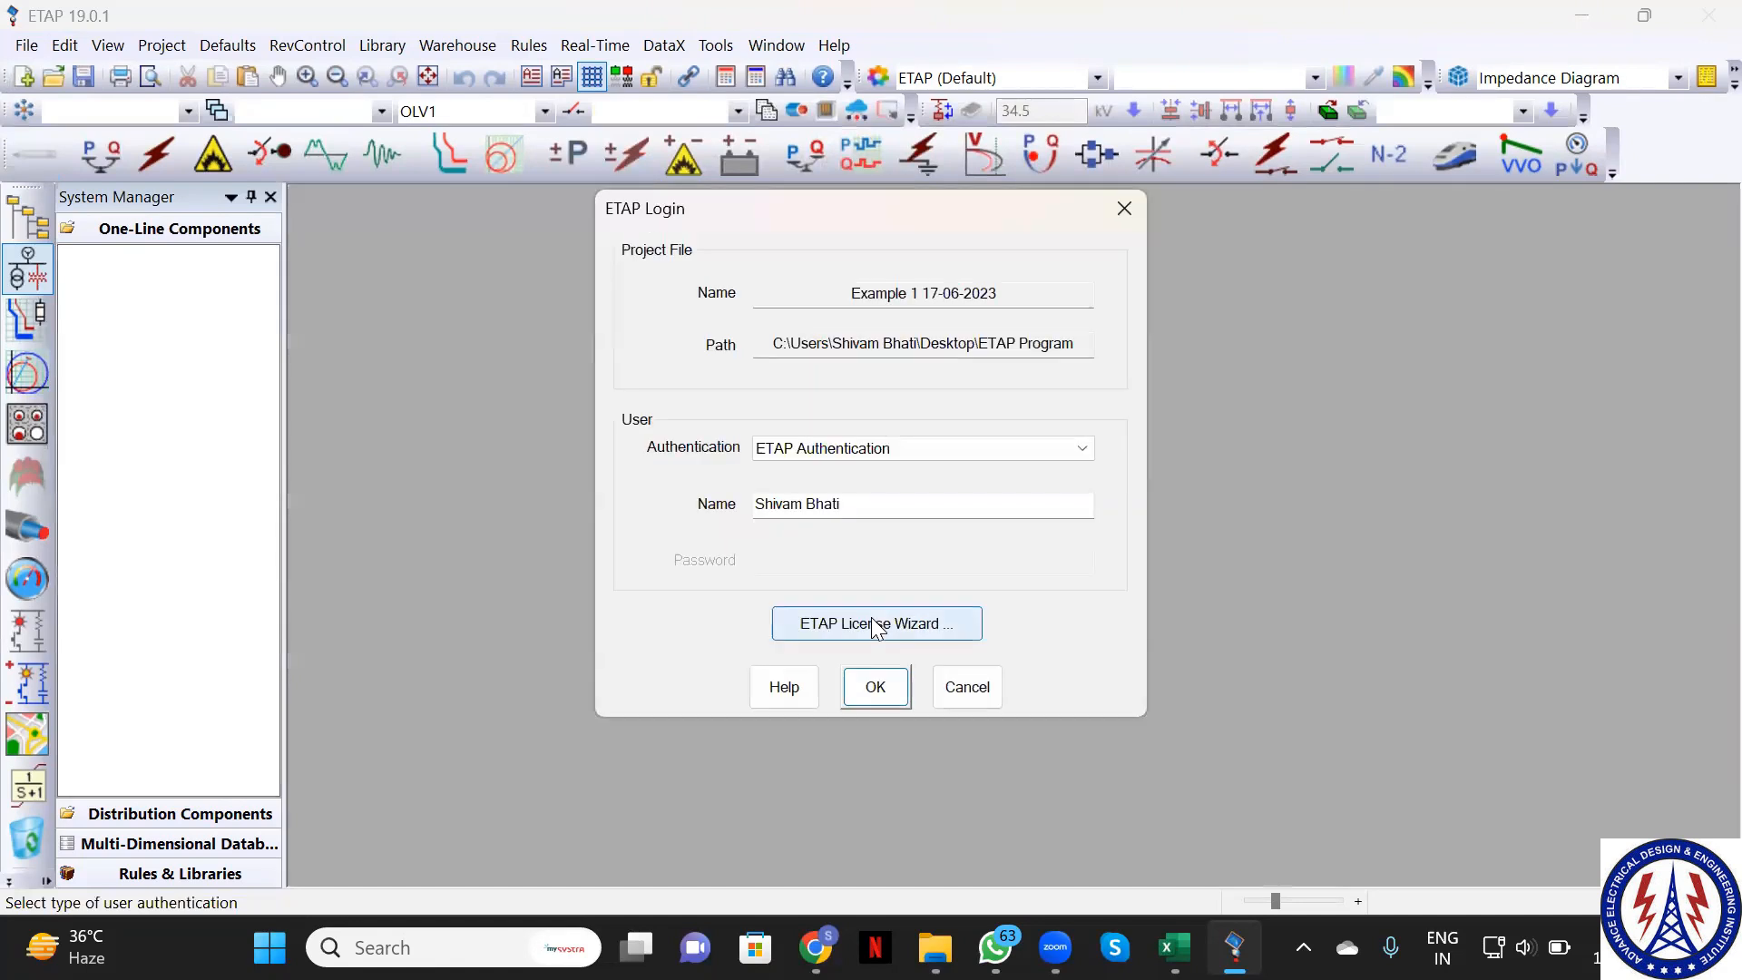
pyautogui.click(873, 688)
pyautogui.click(874, 690)
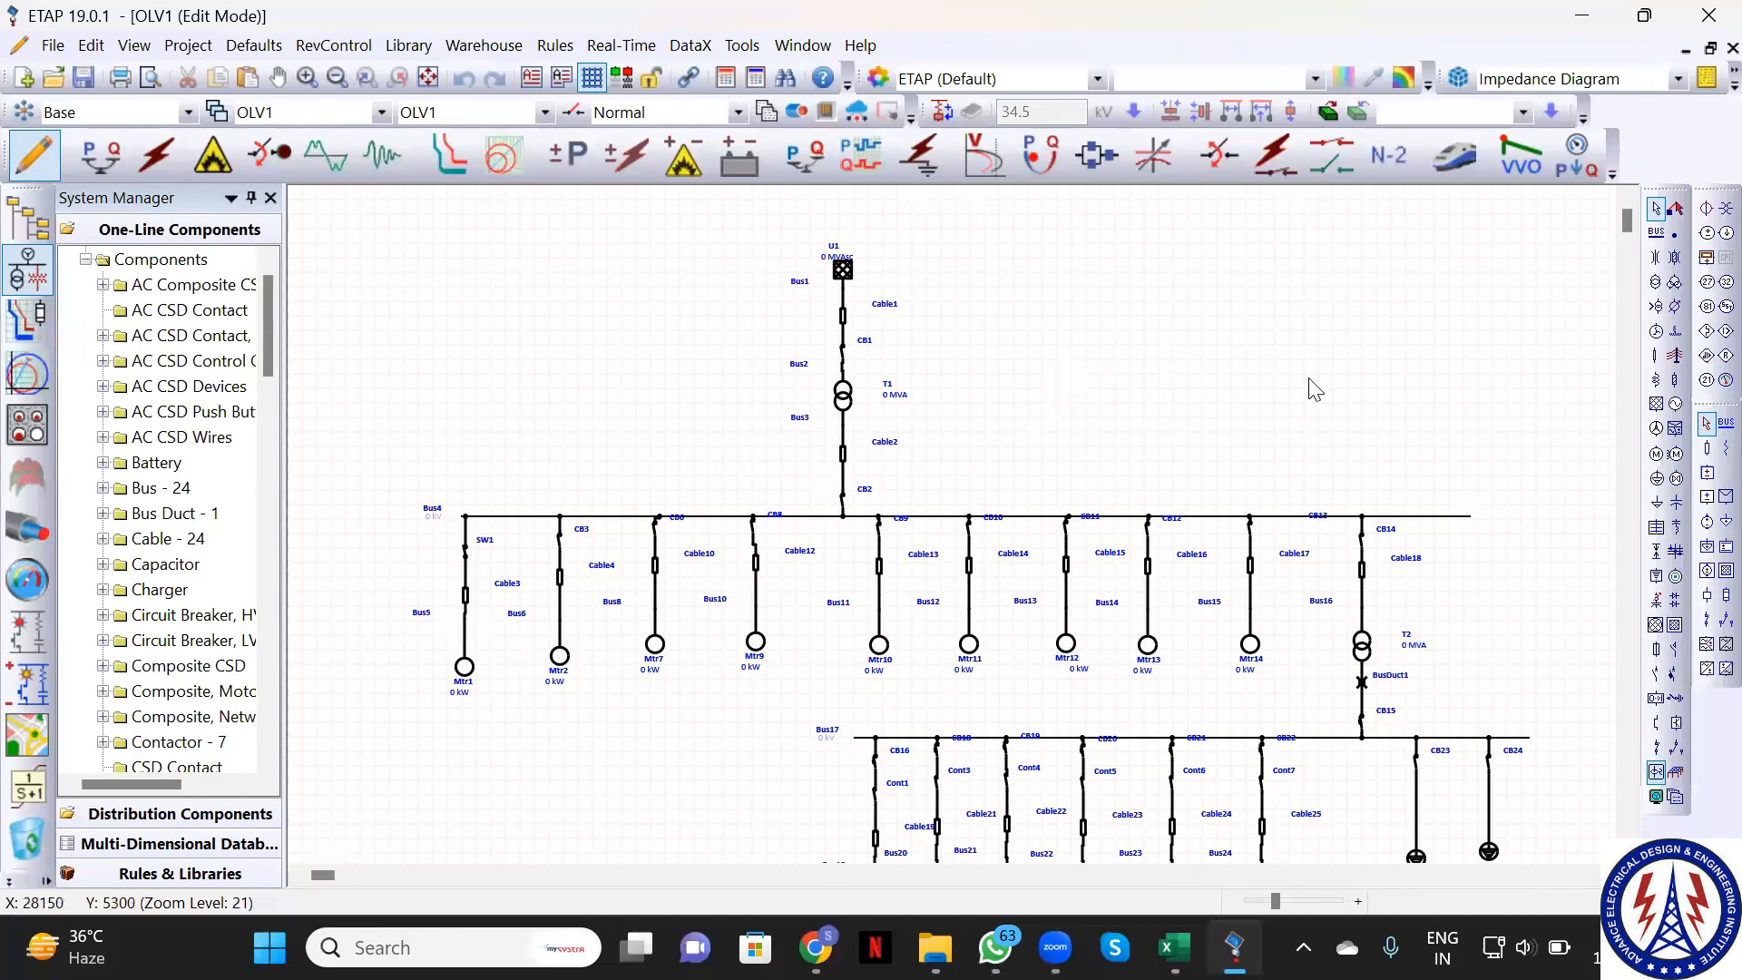
pyautogui.scroll(-1, 1313, 386)
pyautogui.scroll(1, 1315, 387)
# Delete the Cable2–CB2 connector, toggle Dim off and on, and reconnect Cable2 to CB2's top
pyautogui.click(842, 492)
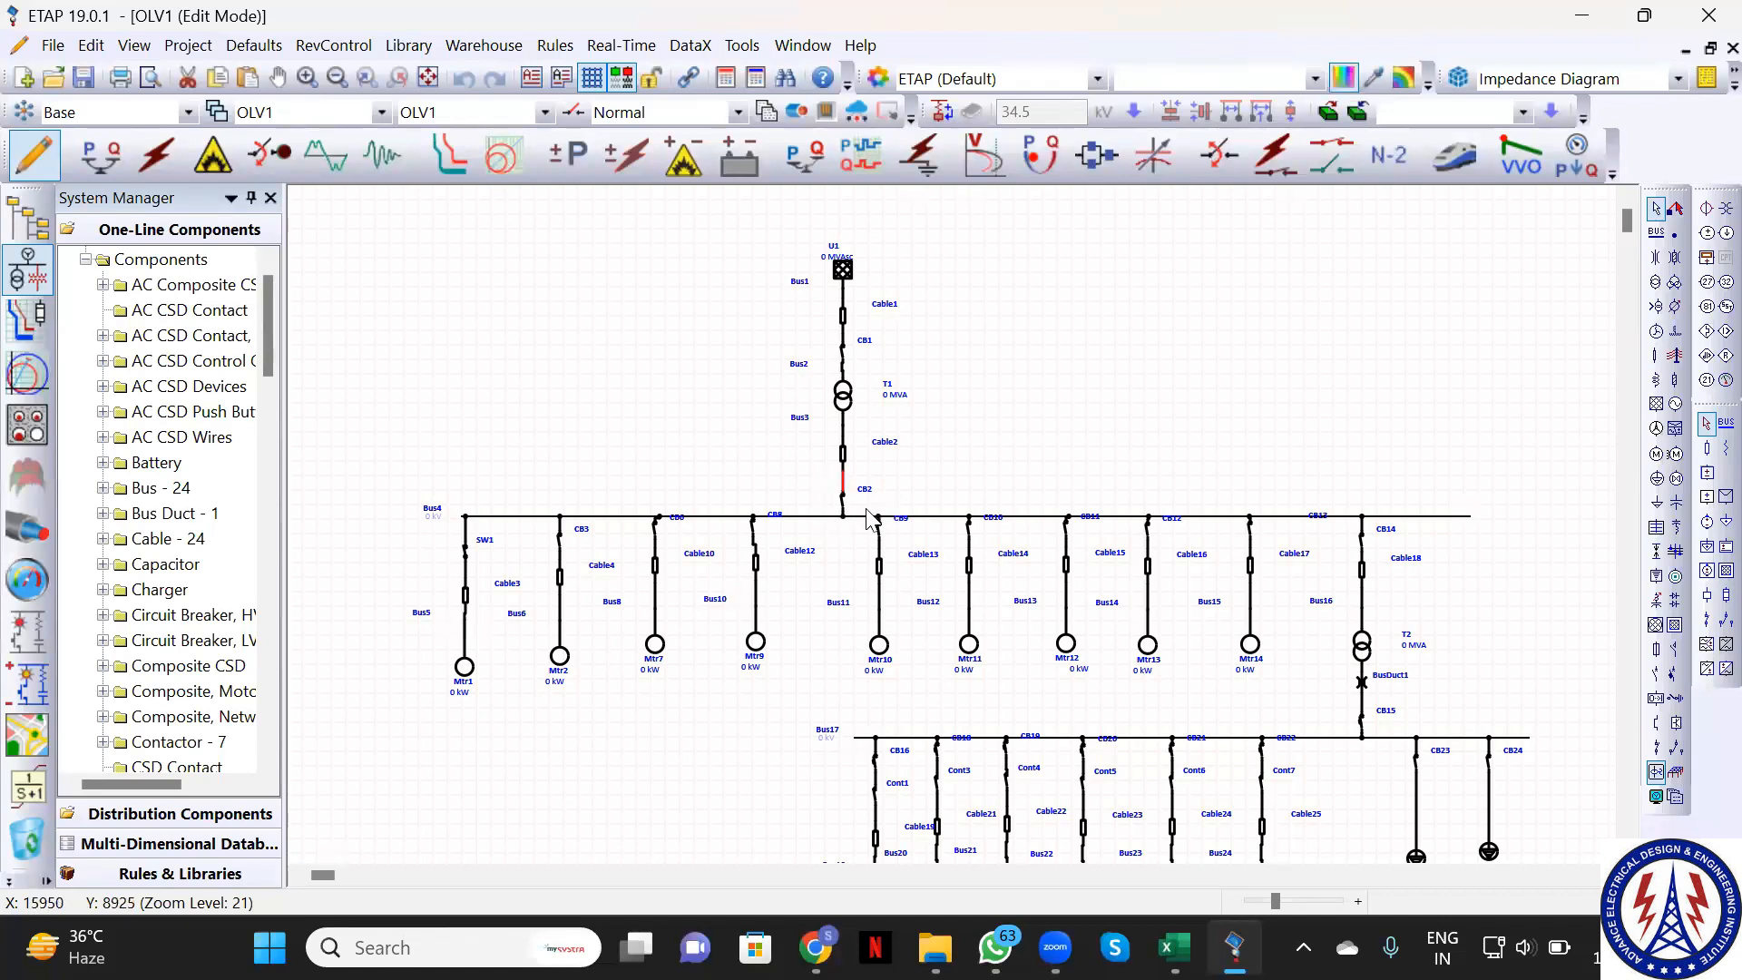
pyautogui.press('Delete')
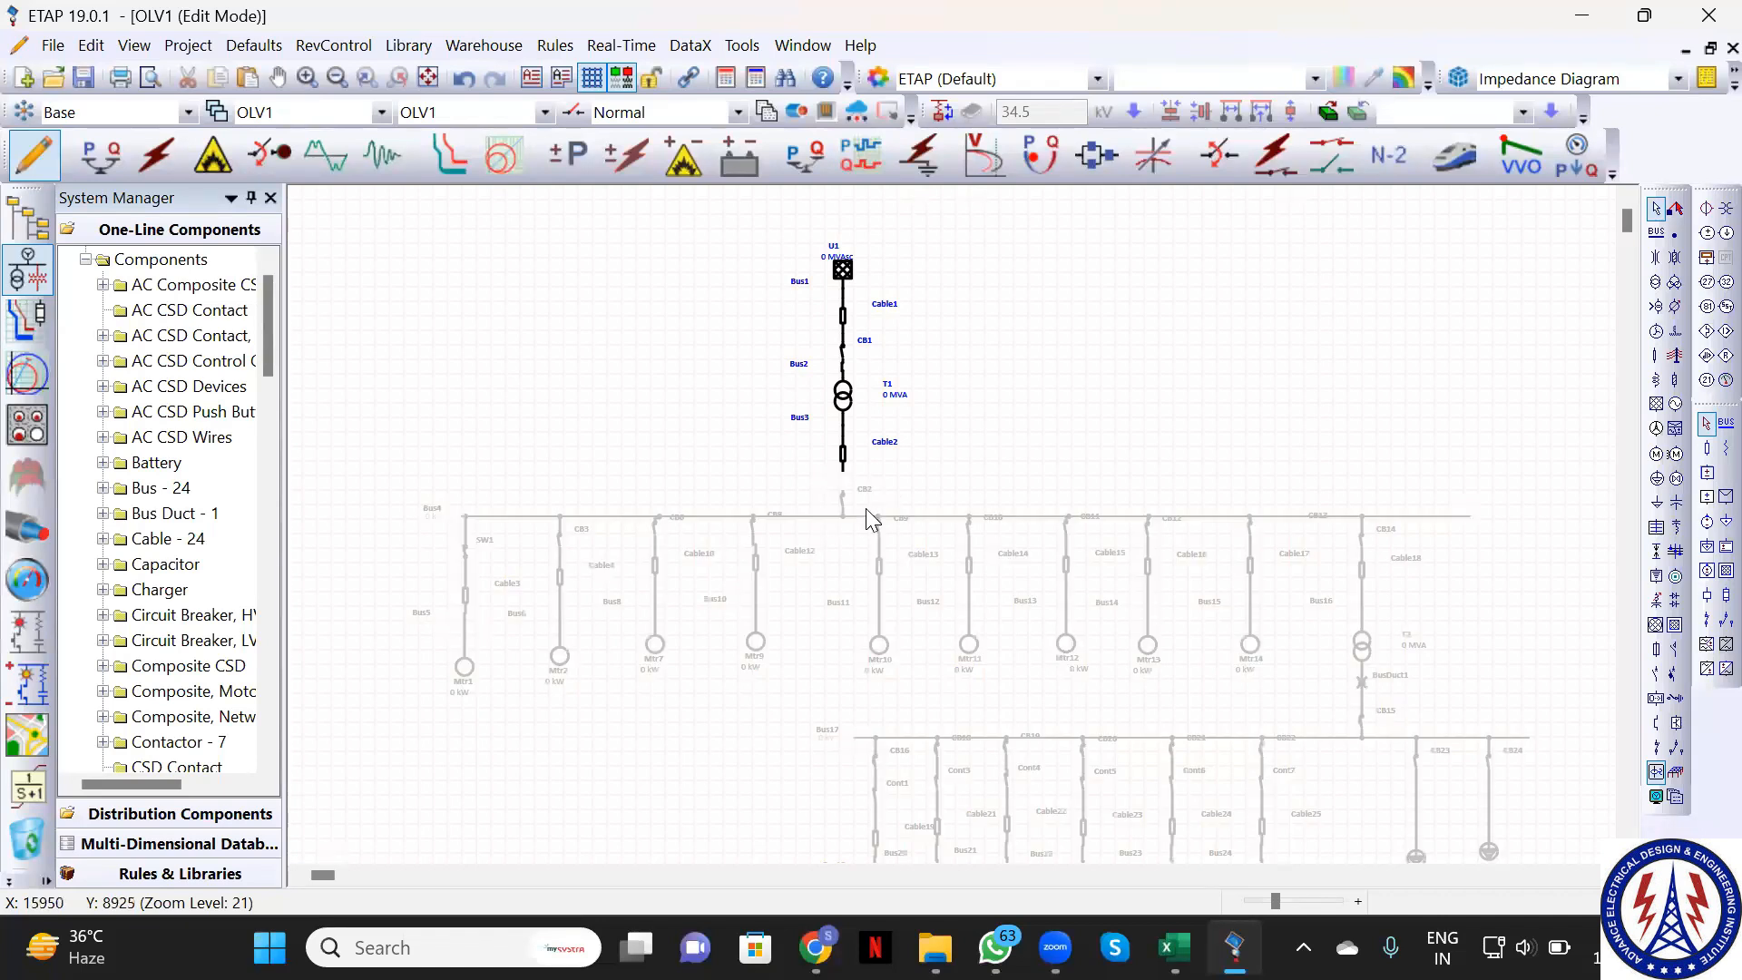
pyautogui.click(591, 113)
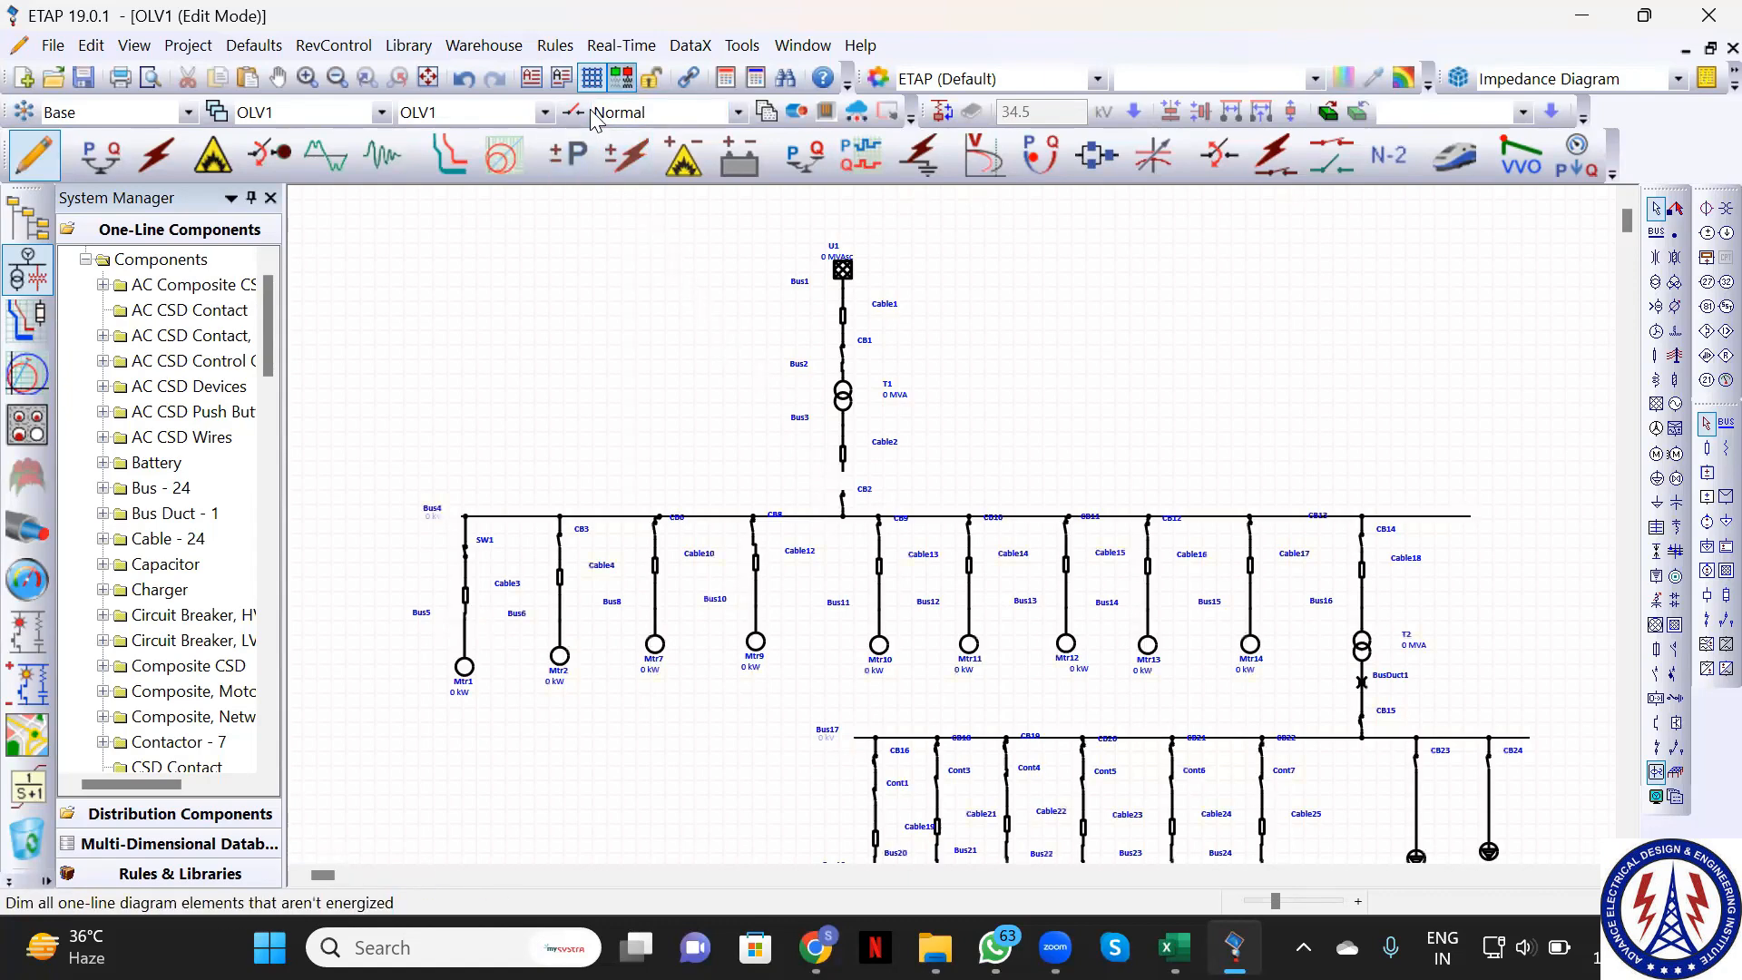
pyautogui.click(591, 113)
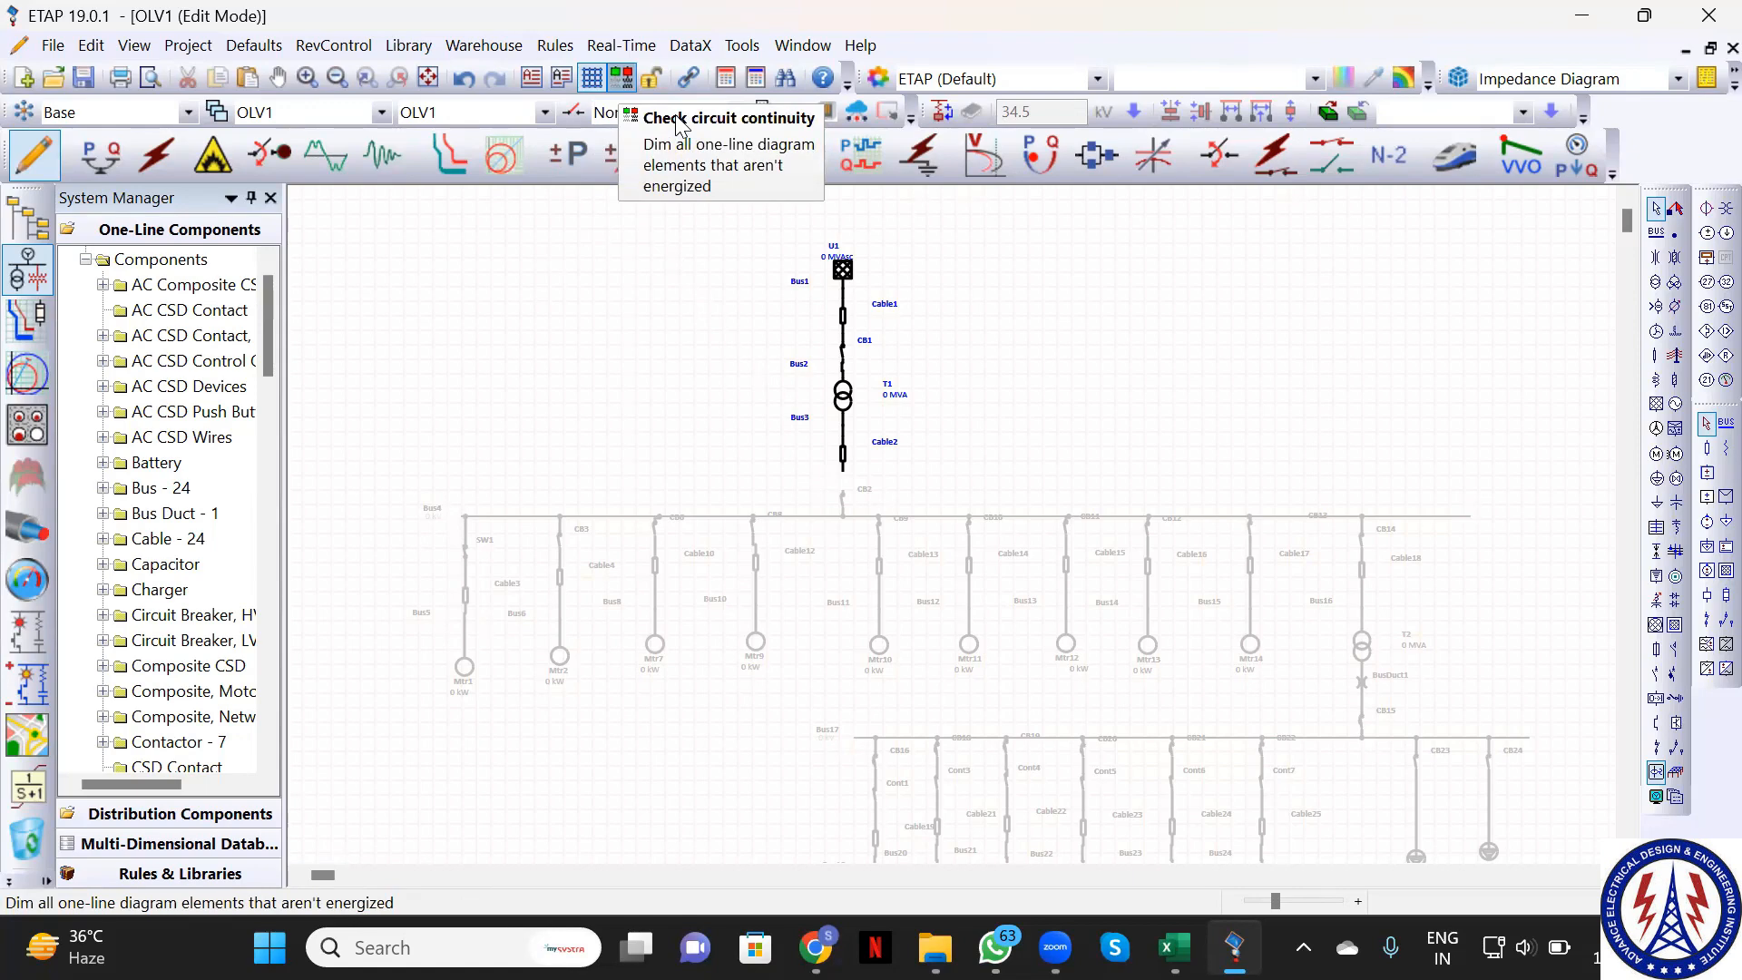
pyautogui.click(843, 490)
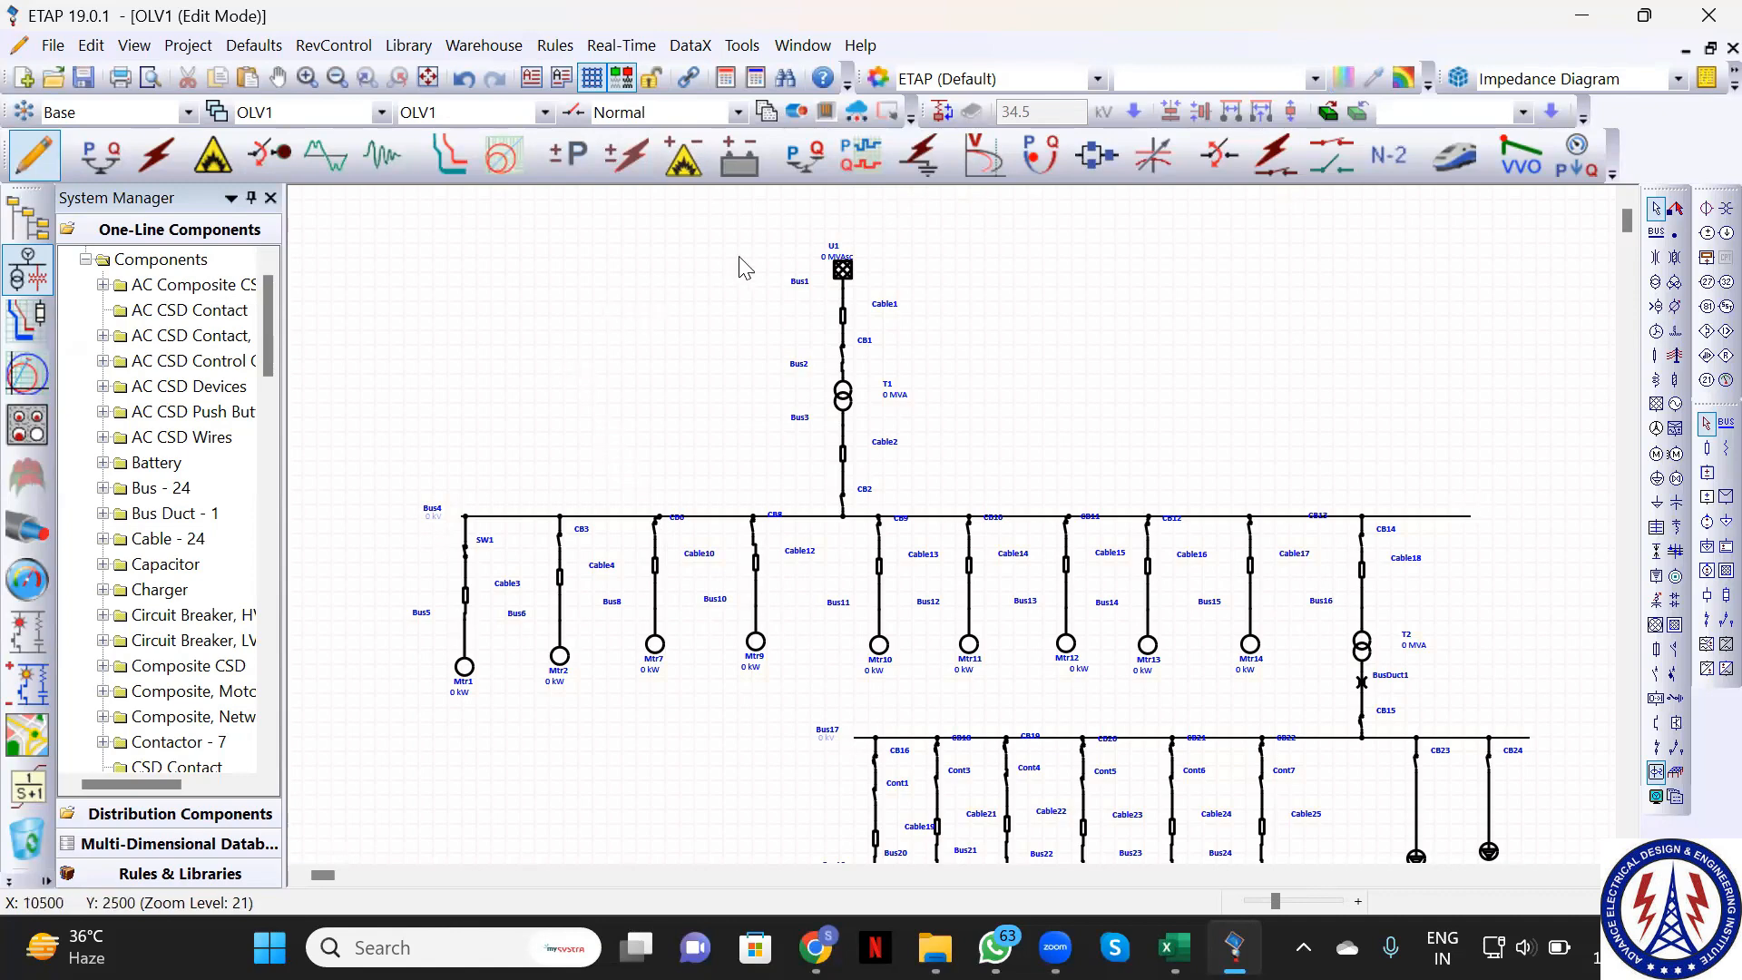
# Enter 66 as utility U1's rated kV on its Rating tab and accept
pyautogui.click(843, 270)
pyautogui.doubleClick(842, 271)
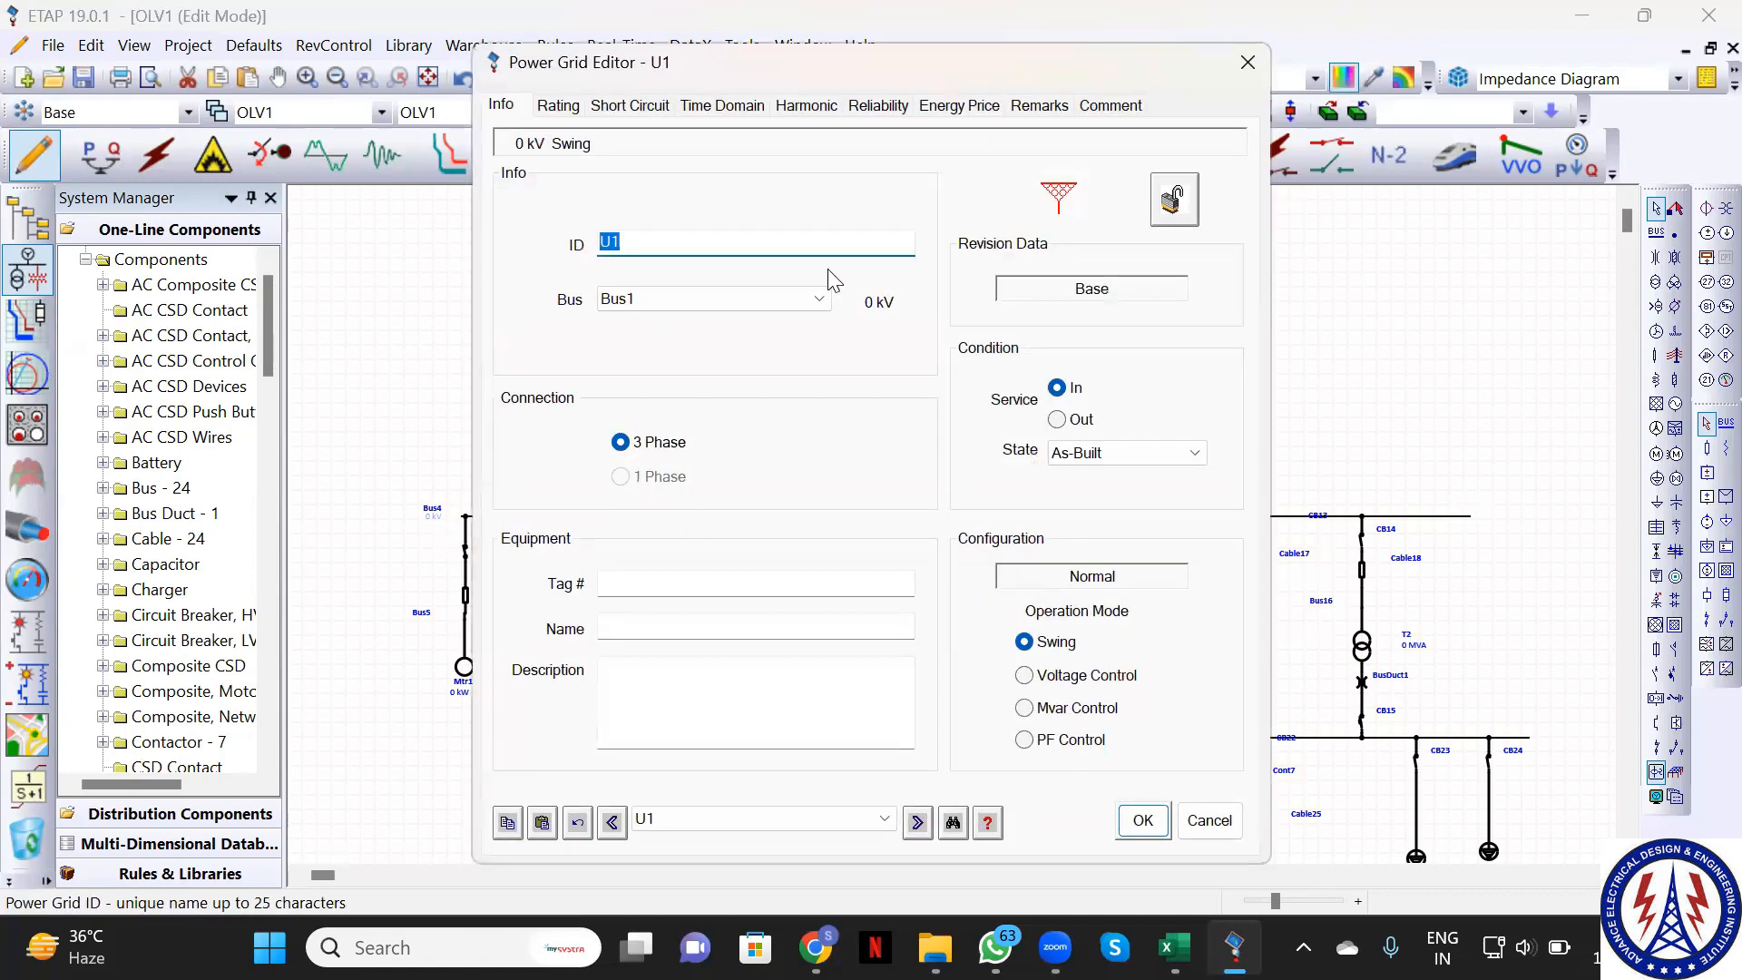
pyautogui.click(575, 108)
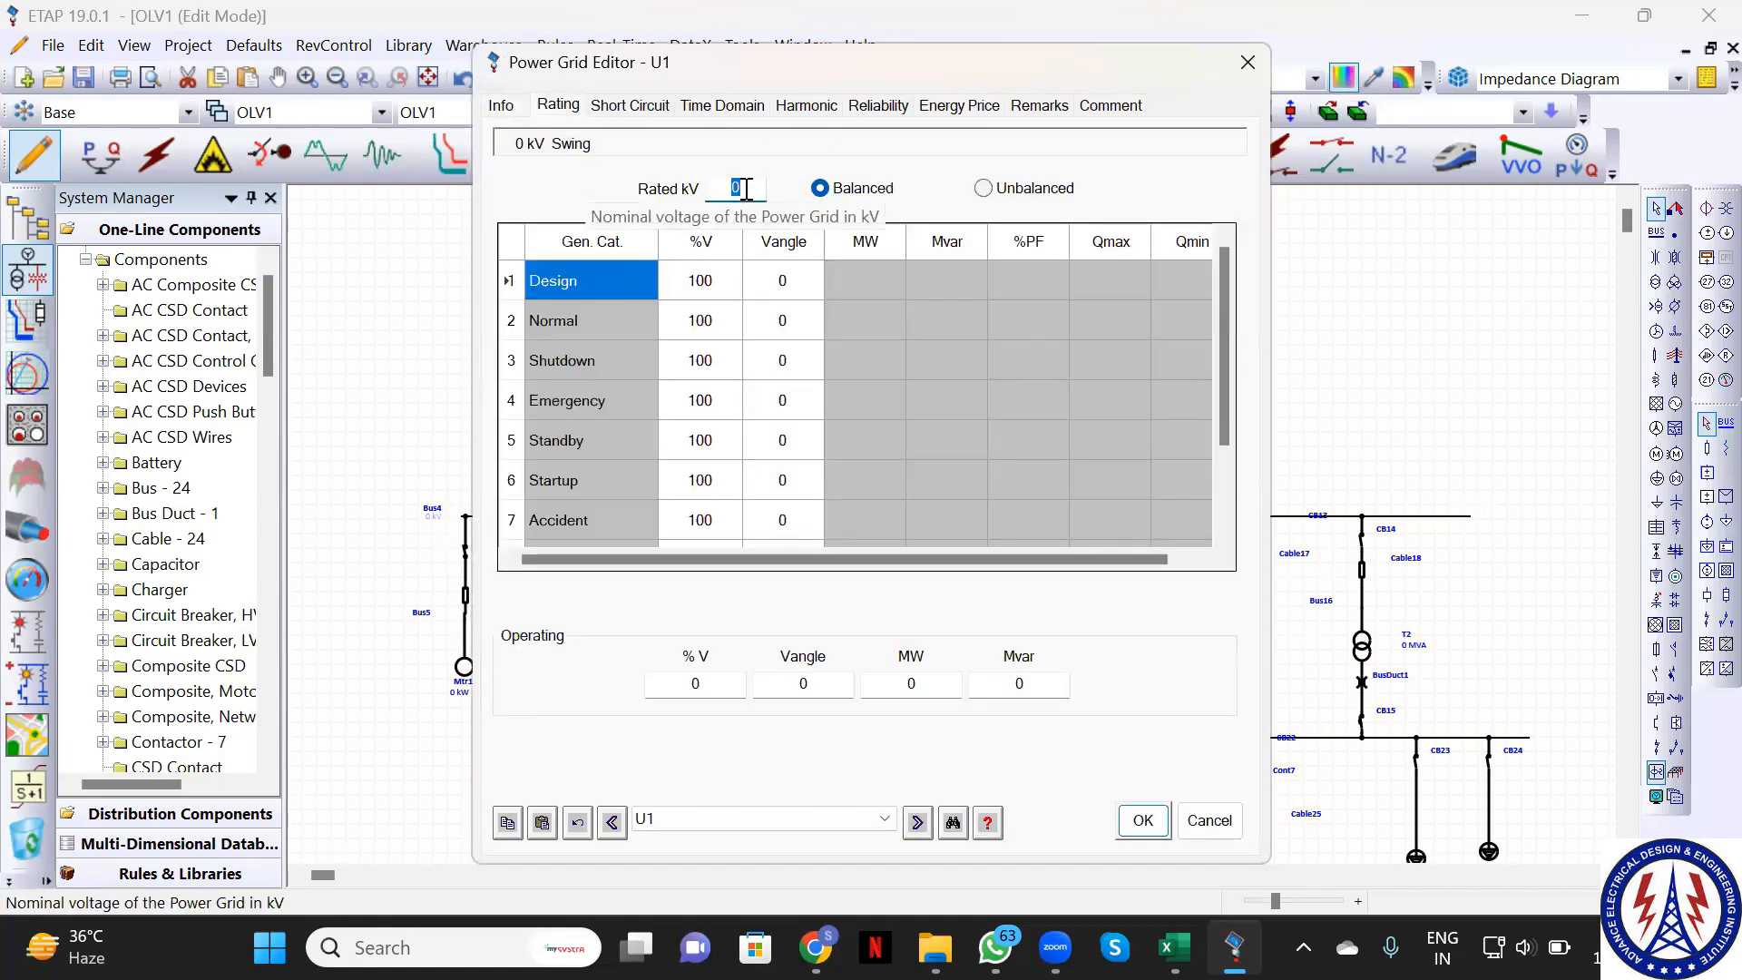
pyautogui.write('66')
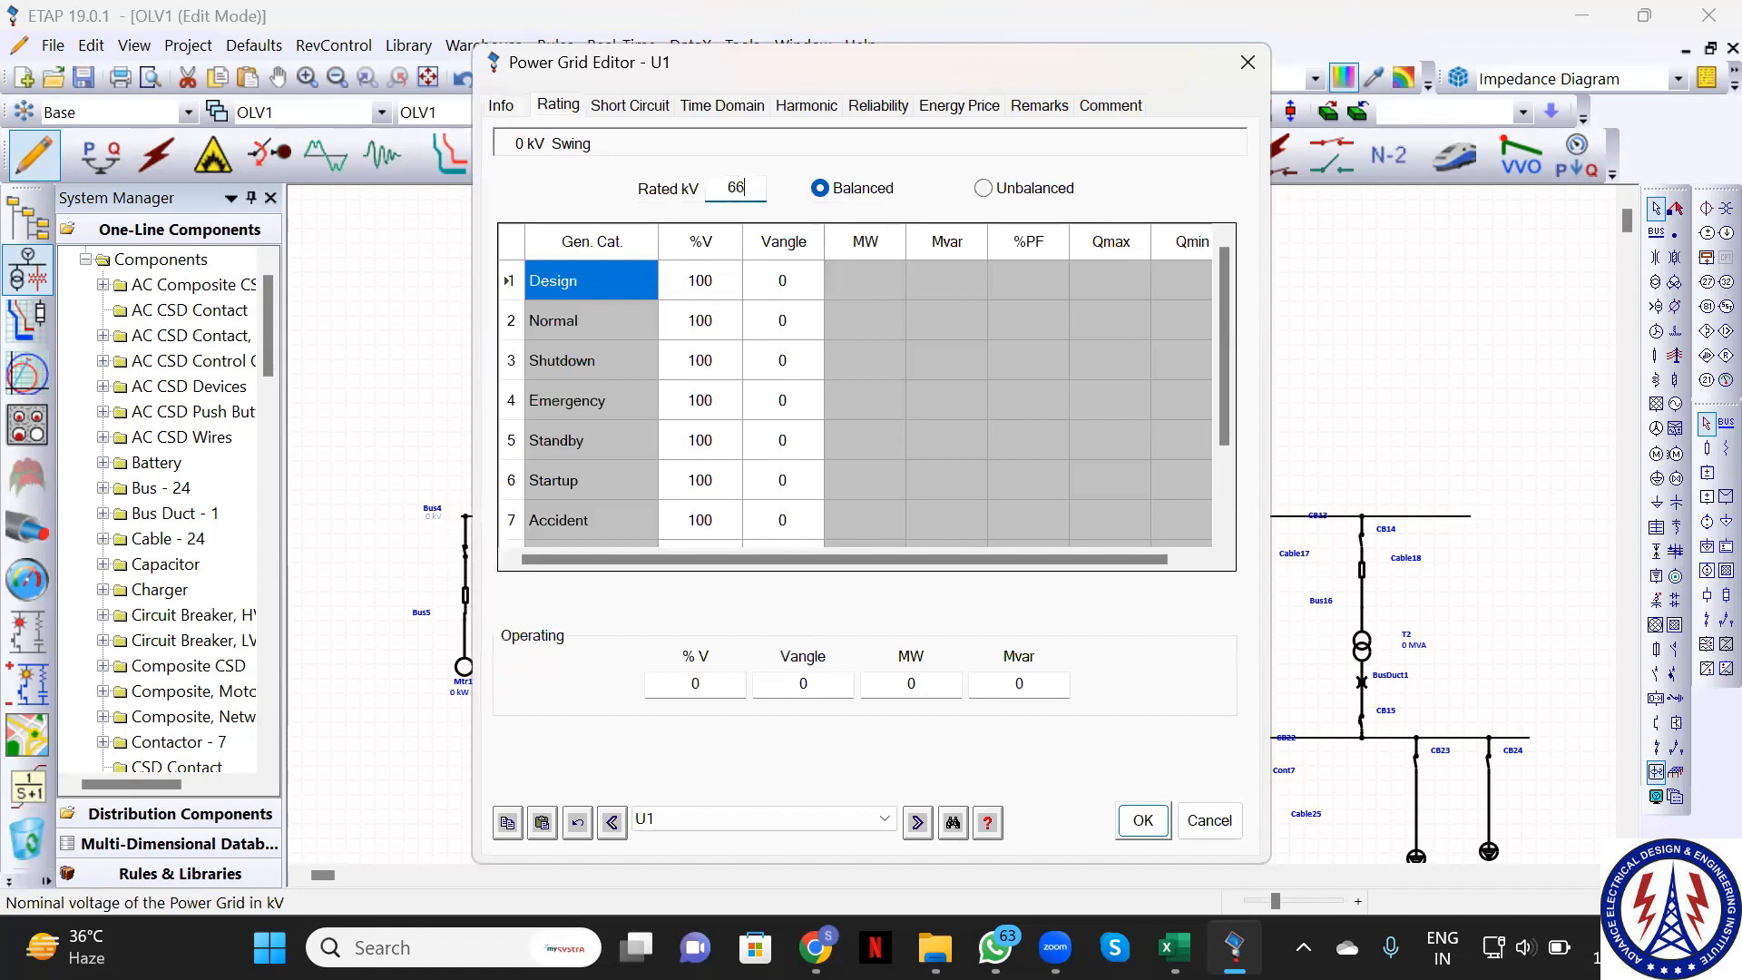
pyautogui.click(1143, 826)
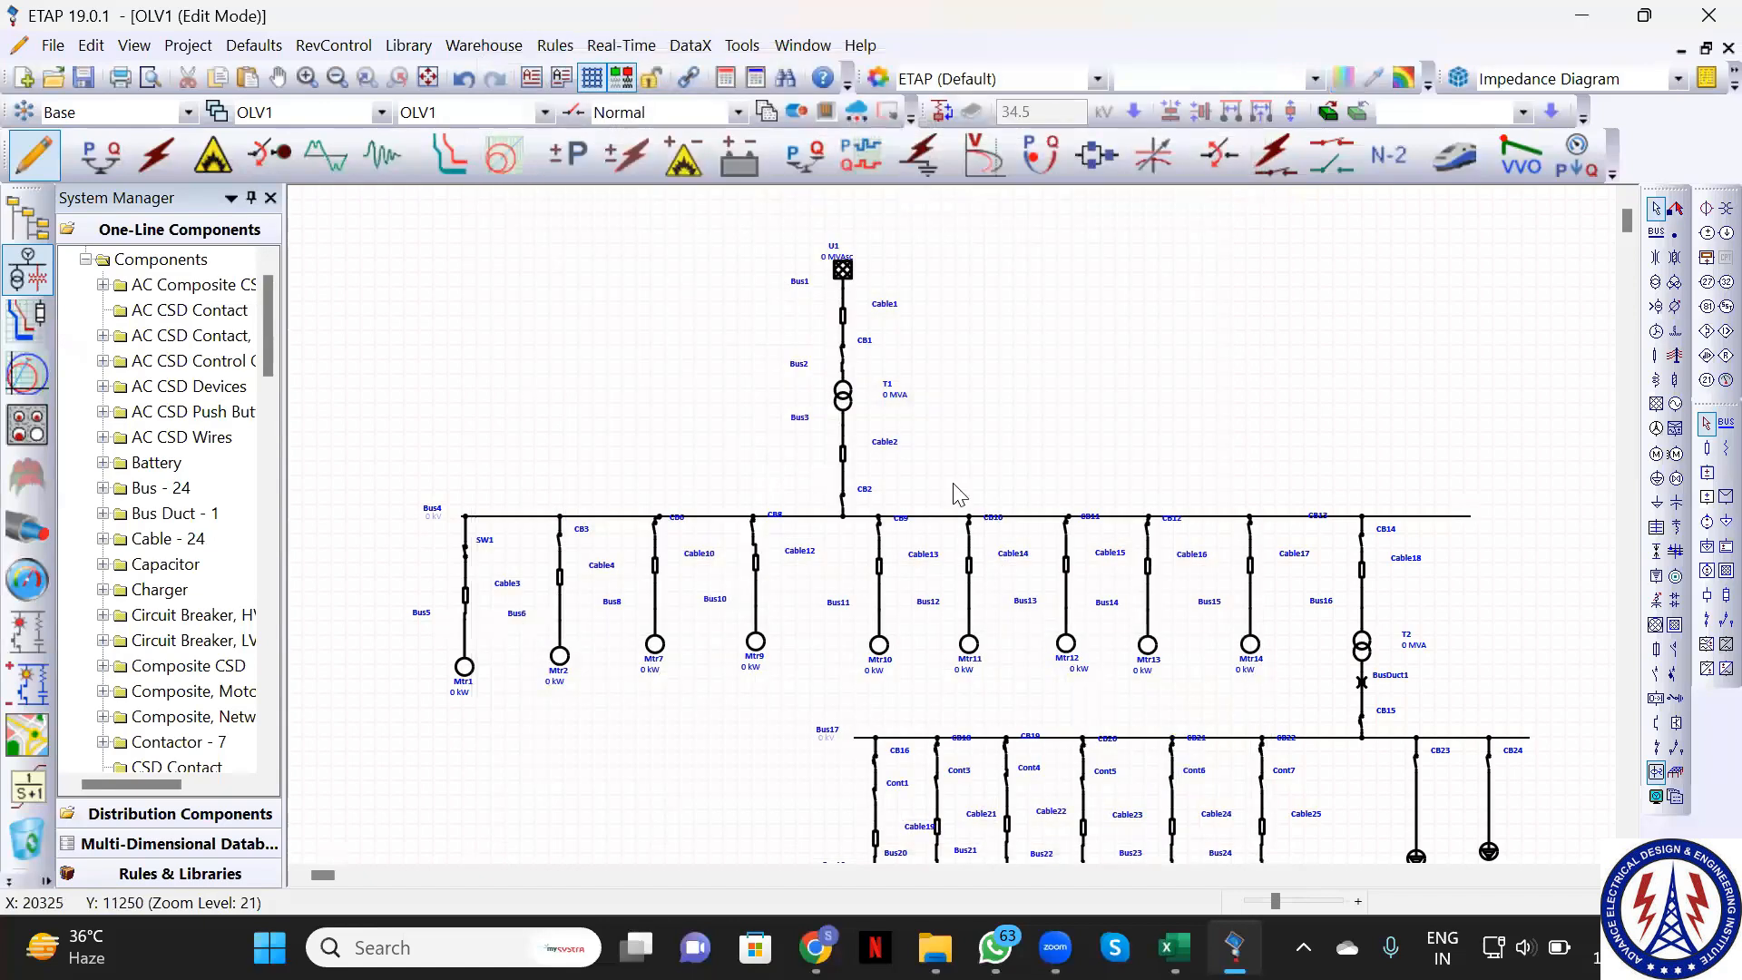
# Change transformer T1's secondary voltage to 6.6 kV on its Rating tab
pyautogui.click(851, 408)
pyautogui.doubleClick(850, 408)
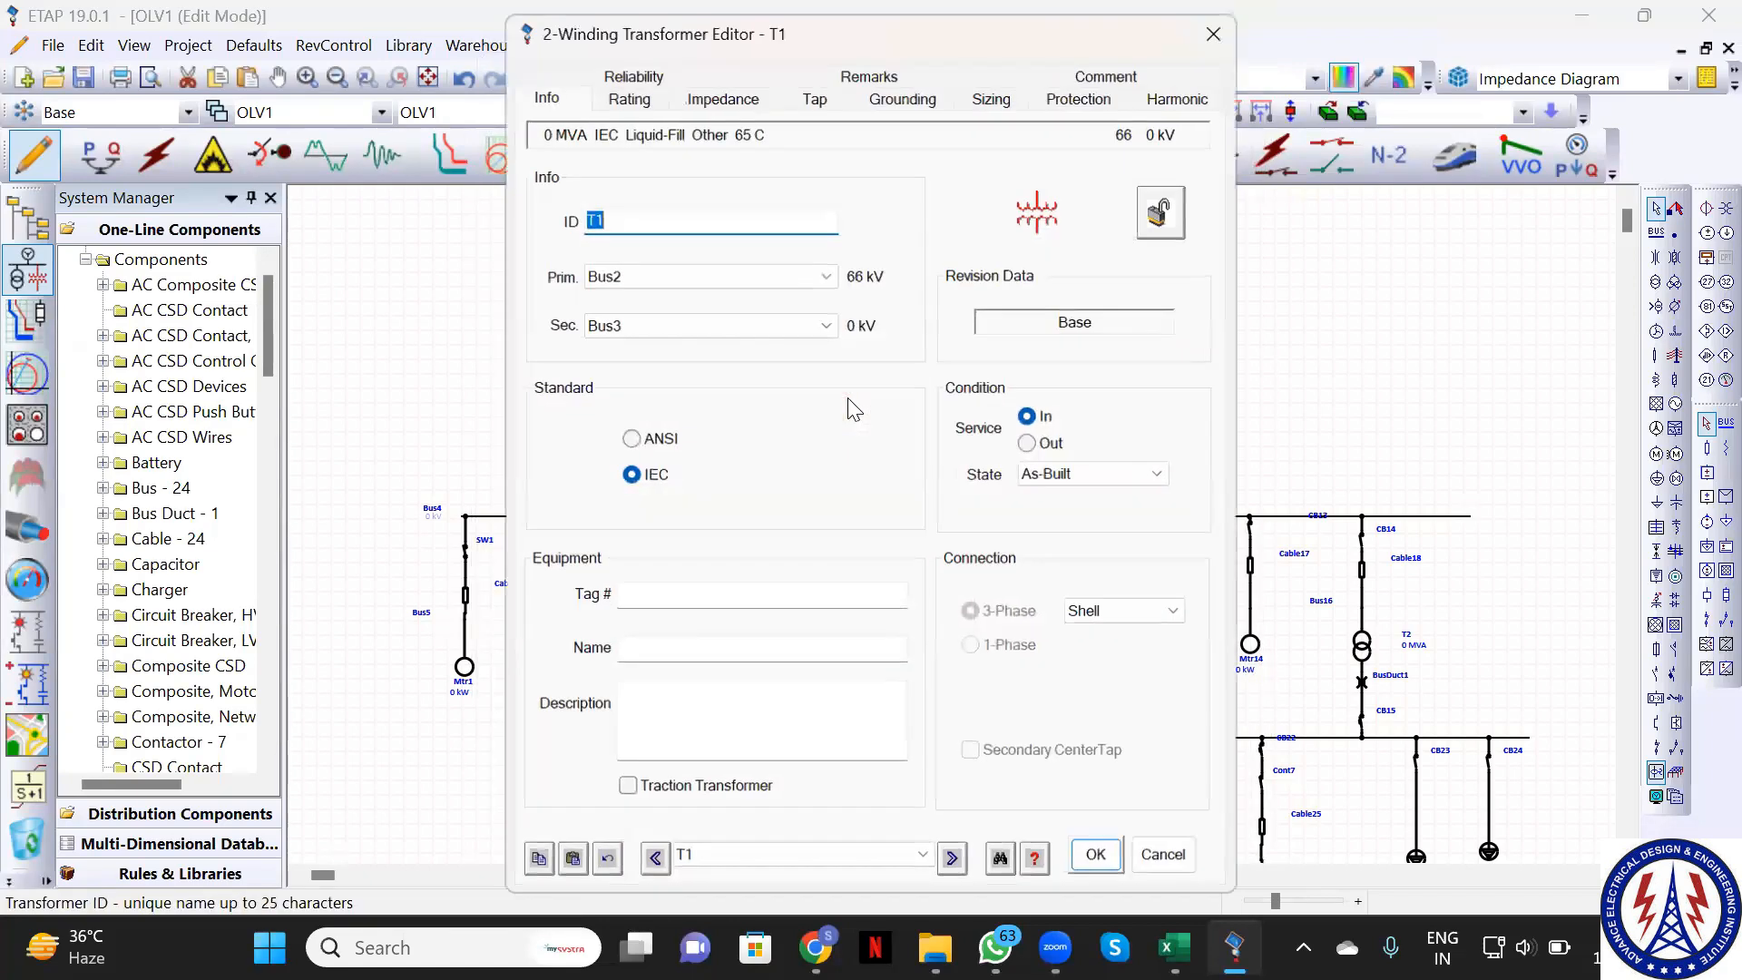
pyautogui.click(612, 107)
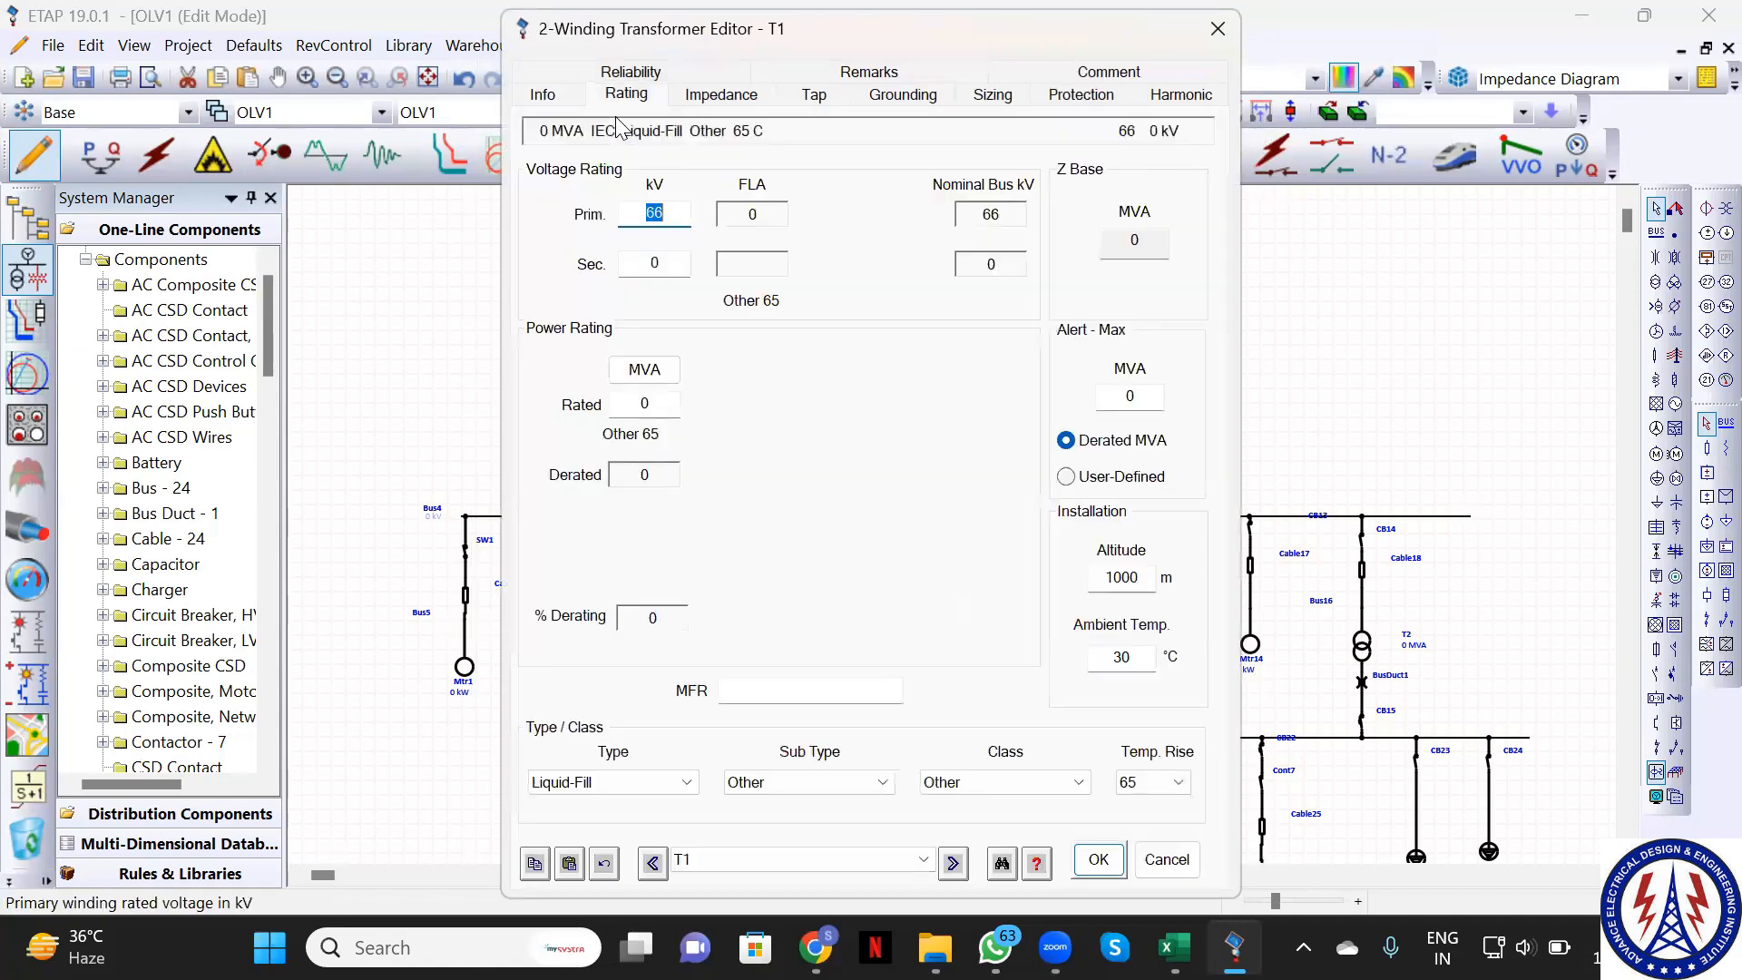
pyautogui.click(657, 265)
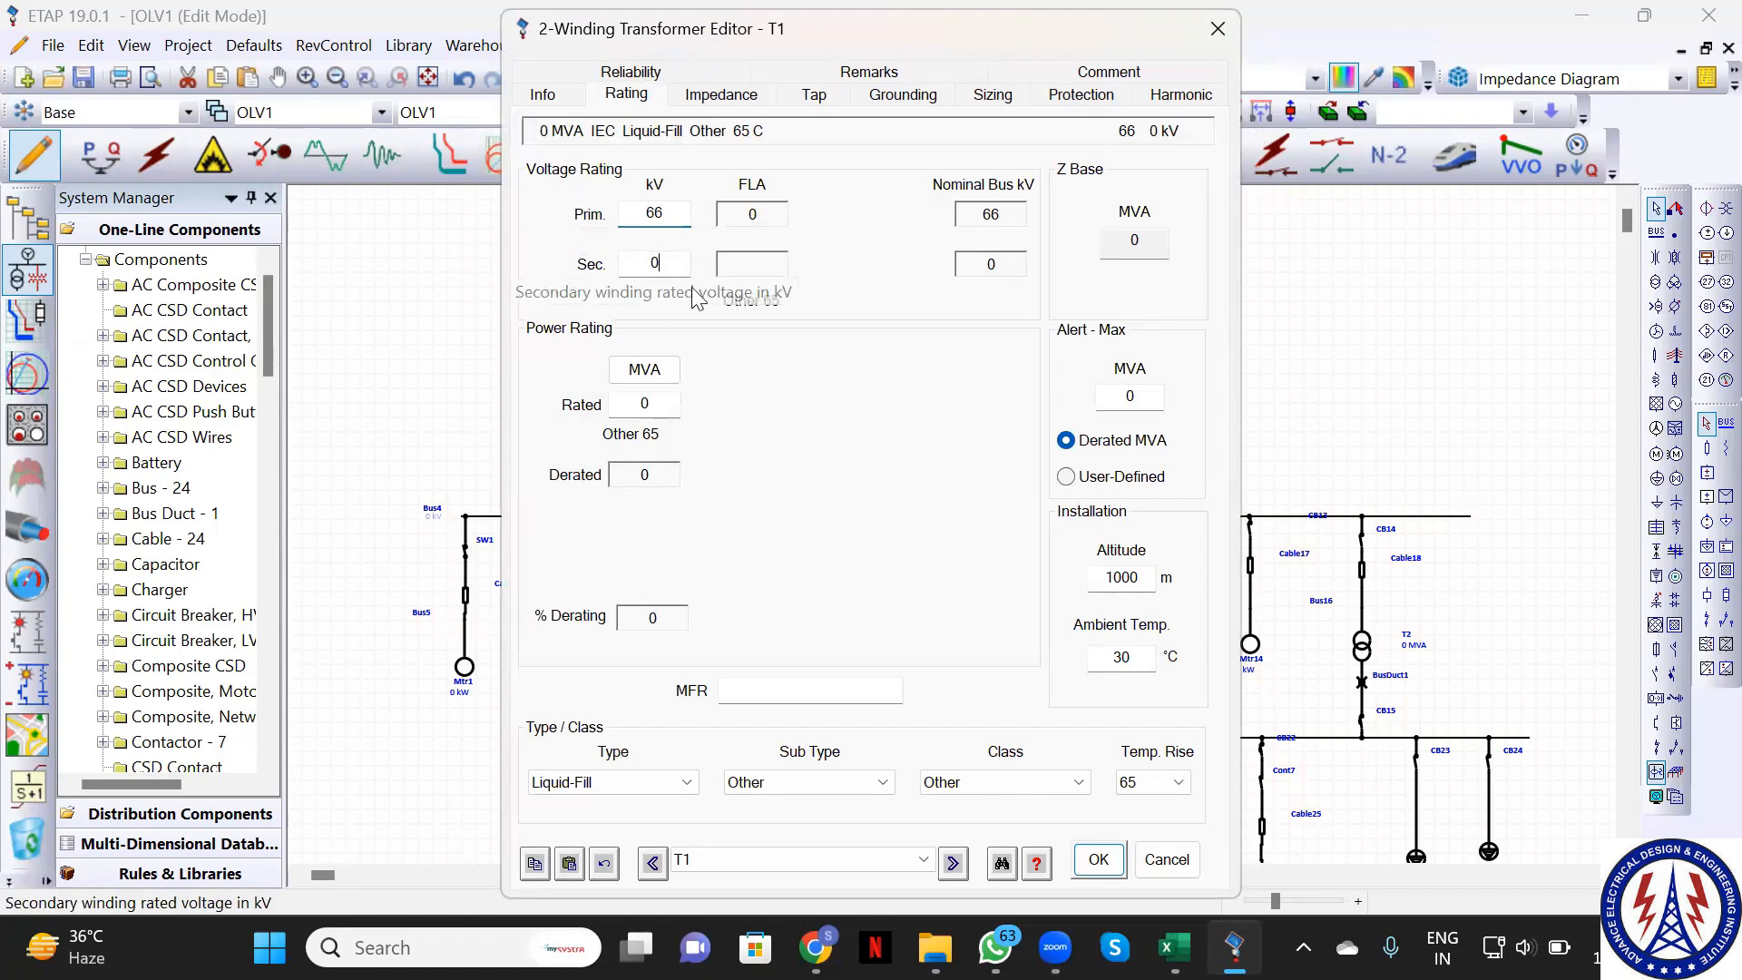
pyautogui.press('BackSpace')
pyautogui.write('6.6')
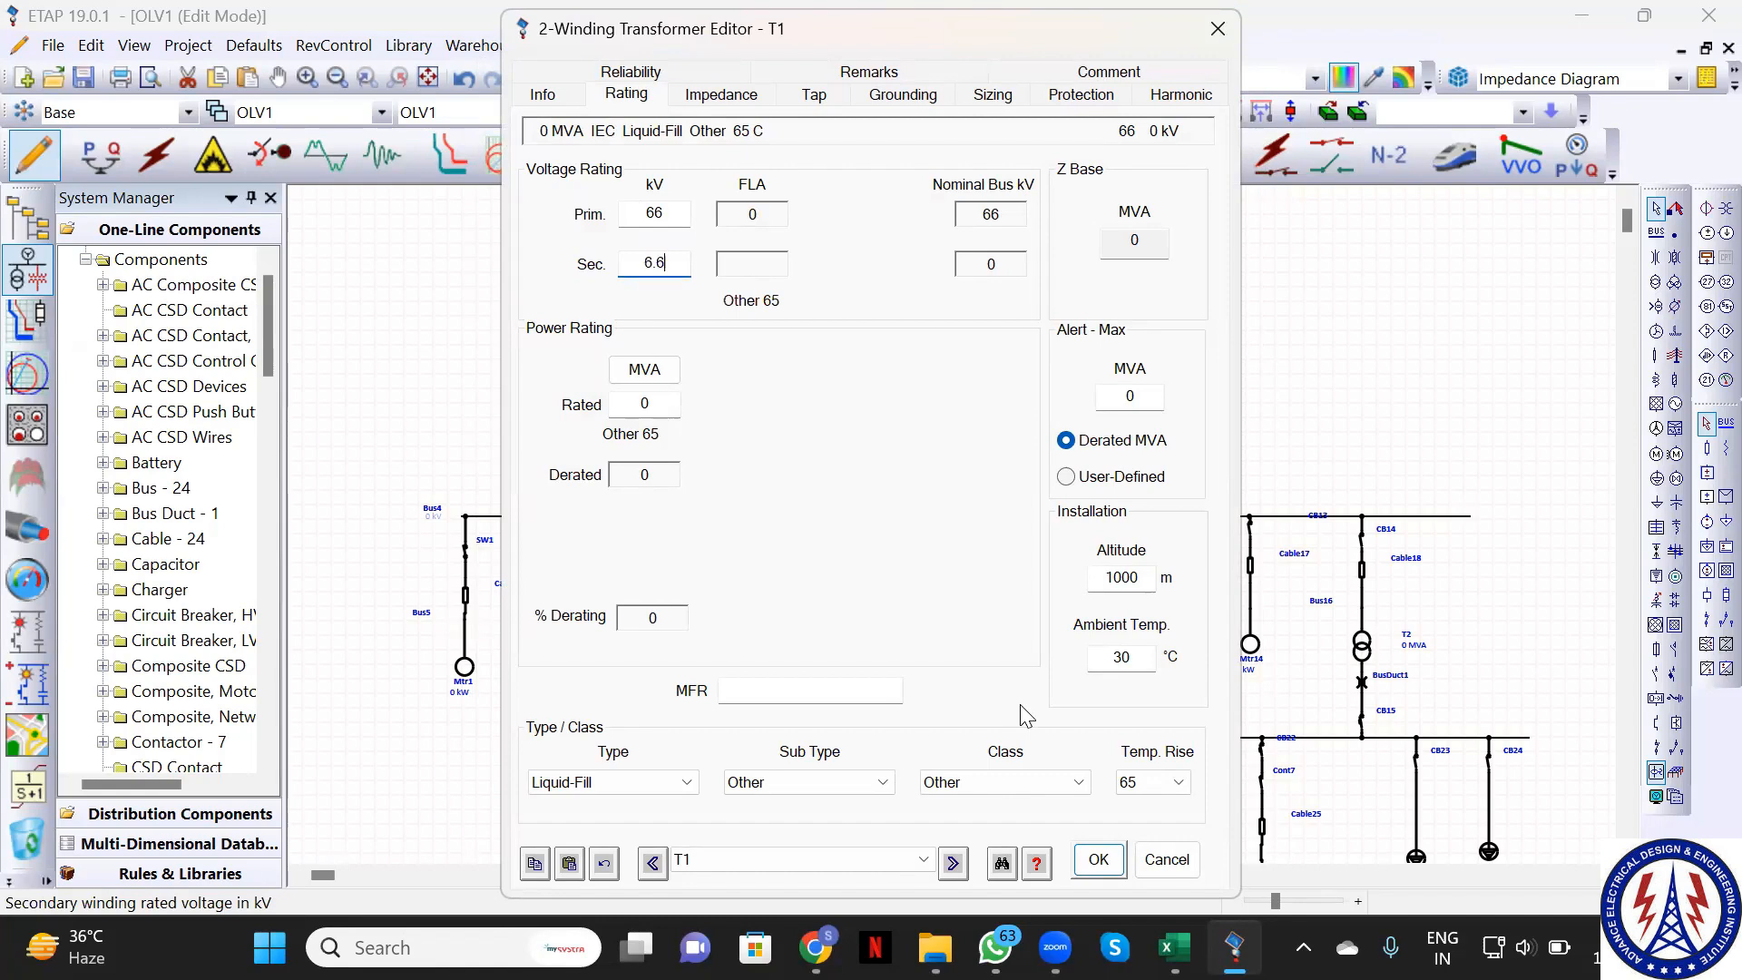
pyautogui.click(1098, 862)
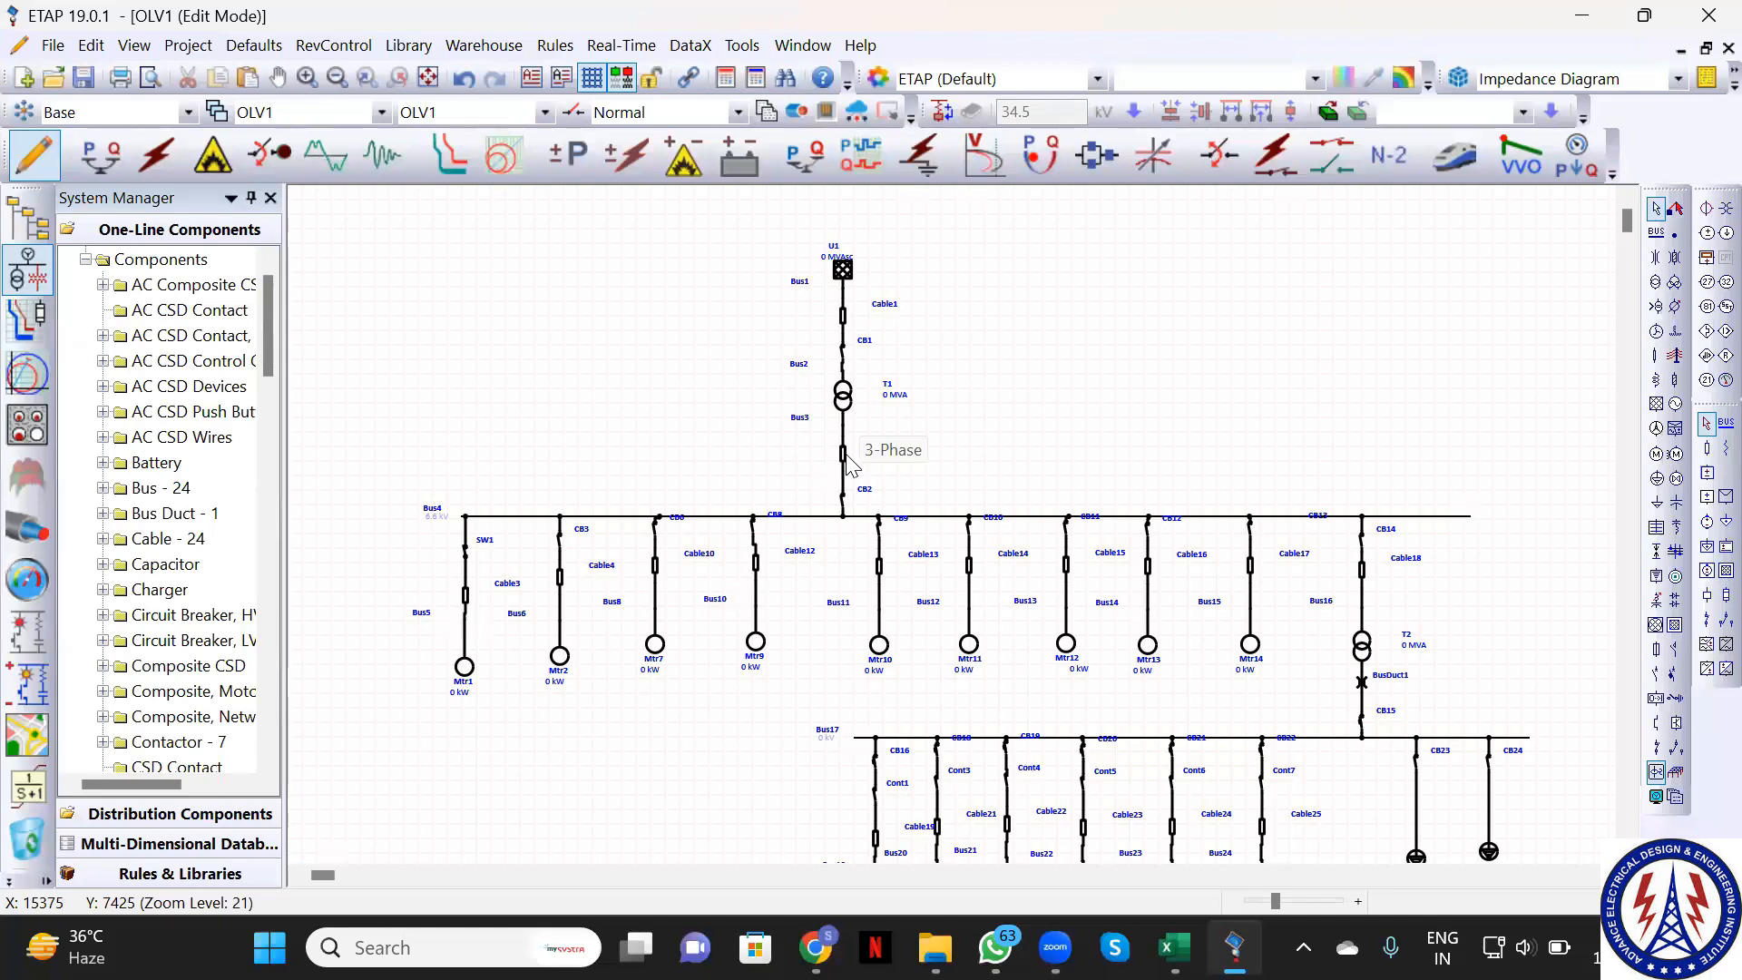
pyautogui.click(844, 458)
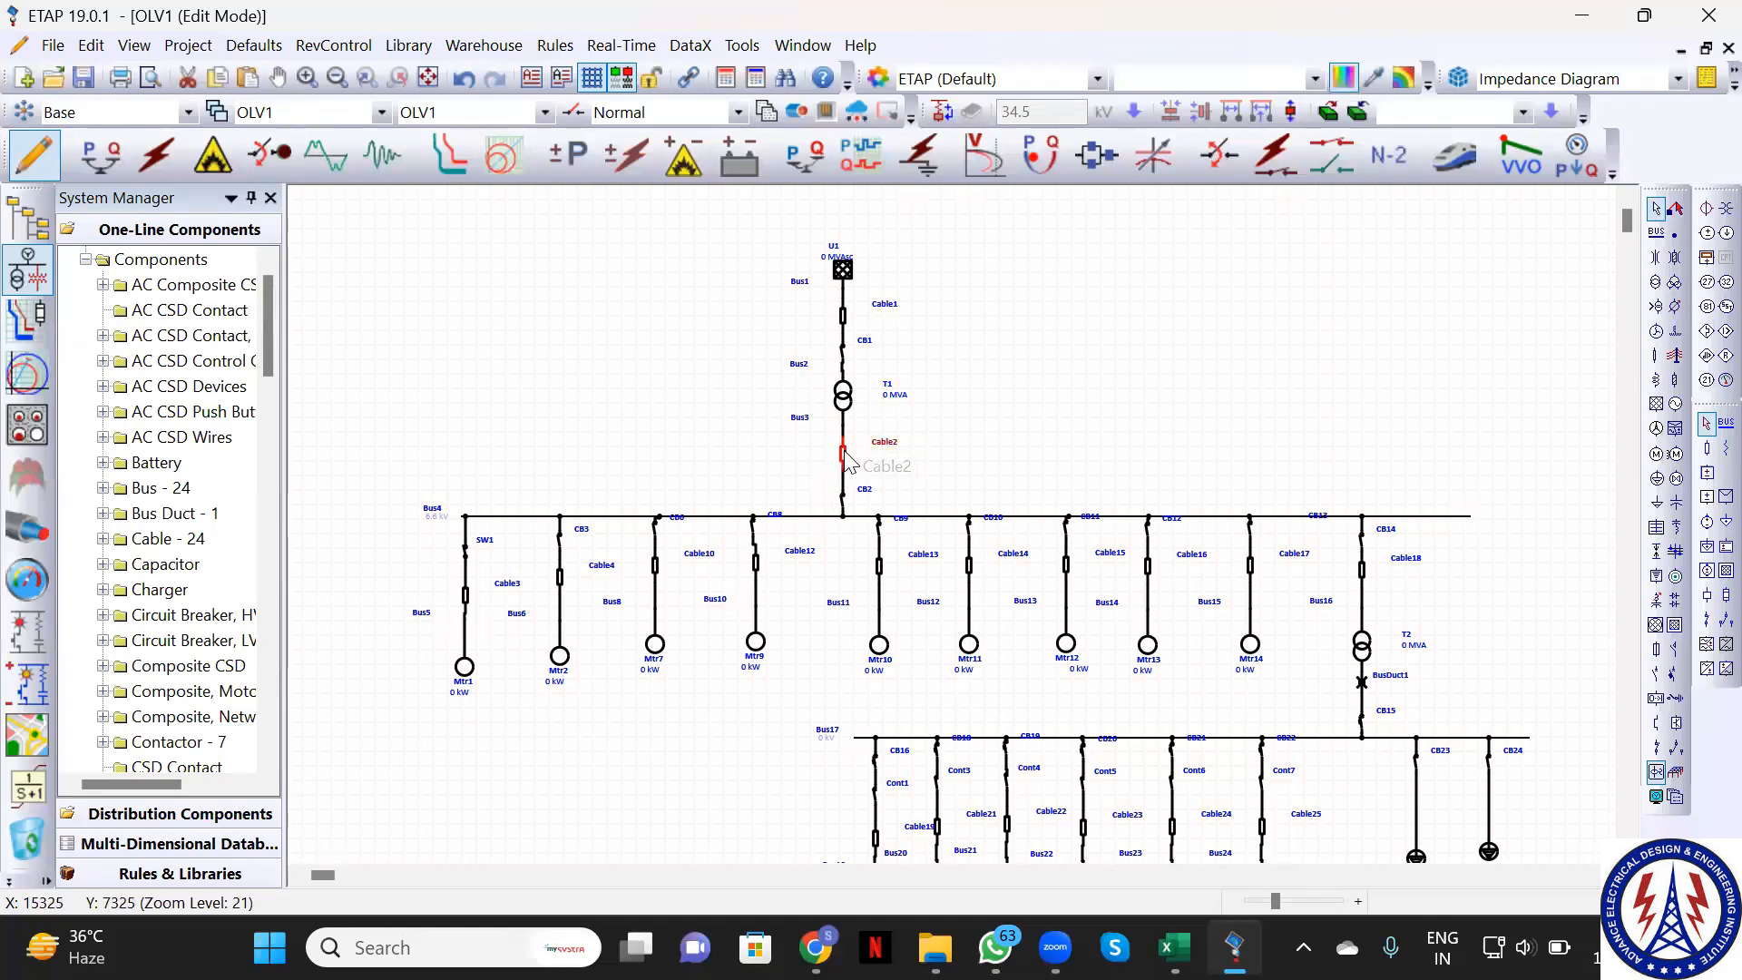
pyautogui.doubleClick(844, 458)
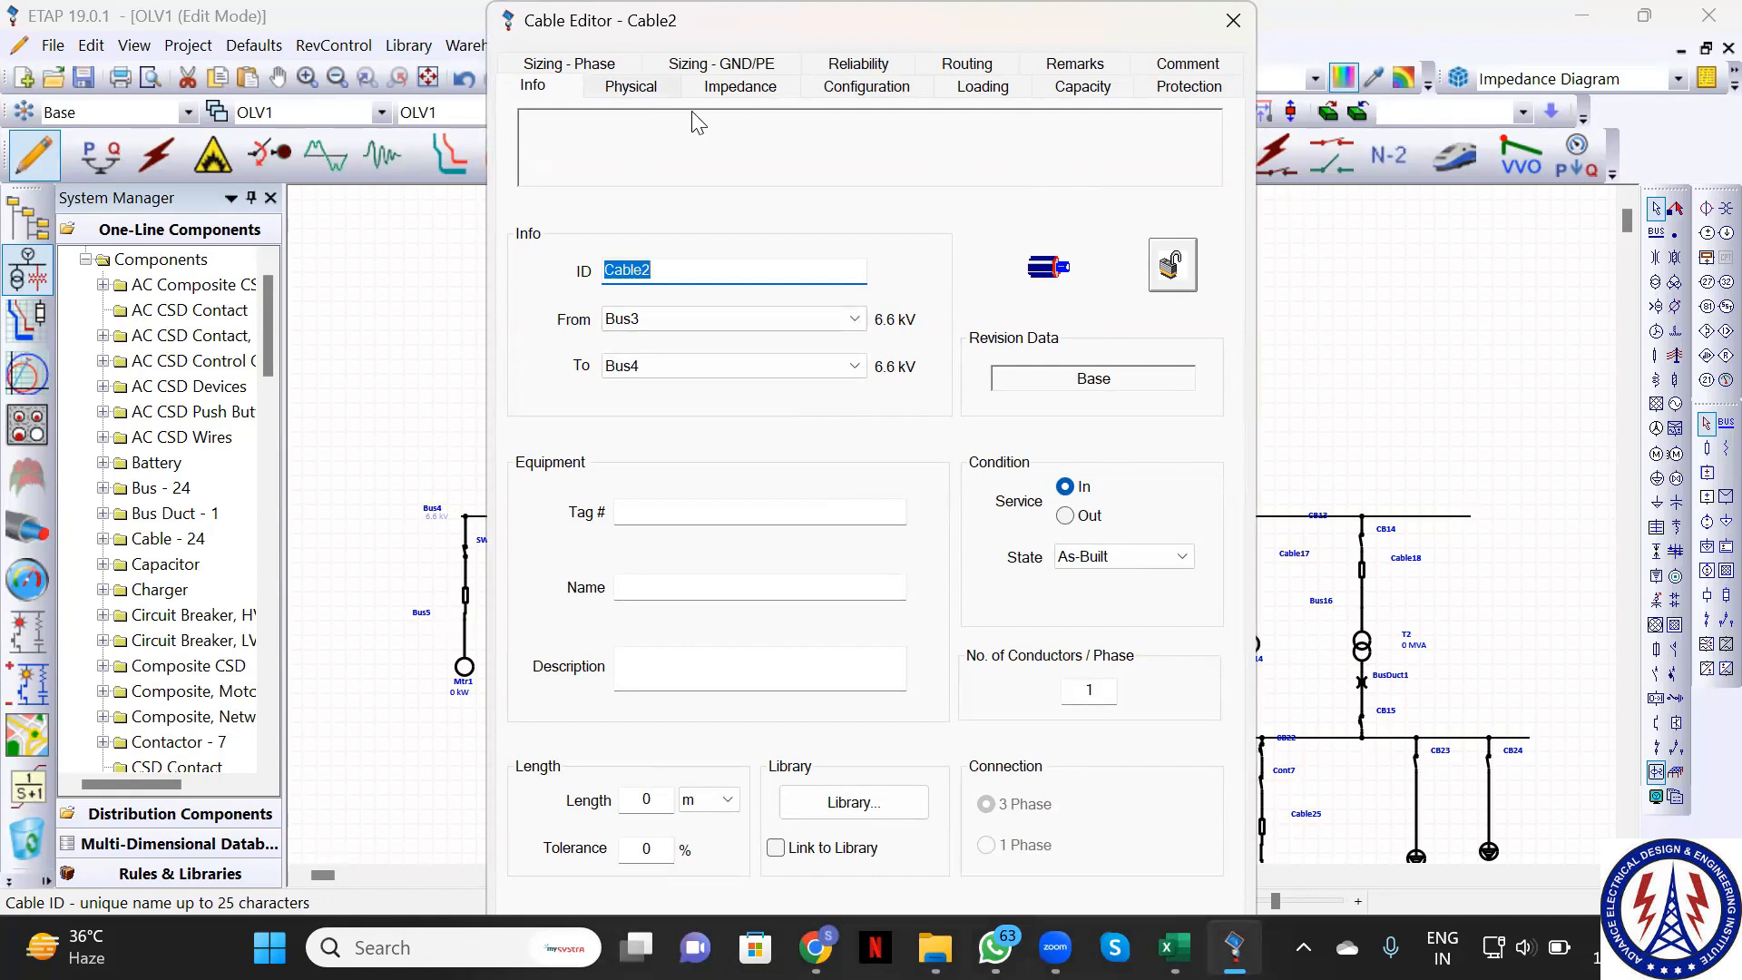
pyautogui.click(542, 88)
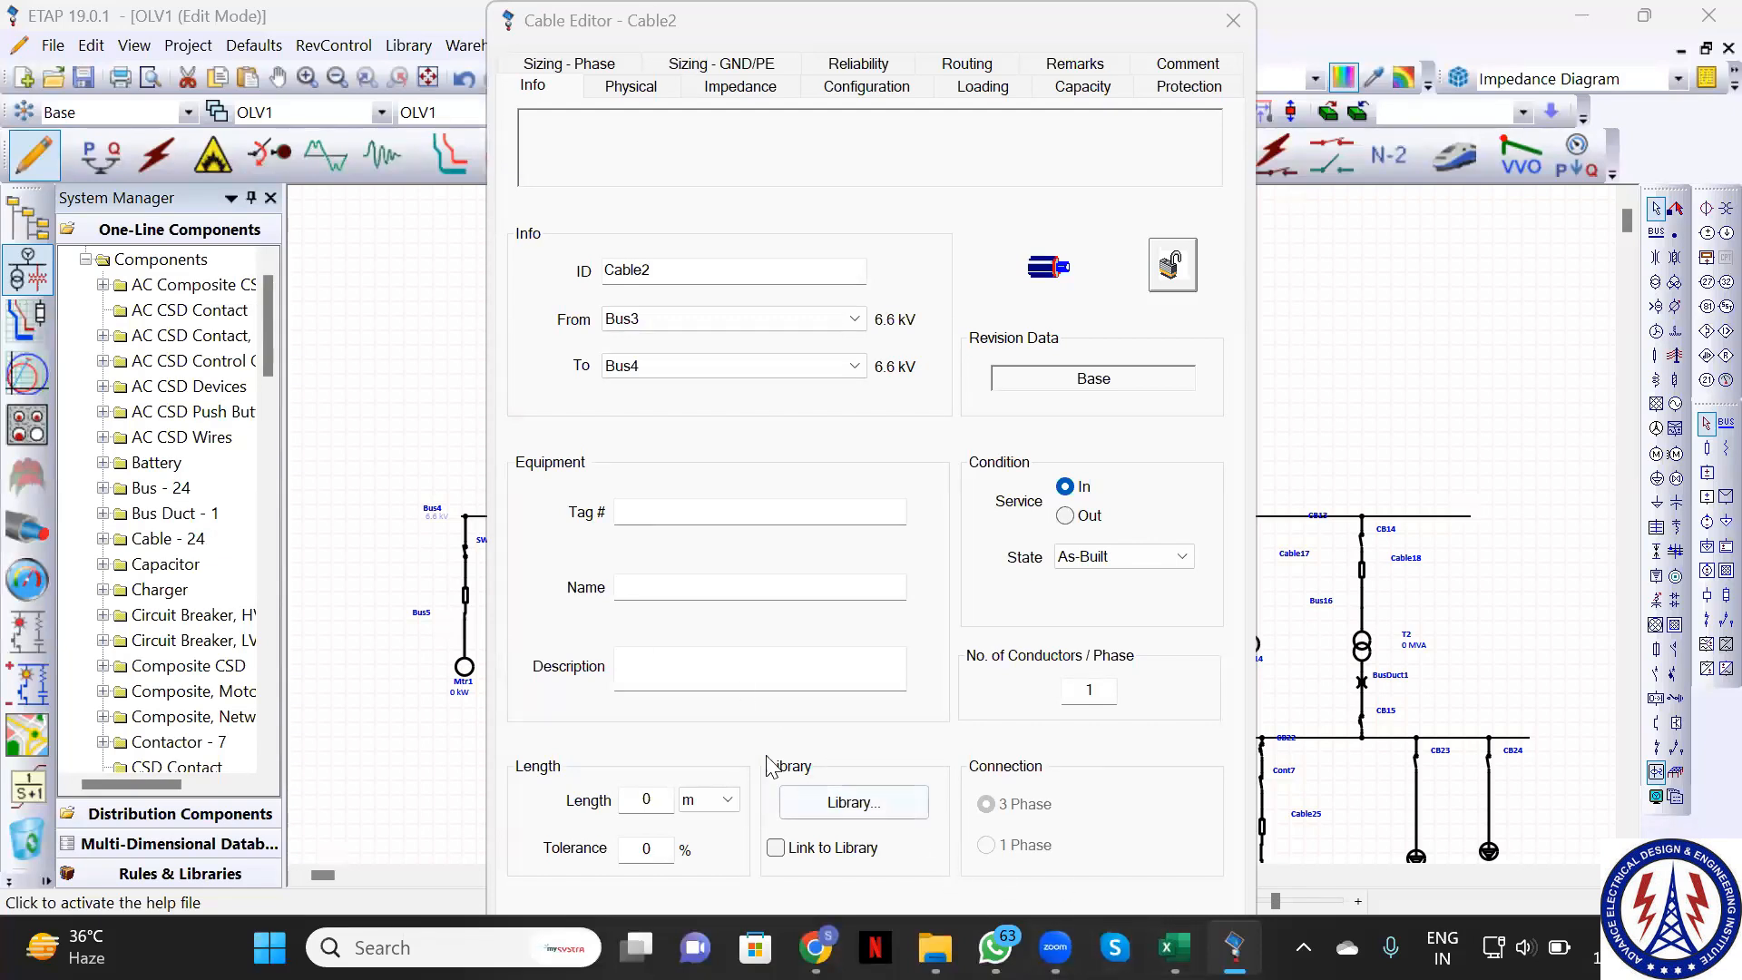
pyautogui.click(999, 161)
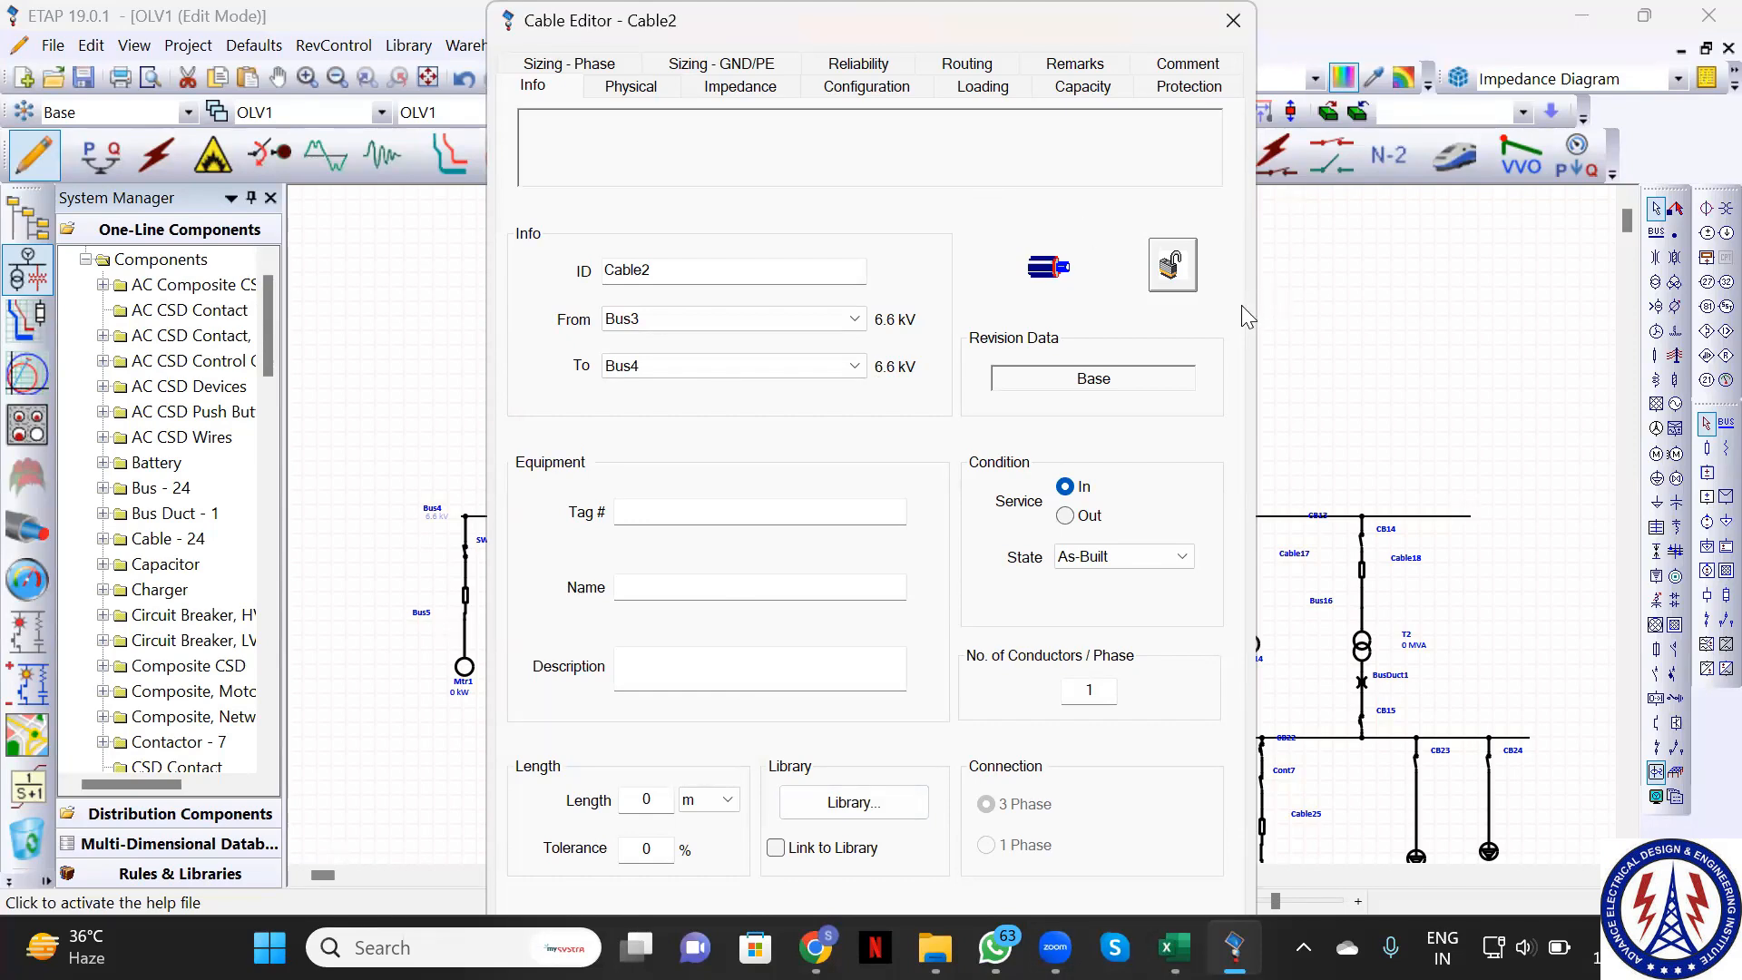
pyautogui.press('Escape')
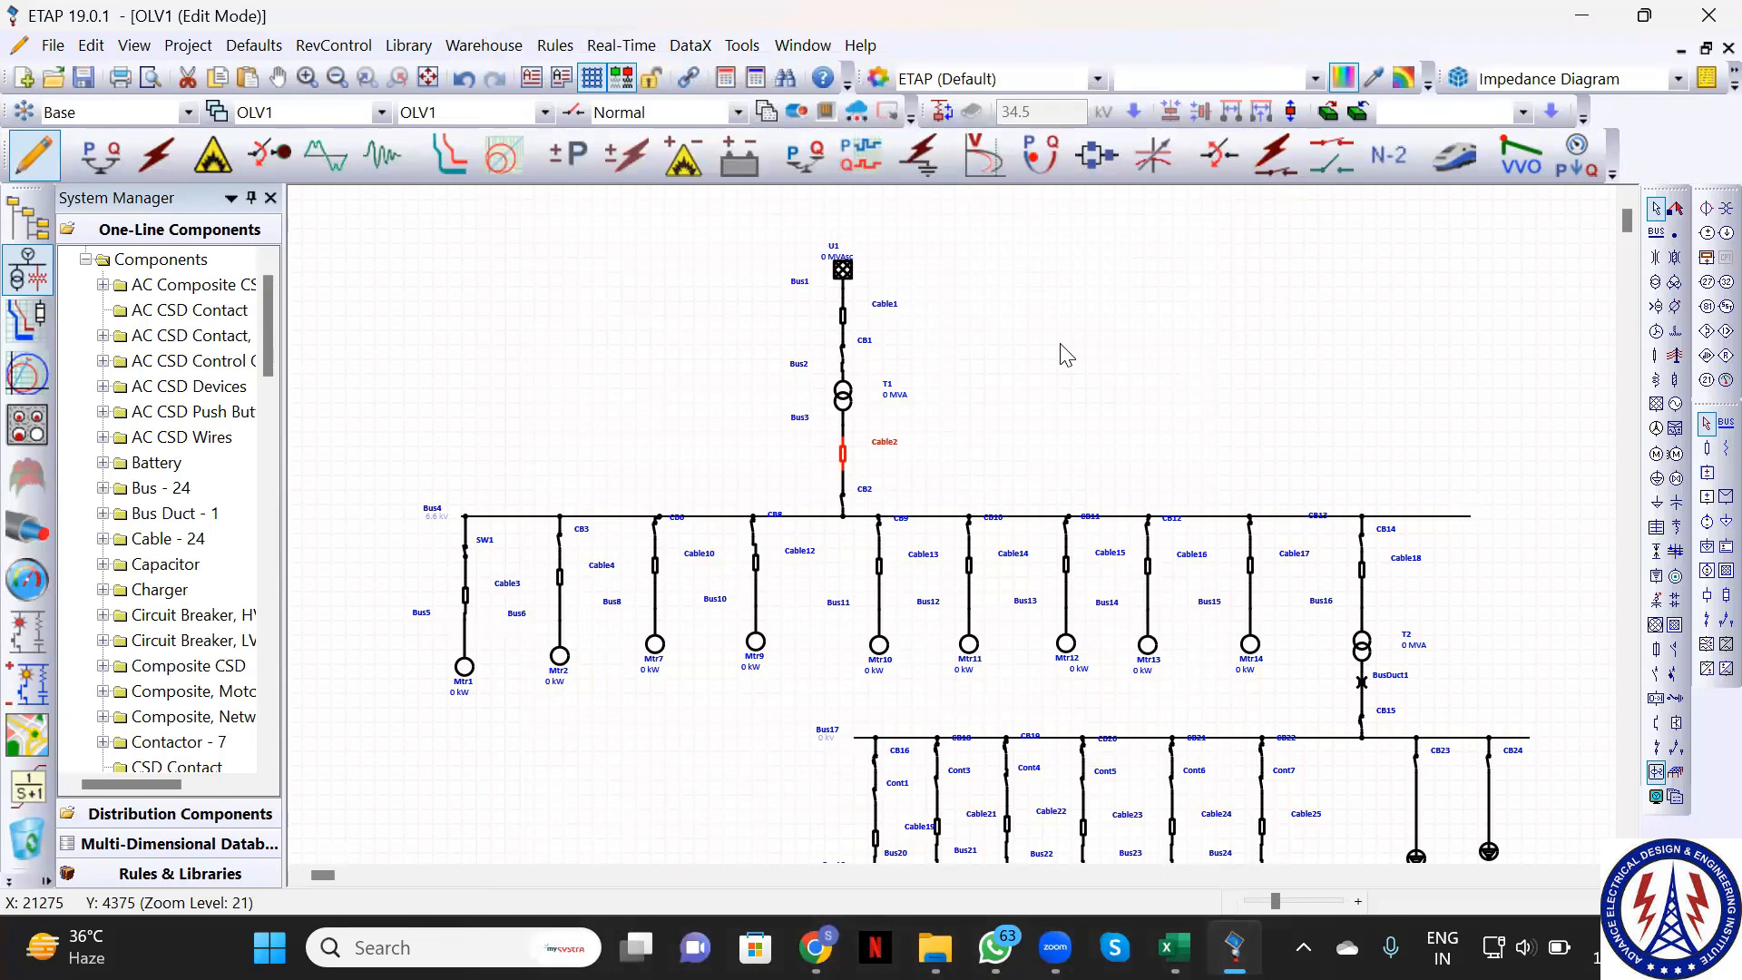
# Enter 1000 kW as motor Mtr1's nameplate rating, keeping kW as the unit
pyautogui.click(1037, 427)
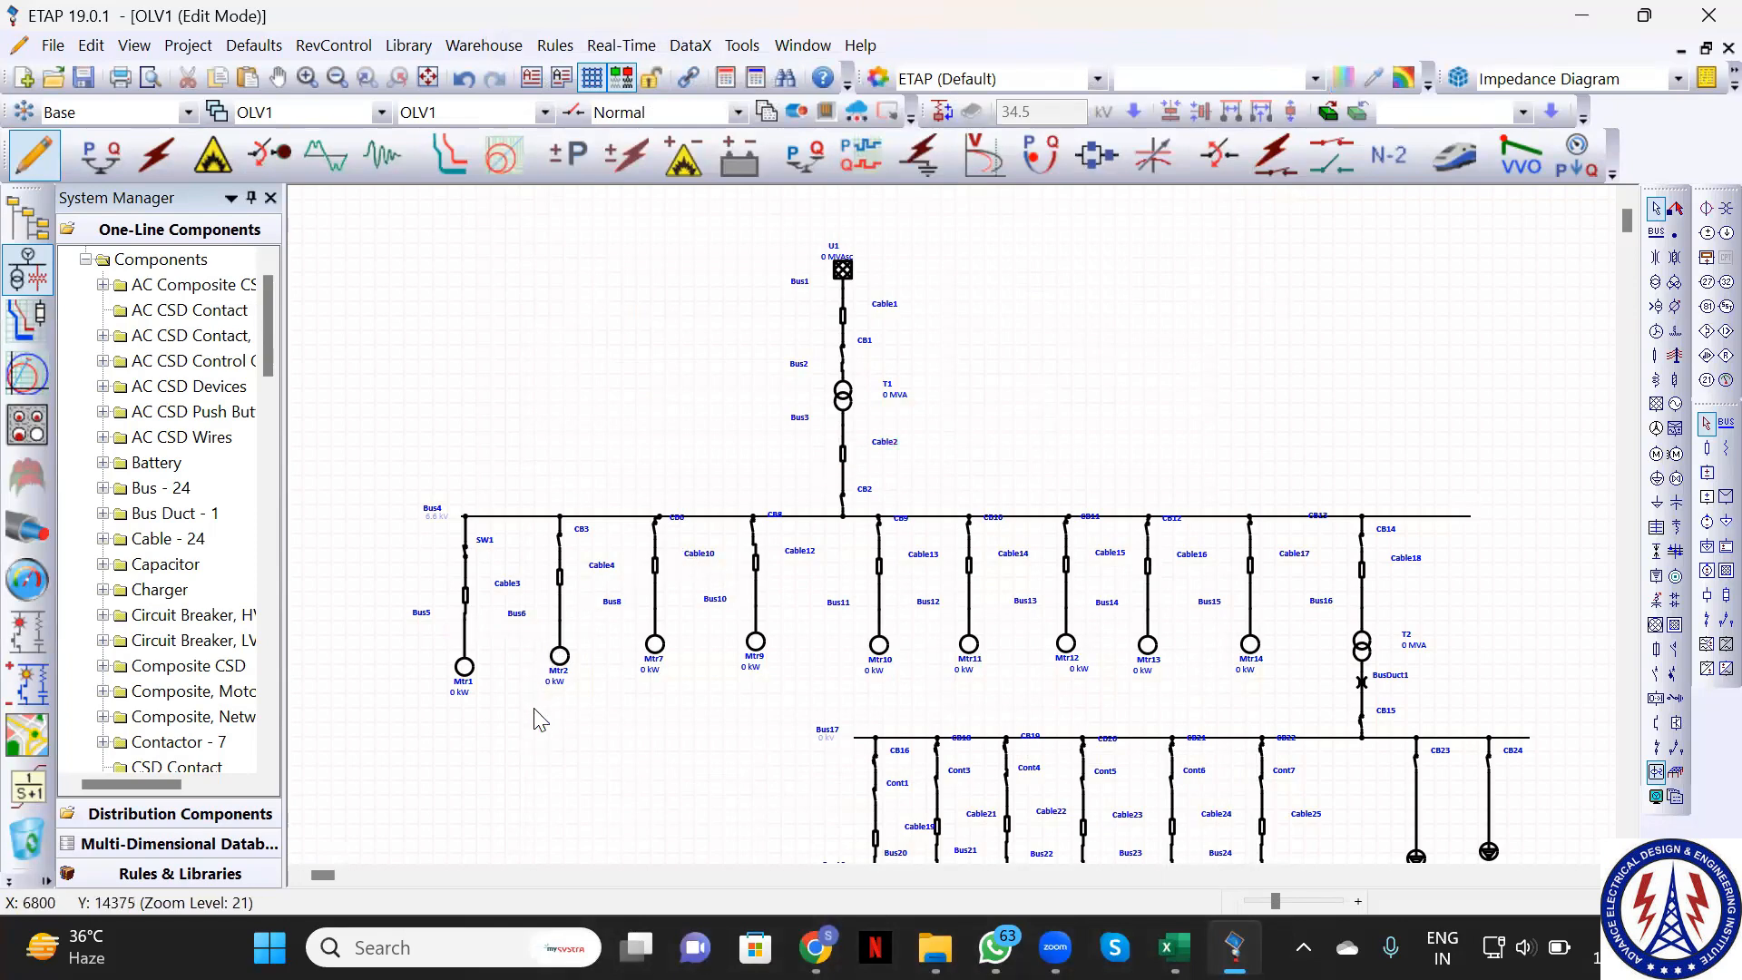
pyautogui.click(470, 676)
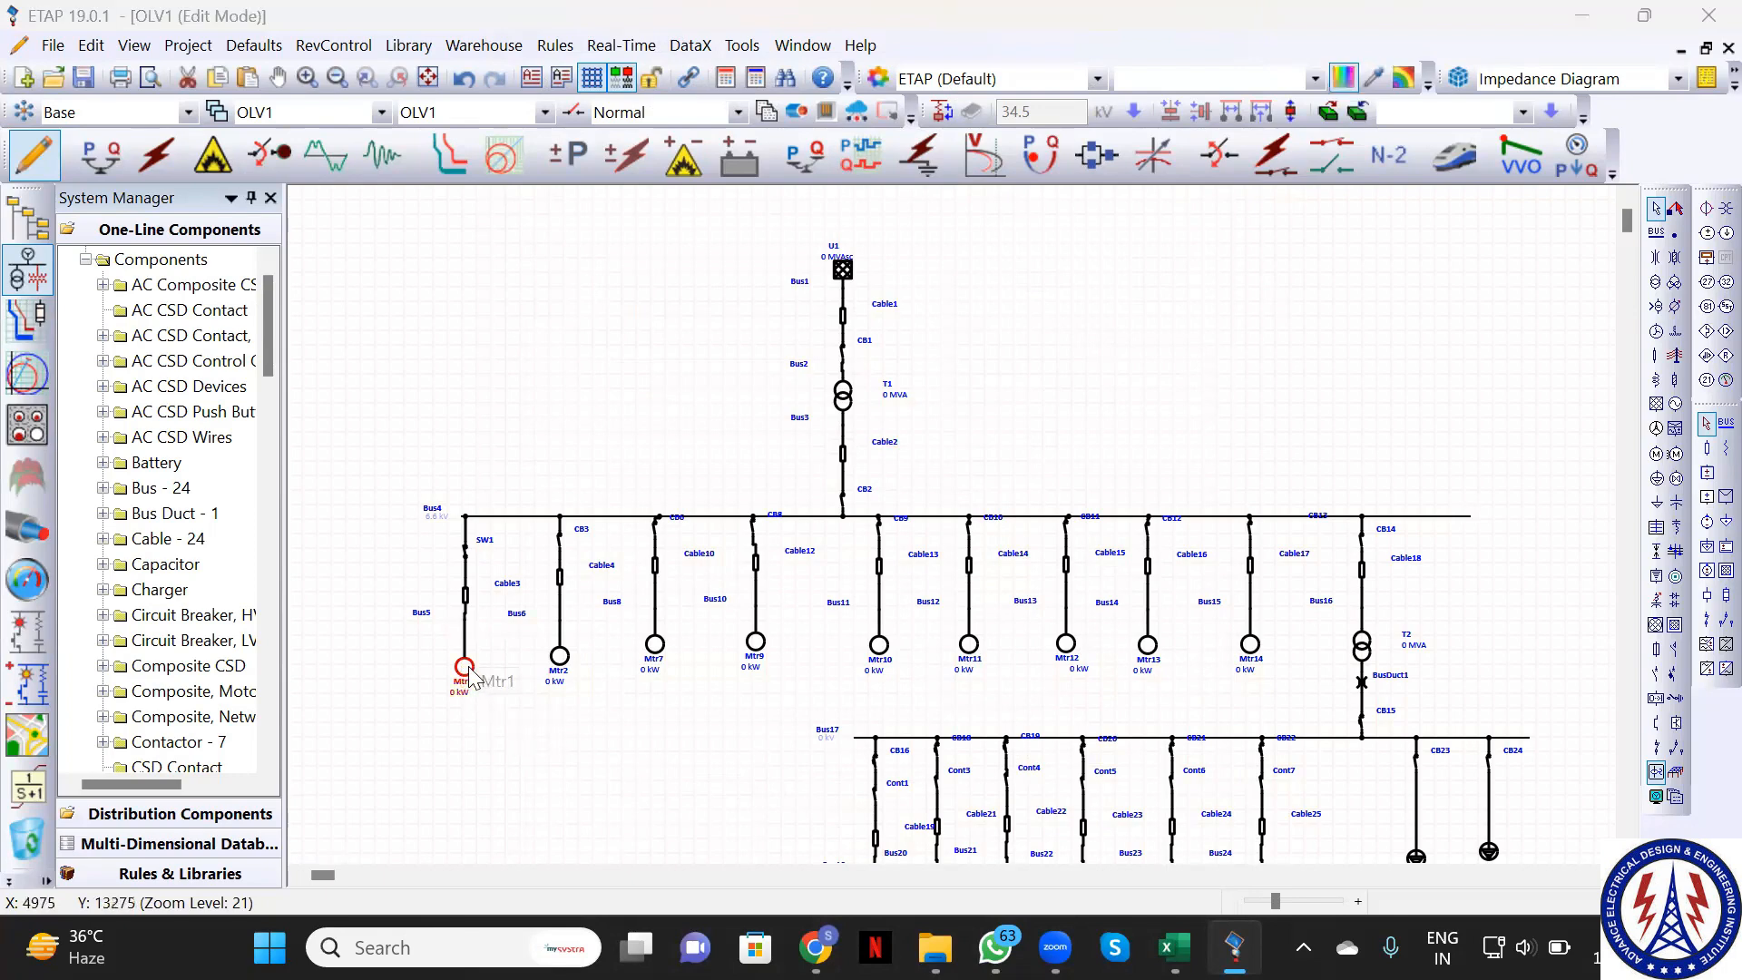
pyautogui.doubleClick(466, 672)
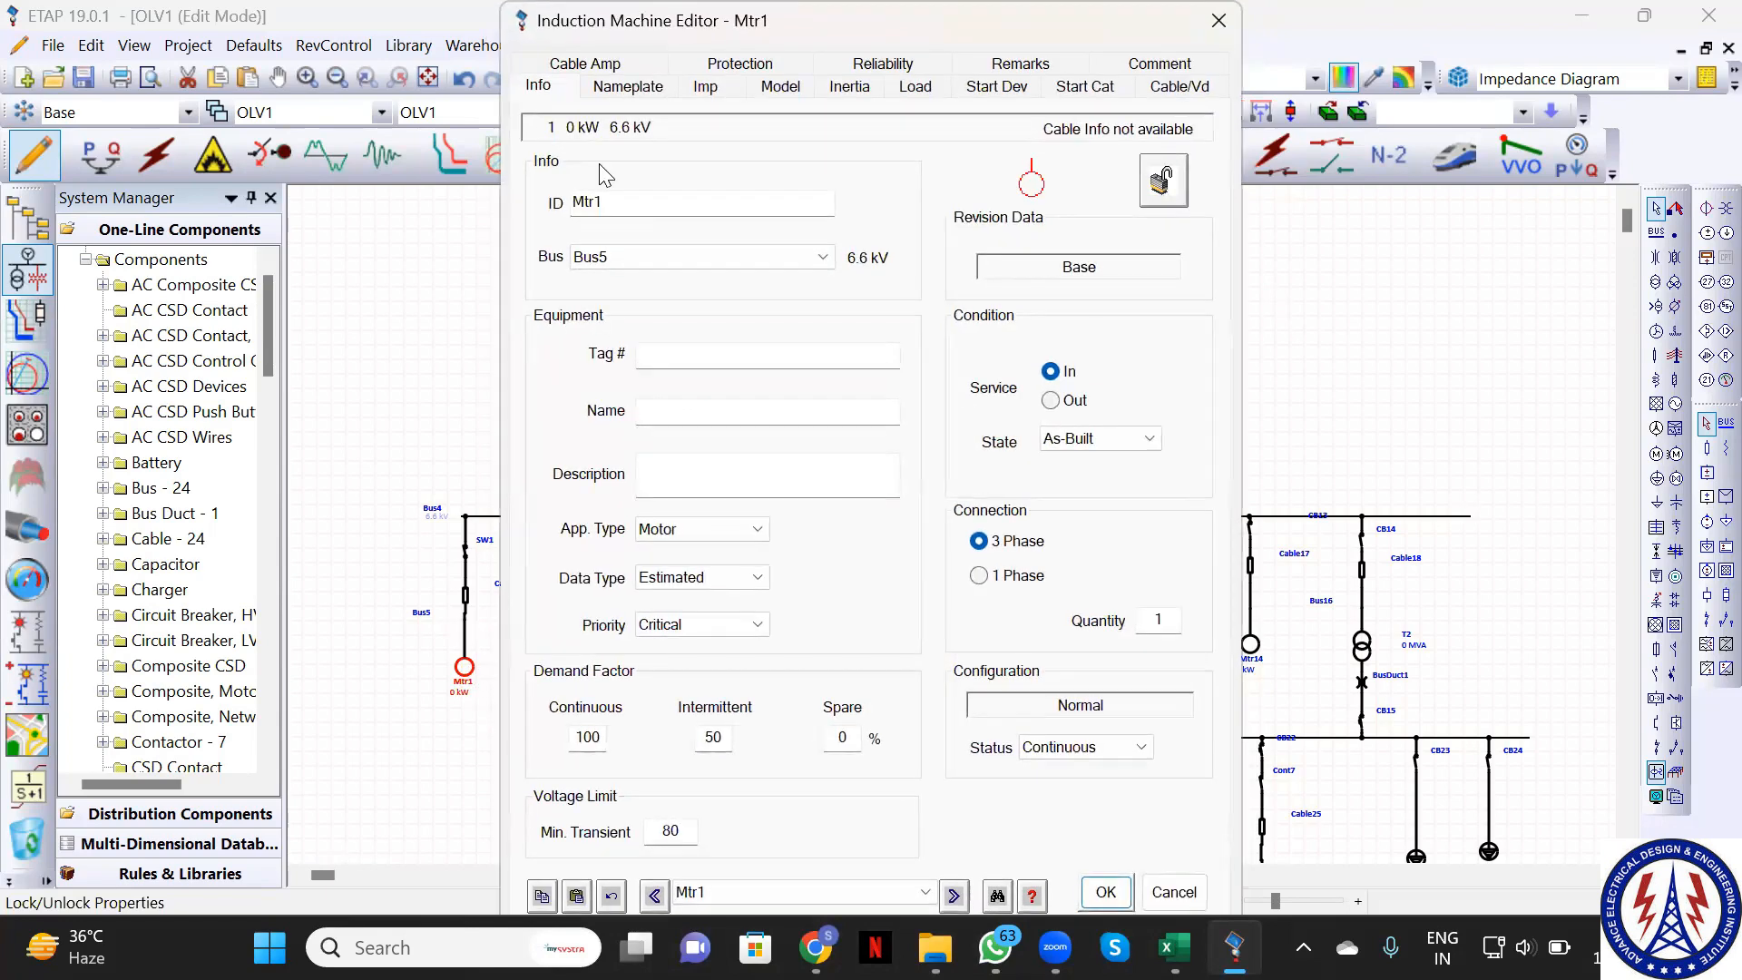
pyautogui.click(628, 86)
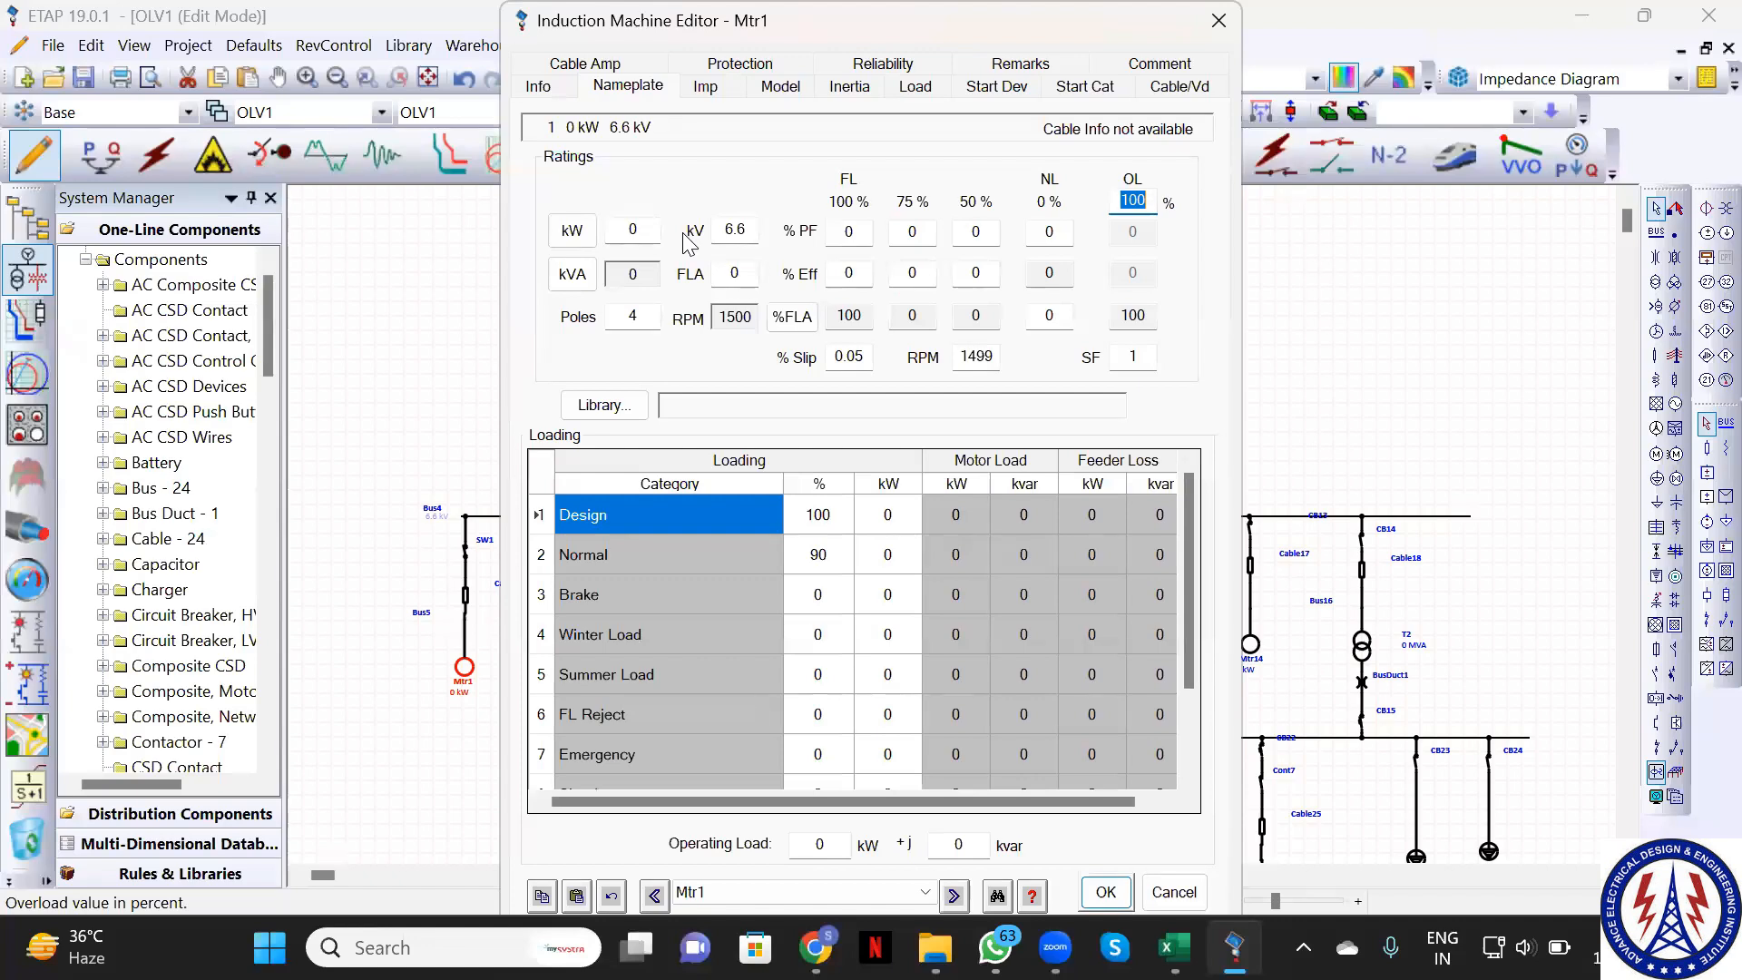
pyautogui.click(573, 234)
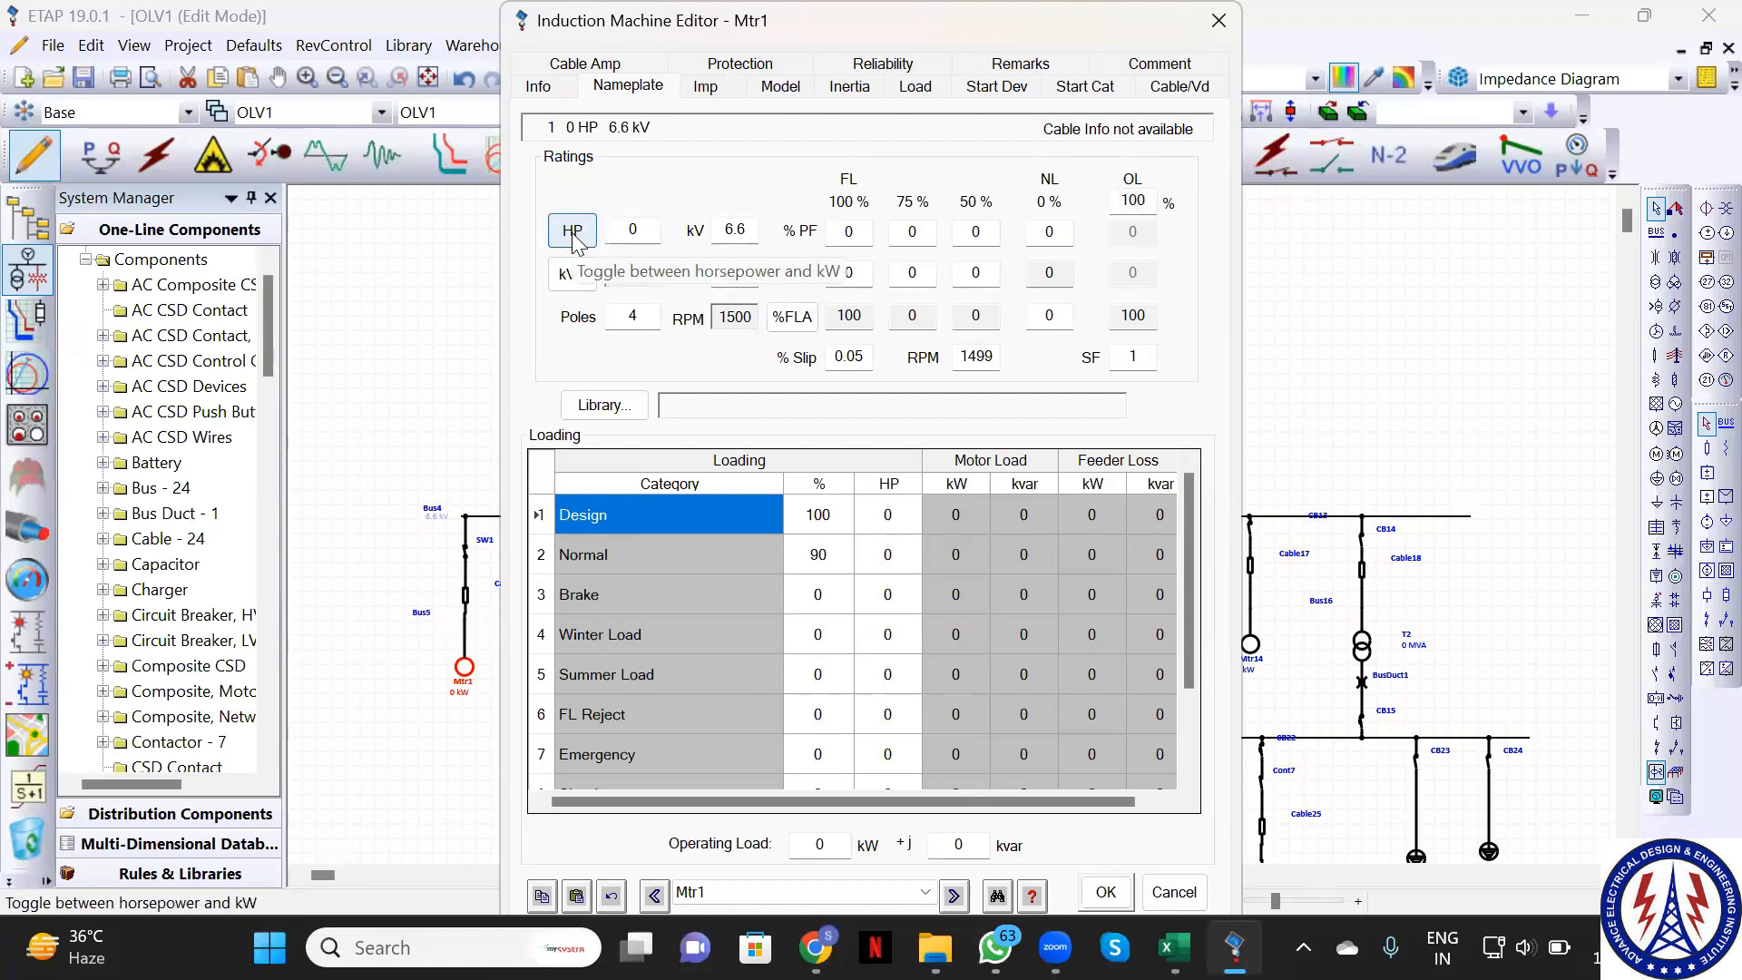
pyautogui.click(573, 236)
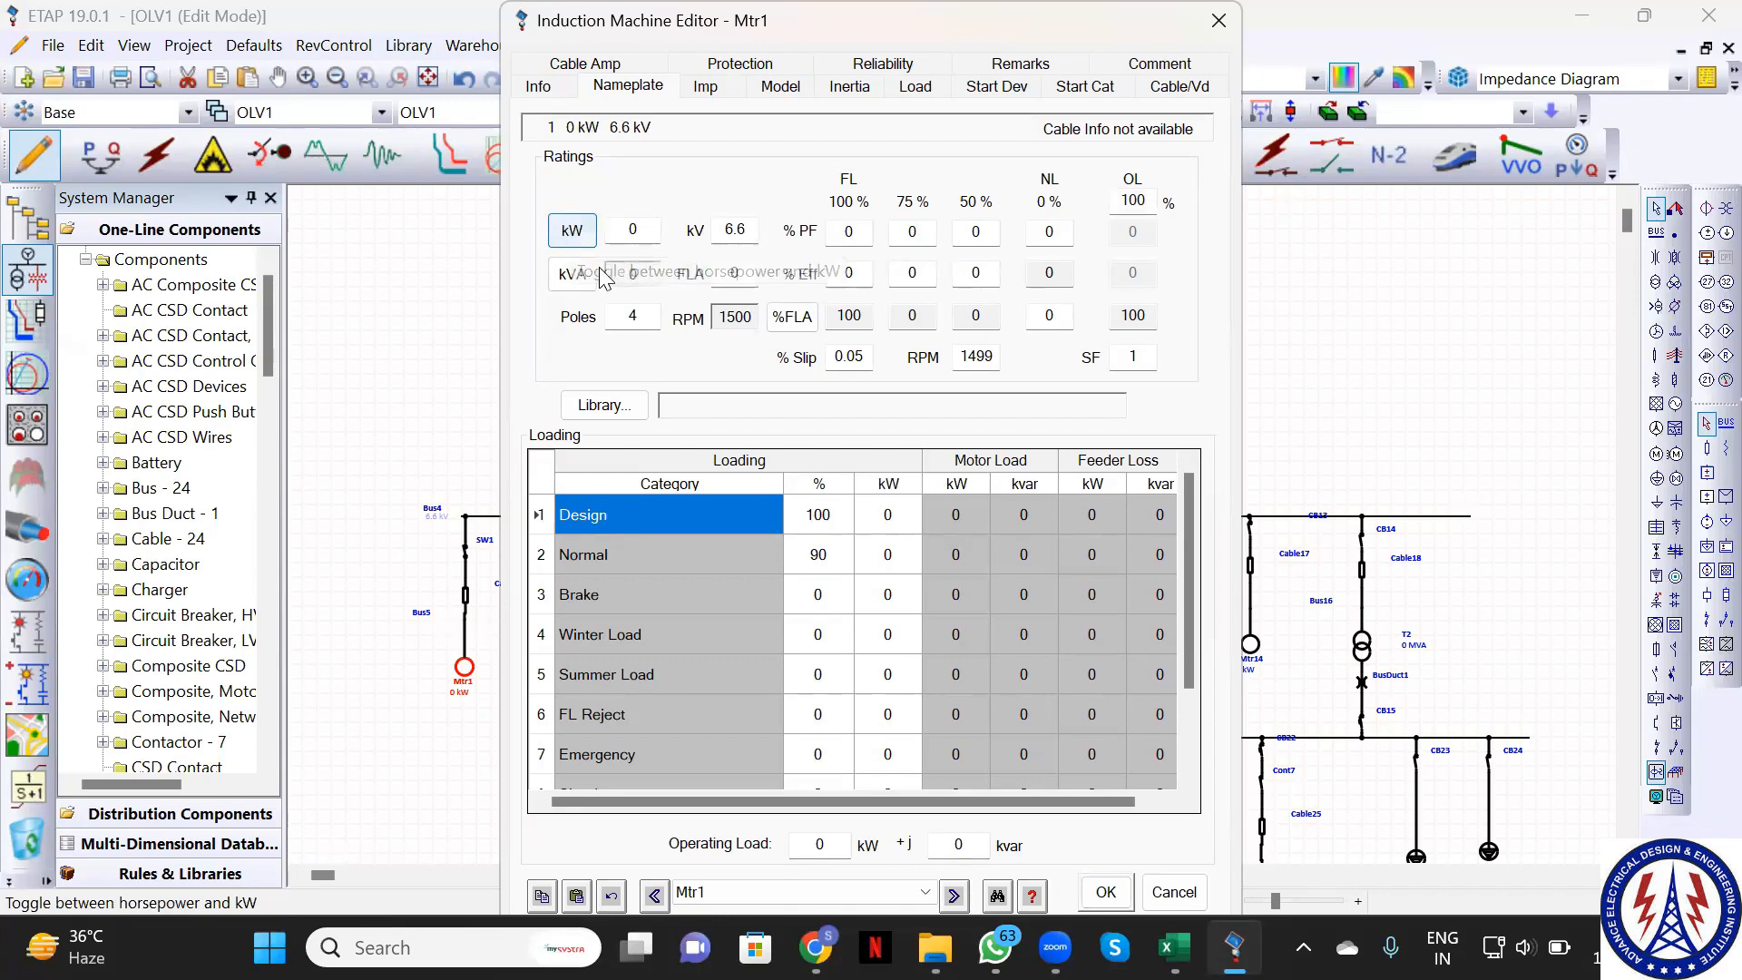
pyautogui.click(624, 233)
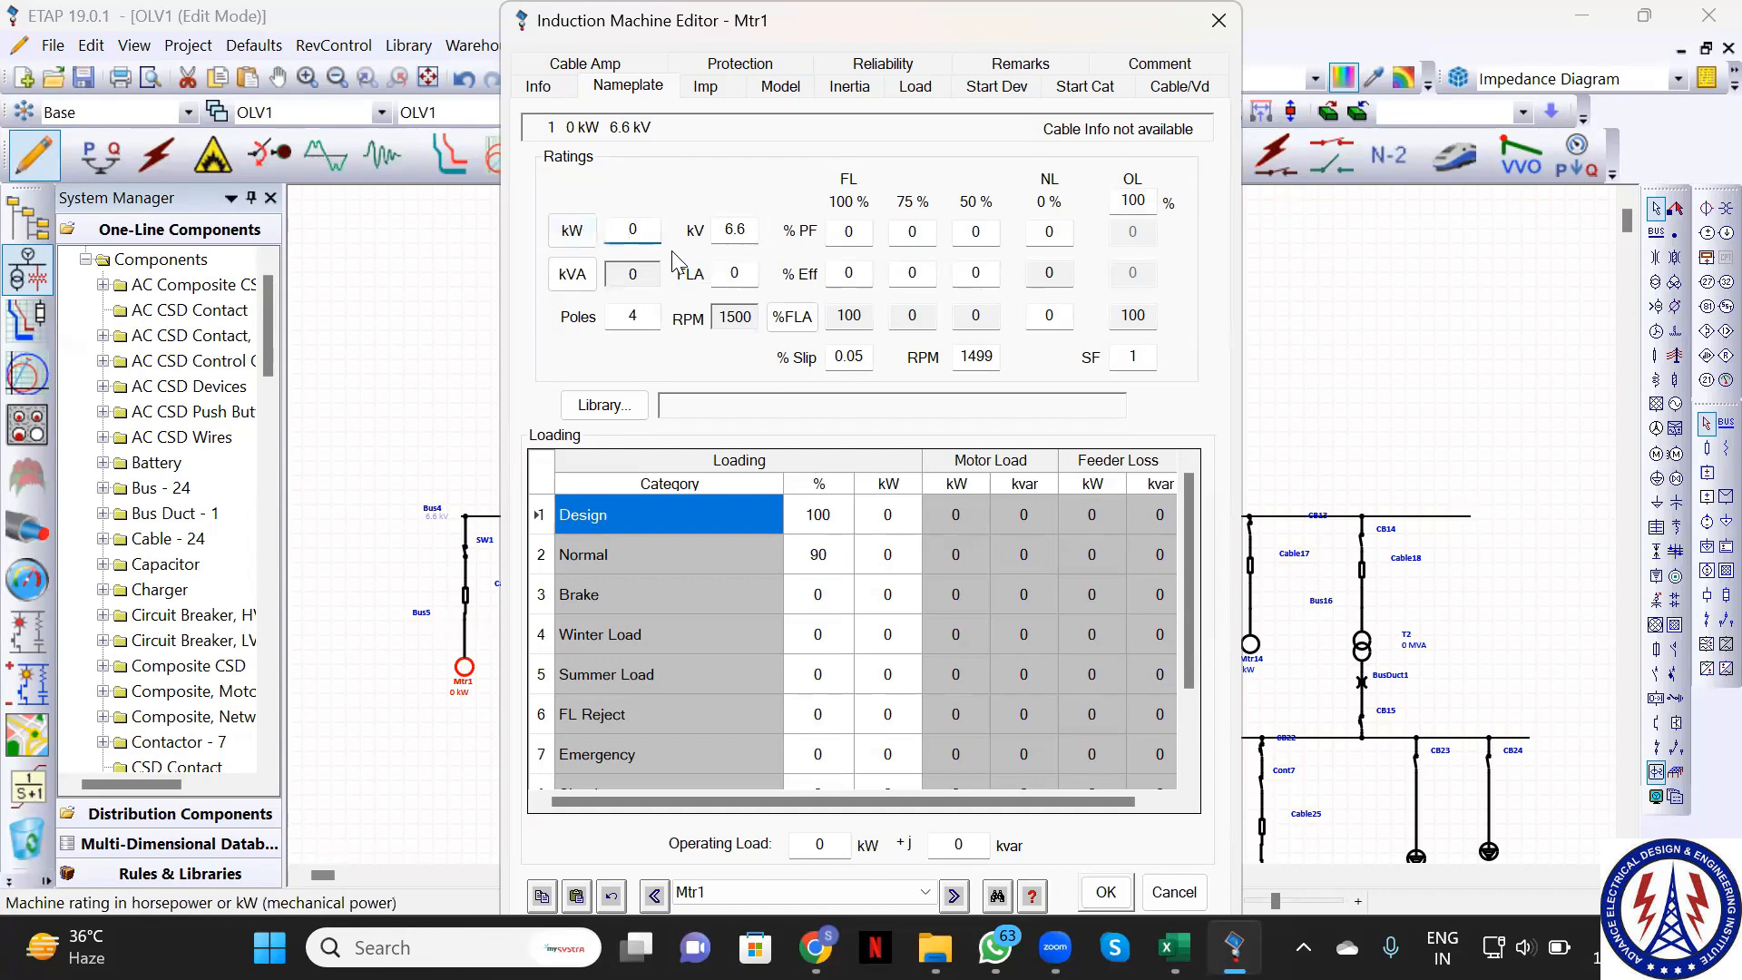
pyautogui.write('1000')
pyautogui.click(1106, 893)
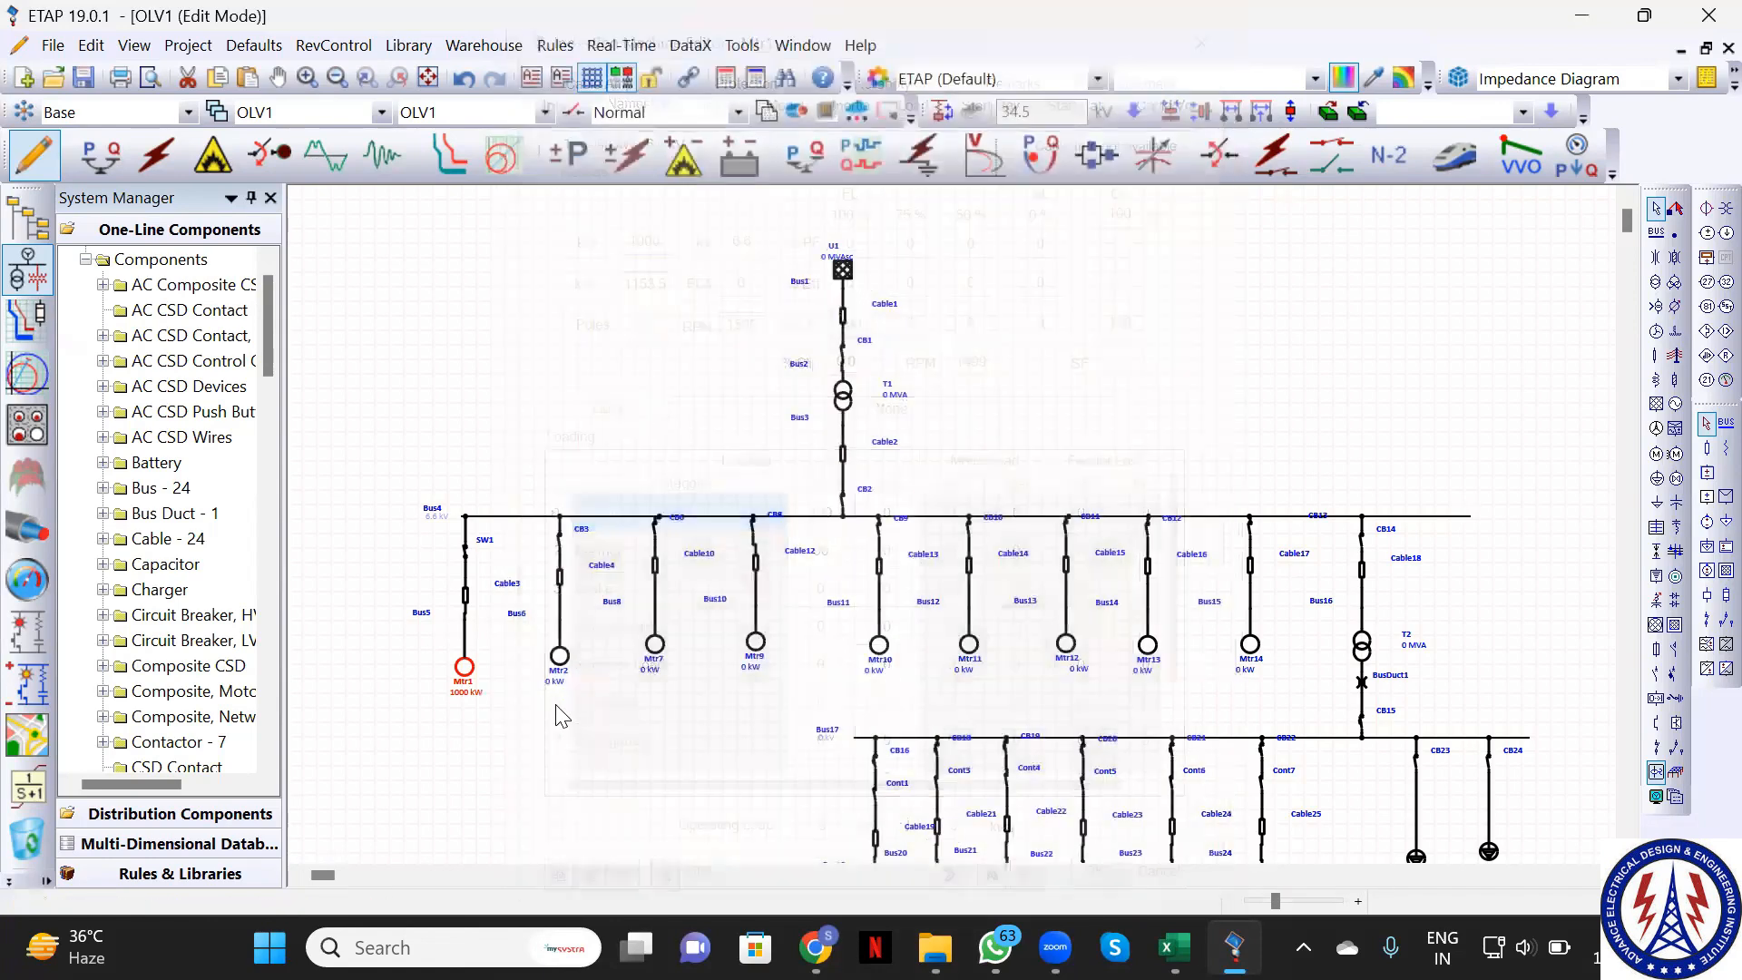
# Set motor Mtr2's nameplate rating to 800 kW
pyautogui.doubleClick(560, 658)
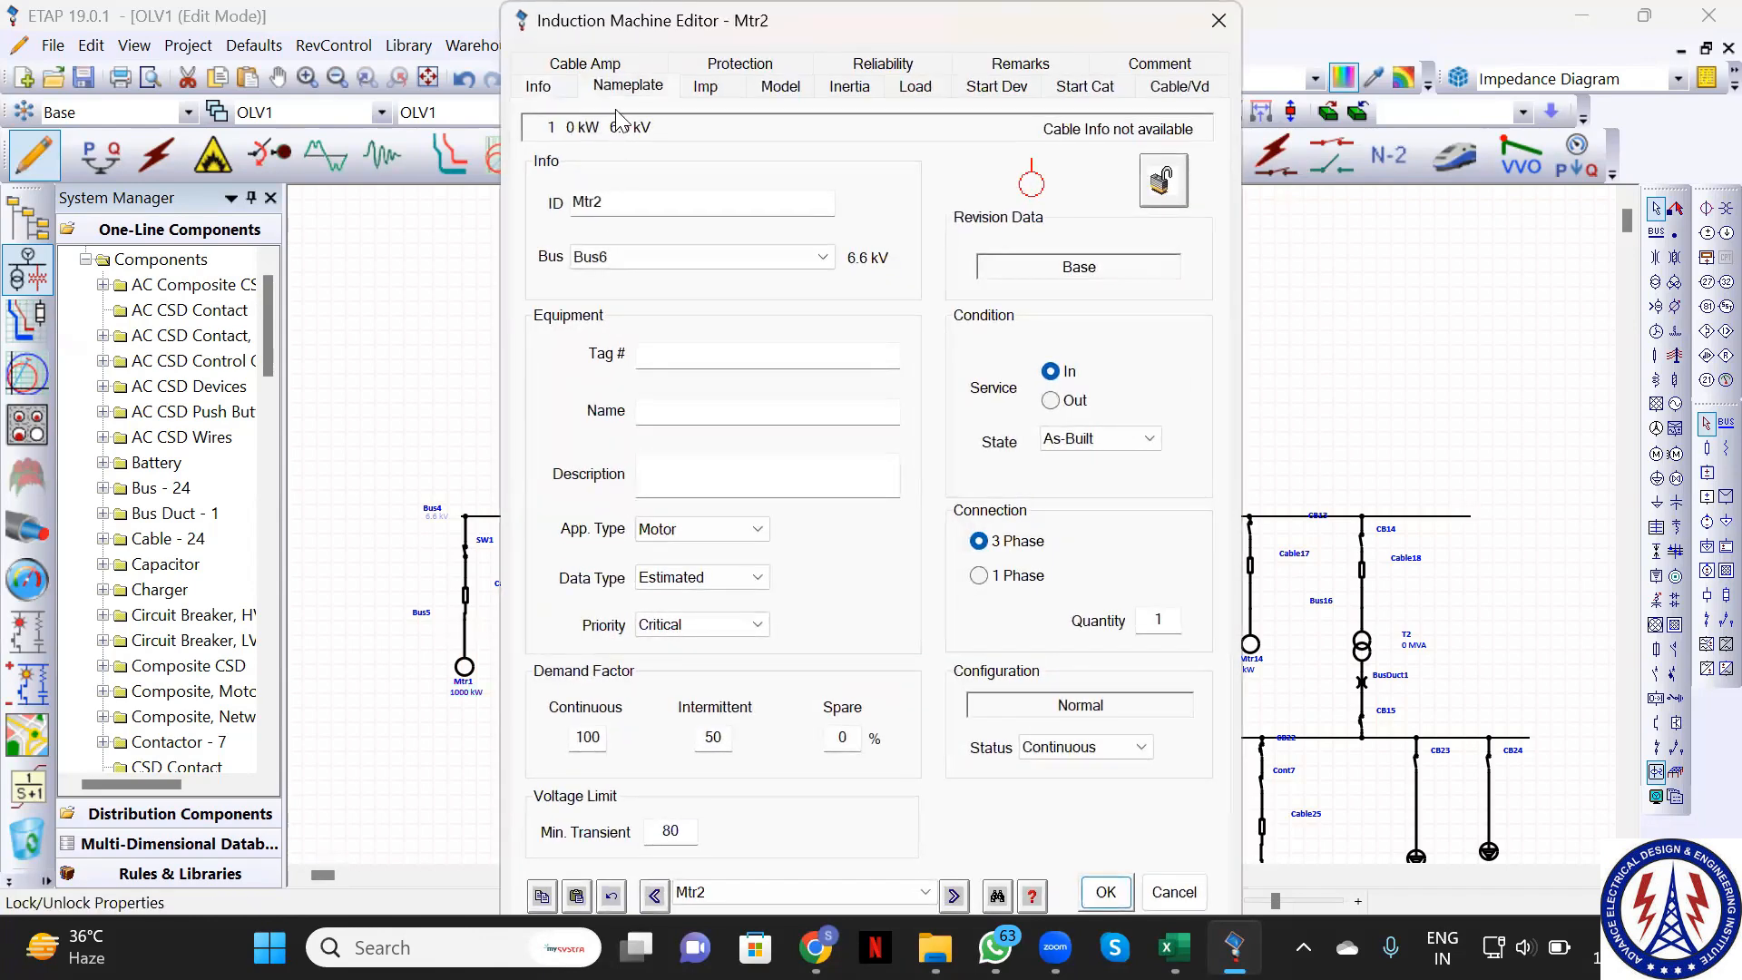
pyautogui.click(618, 98)
pyautogui.click(635, 229)
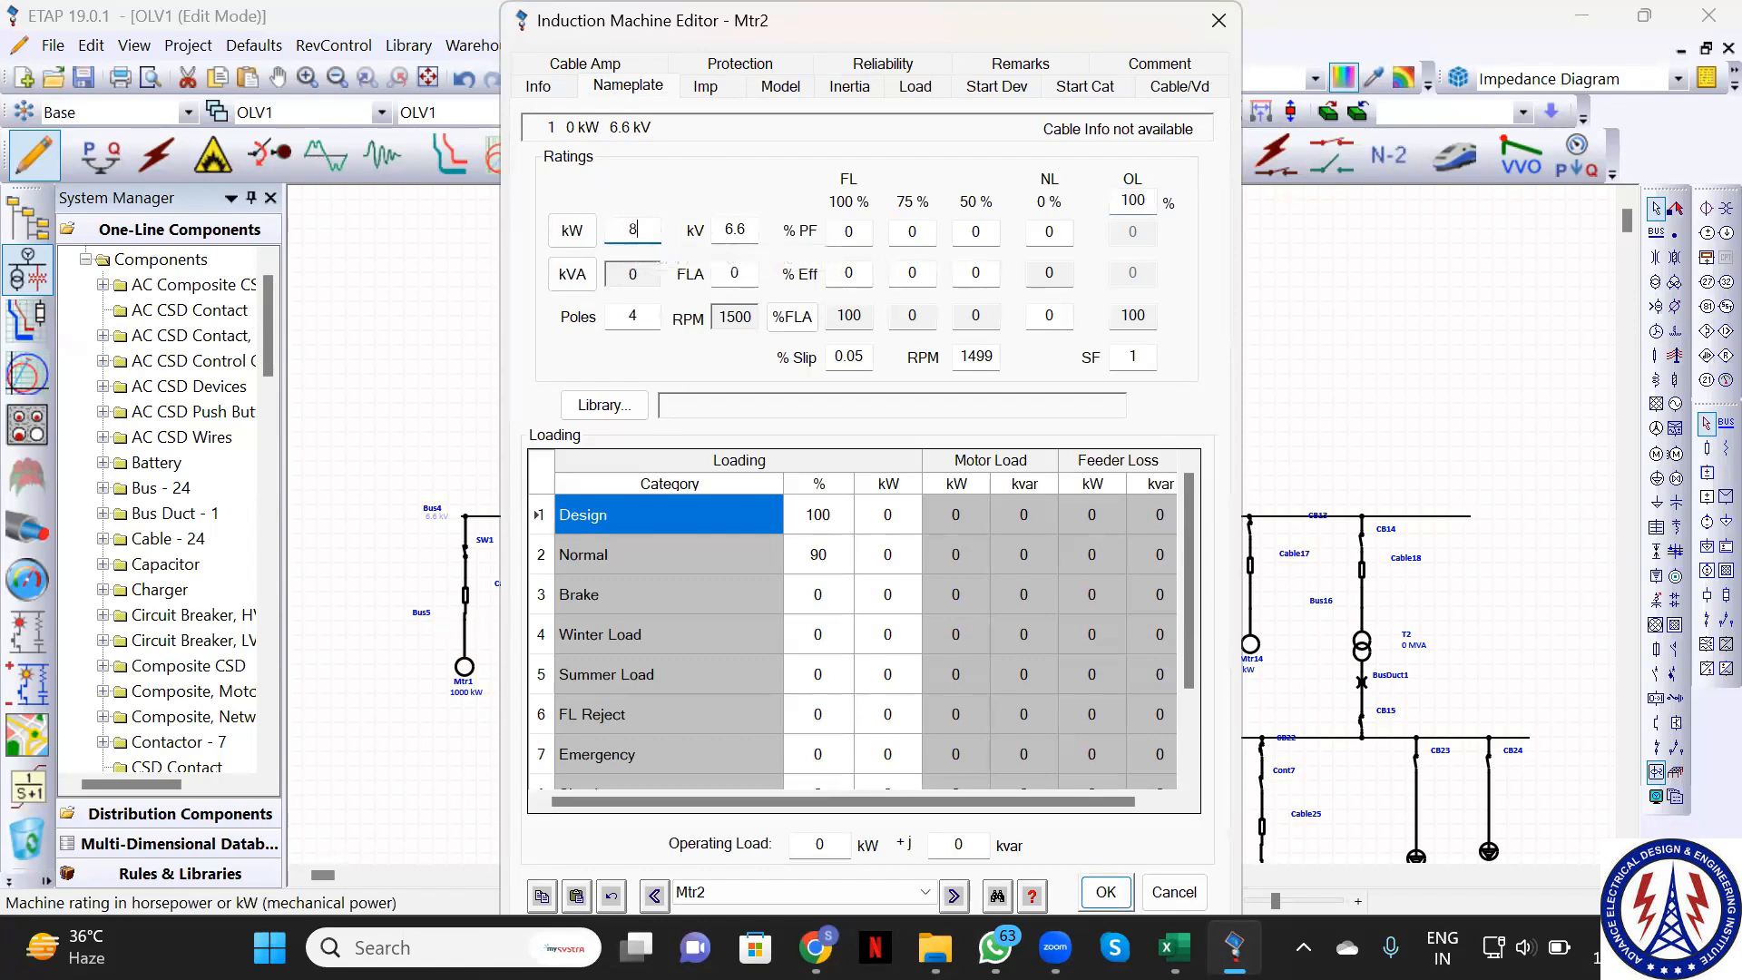
pyautogui.press('BackSpace')
pyautogui.write('800')
pyautogui.click(1107, 893)
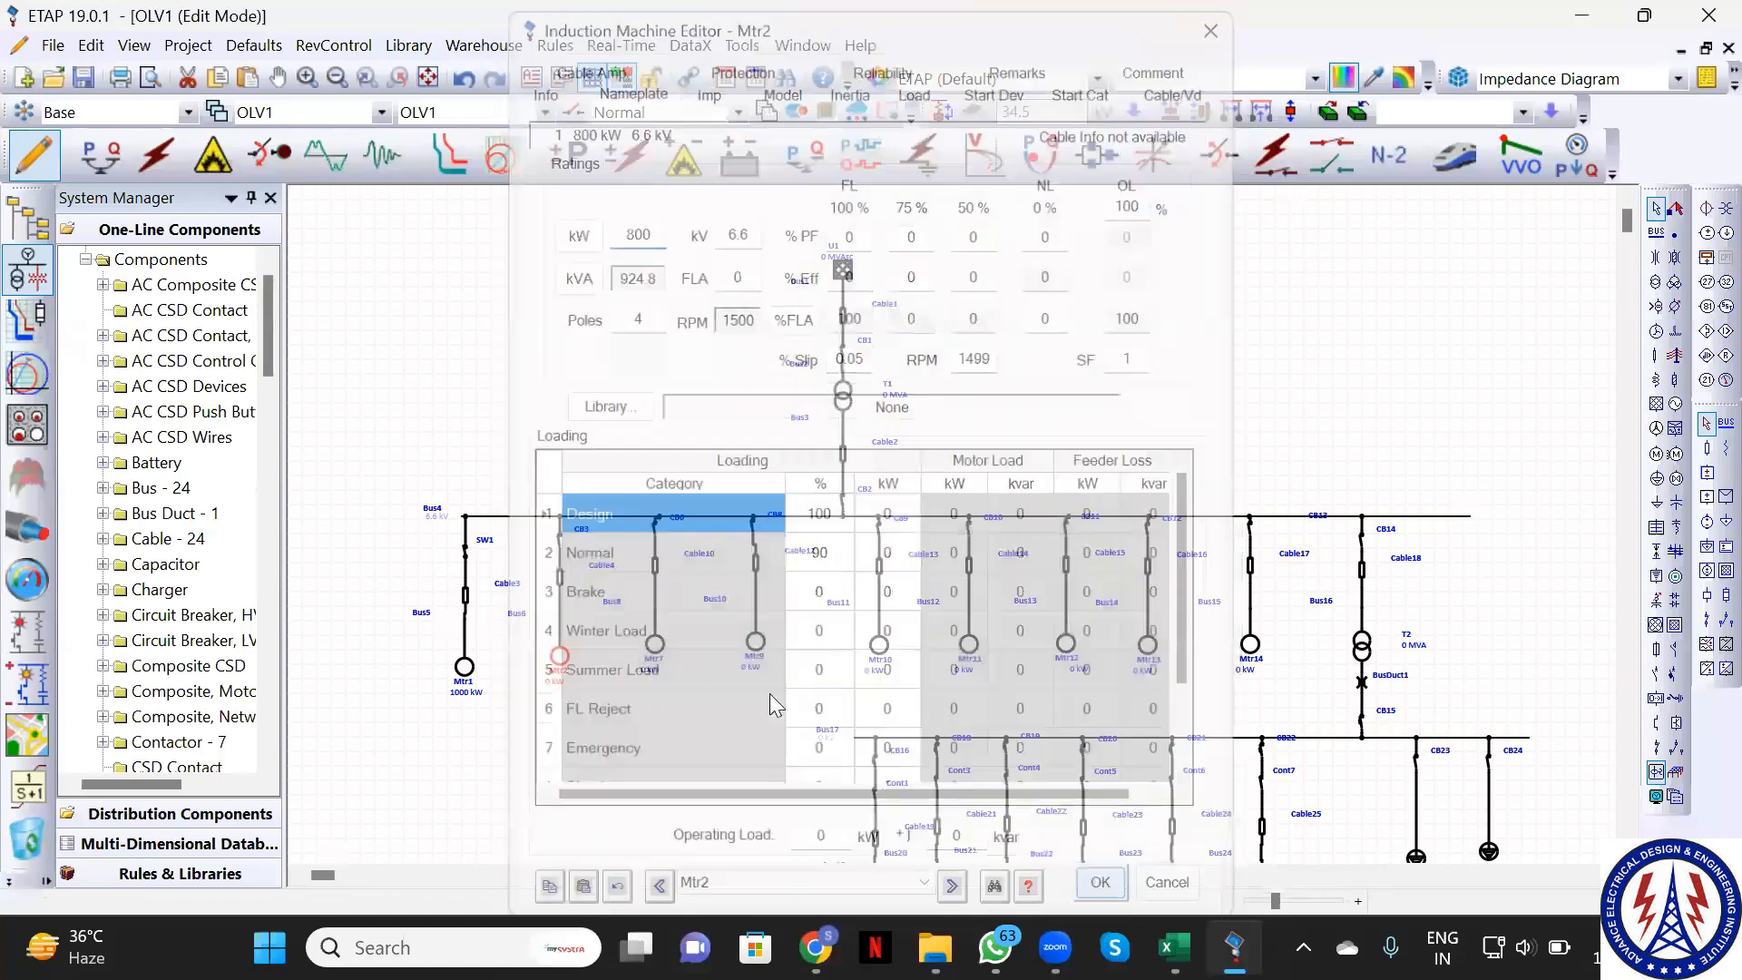
# Set motor Mtr7's nameplate rating to 800 kW as well
pyautogui.click(656, 647)
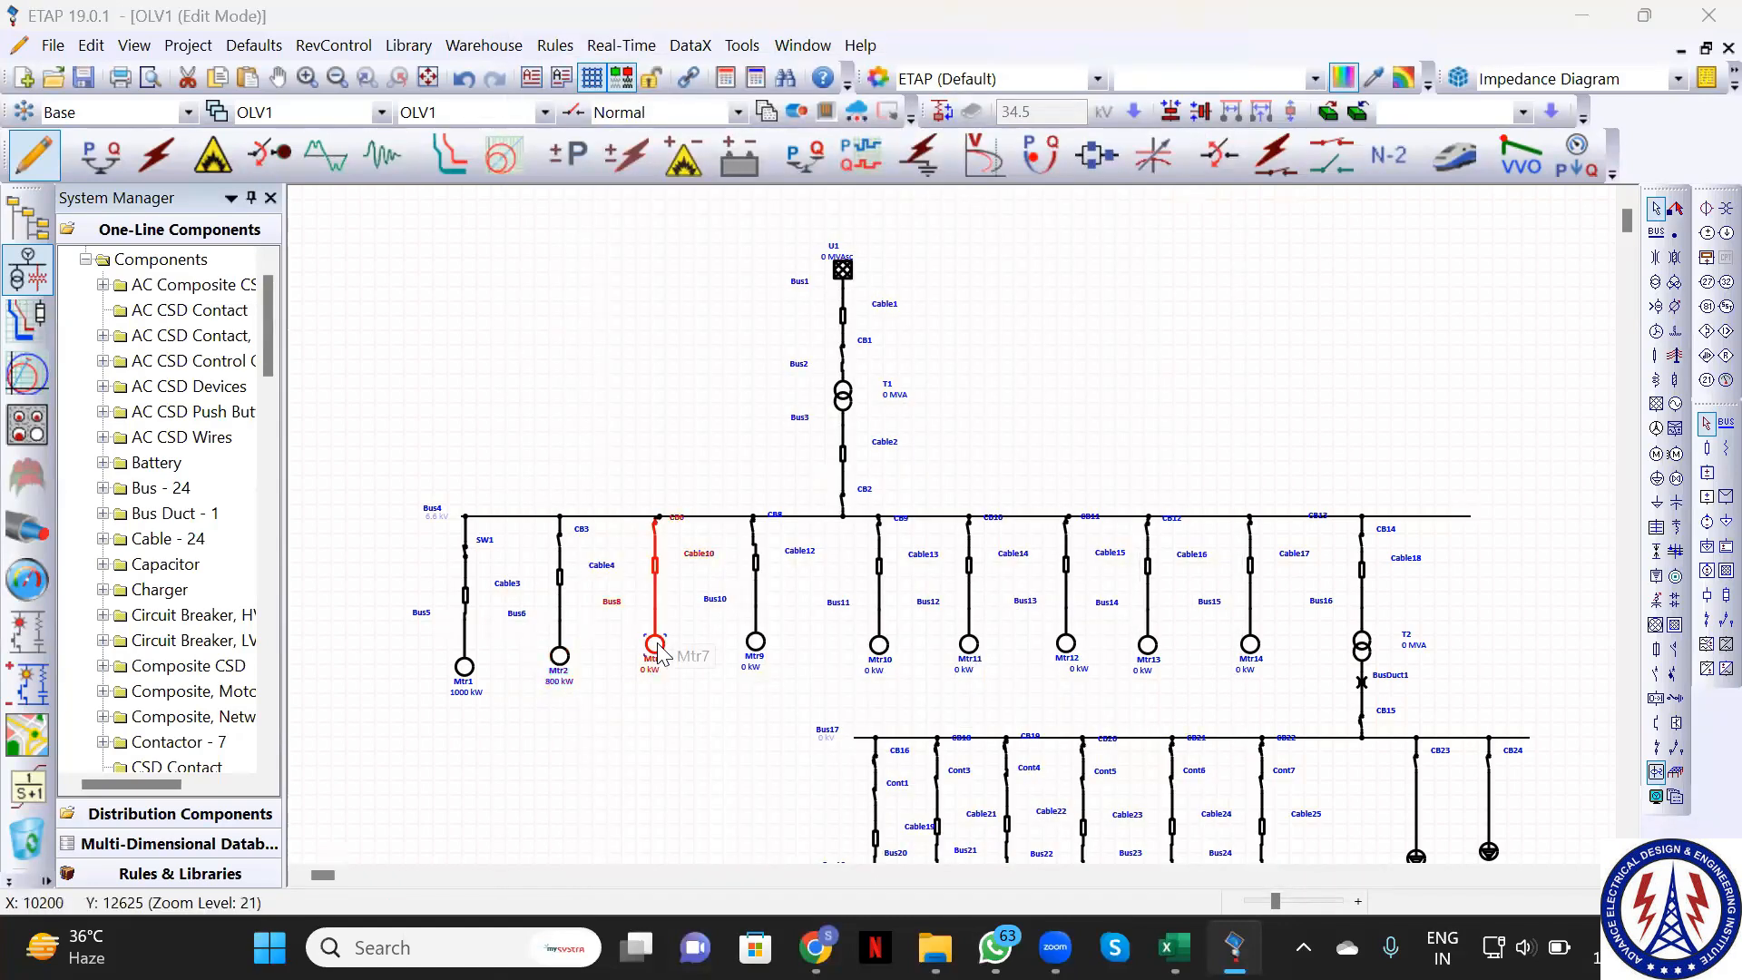
pyautogui.doubleClick(657, 646)
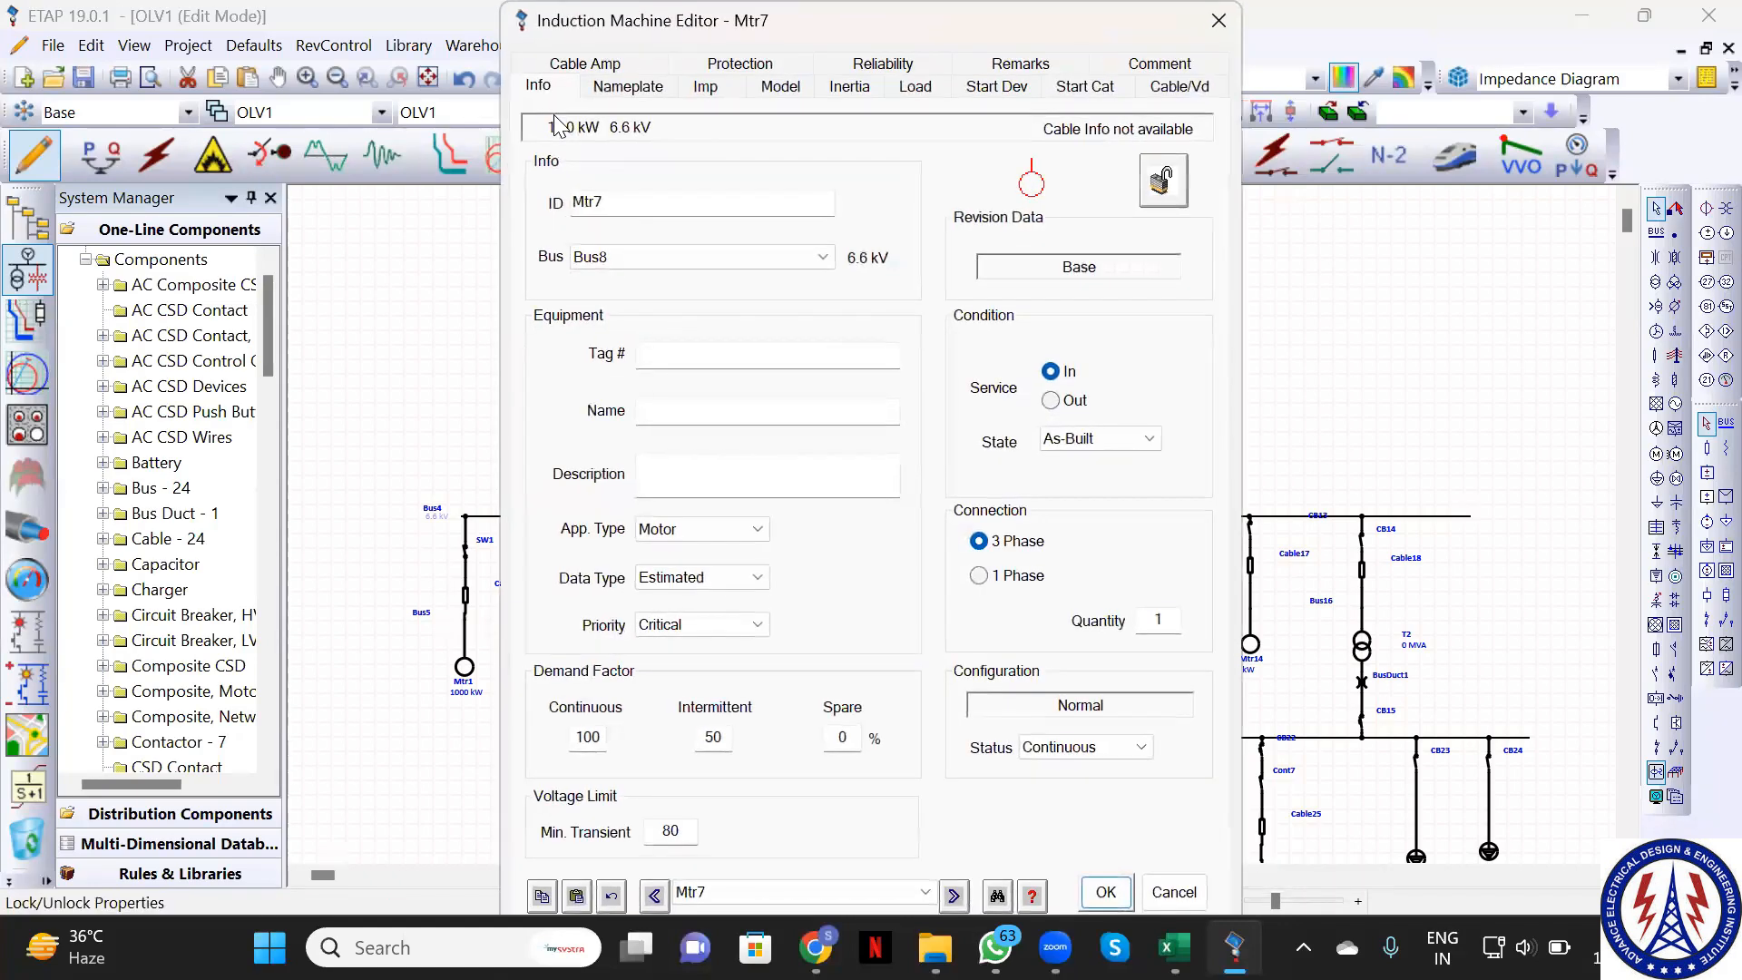
pyautogui.click(628, 86)
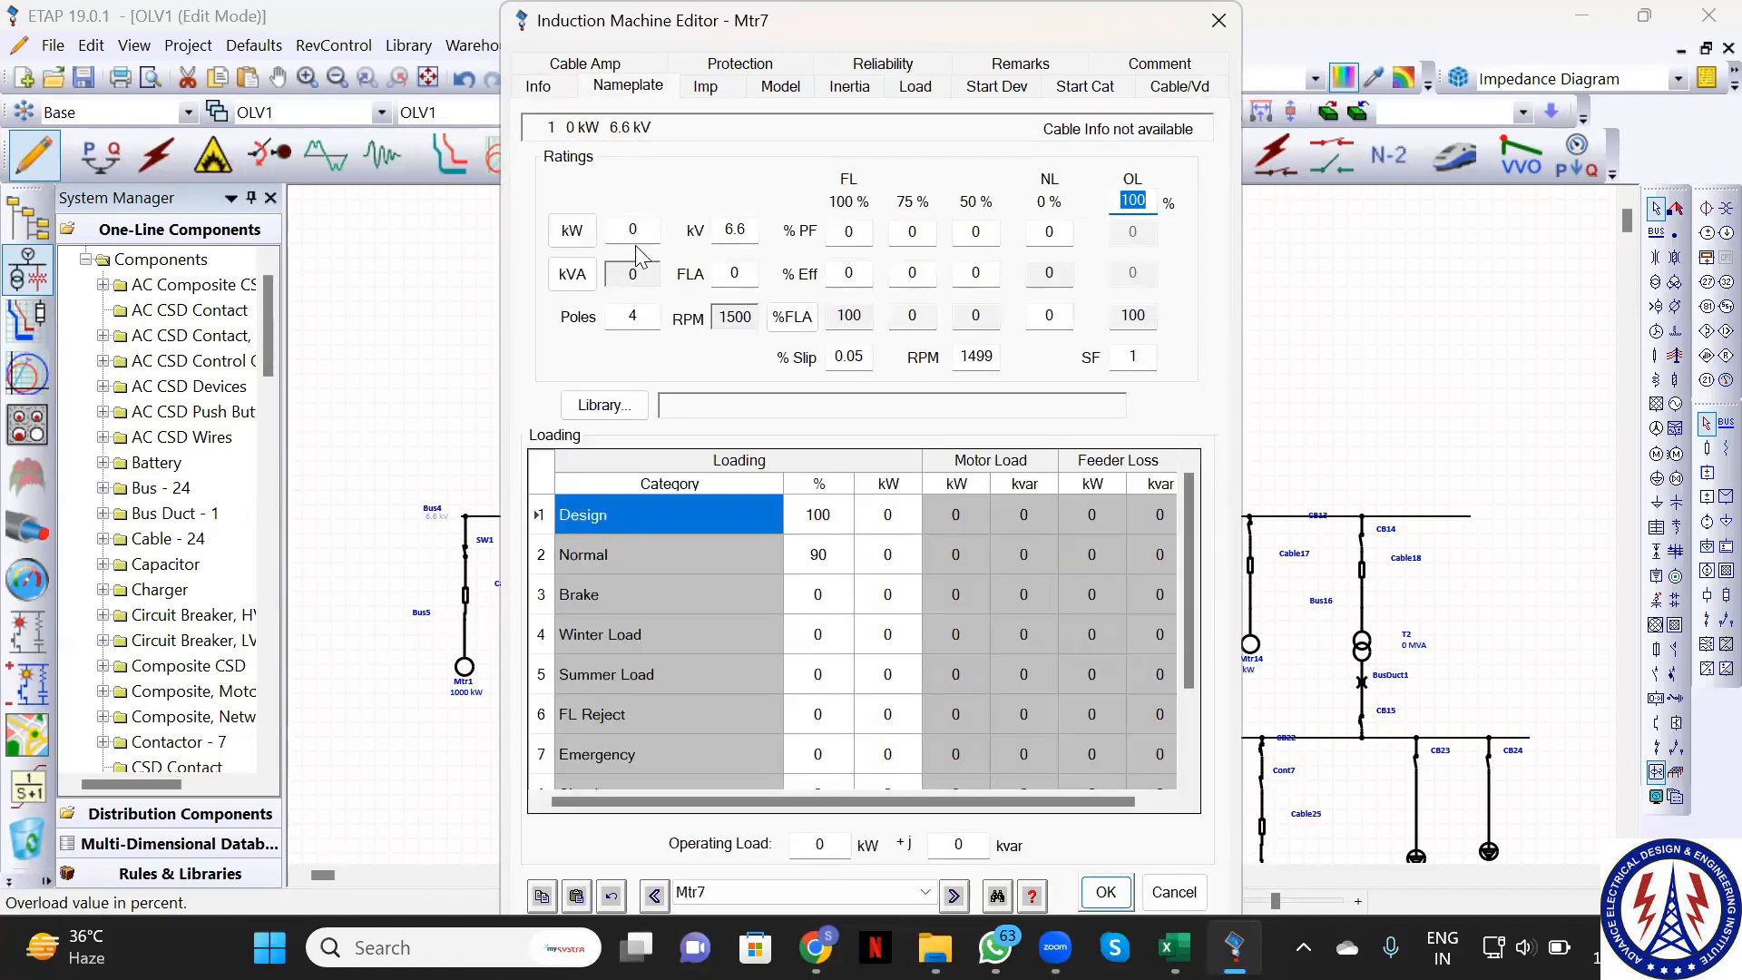
pyautogui.click(637, 230)
pyautogui.press('BackSpace')
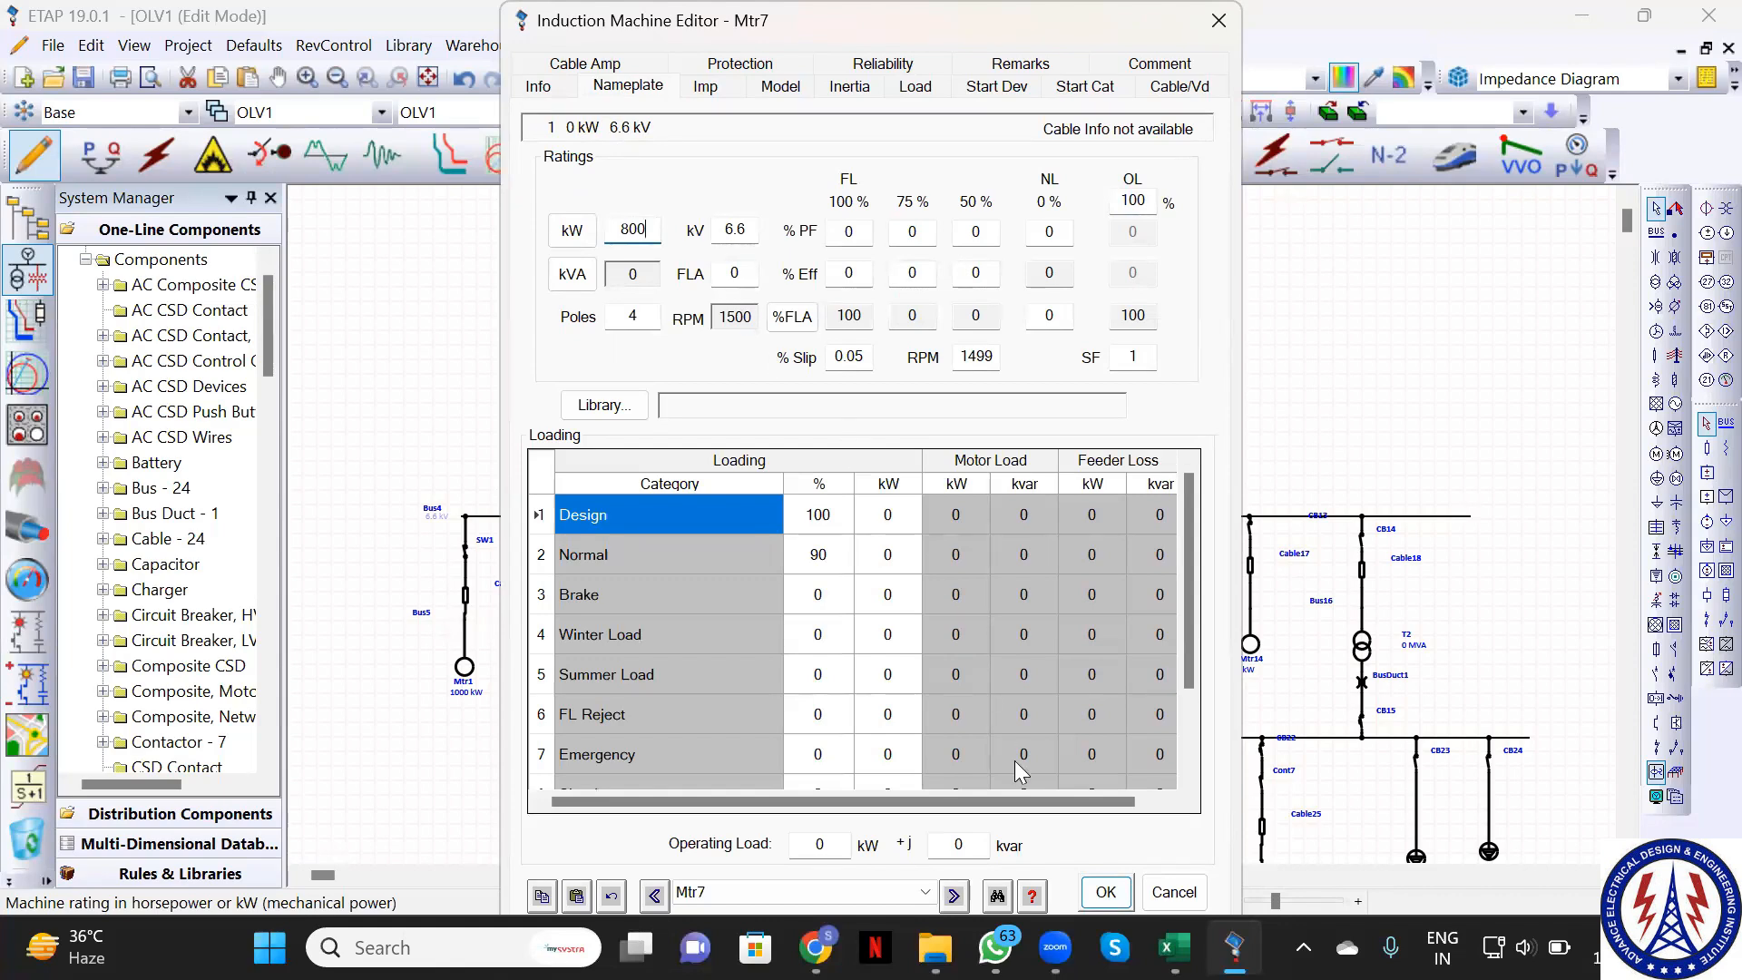
pyautogui.click(1105, 894)
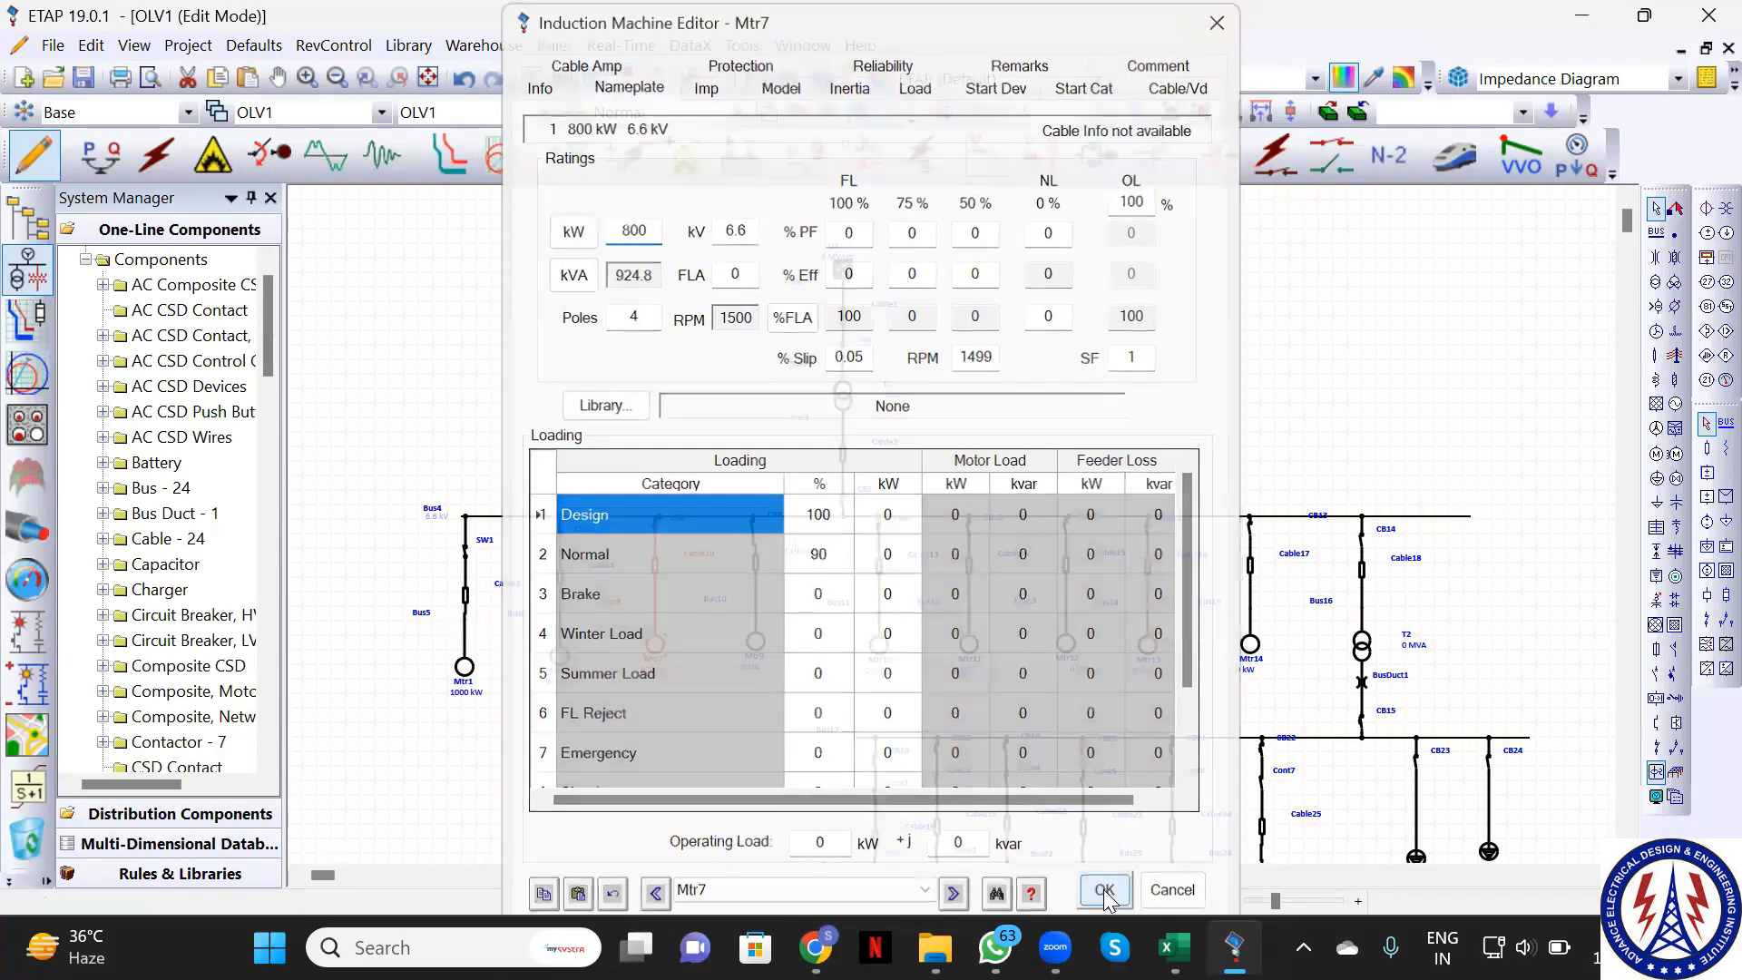
pyautogui.click(756, 646)
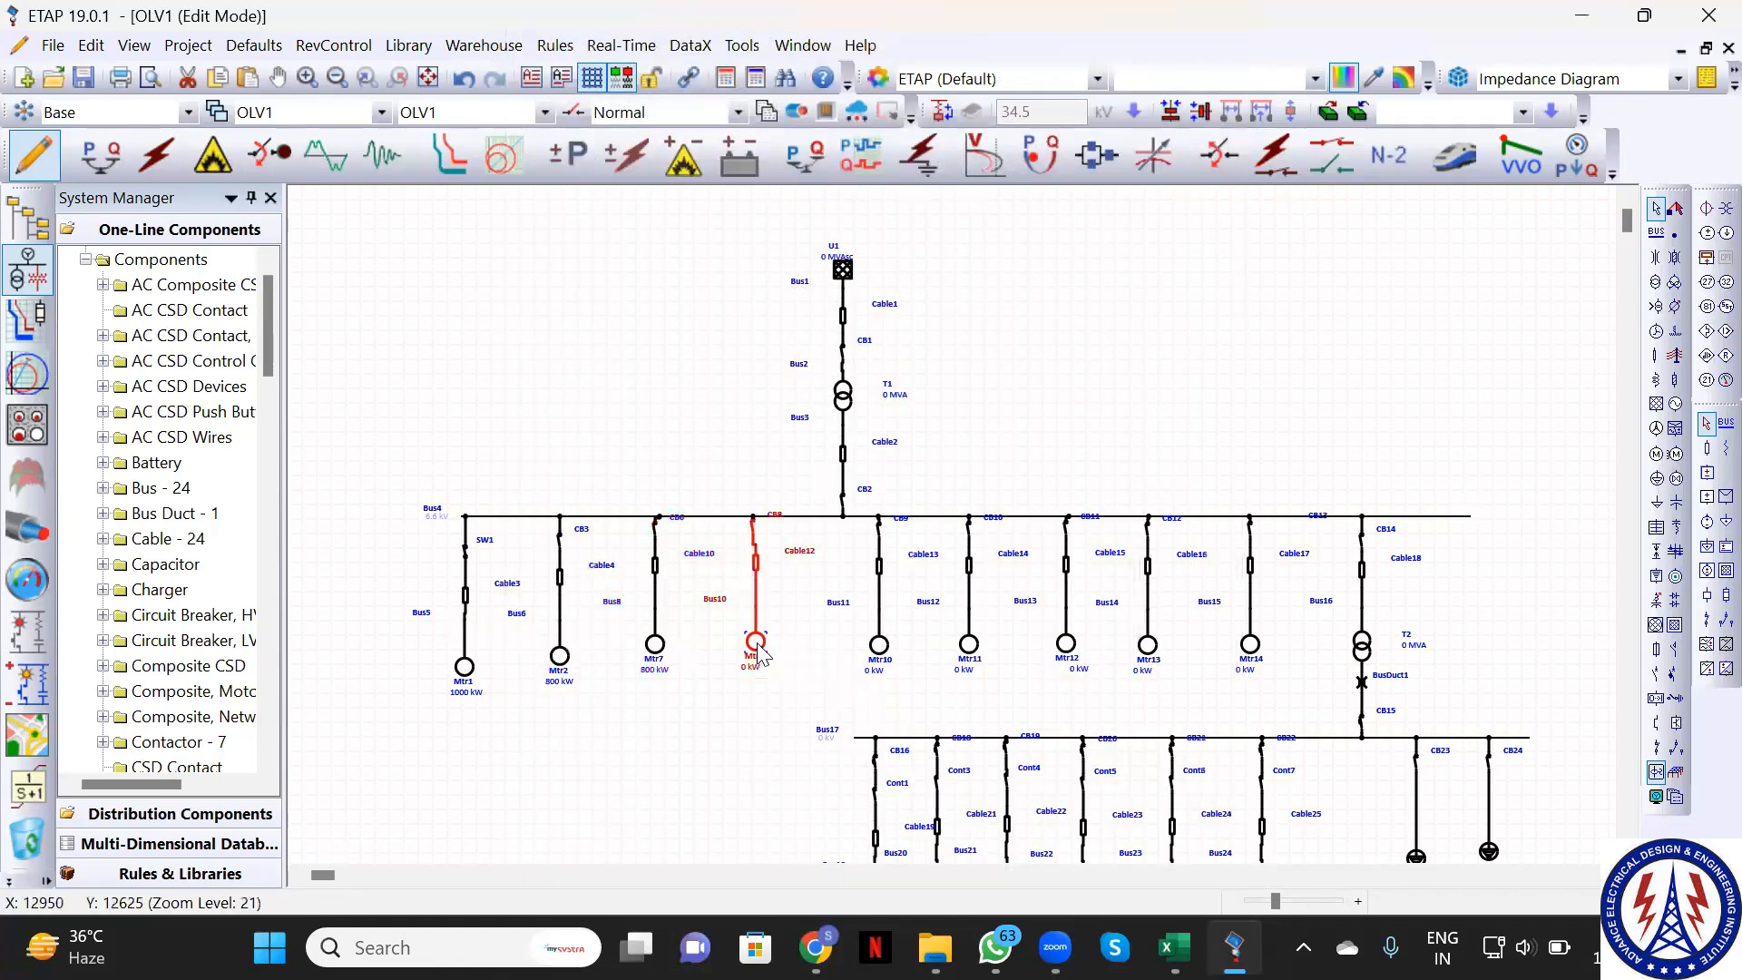
# Rate motor Mtr9 at 1500 kW on its nameplate
pyautogui.doubleClick(757, 647)
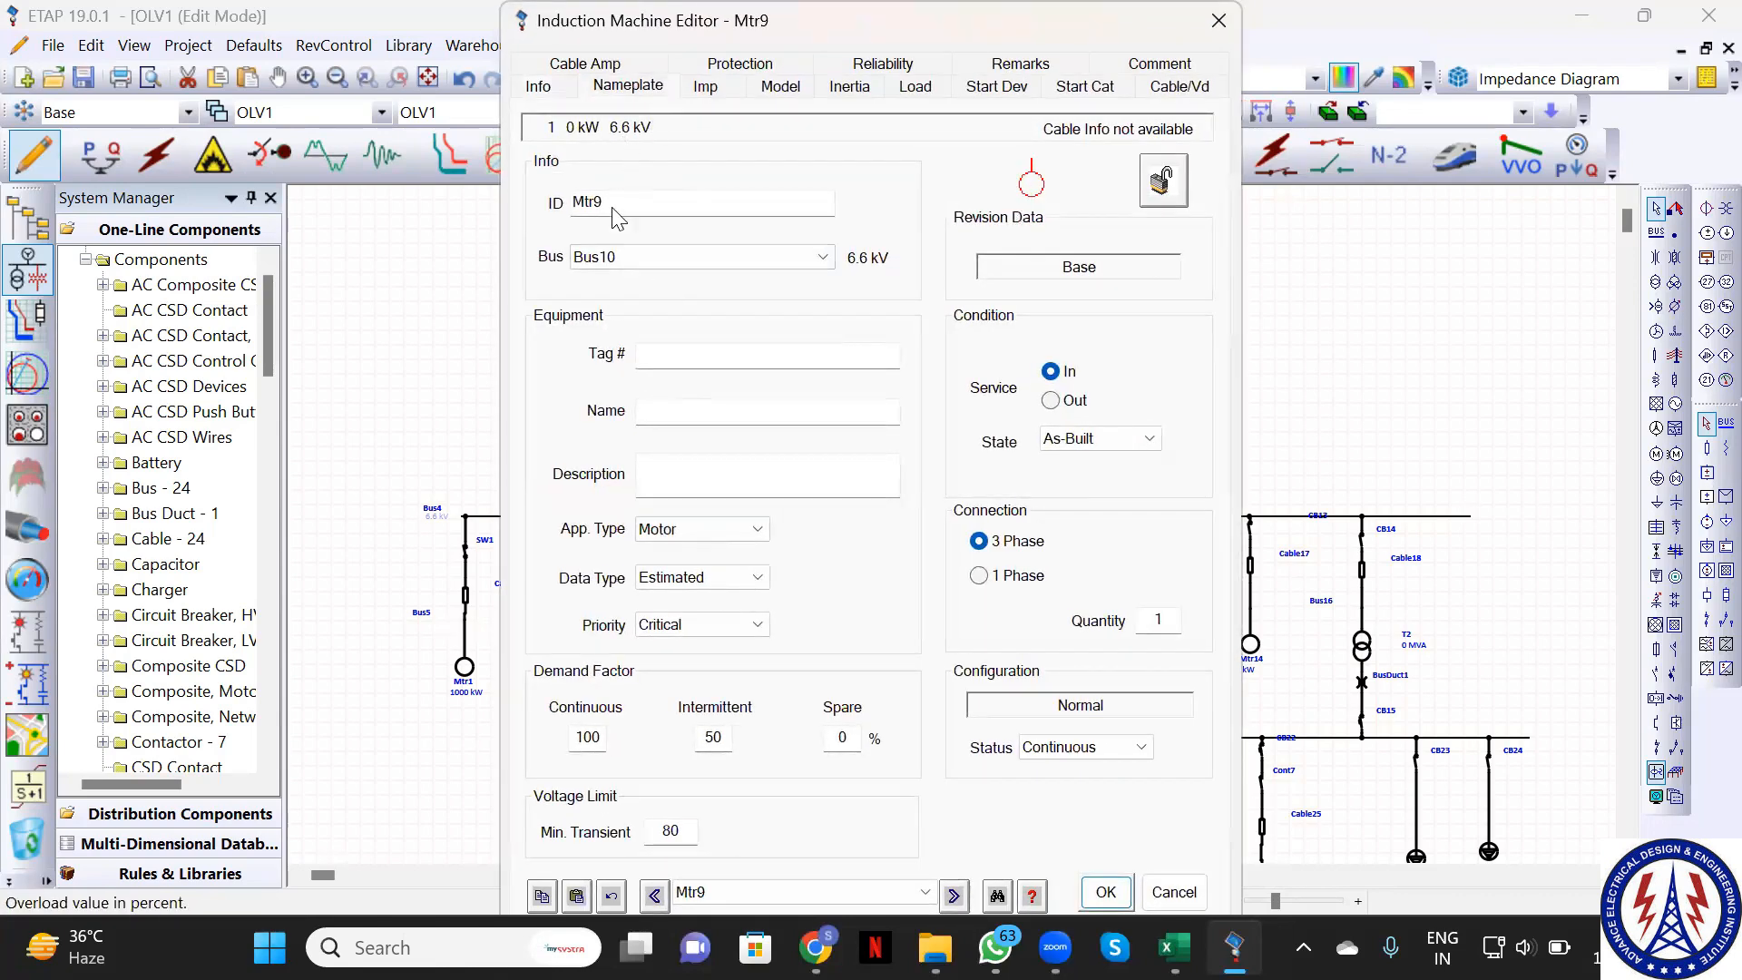
pyautogui.click(644, 233)
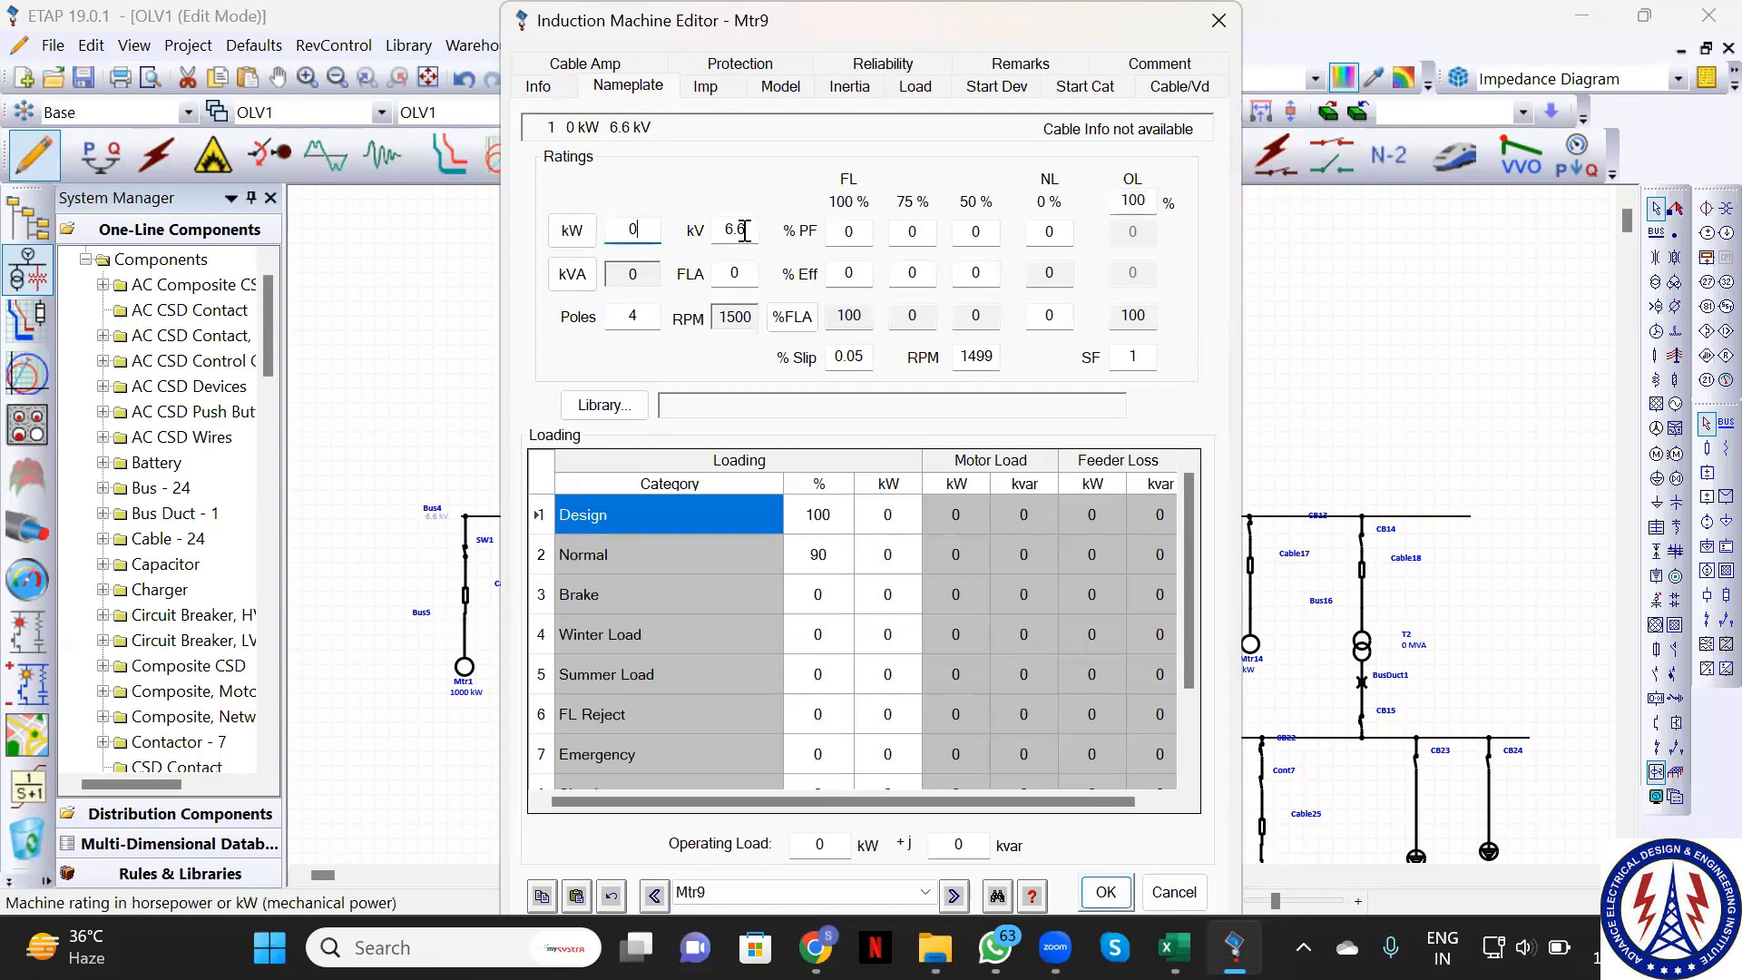
pyautogui.press('BackSpace')
pyautogui.write('1500')
pyautogui.click(1107, 893)
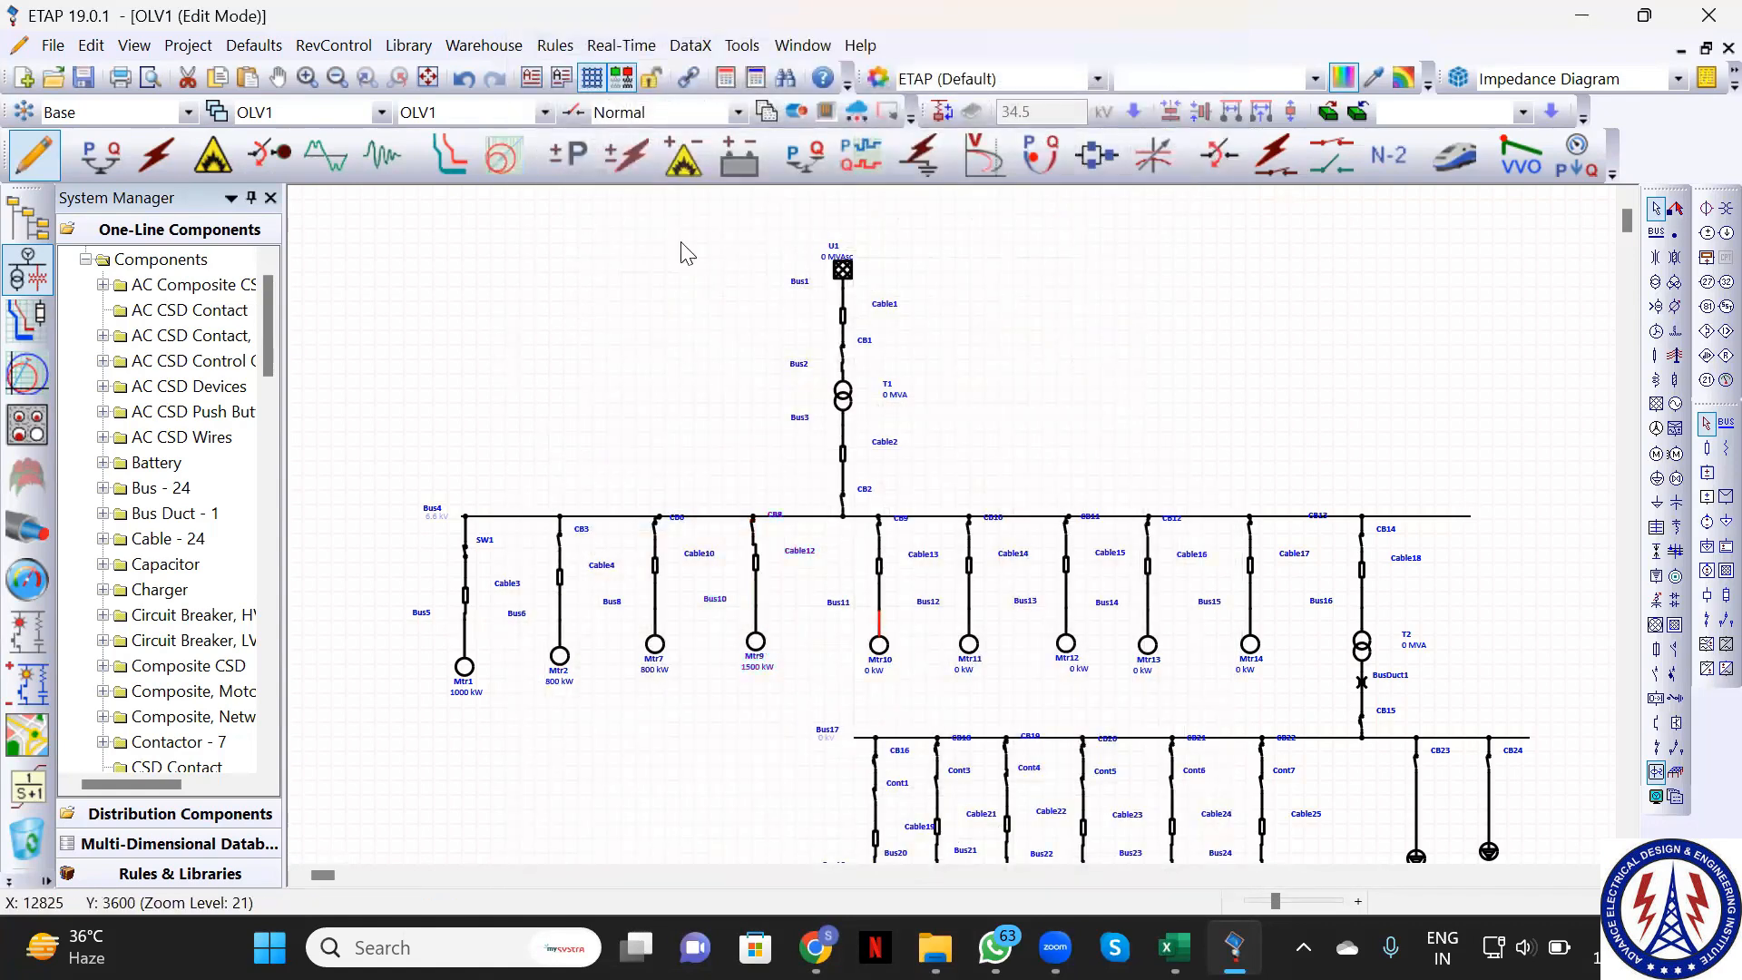
# Rate motor Mtr10 at 2000 kW on its nameplate
pyautogui.doubleClick(879, 646)
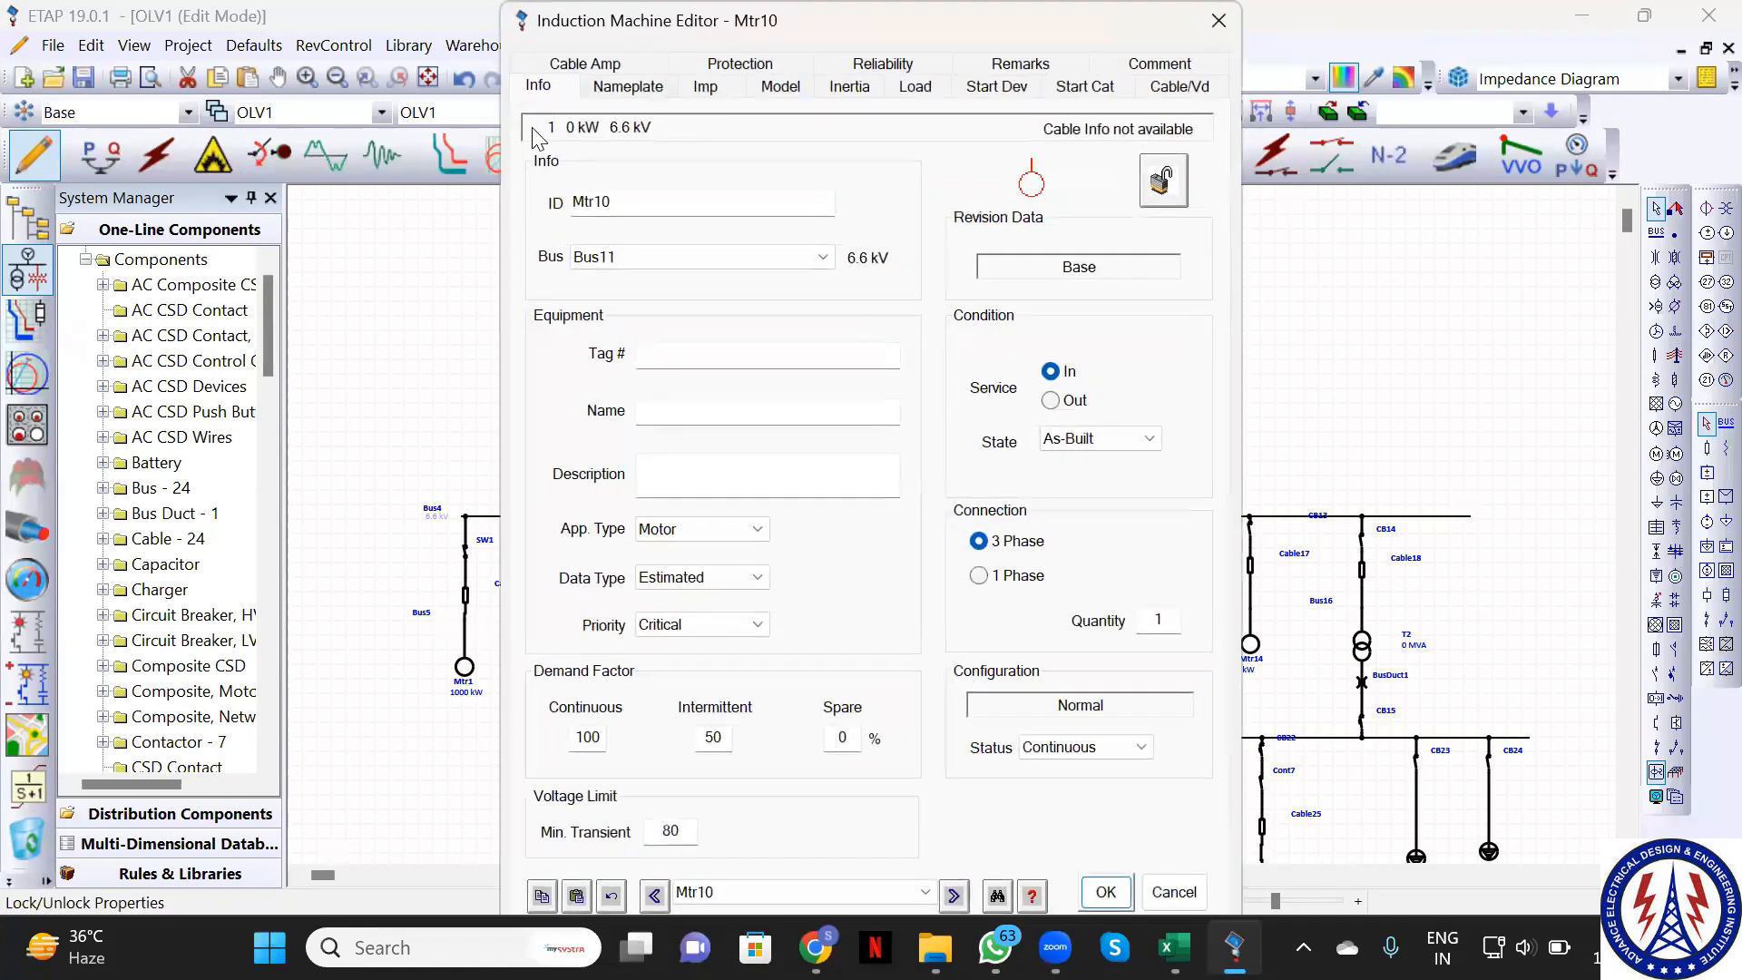
pyautogui.click(628, 86)
pyautogui.click(642, 230)
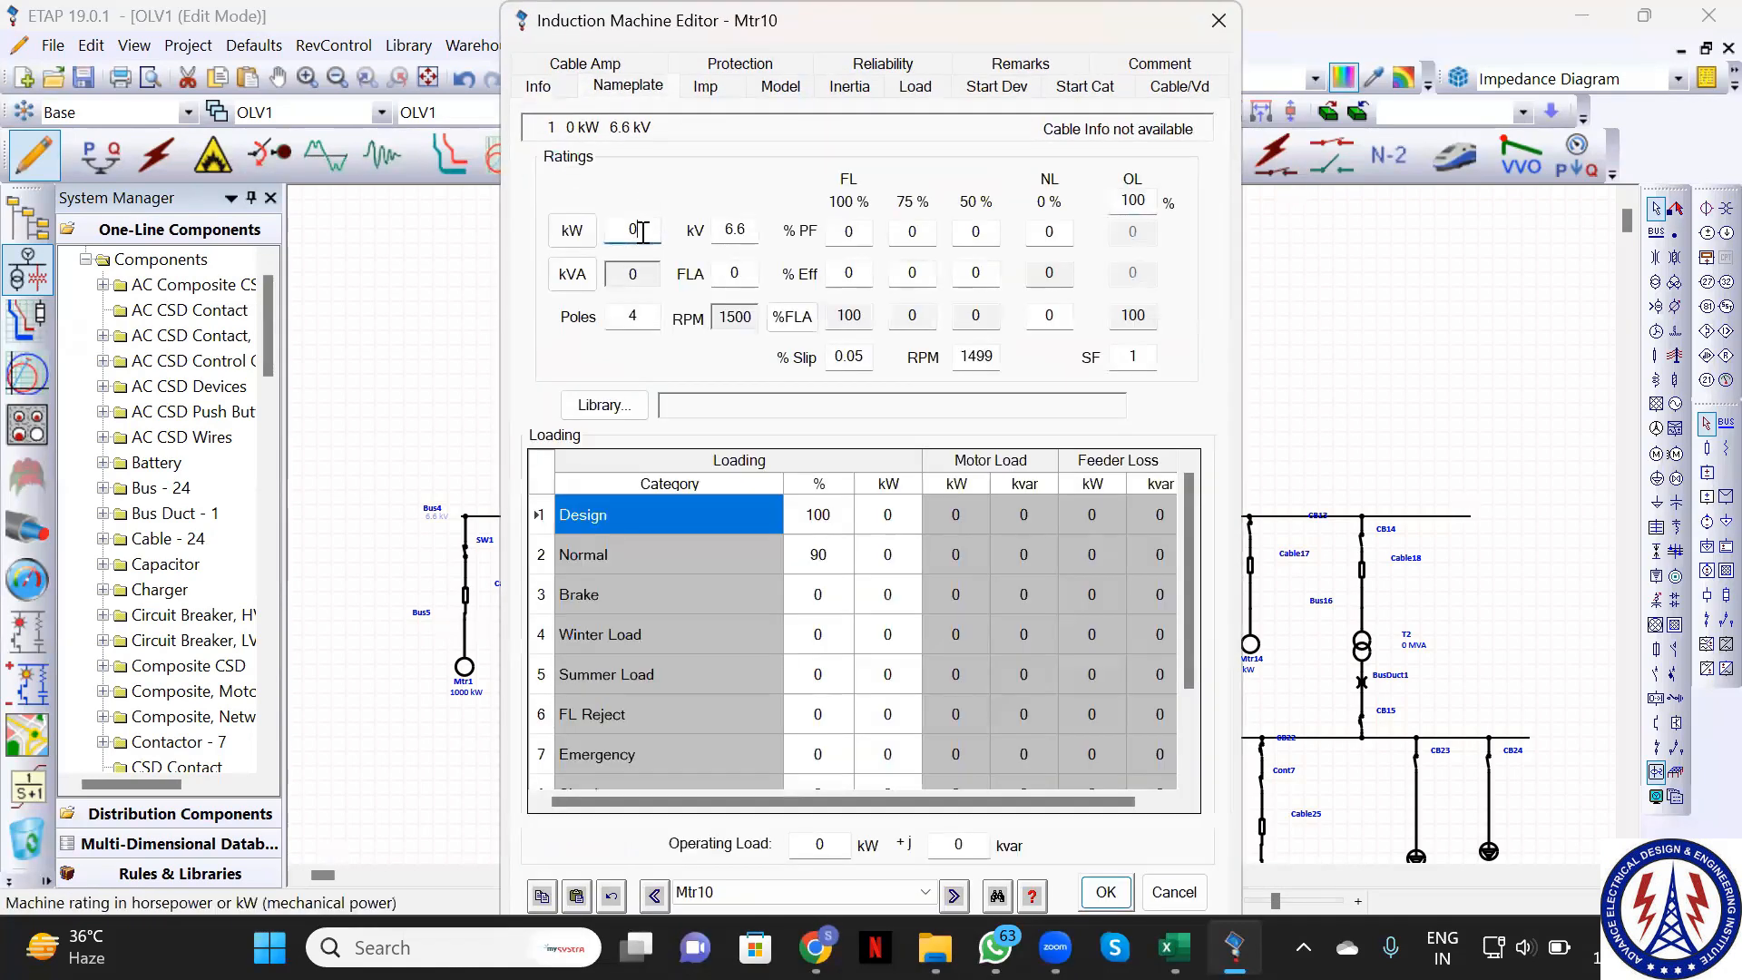
pyautogui.write('2000')
pyautogui.click(1107, 893)
pyautogui.click(969, 646)
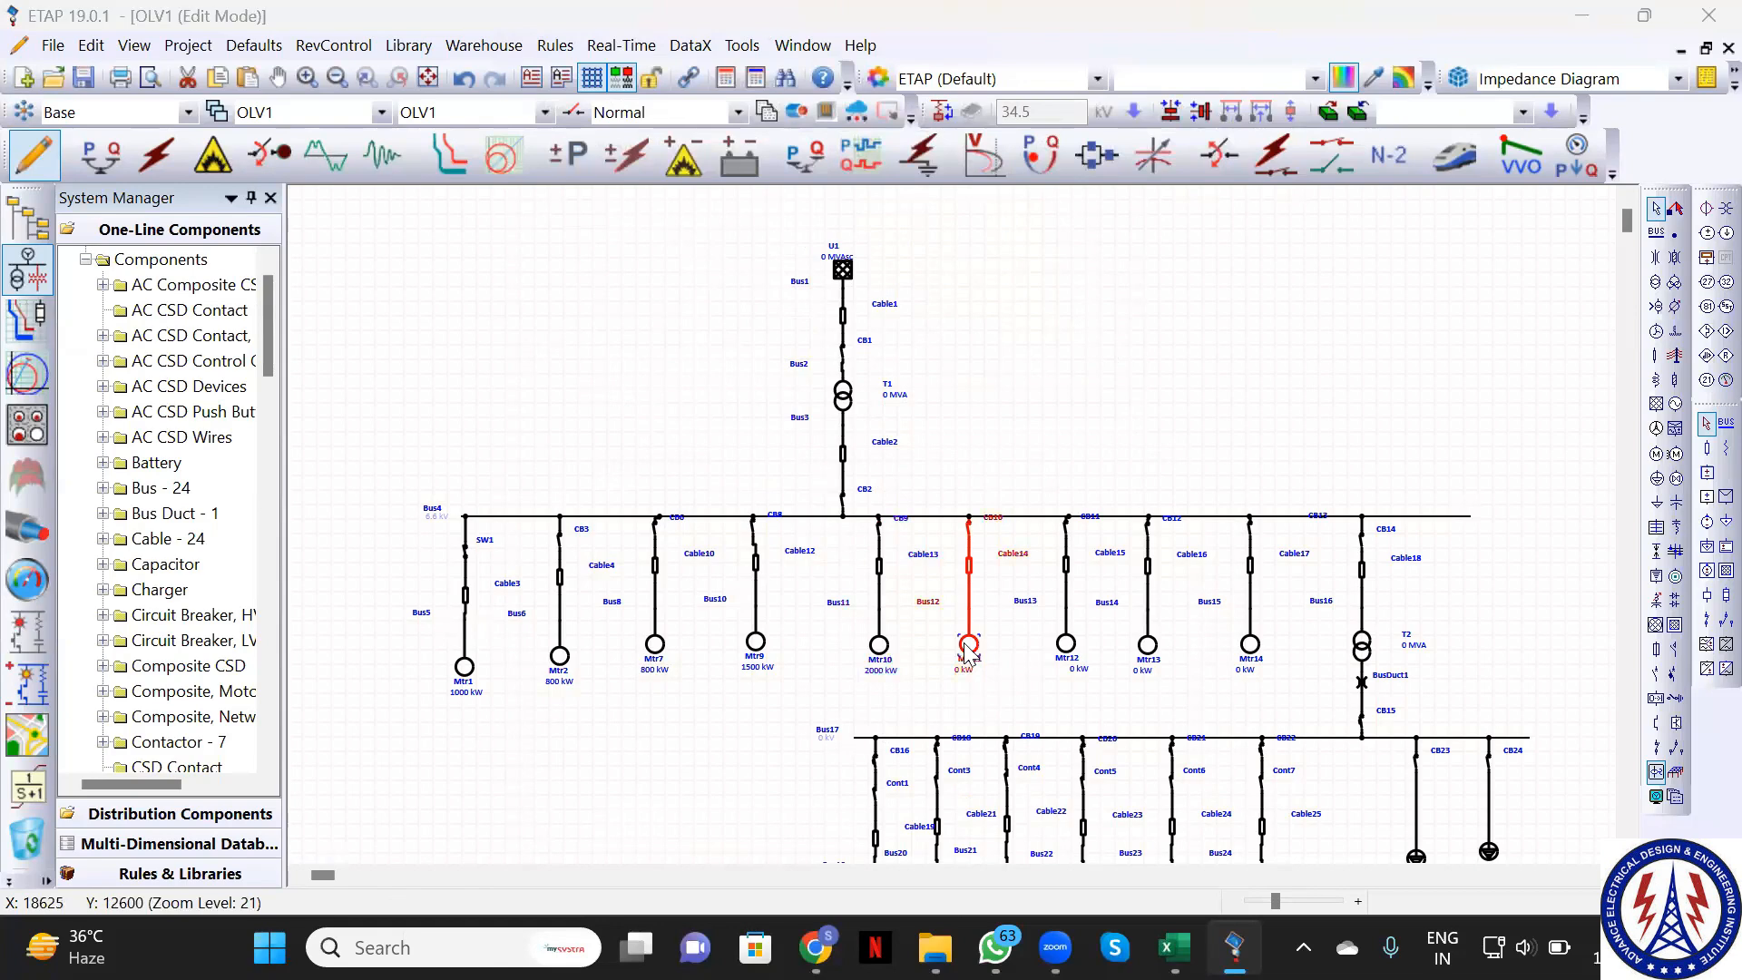
# Rate motor Mtr11 at 2500 kW on its nameplate
pyautogui.doubleClick(969, 646)
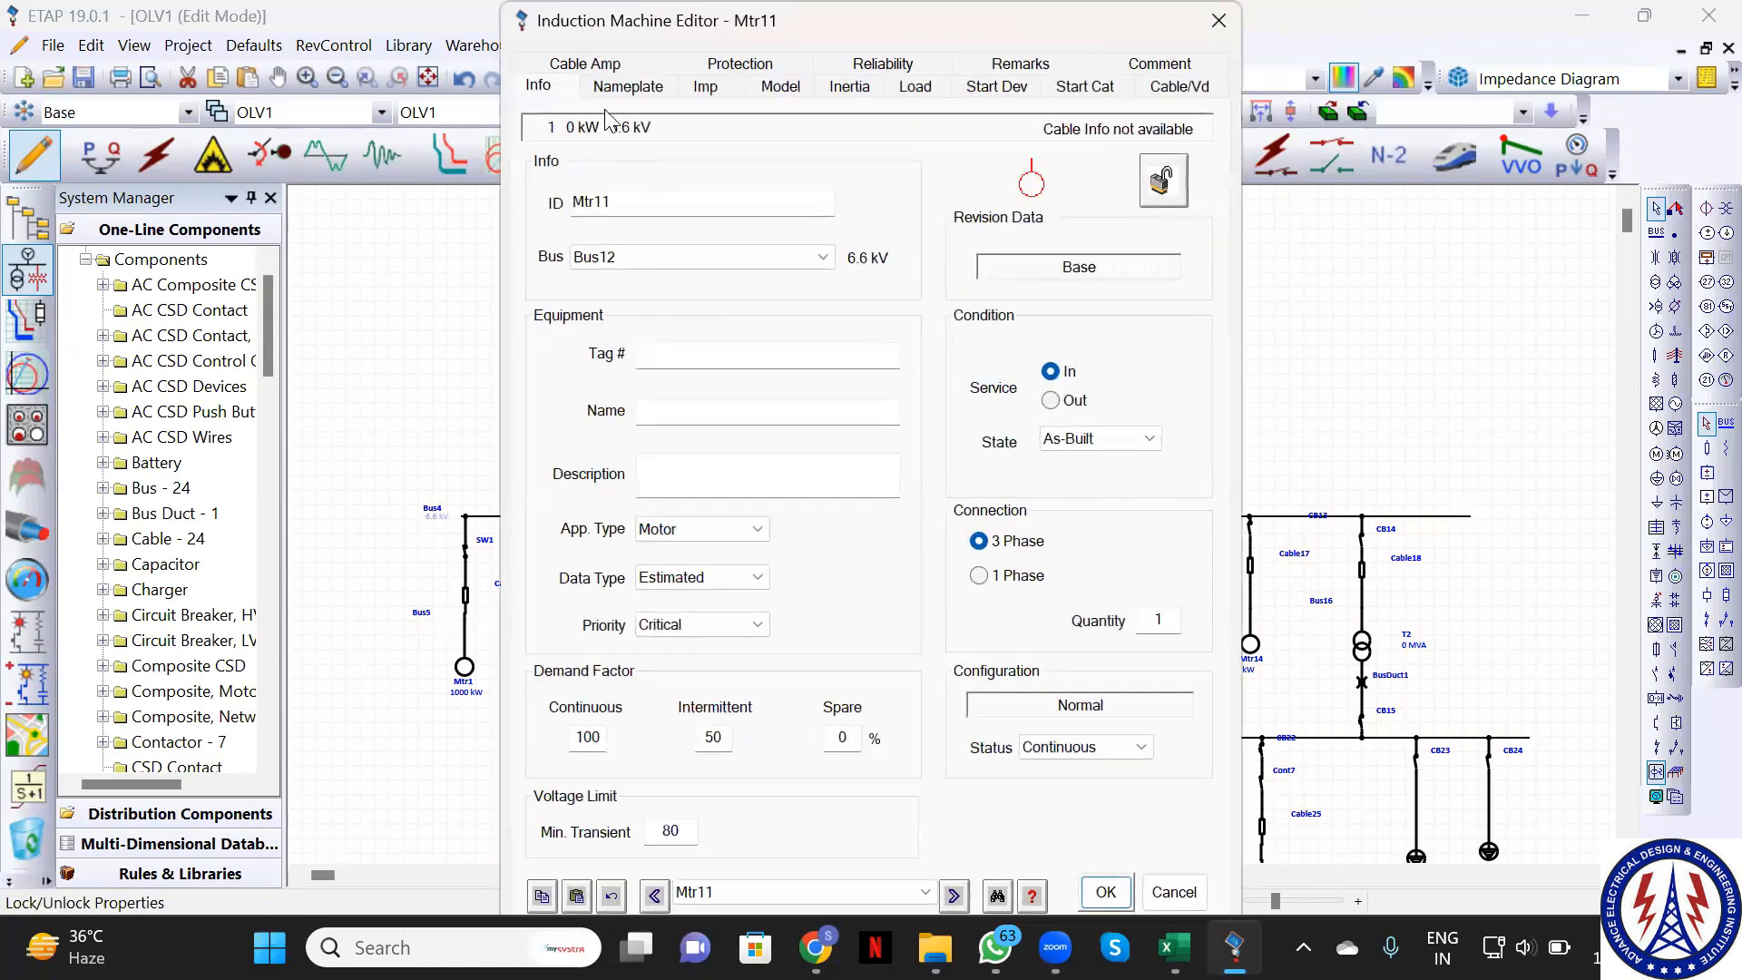
pyautogui.click(628, 86)
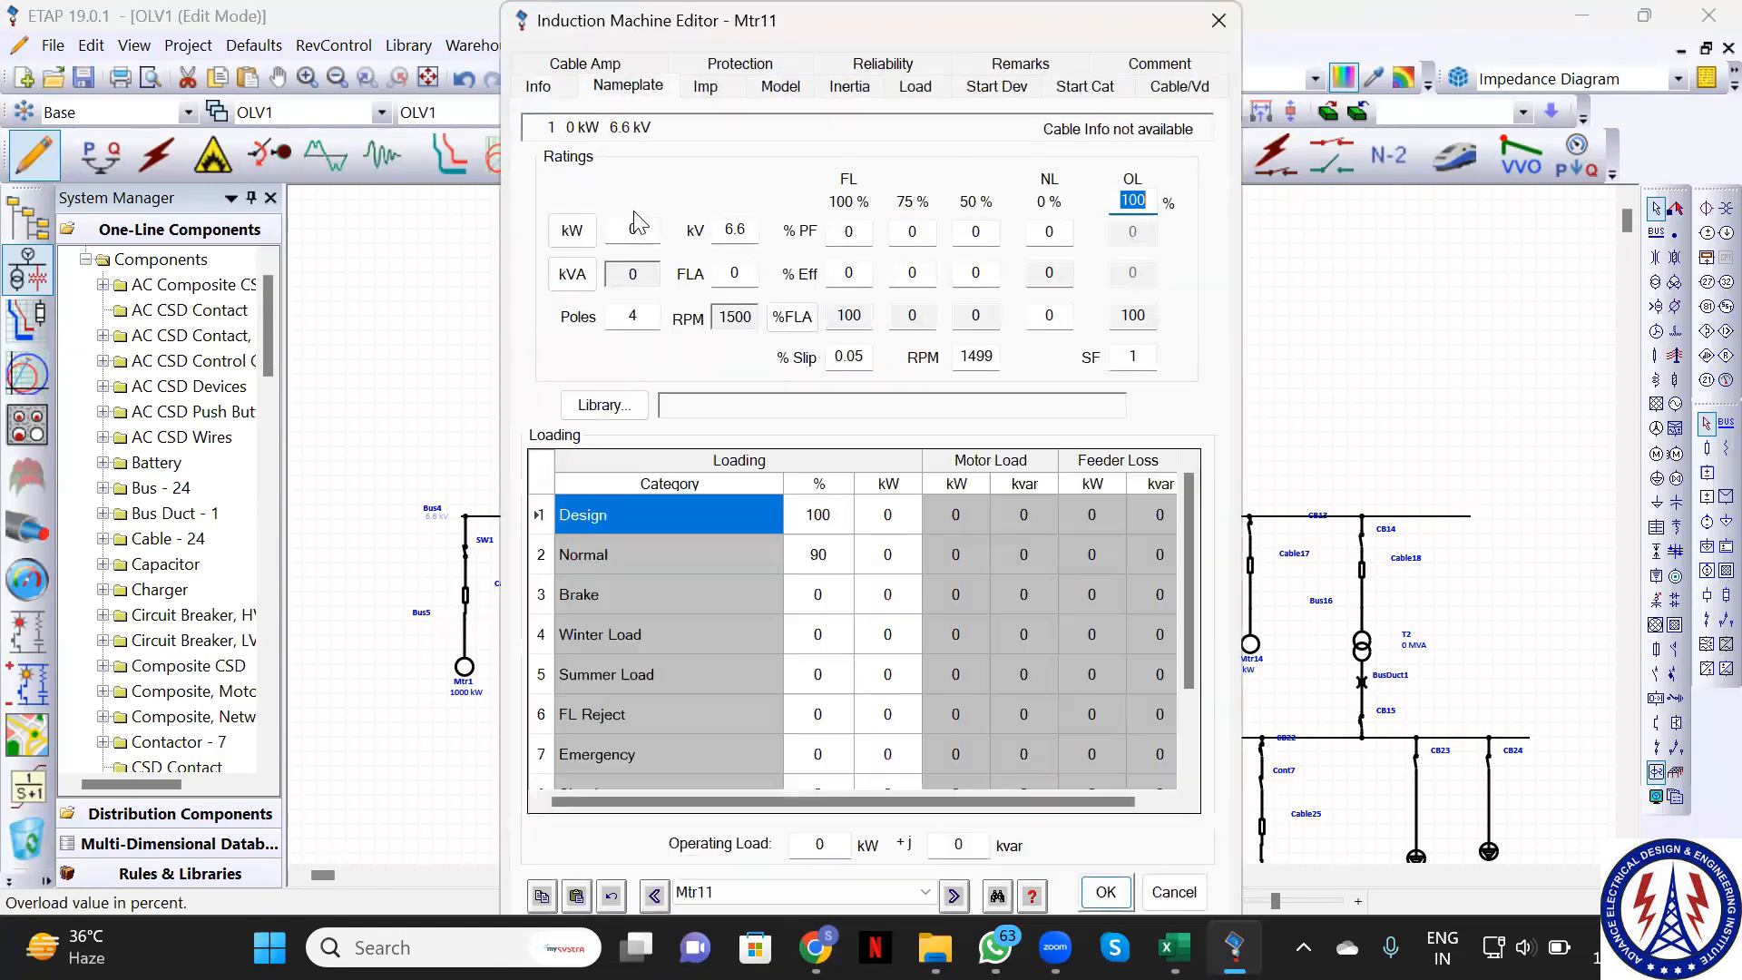
pyautogui.click(640, 228)
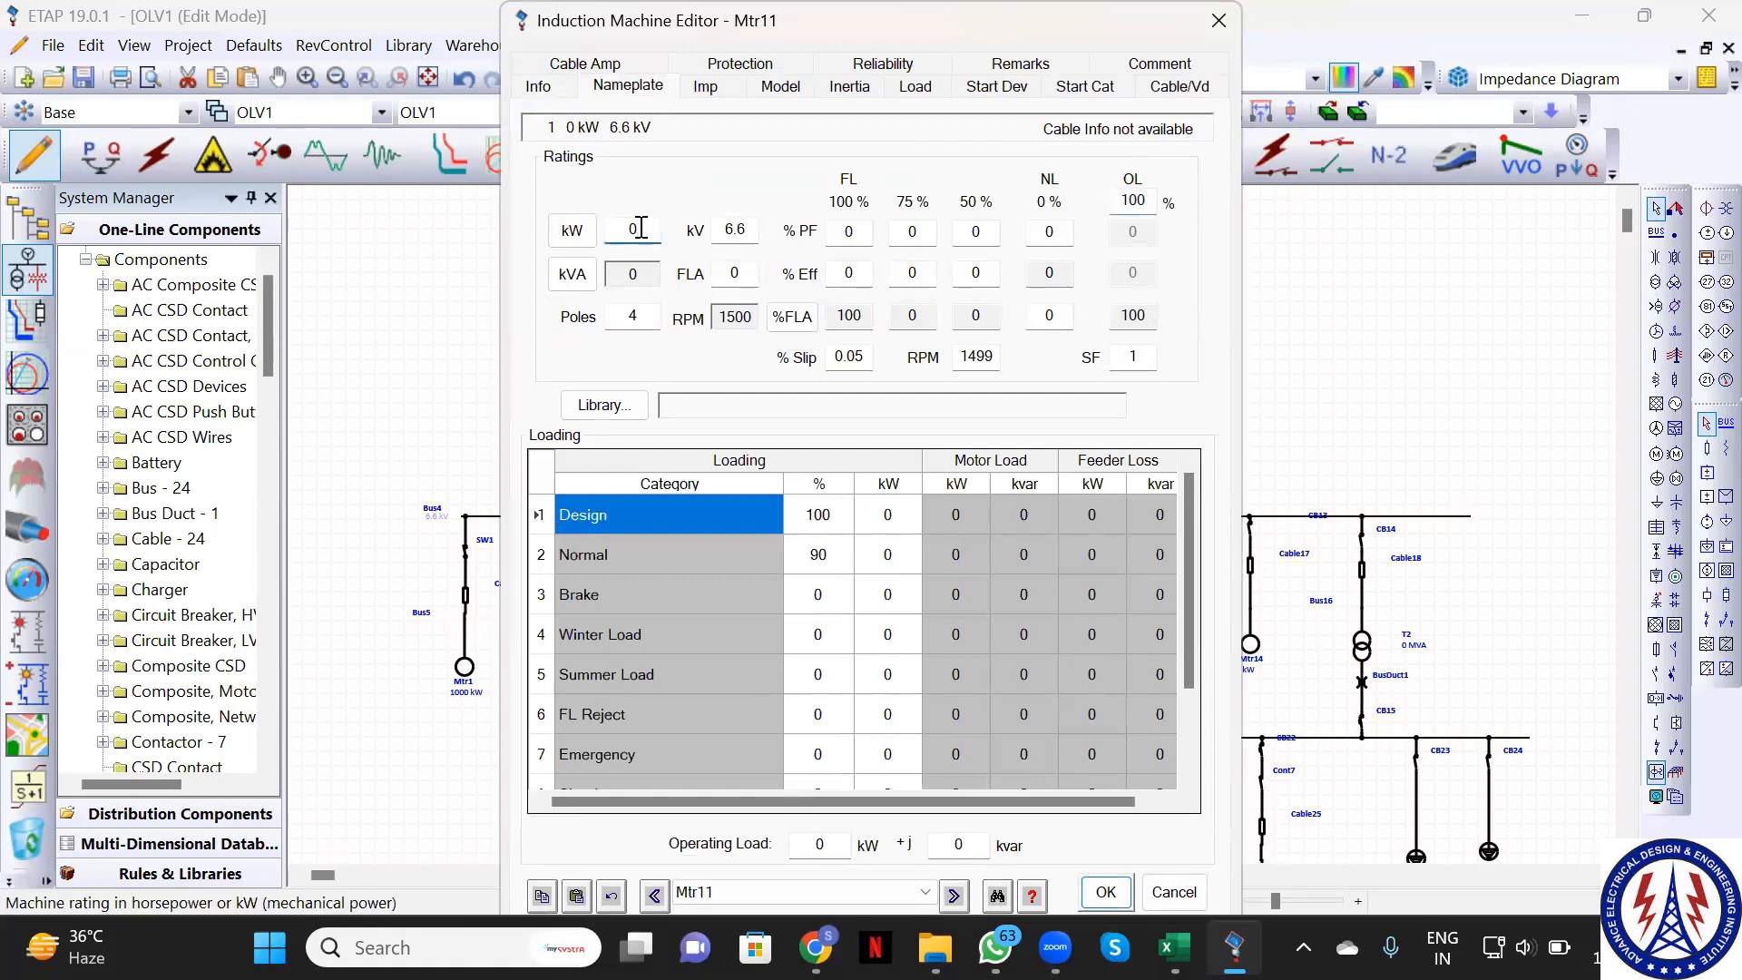
pyautogui.write('2500')
pyautogui.click(1103, 892)
# Rate motor Mtr12 at 3500 kW on its nameplate
pyautogui.click(1067, 644)
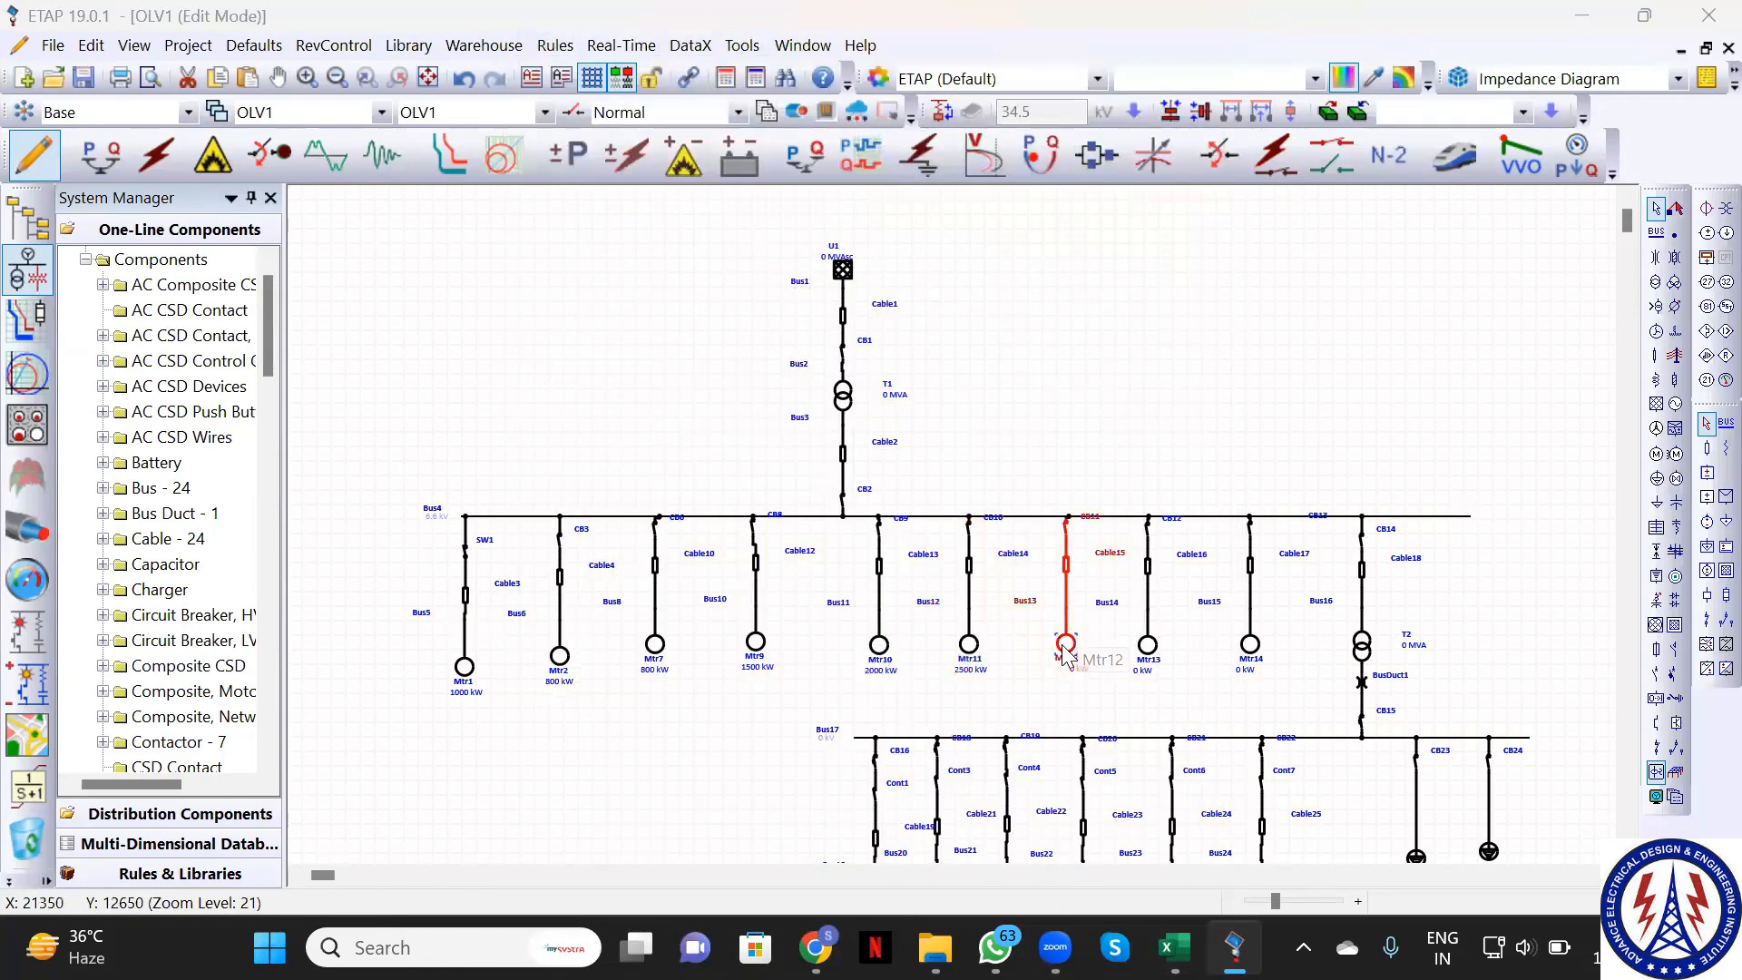
pyautogui.doubleClick(1066, 641)
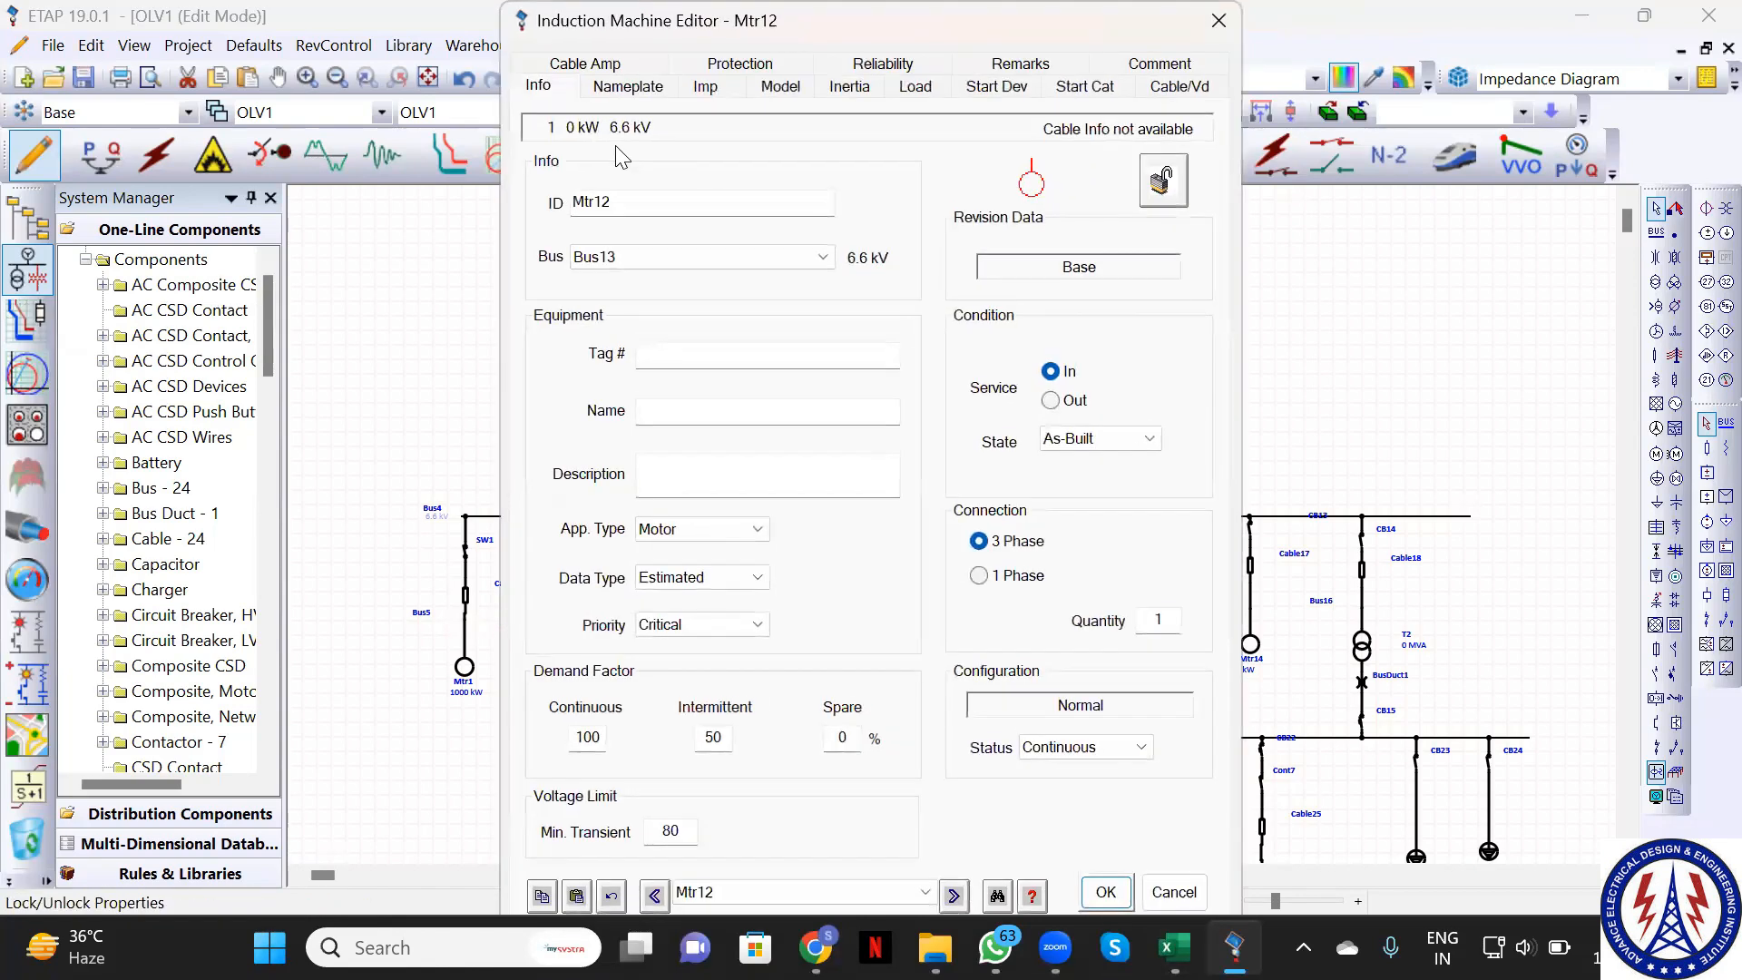
pyautogui.click(628, 86)
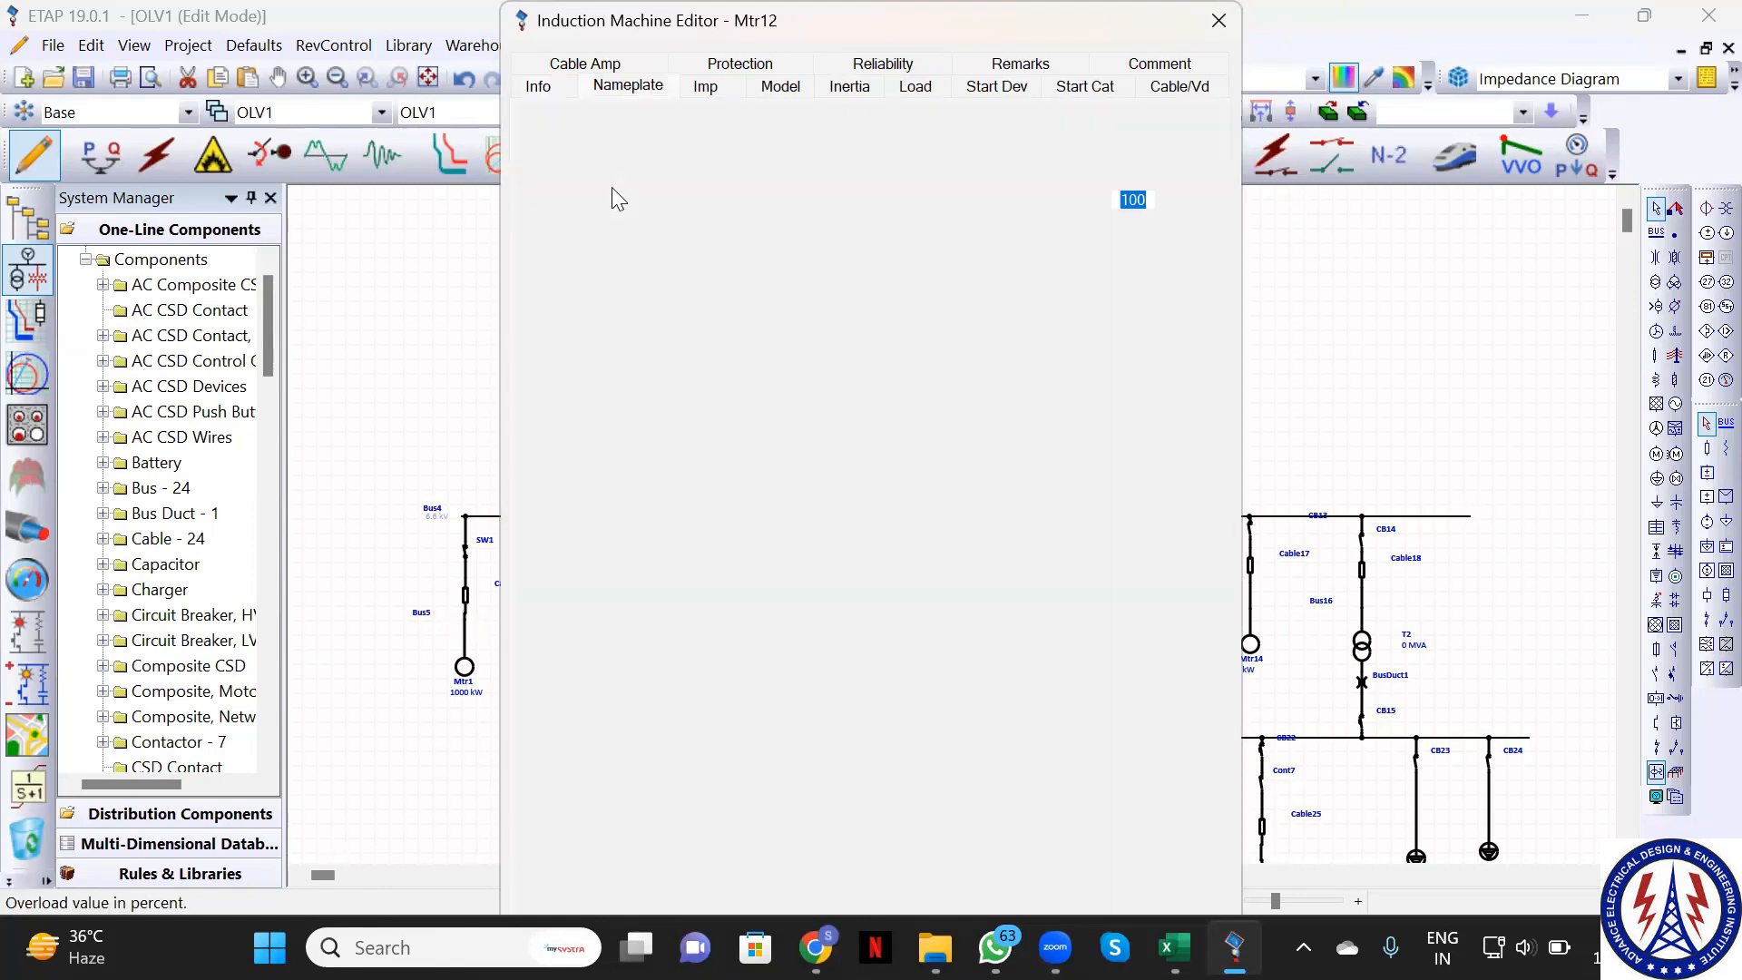
pyautogui.click(633, 231)
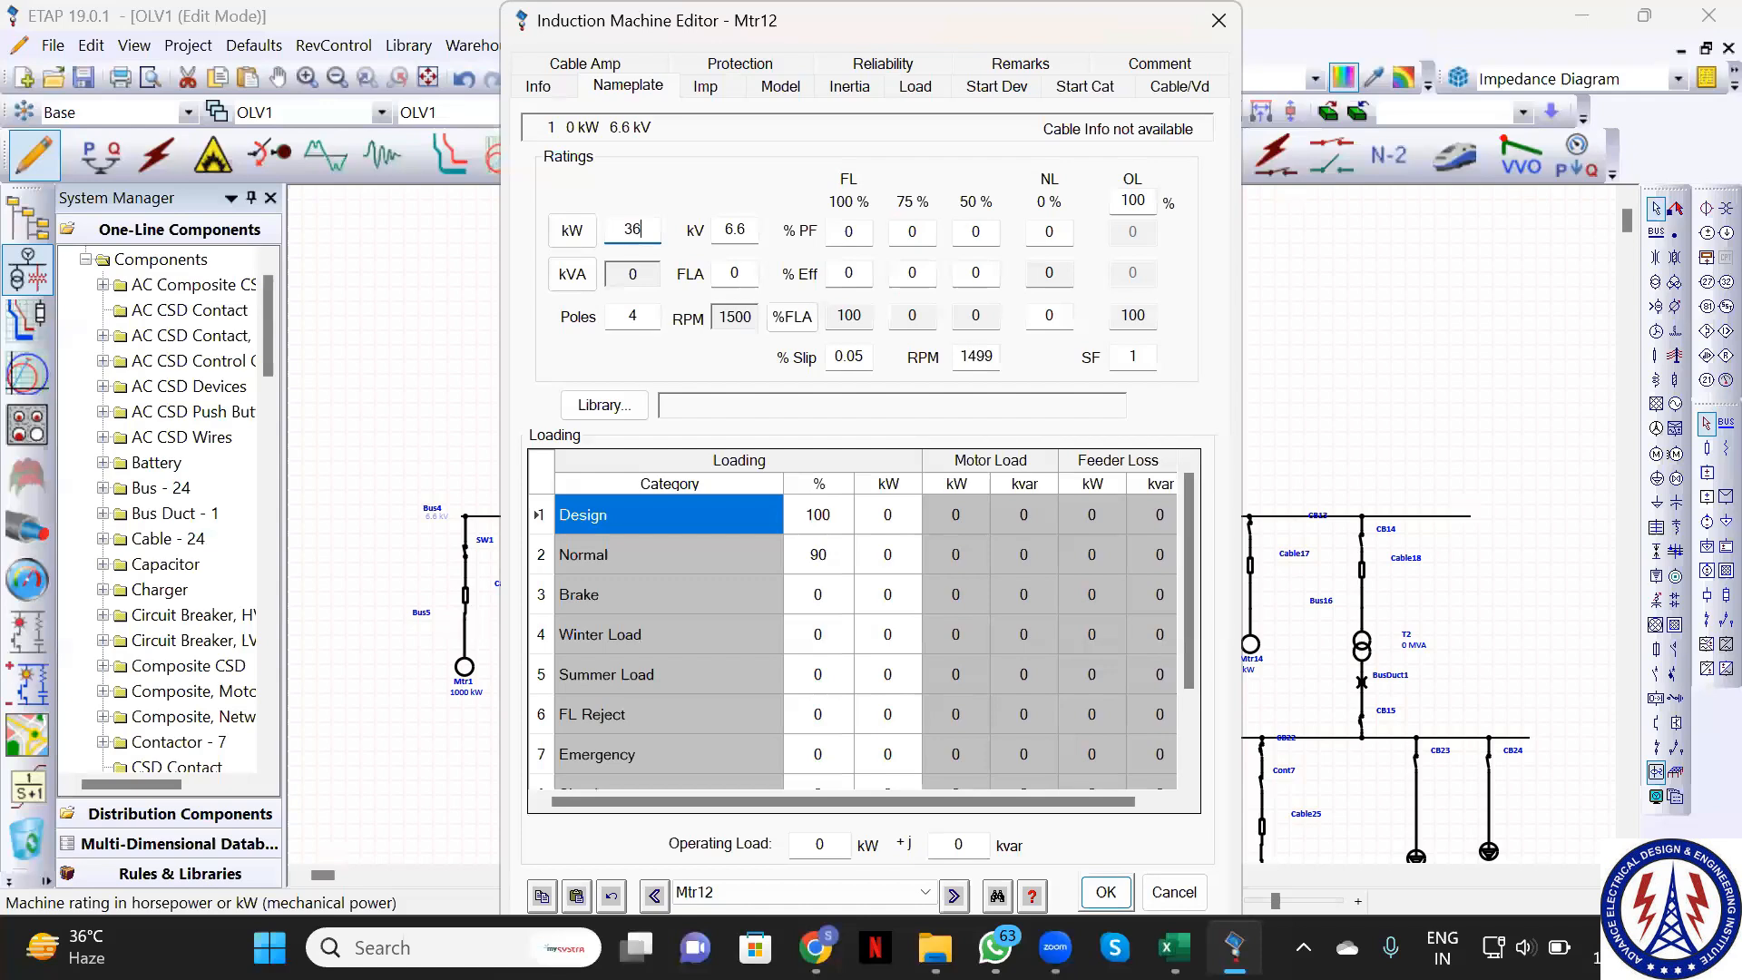
pyautogui.write('3500')
pyautogui.click(1104, 892)
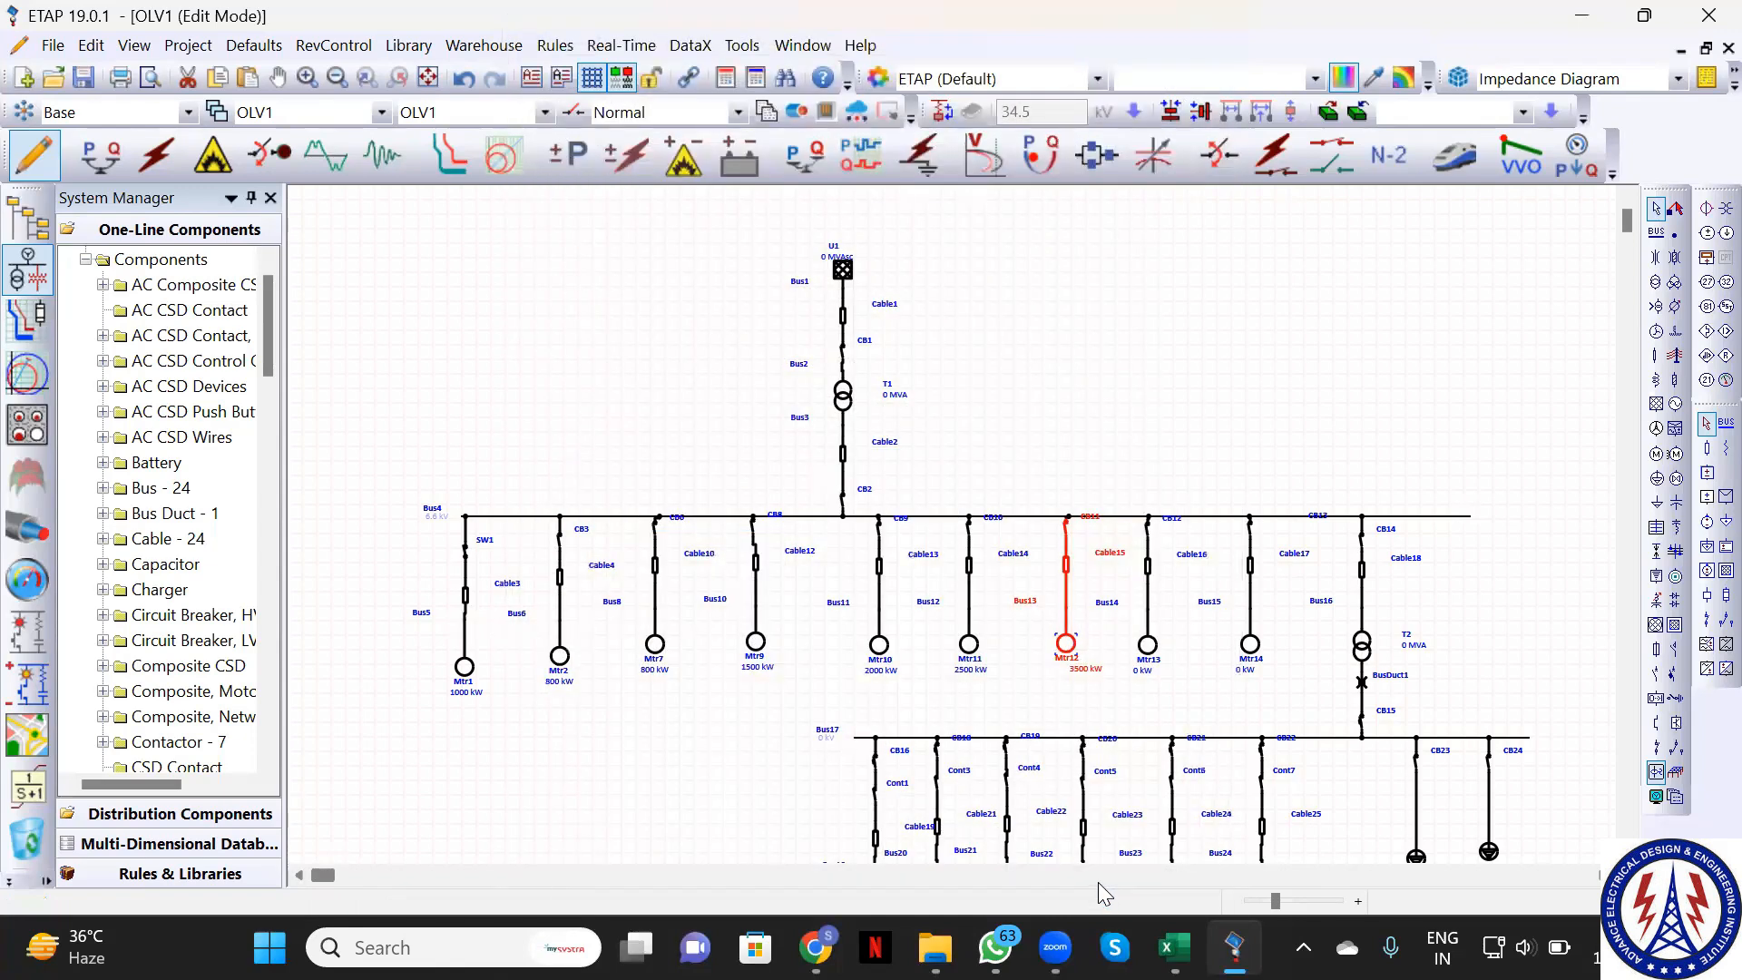
# Rate motor Mtr13 at 500 kW, correcting a mistyped 3800
pyautogui.click(1149, 648)
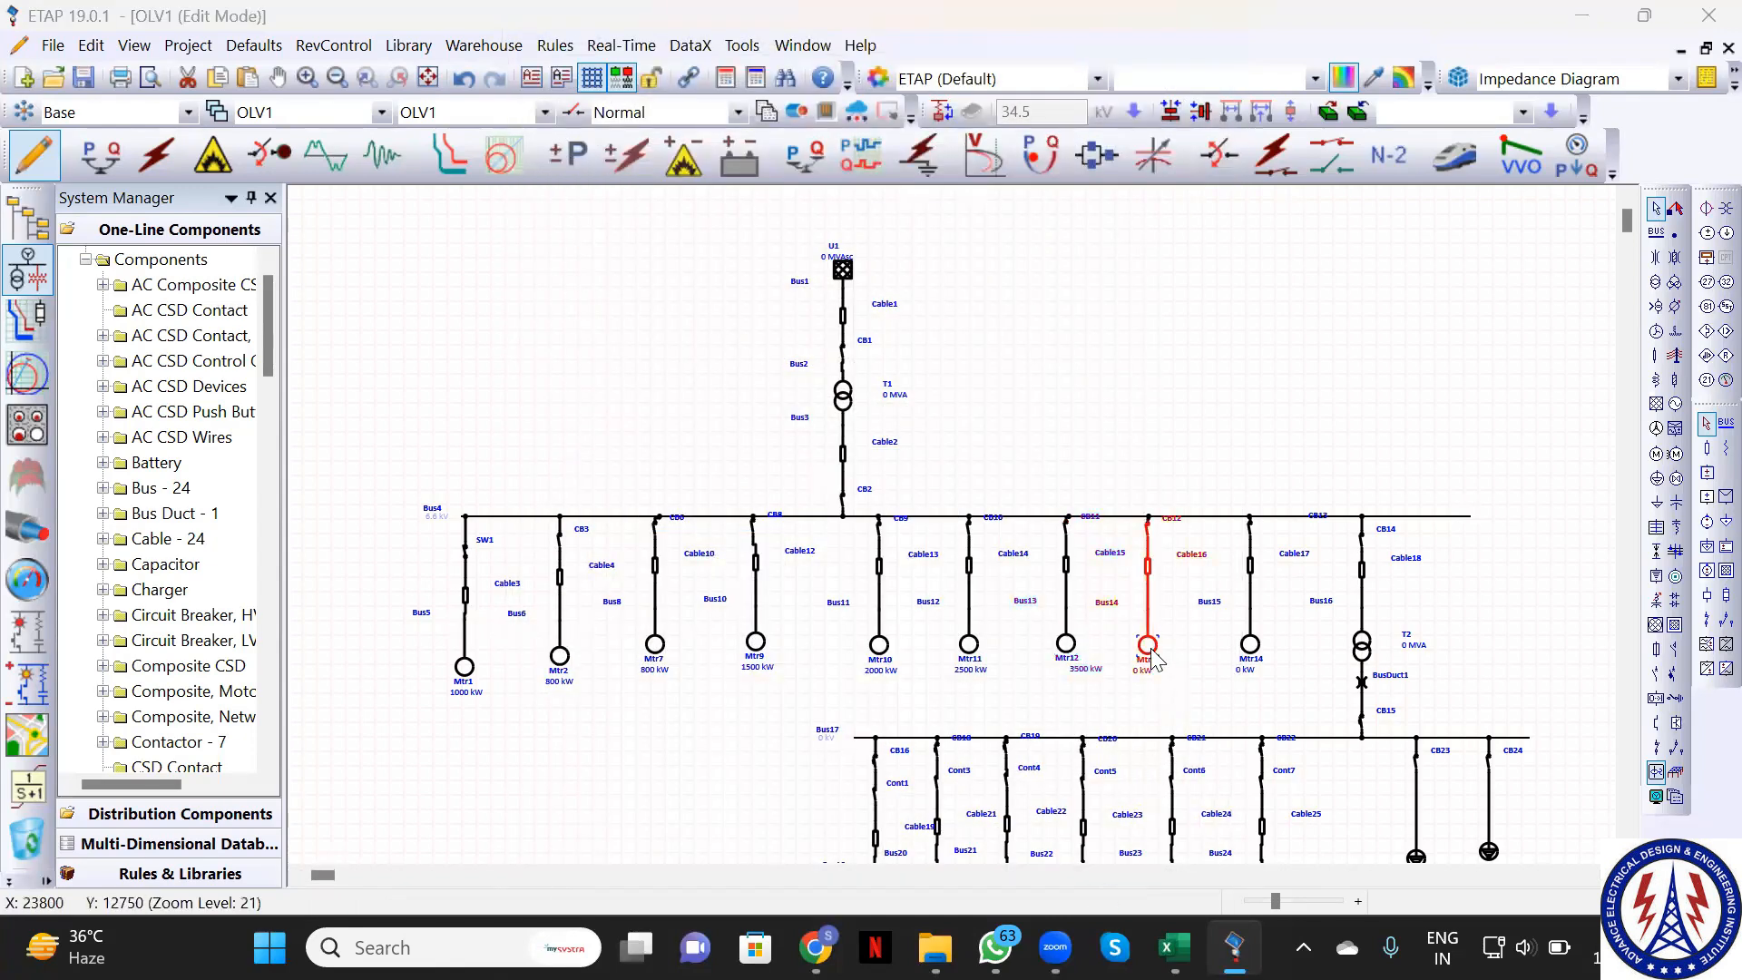
pyautogui.doubleClick(1151, 652)
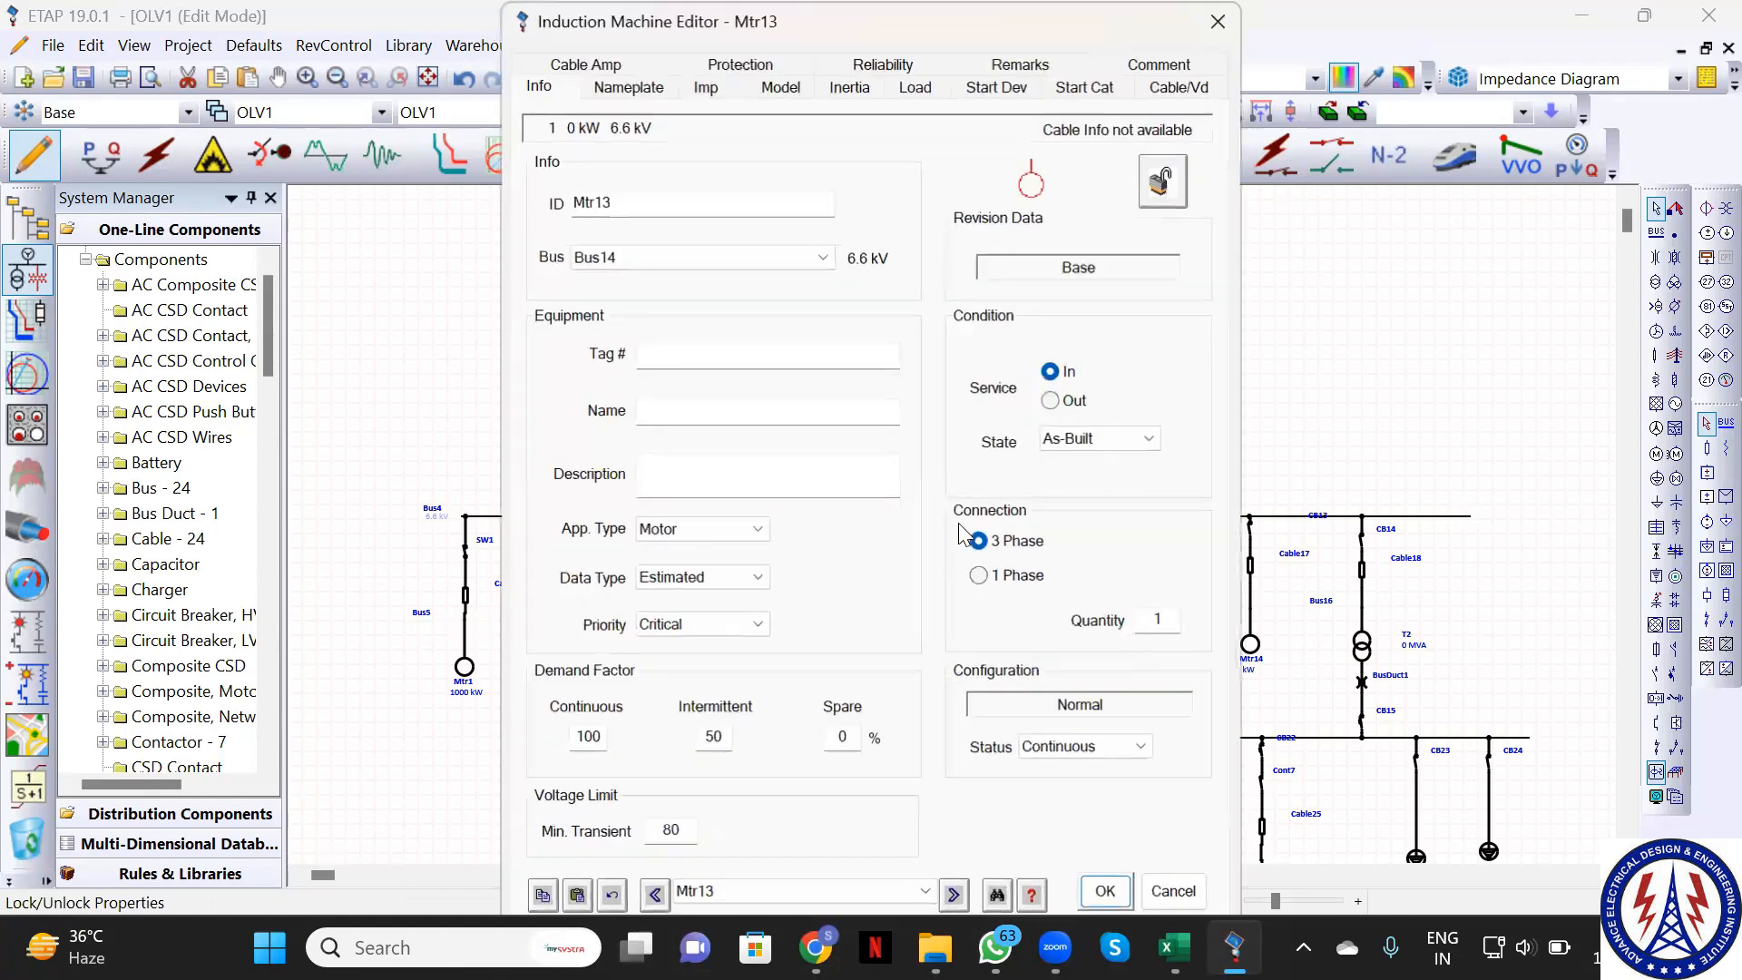
pyautogui.click(627, 88)
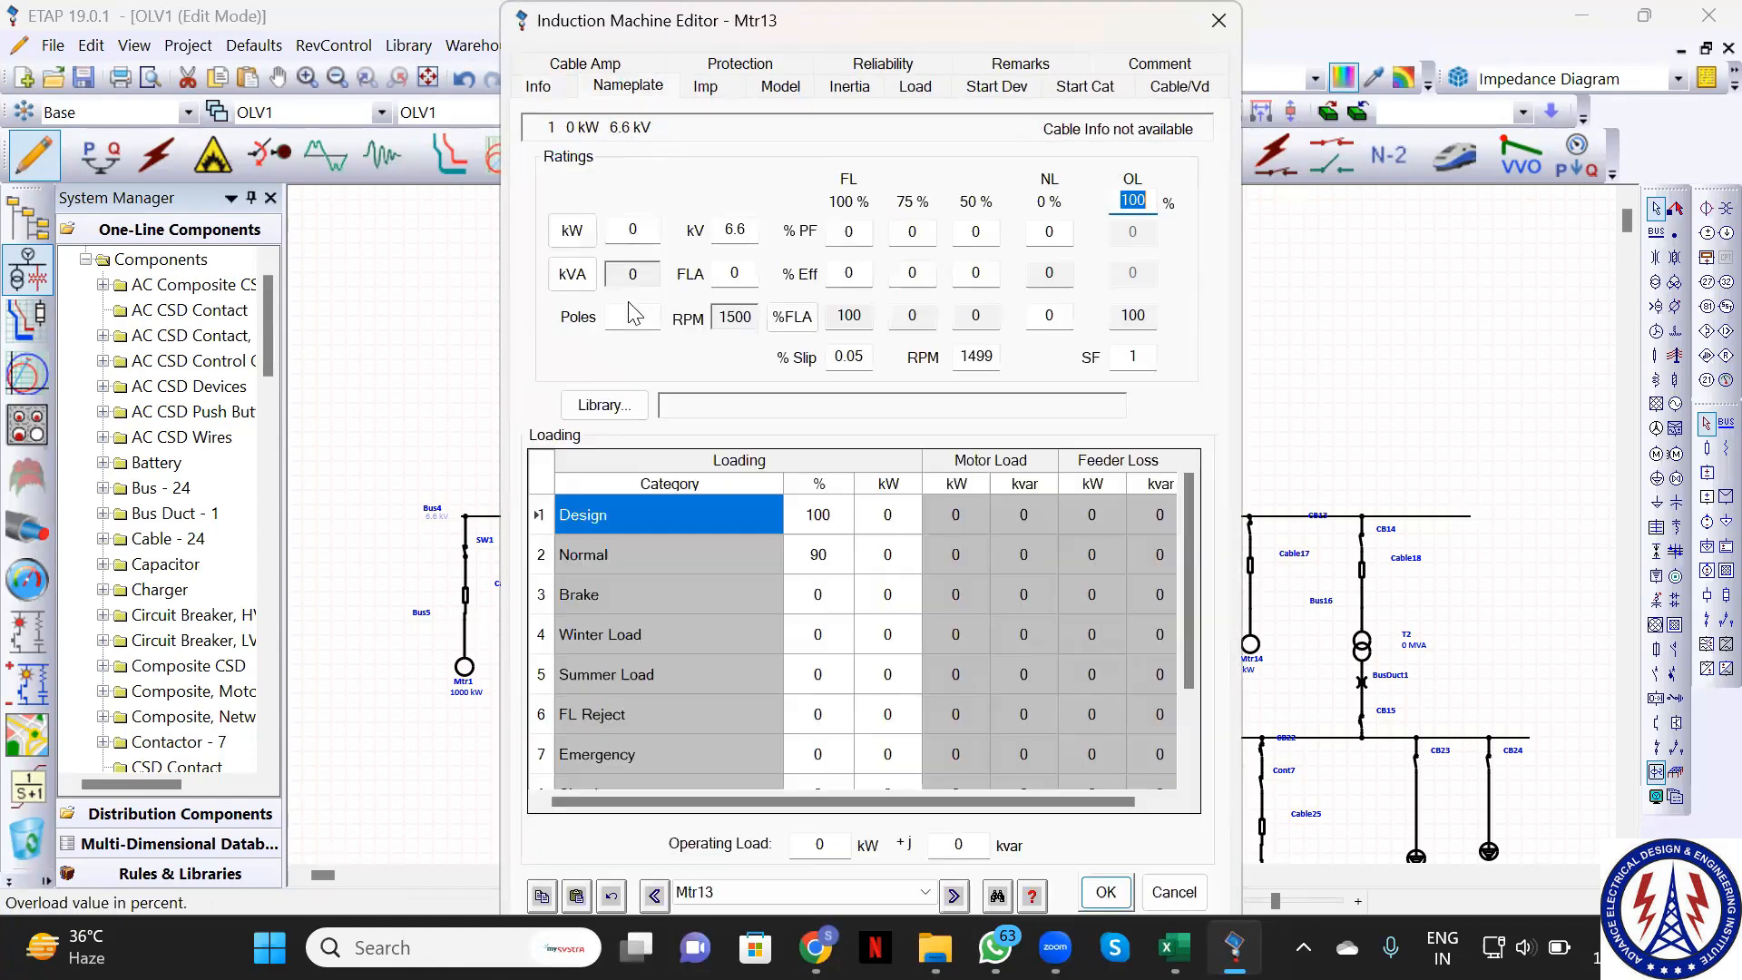
pyautogui.click(642, 228)
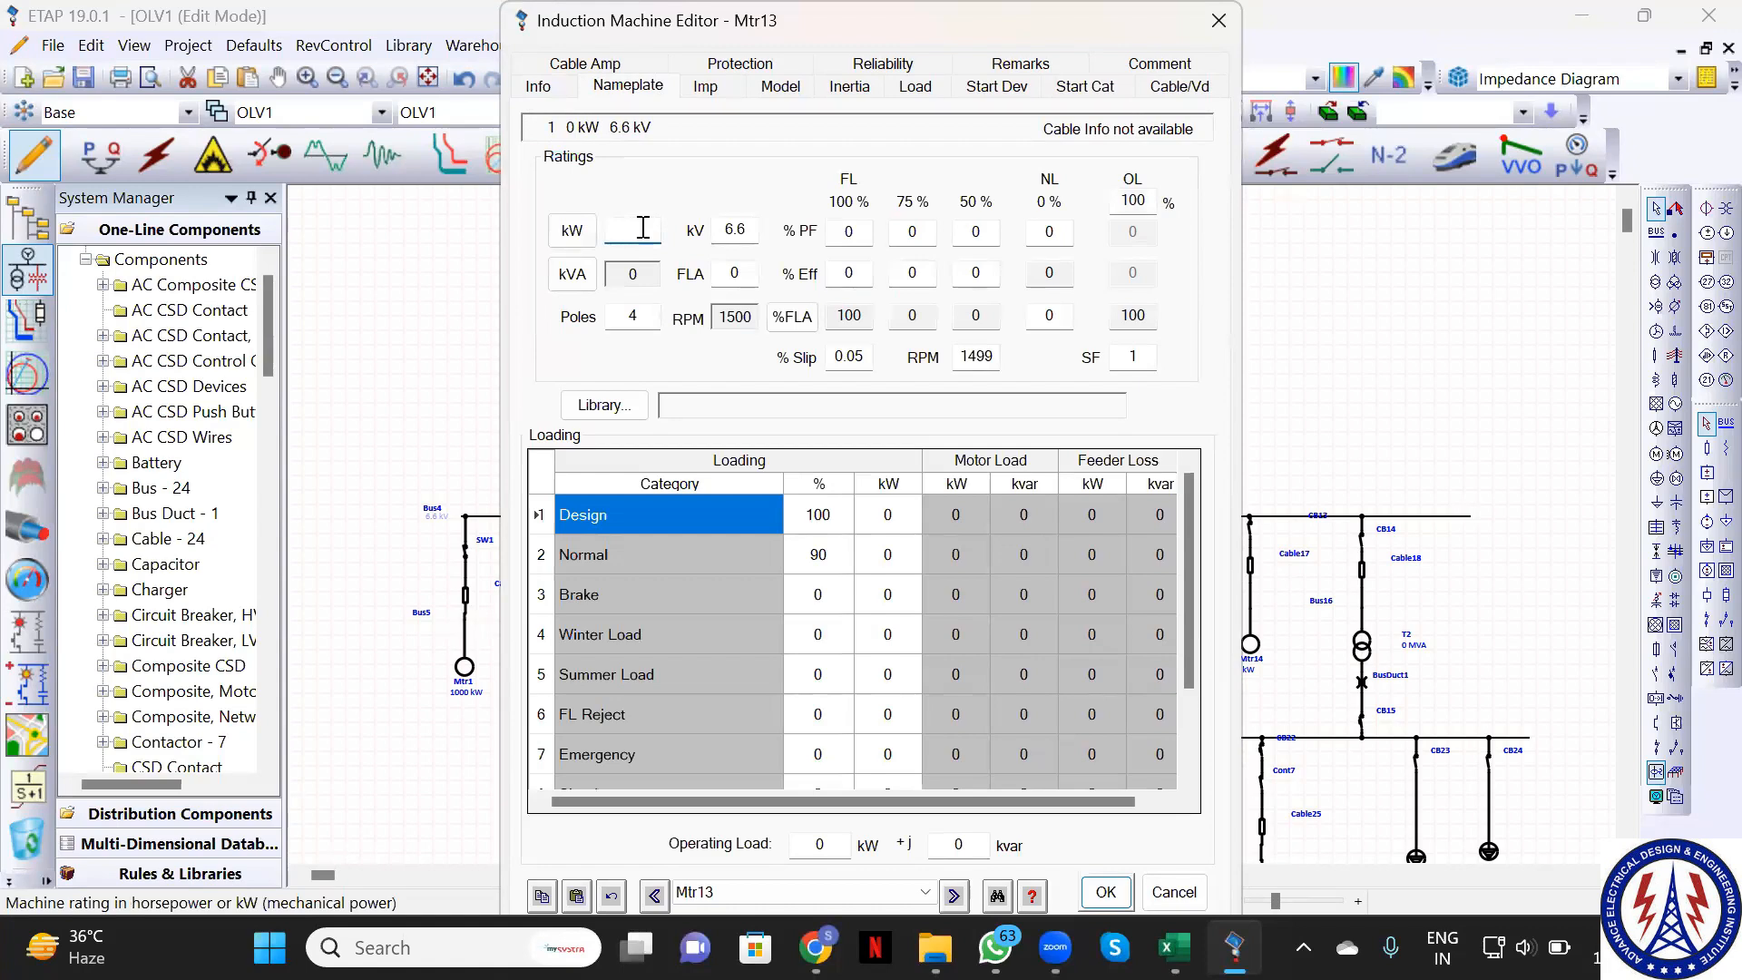
pyautogui.write('3800')
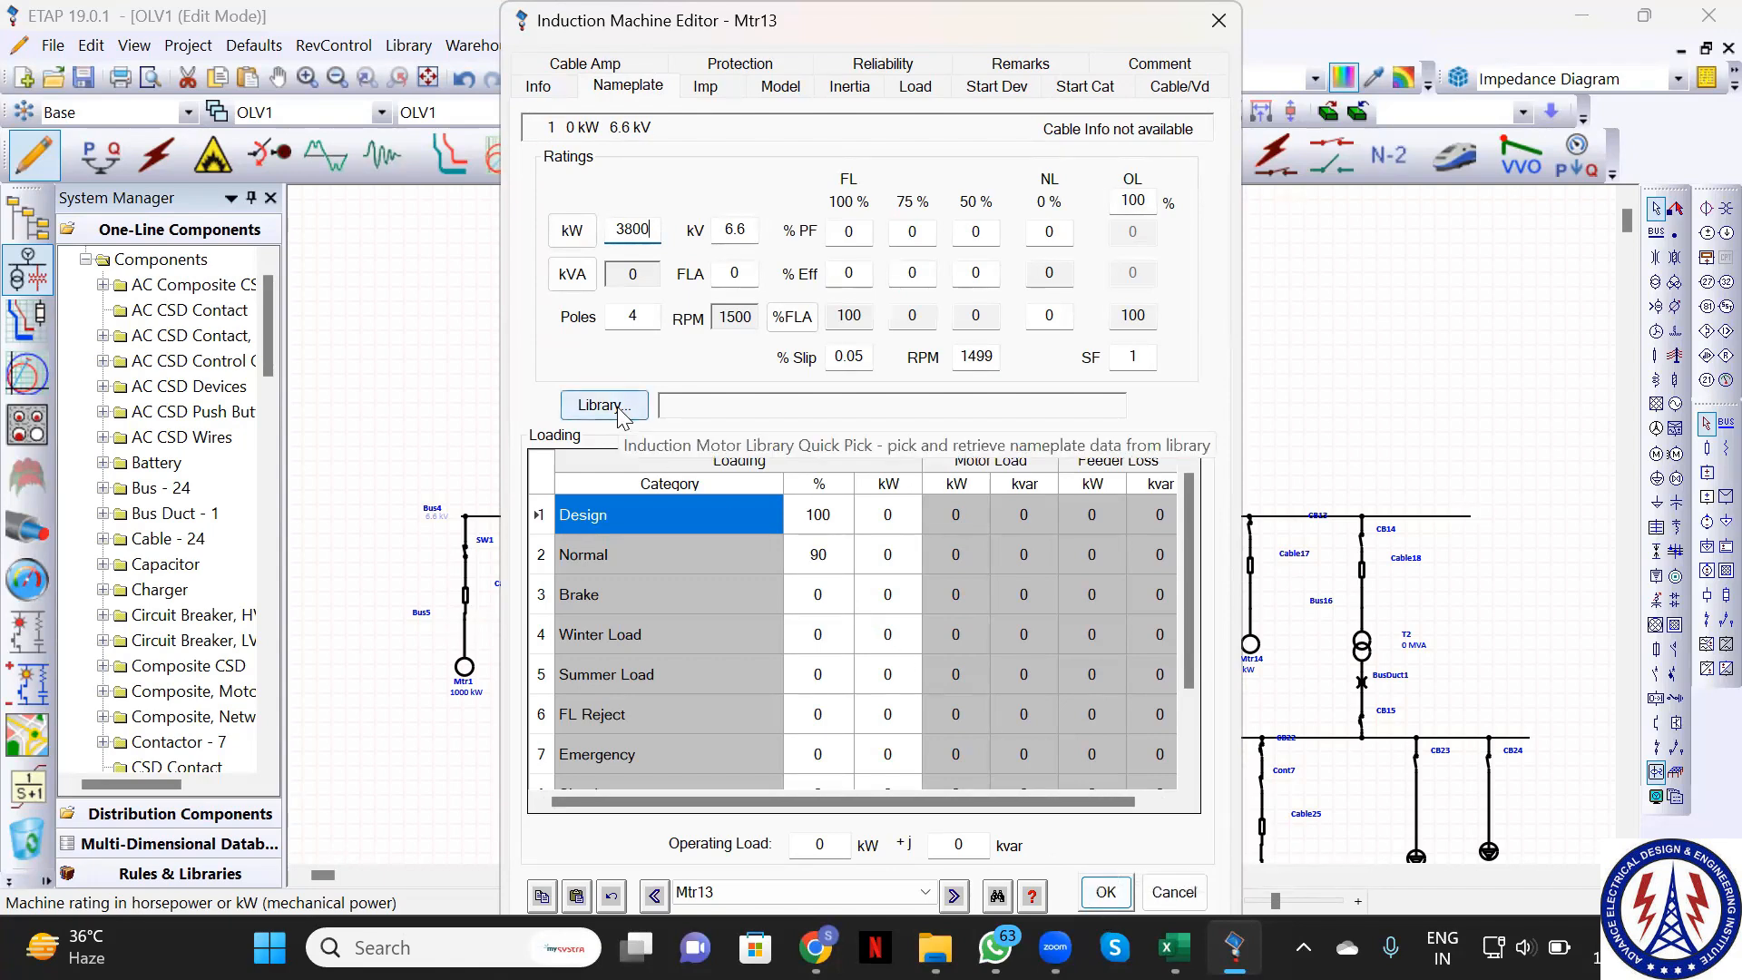
pyautogui.press('BackSpace')
pyautogui.press('BackSpace')
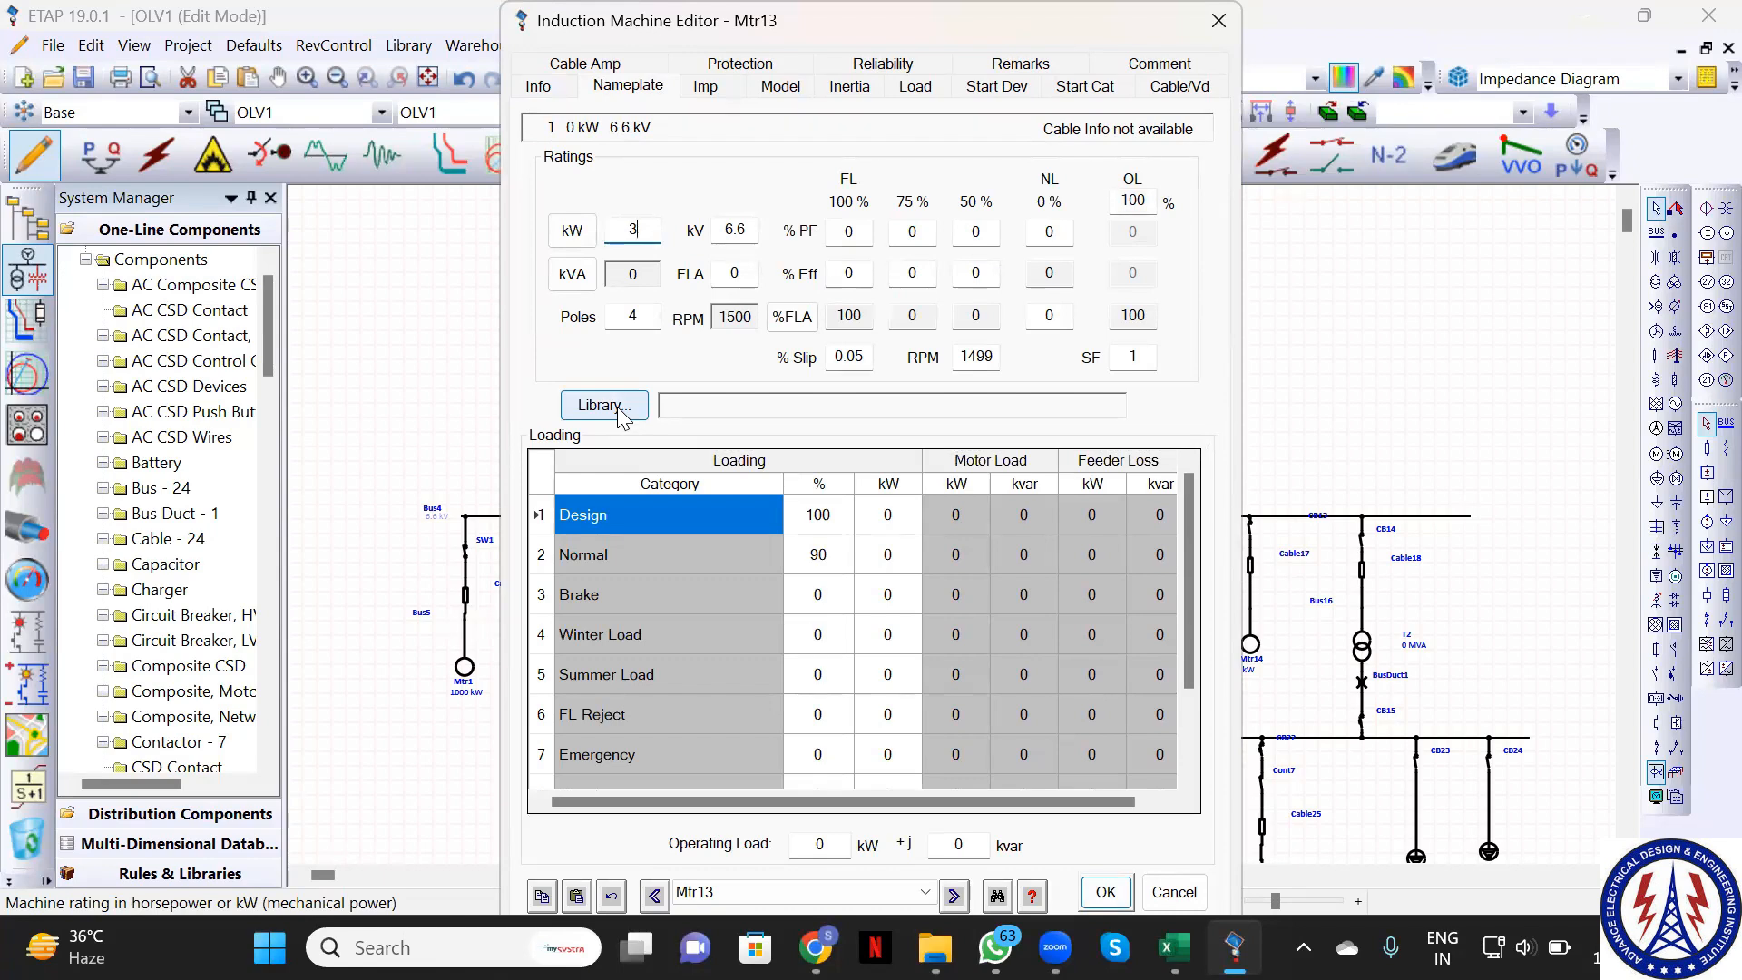
pyautogui.write('500')
pyautogui.click(1106, 892)
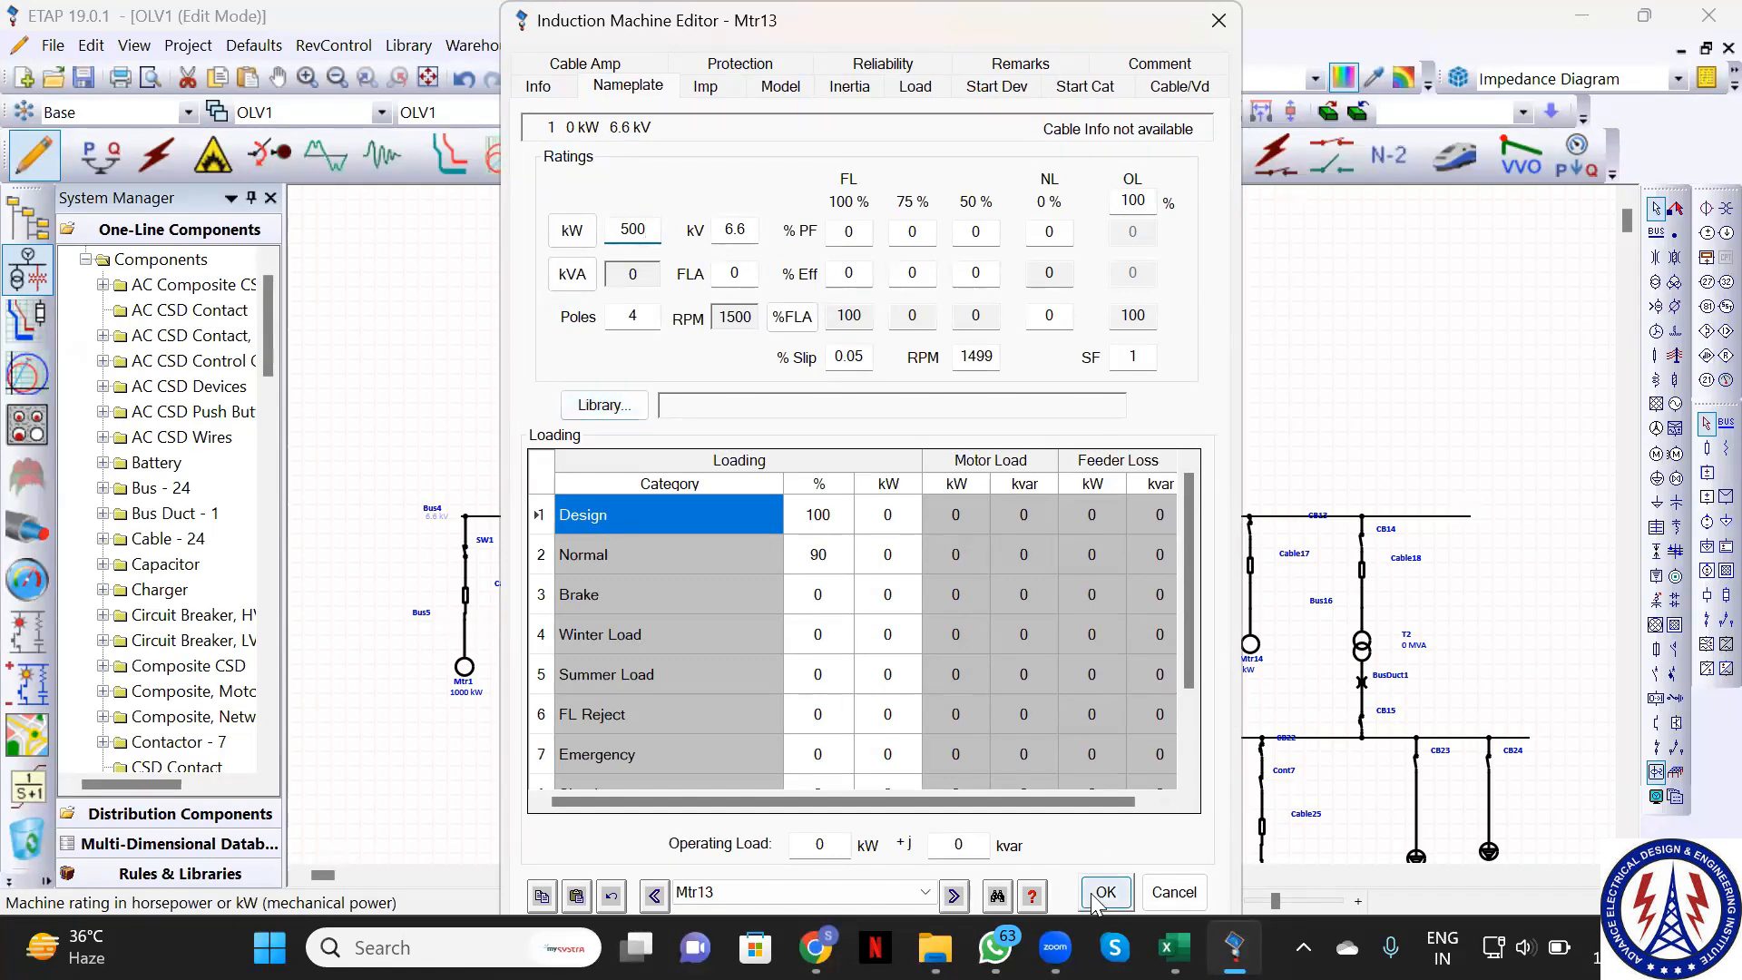
# Rate motor Mtr14 at 2000 kW on its nameplate
pyautogui.click(1250, 647)
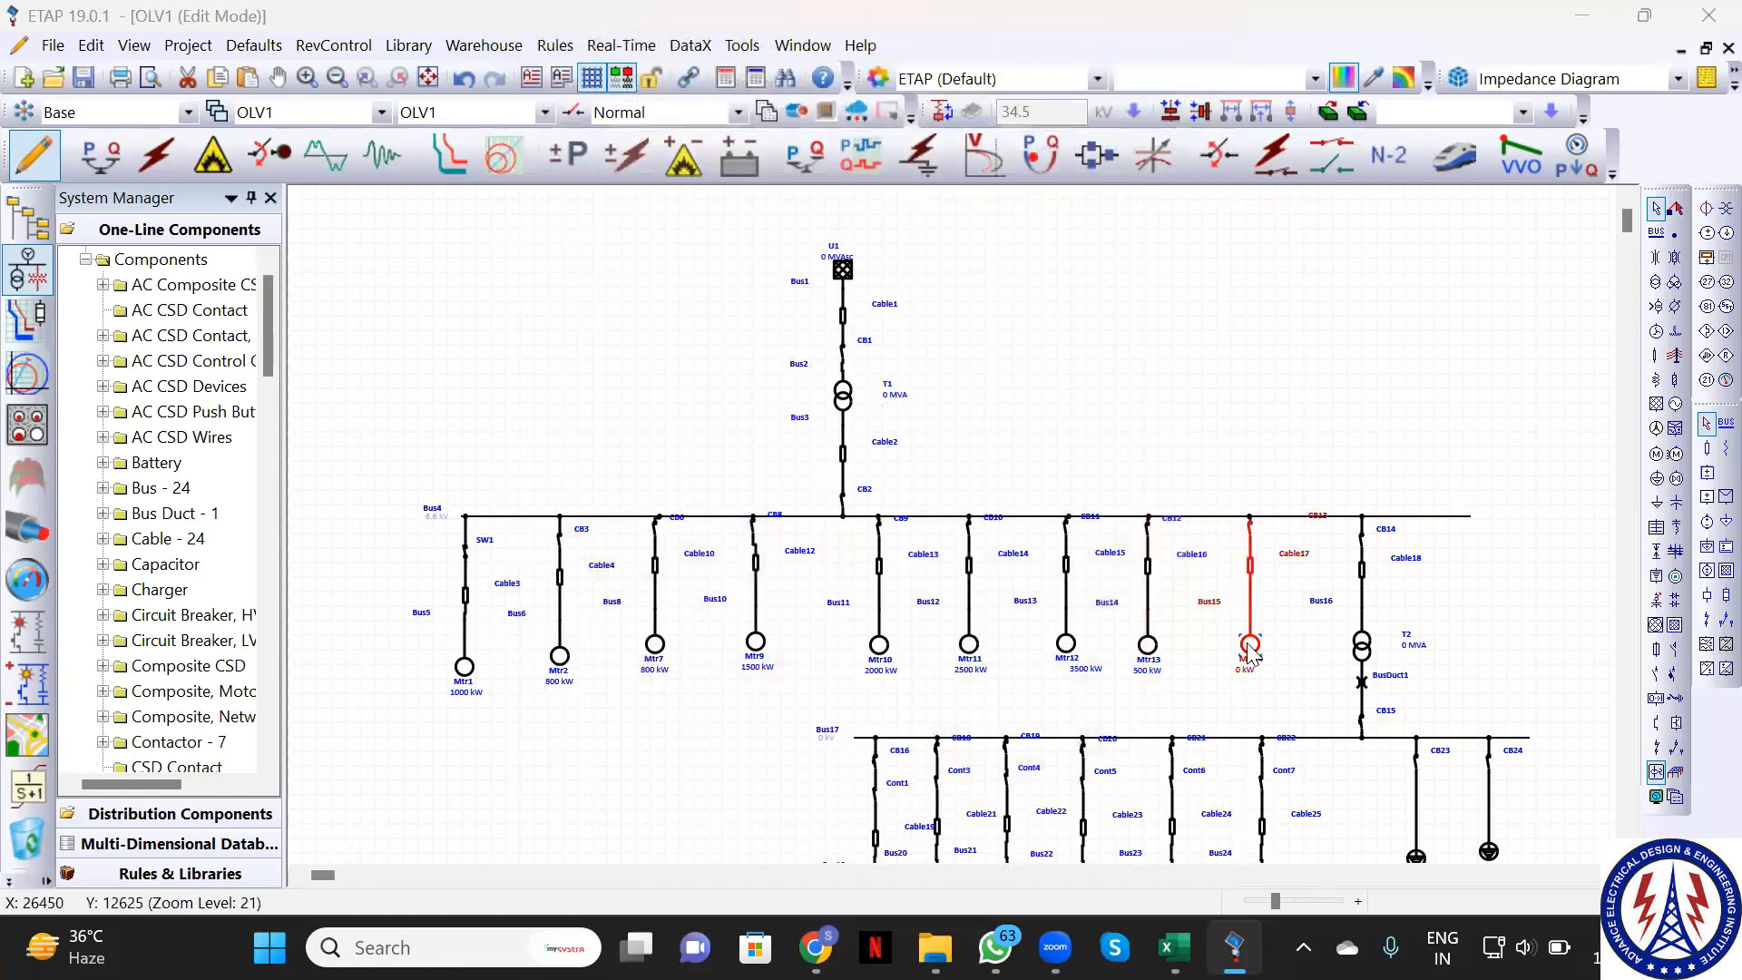
pyautogui.doubleClick(1250, 646)
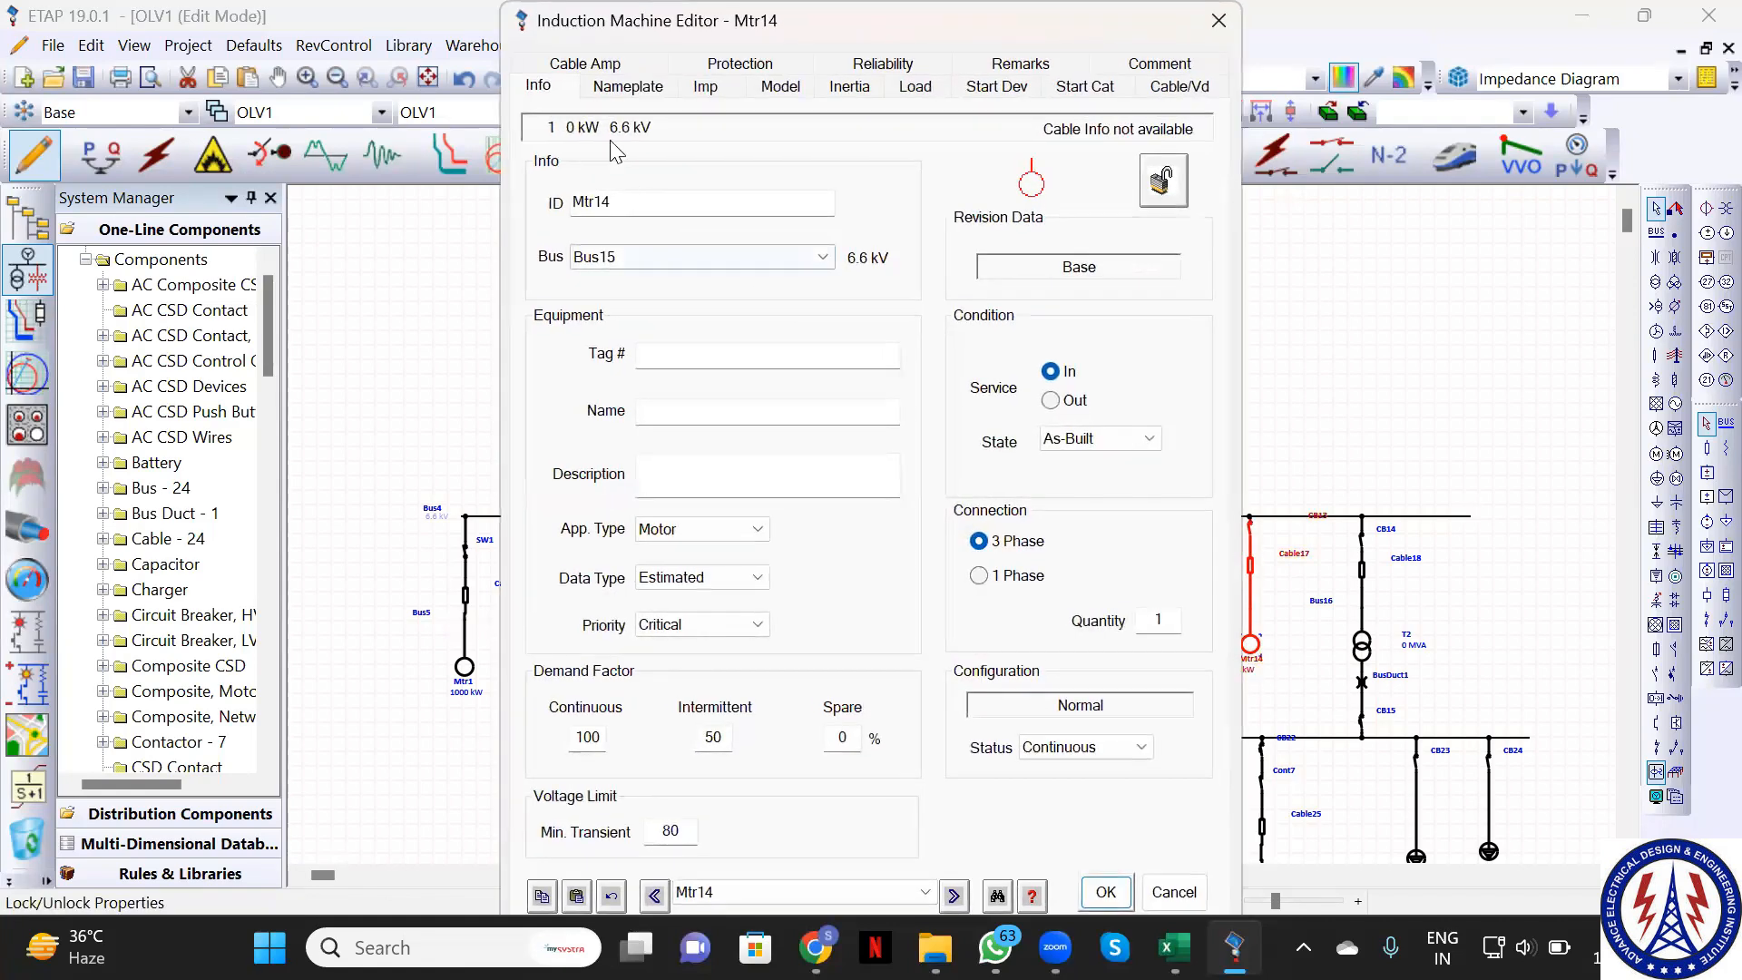
pyautogui.click(620, 87)
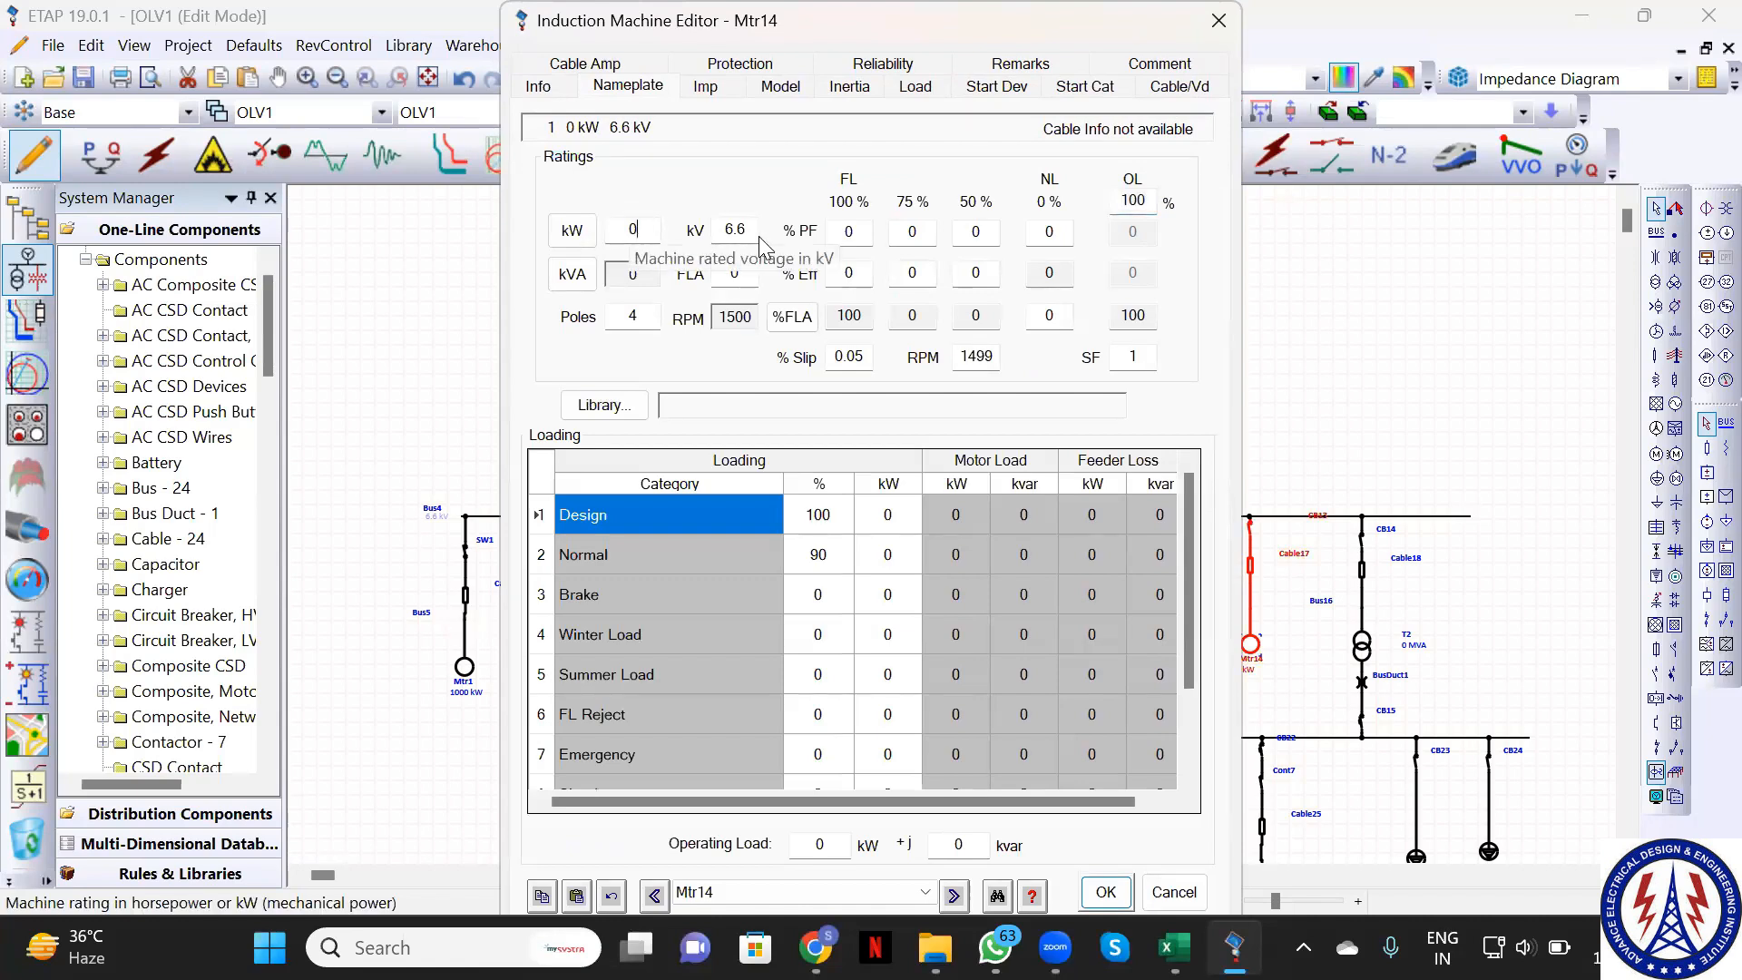
pyautogui.press('BackSpace')
pyautogui.write('2000')
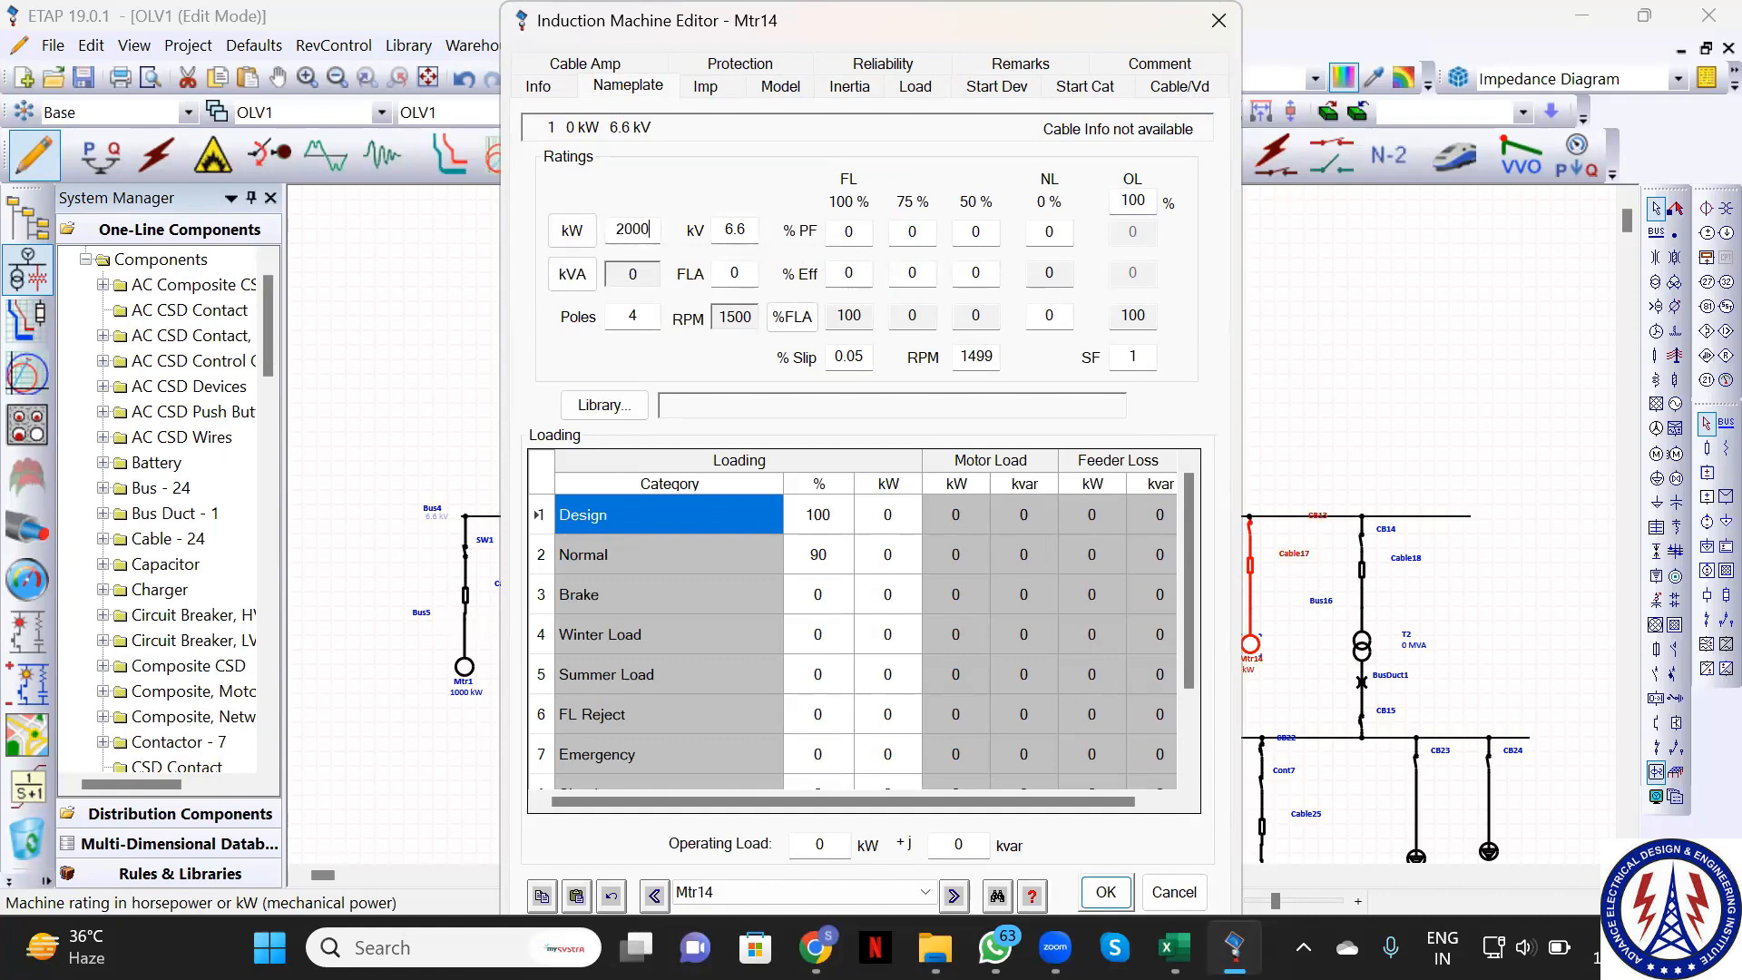
pyautogui.click(1106, 892)
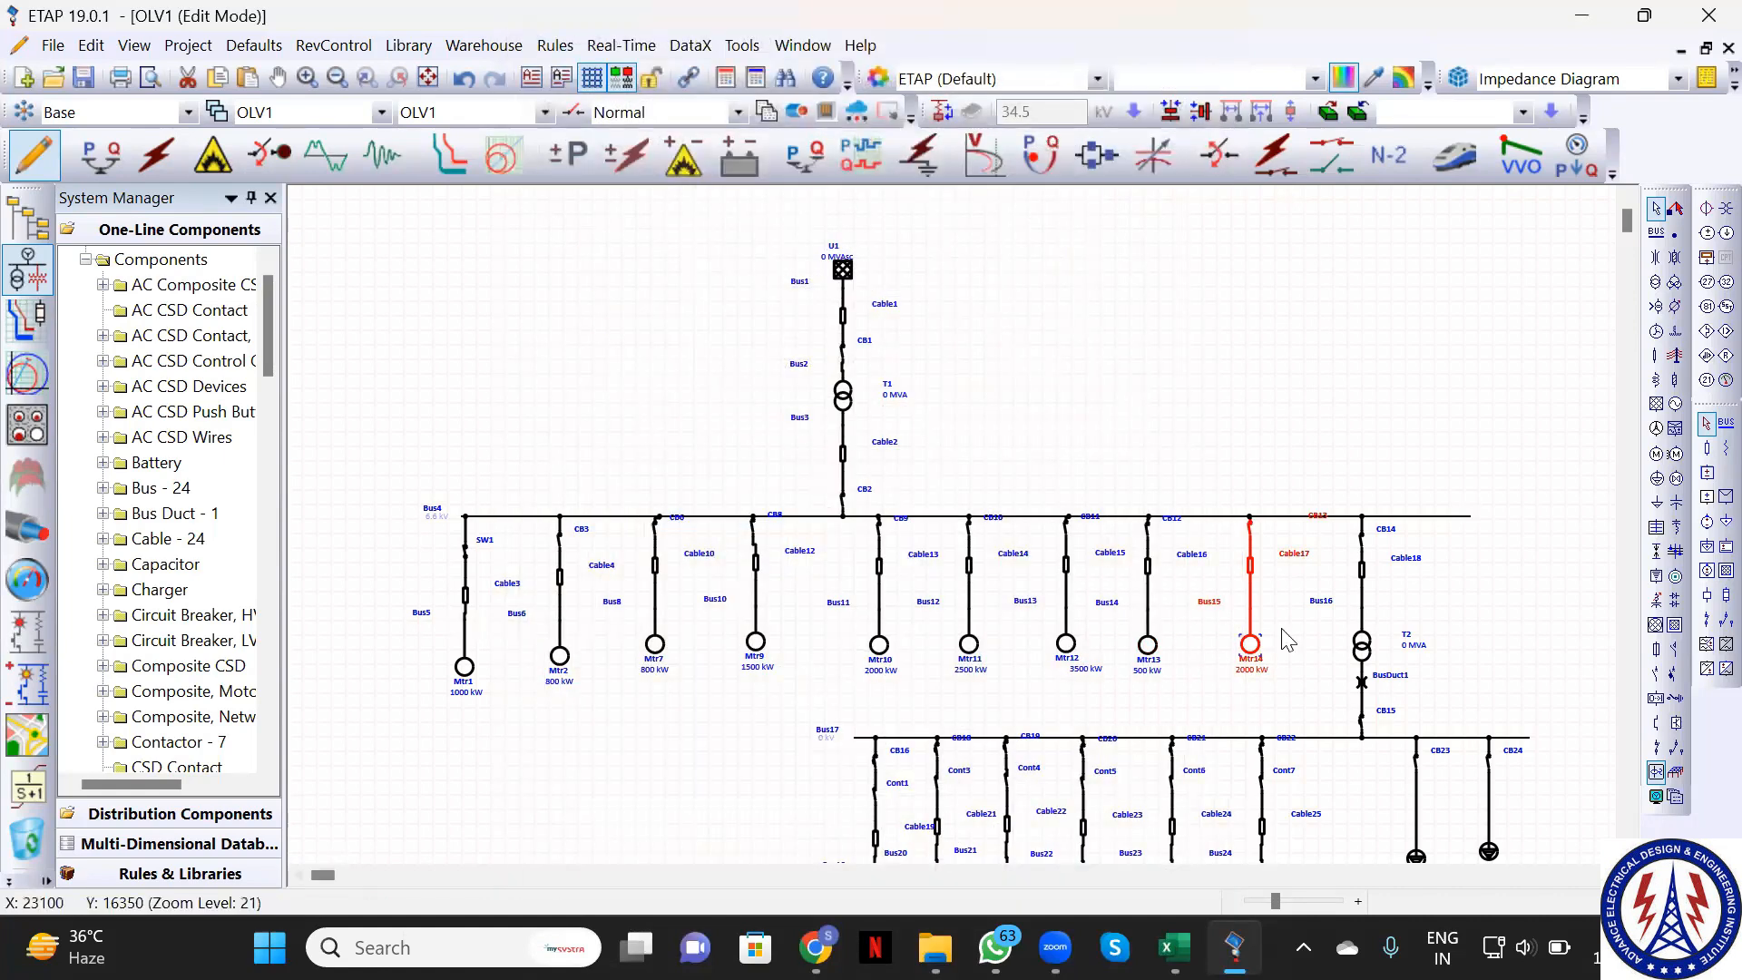
pyautogui.click(1522, 633)
# Enter 0.415 kV as transformer T2's secondary voltage in its Rating tab
pyautogui.click(1365, 653)
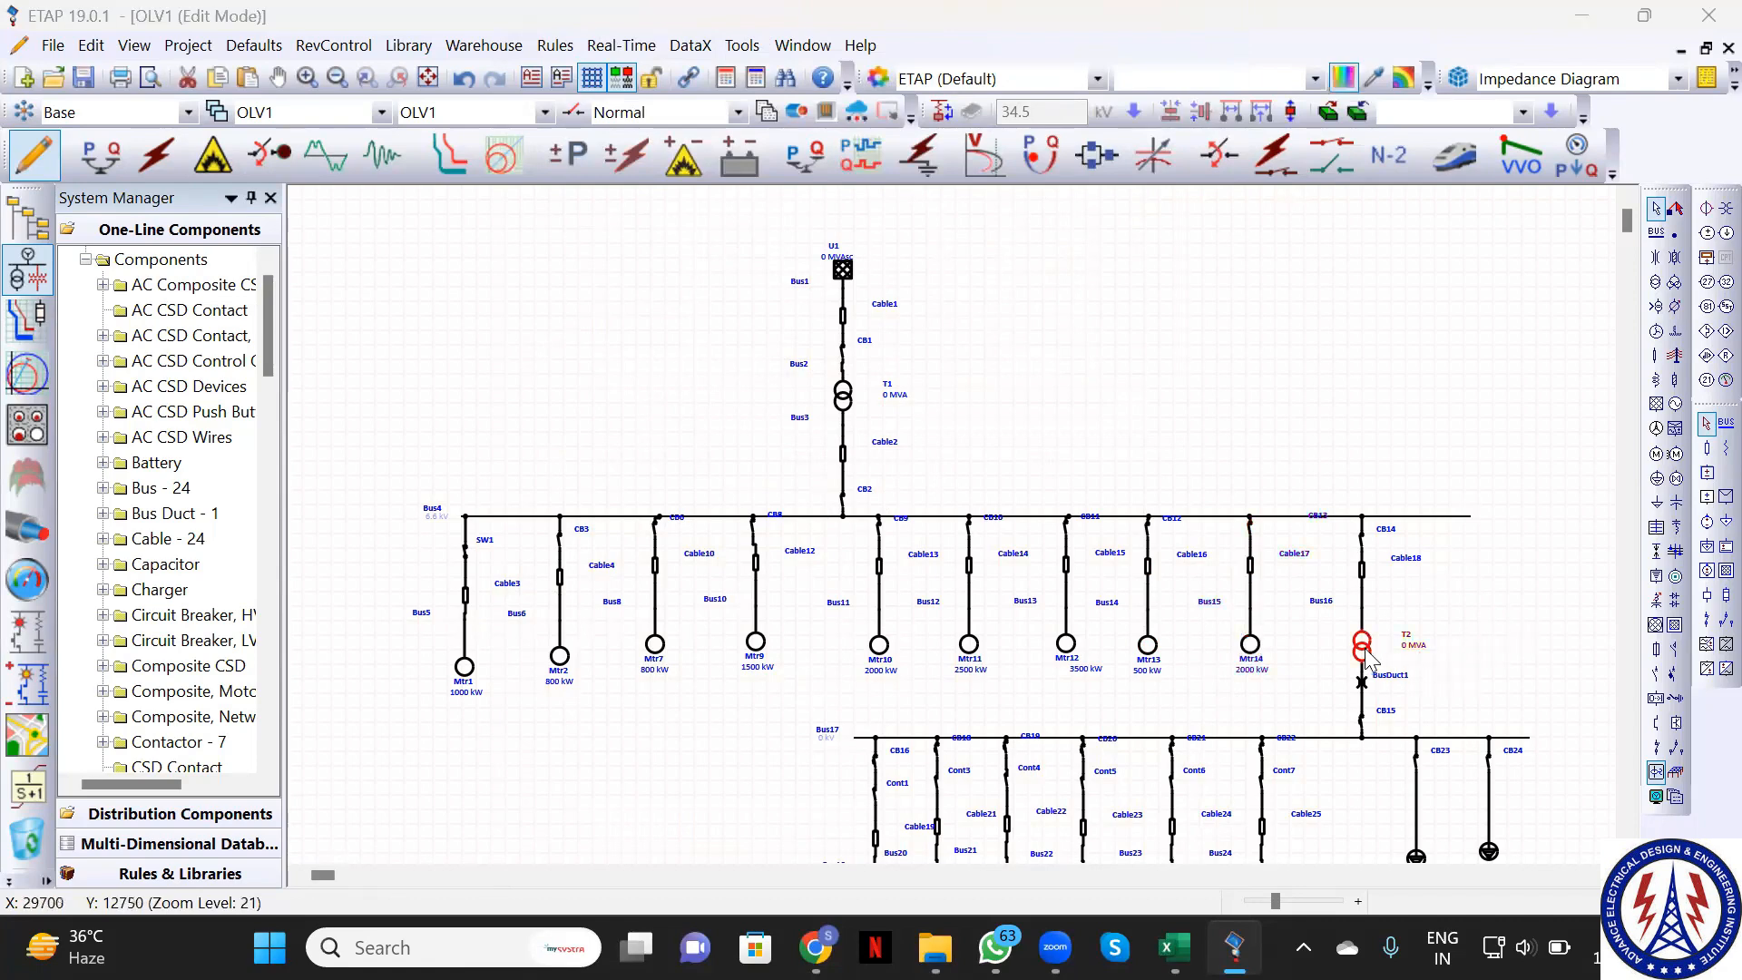
pyautogui.doubleClick(1364, 650)
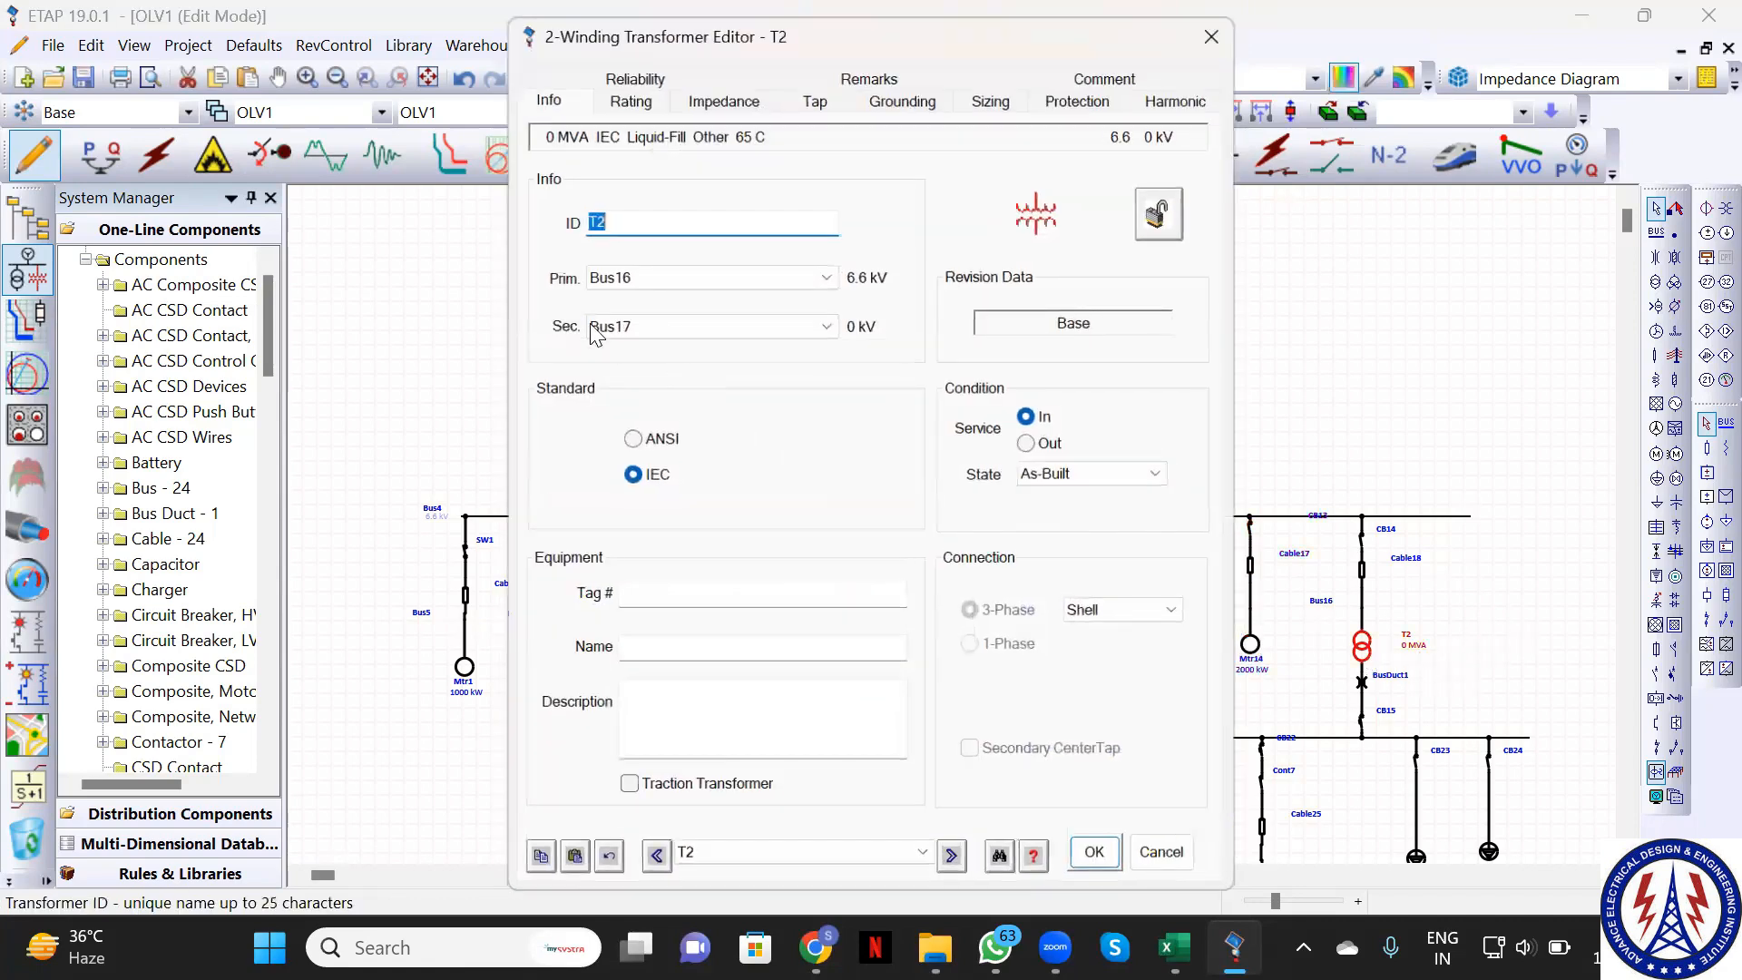
pyautogui.click(627, 95)
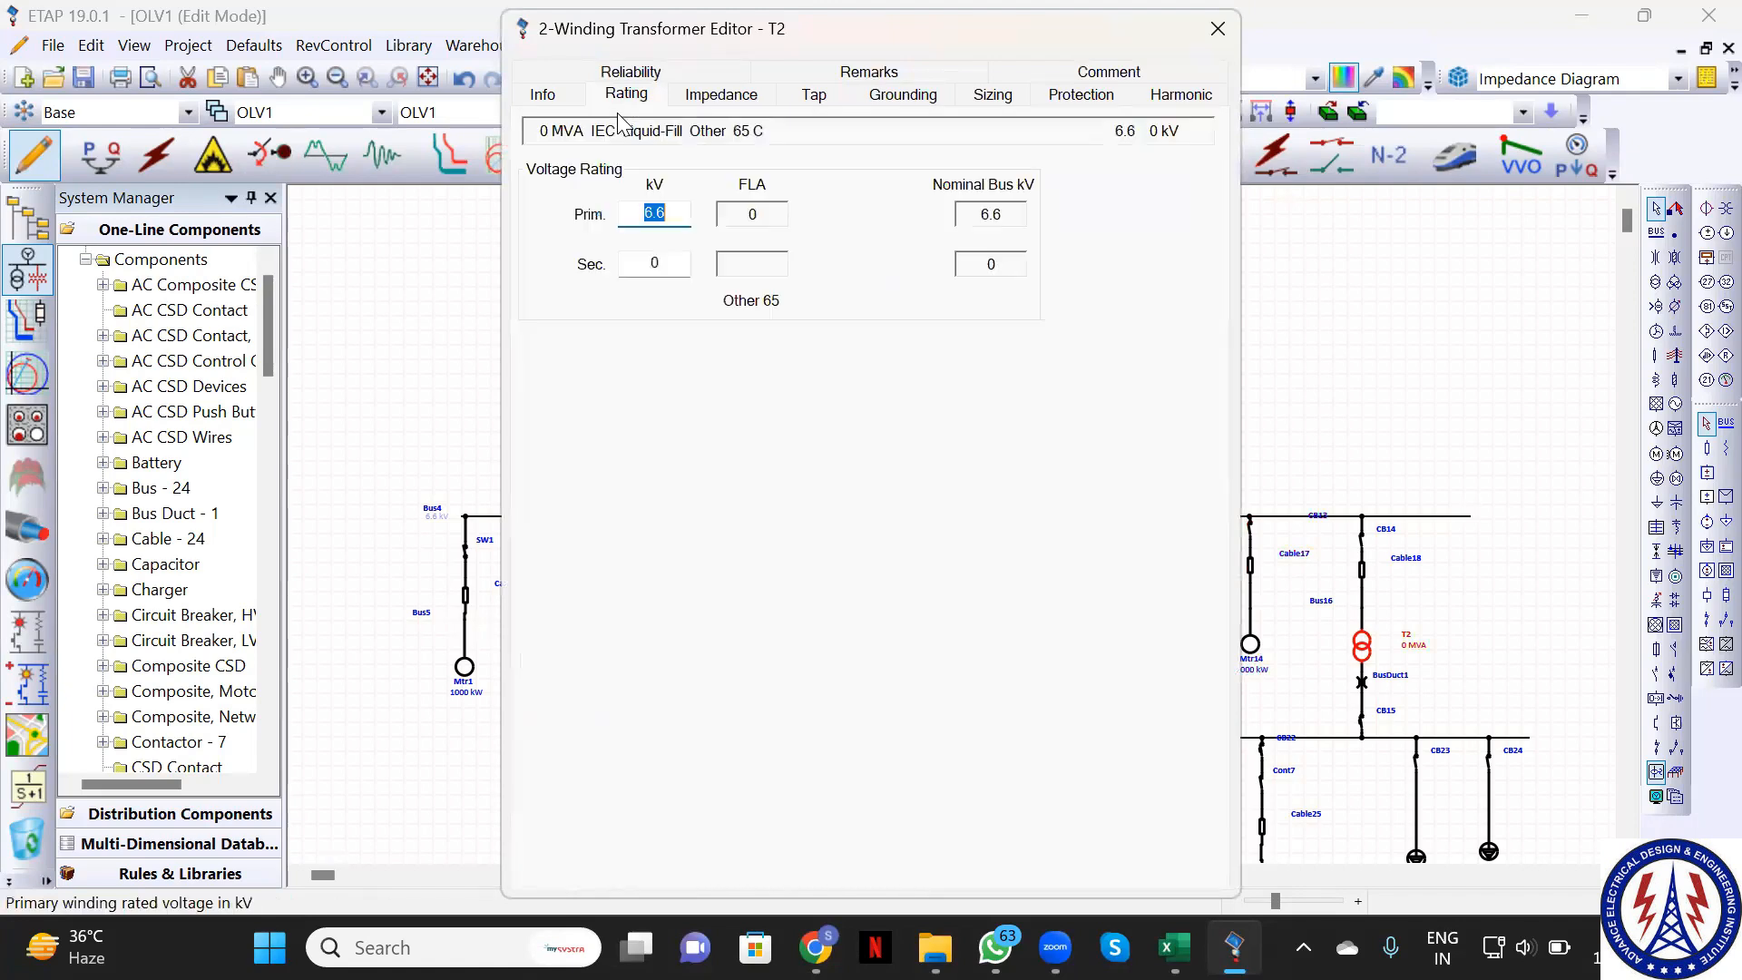
pyautogui.click(674, 277)
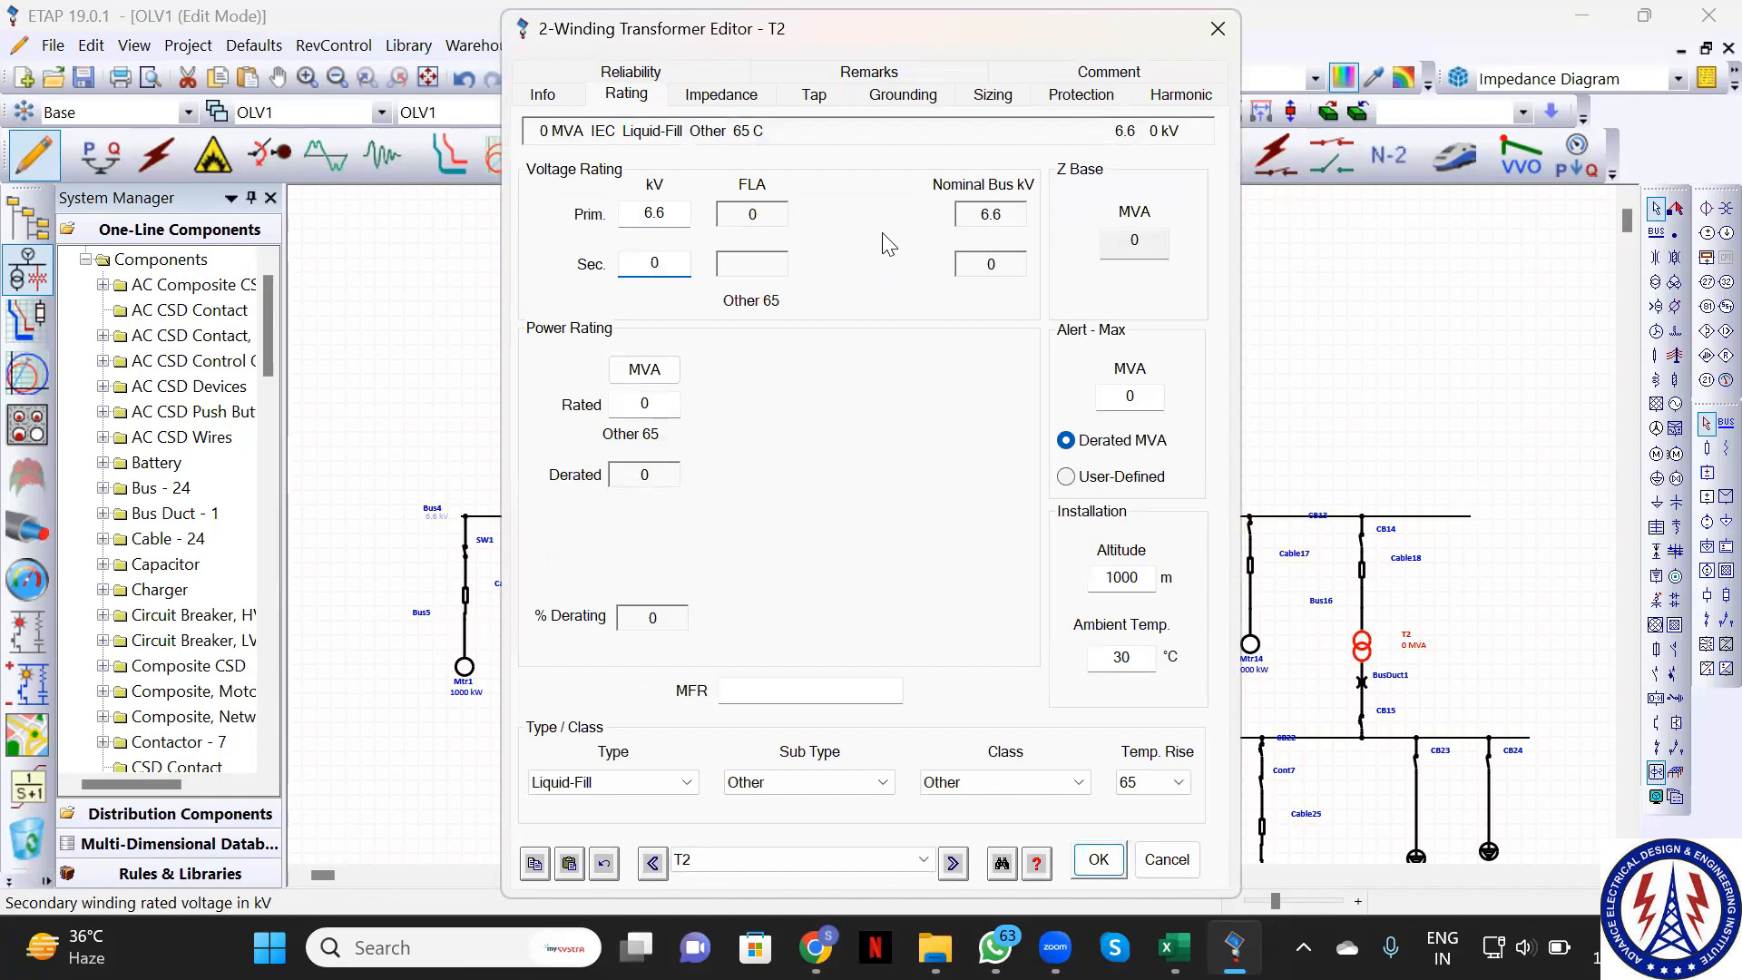
pyautogui.write('0.415')
pyautogui.click(1100, 862)
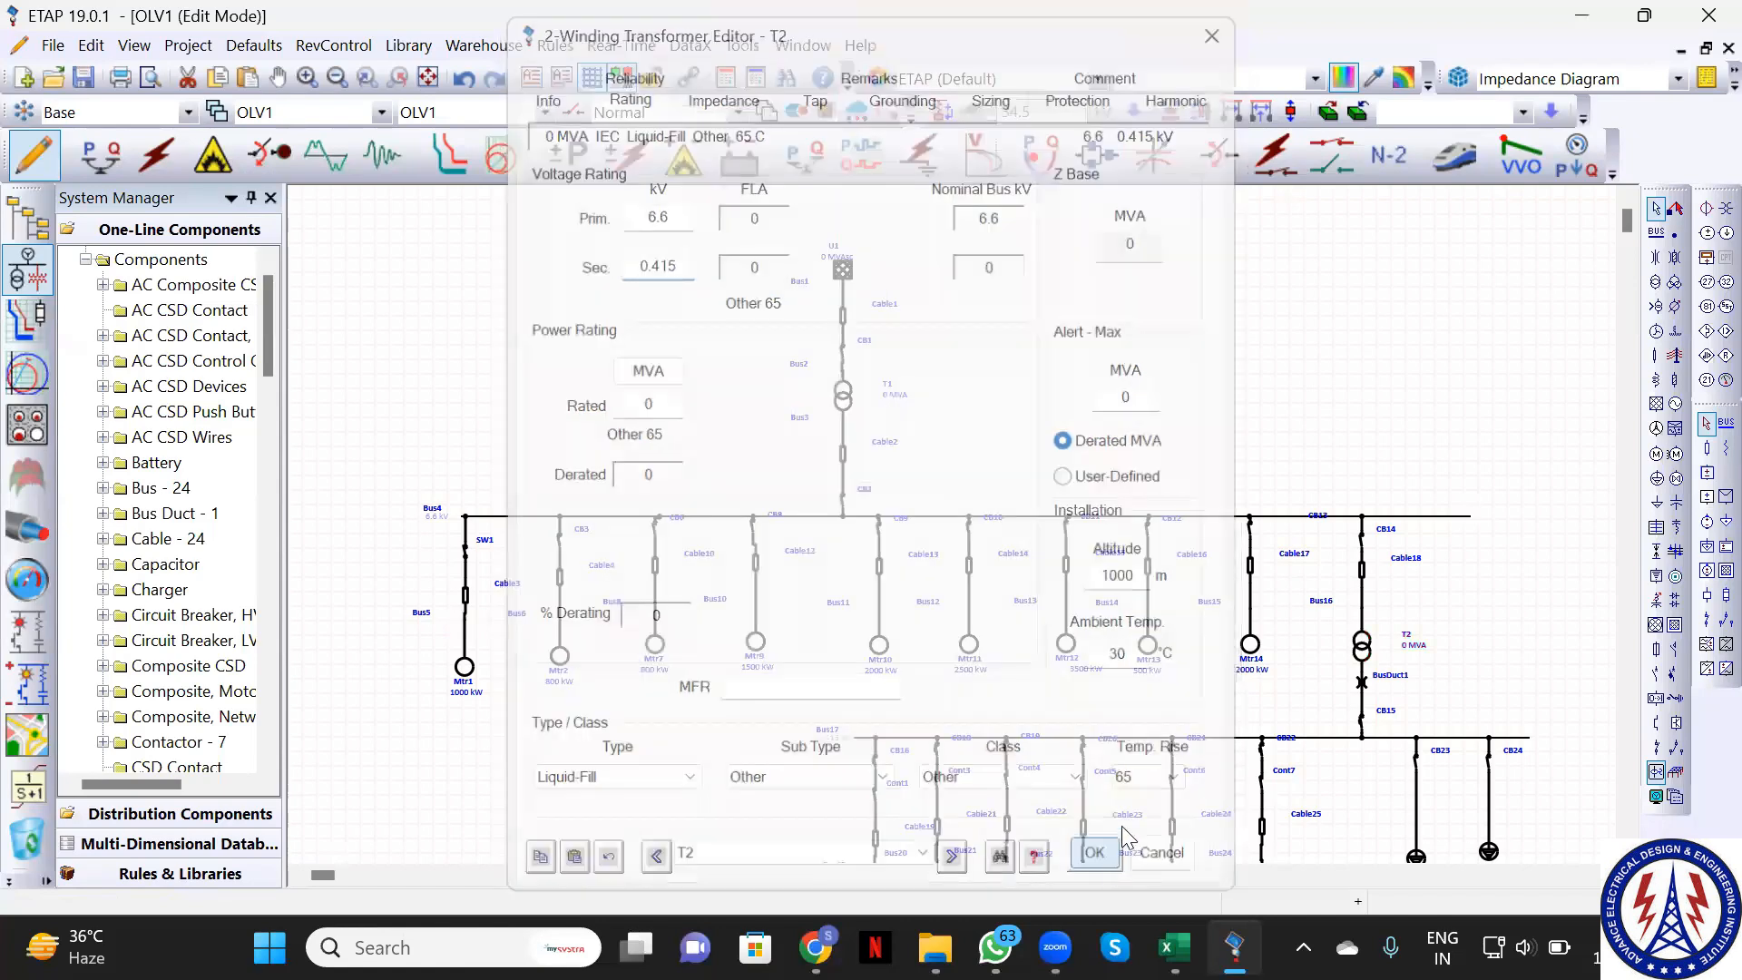
pyautogui.scroll(-3, 1311, 744)
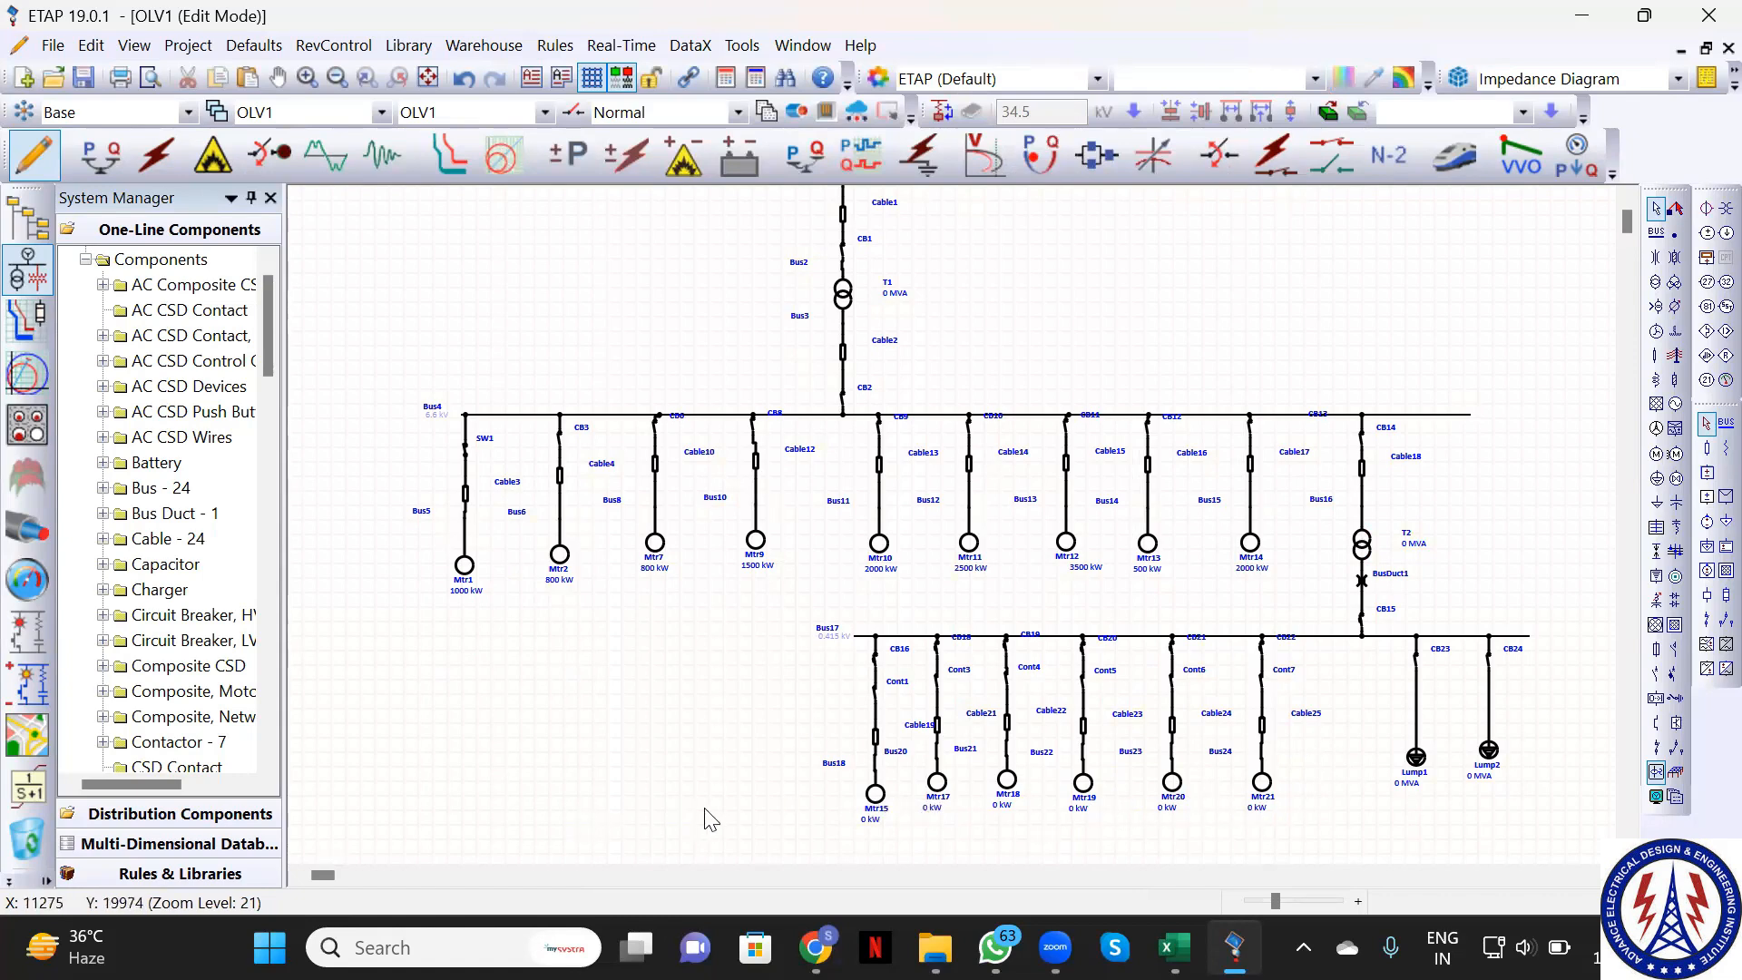
# Rate motor Mtr15 at 160 kW on its nameplate
pyautogui.click(877, 799)
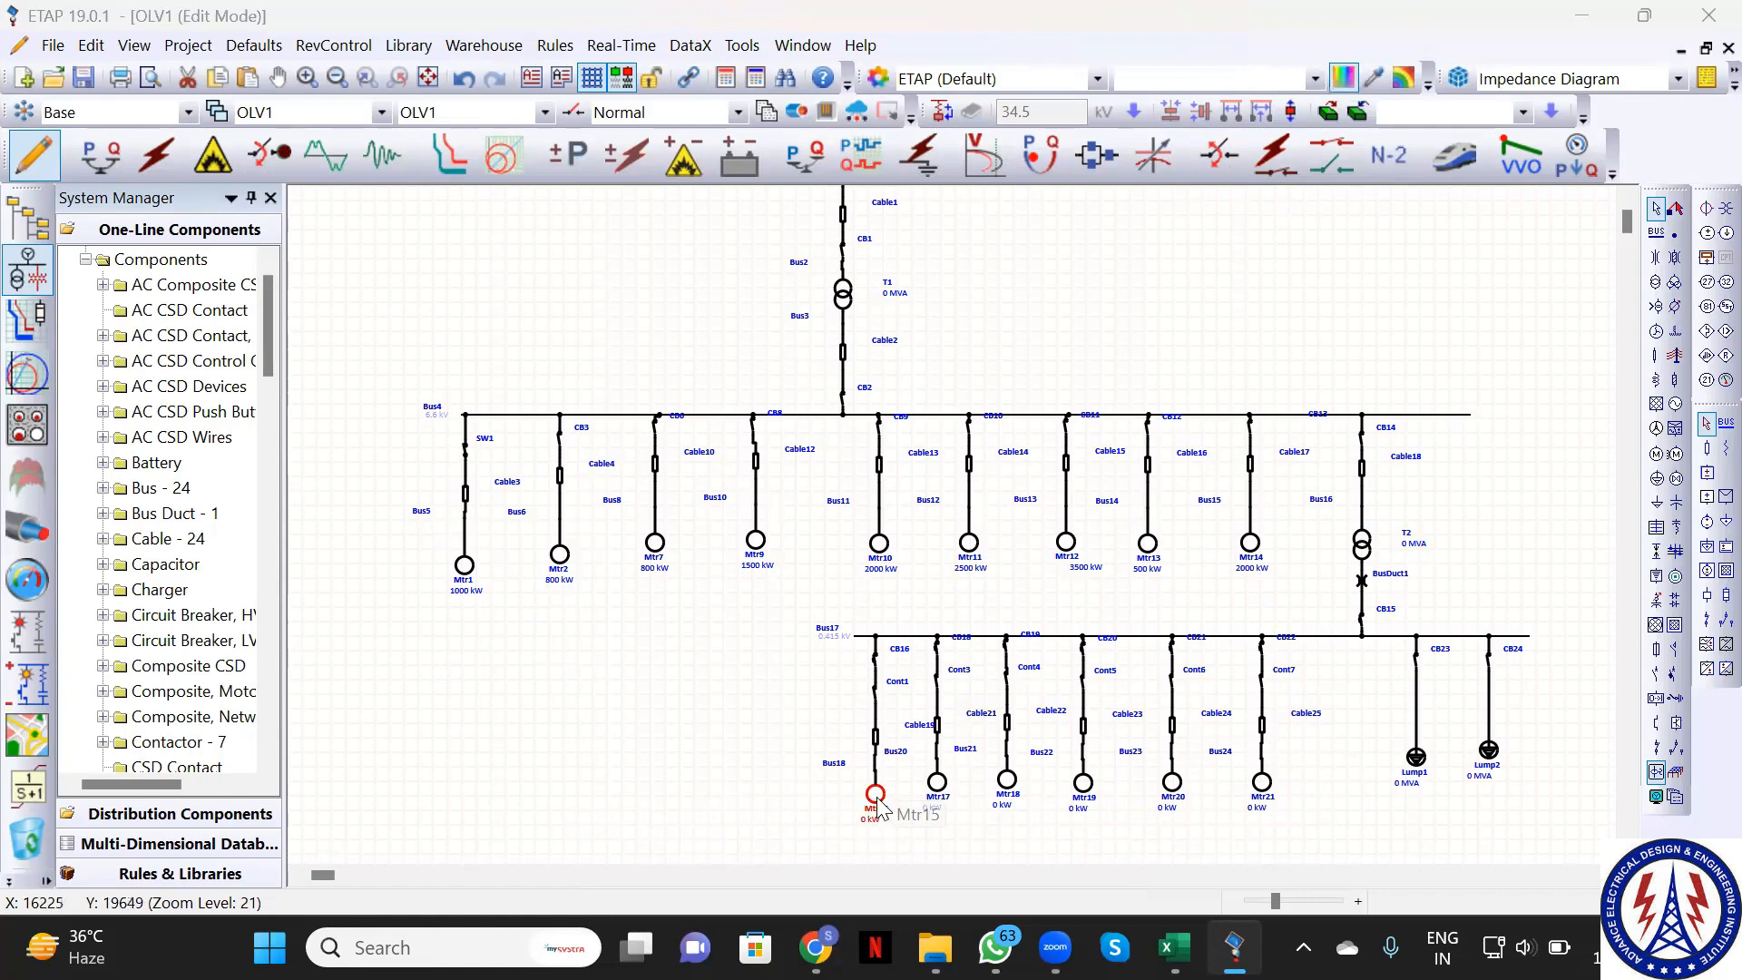
pyautogui.doubleClick(877, 802)
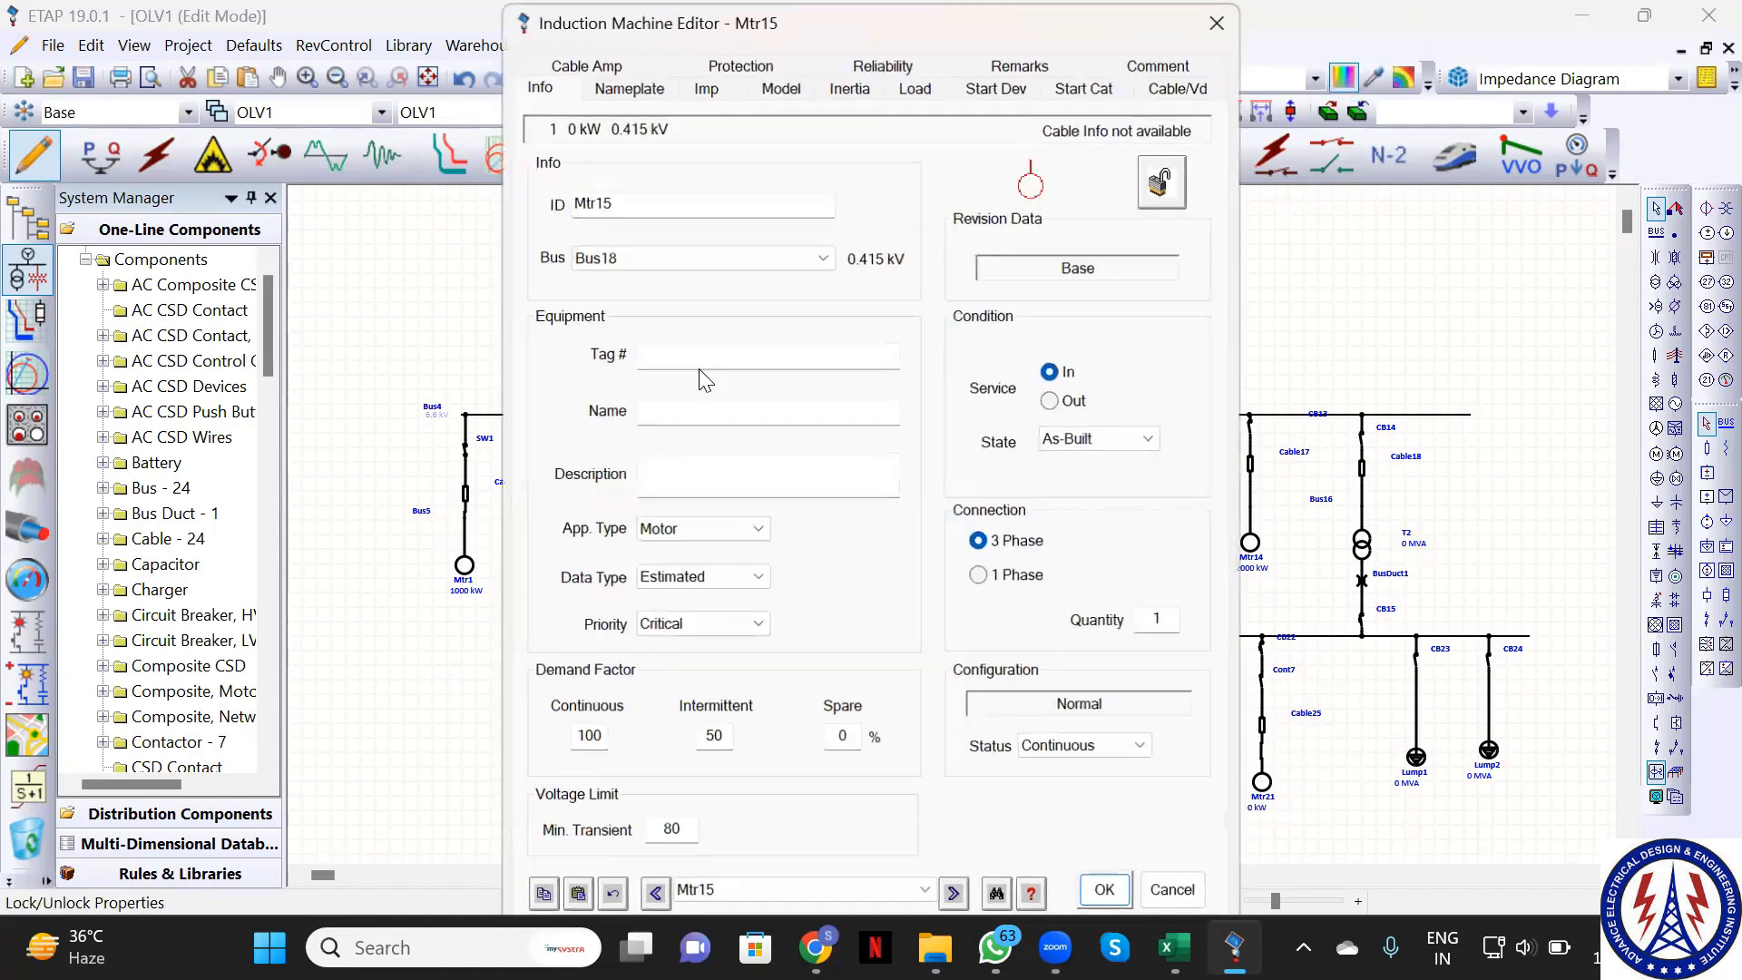
pyautogui.click(597, 111)
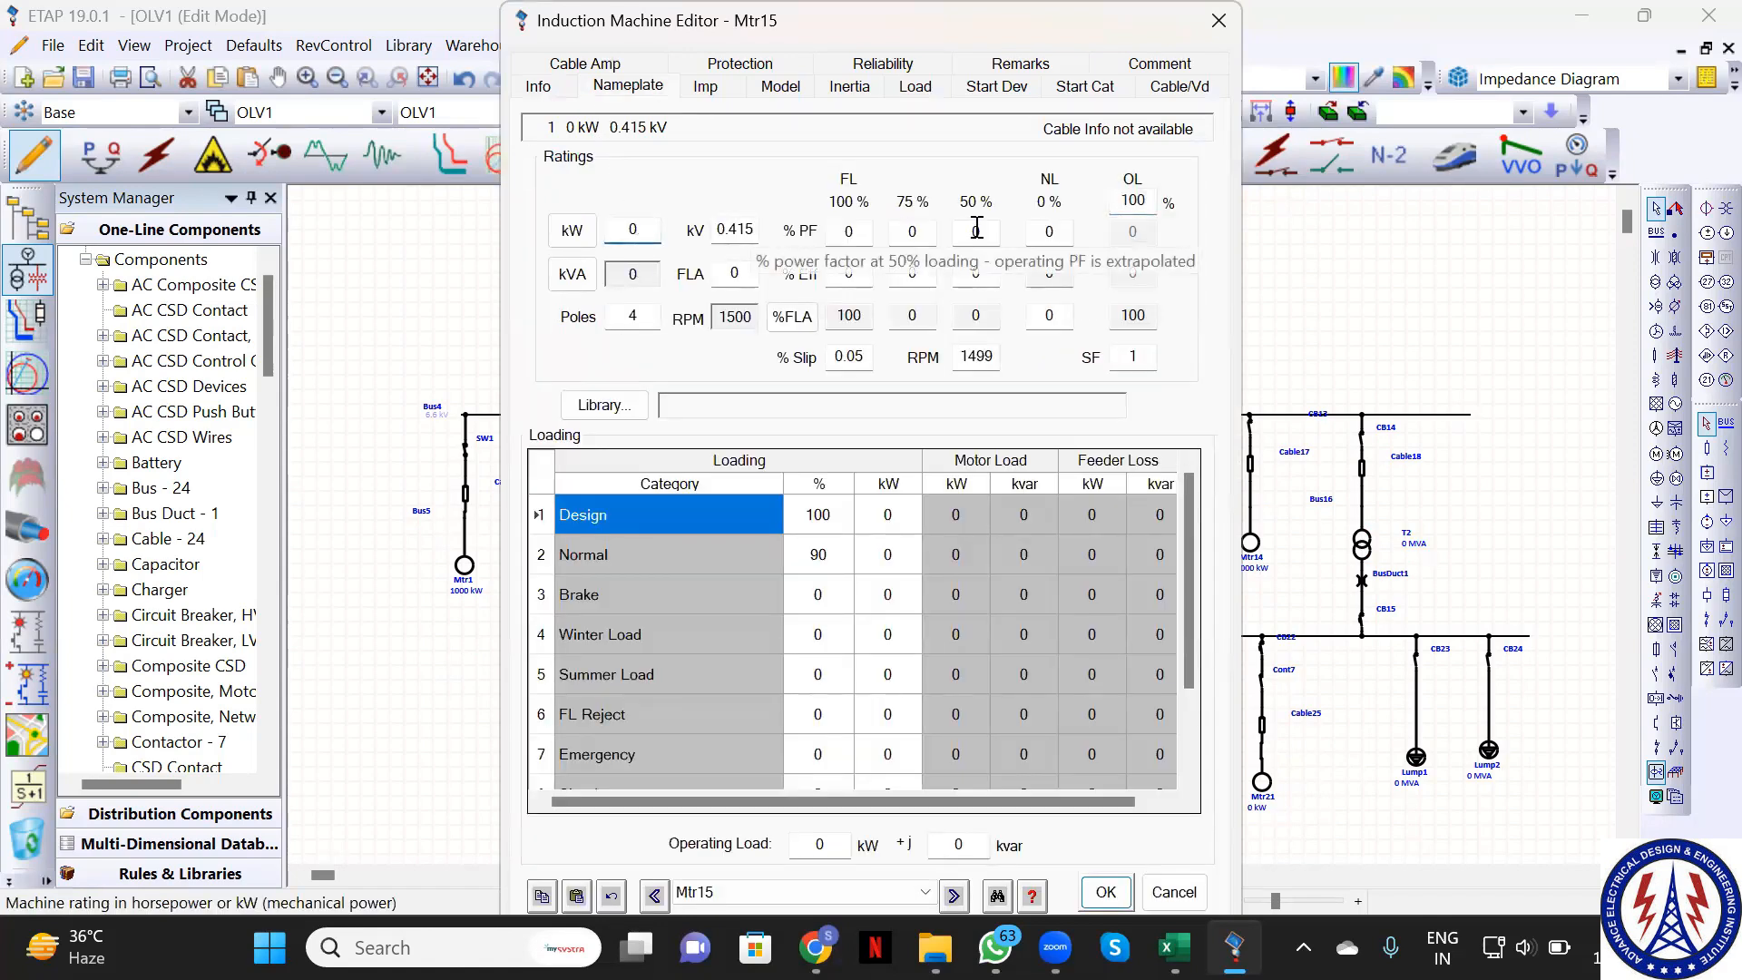
pyautogui.press('BackSpace')
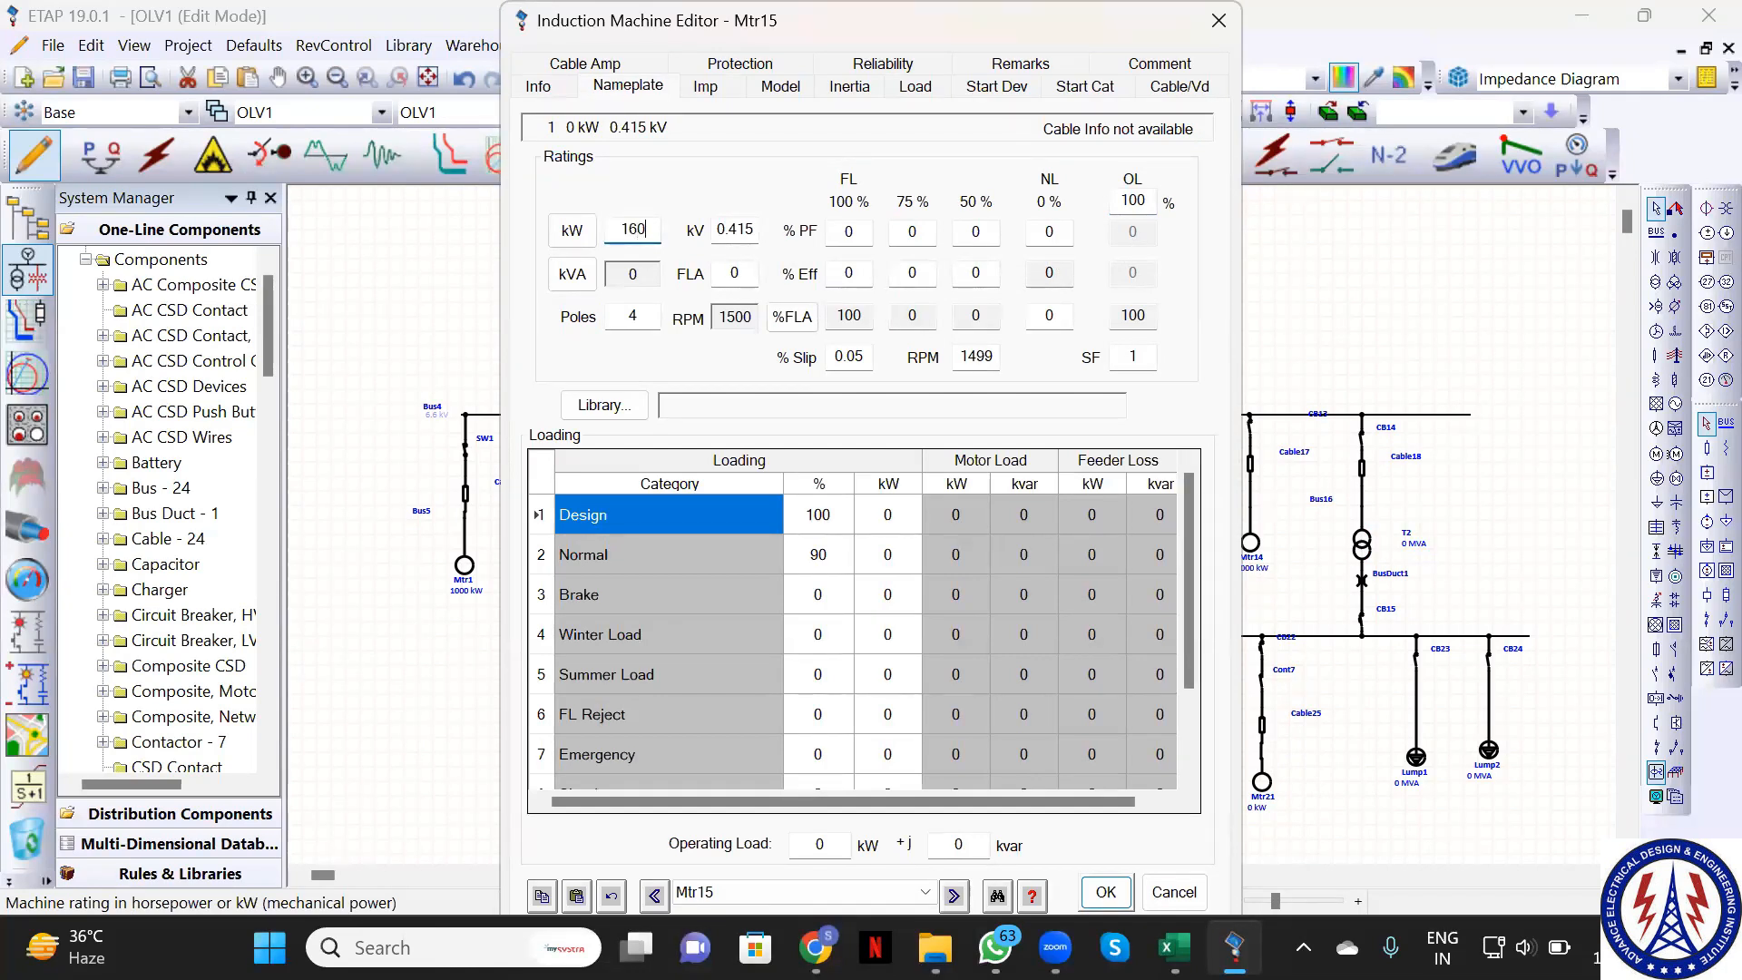
pyautogui.click(1106, 893)
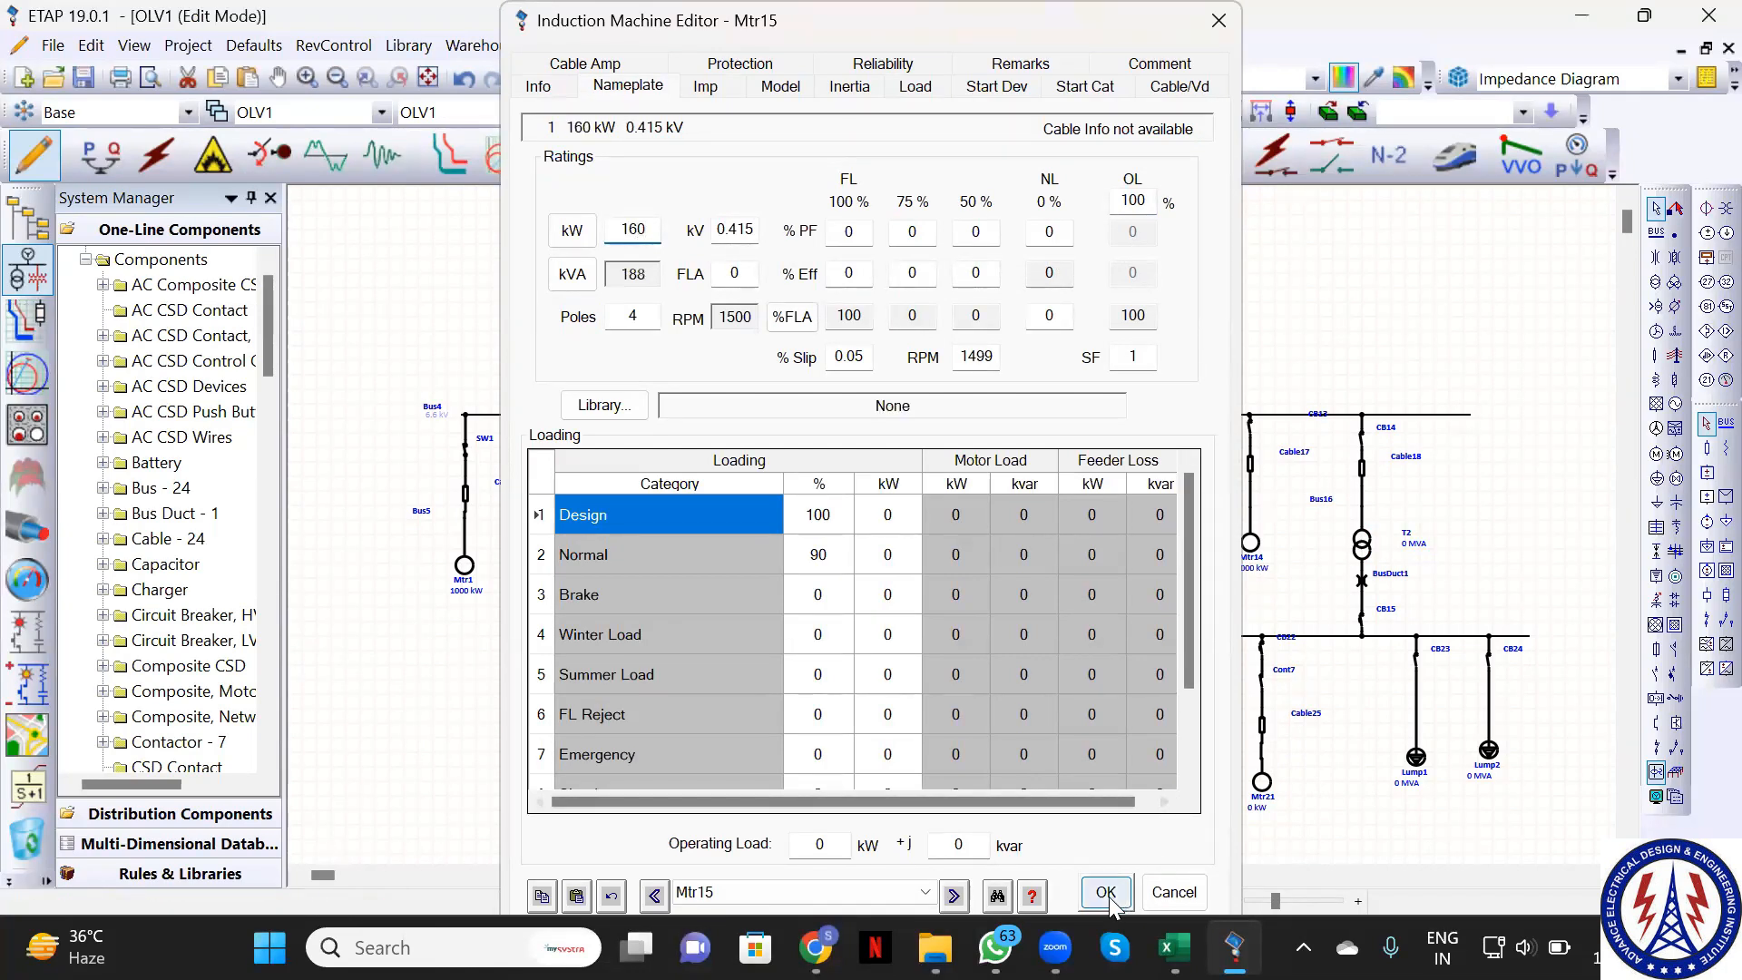
# Enter 110 kW as motor Mtr17's nameplate rating
pyautogui.click(939, 786)
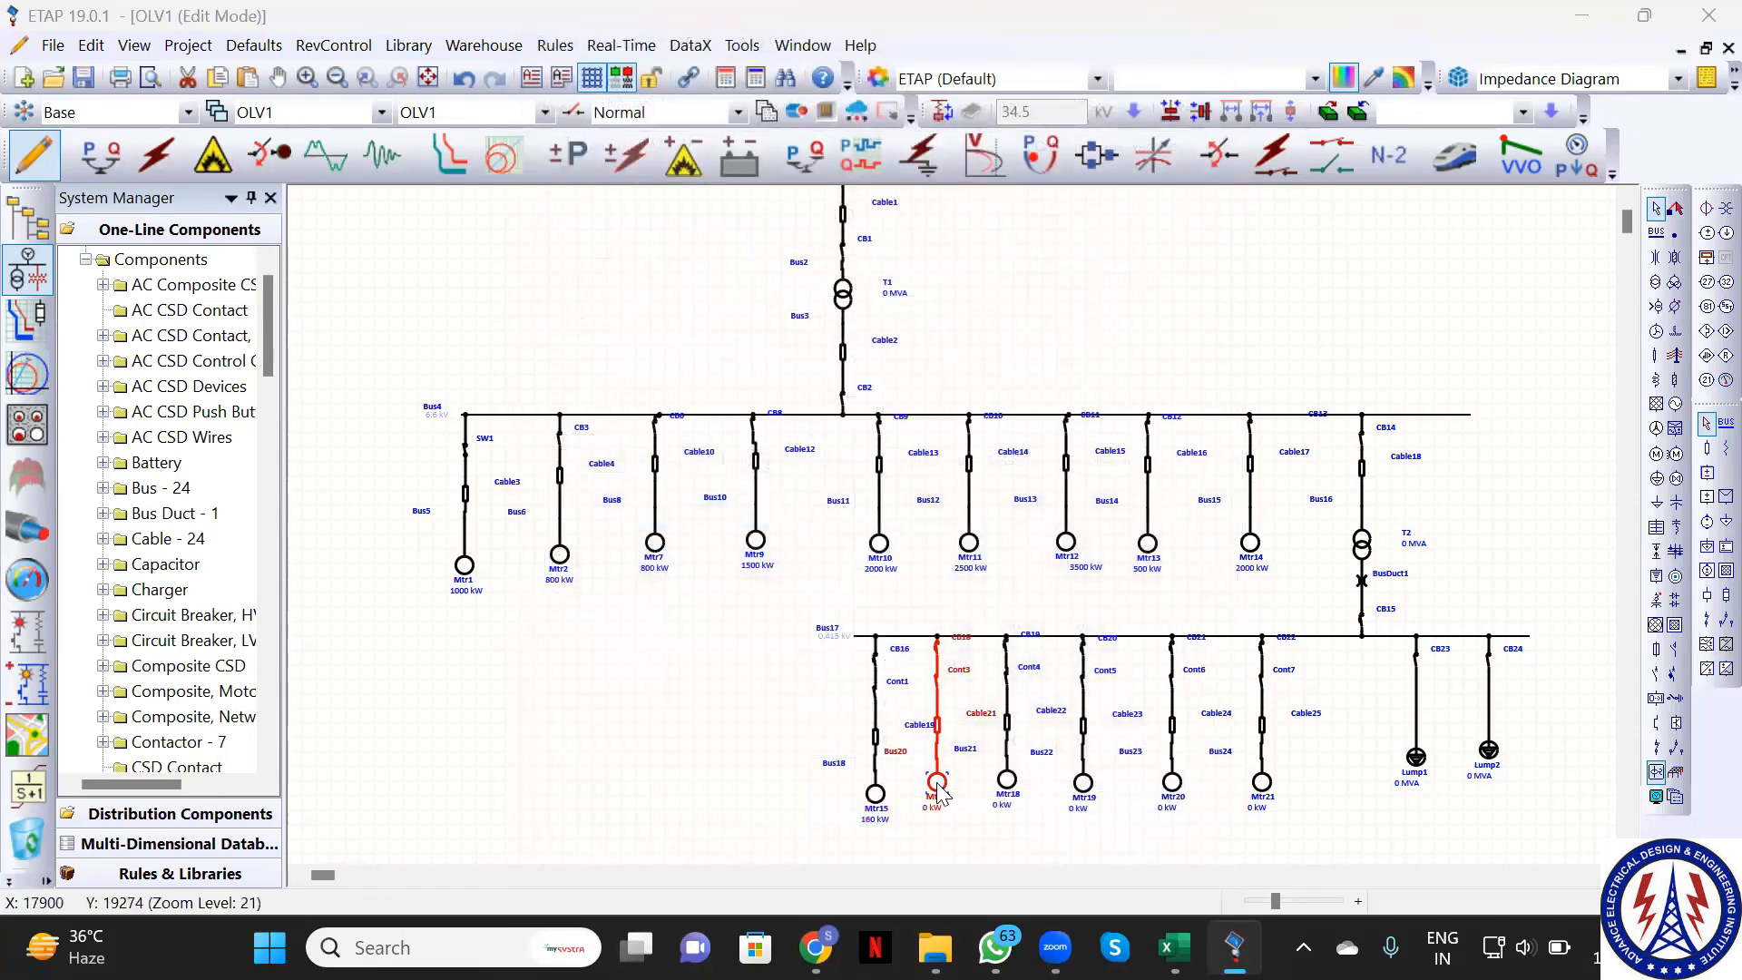
pyautogui.doubleClick(938, 785)
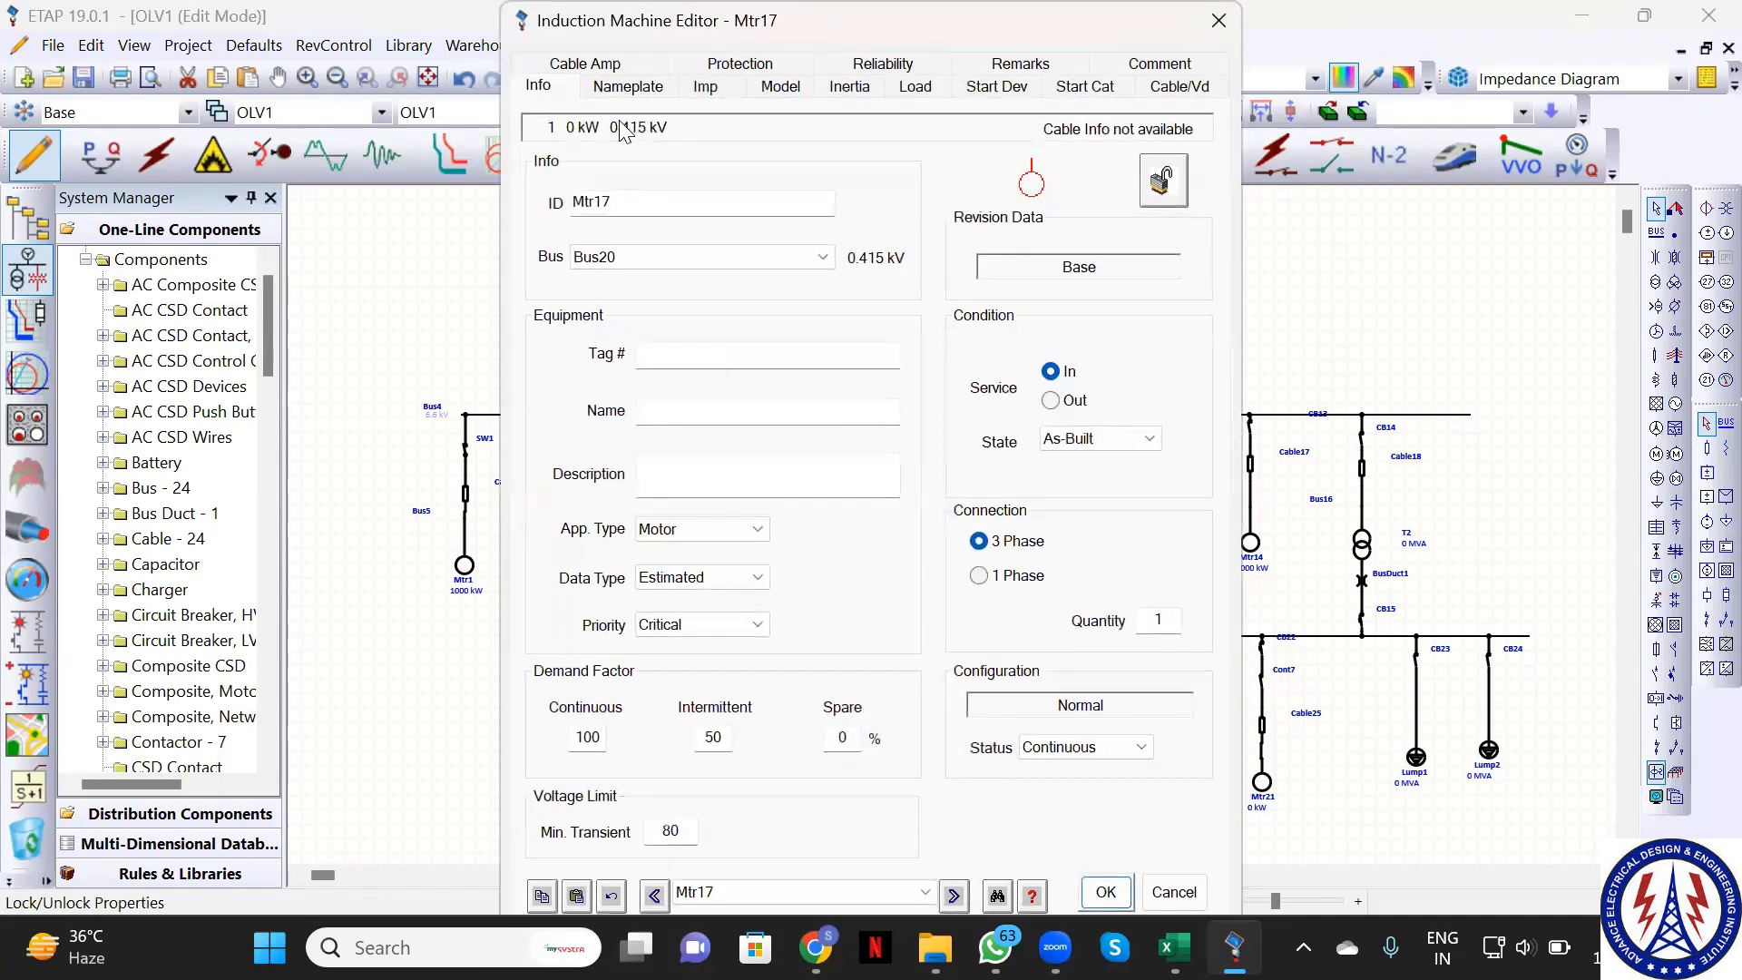
pyautogui.moveTo(634, 233); pyautogui.dragTo(719, 238)
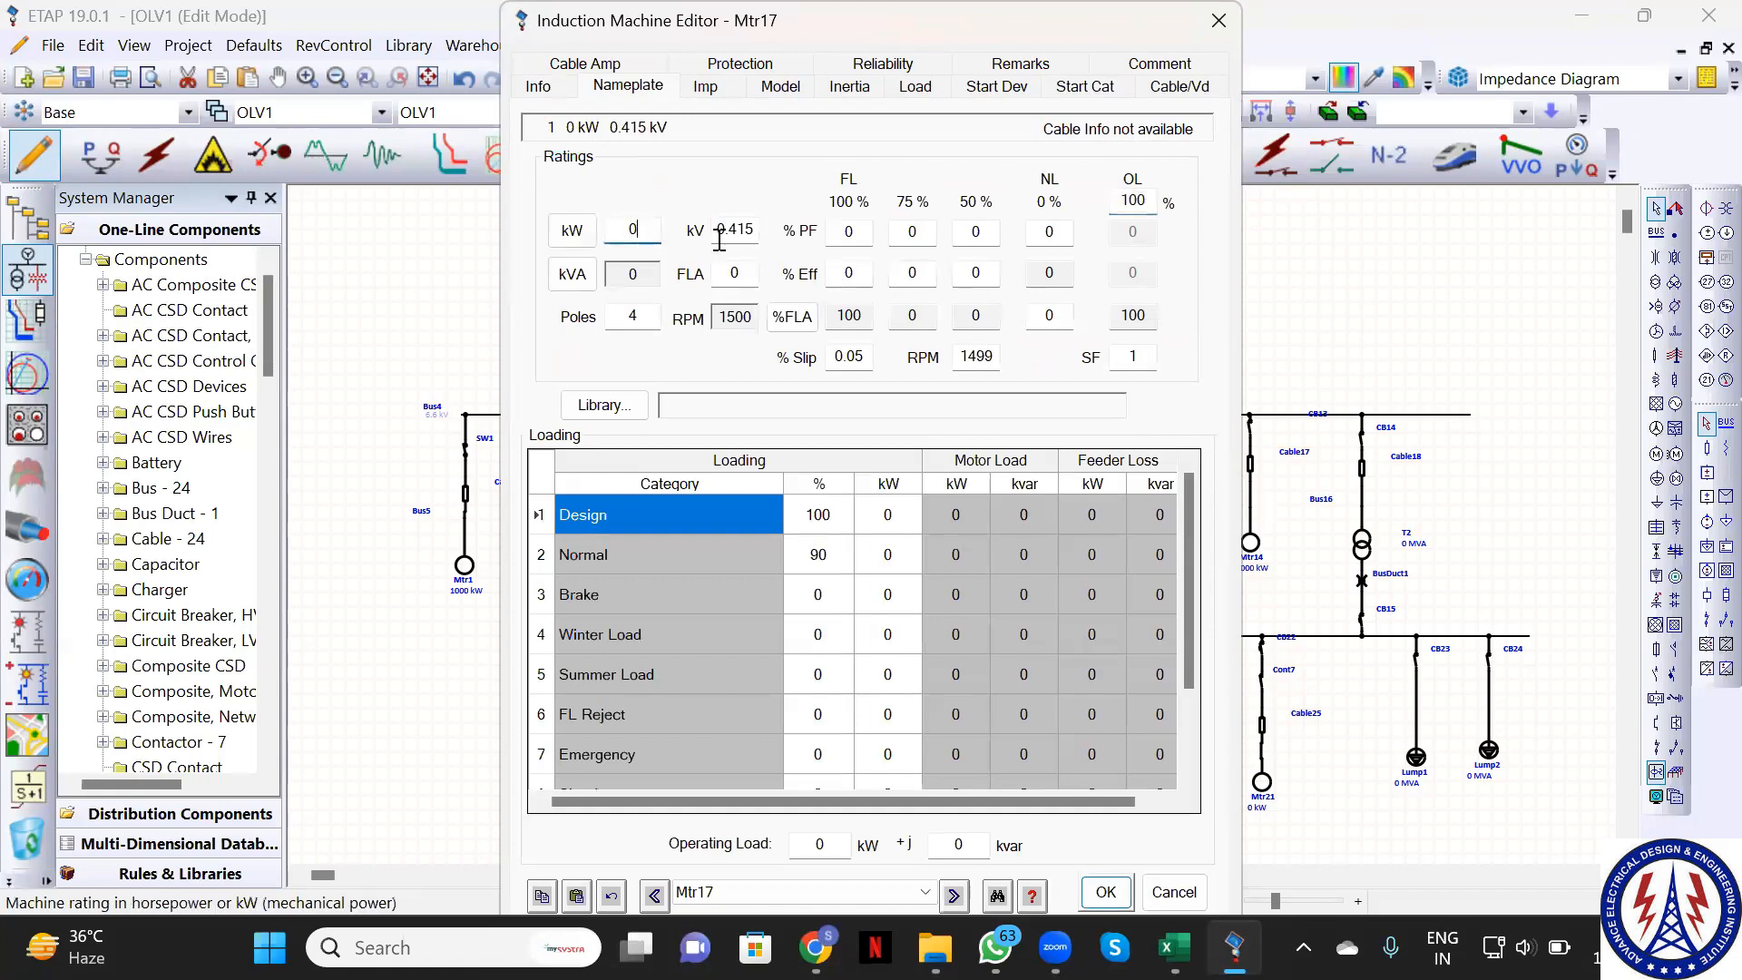
pyautogui.press('BackSpace')
pyautogui.write('110')
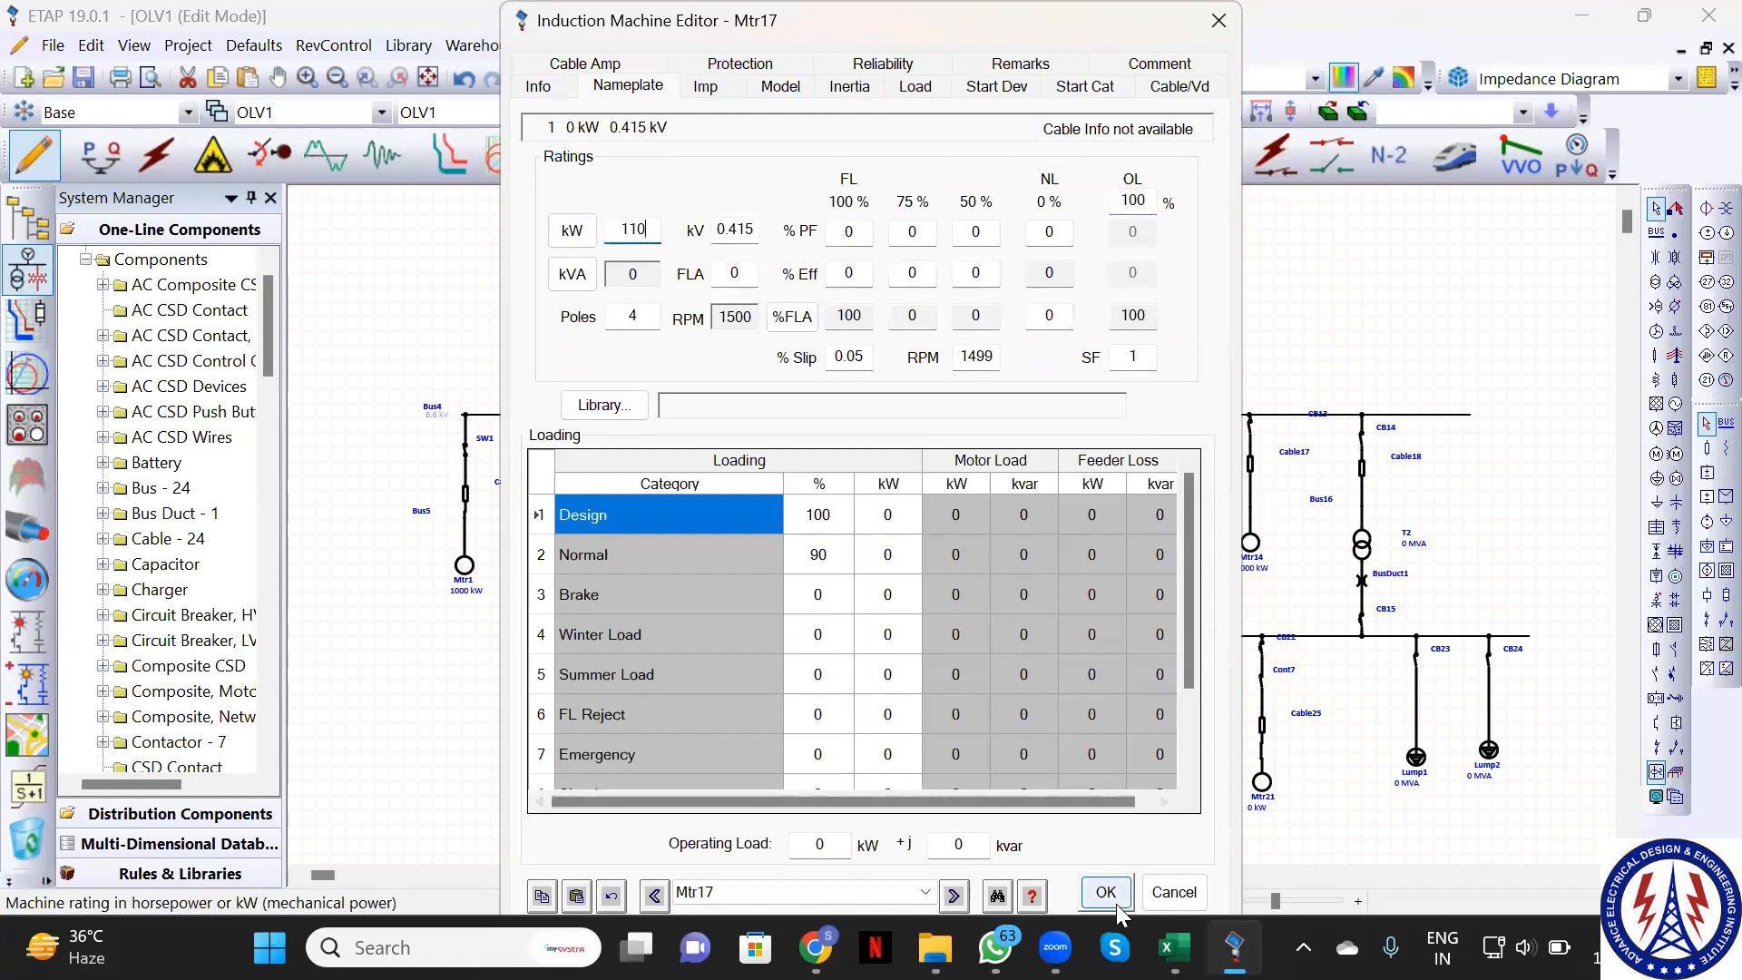
pyautogui.press('Tab')
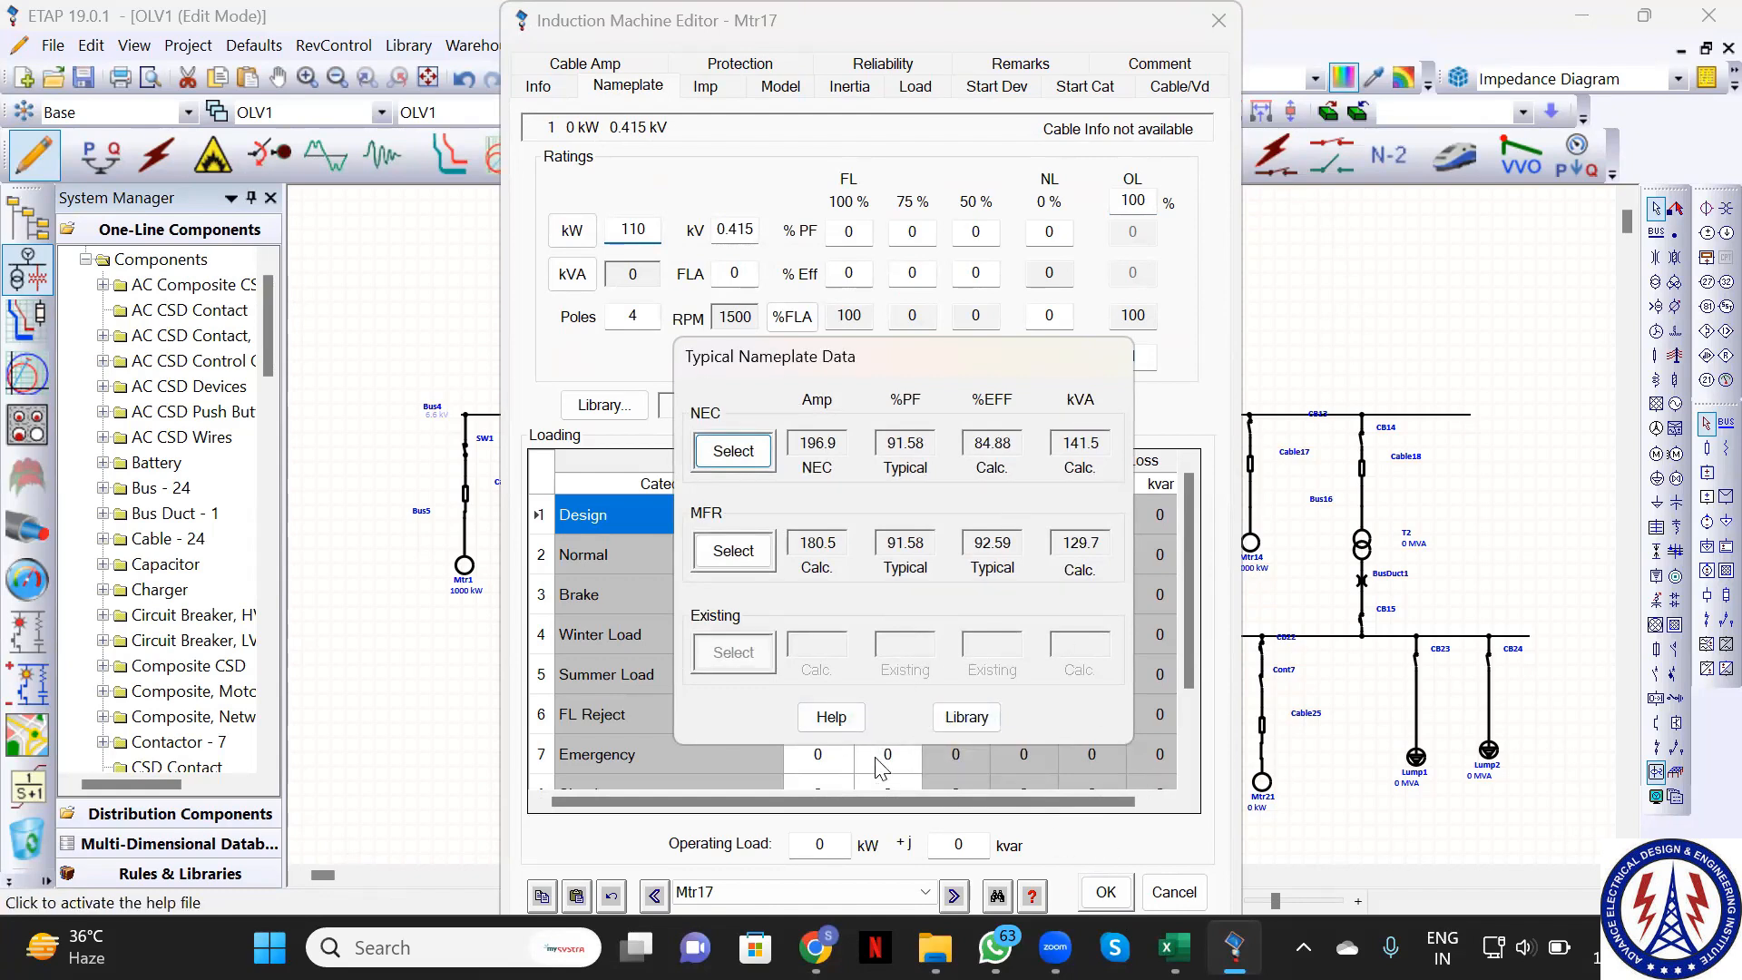
# Consult help on typical nameplate data and view the motor nameplate library without choosing
pyautogui.press('F1')
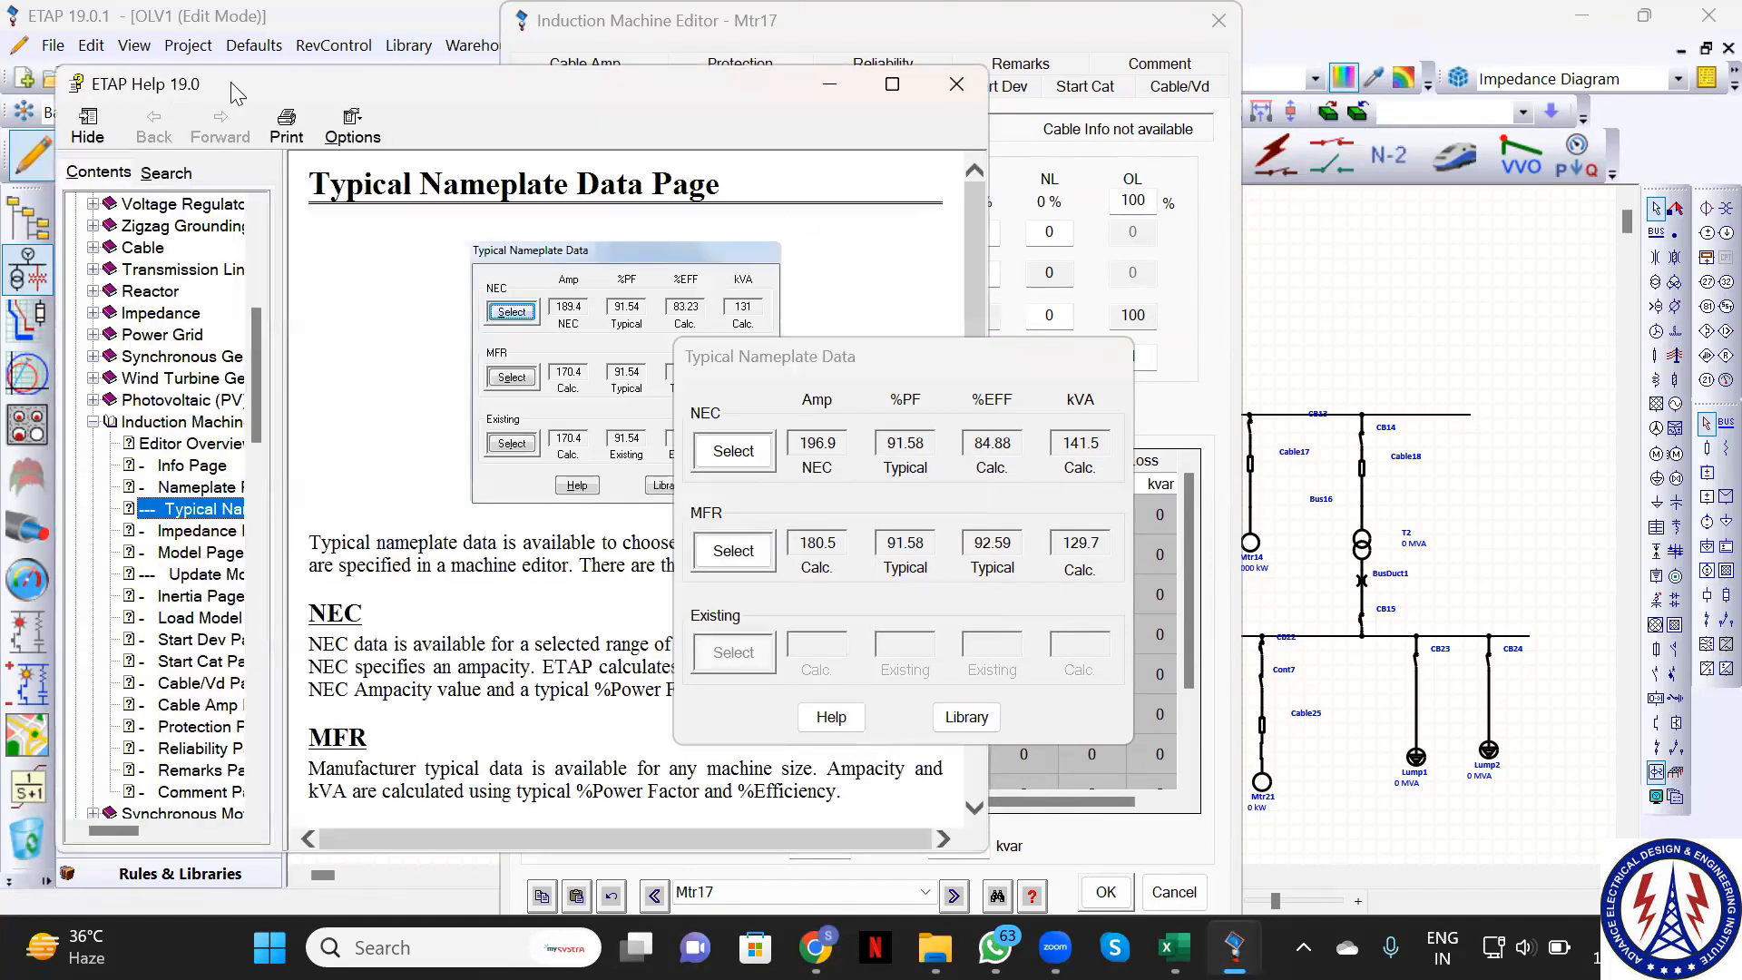
pyautogui.moveTo(230, 82); pyautogui.dragTo(218, 248)
pyautogui.click(940, 248)
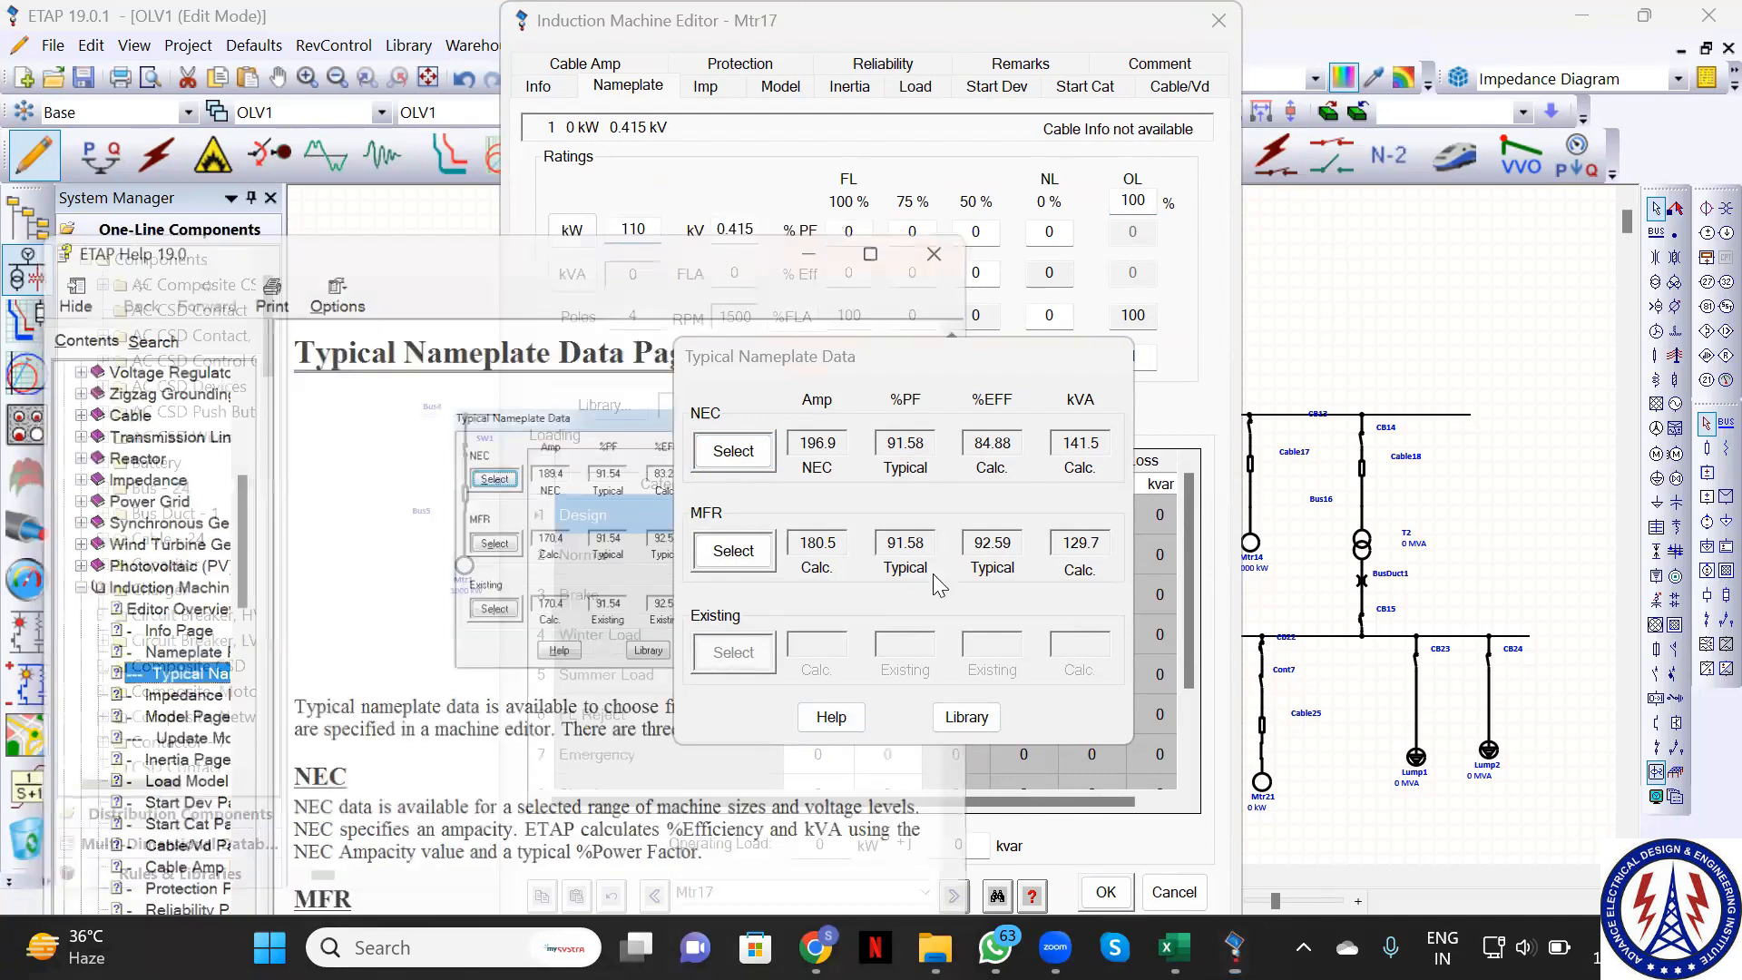
pyautogui.click(968, 717)
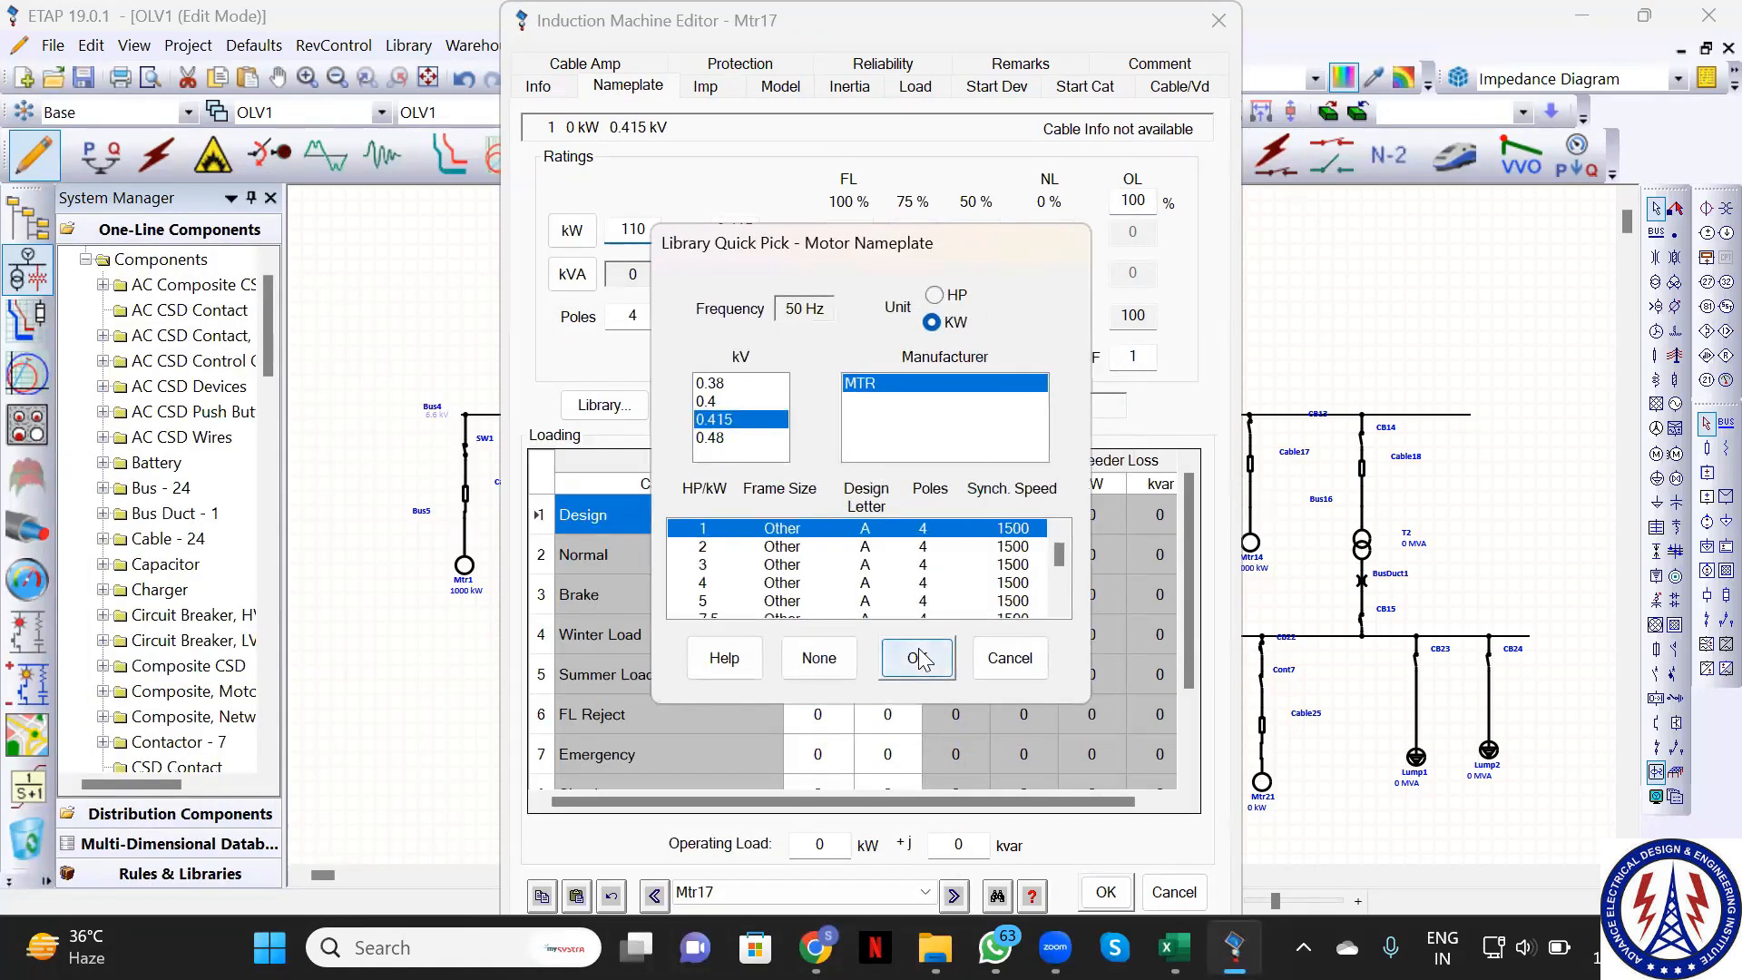
pyautogui.click(1033, 670)
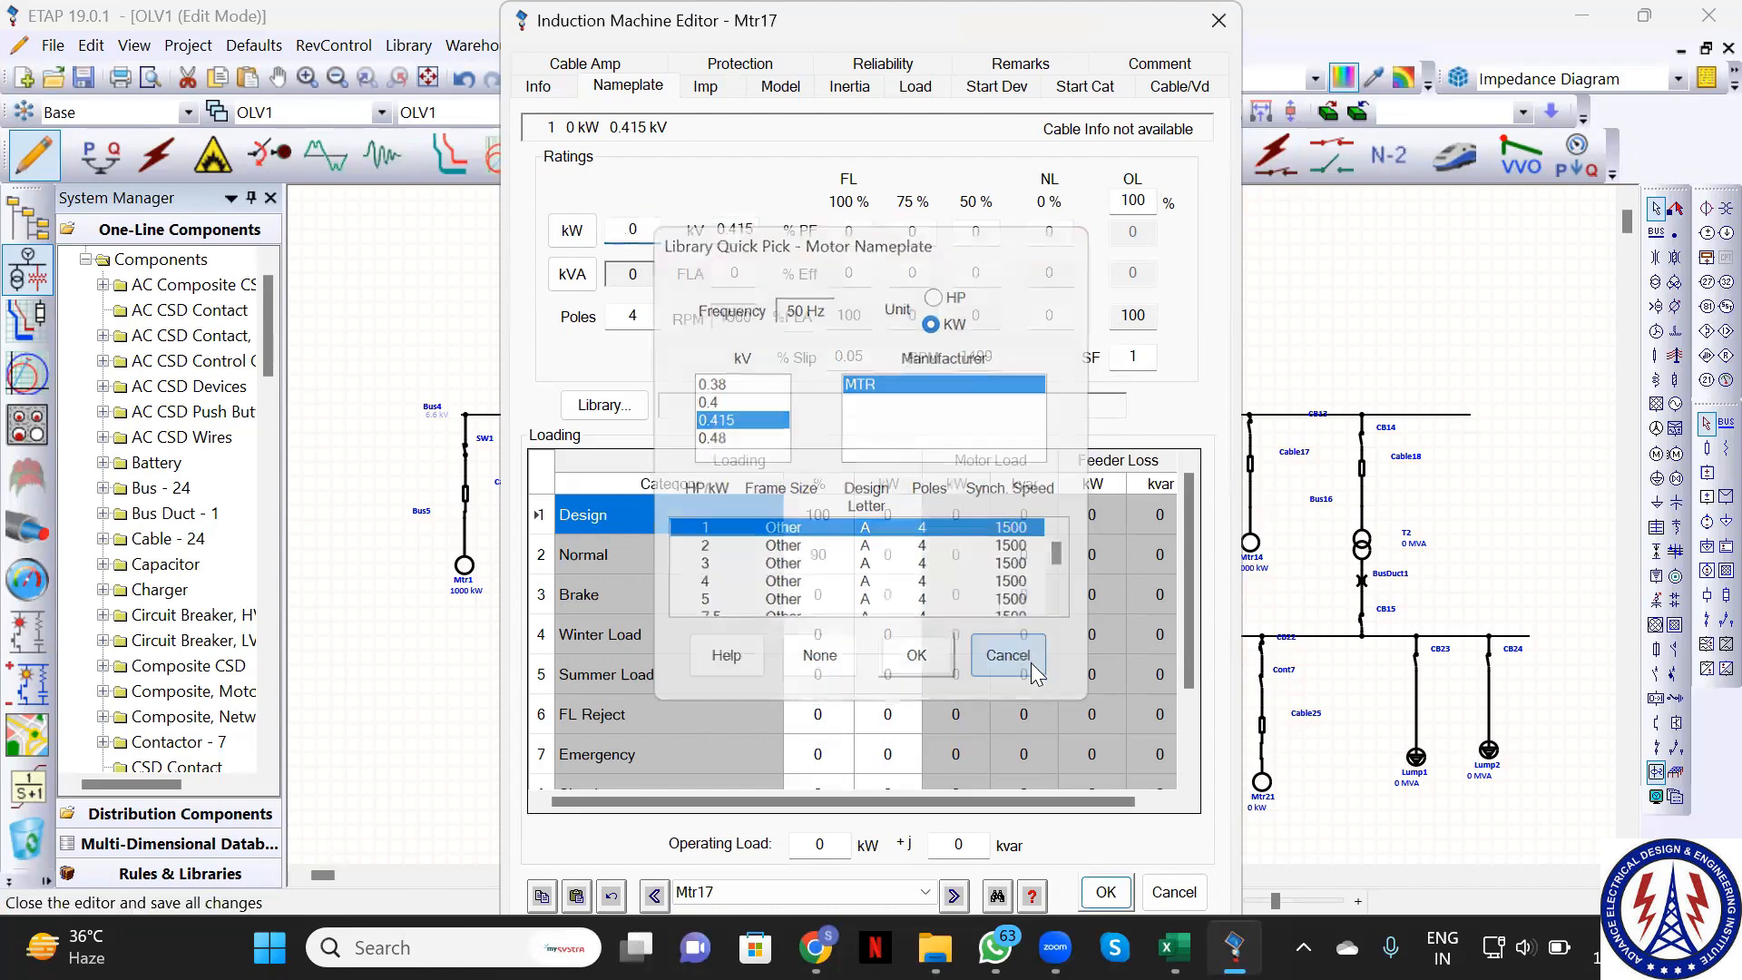
# Confirm Mtr17 at 110 kW with NEC typical nameplate values (141.5 kVA, 196.9 A FLA)
pyautogui.click(633, 231)
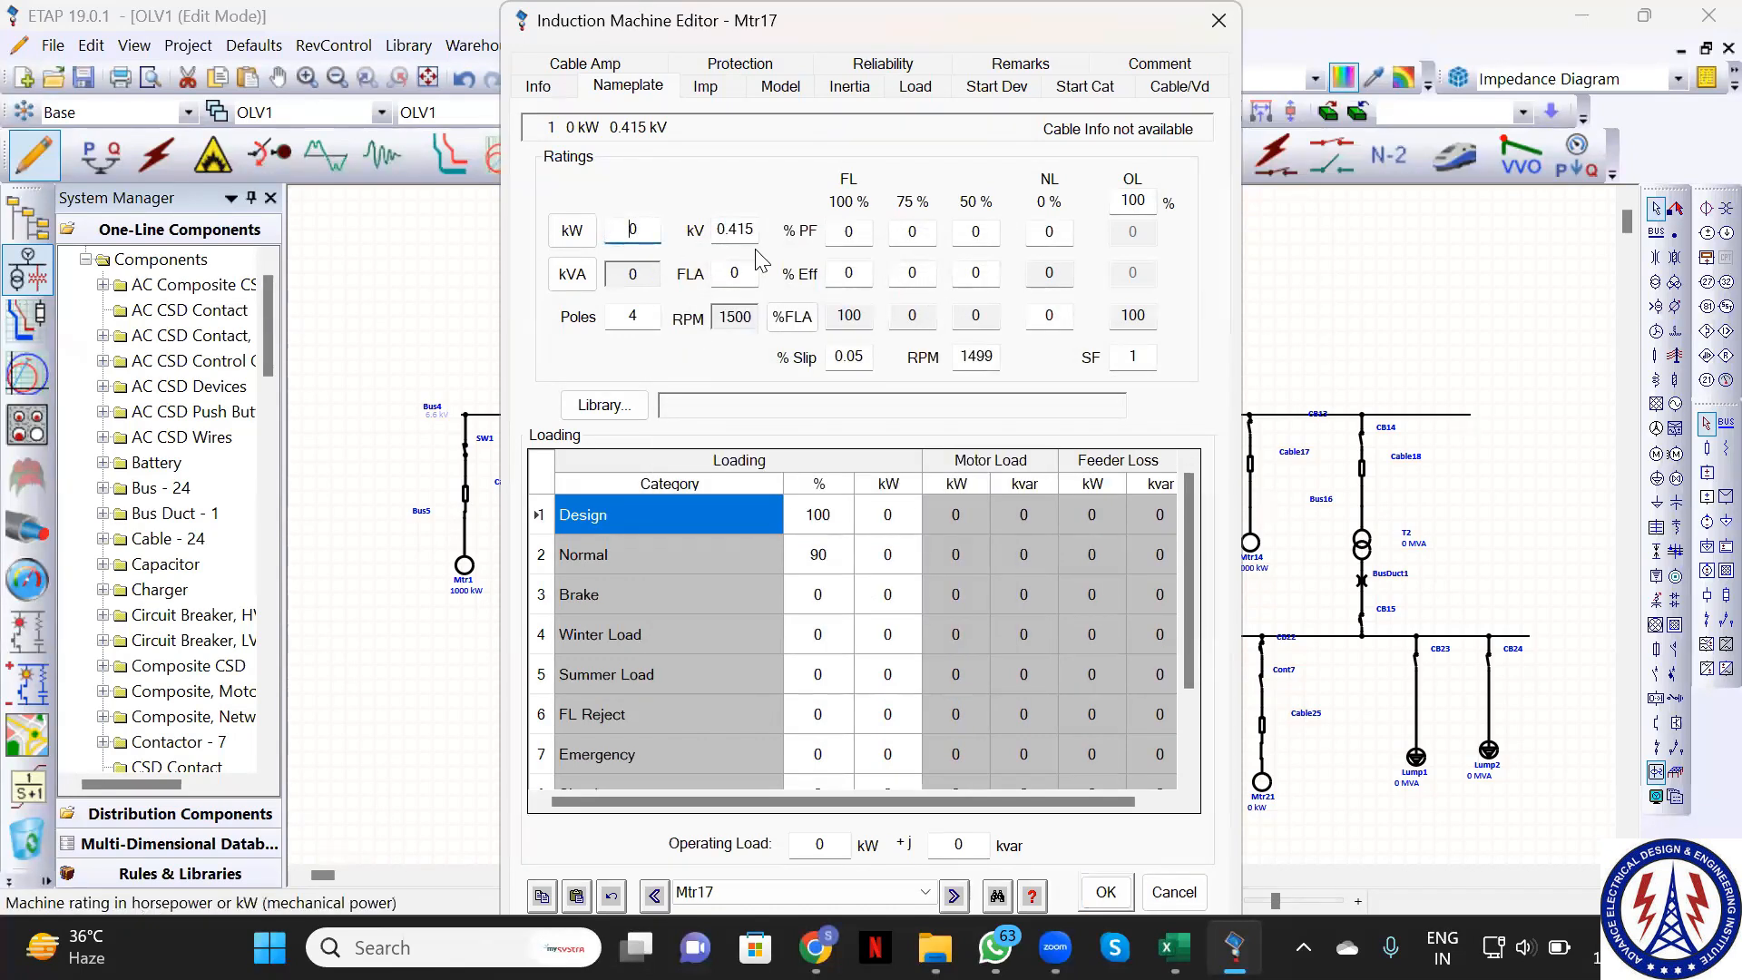
pyautogui.write('11')
pyautogui.click(1115, 893)
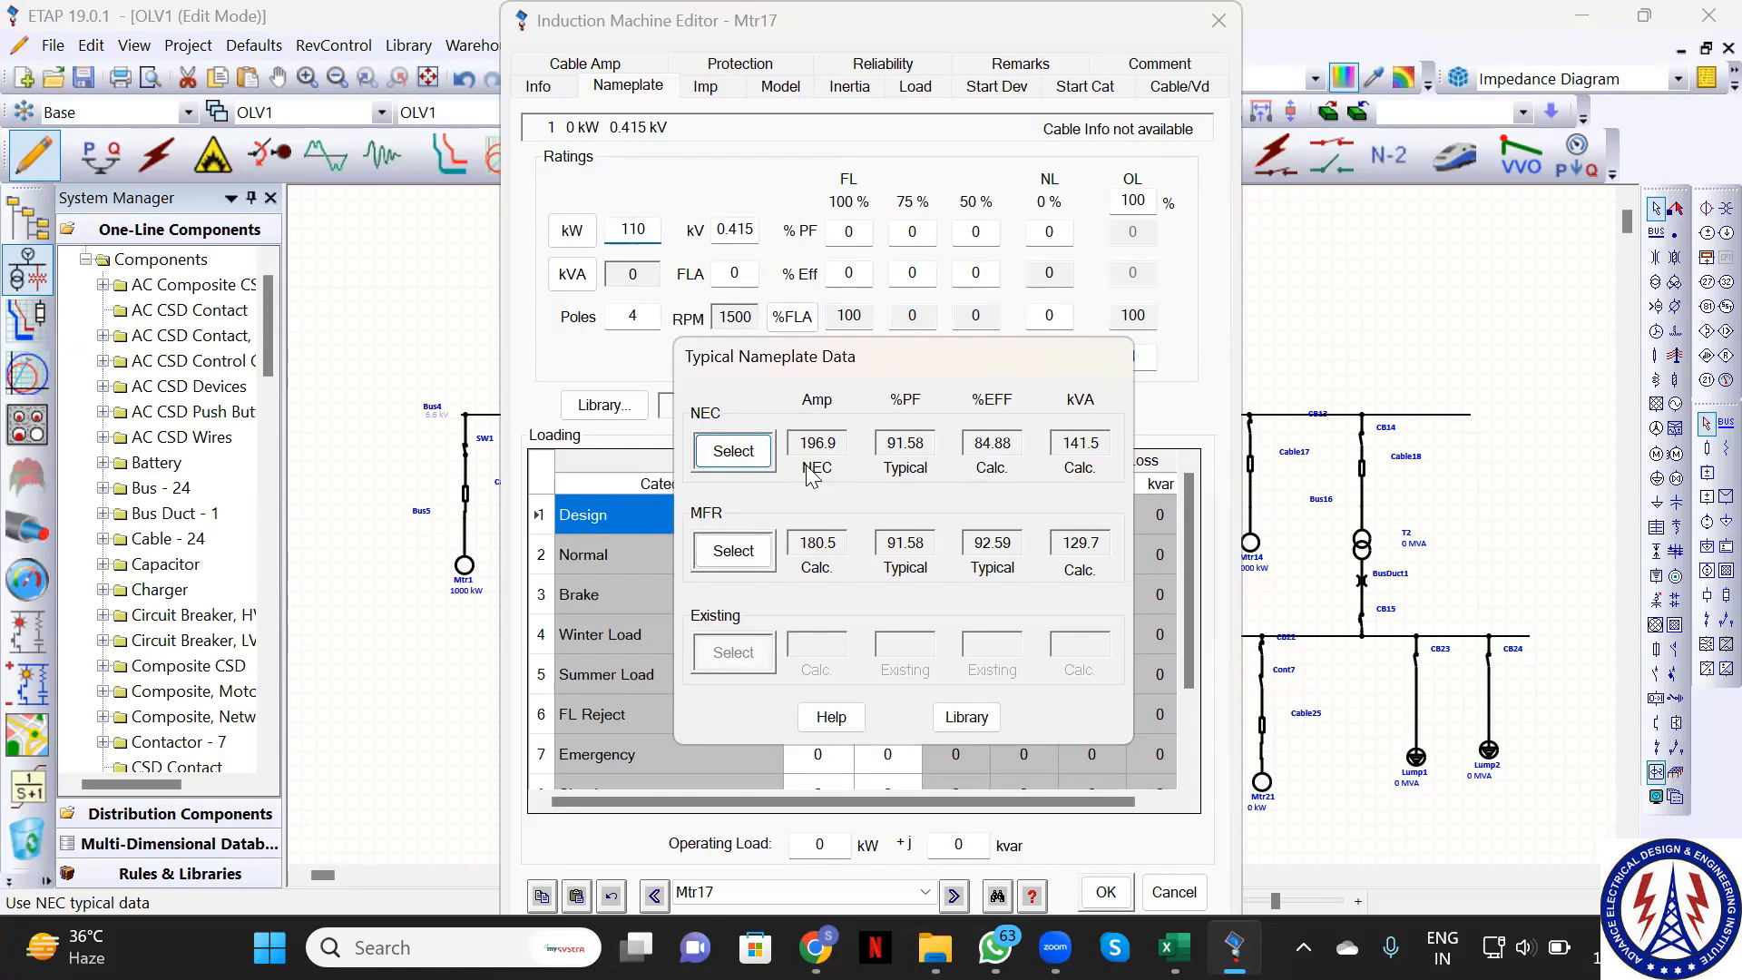
pyautogui.click(734, 454)
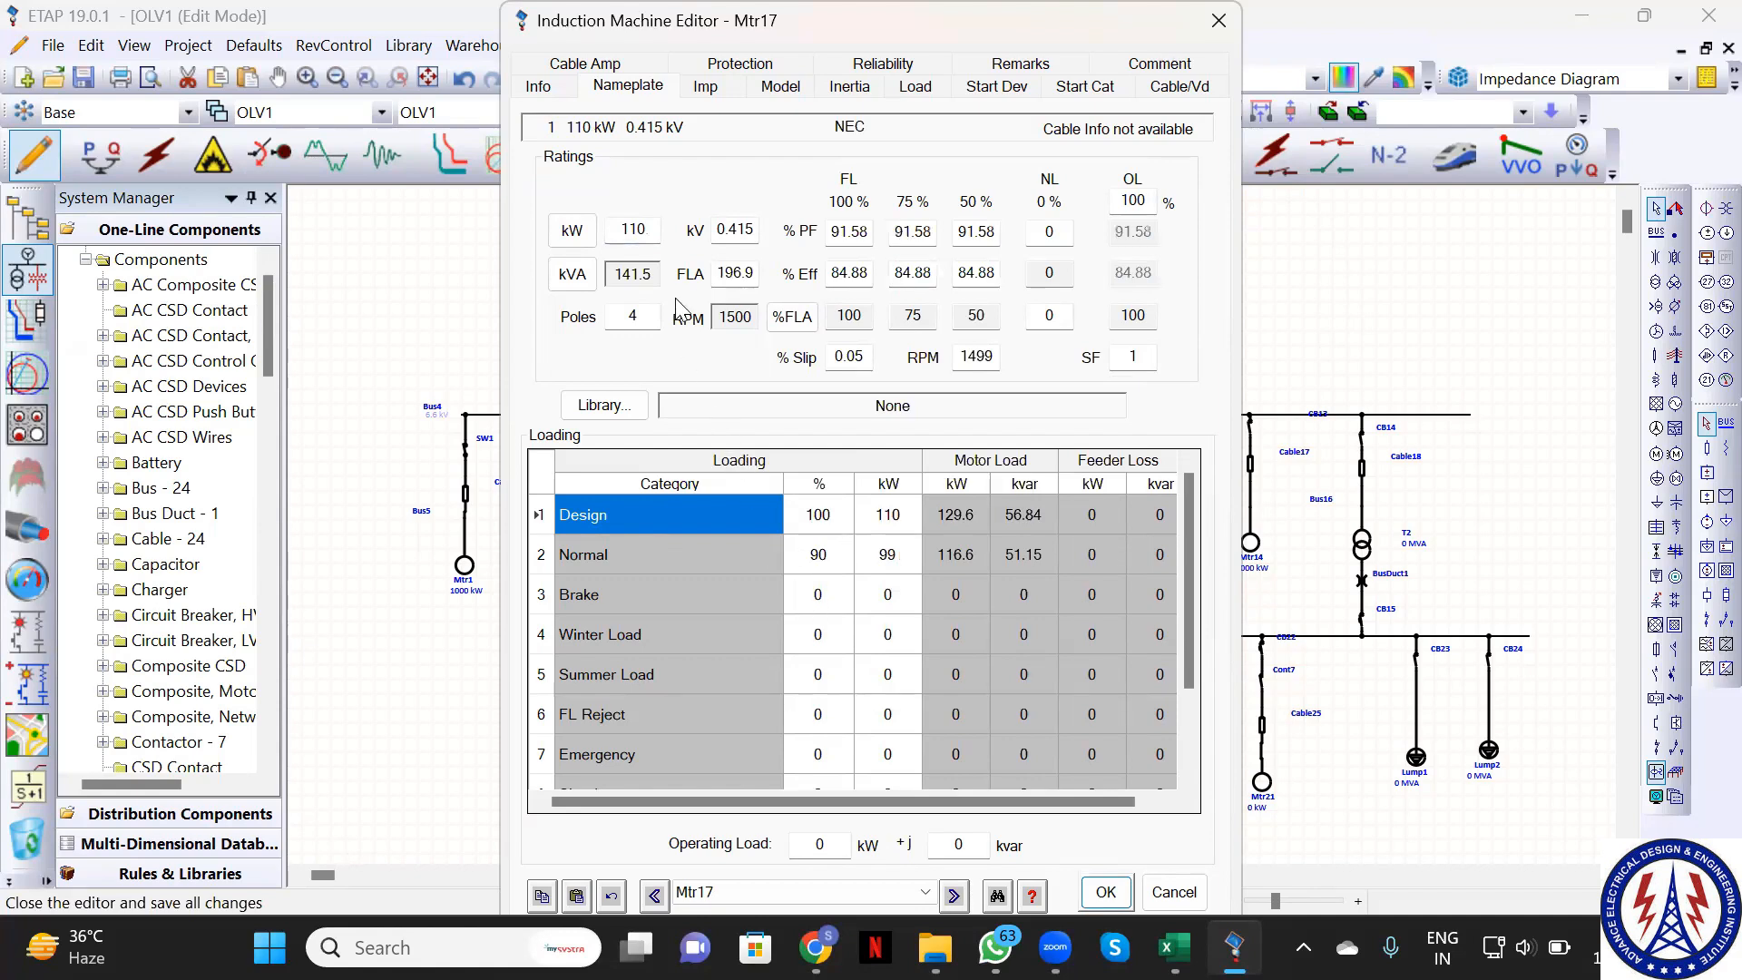
pyautogui.click(1106, 892)
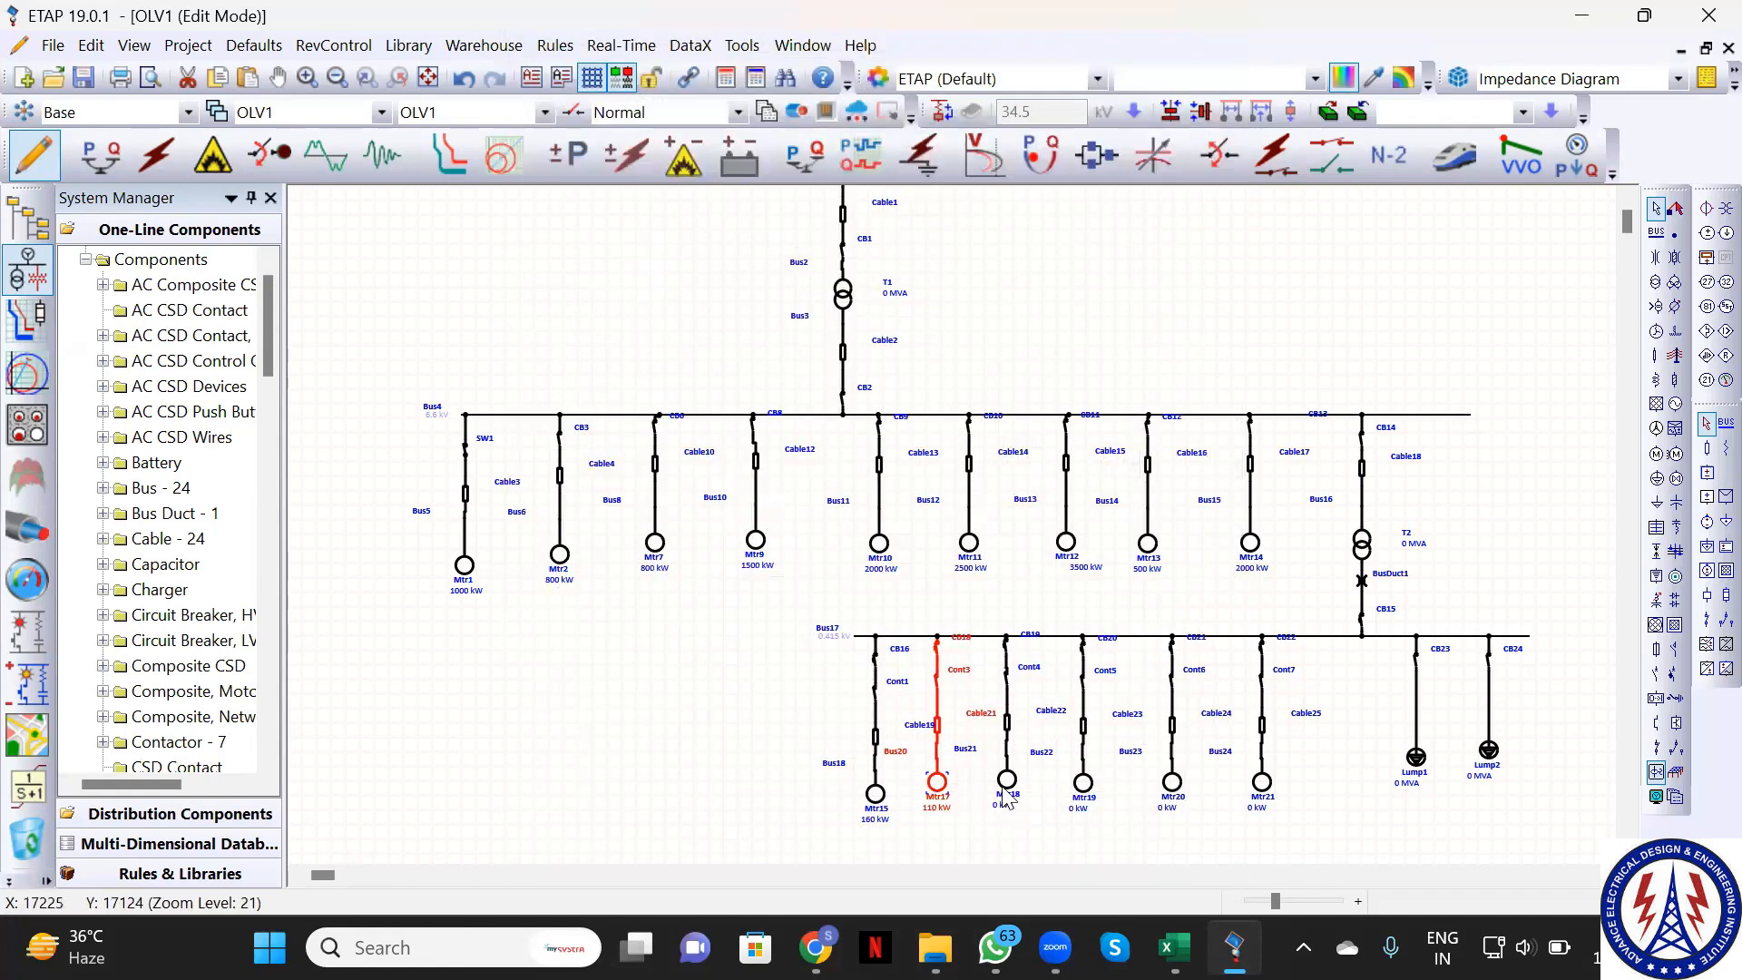
# Rate motor Mtr18 at 60 kW and apply NEC typical data (81.36 kVA, 113.2 A FLA)
pyautogui.click(1007, 780)
pyautogui.doubleClick(1007, 780)
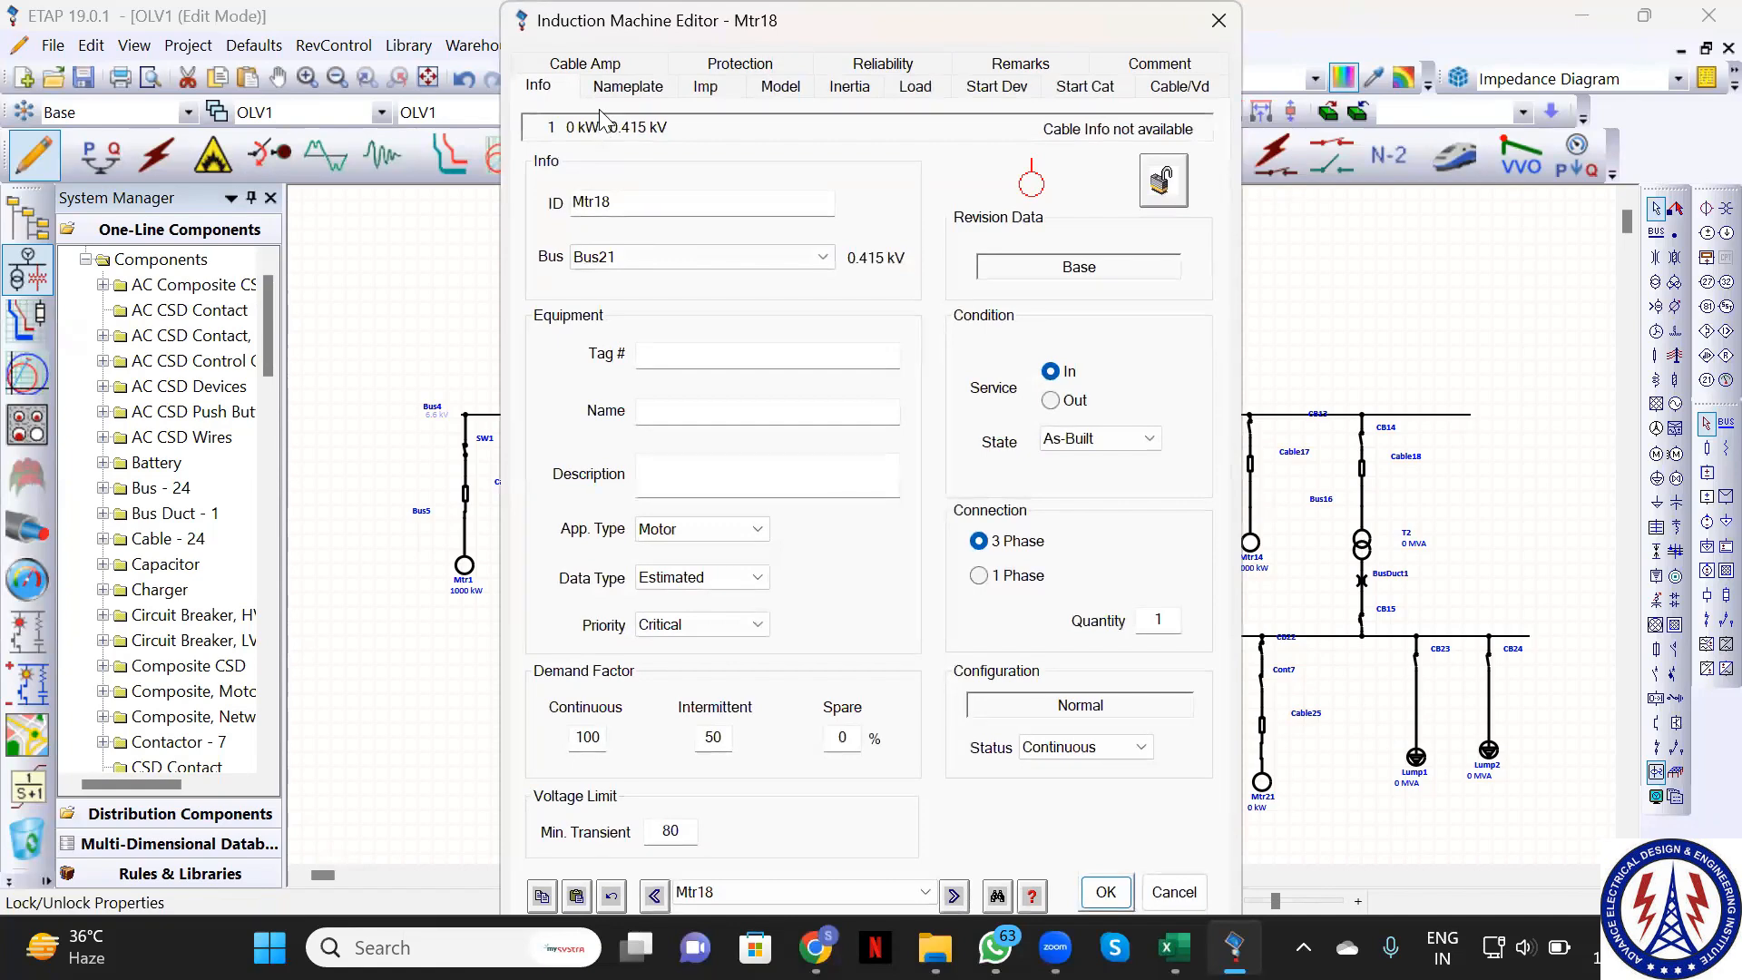
pyautogui.click(627, 86)
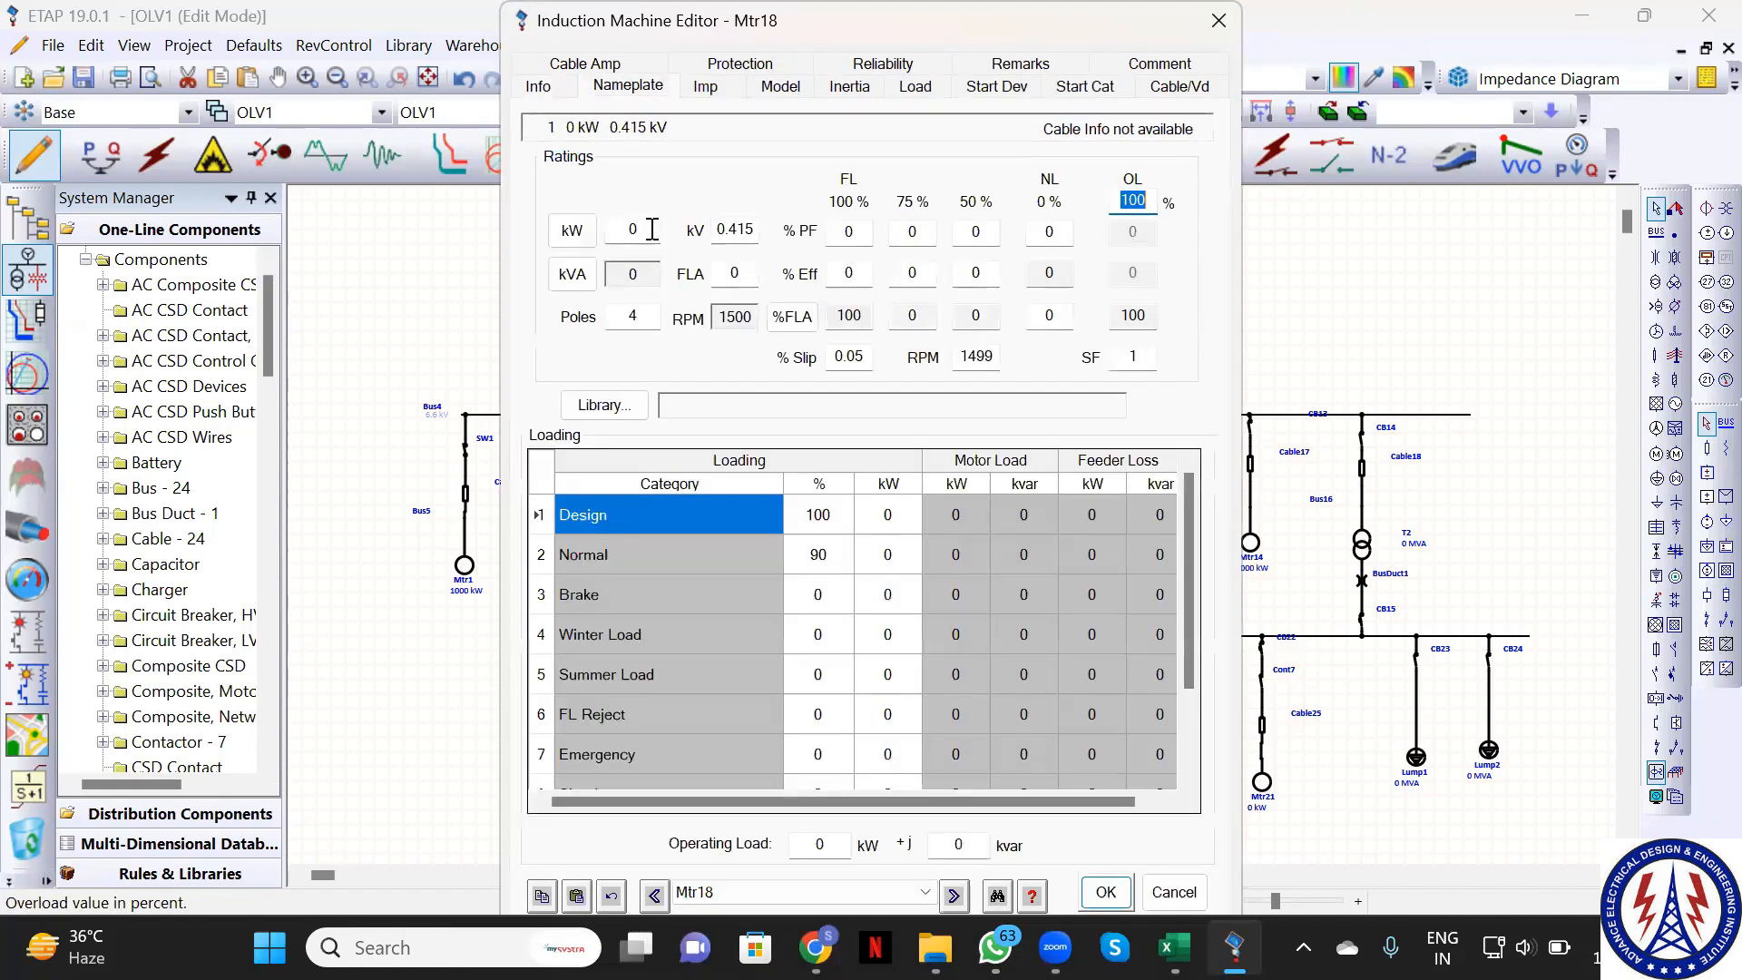
pyautogui.click(652, 230)
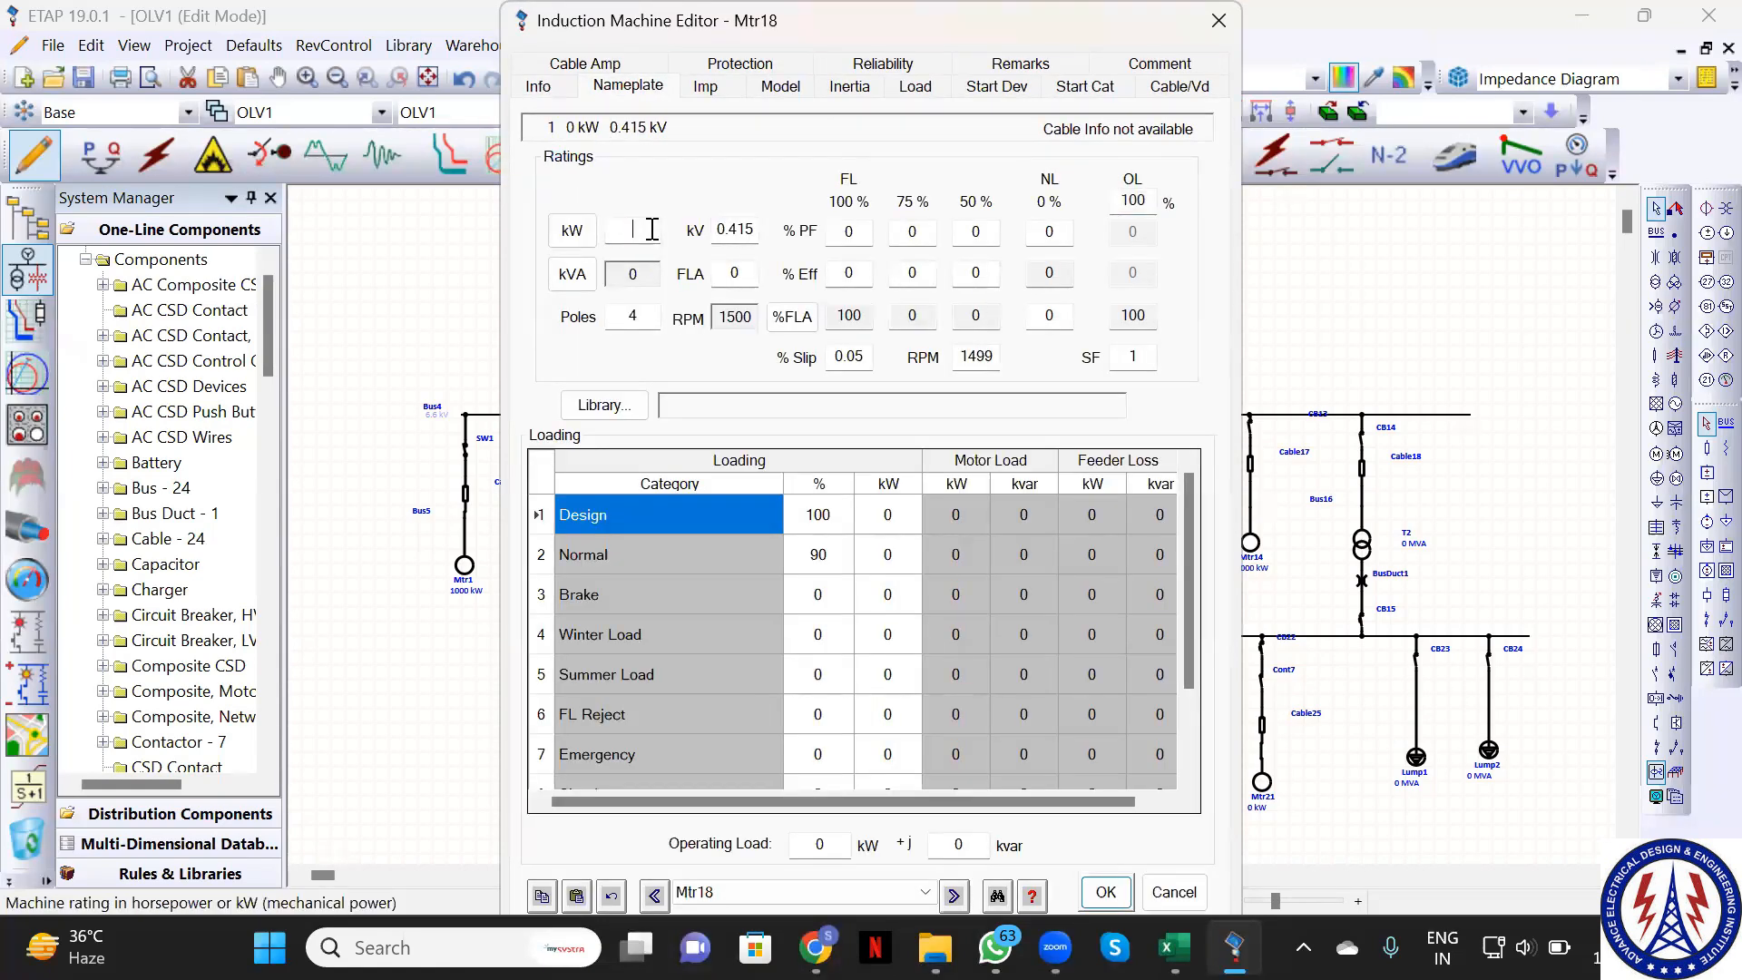
pyautogui.write('60')
pyautogui.click(1111, 892)
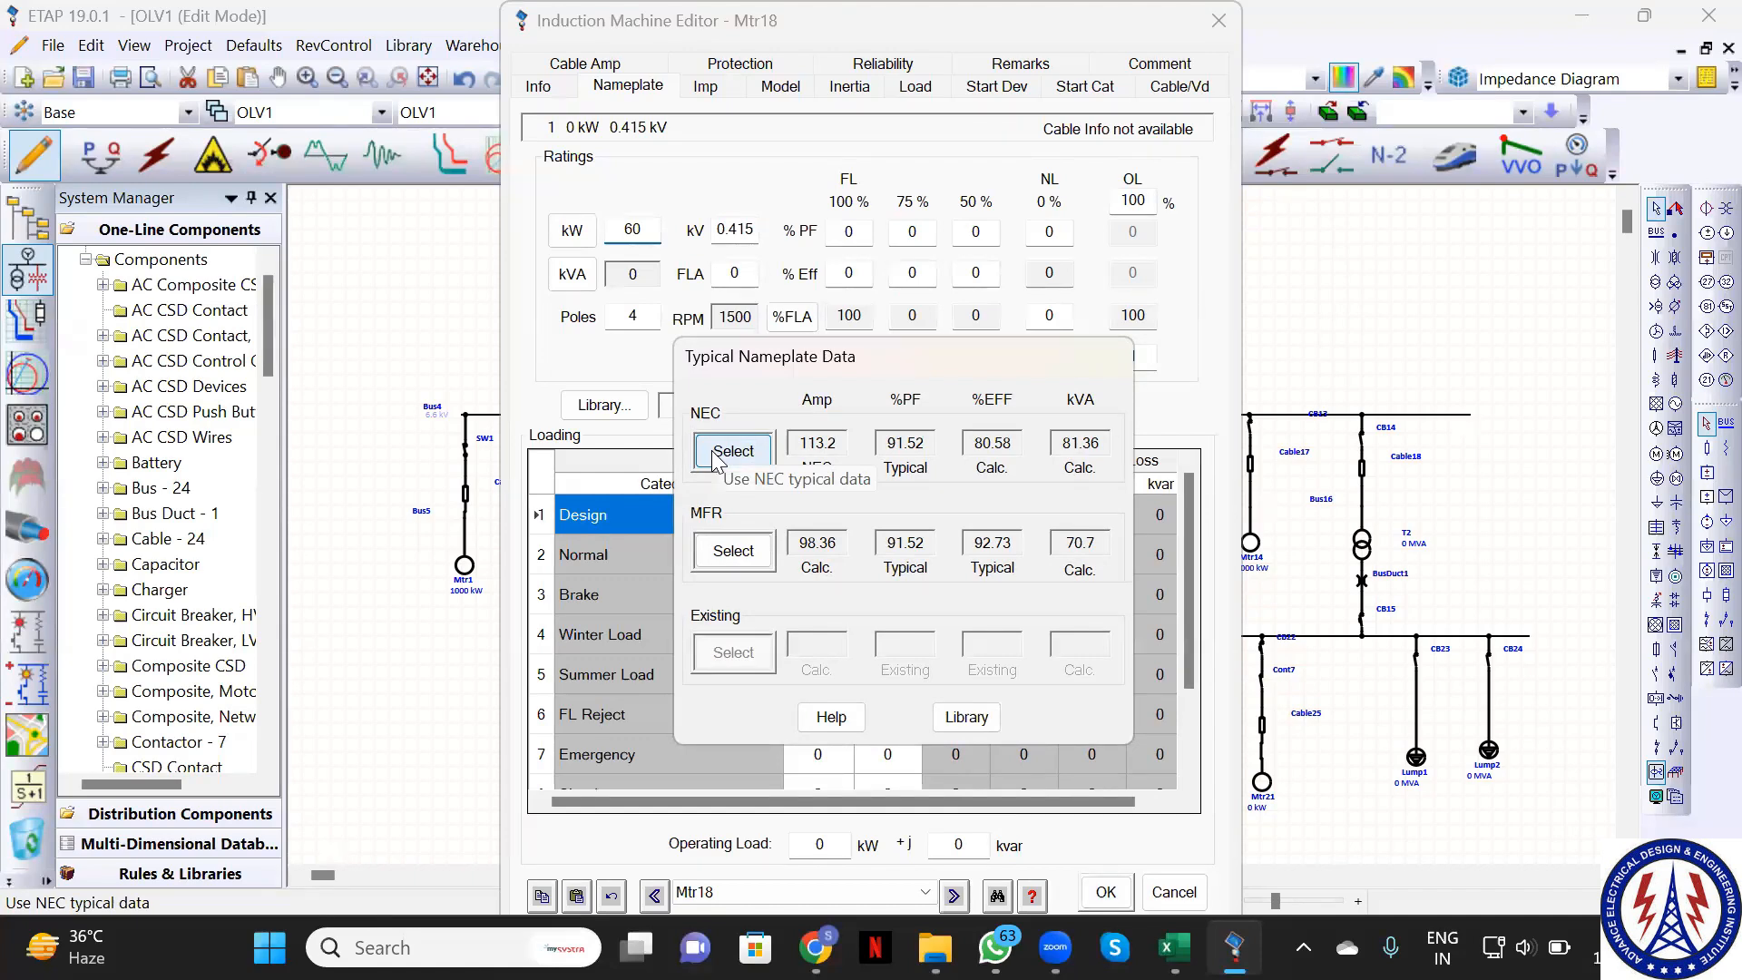
pyautogui.click(730, 451)
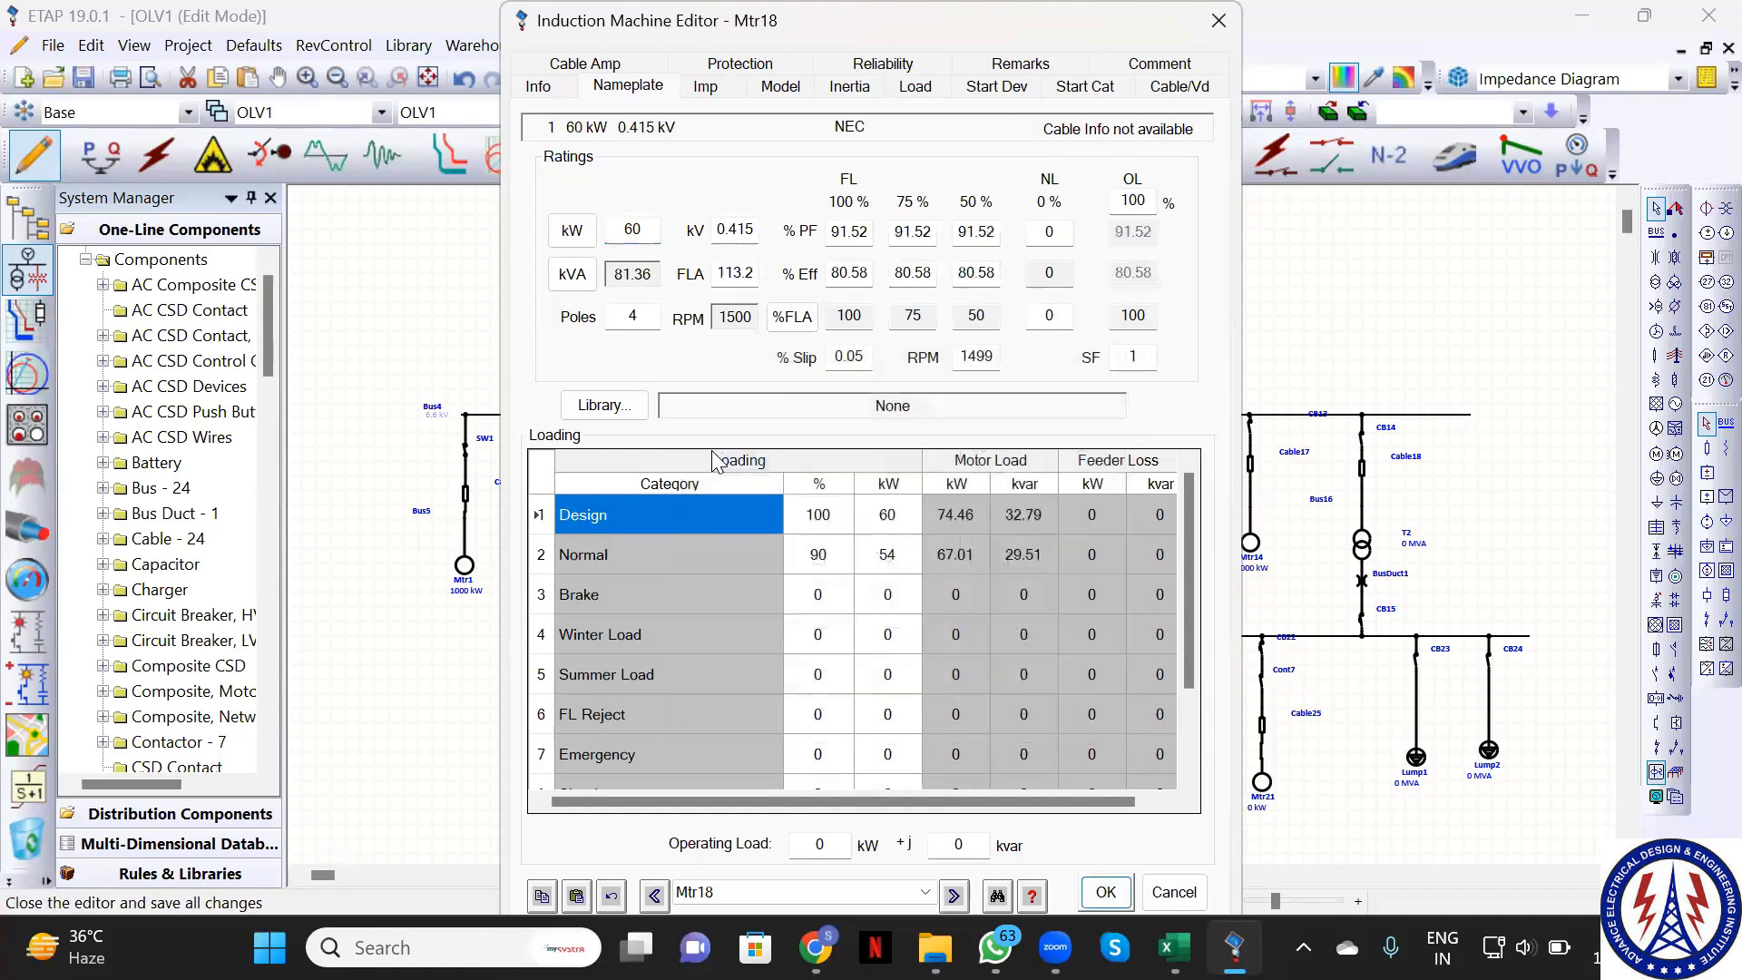
# Save Mtr18, then rate Mtr19 at 100 kW with NEC typical nameplate values
pyautogui.click(1106, 892)
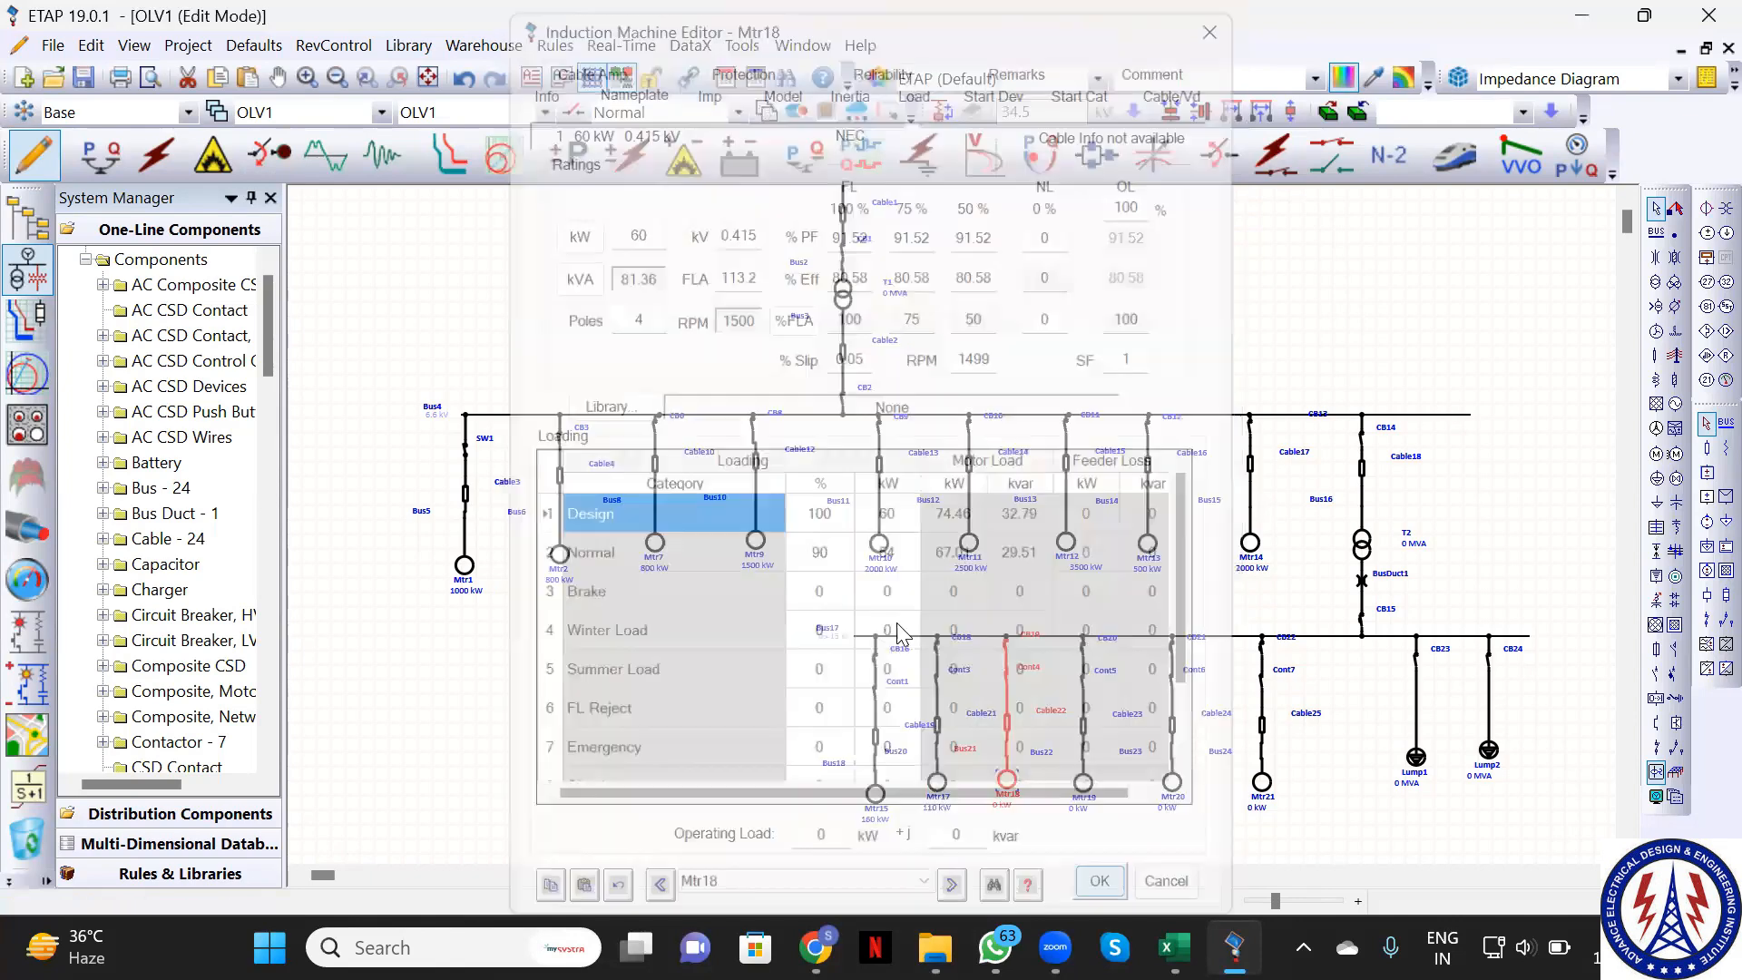
pyautogui.click(1085, 784)
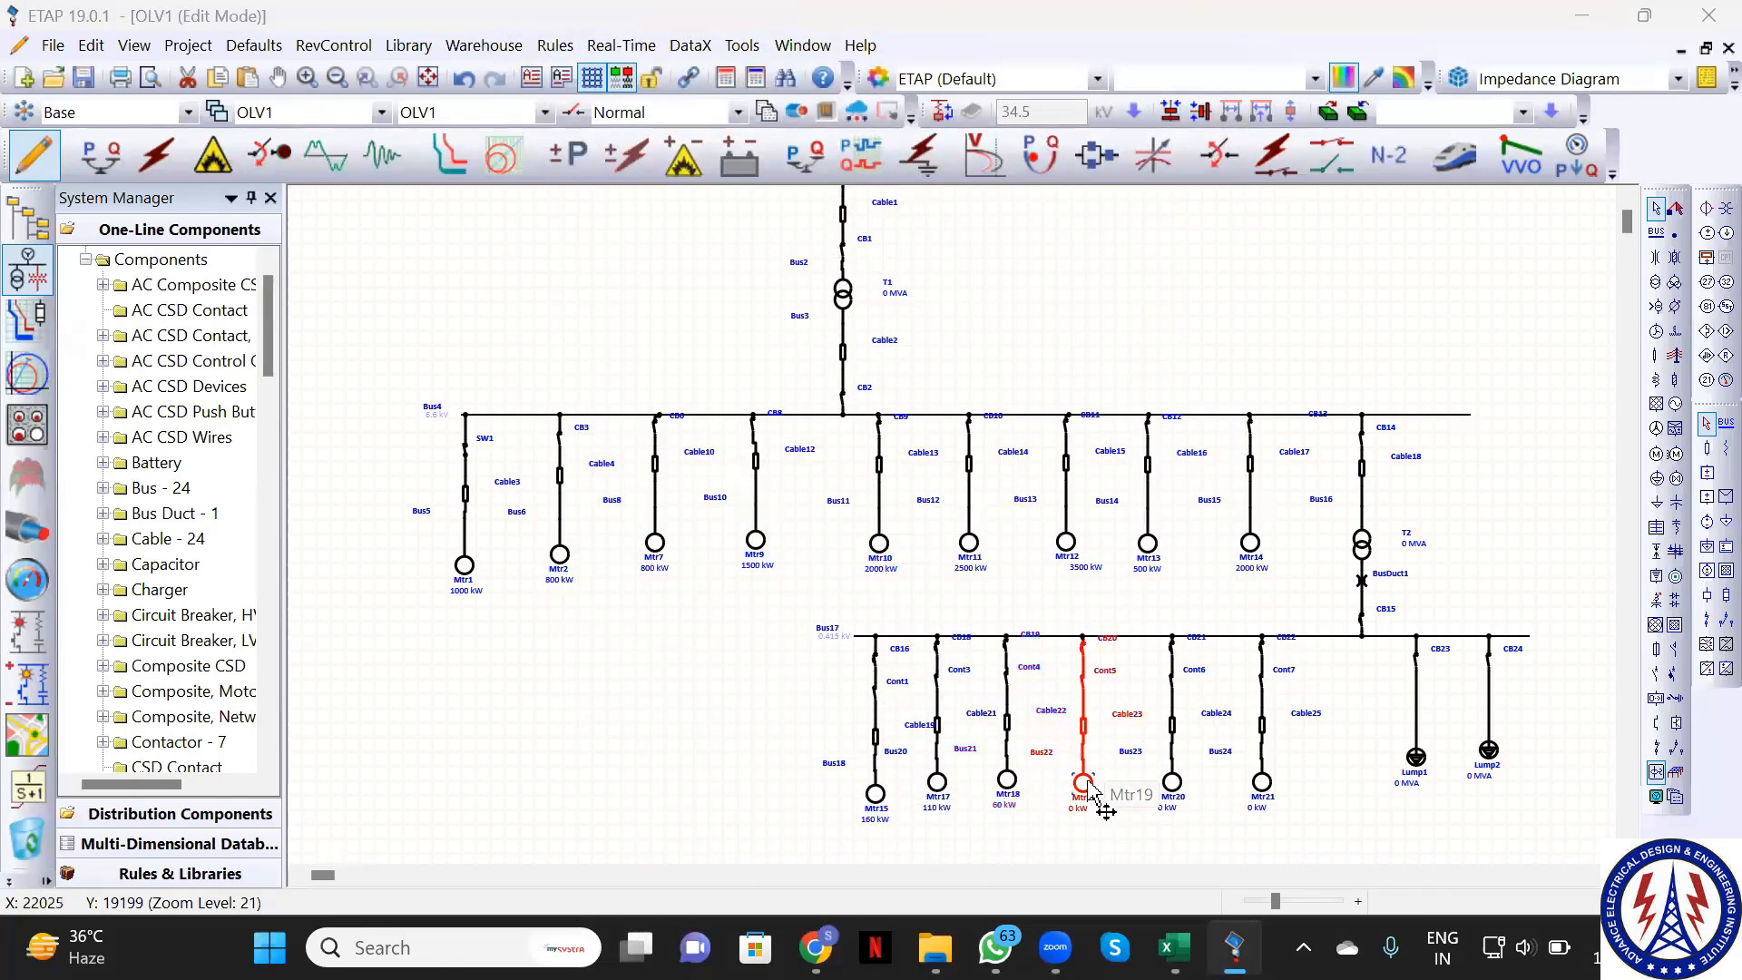
pyautogui.doubleClick(1087, 786)
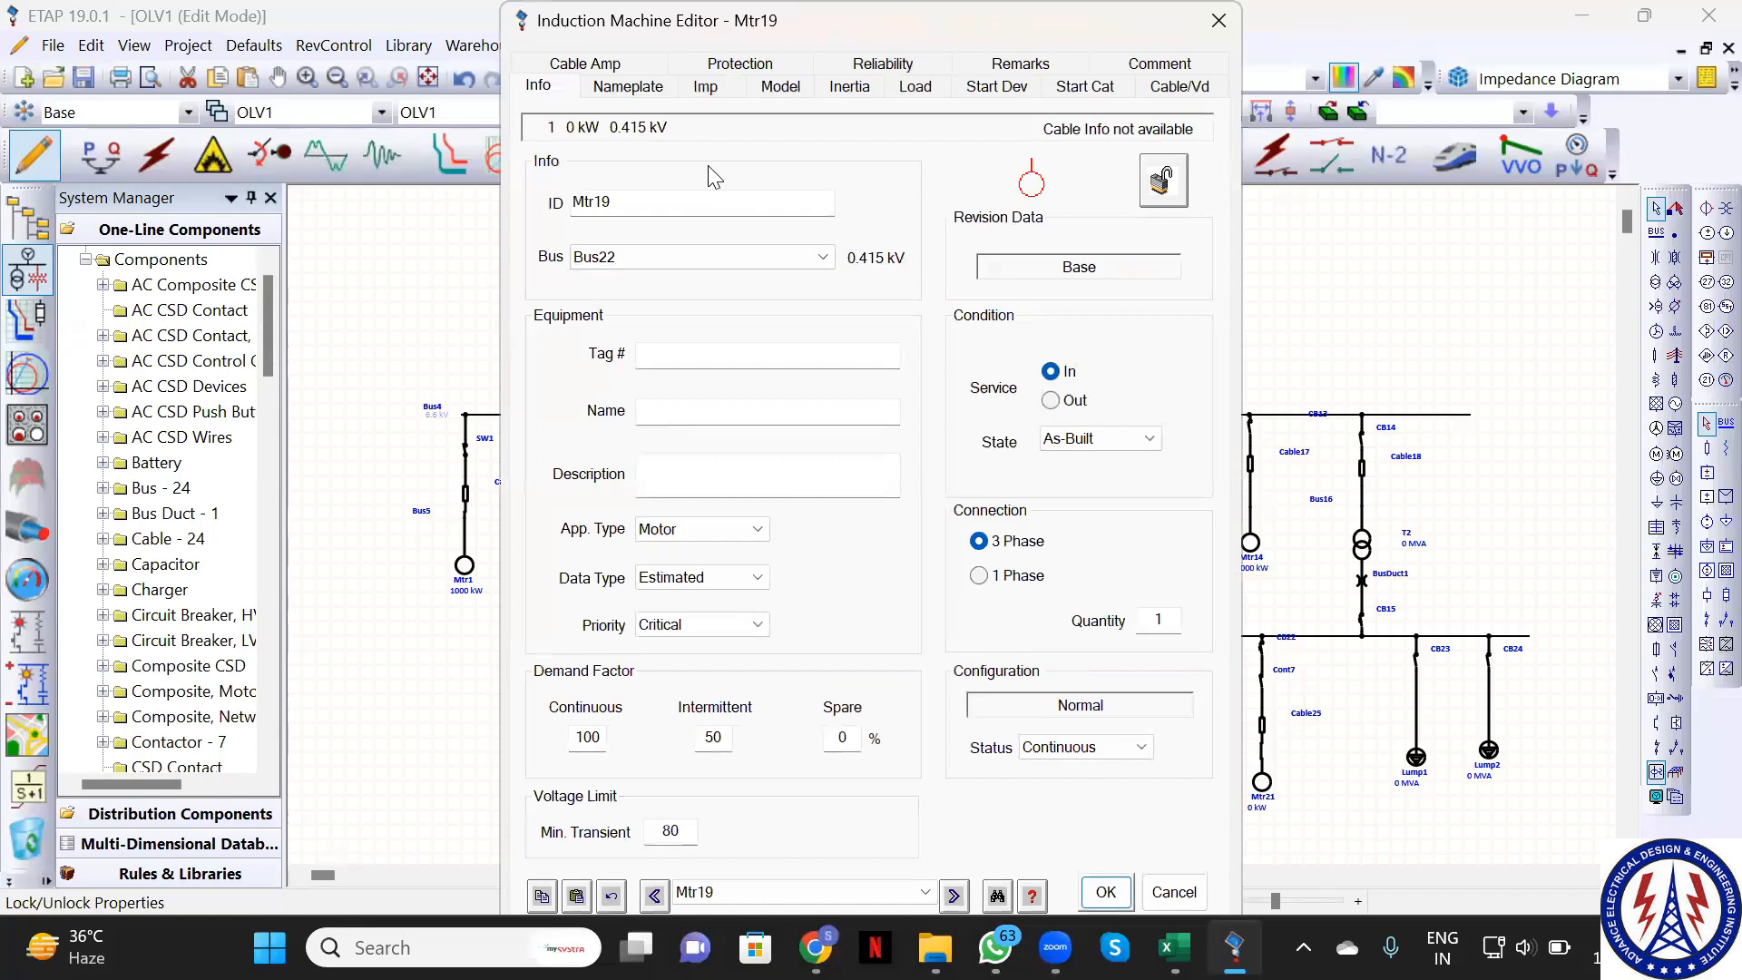
pyautogui.click(628, 86)
pyautogui.click(633, 227)
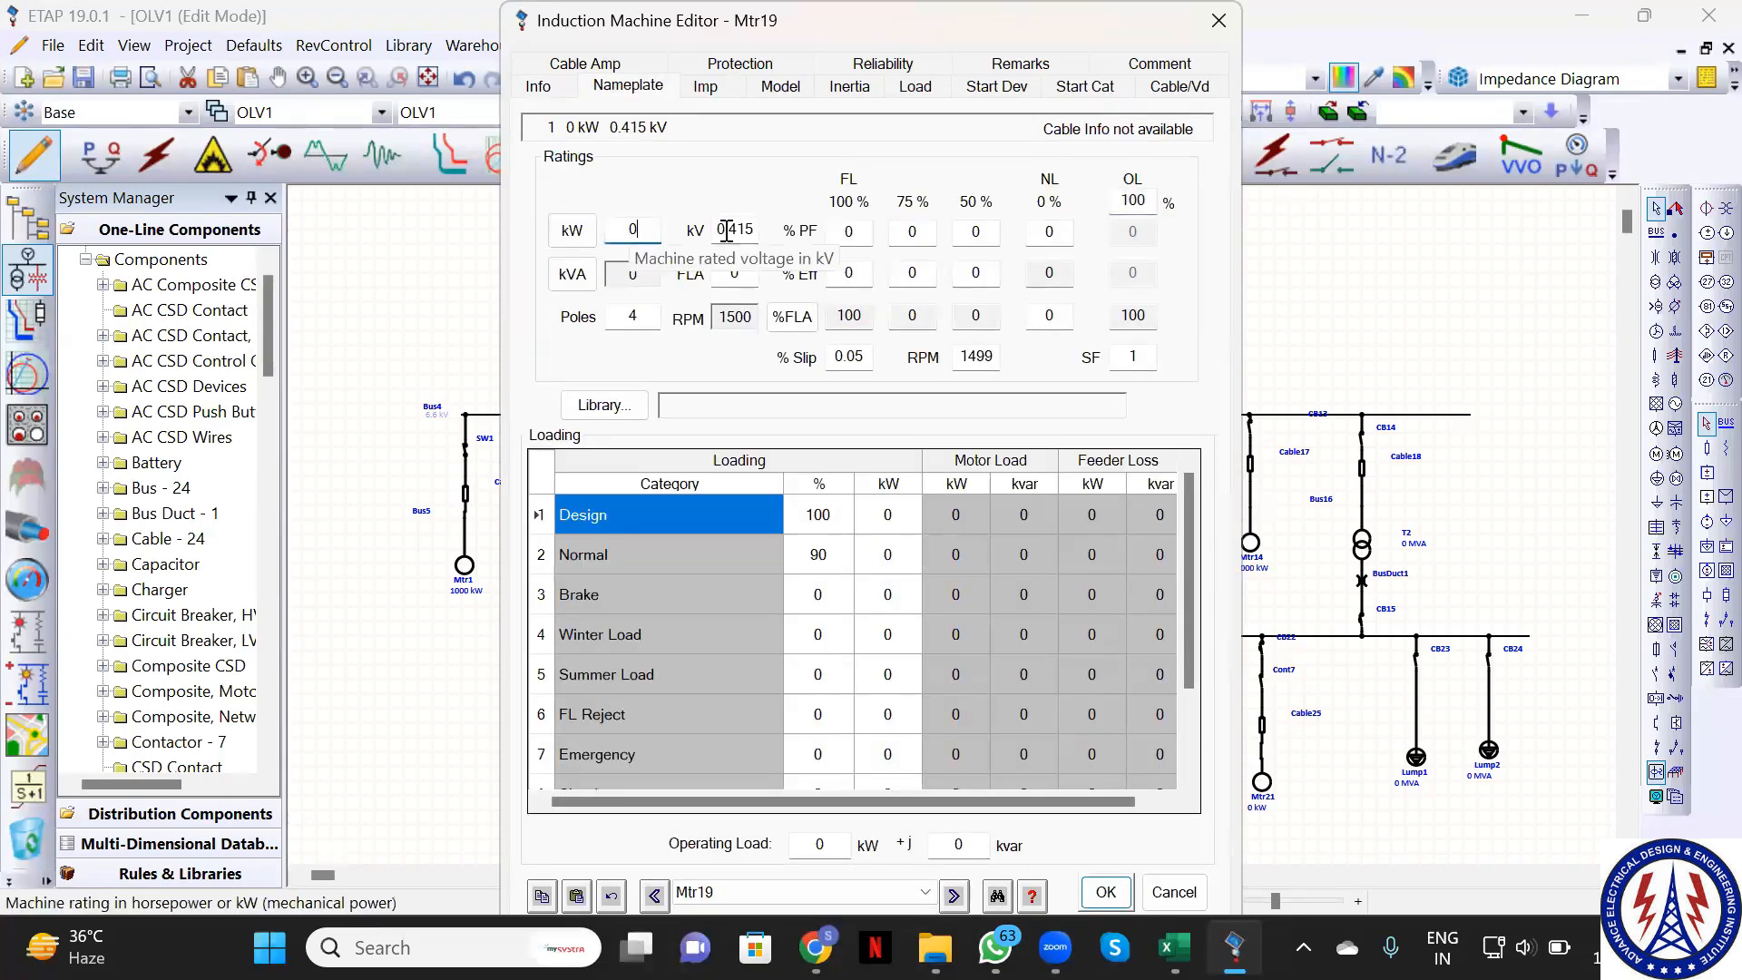
pyautogui.write('1')
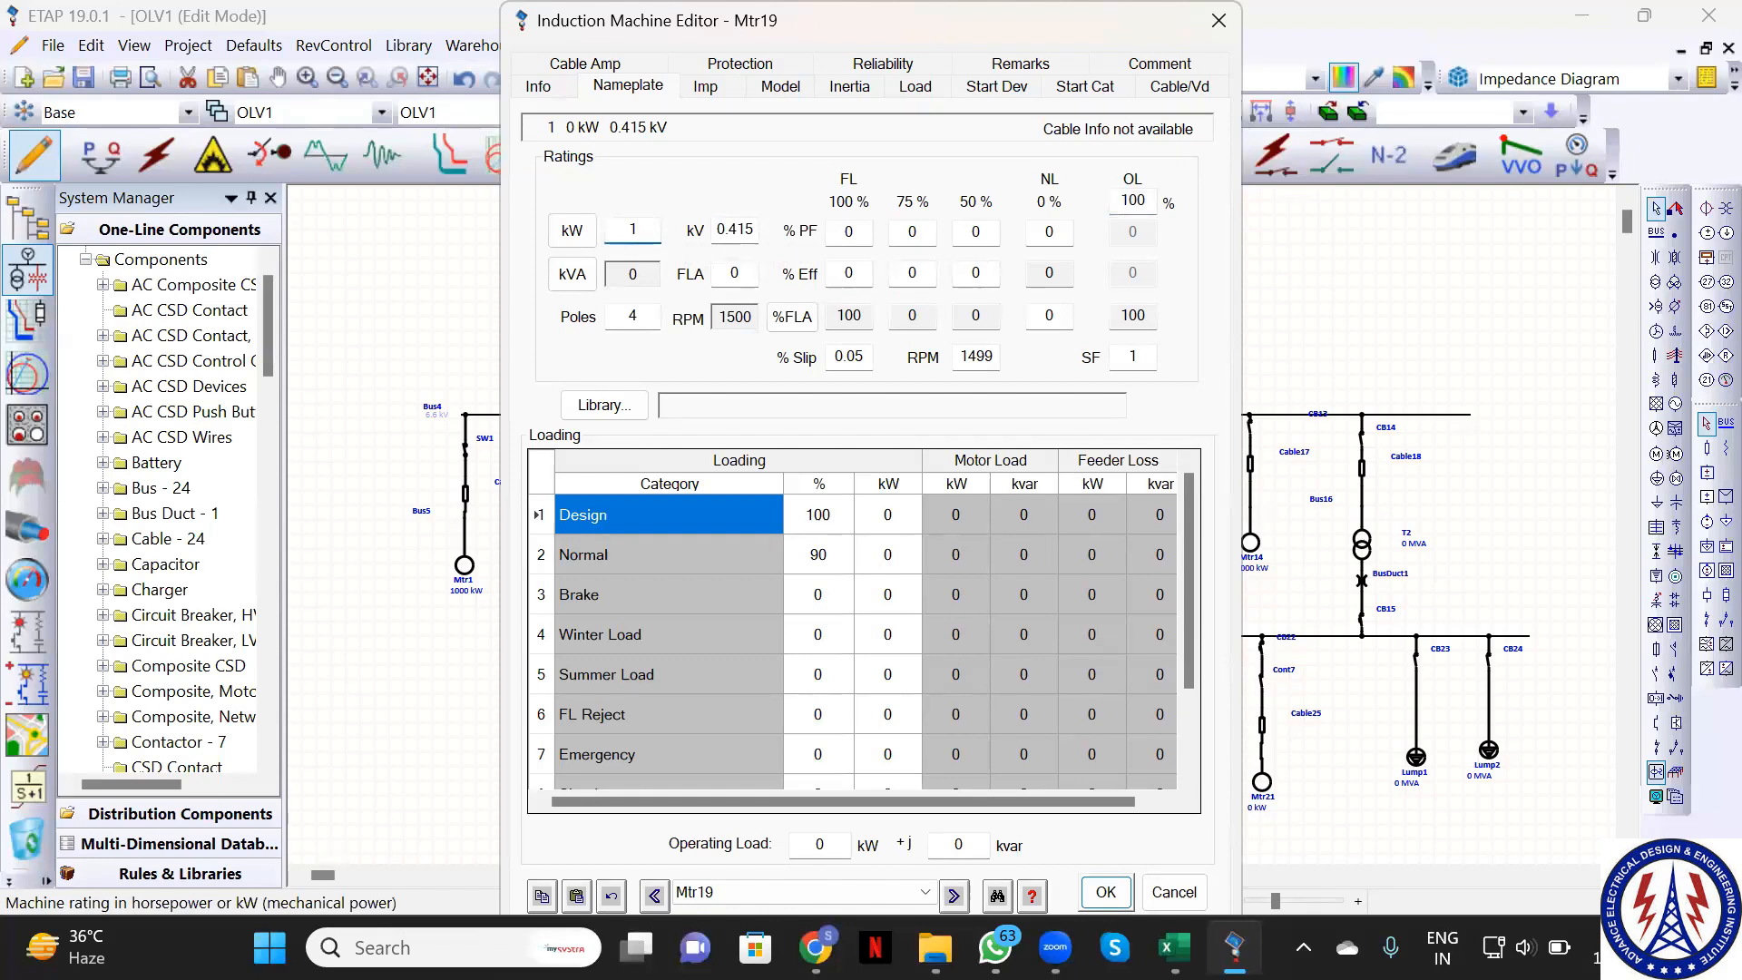
pyautogui.write('00')
pyautogui.click(1105, 892)
pyautogui.click(709, 465)
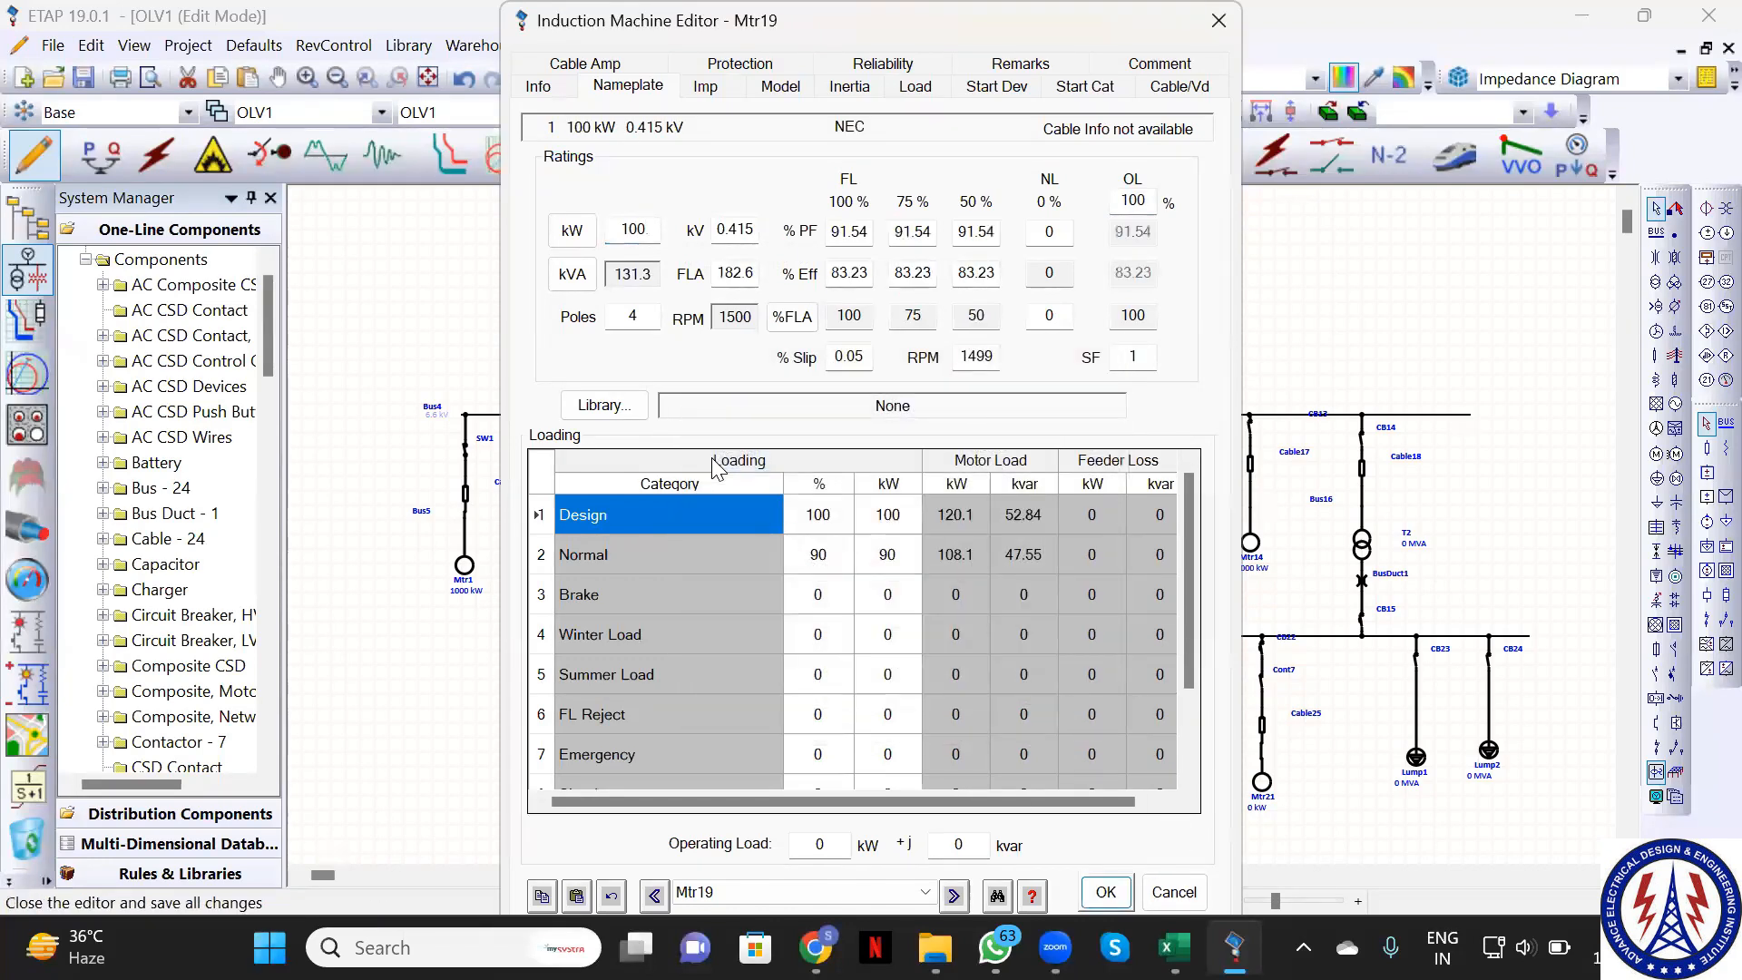
pyautogui.click(1106, 892)
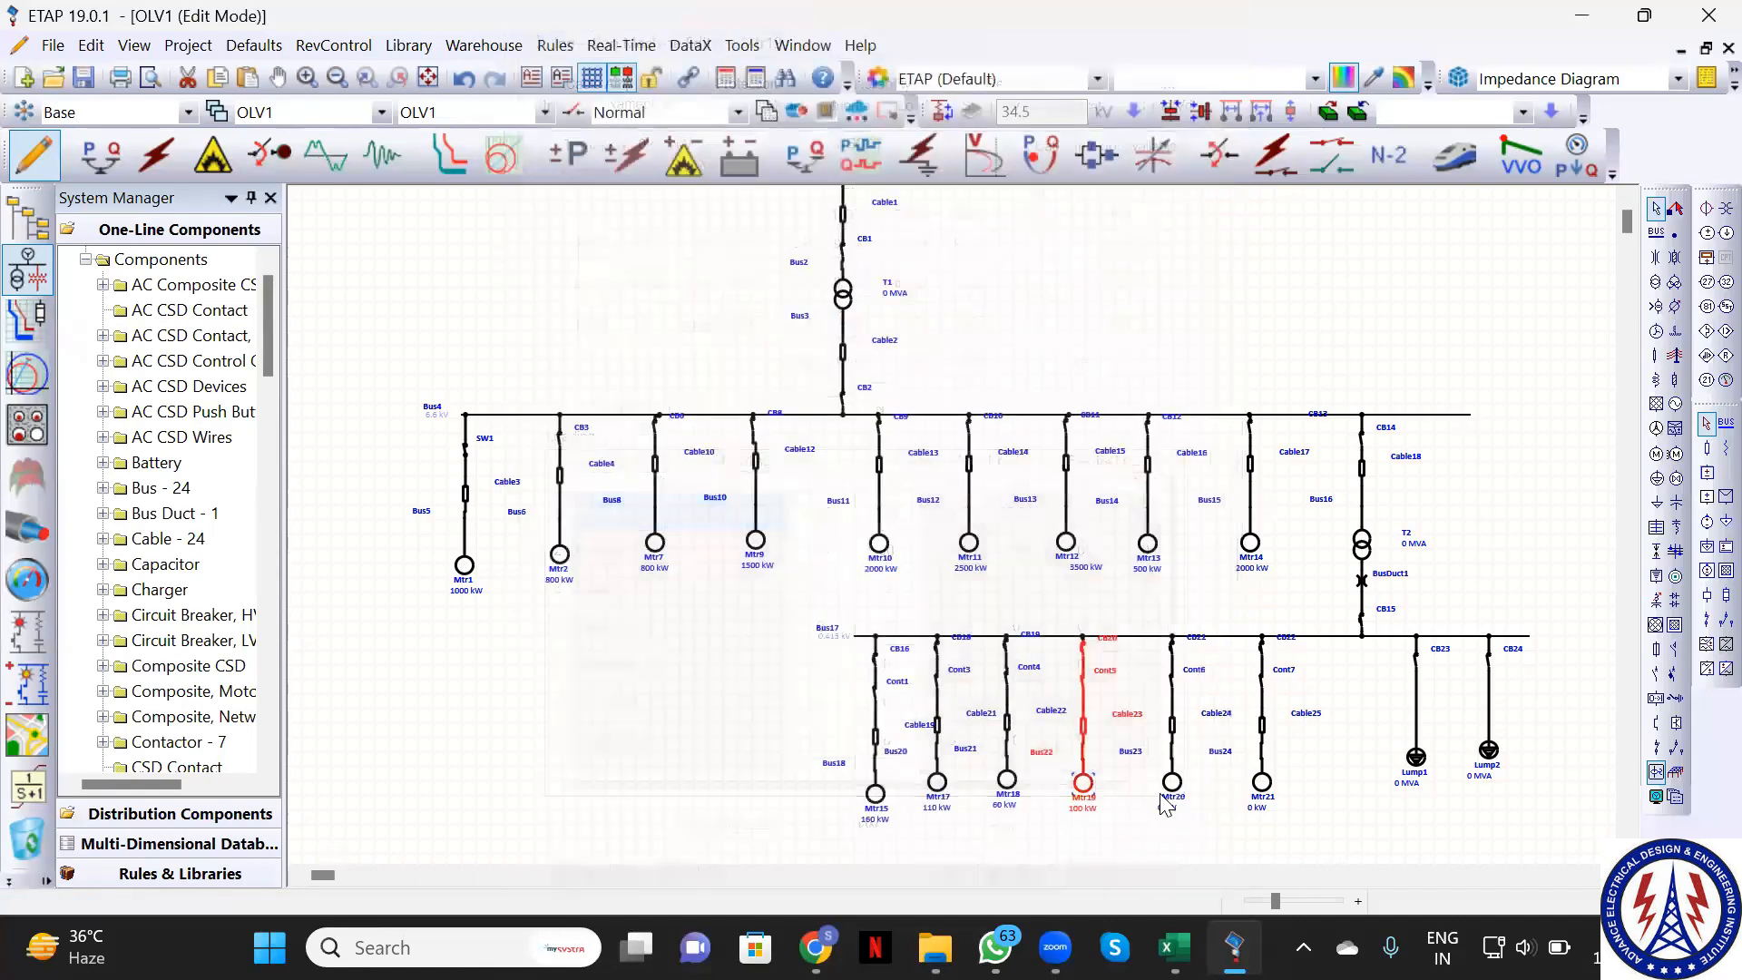
# Rate motor Mtr20 at 110 kW with NEC typical nameplate values
pyautogui.click(1172, 786)
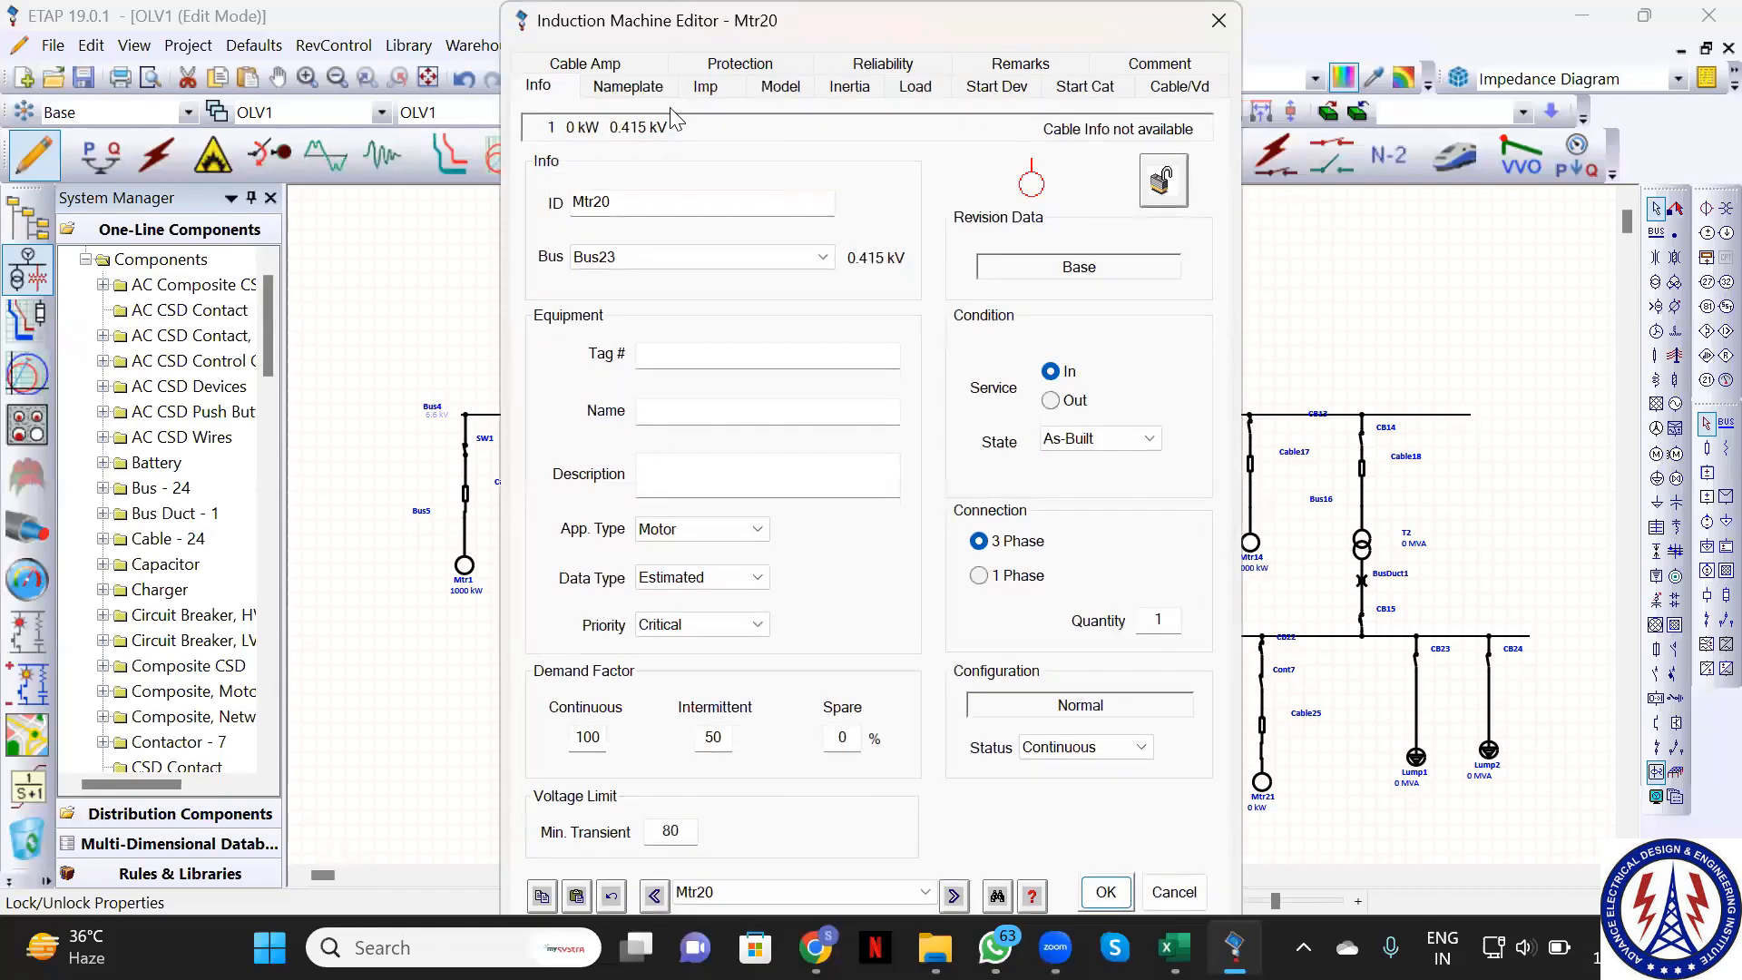
pyautogui.click(635, 87)
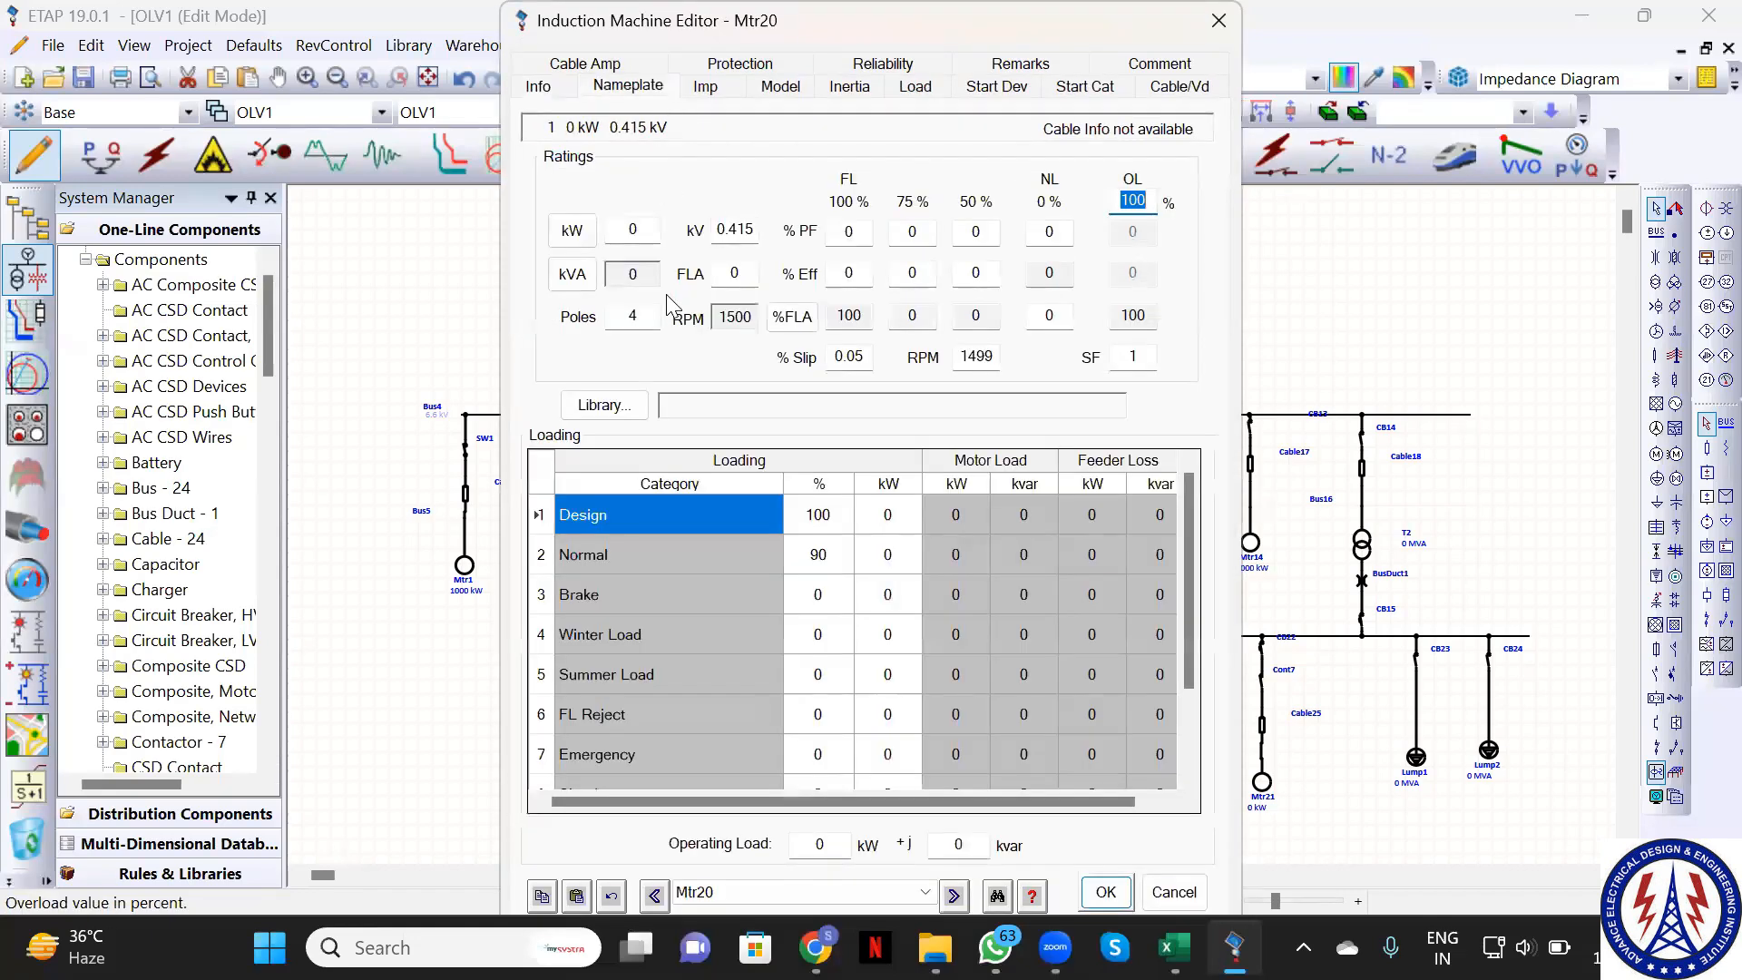
pyautogui.click(646, 228)
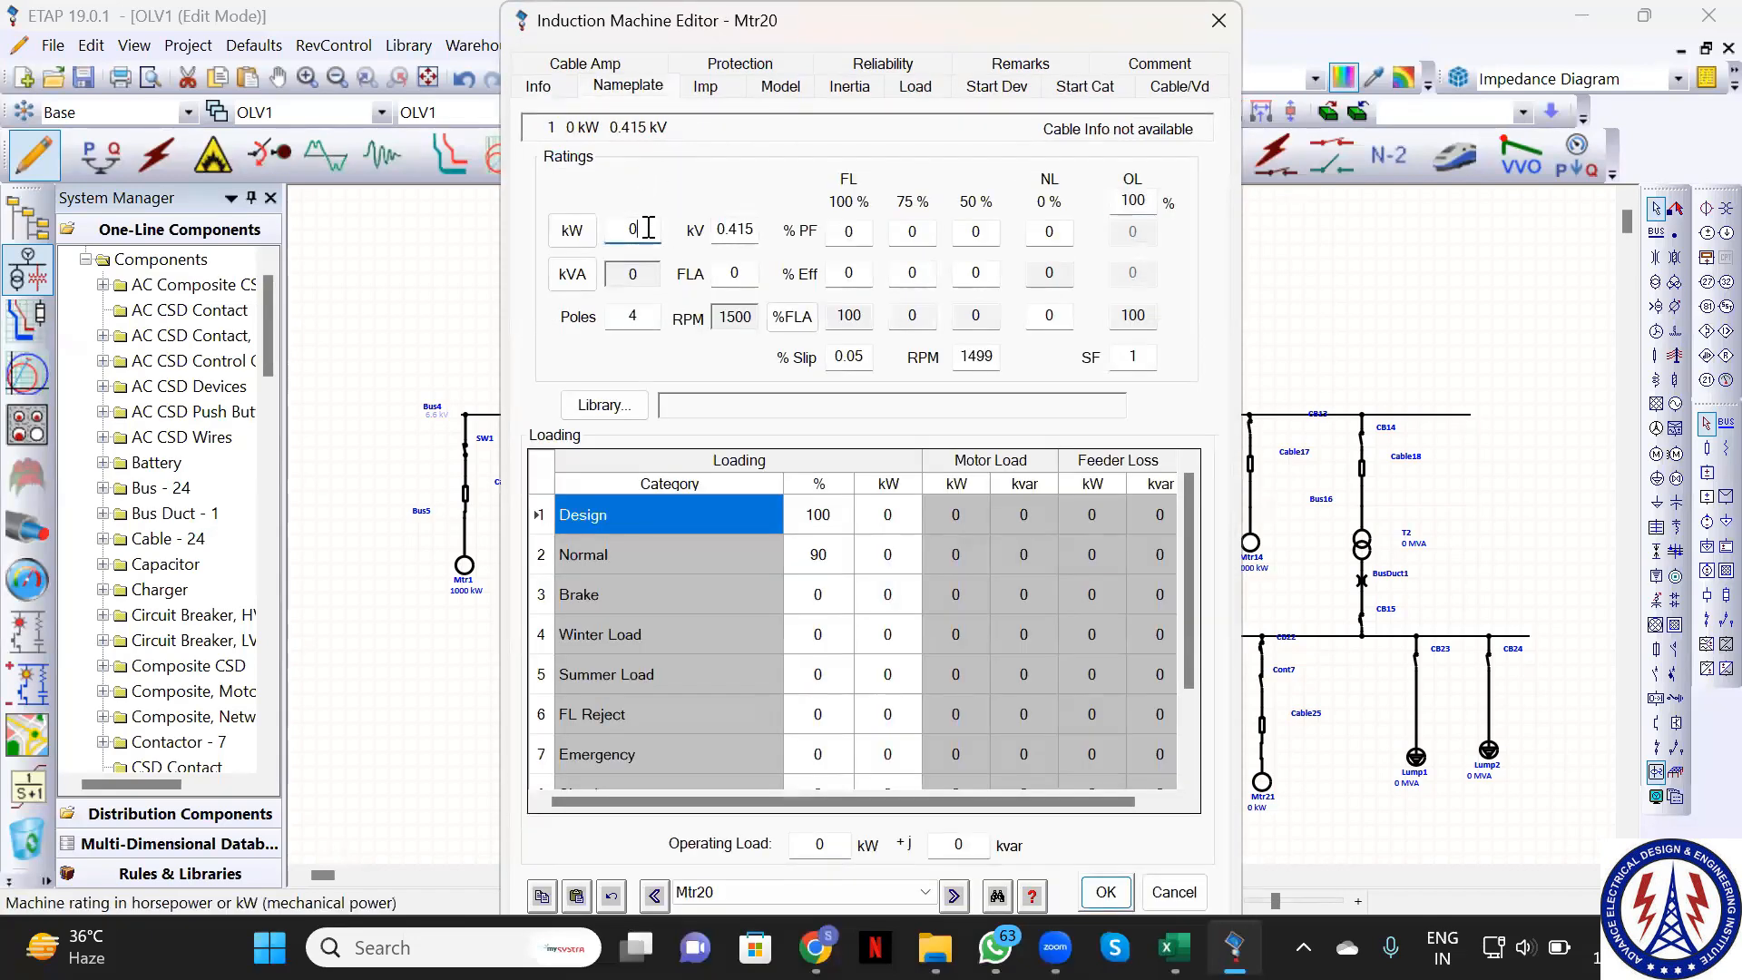
pyautogui.press('BackSpace')
pyautogui.write('110')
pyautogui.click(1121, 891)
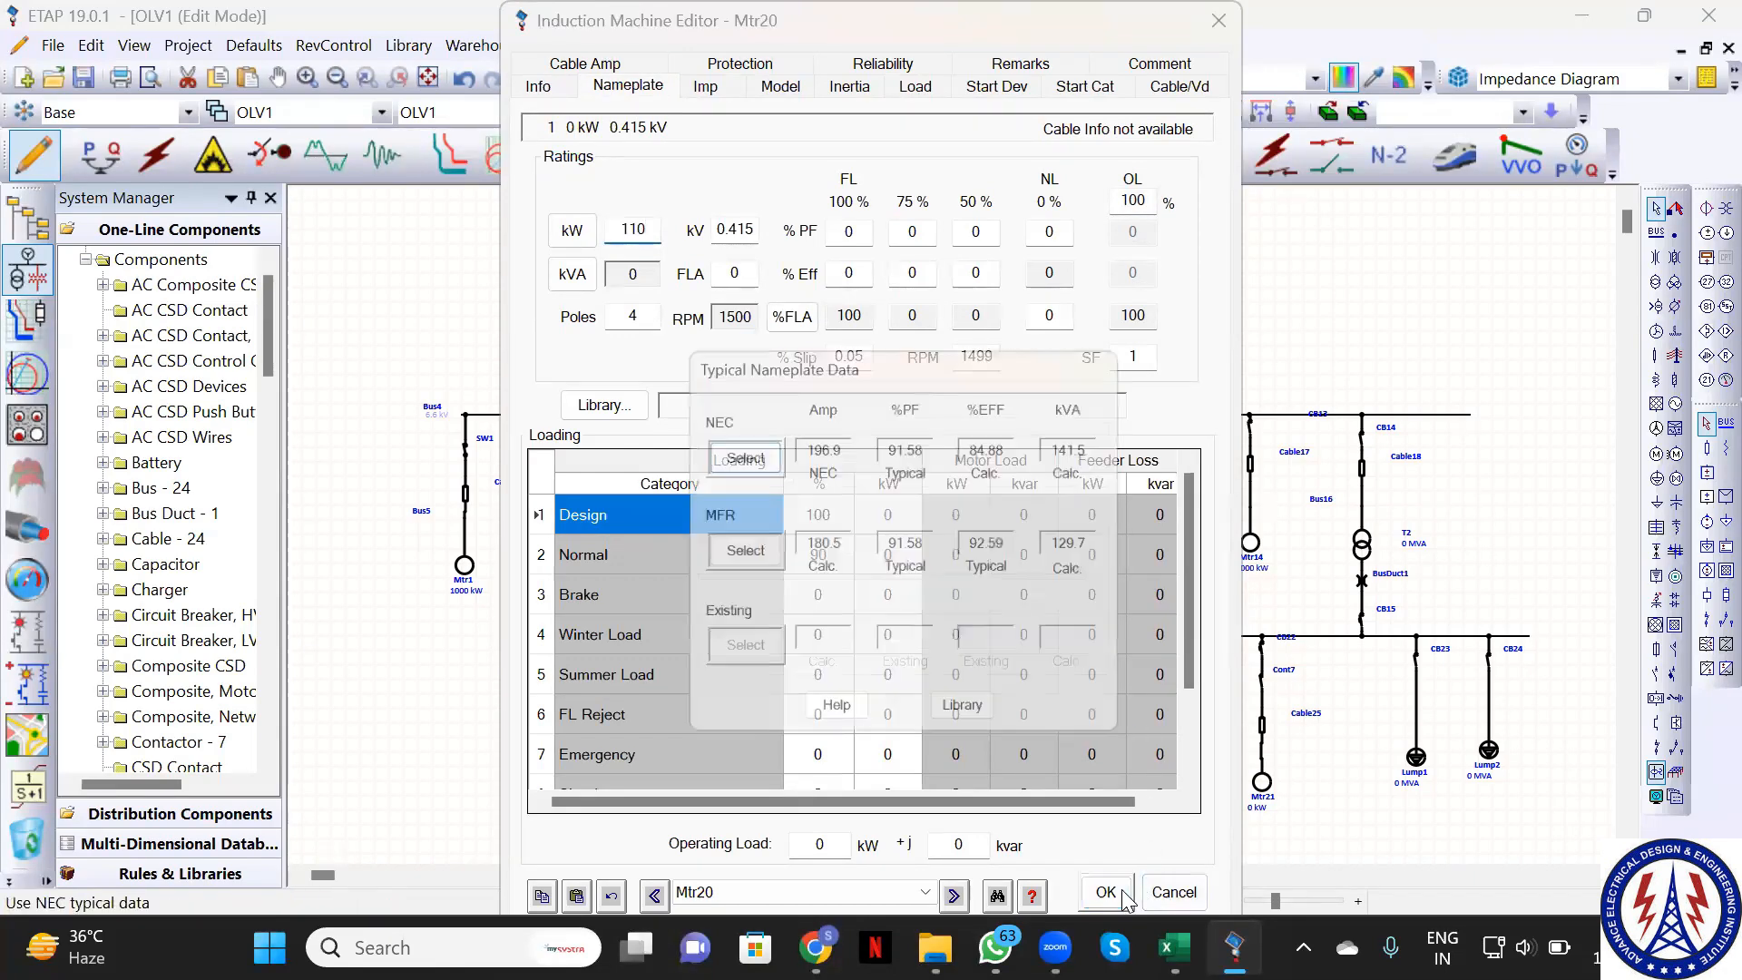
pyautogui.click(733, 451)
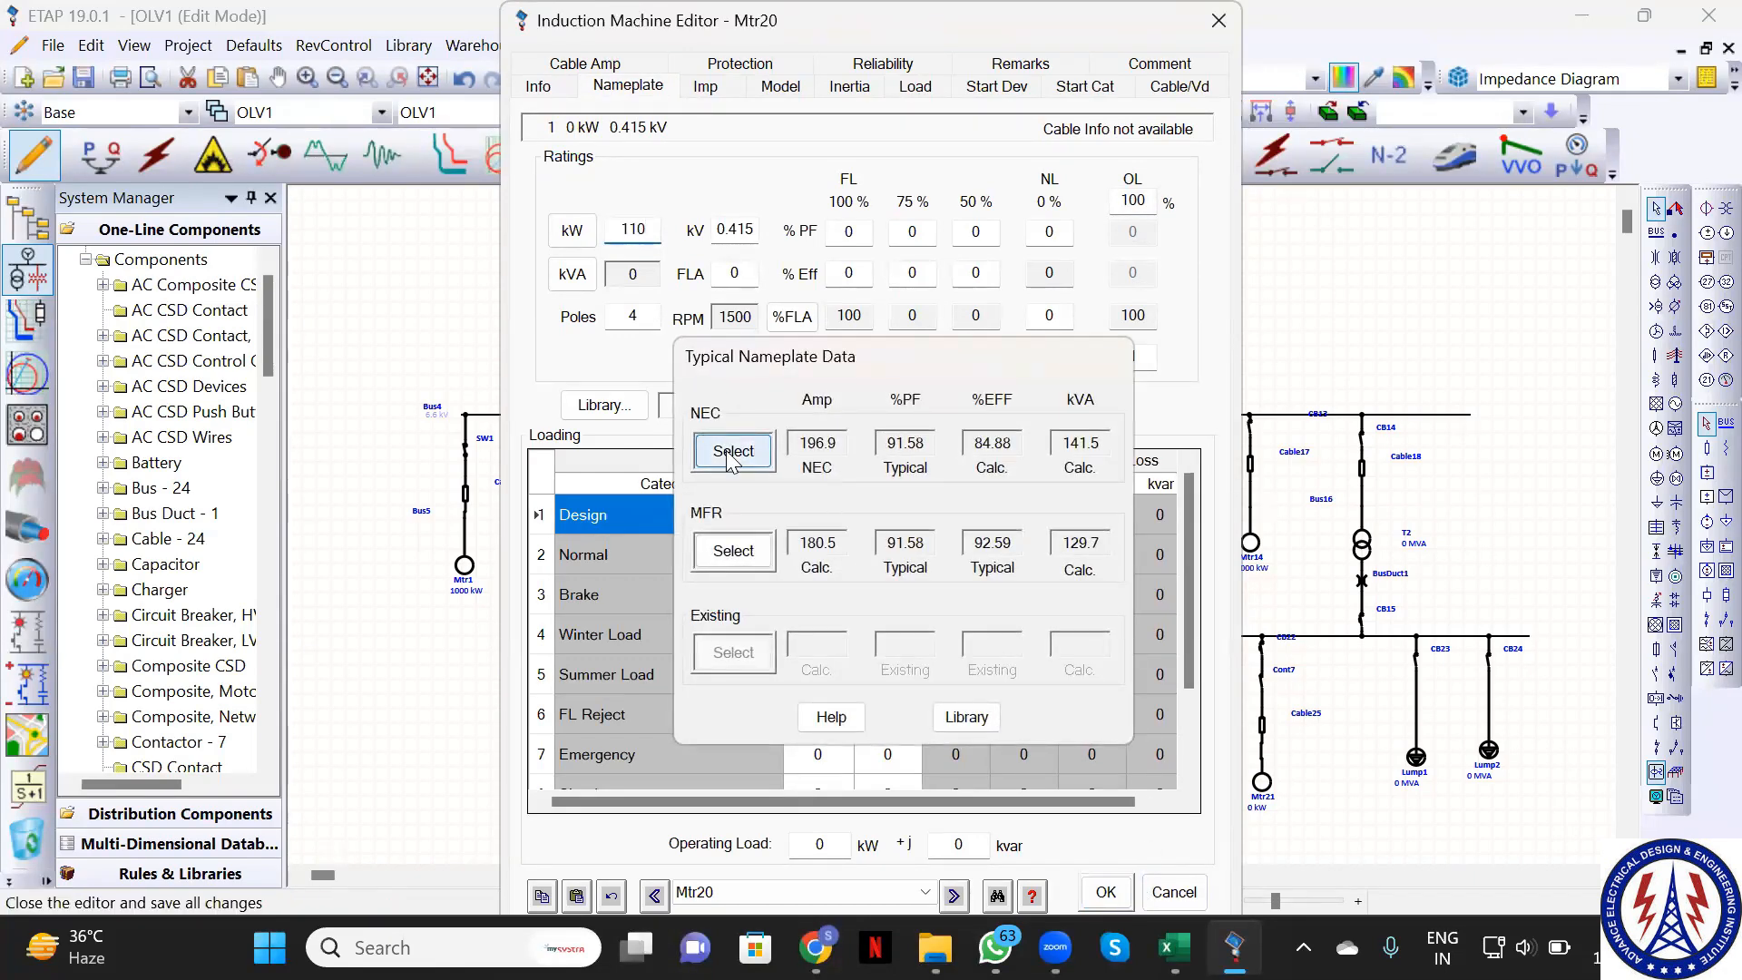
pyautogui.click(1106, 893)
# Rate motor Mtr21 at 120 kW with NEC typical nameplate values
pyautogui.click(1267, 791)
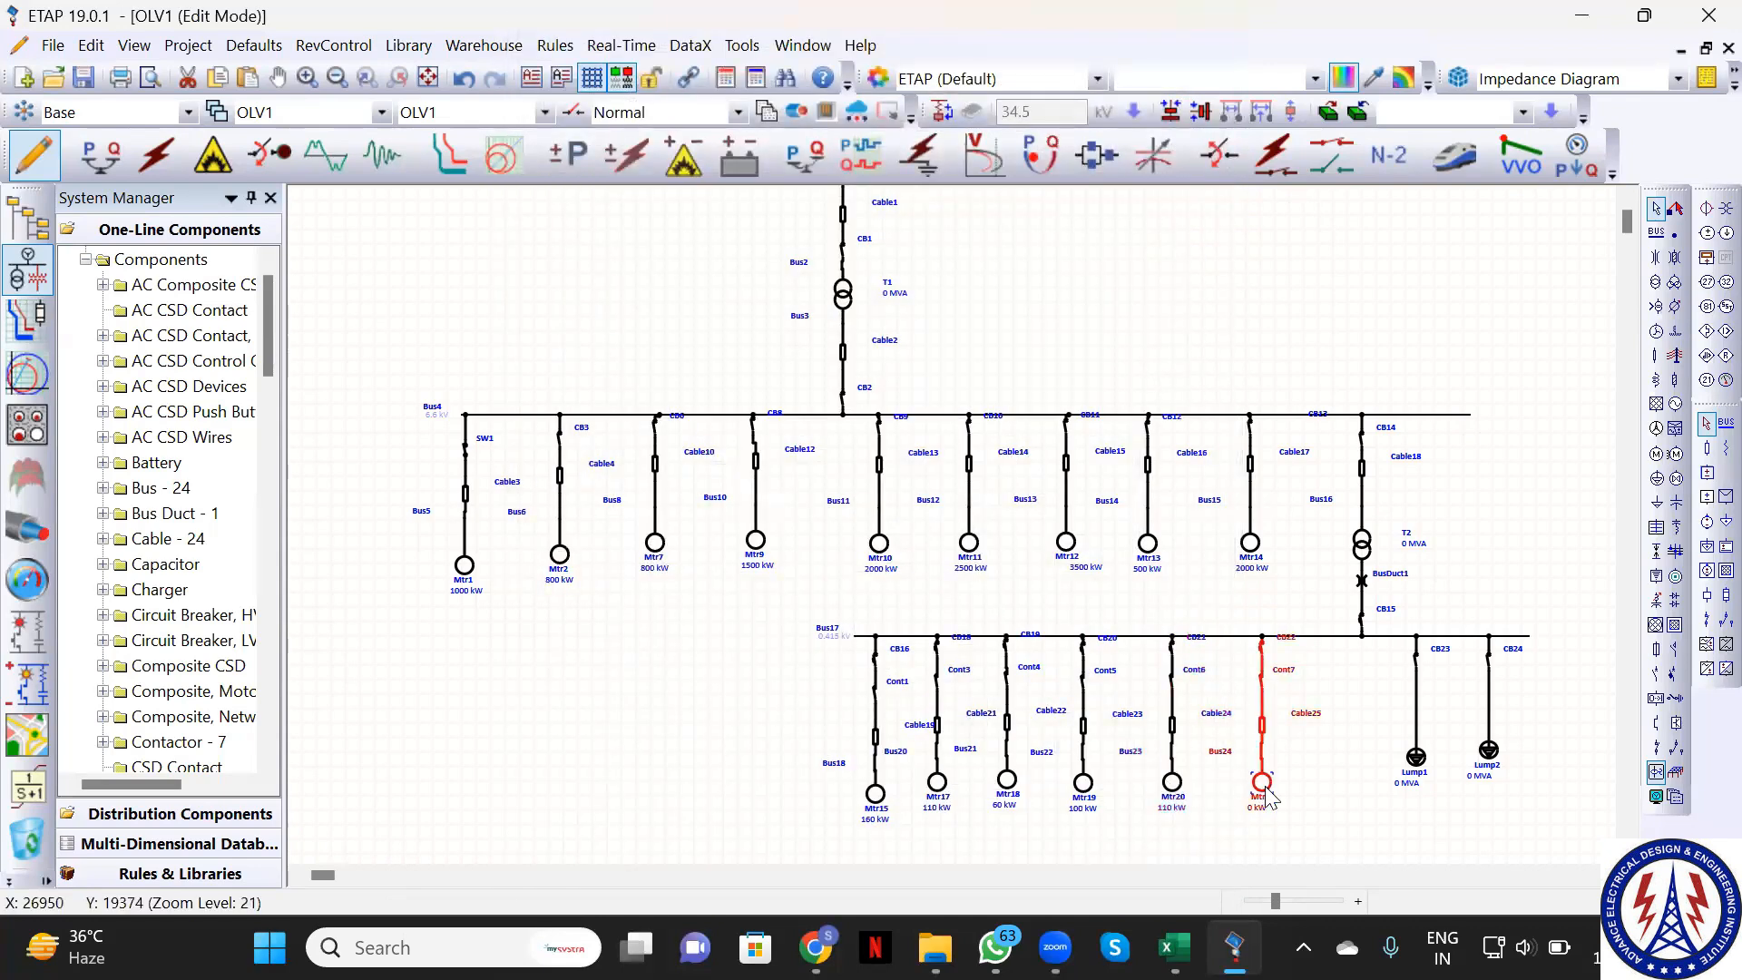
pyautogui.doubleClick(1263, 784)
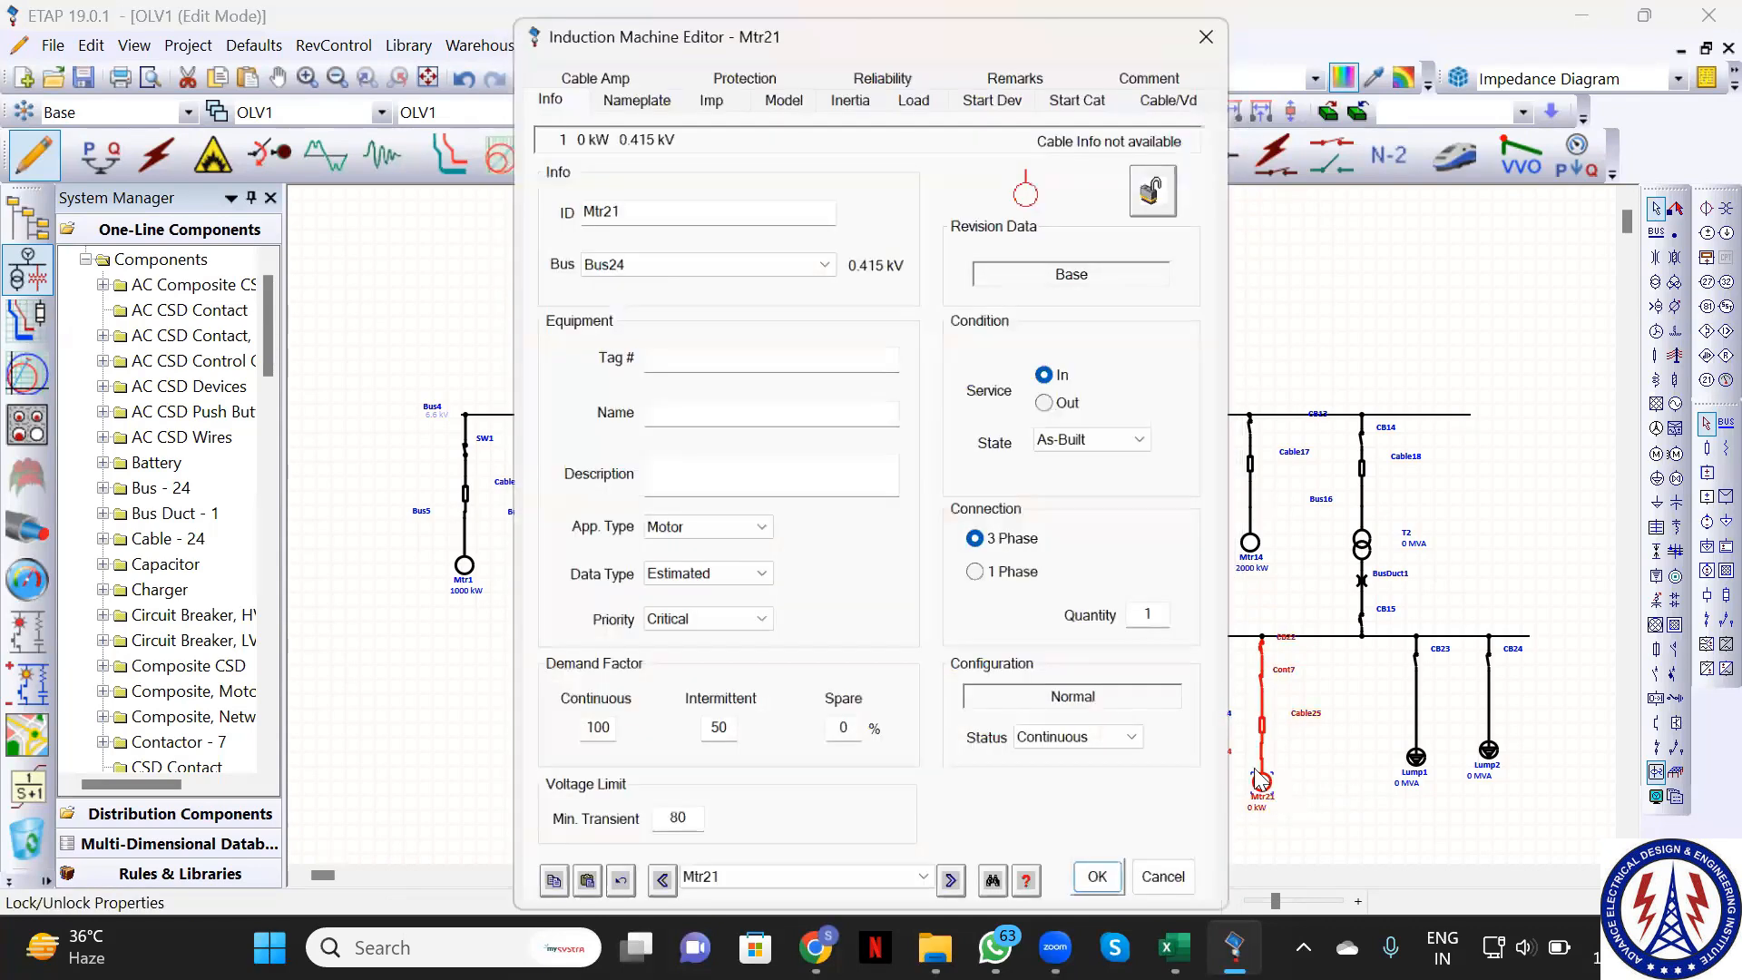
pyautogui.click(628, 87)
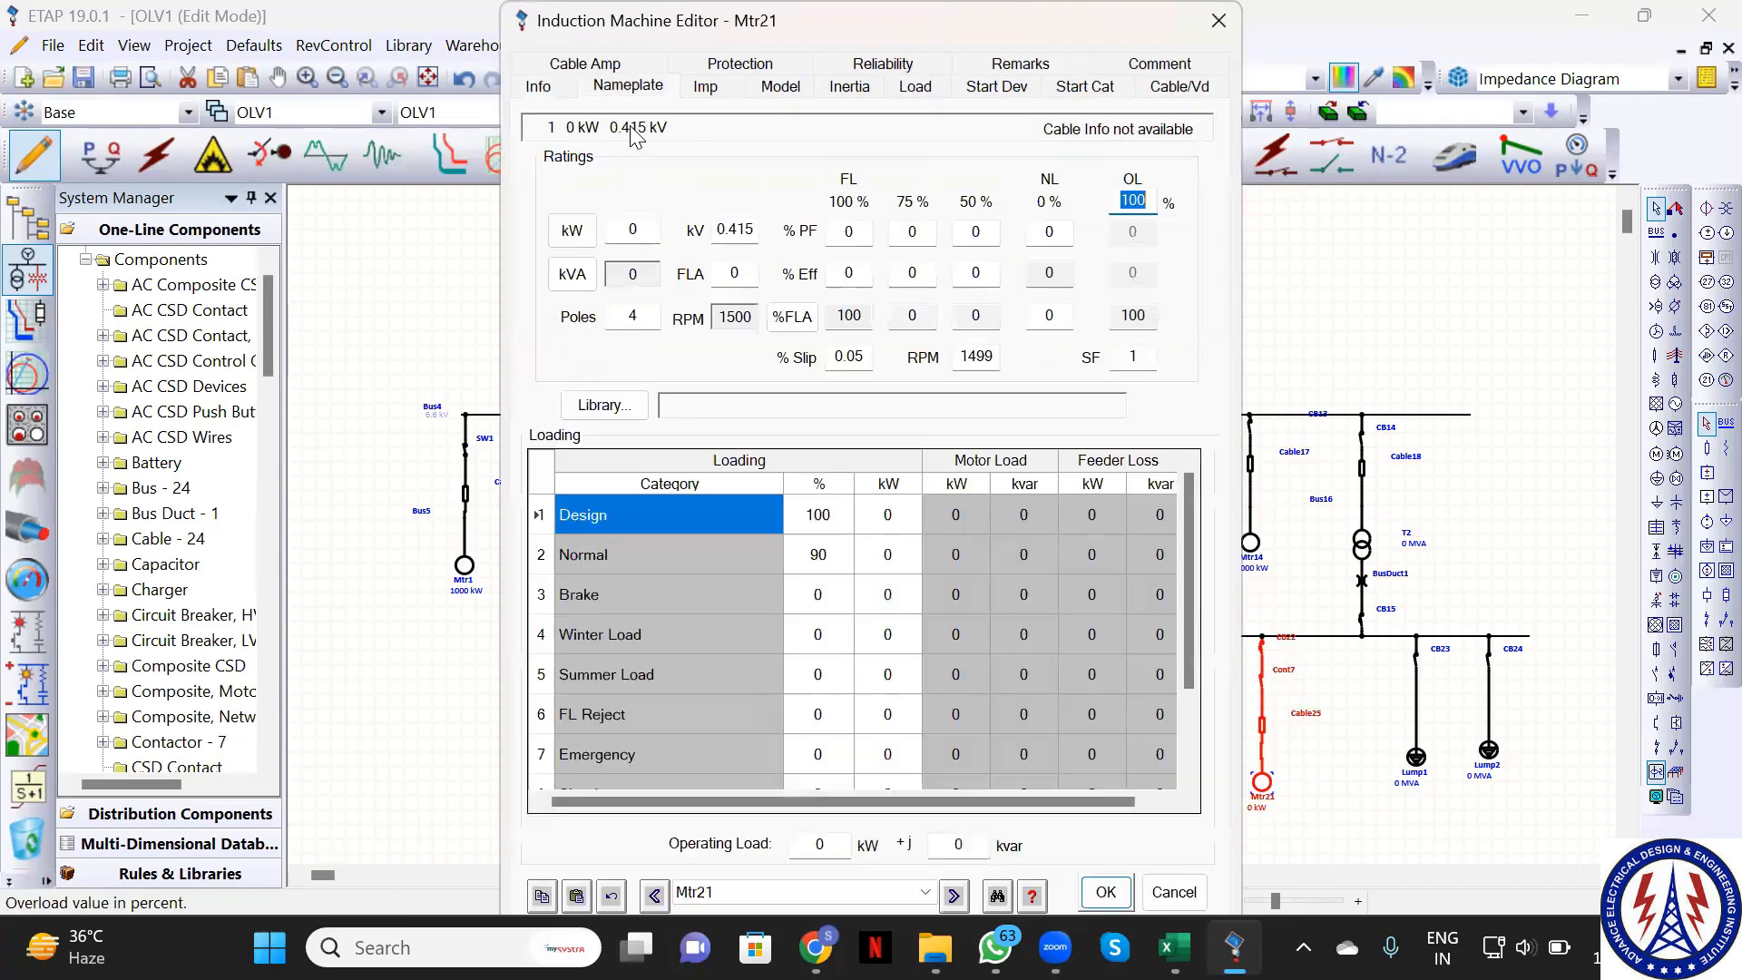
pyautogui.click(645, 238)
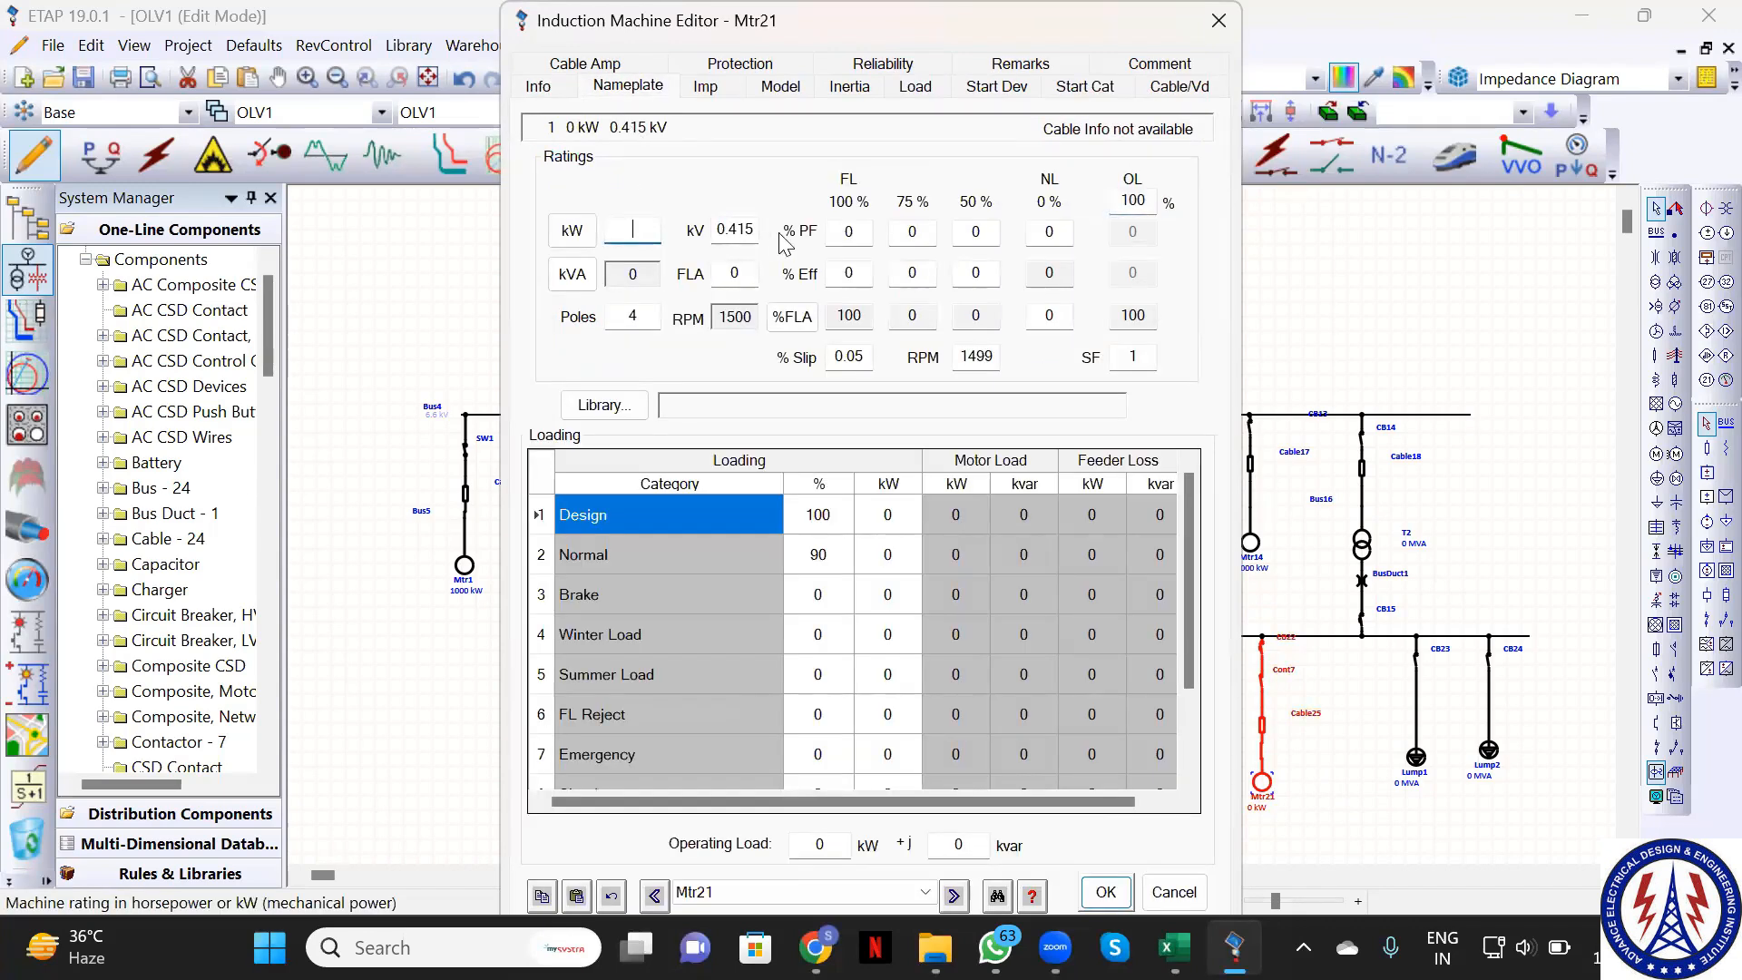
pyautogui.write('120')
pyautogui.click(1105, 892)
pyautogui.click(723, 448)
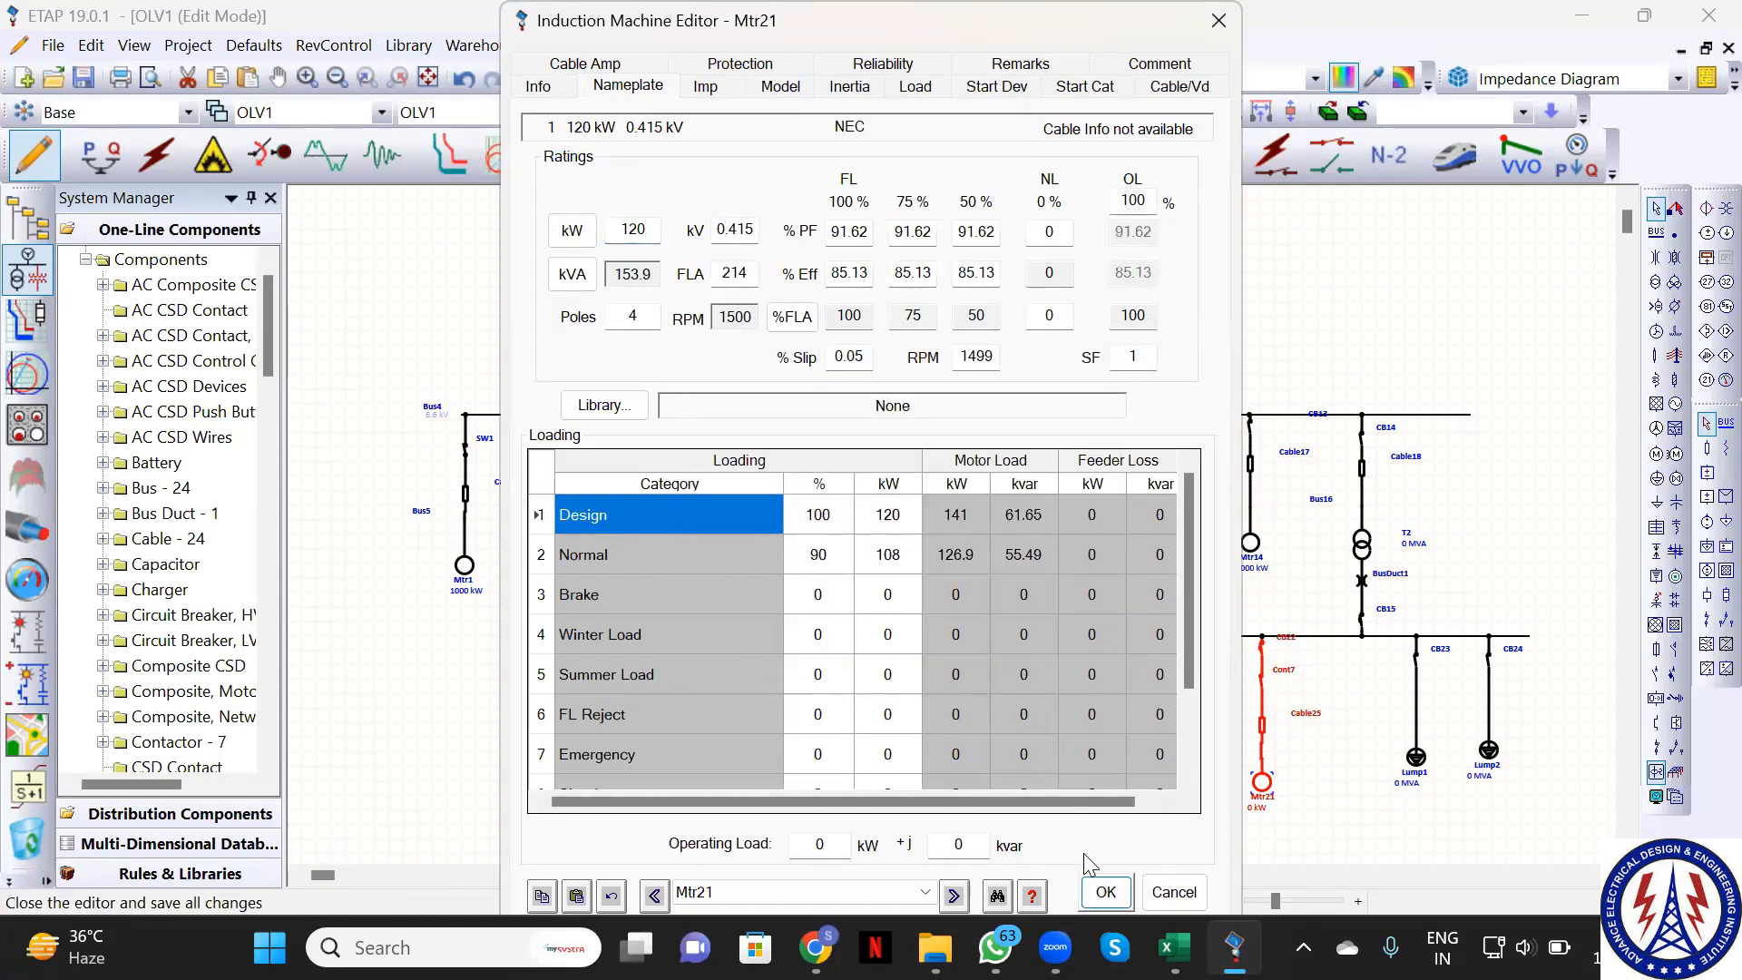
pyautogui.click(1106, 892)
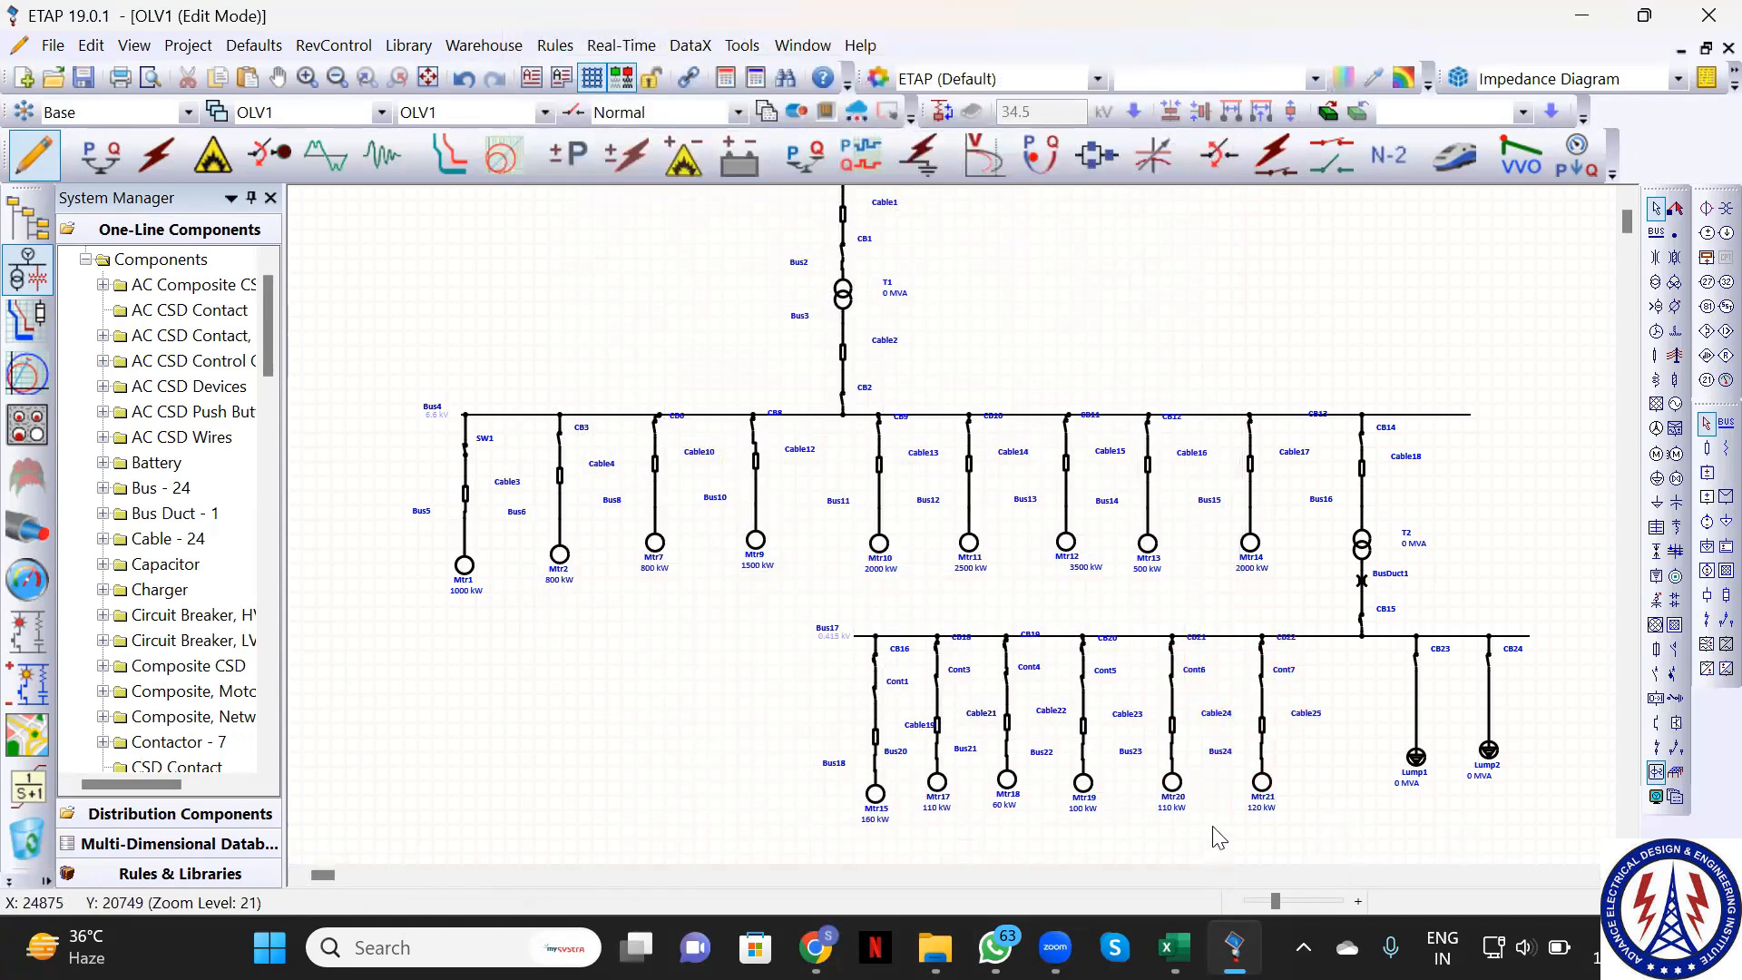
# Switch lumped load Lump1's nameplate rating units from MVA to kVA
pyautogui.click(1416, 768)
pyautogui.doubleClick(1415, 768)
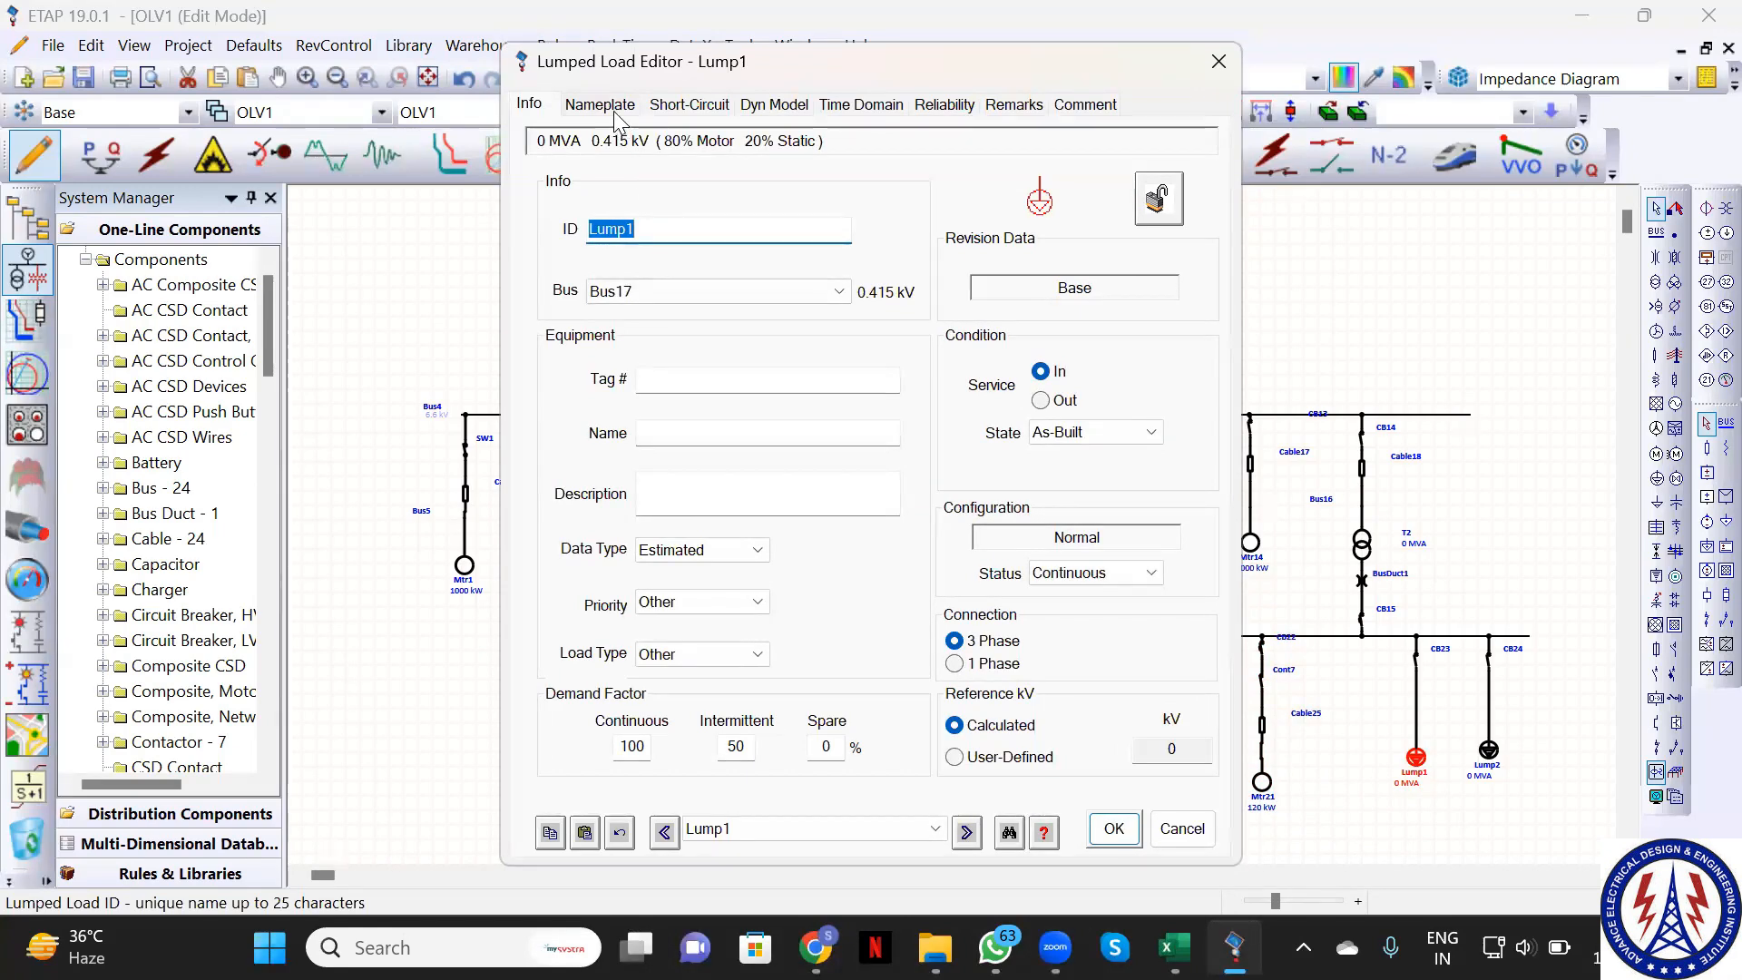
pyautogui.click(614, 114)
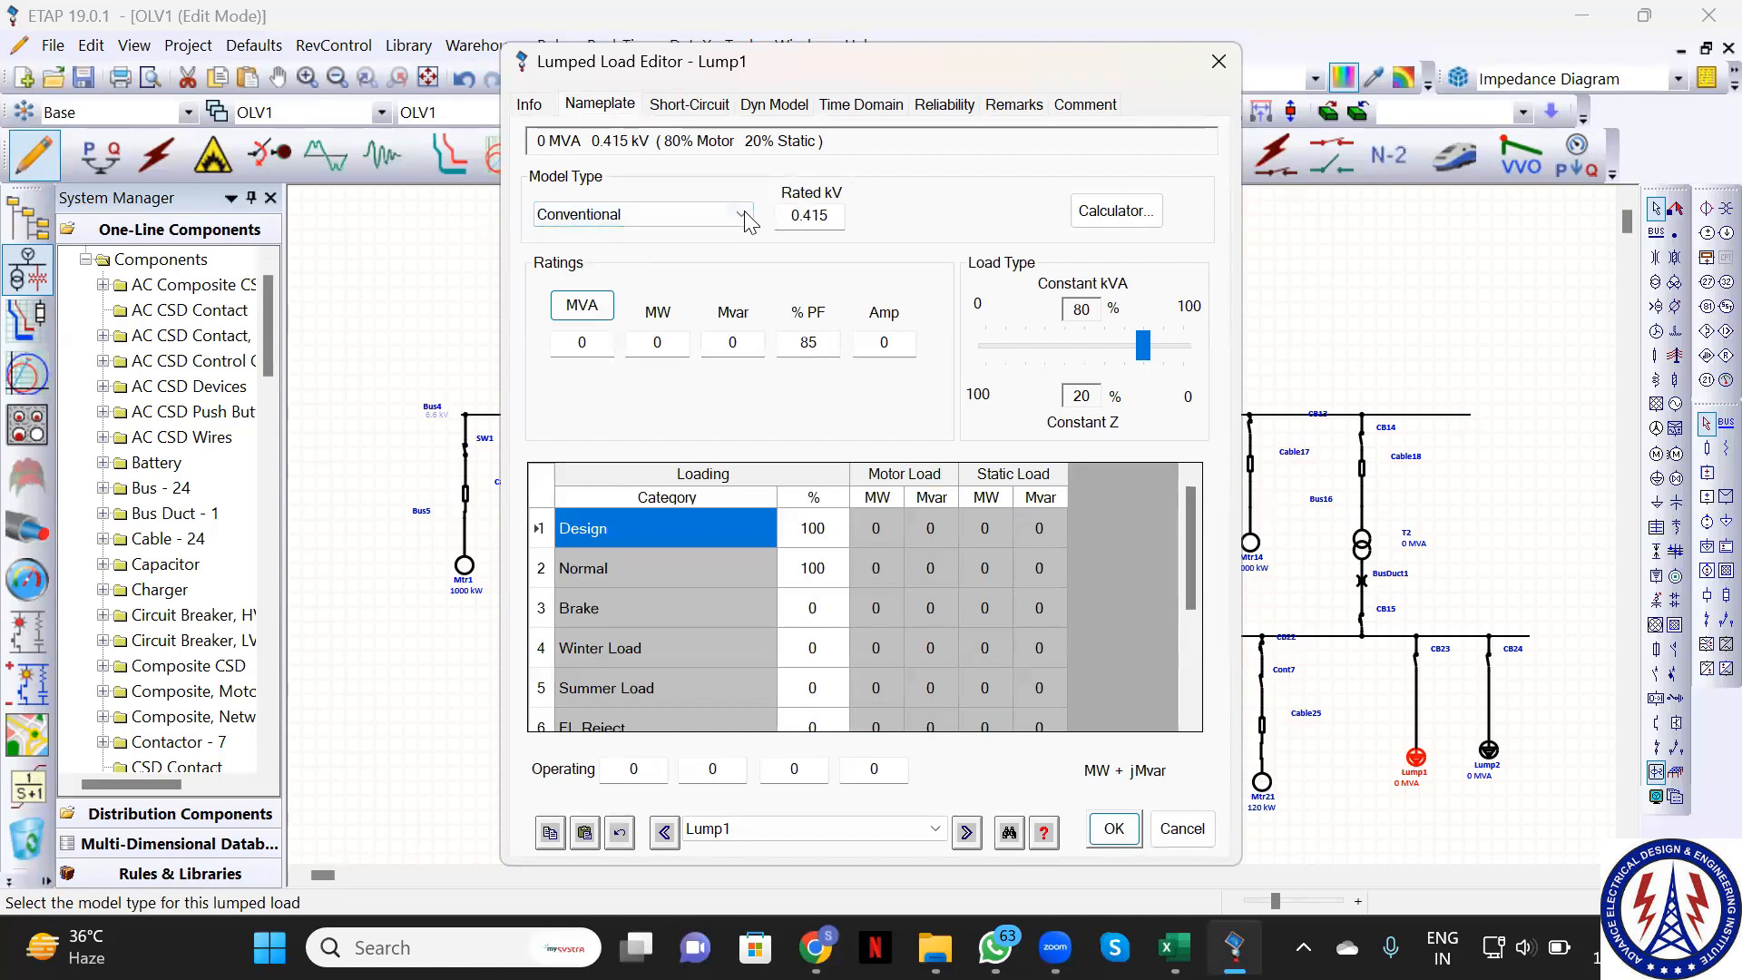
pyautogui.click(582, 306)
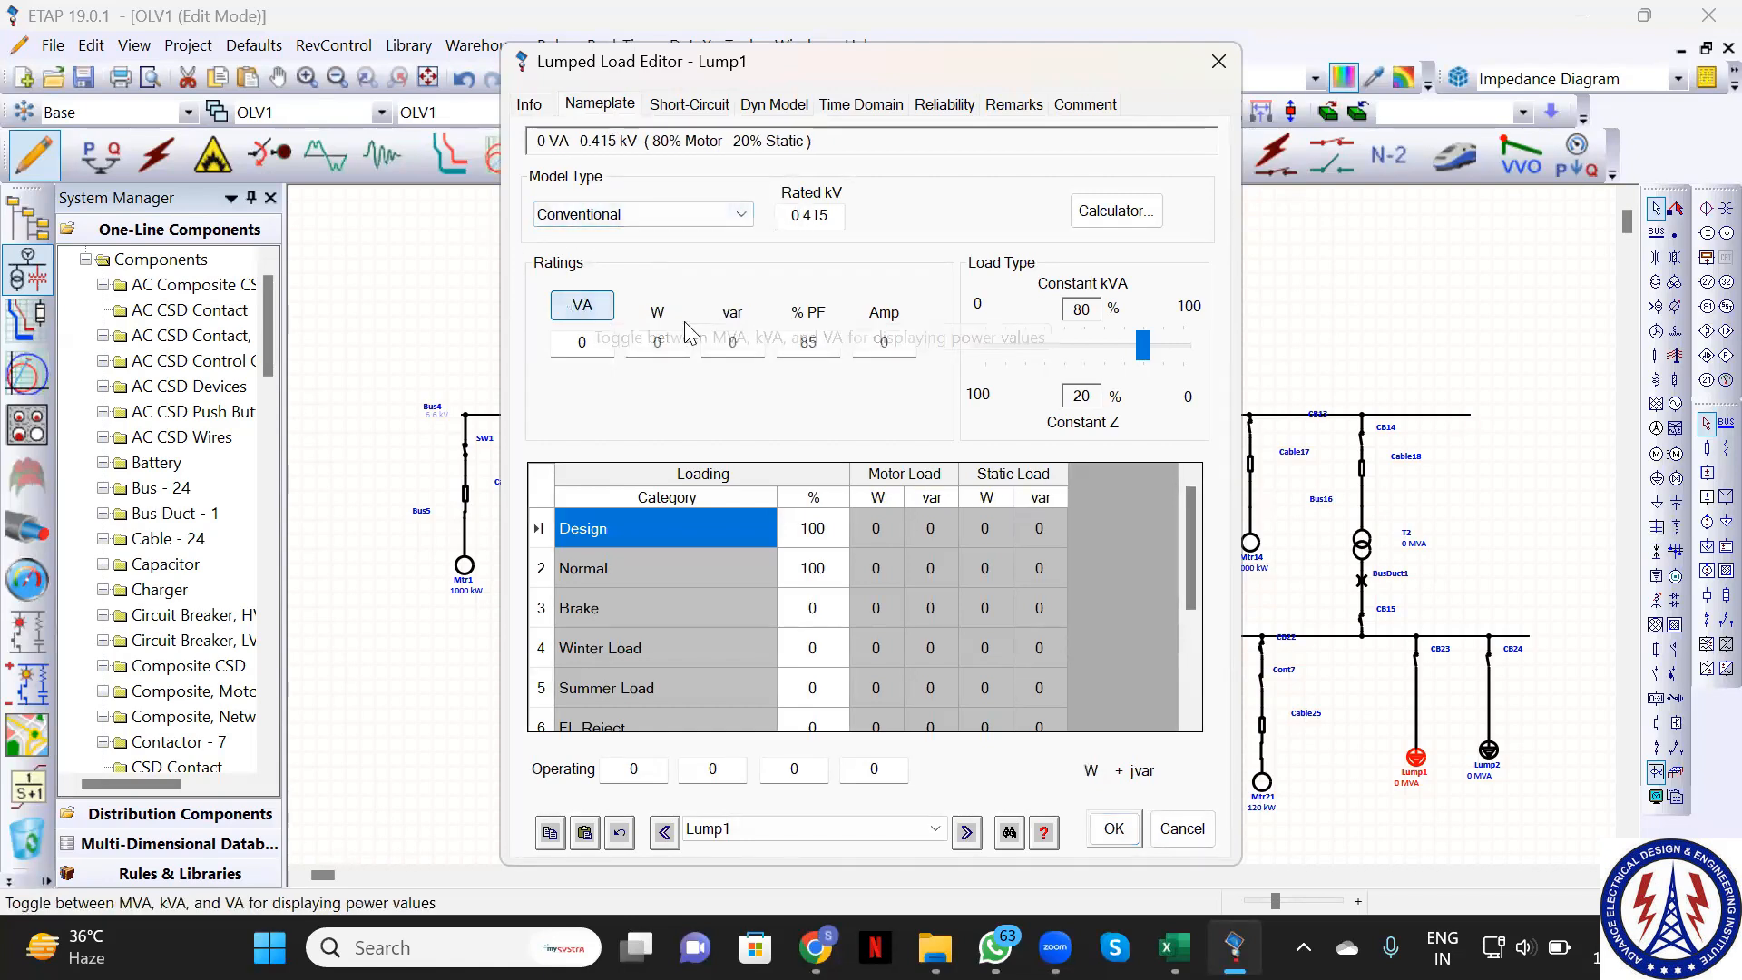
pyautogui.click(584, 306)
pyautogui.click(583, 305)
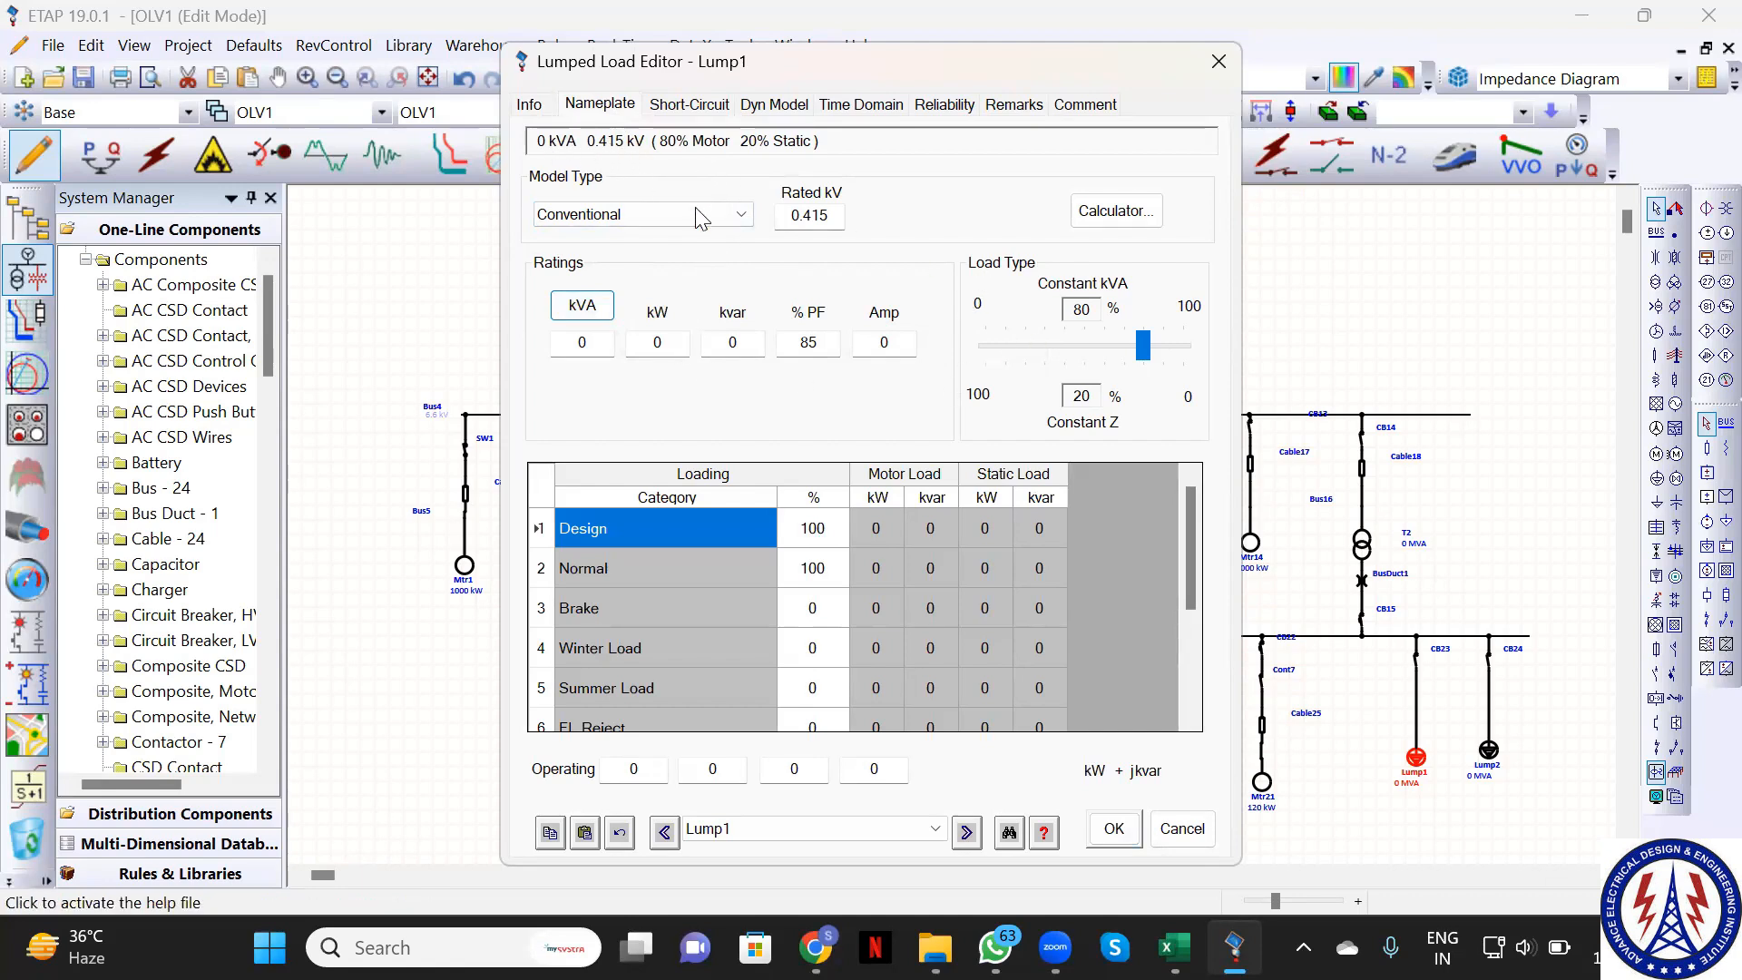
pyautogui.click(802, 221)
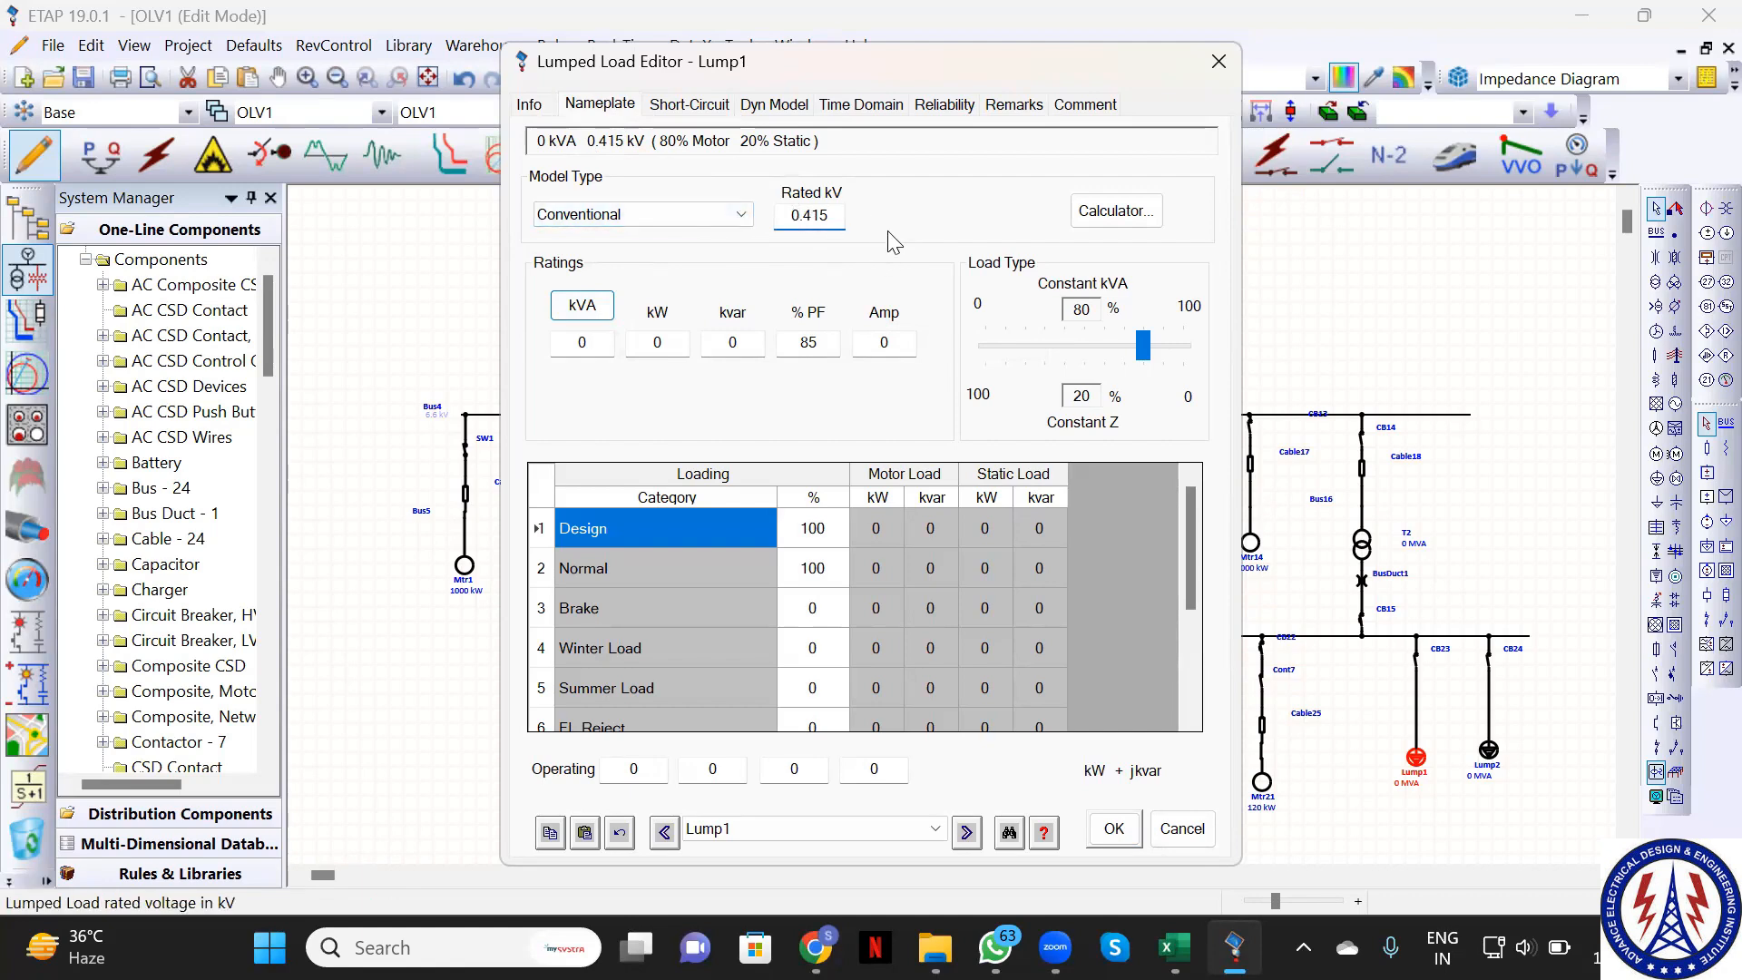
# Enter 100 kVA for Lump1, clear its 85 kW value, and apply
pyautogui.click(600, 342)
pyautogui.press('BackSpace')
pyautogui.write('1')
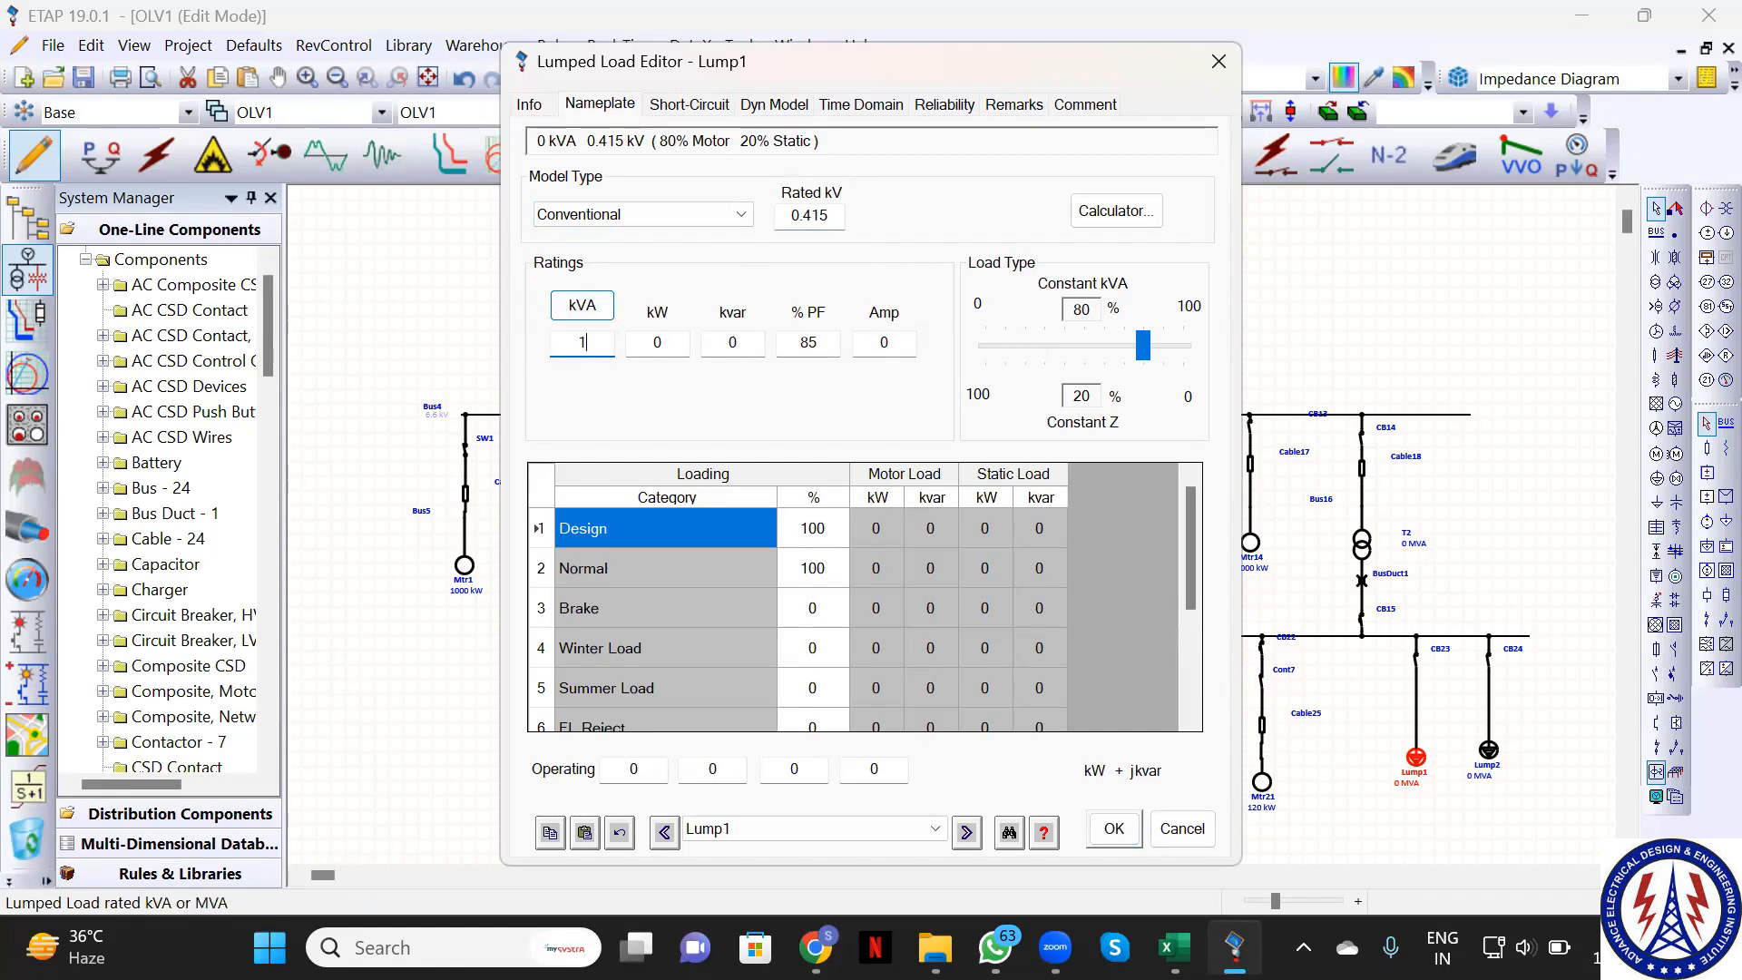
pyautogui.write('000')
pyautogui.press('BackSpace')
pyautogui.click(676, 348)
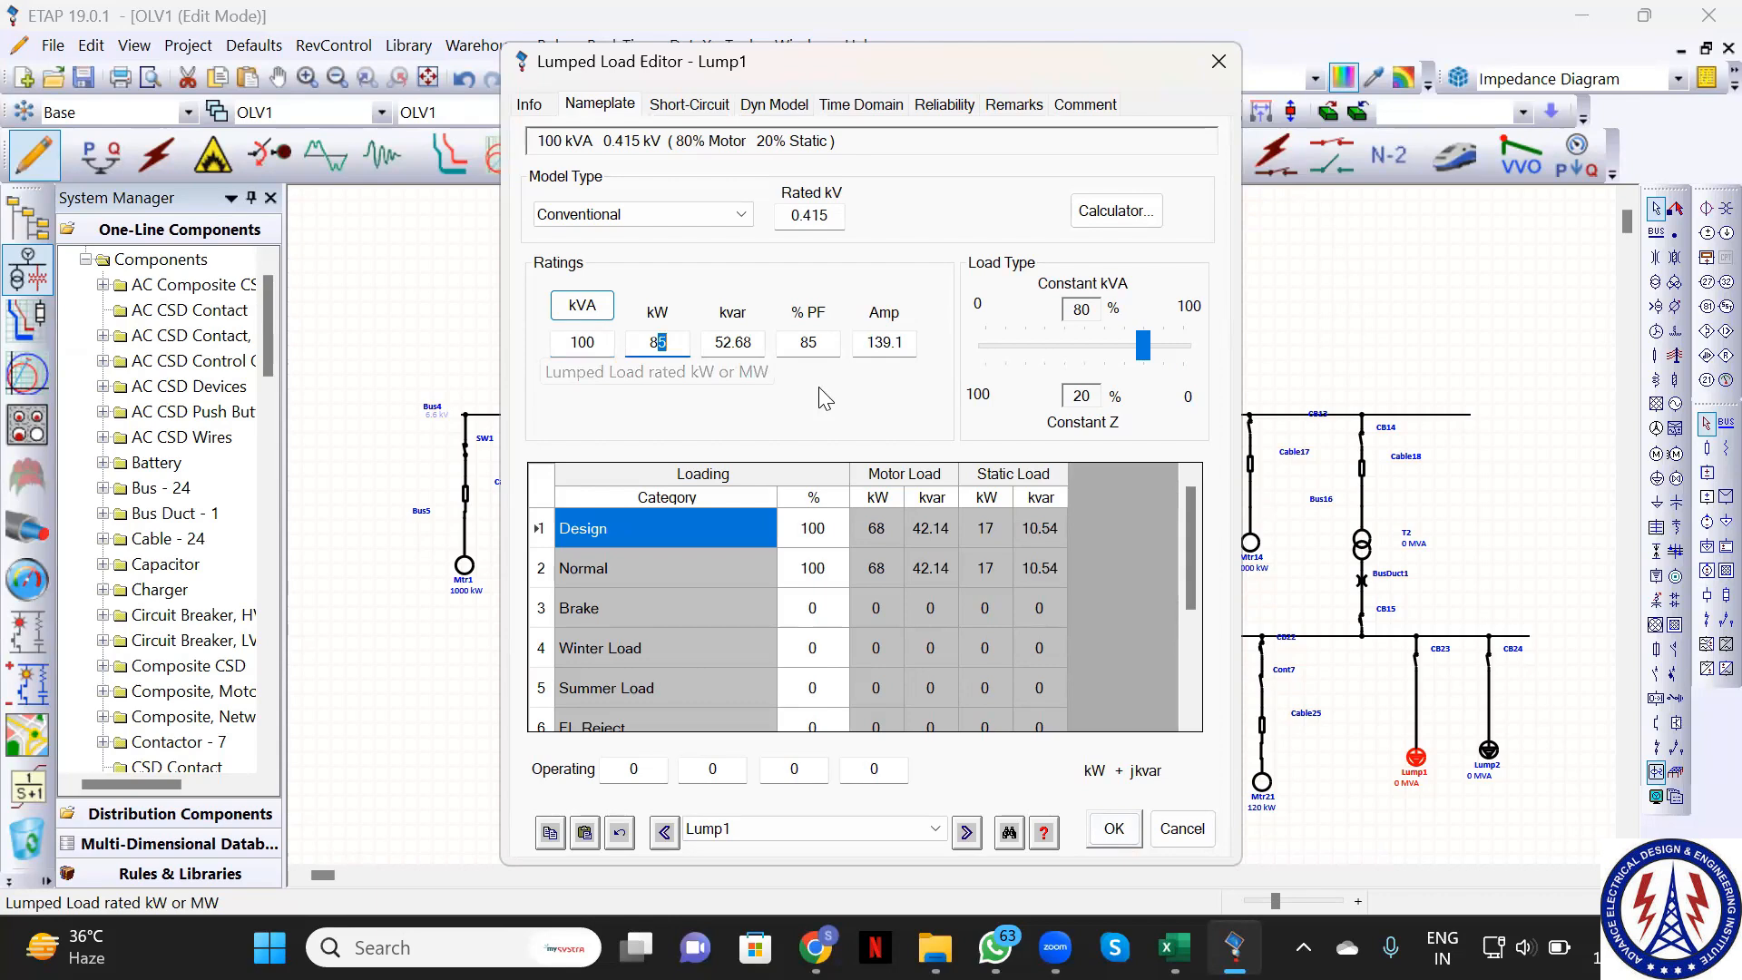
pyautogui.click(661, 342)
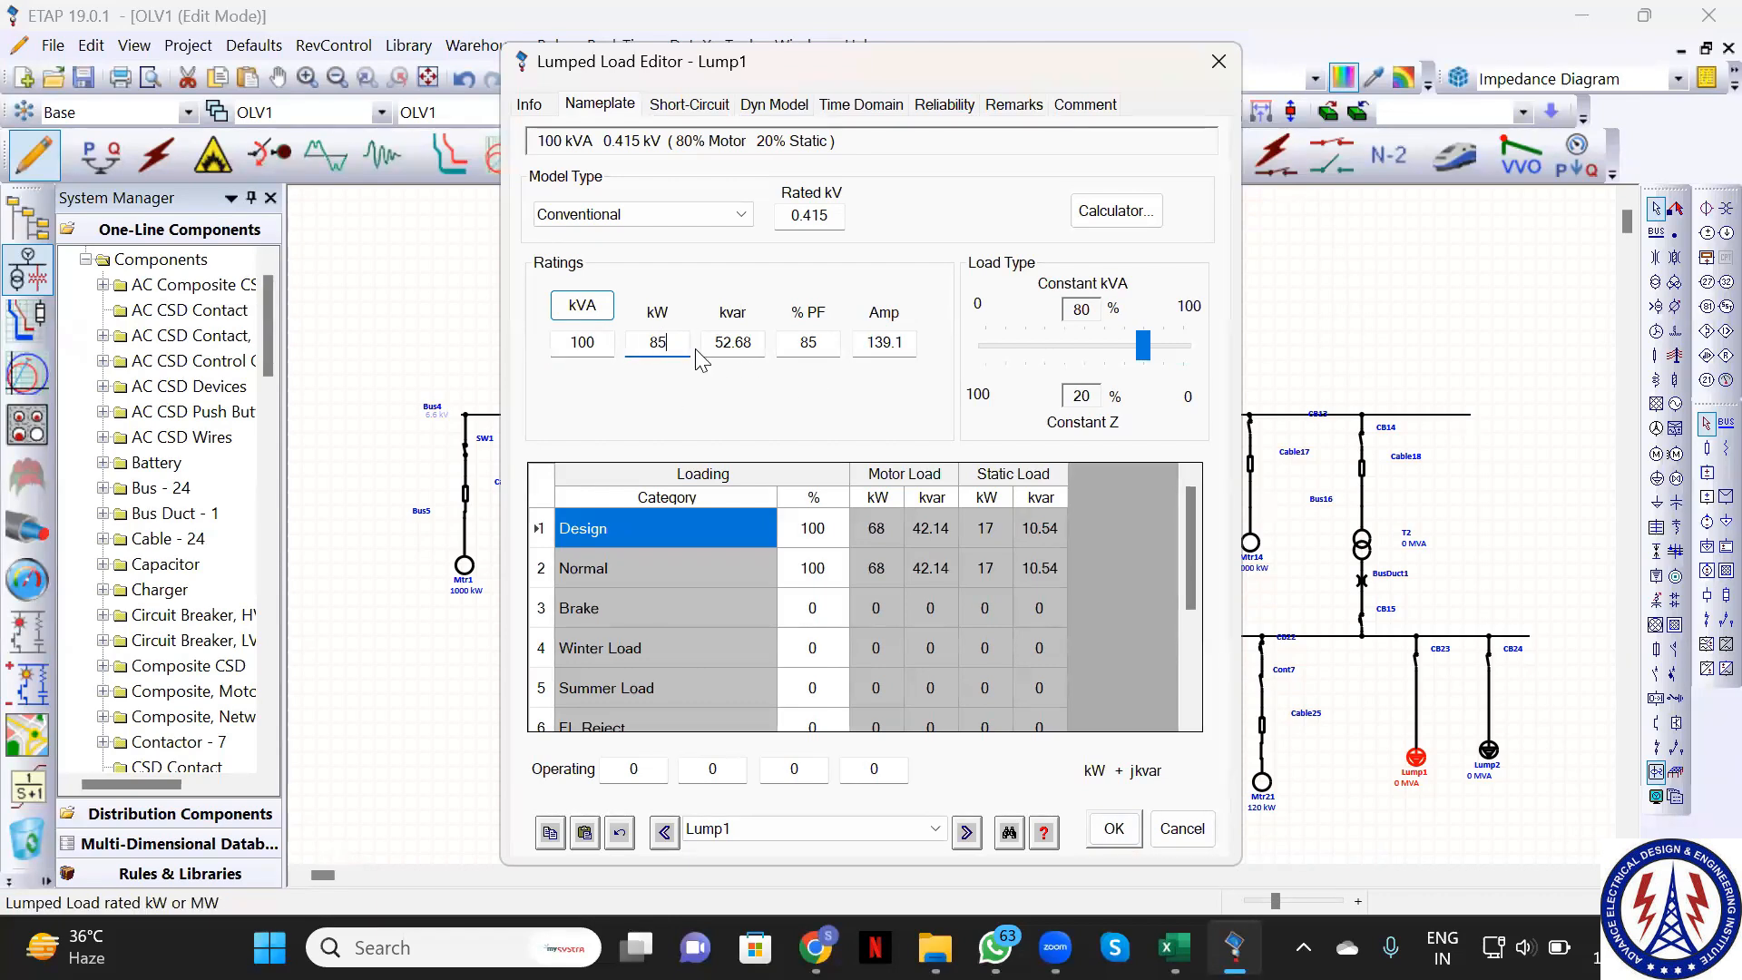
pyautogui.press('BackSpace')
pyautogui.press('BackSpace')
pyautogui.write('12')
pyautogui.press('BackSpace')
pyautogui.press('BackSpace')
pyautogui.click(1114, 827)
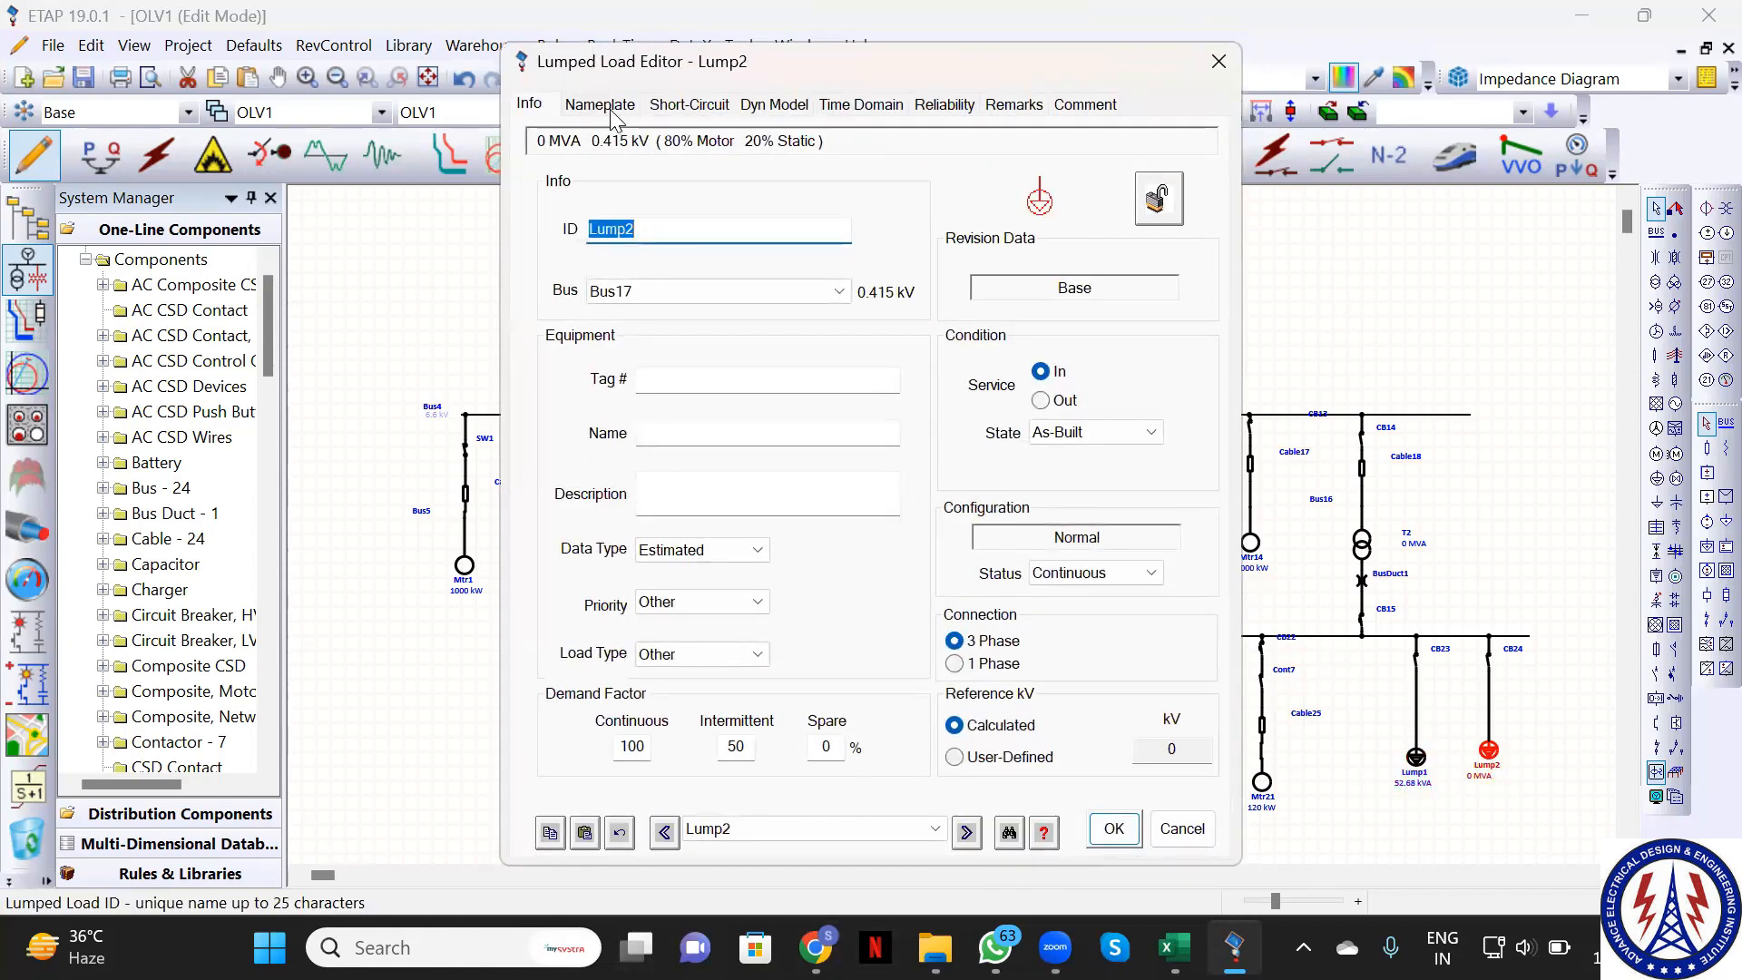
# Rate lumped load Lump2 at 125 kVA
pyautogui.click(604, 106)
pyautogui.click(588, 309)
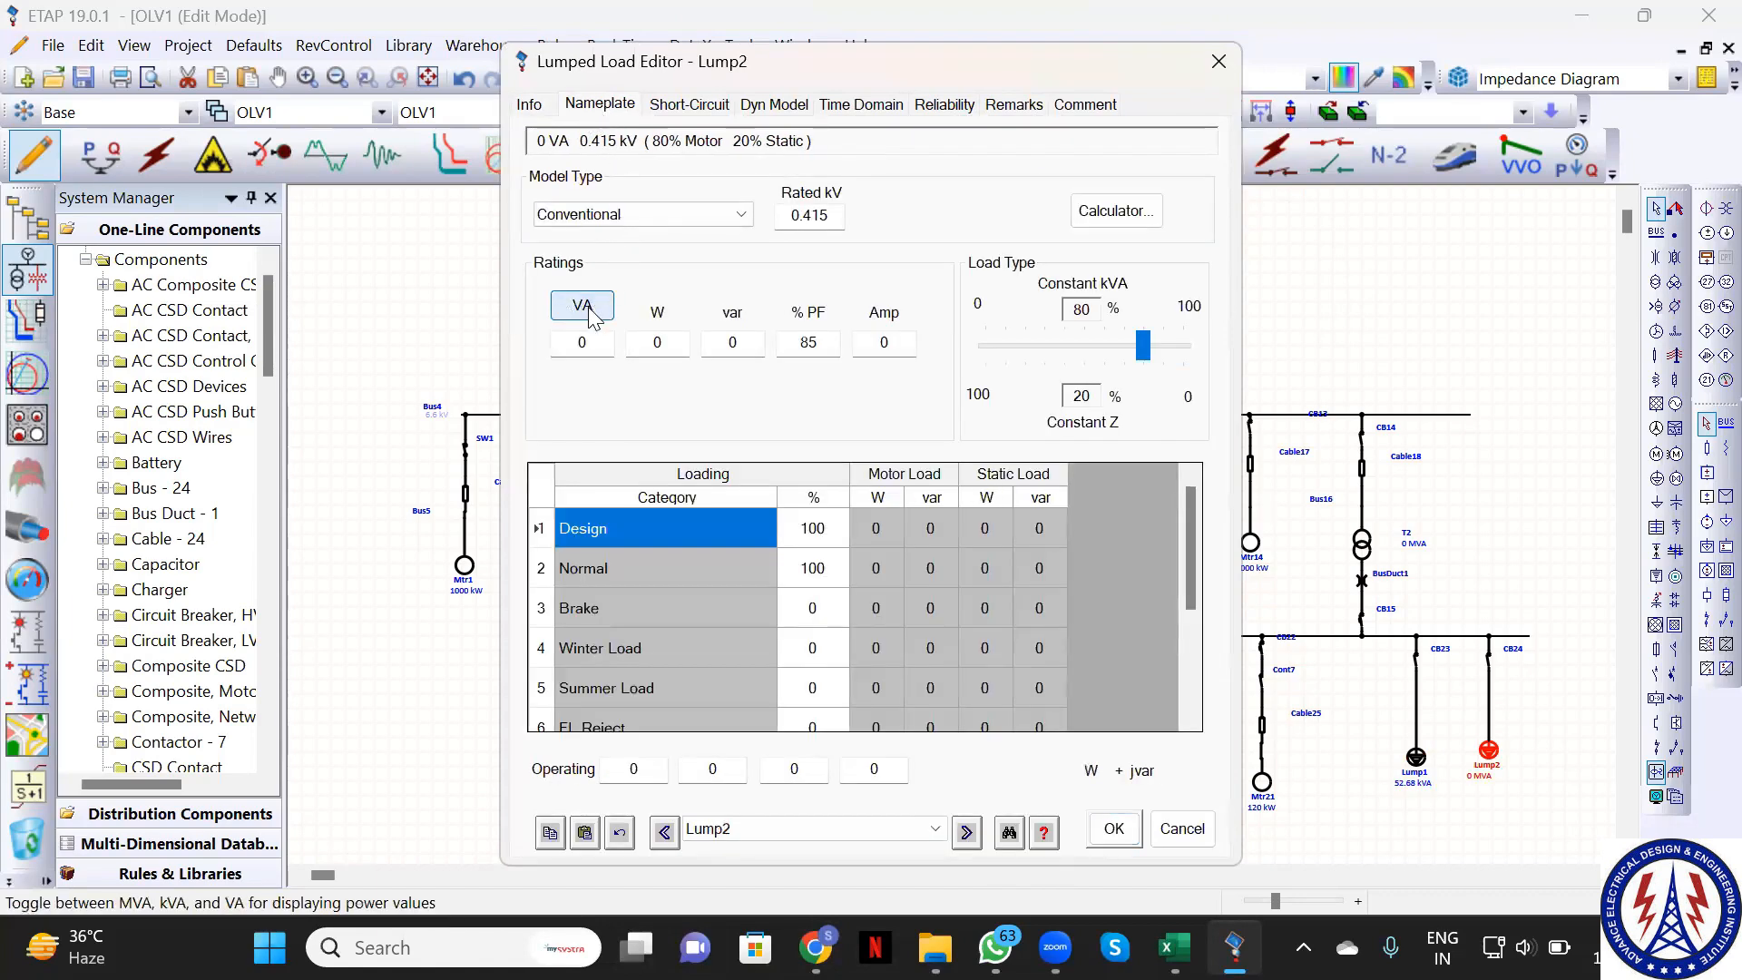
pyautogui.click(588, 309)
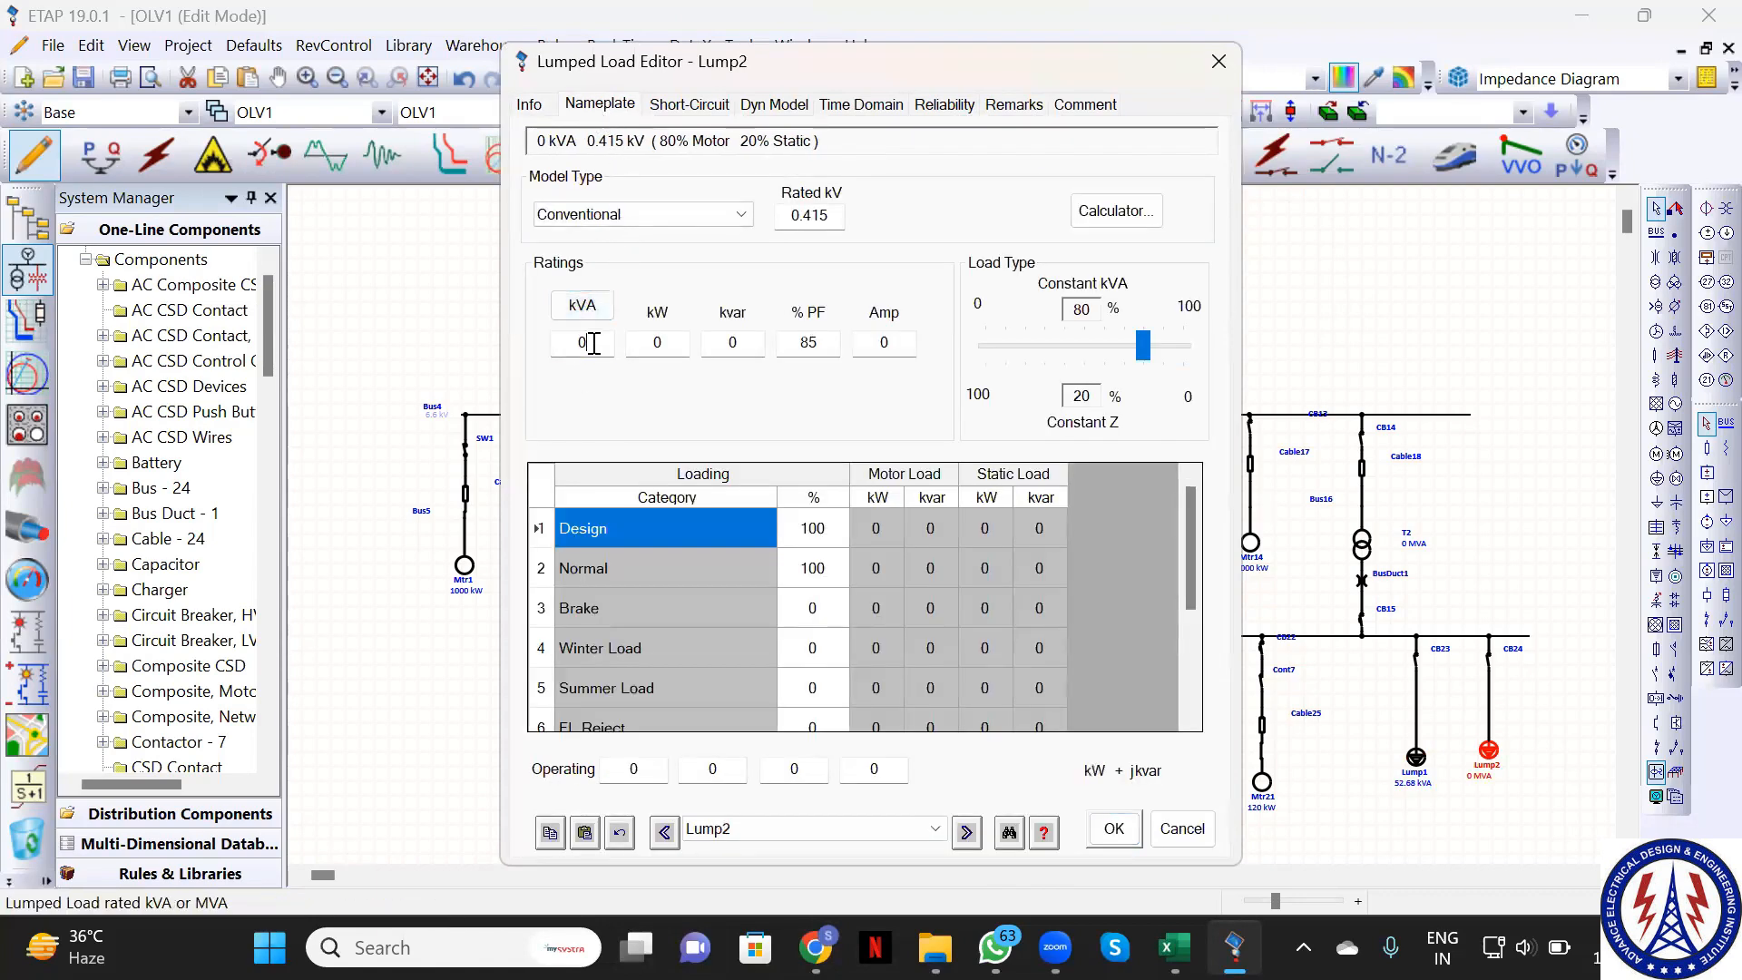
pyautogui.write('125')
pyautogui.click(1125, 827)
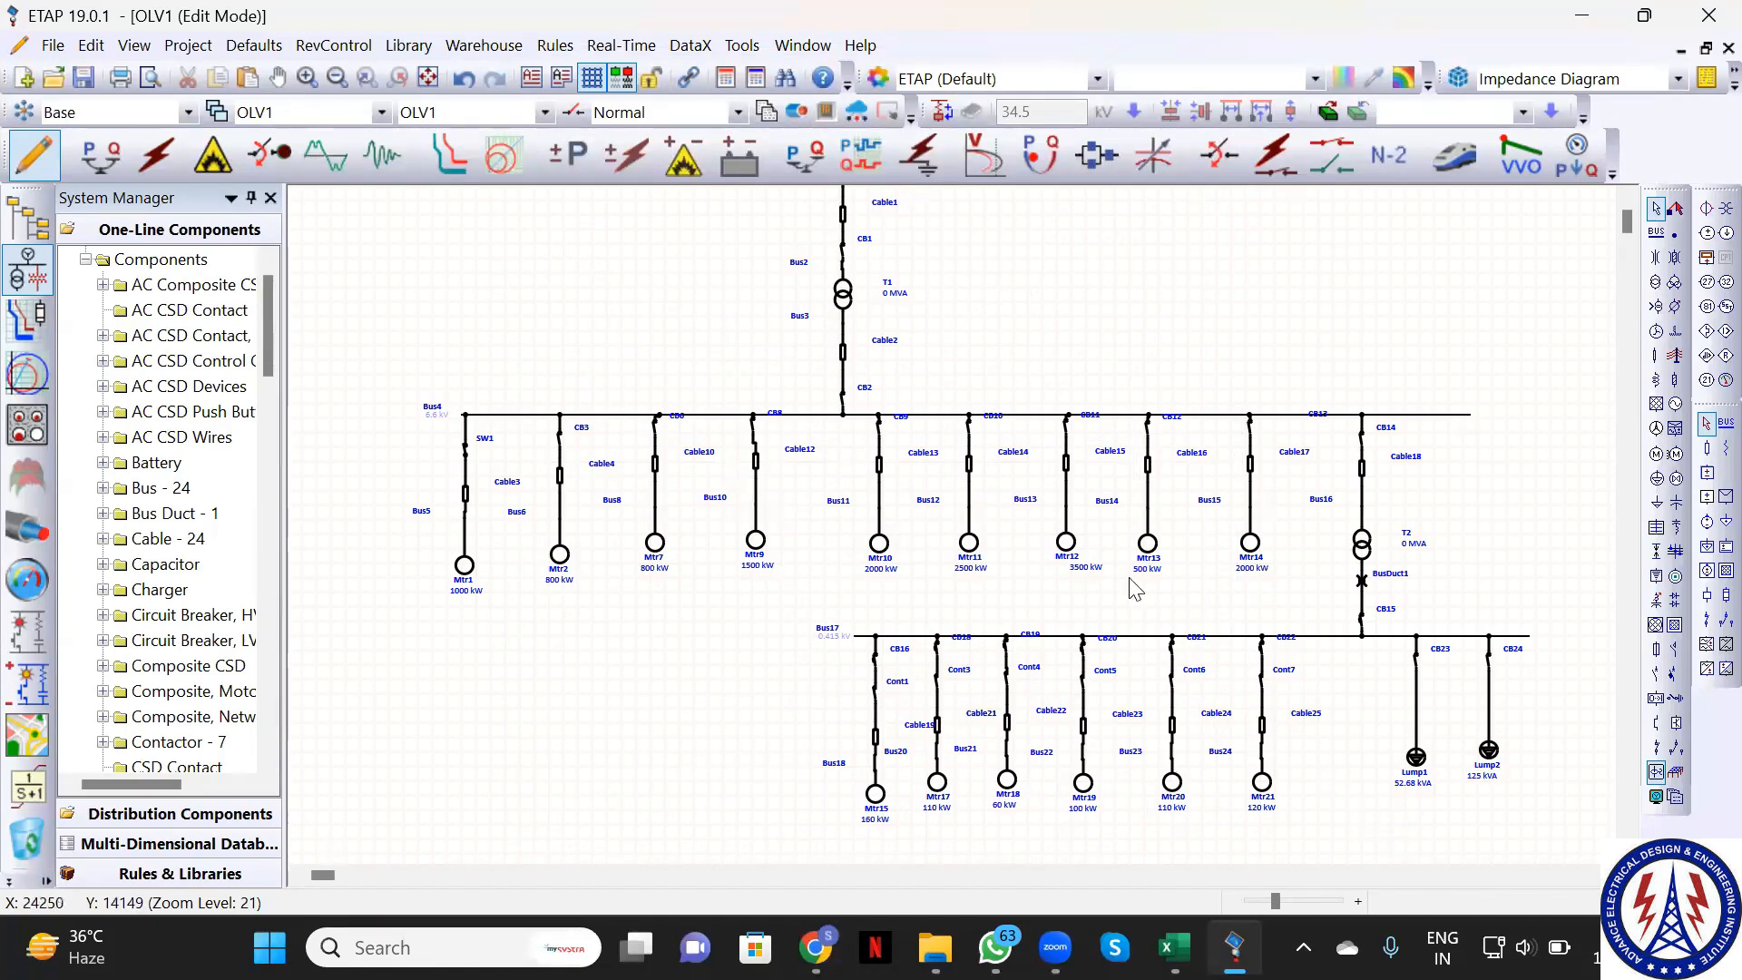
pyautogui.scroll(1, 1119, 578)
pyautogui.scroll(-1, 1119, 578)
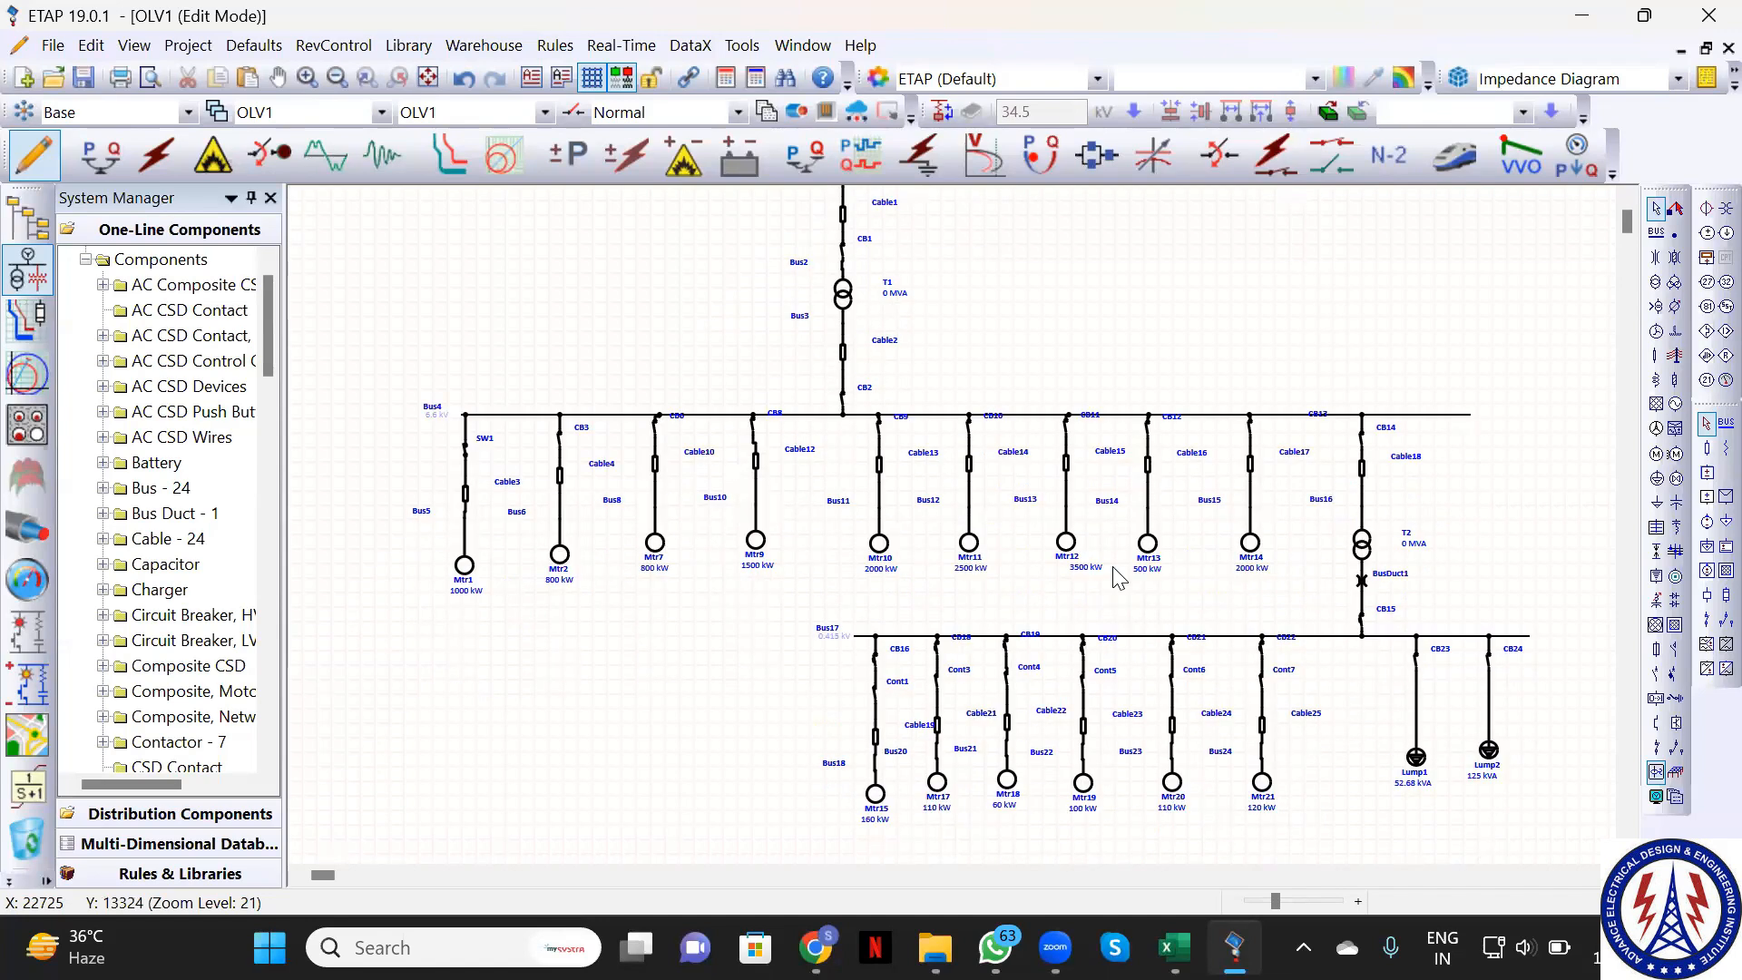
pyautogui.scroll(1, 1119, 578)
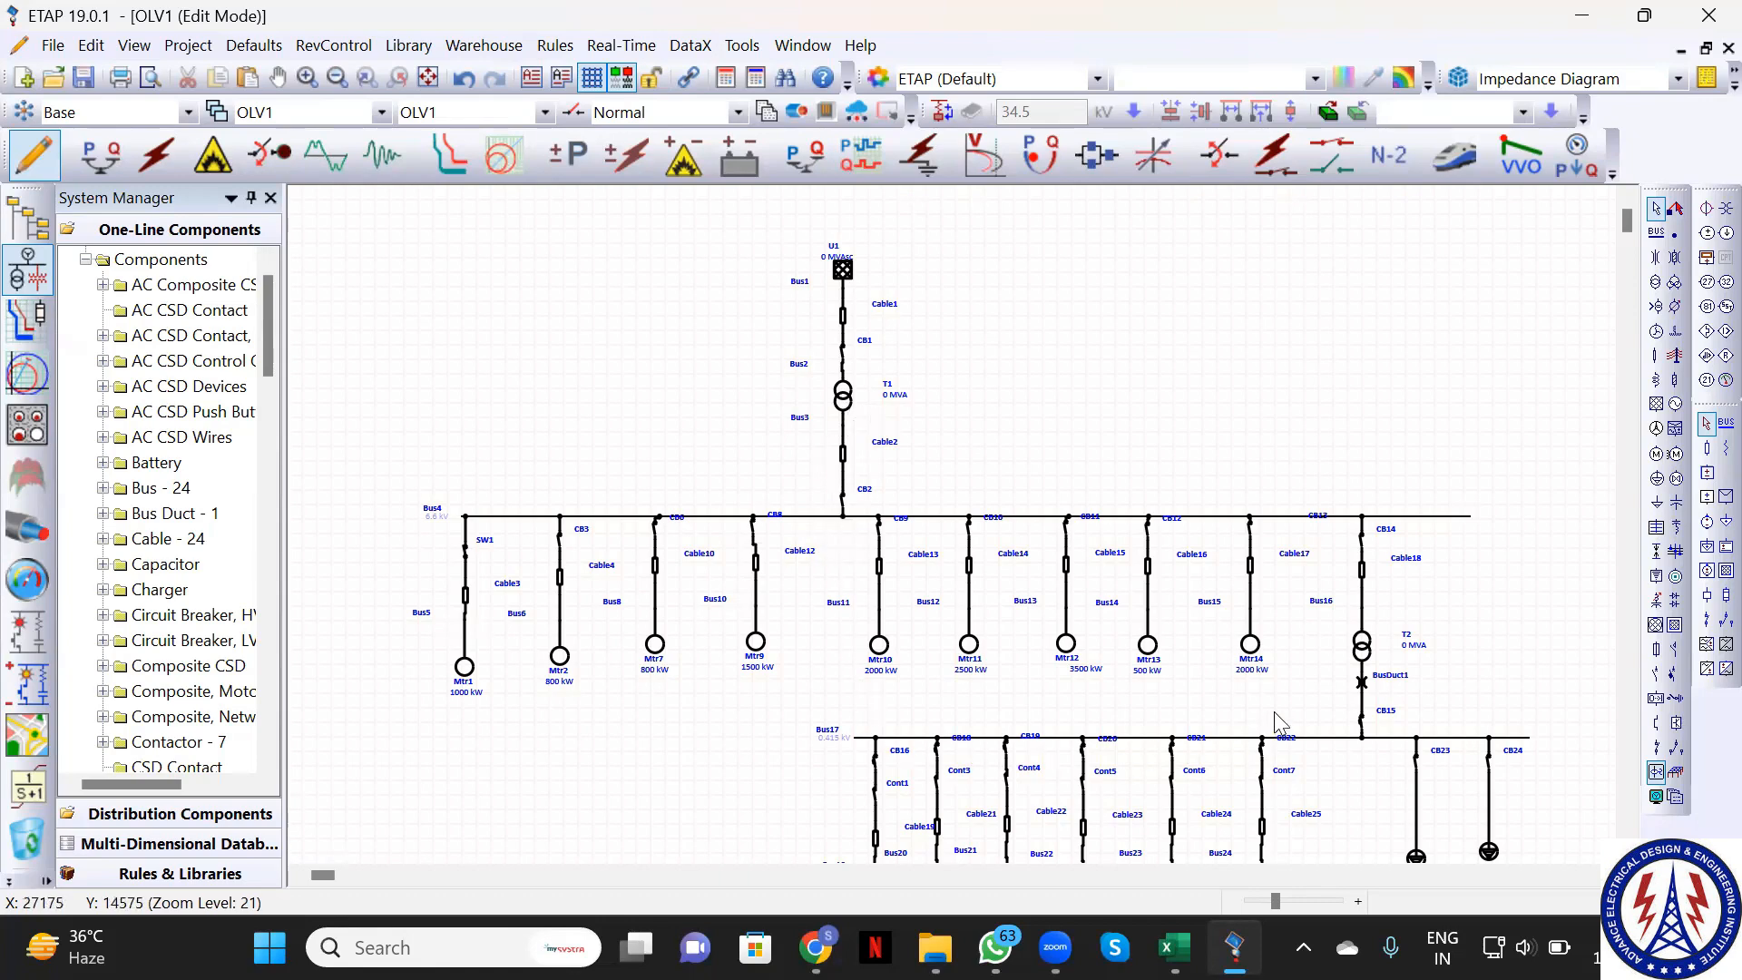
pyautogui.click(1361, 722)
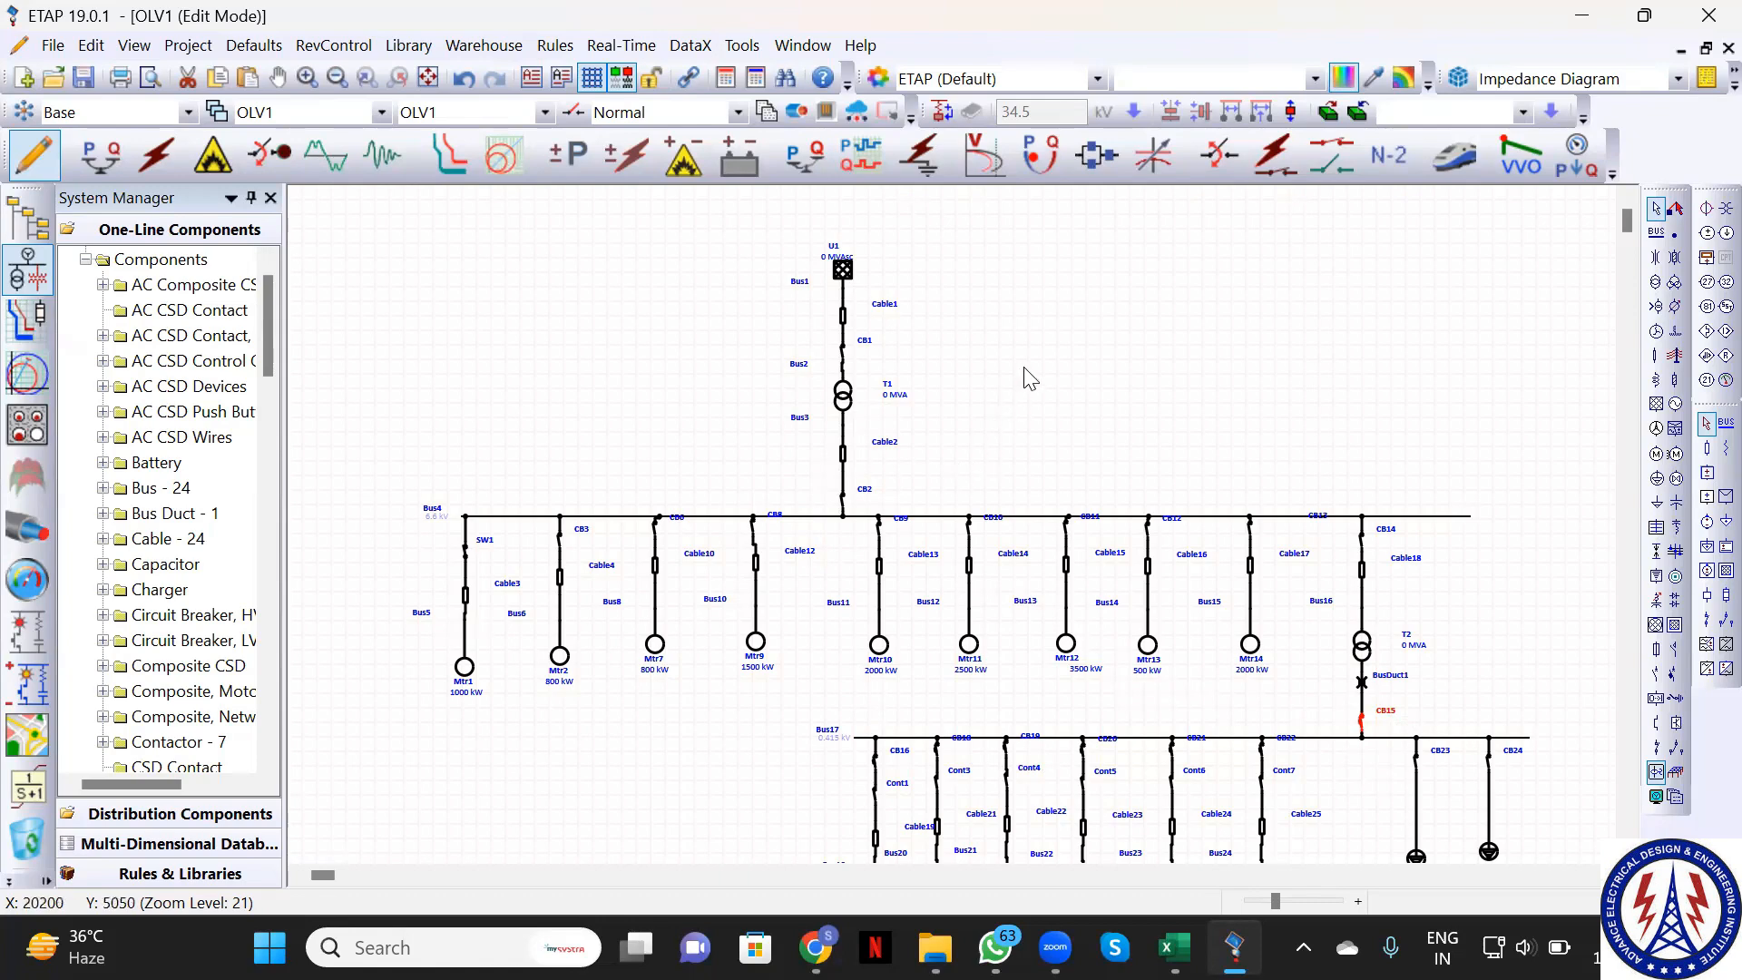
pyautogui.click(845, 455)
pyautogui.click(843, 317)
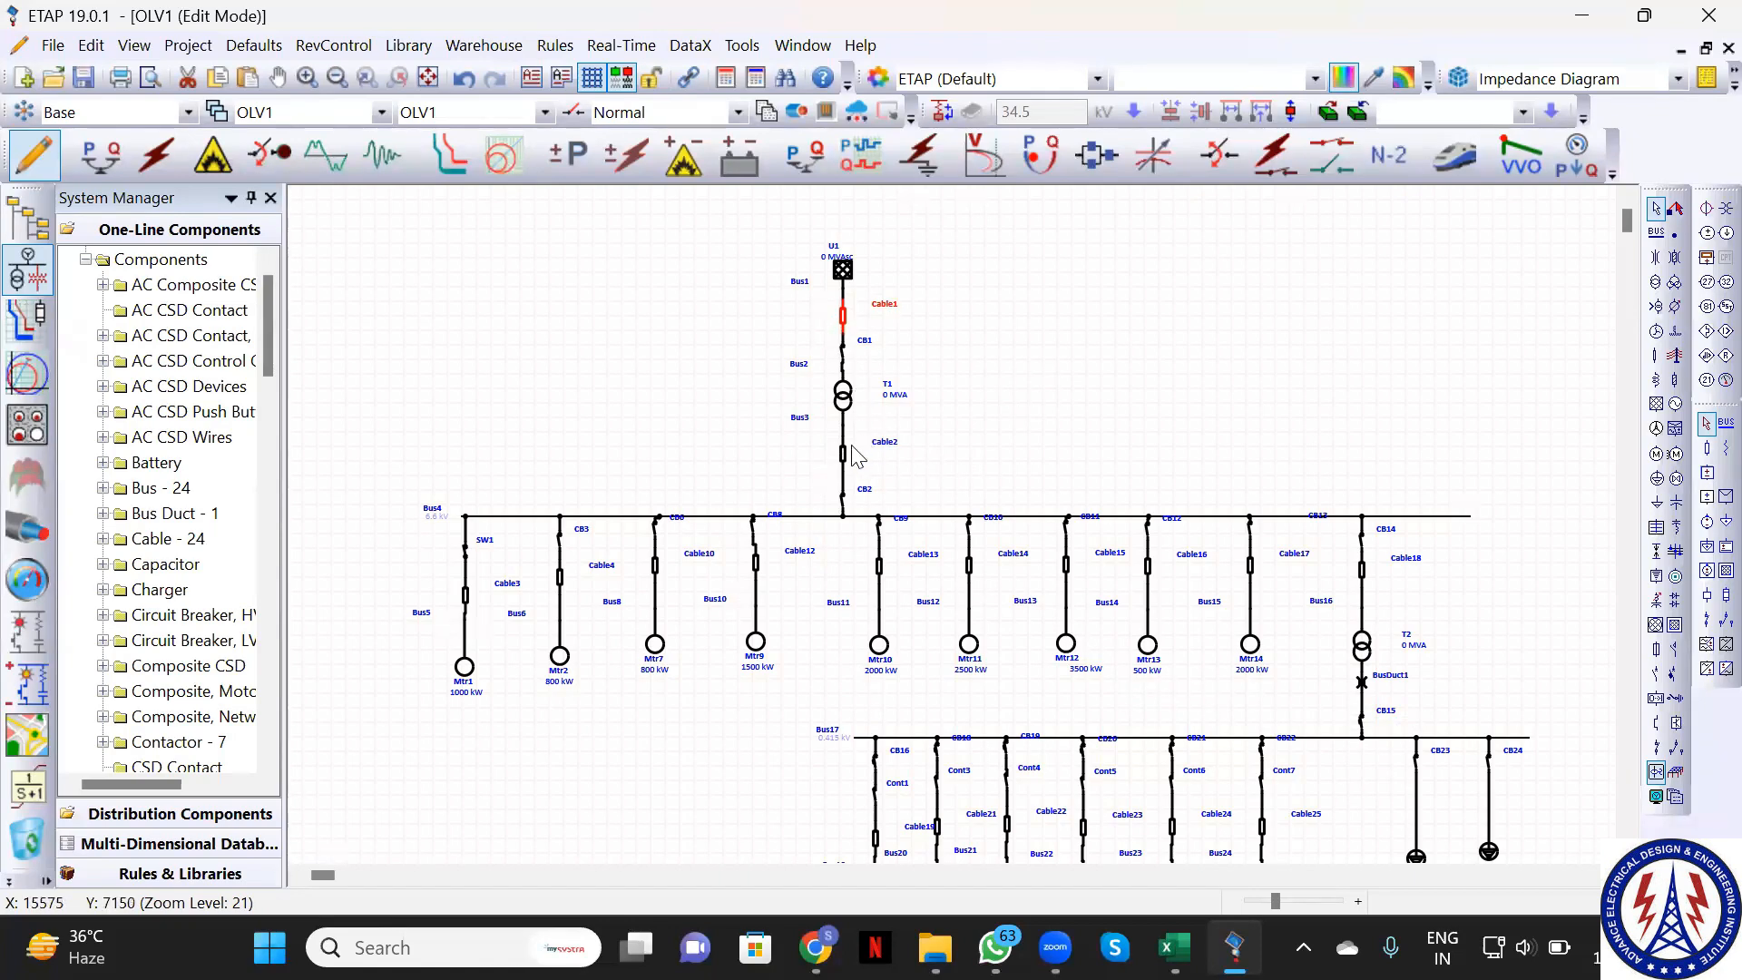
pyautogui.click(465, 599)
pyautogui.doubleClick(465, 600)
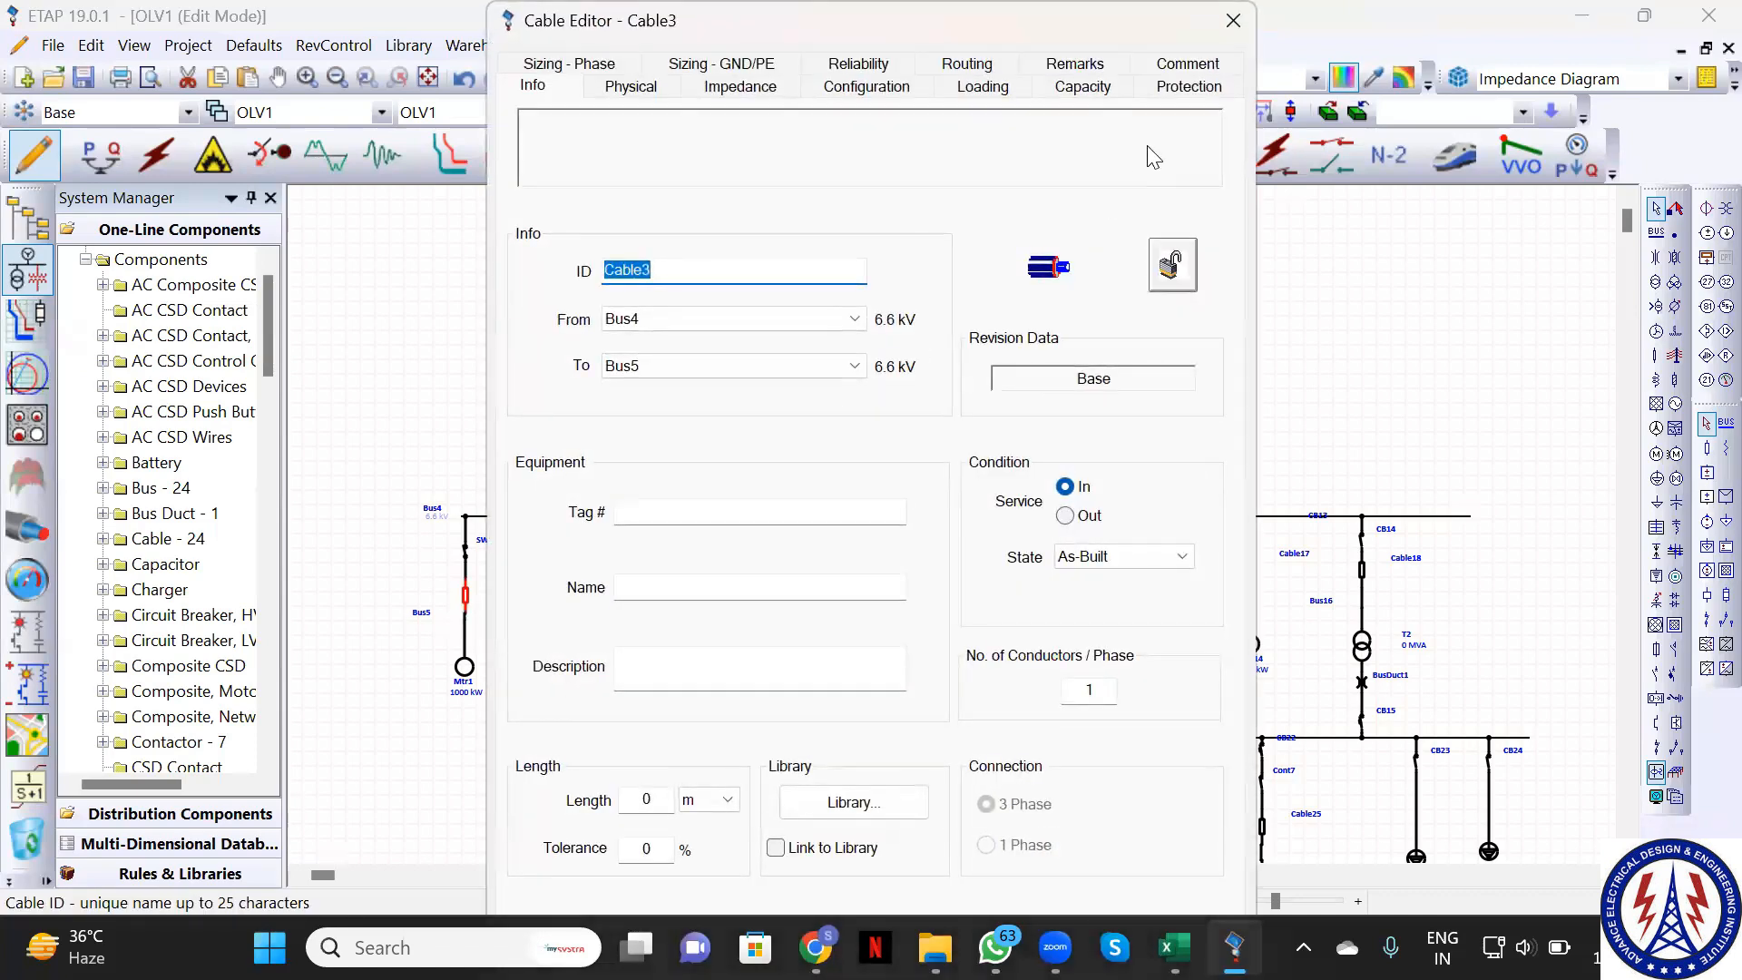
pyautogui.press('Escape')
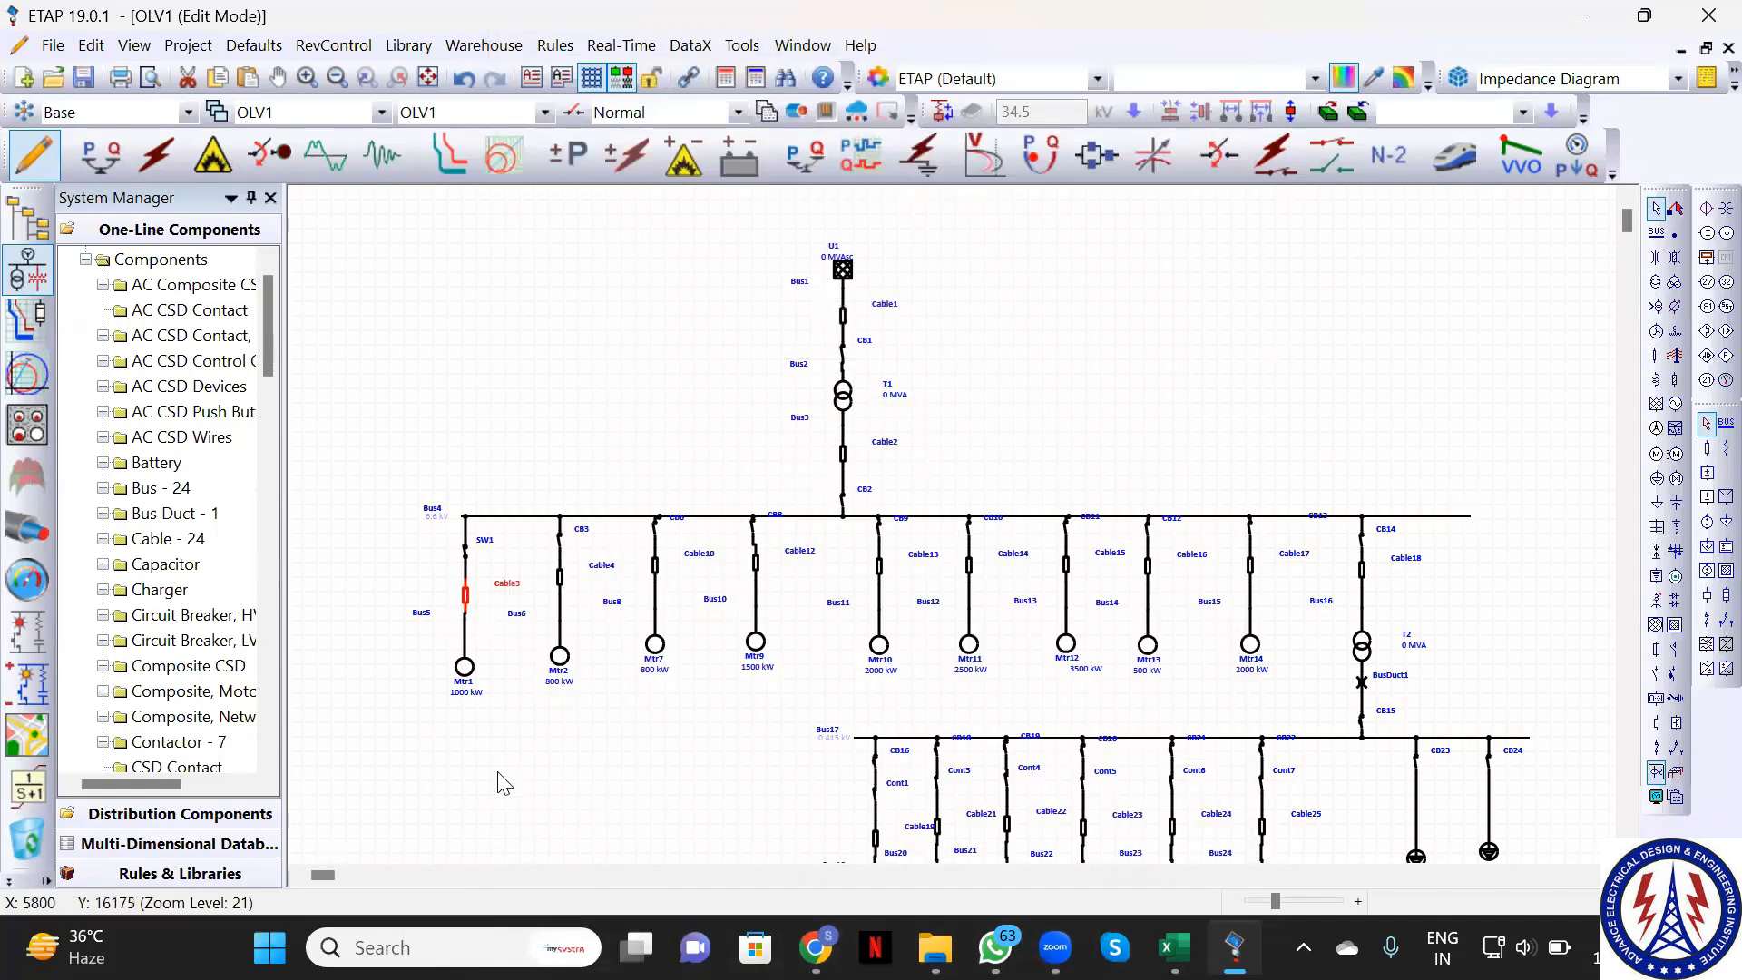
pyautogui.click(502, 782)
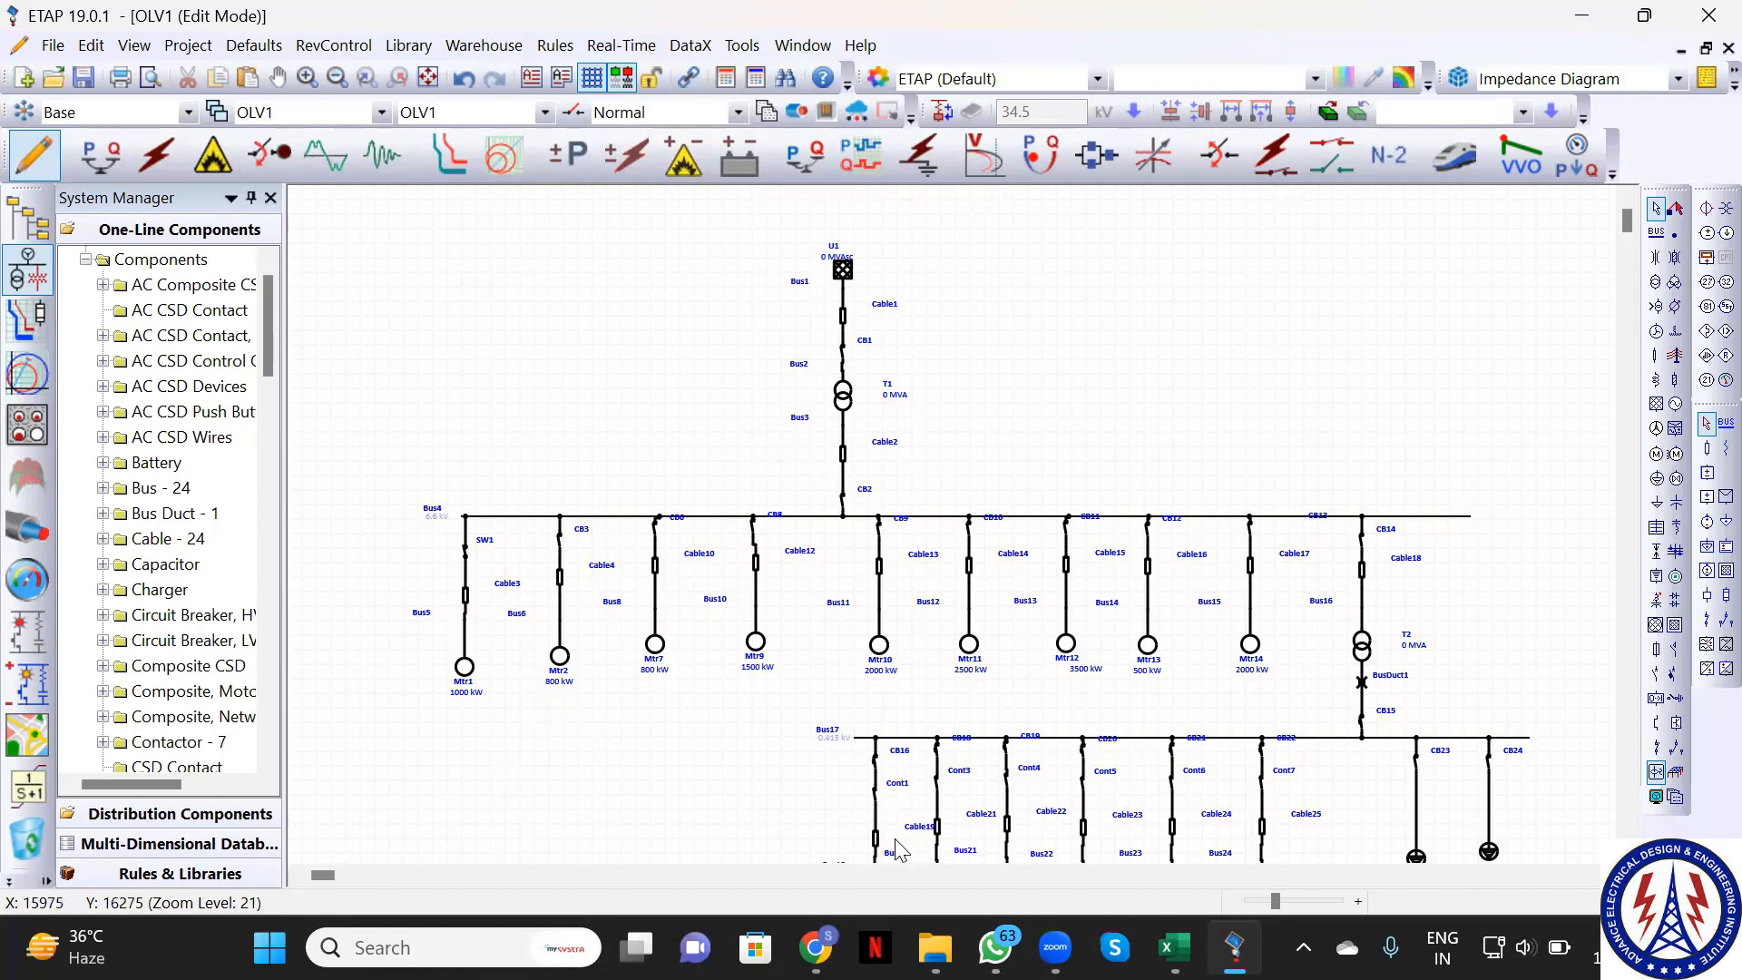
pyautogui.moveTo(1169, 947)
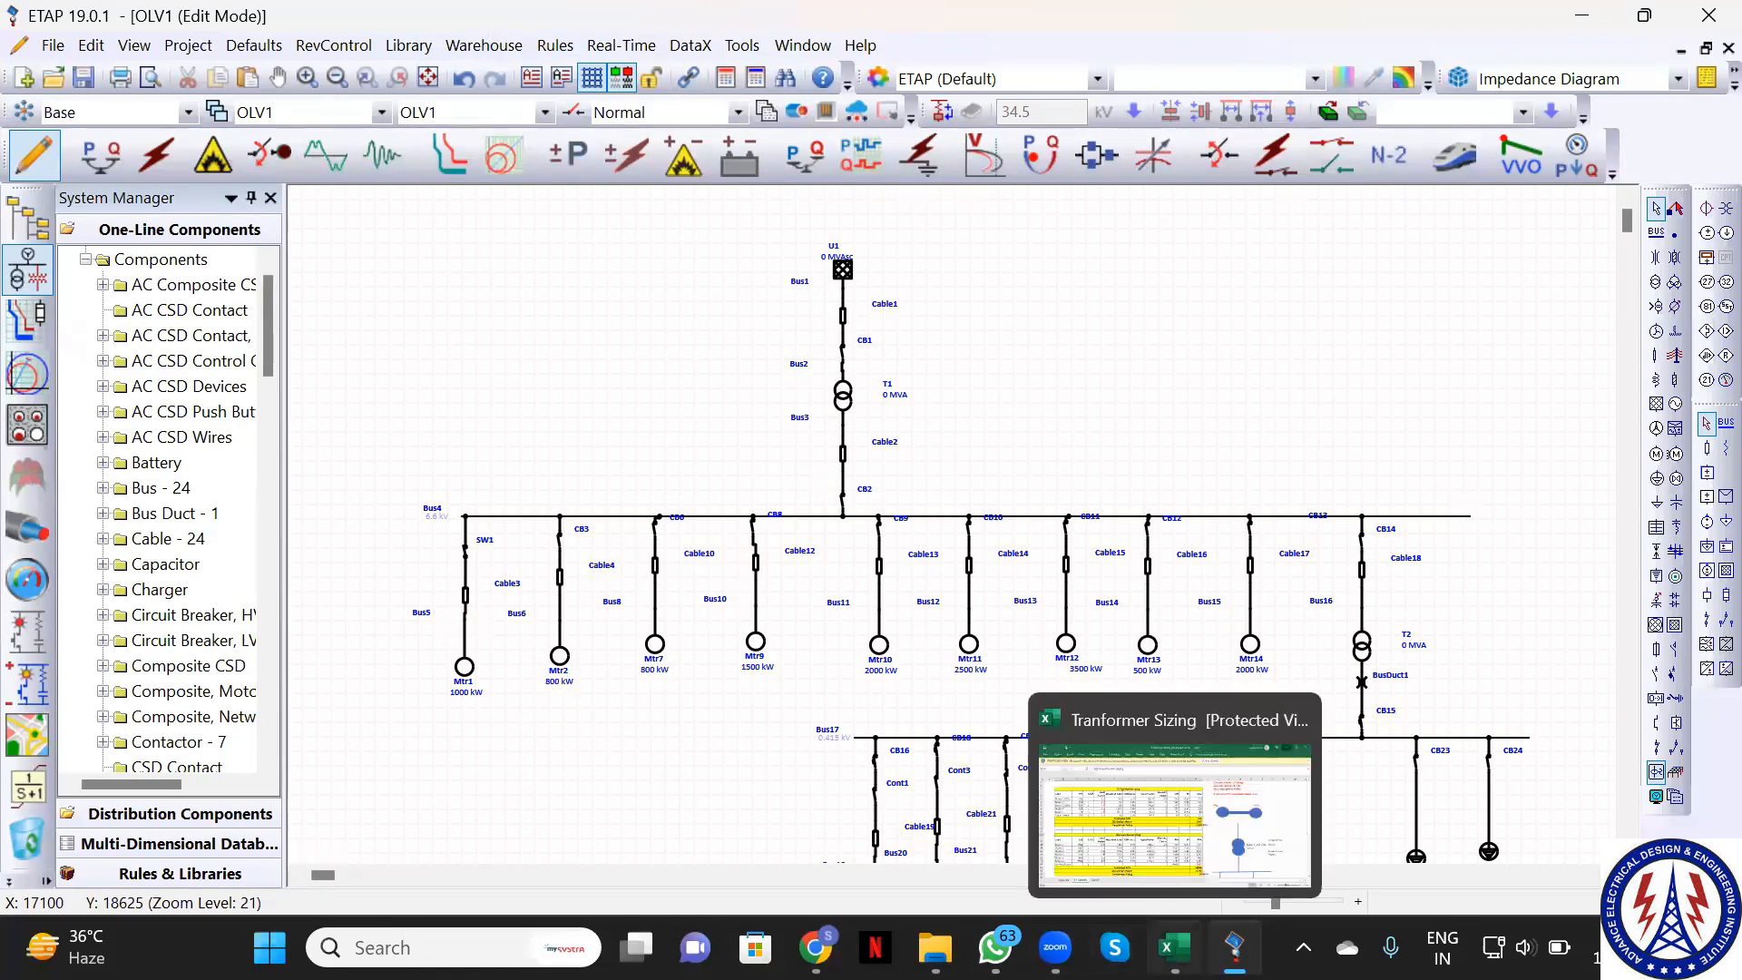
# Enable editing in Tranformer Sizing, check motor kW in E5 and E9, then return to ETAP
pyautogui.click(1144, 821)
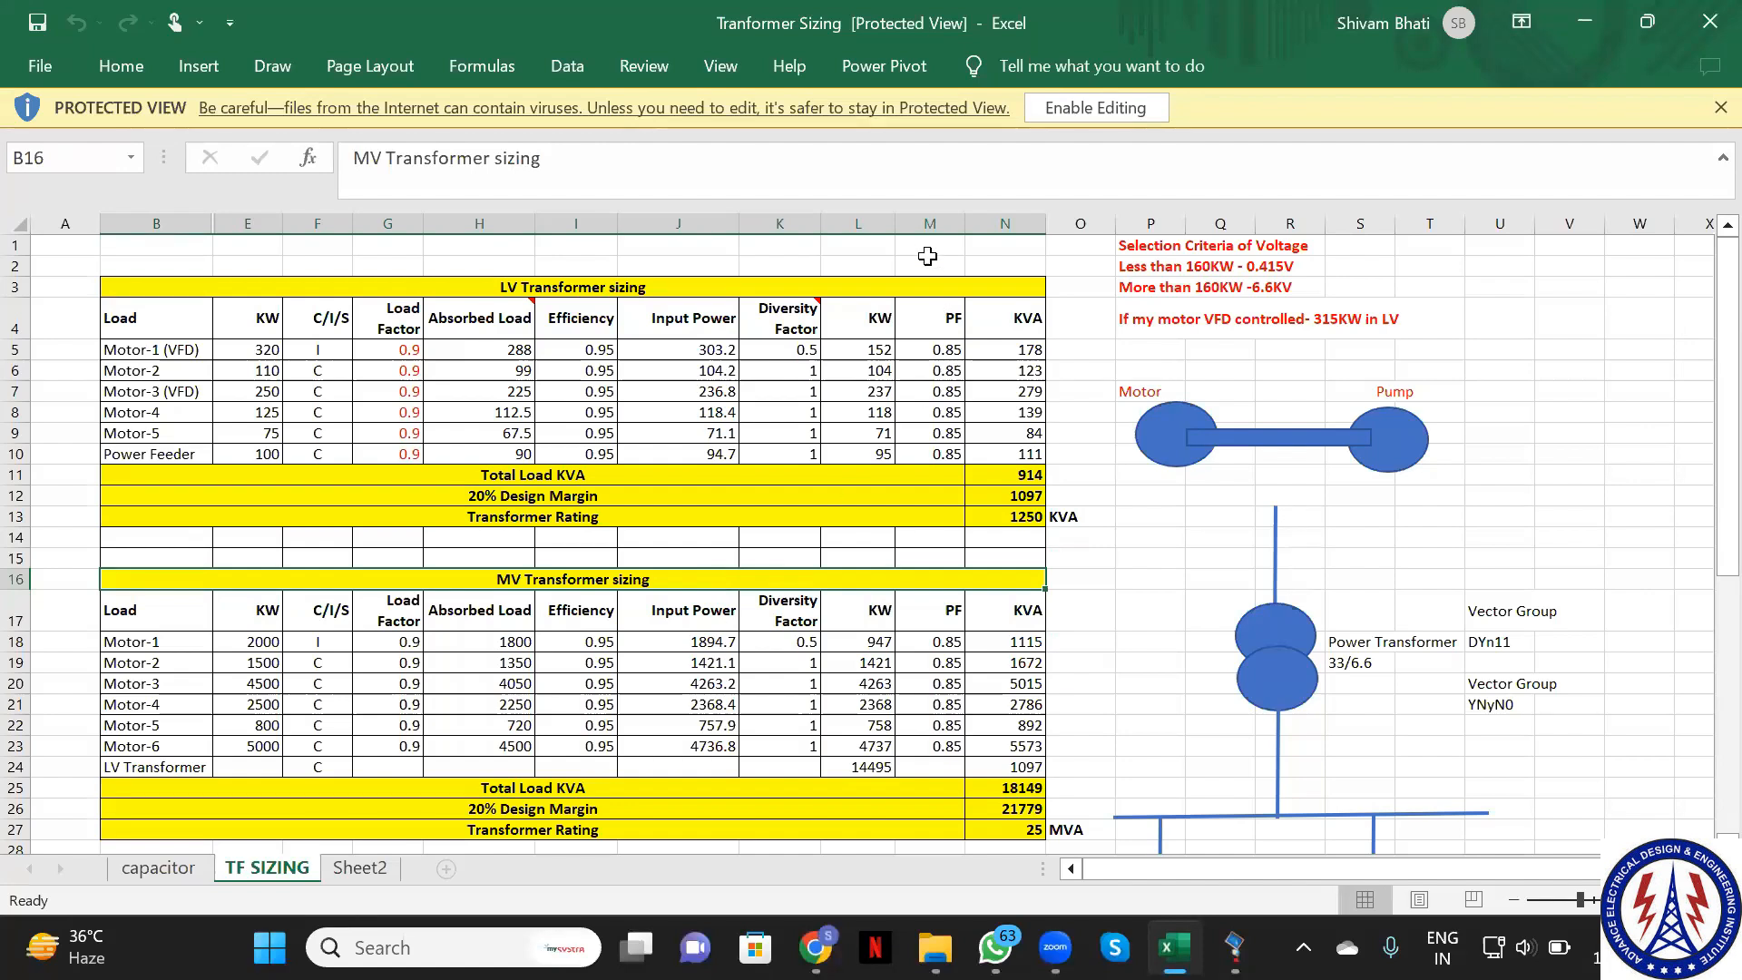
pyautogui.click(1085, 116)
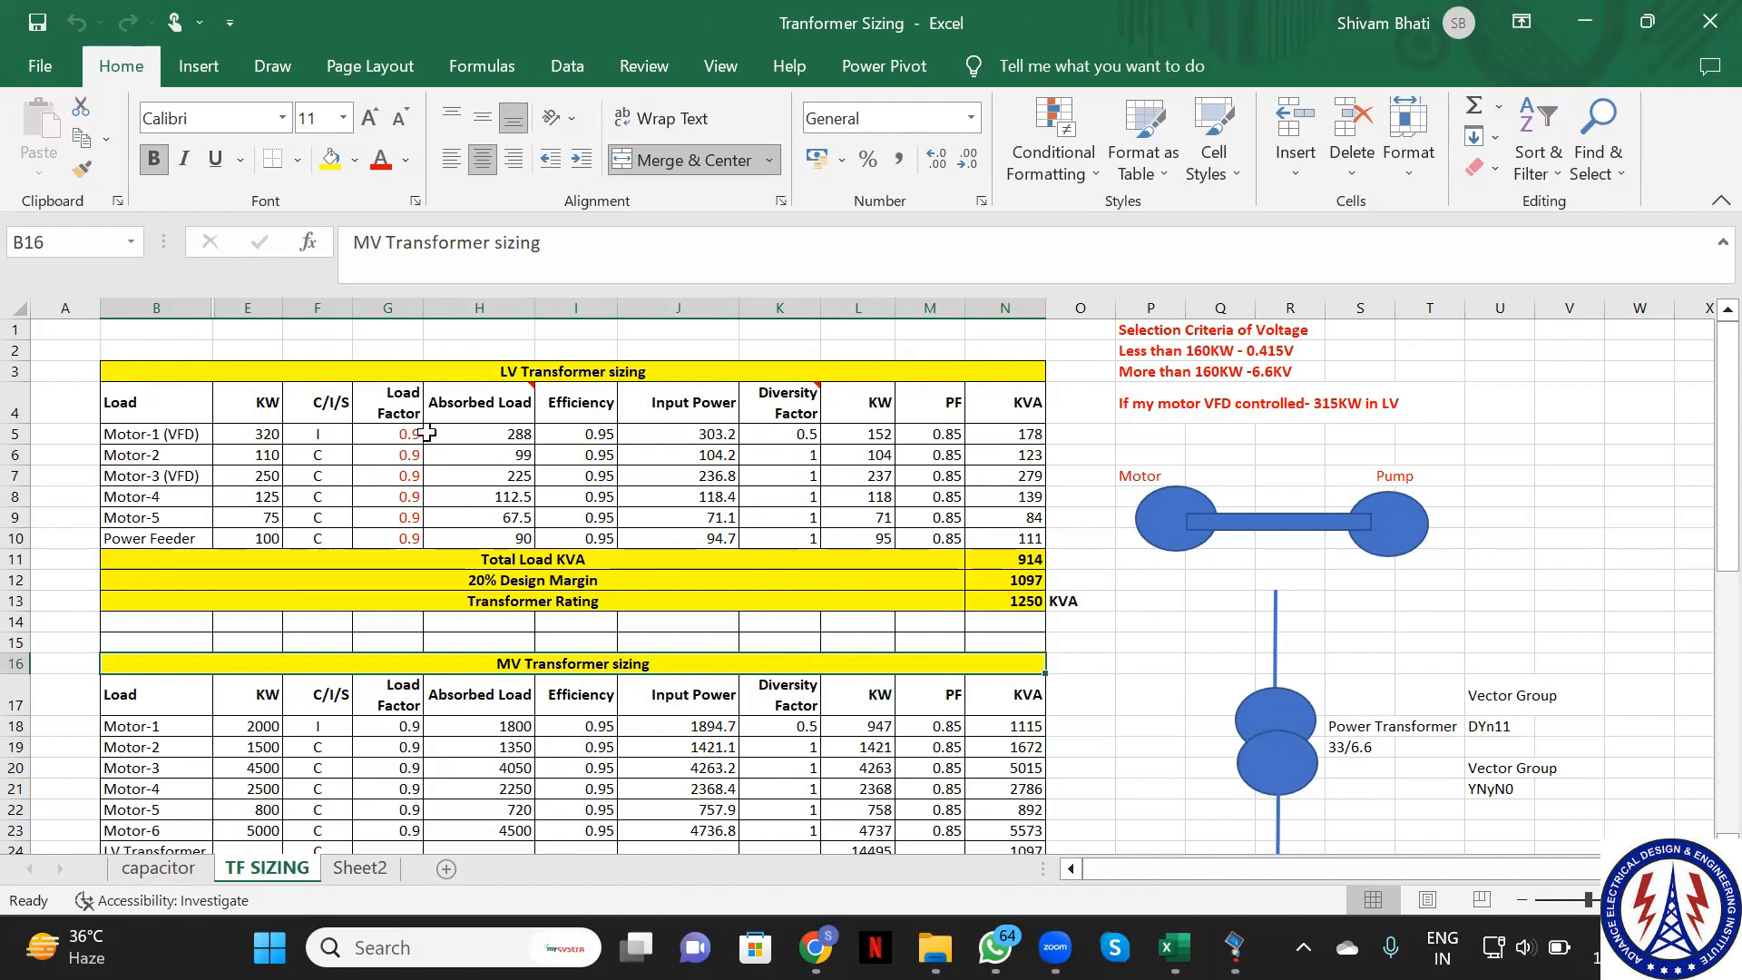
pyautogui.click(269, 432)
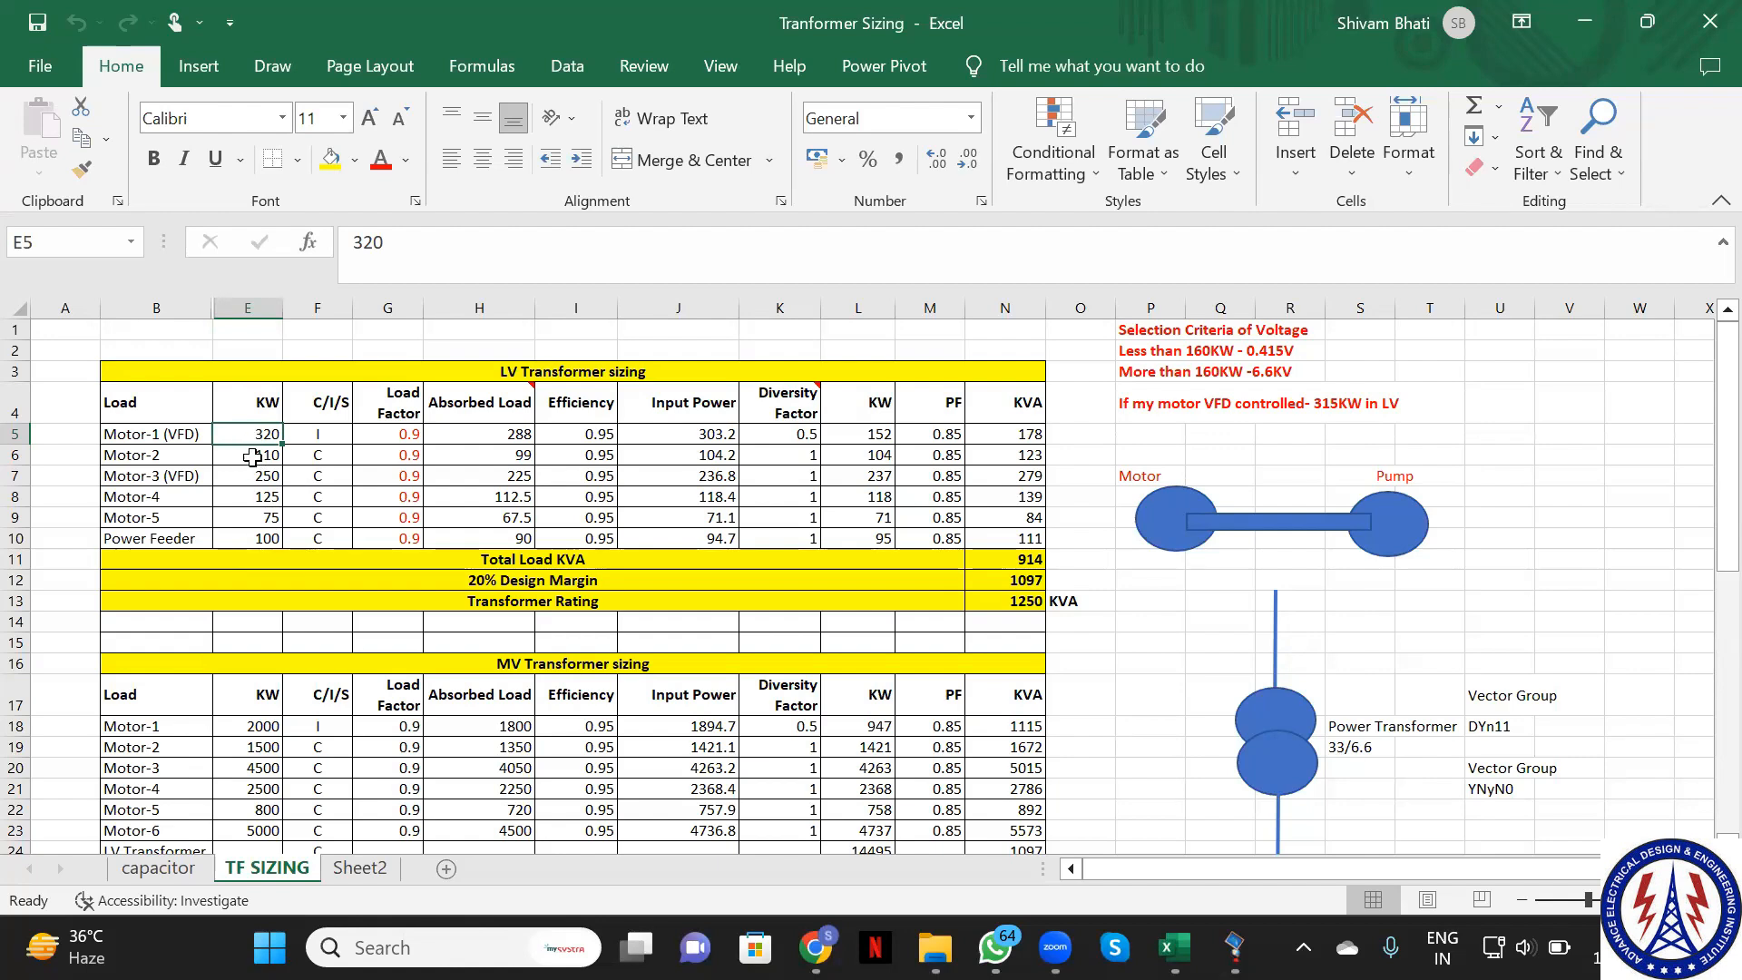
pyautogui.click(268, 516)
pyautogui.click(263, 434)
pyautogui.moveTo(1234, 948)
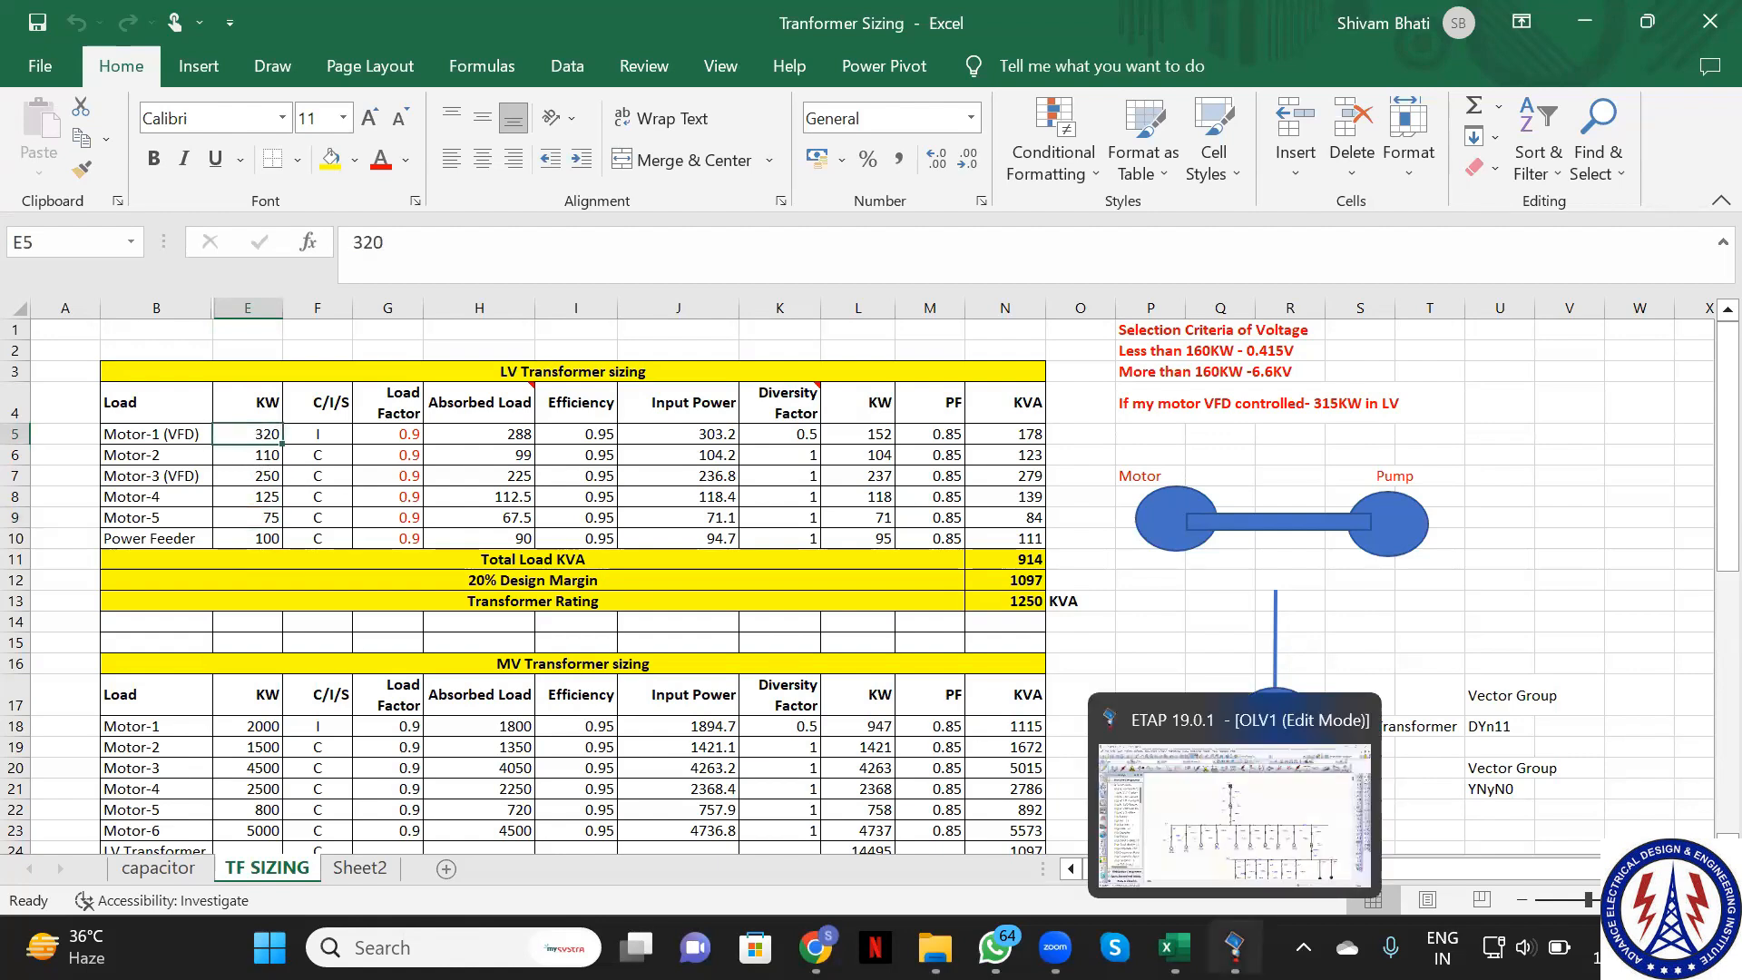
pyautogui.click(1211, 822)
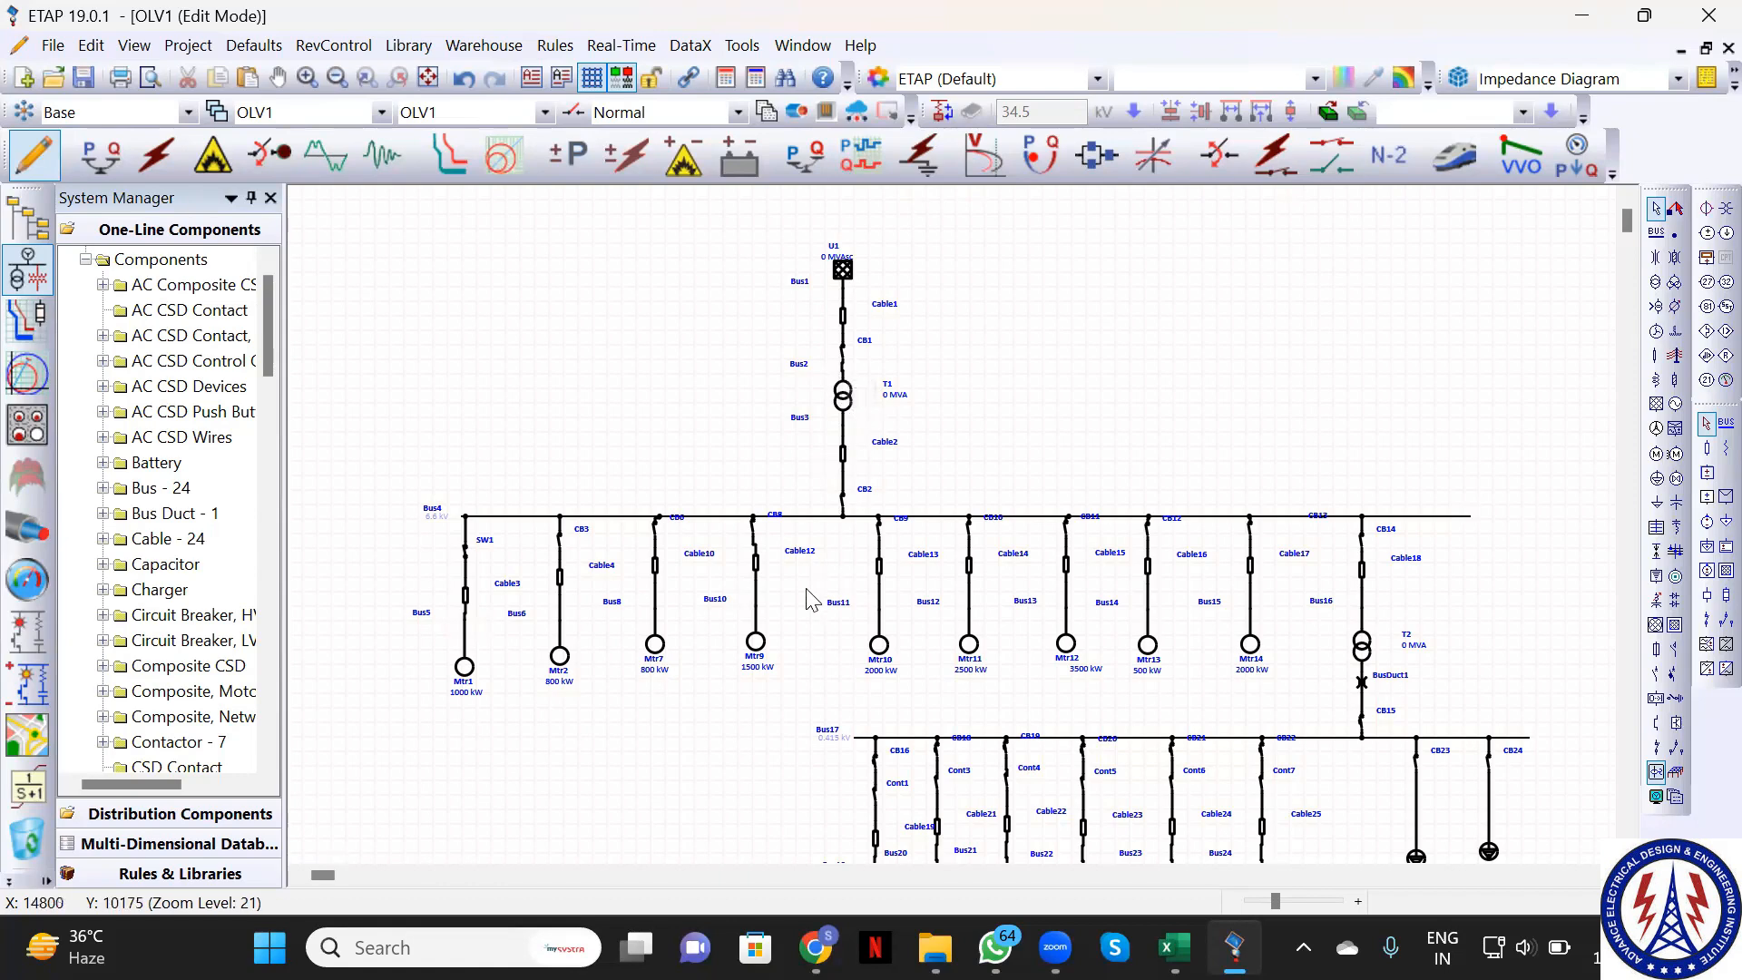
pyautogui.click(1364, 651)
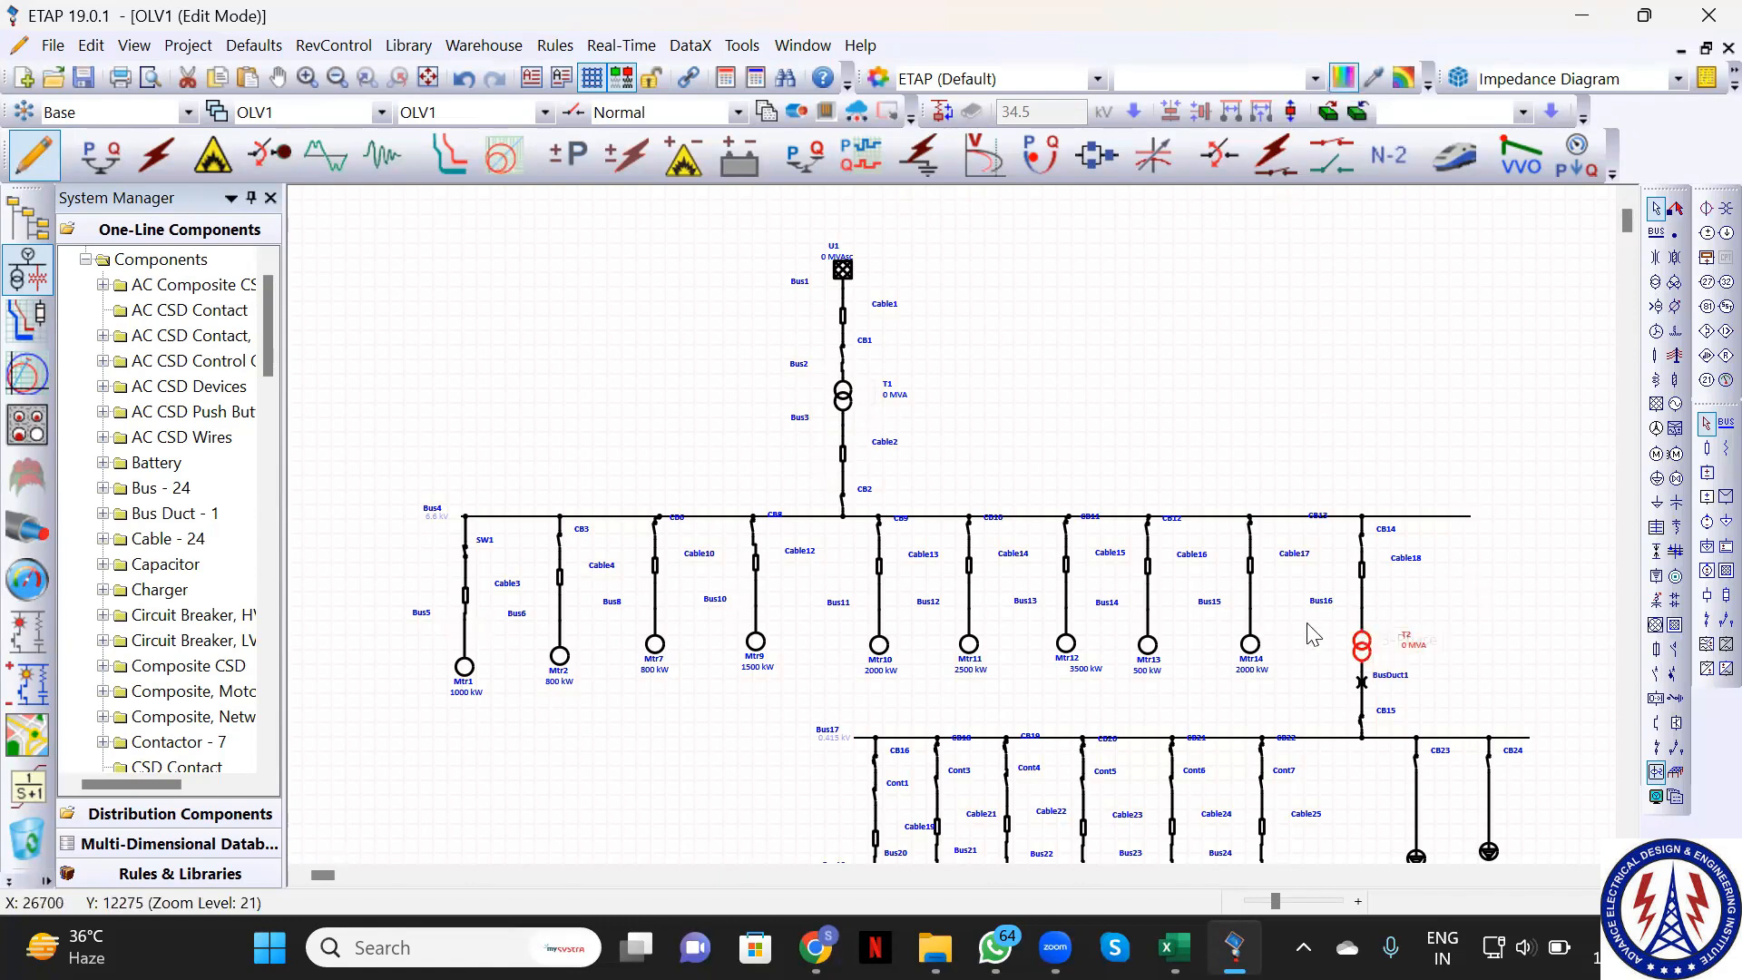
pyautogui.scroll(-1, 1497, 599)
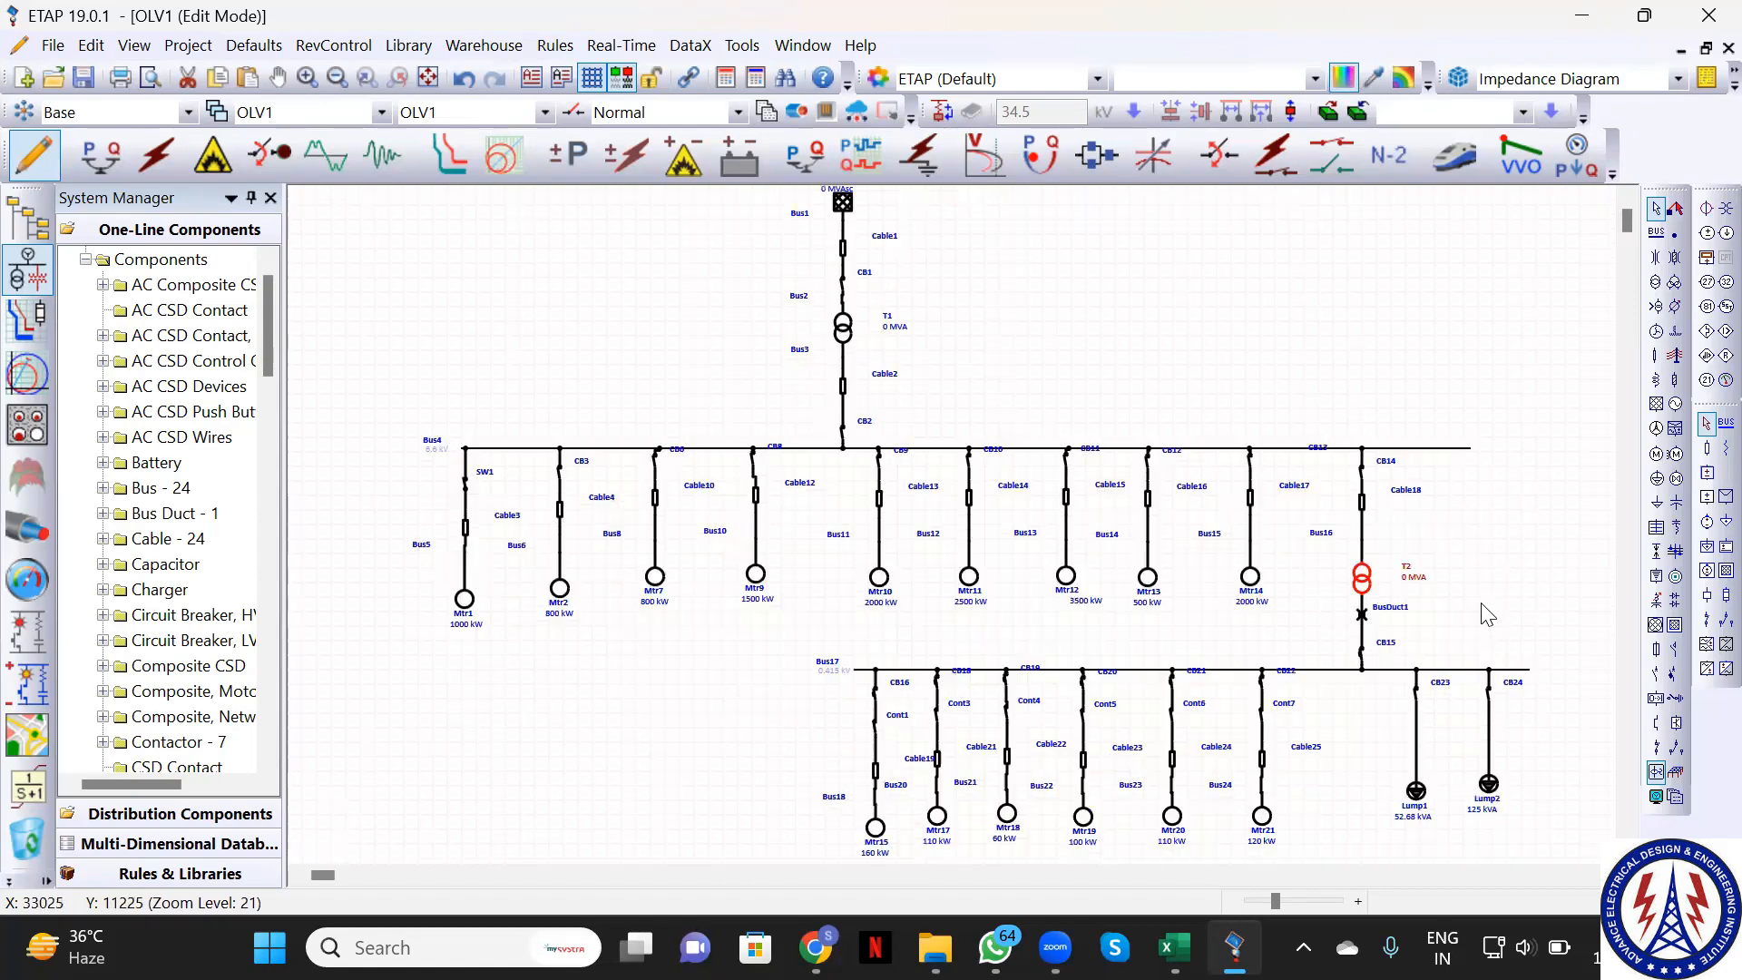
pyautogui.scroll(-3, 1488, 615)
pyautogui.scroll(2, 1416, 590)
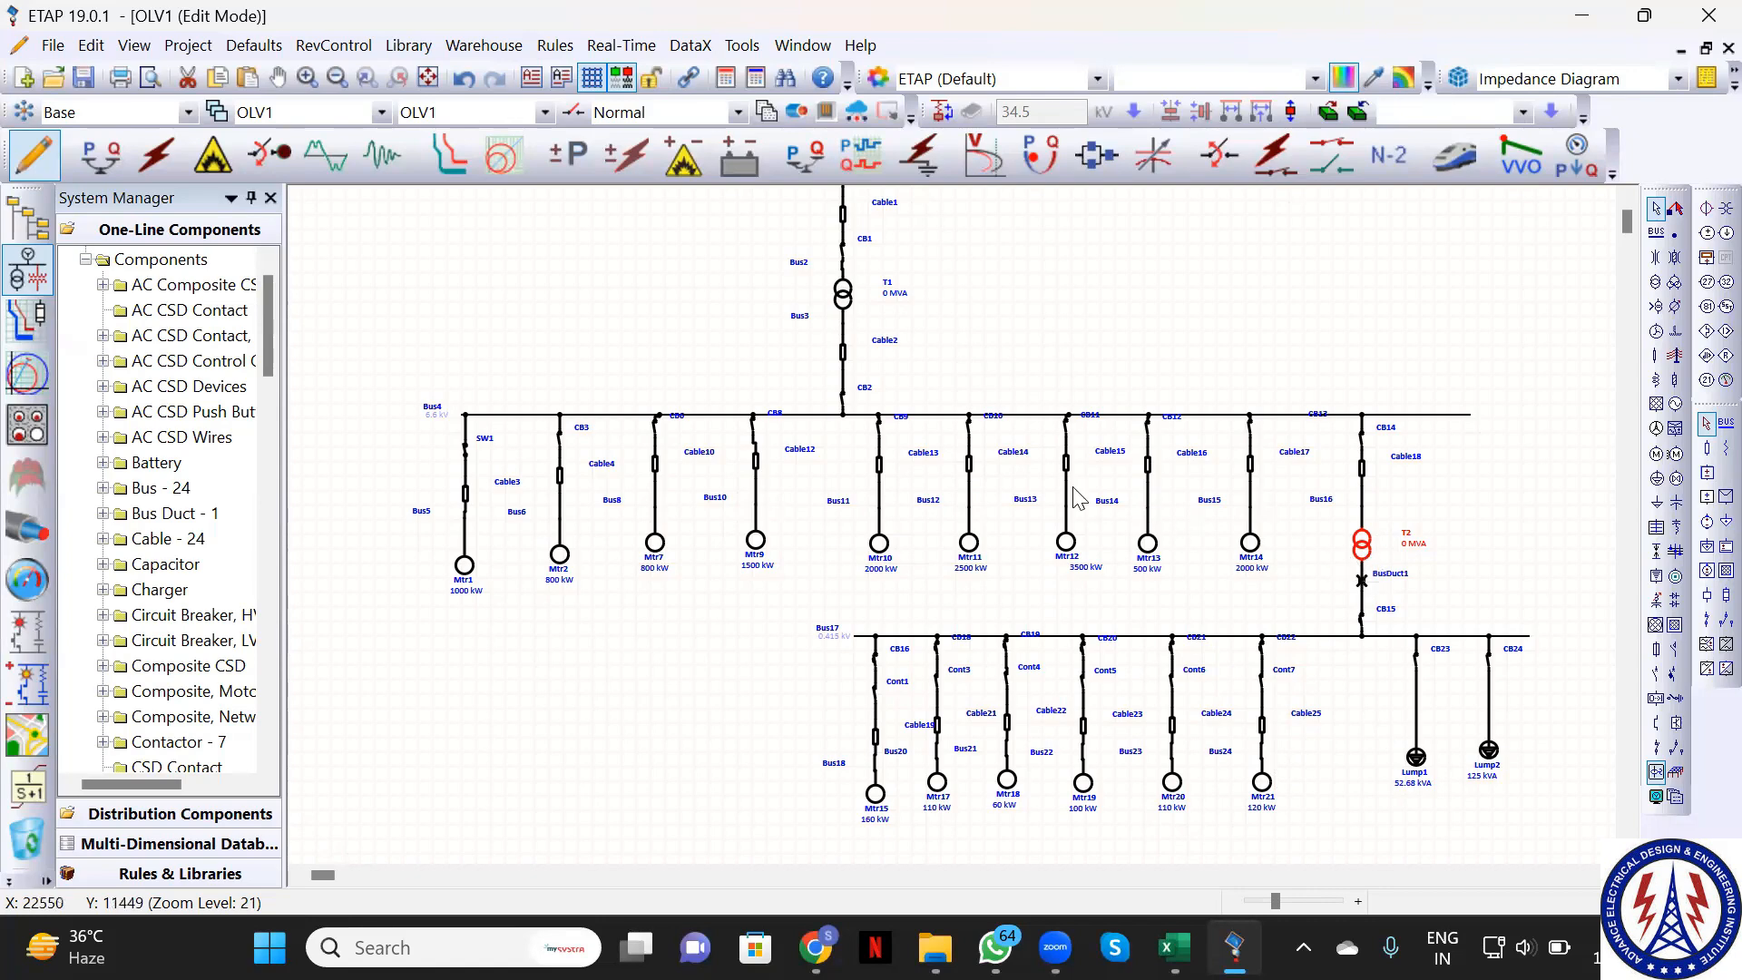
pyautogui.scroll(3, 1003, 426)
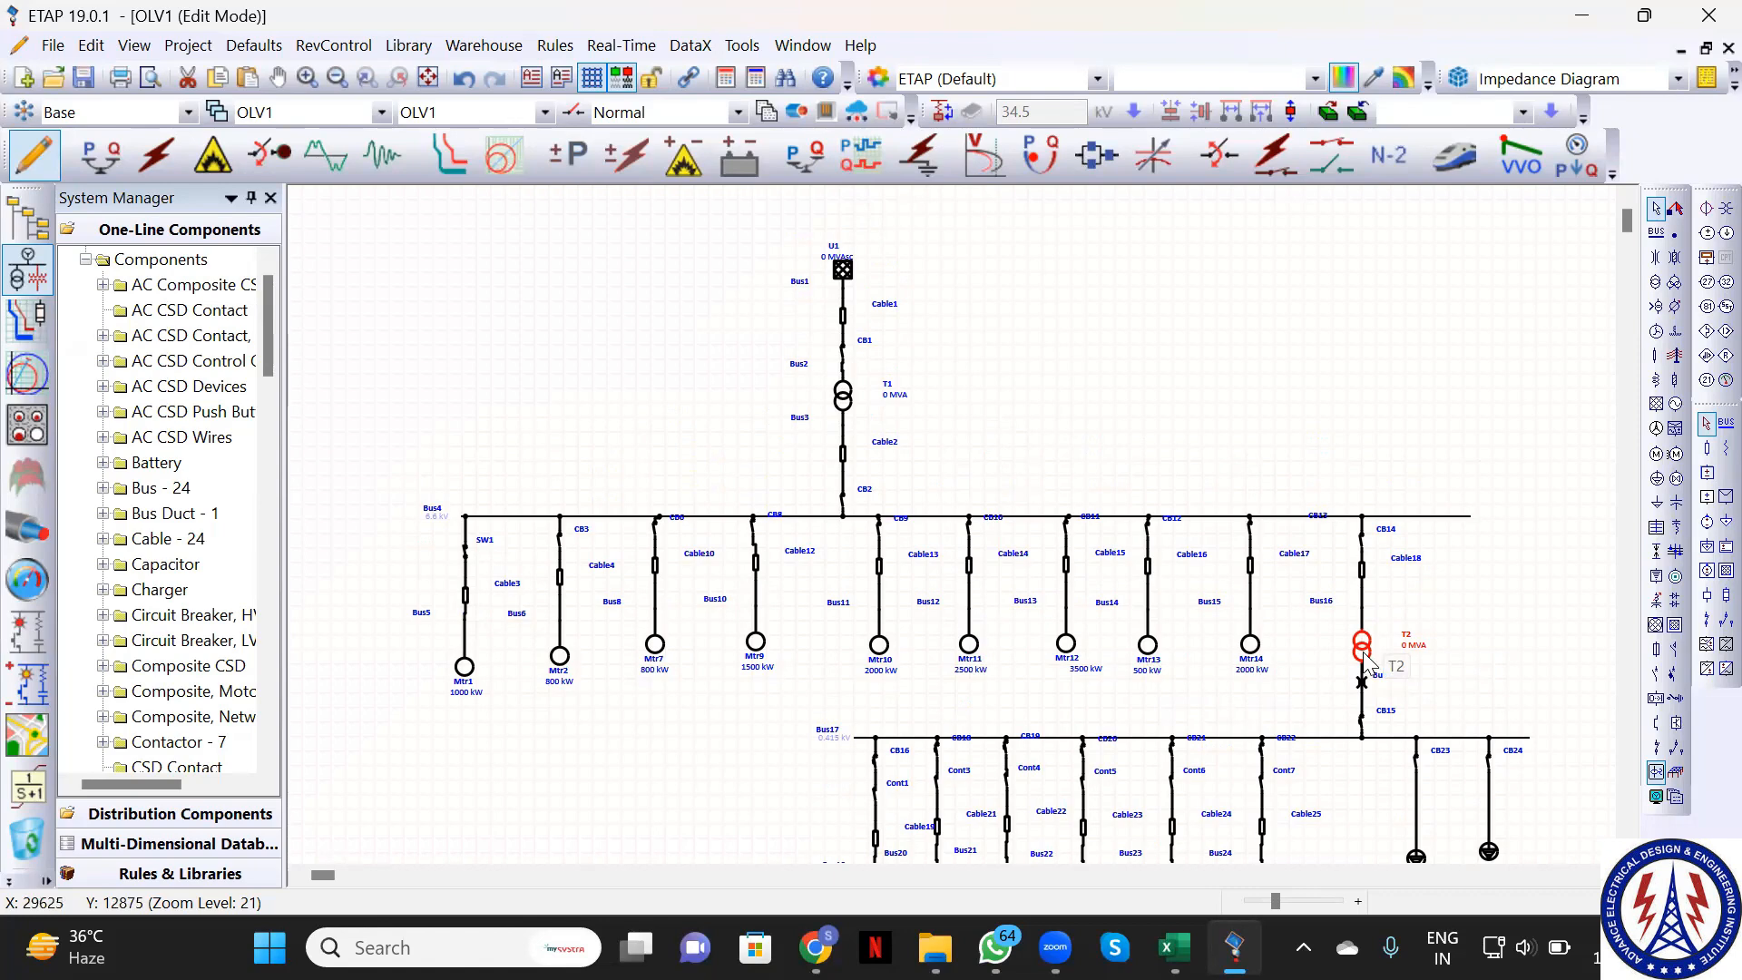
pyautogui.scroll(-2, 1367, 659)
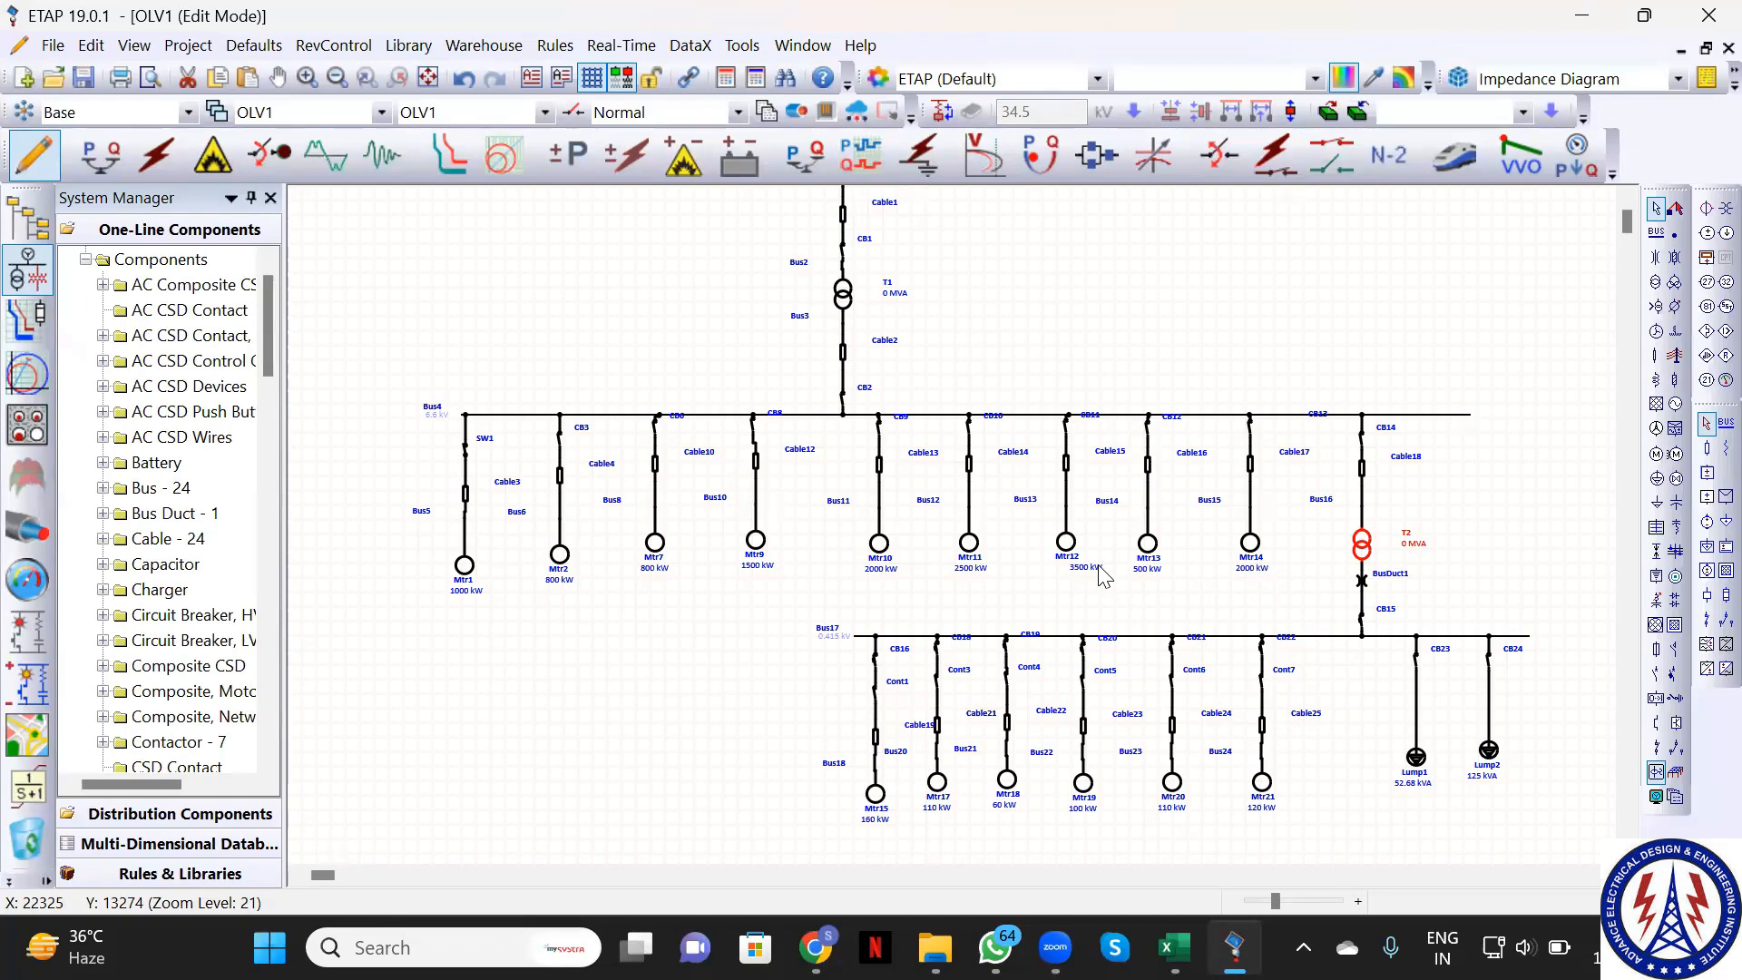
pyautogui.scroll(3, 1102, 576)
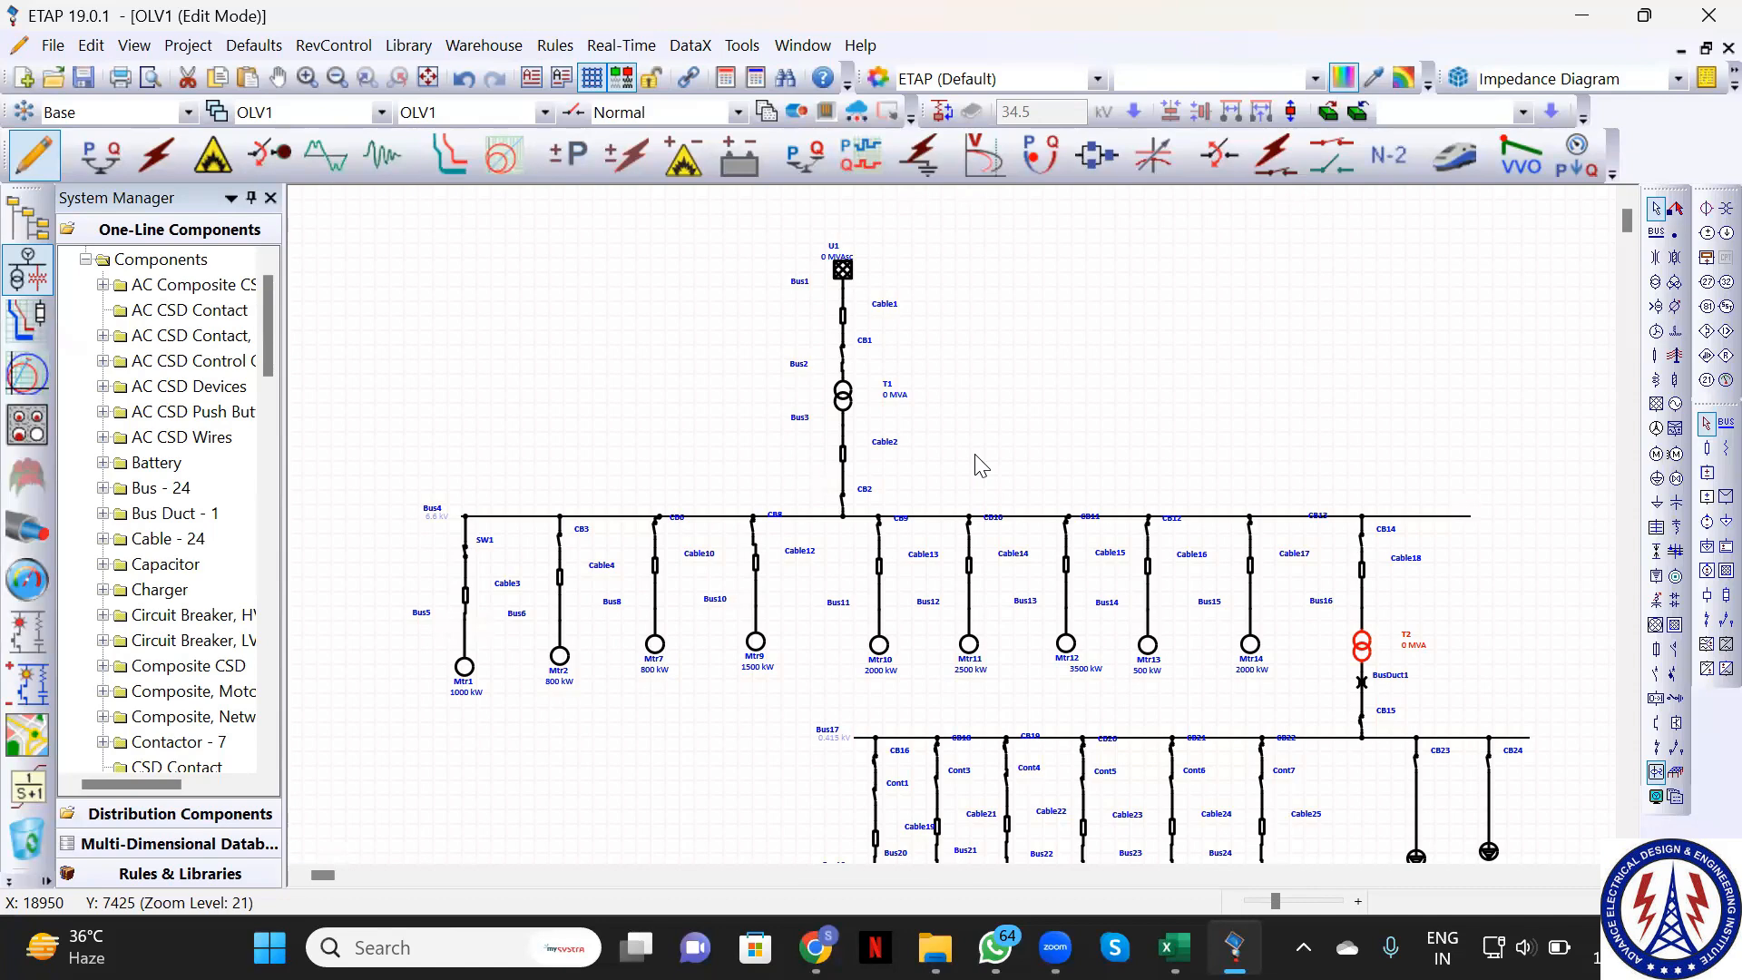
# Show the ETAP Program folder and briefly select its four Example 1 project files
pyautogui.click(935, 947)
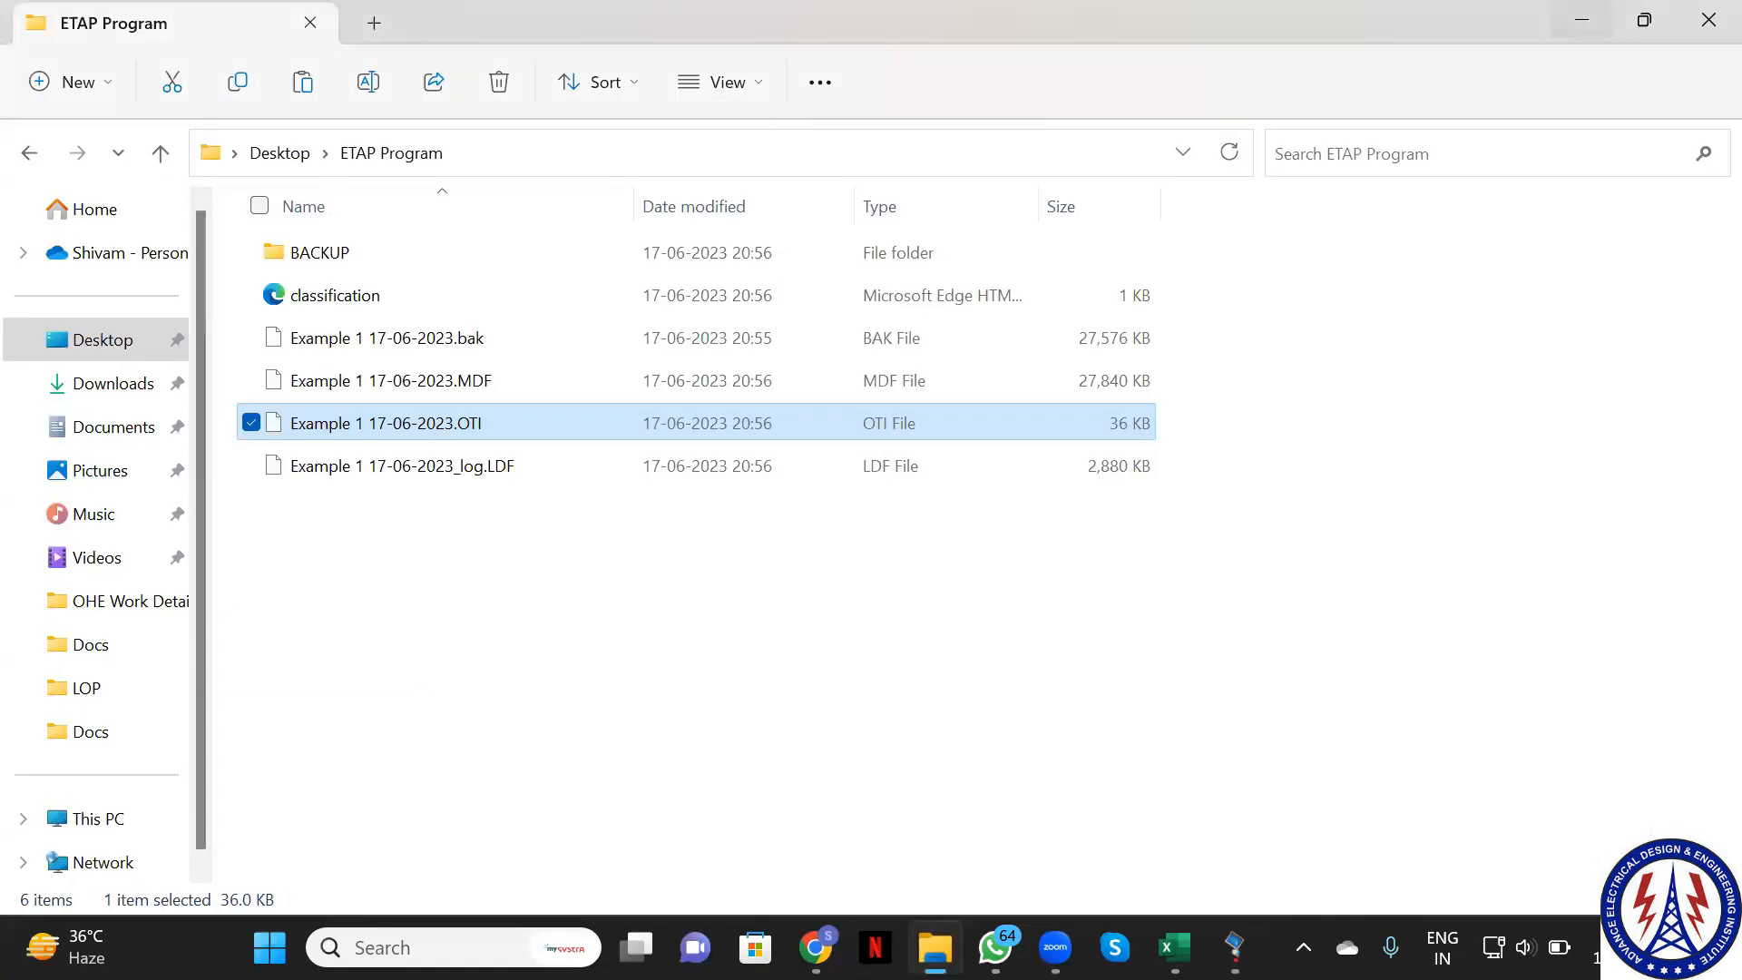
pyautogui.click(456, 676)
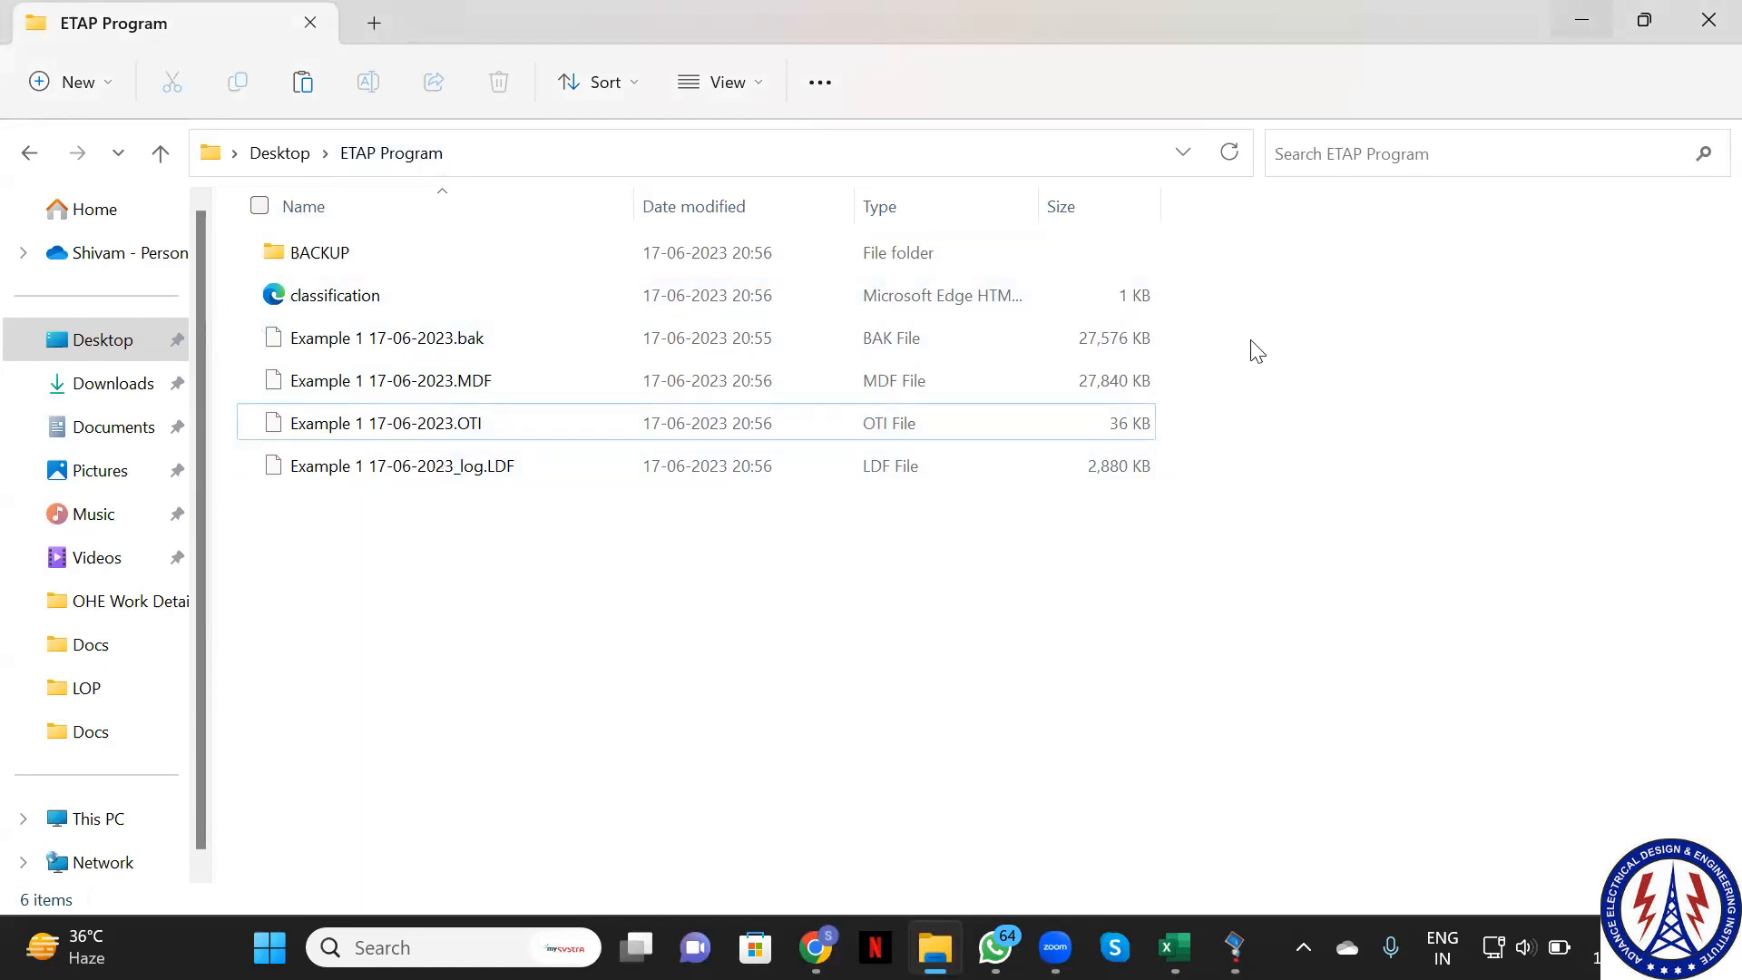
pyautogui.moveTo(1246, 338); pyautogui.dragTo(911, 456)
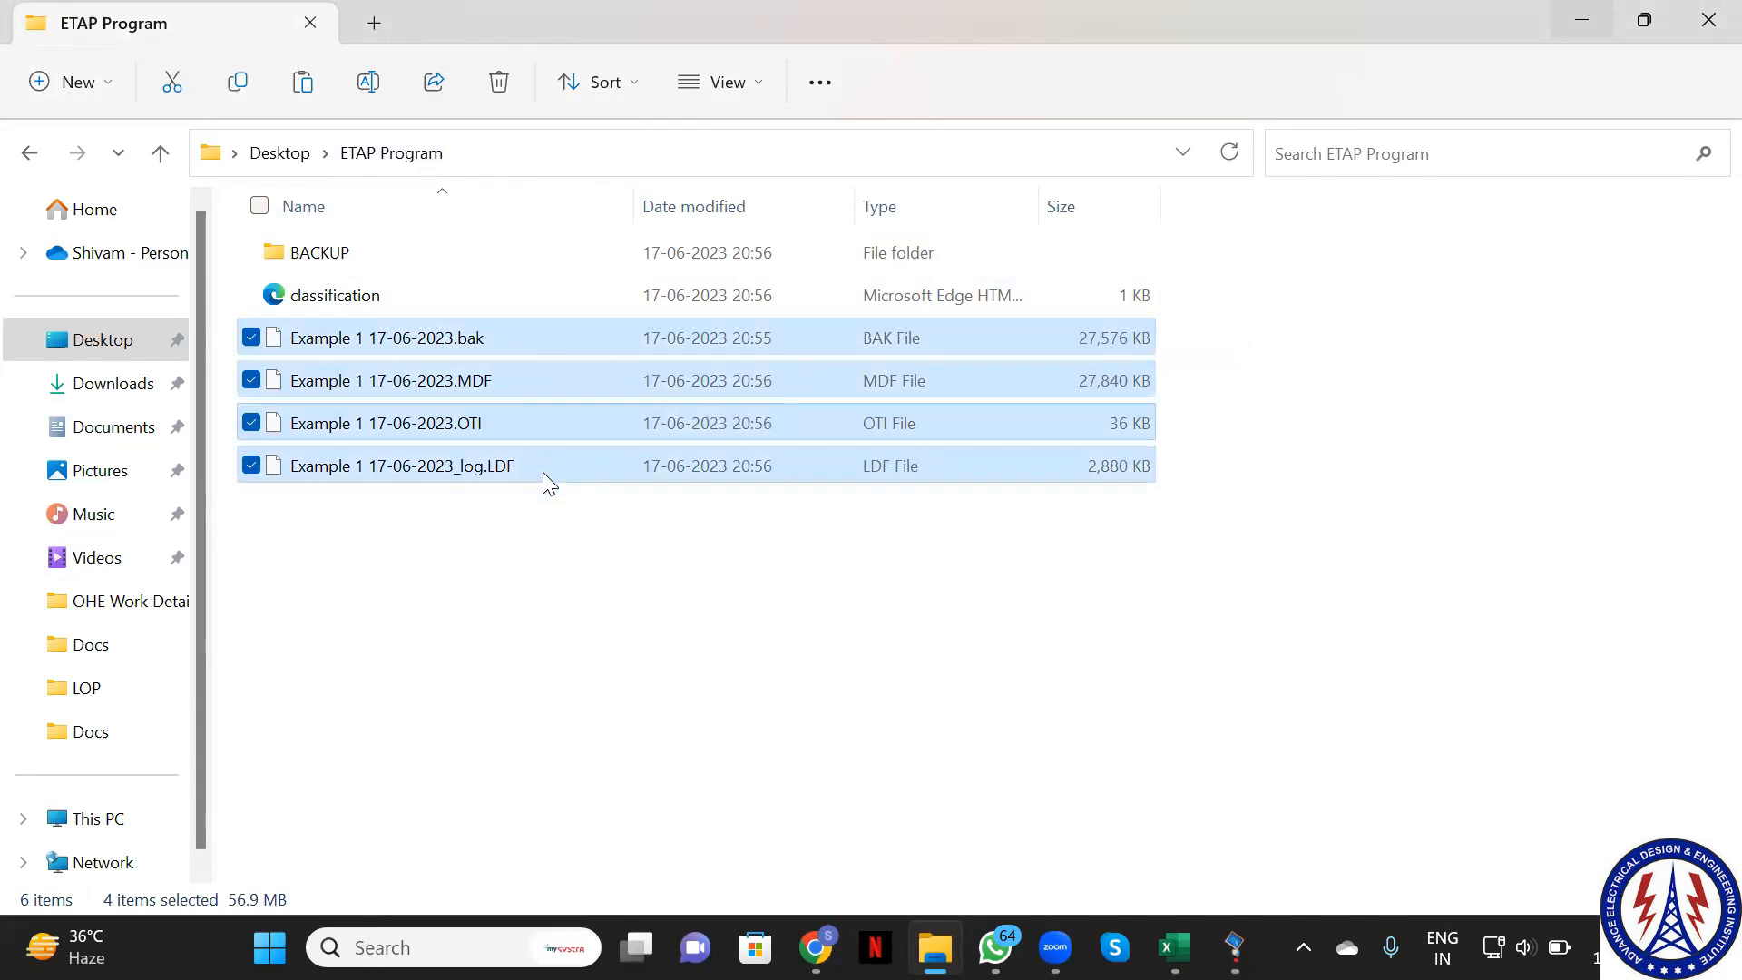
pyautogui.click(572, 578)
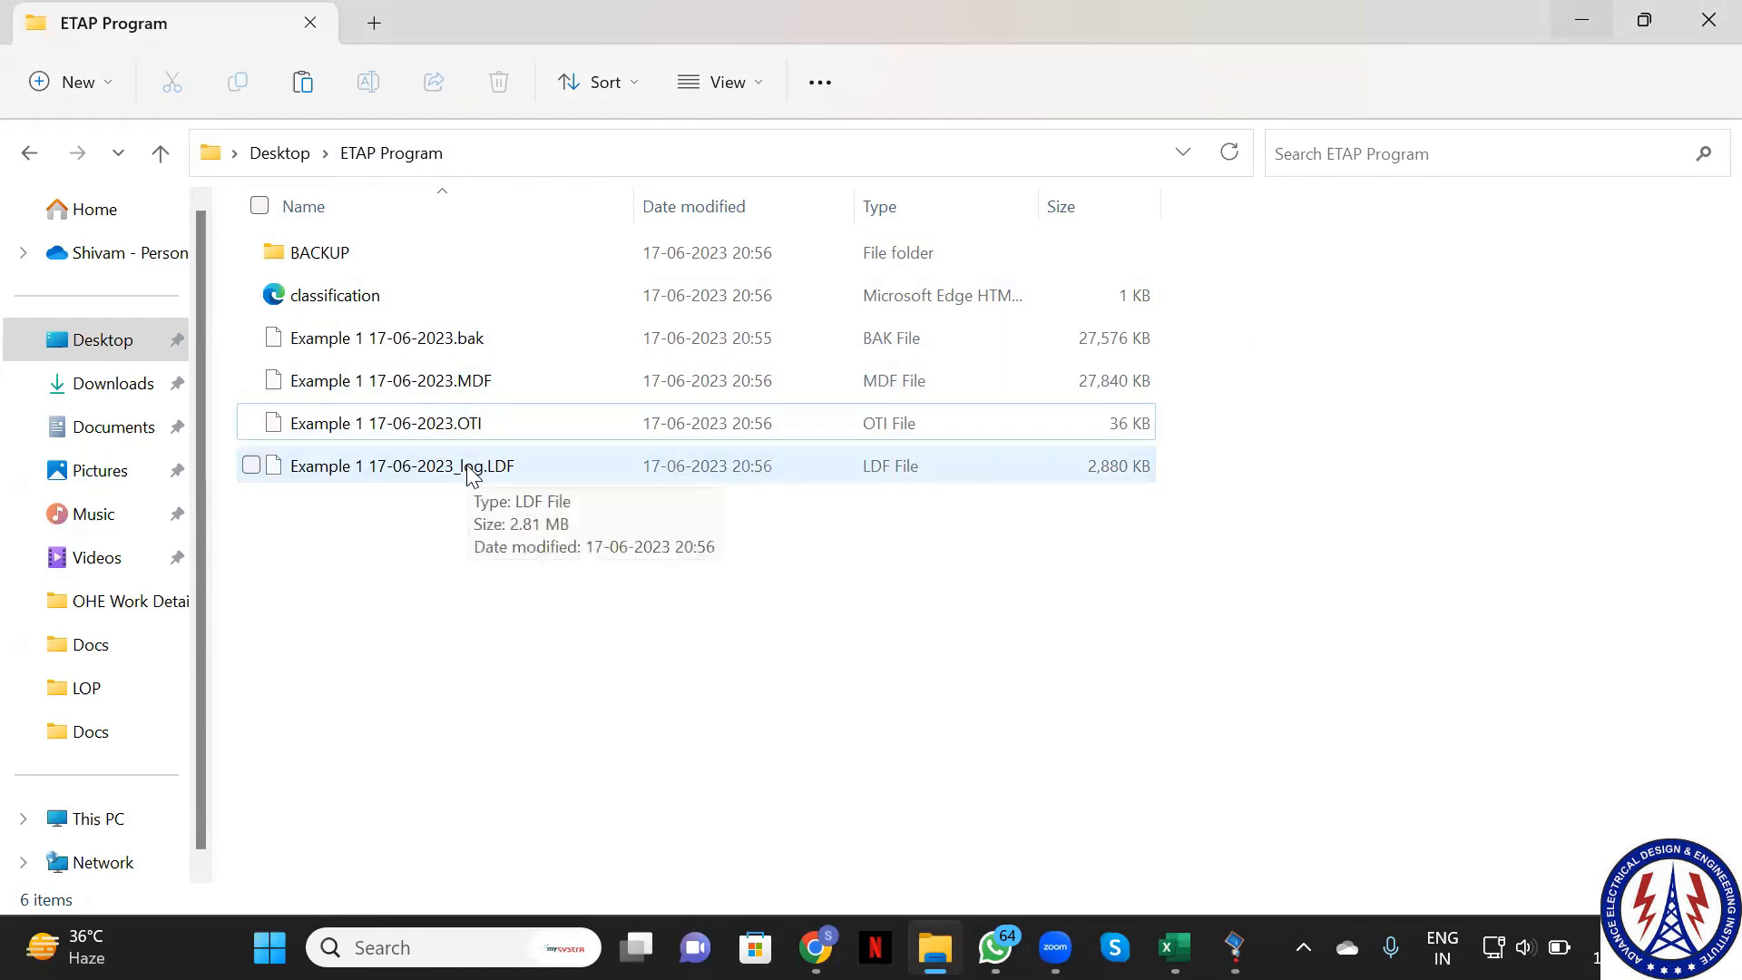
# Try zipping the Desktop's ETAP Program folder and dismiss the 'File not found or no read permission' error
pyautogui.click(281, 154)
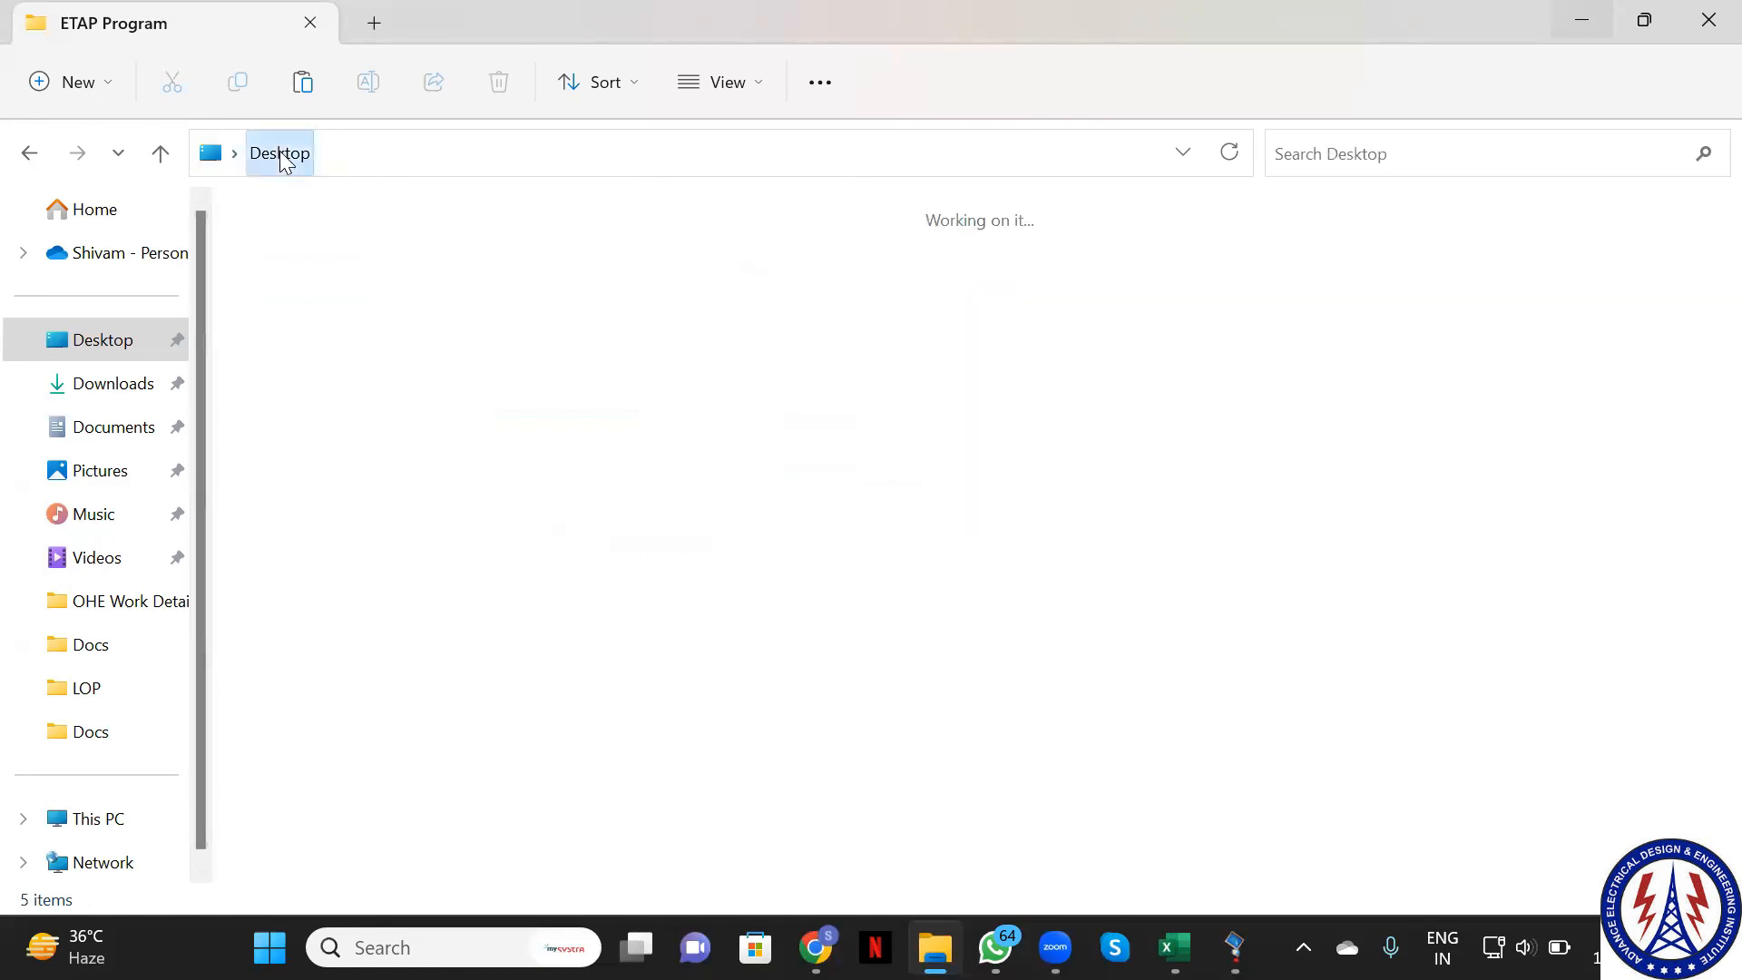
pyautogui.click(277, 522)
pyautogui.click(301, 309)
pyautogui.rightClick(301, 309)
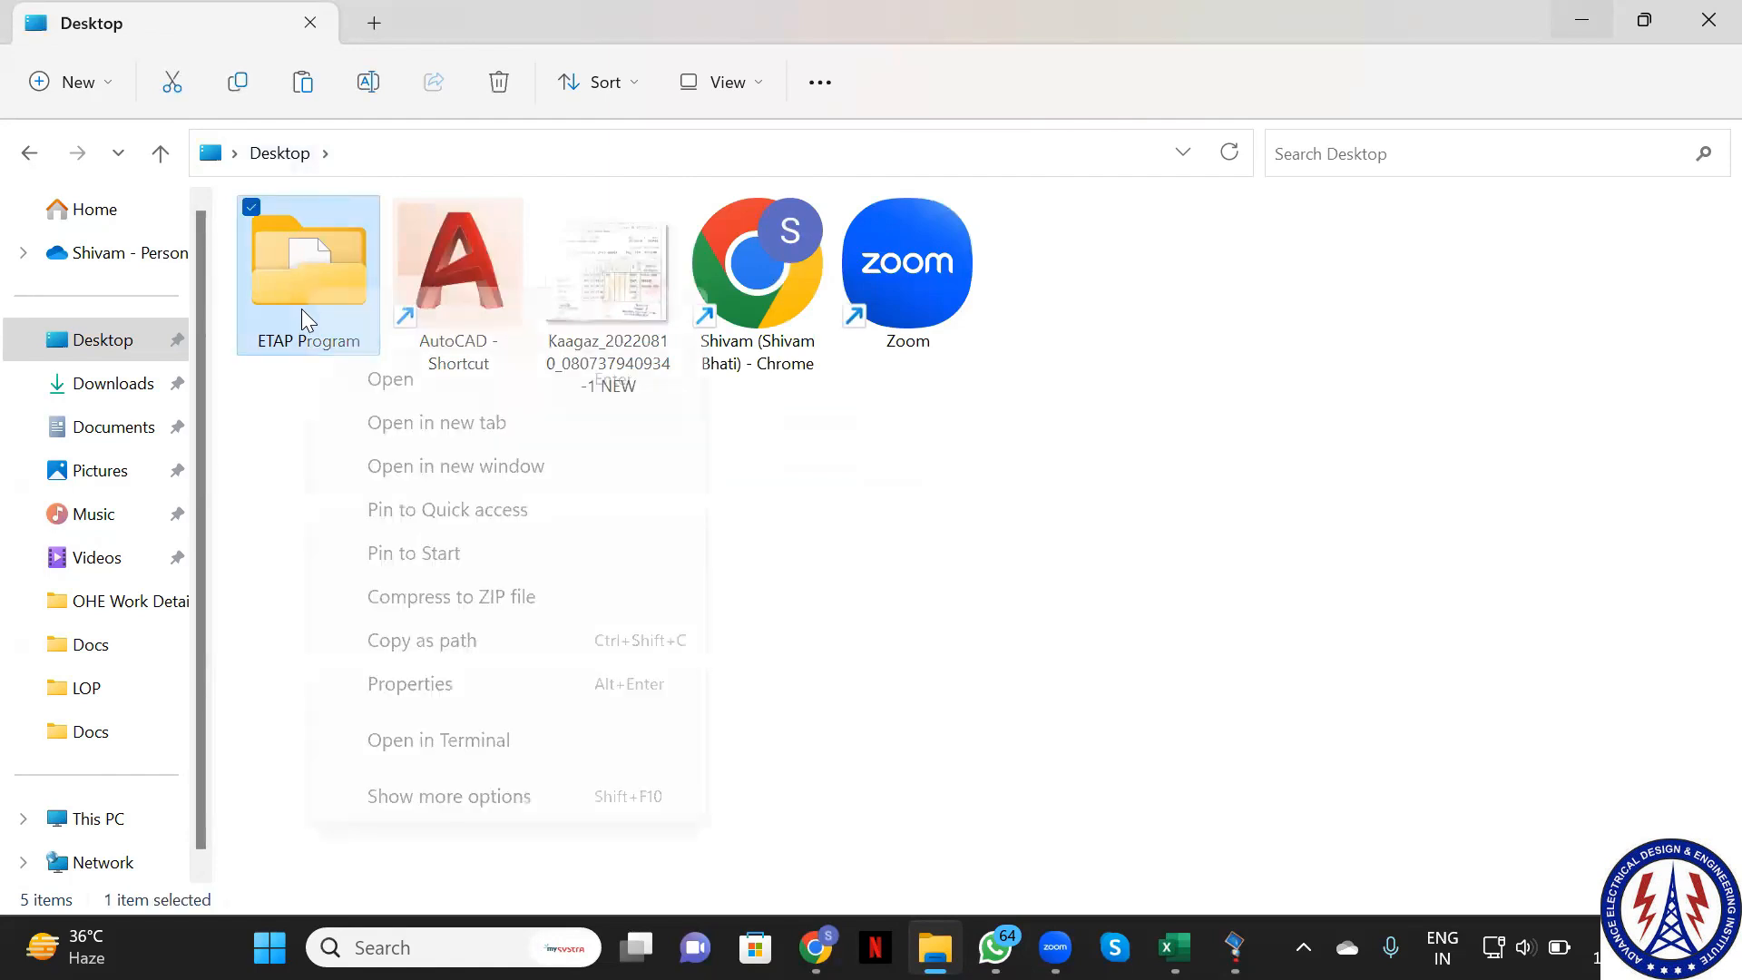
pyautogui.click(417, 598)
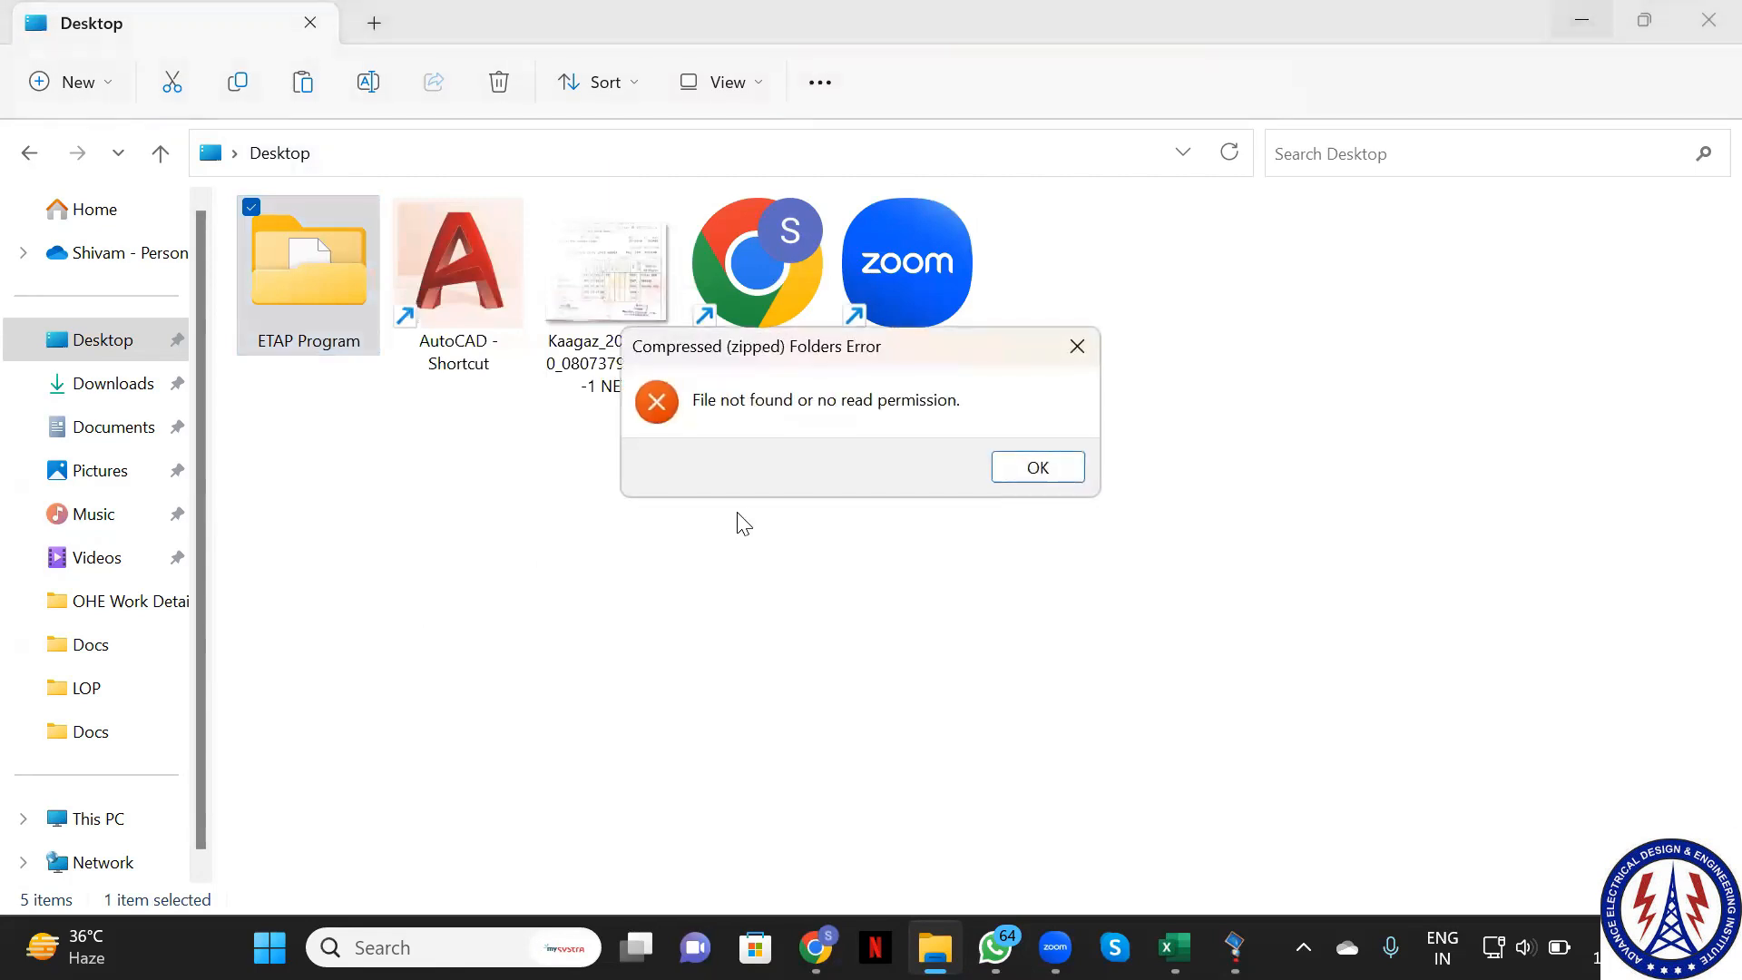
pyautogui.click(1007, 478)
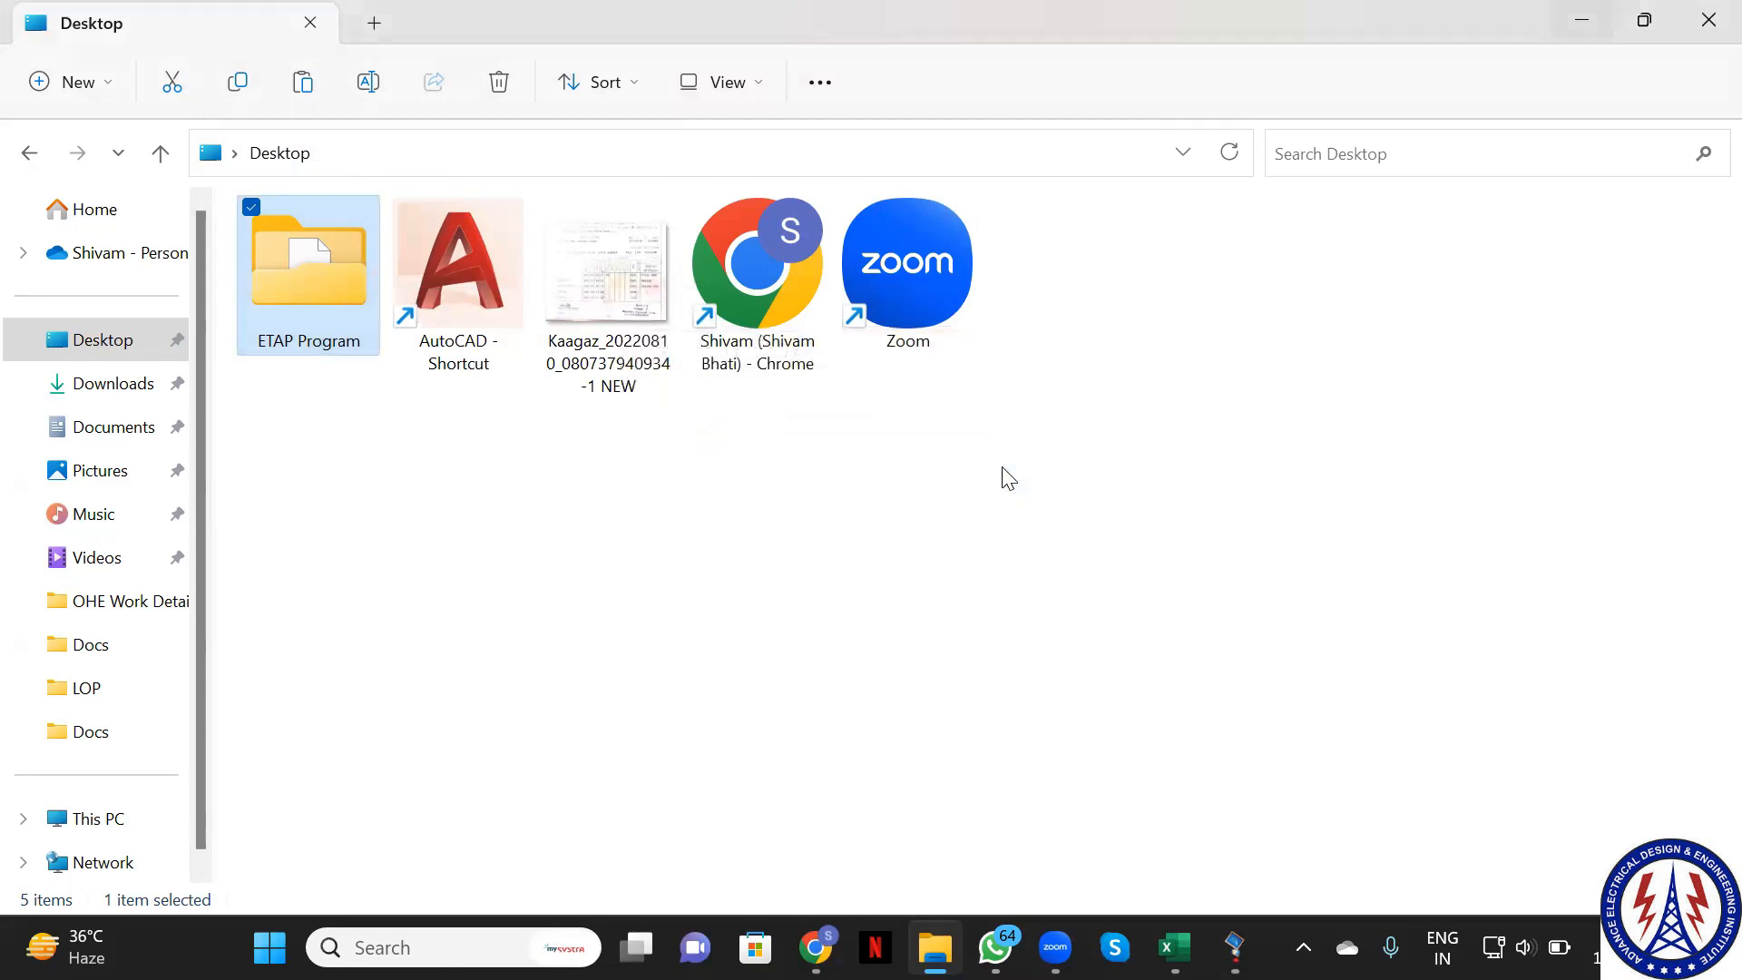
pyautogui.rightClick(307, 294)
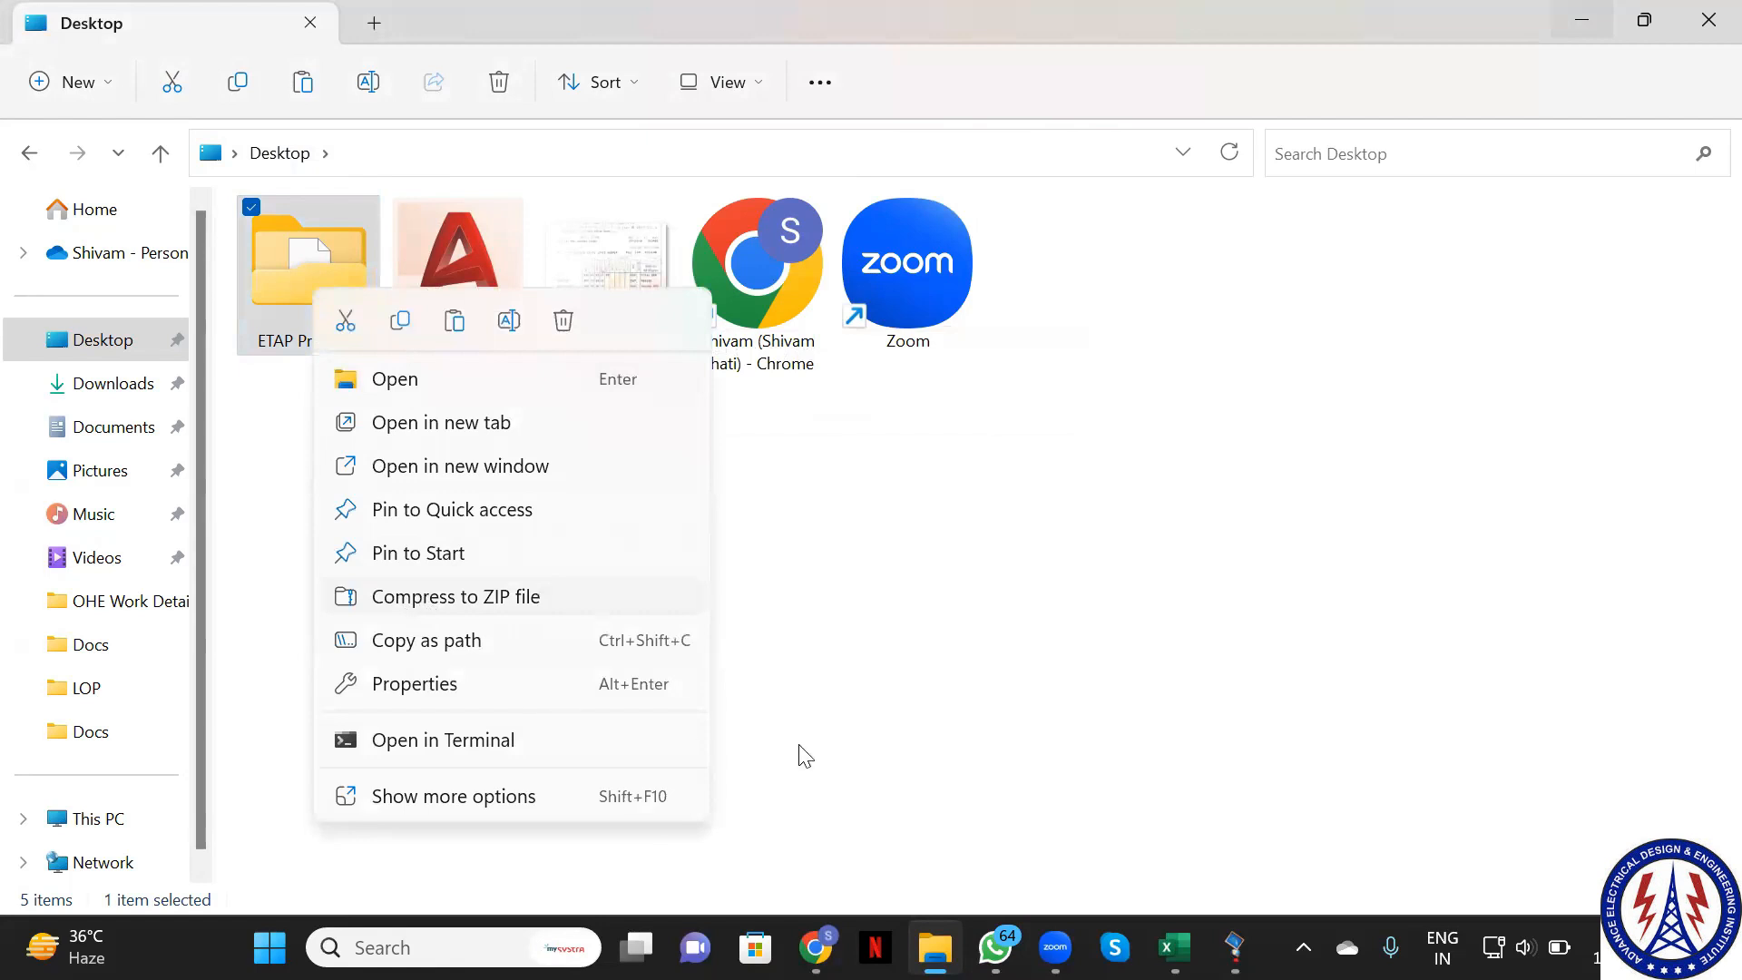
pyautogui.click(925, 700)
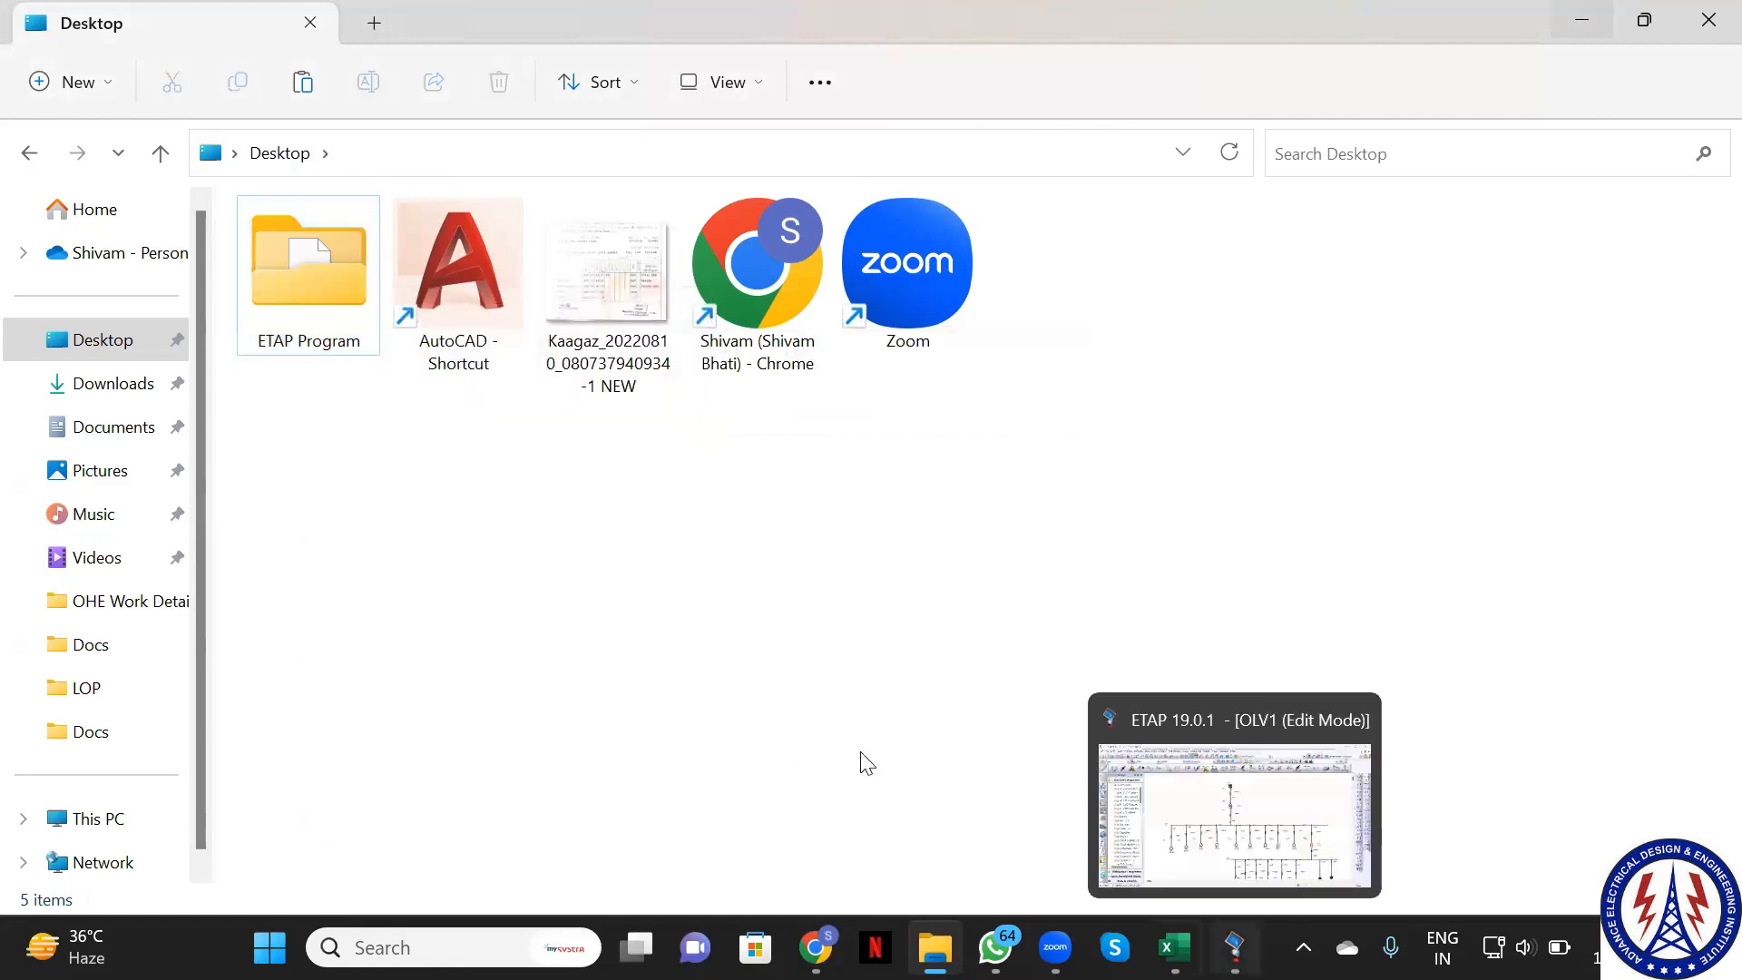
# Save the Example 1 project in ETAP
pyautogui.click(1225, 949)
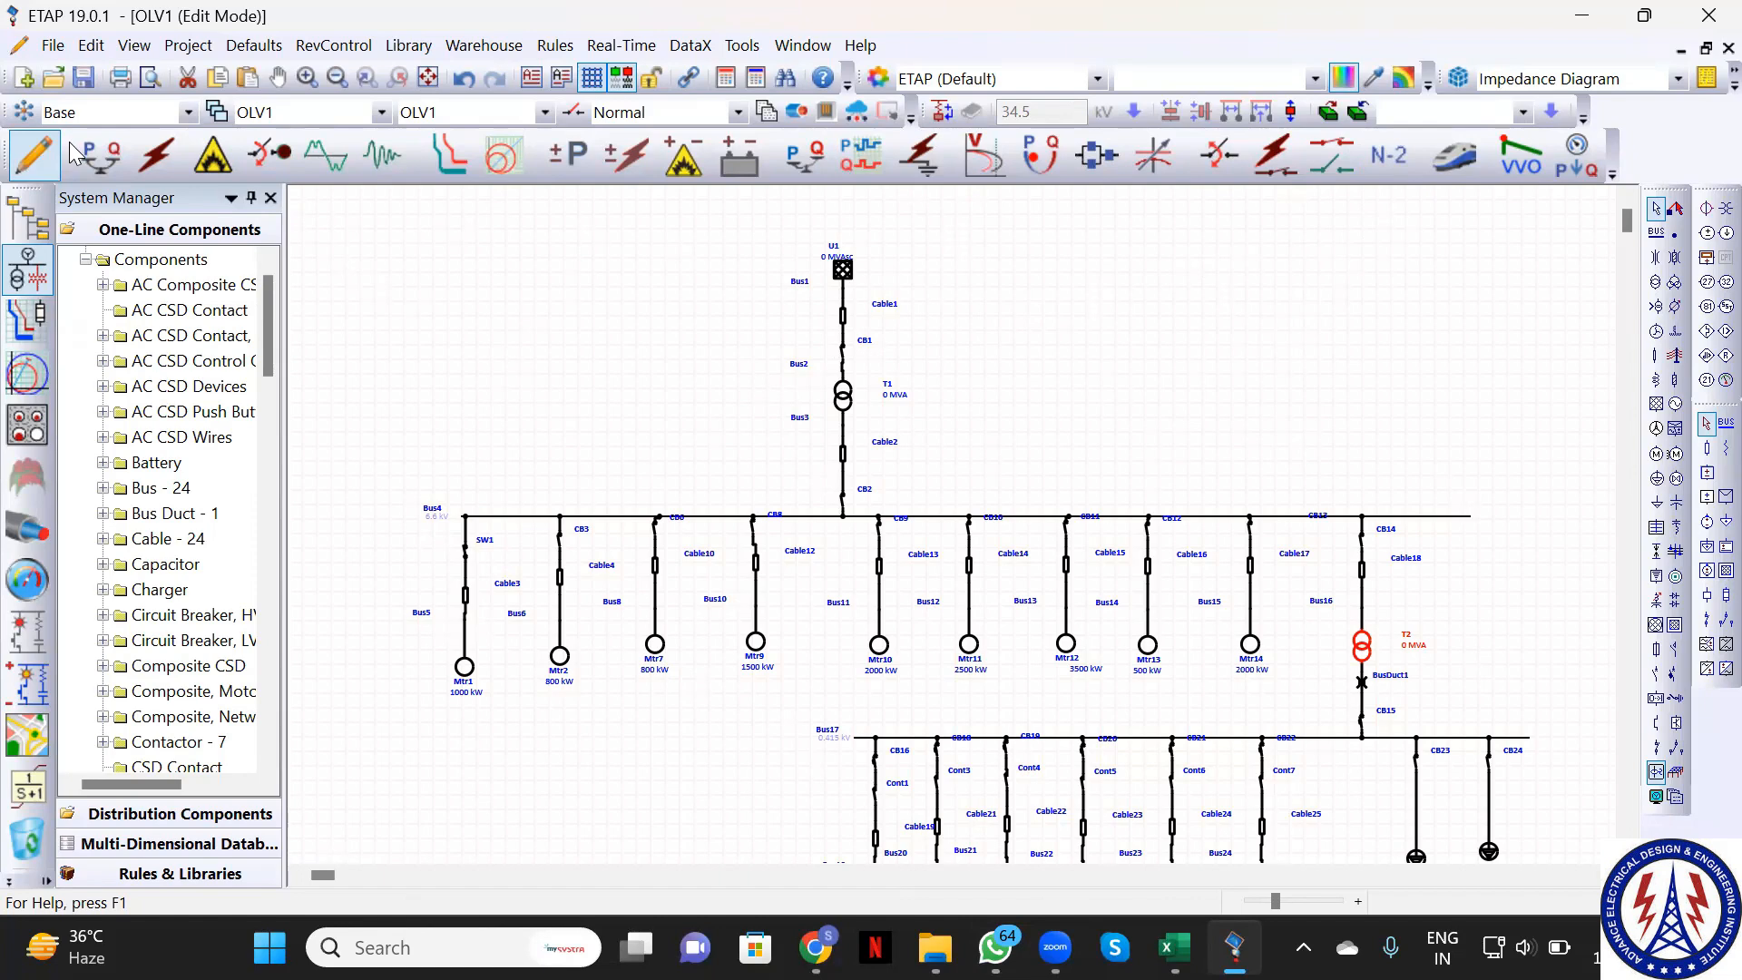
pyautogui.click(83, 78)
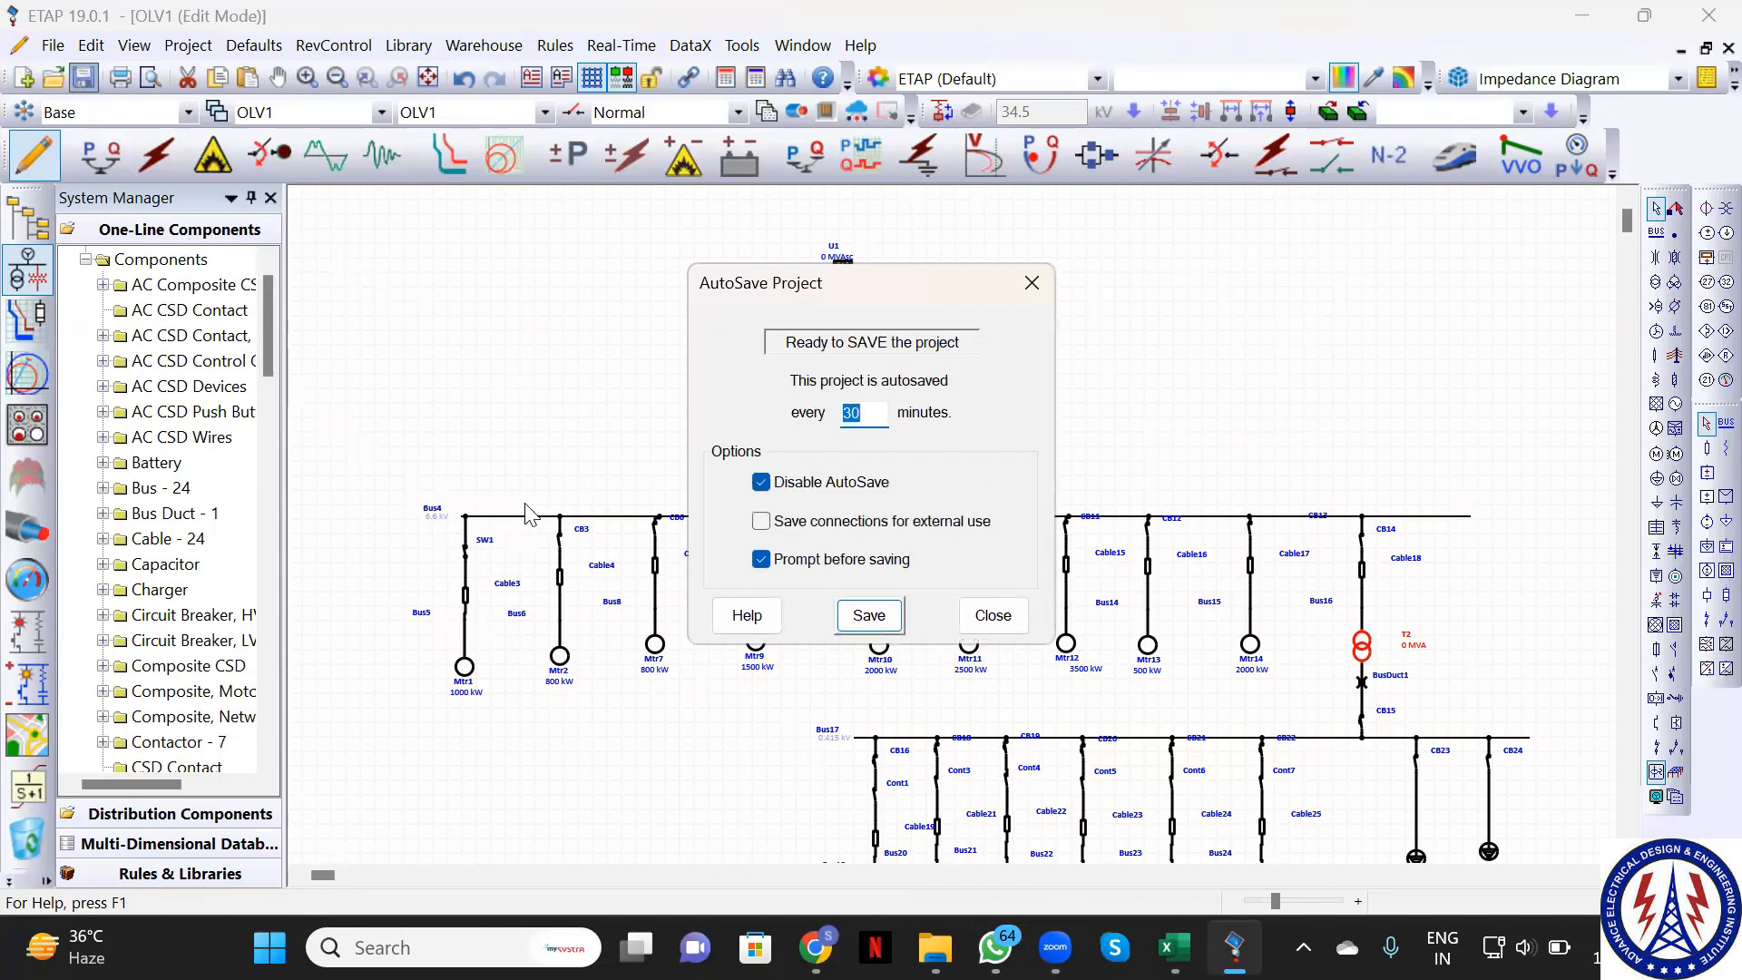
pyautogui.click(876, 626)
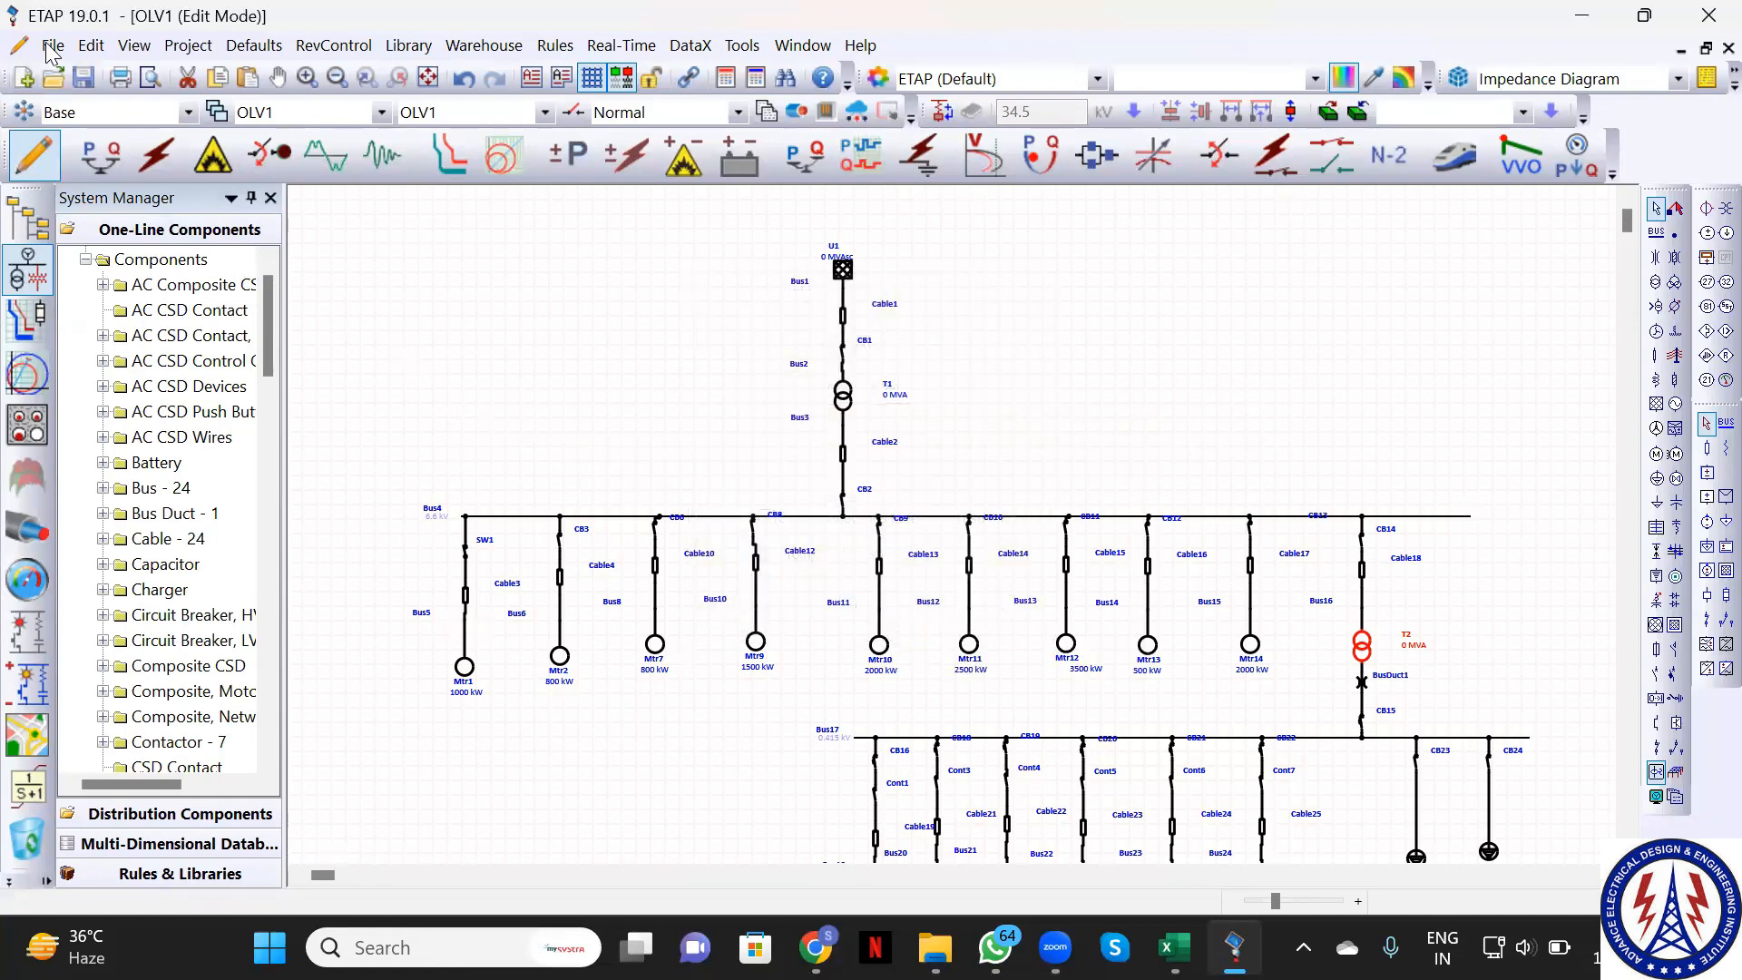
# Close ETAP, agreeing to save the project's changes before exiting
pyautogui.click(1708, 16)
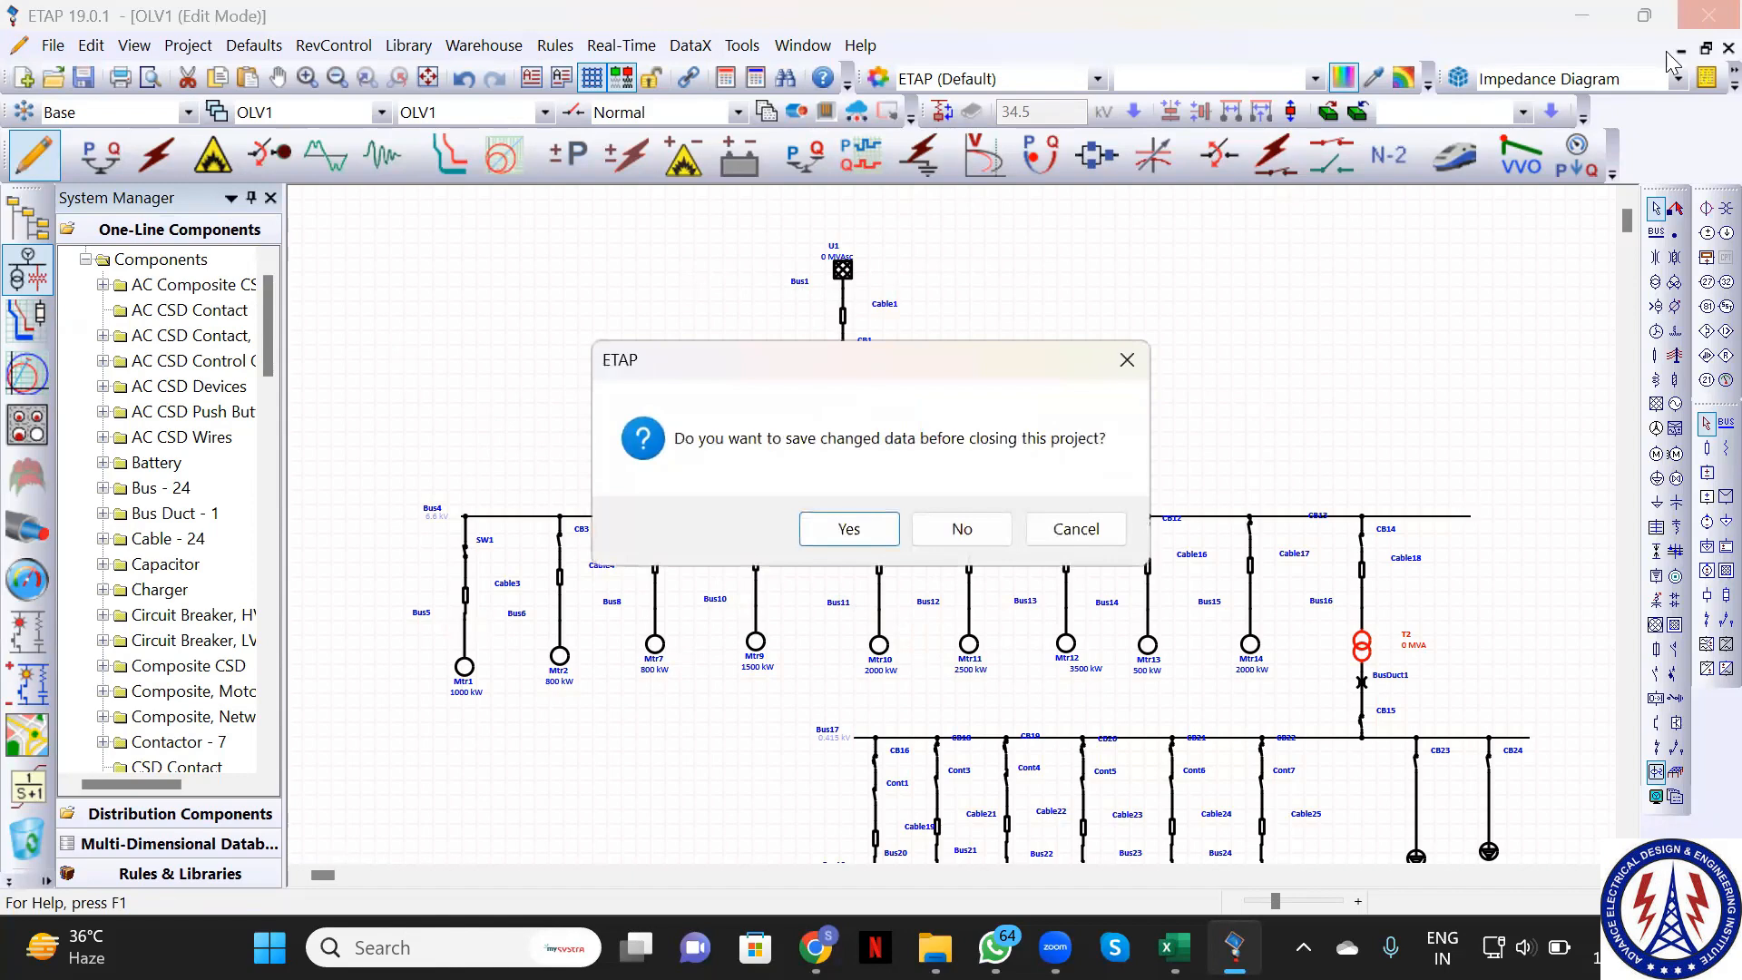
pyautogui.click(828, 537)
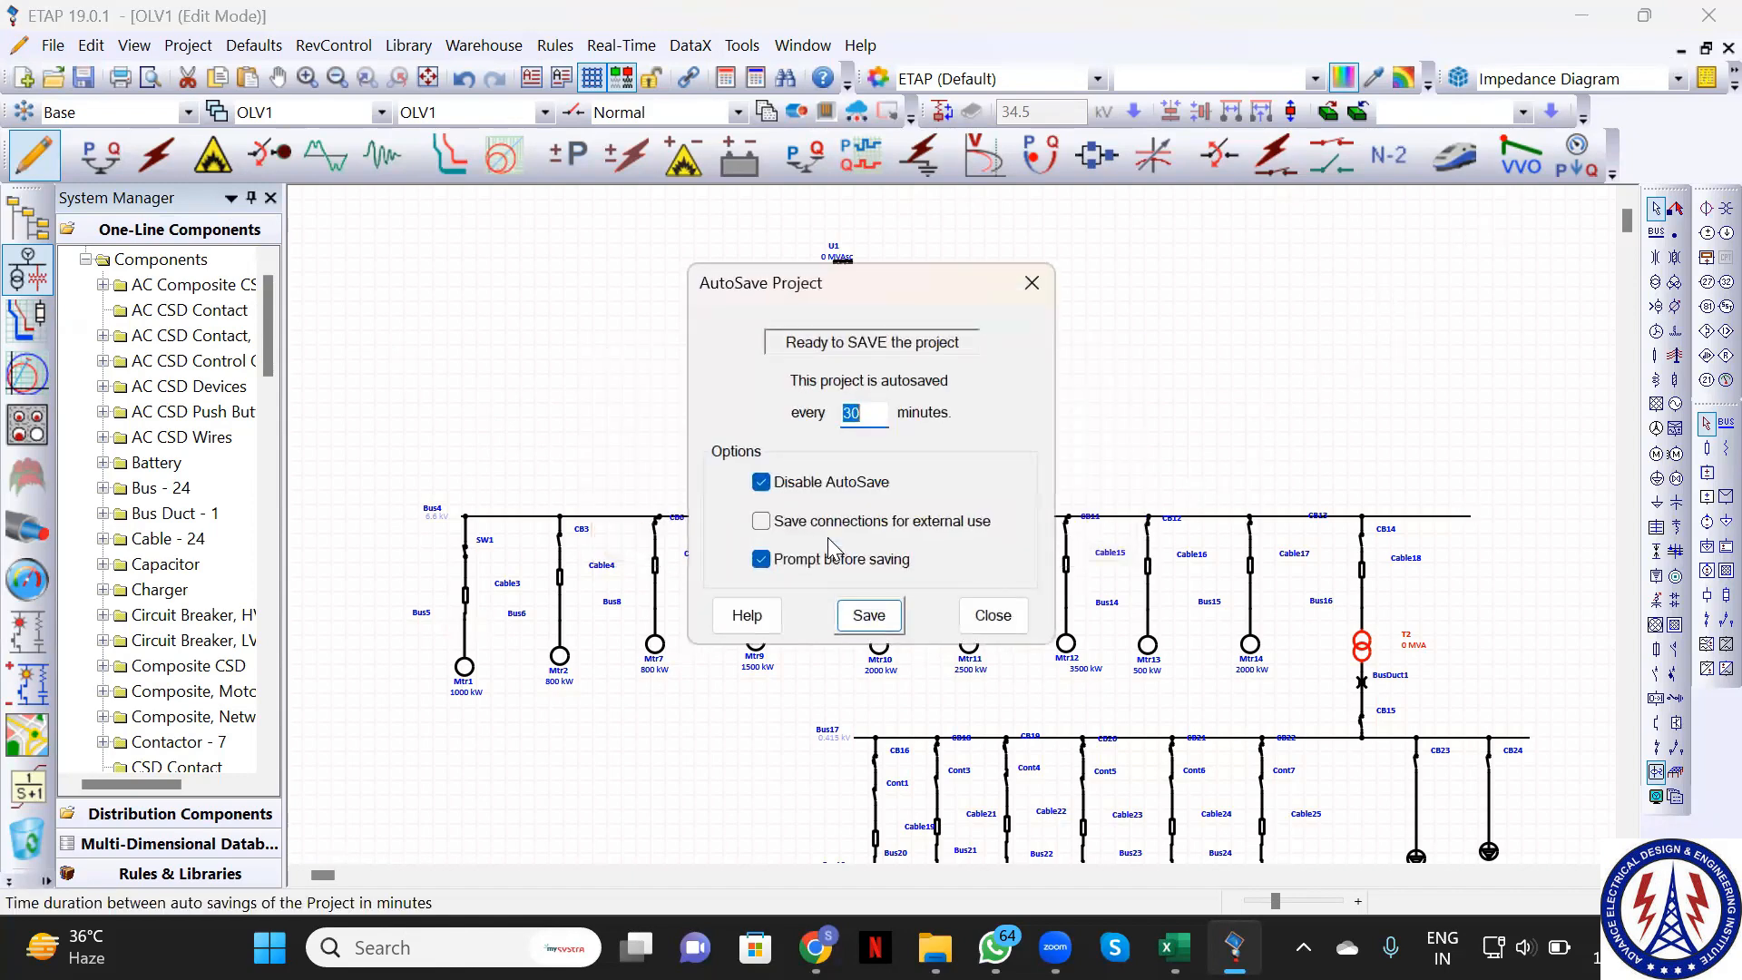
pyautogui.click(876, 626)
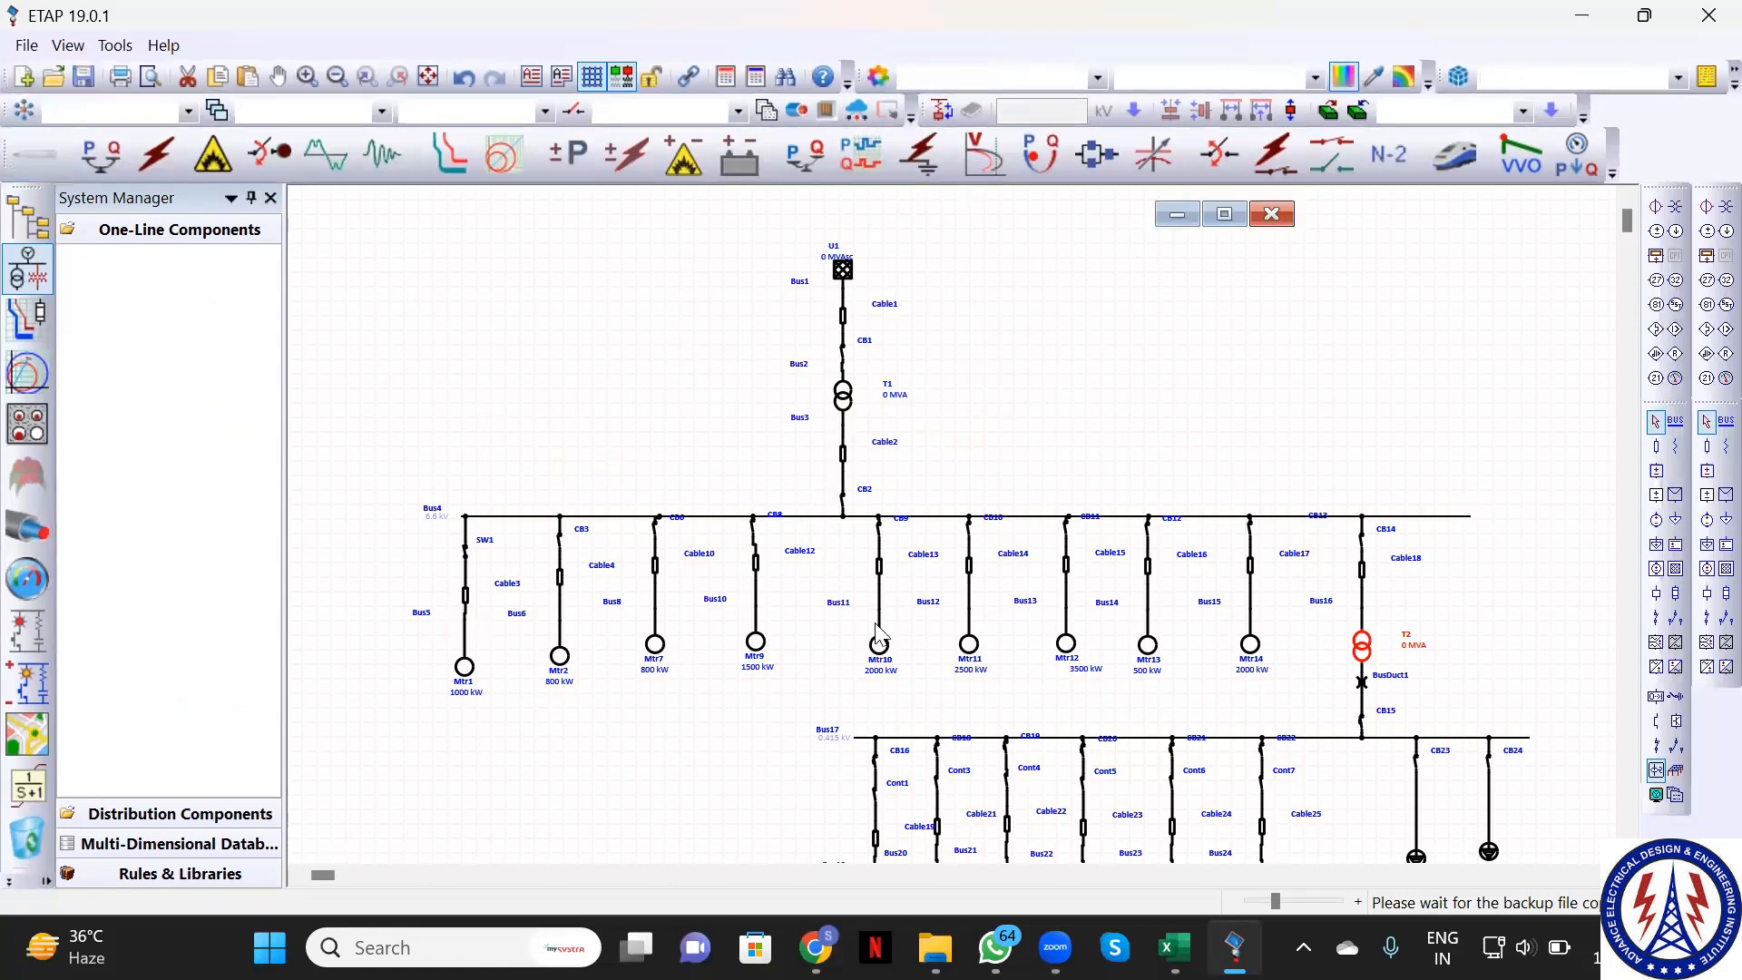
# Check the ETAP Program folder's contents, then compress it to an 'ETAP Program' ZIP on the Desktop
pyautogui.click(278, 268)
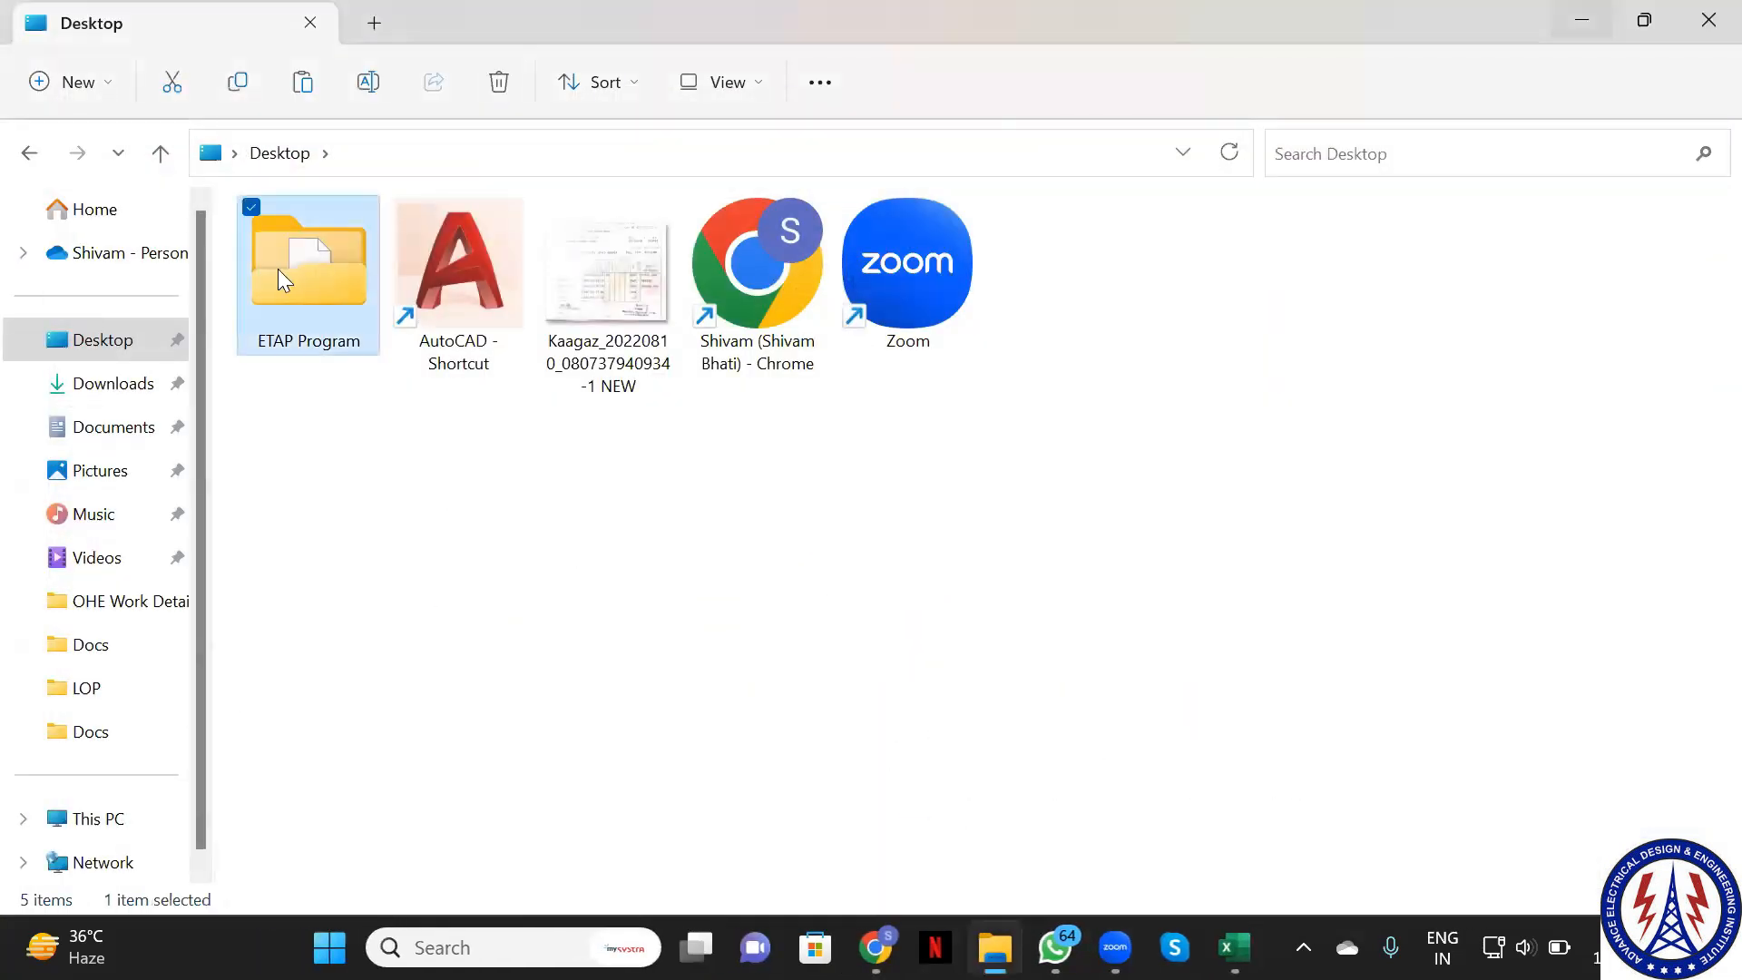
pyautogui.click(373, 544)
pyautogui.doubleClick(313, 336)
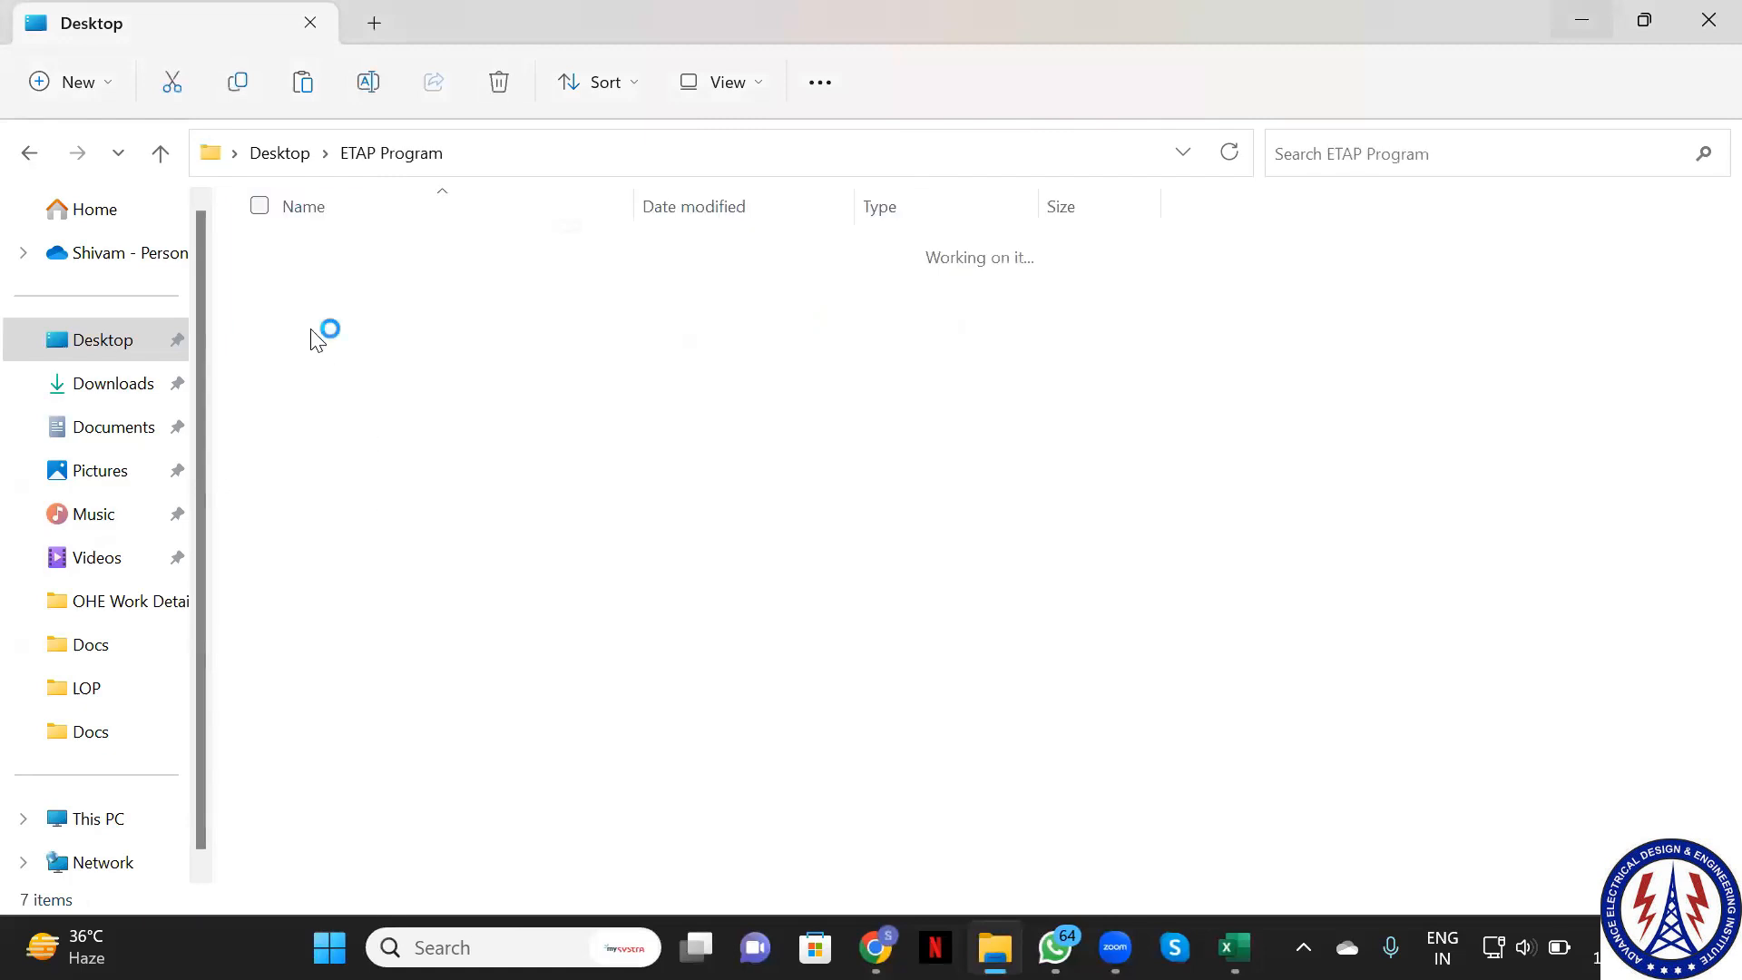
pyautogui.click(29, 147)
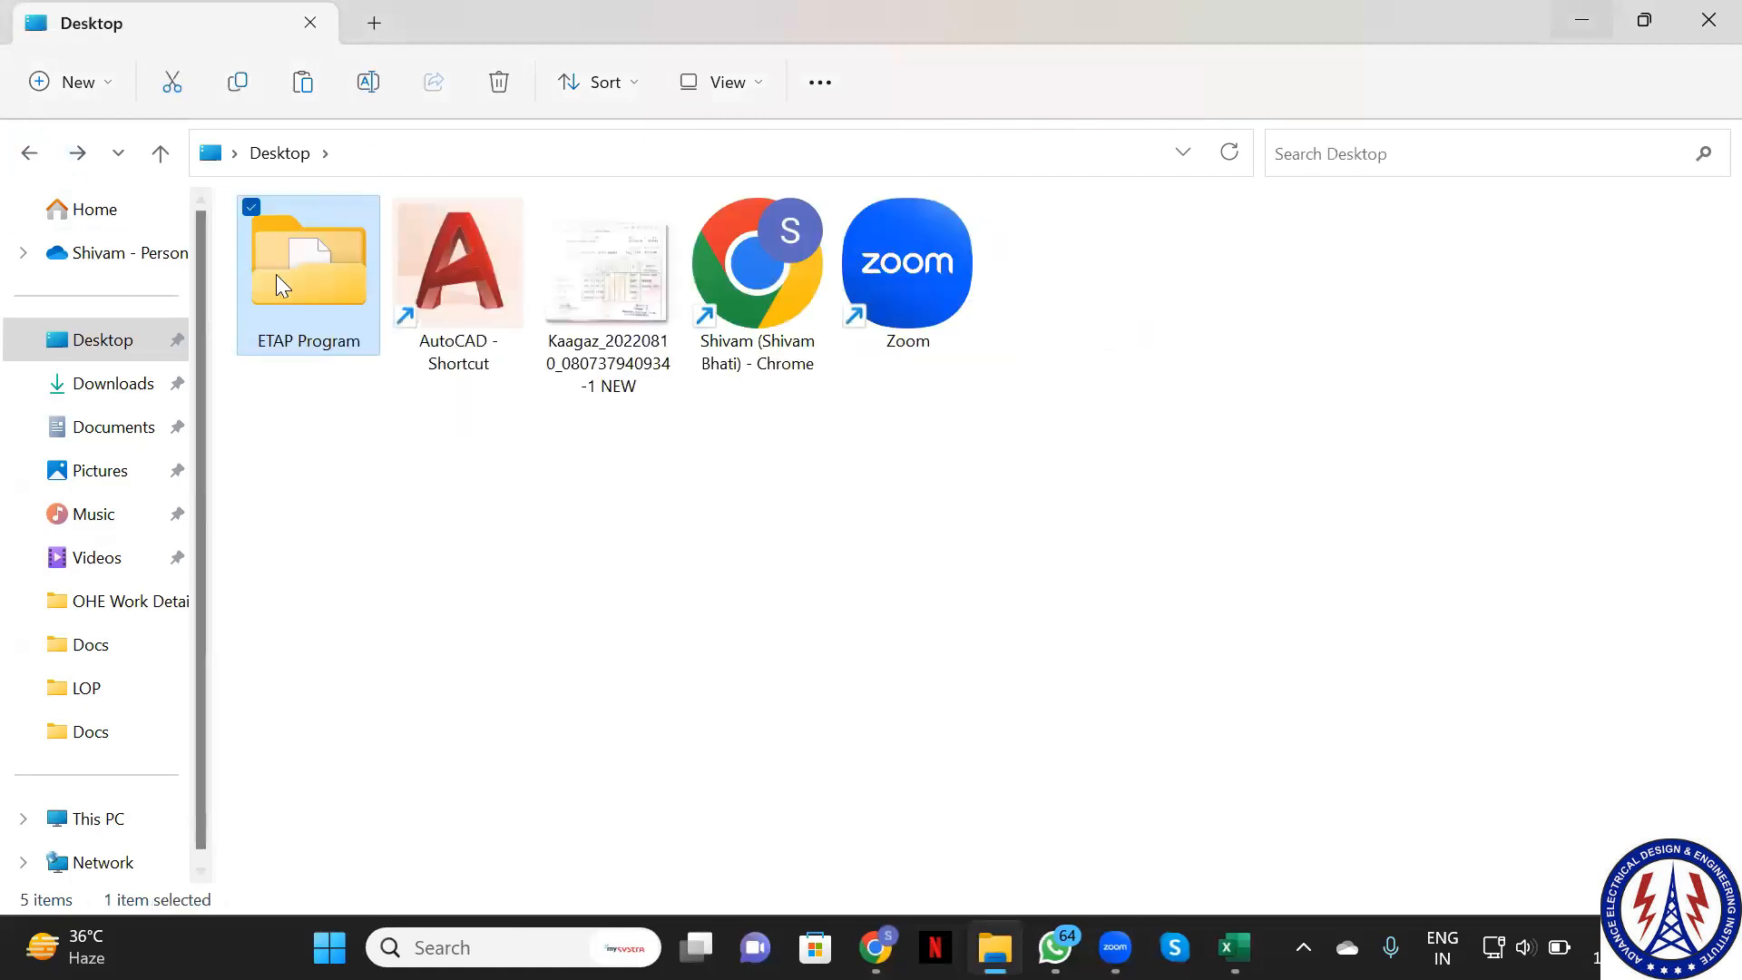
pyautogui.rightClick(278, 276)
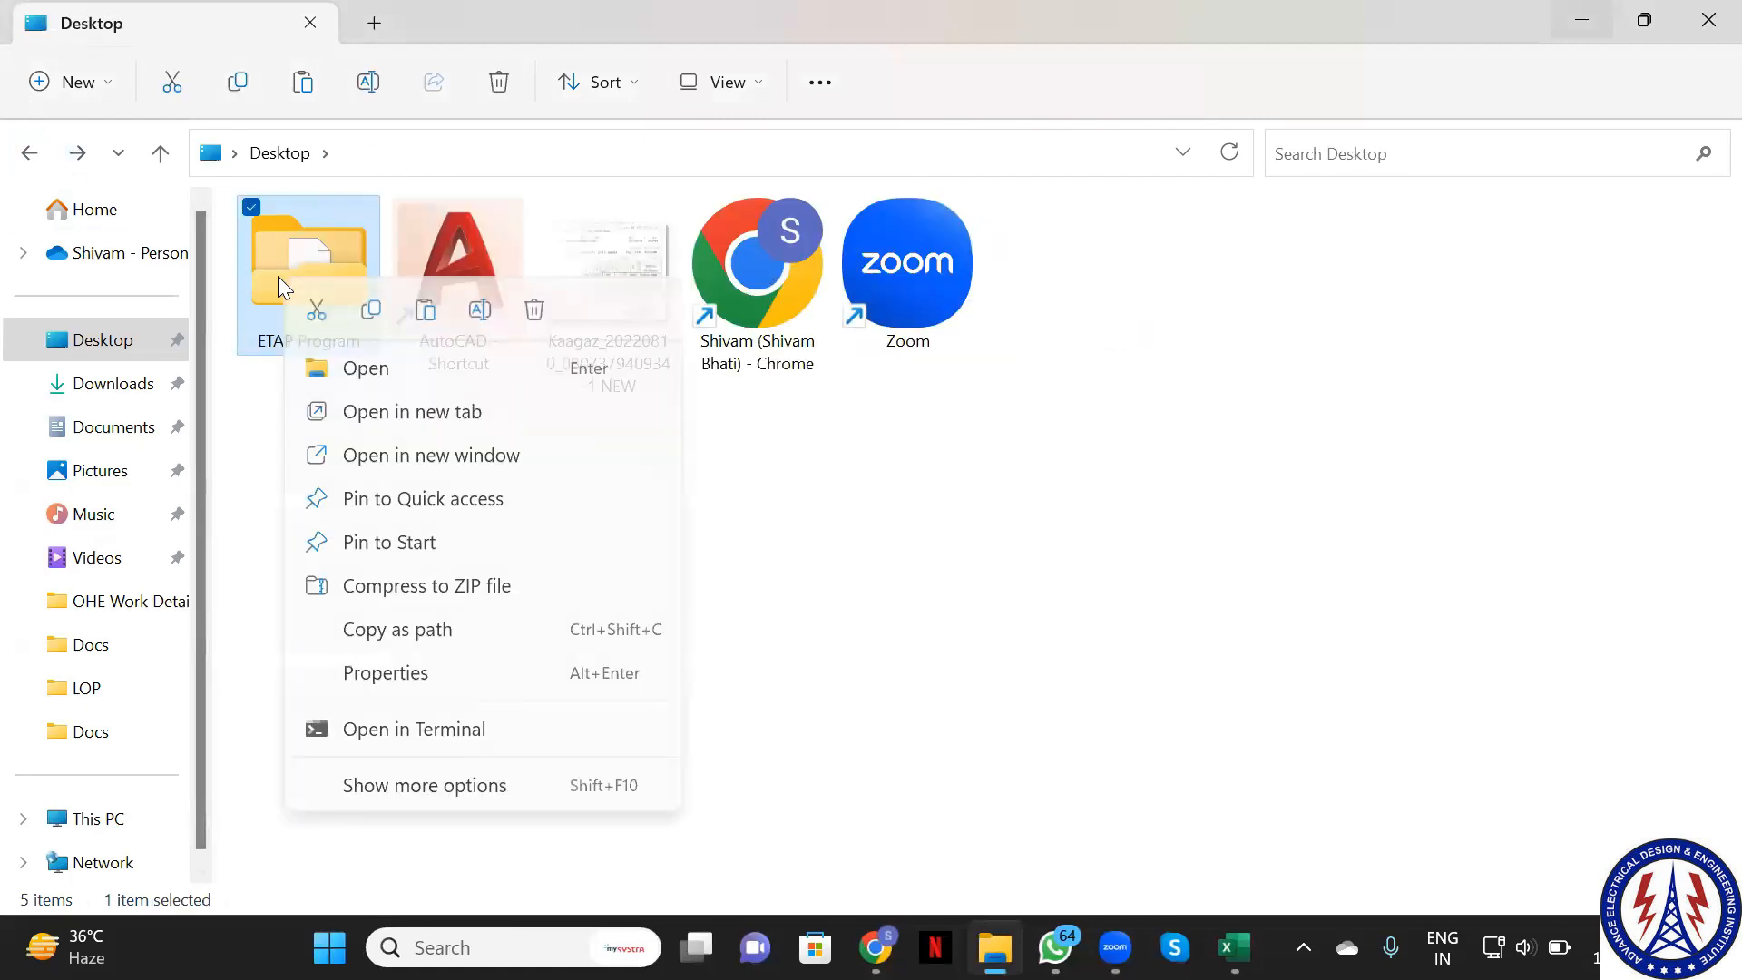
pyautogui.click(454, 588)
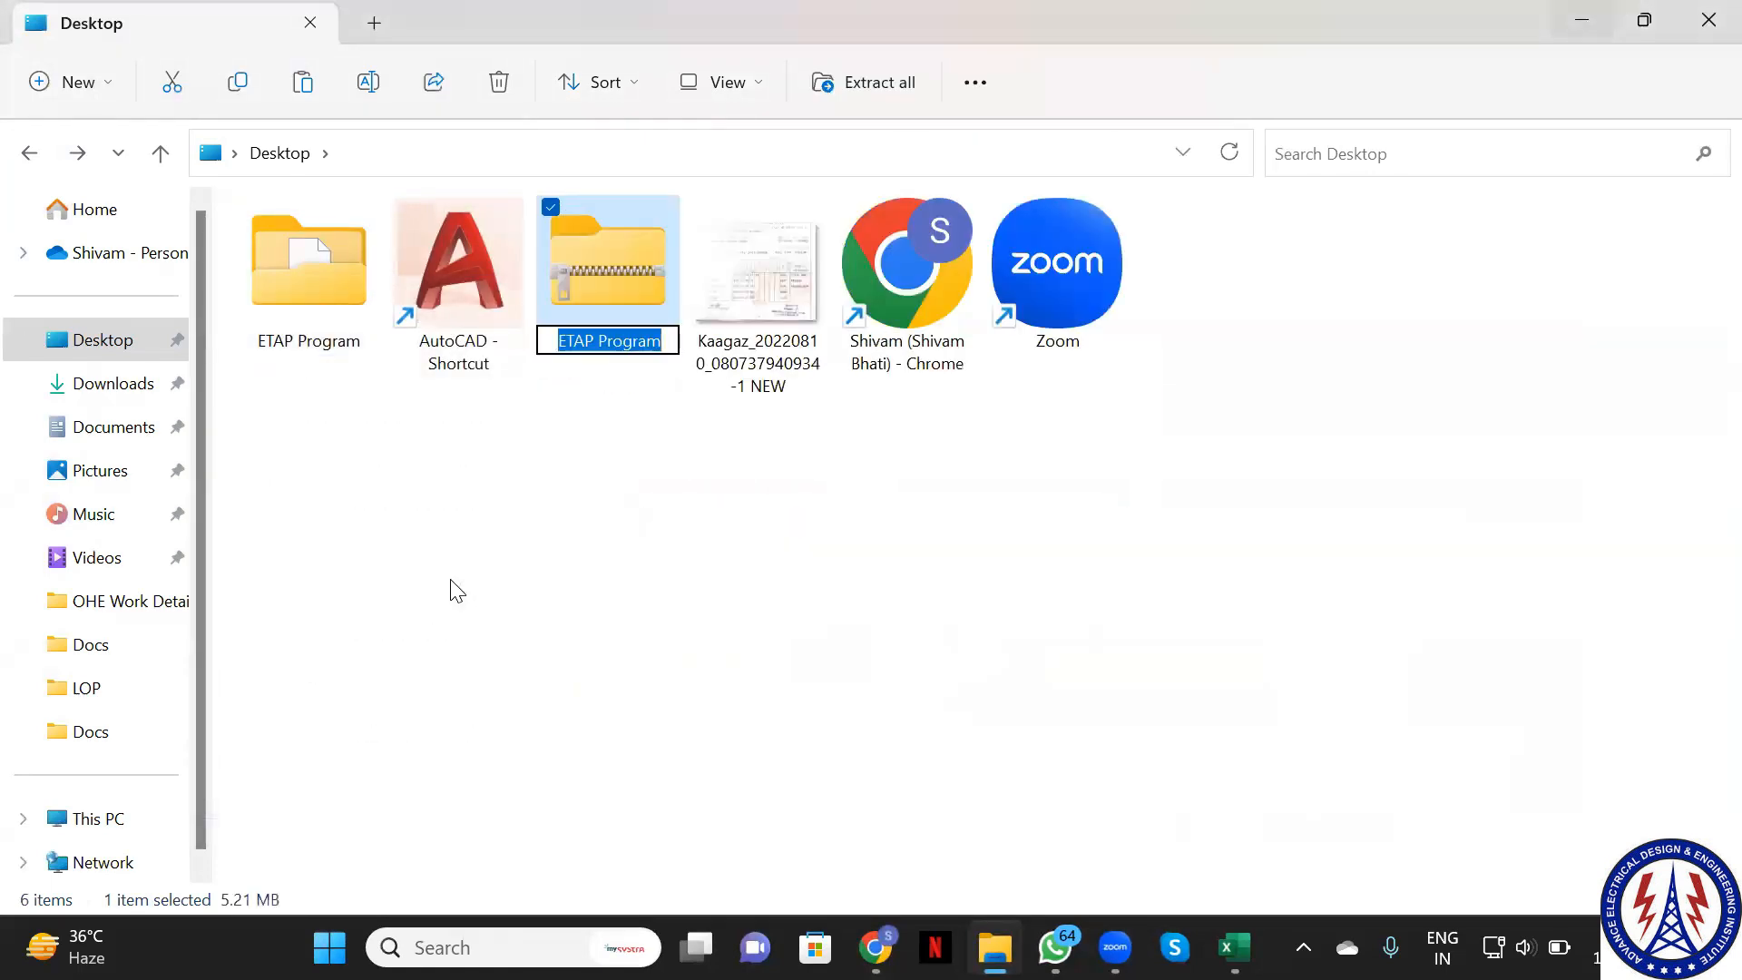
pyautogui.click(454, 588)
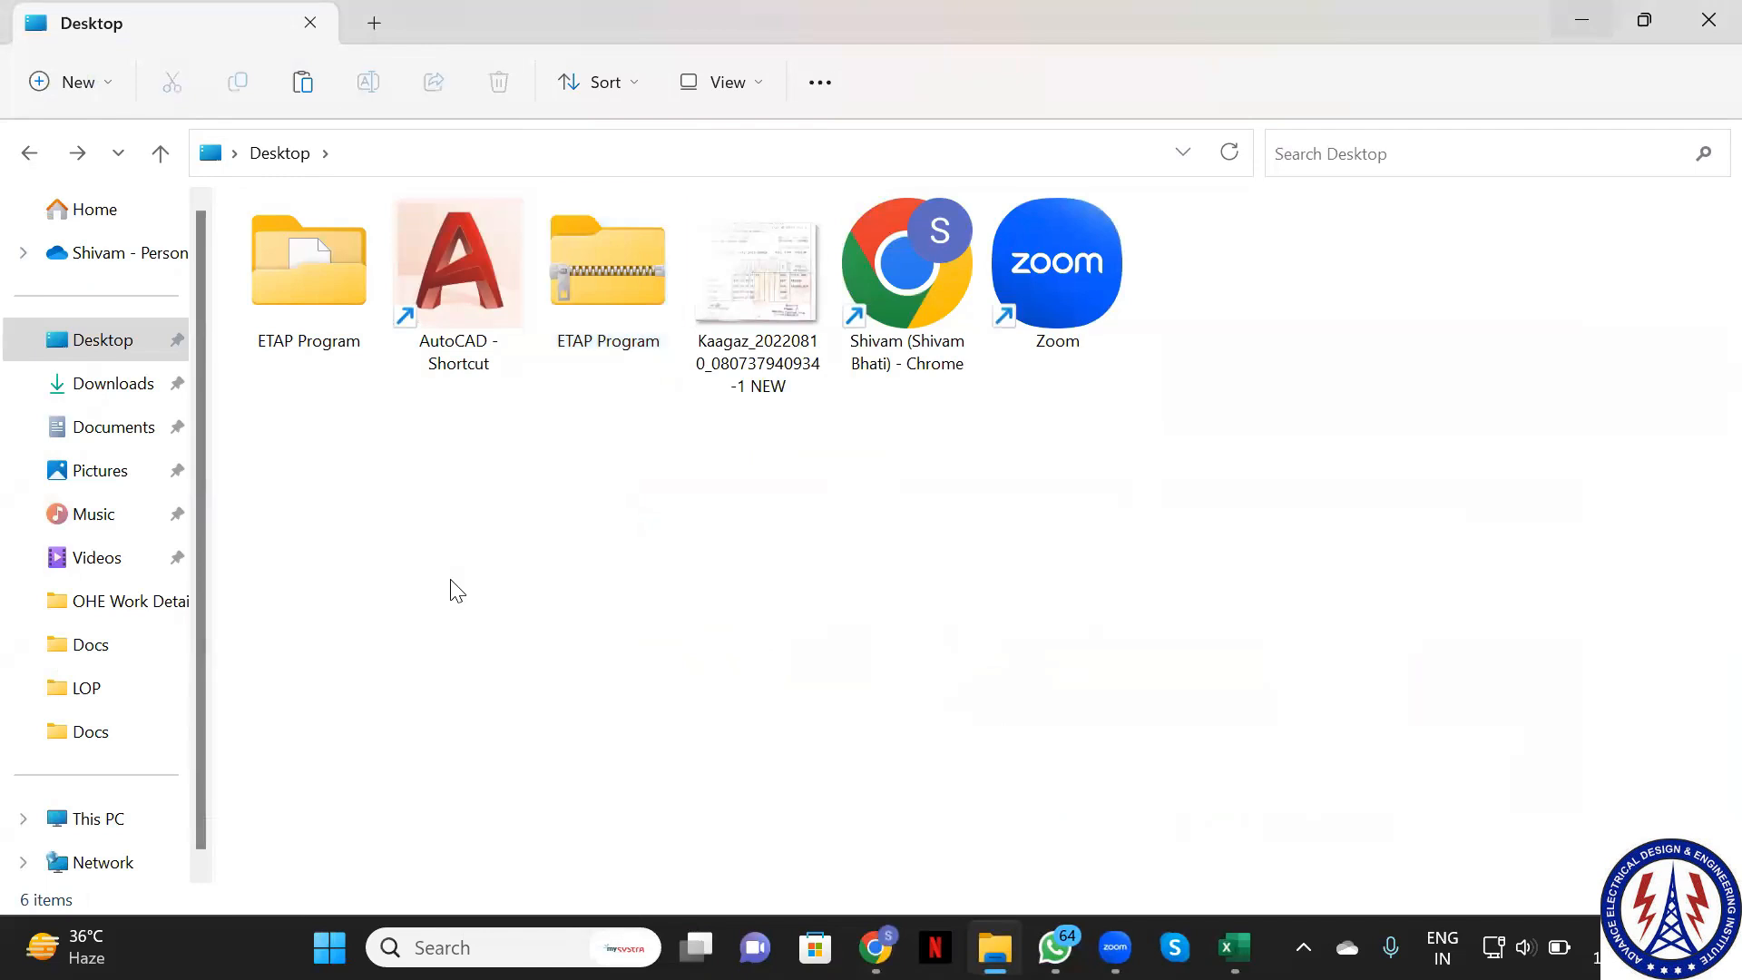
# Open the new 5.21 MB ETAP Program ZIP to confirm it holds the project folder
pyautogui.doubleClick(592, 287)
pyautogui.doubleClick(306, 253)
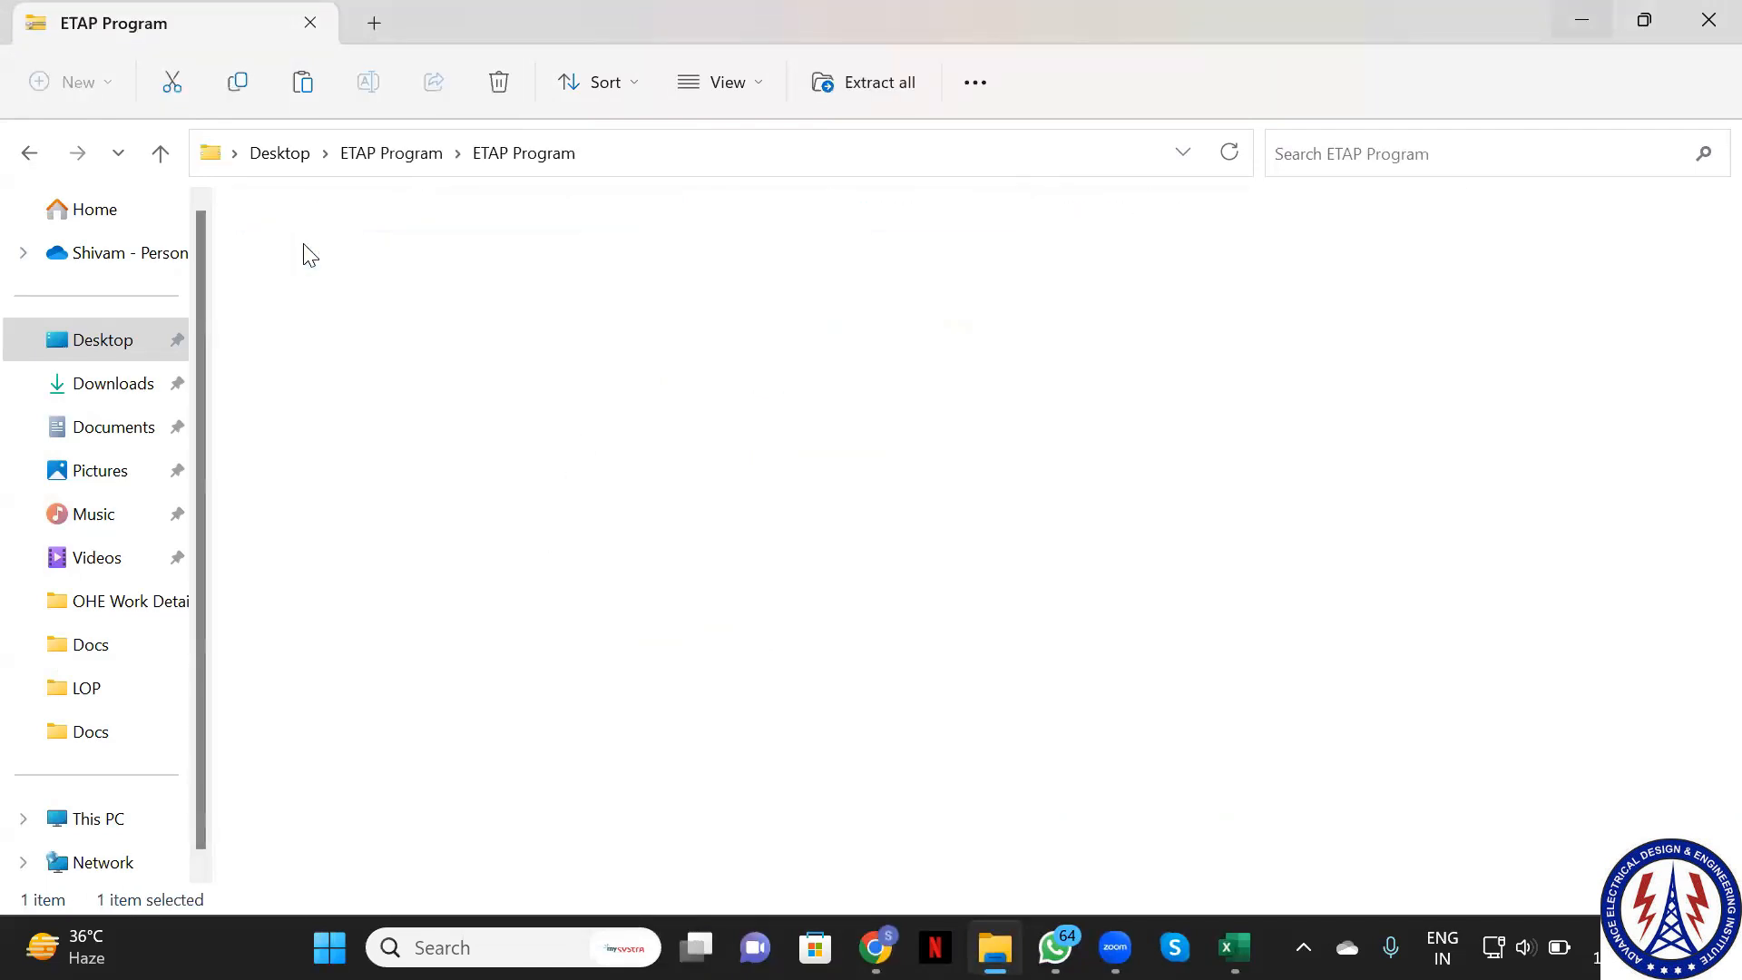
pyautogui.click(22, 154)
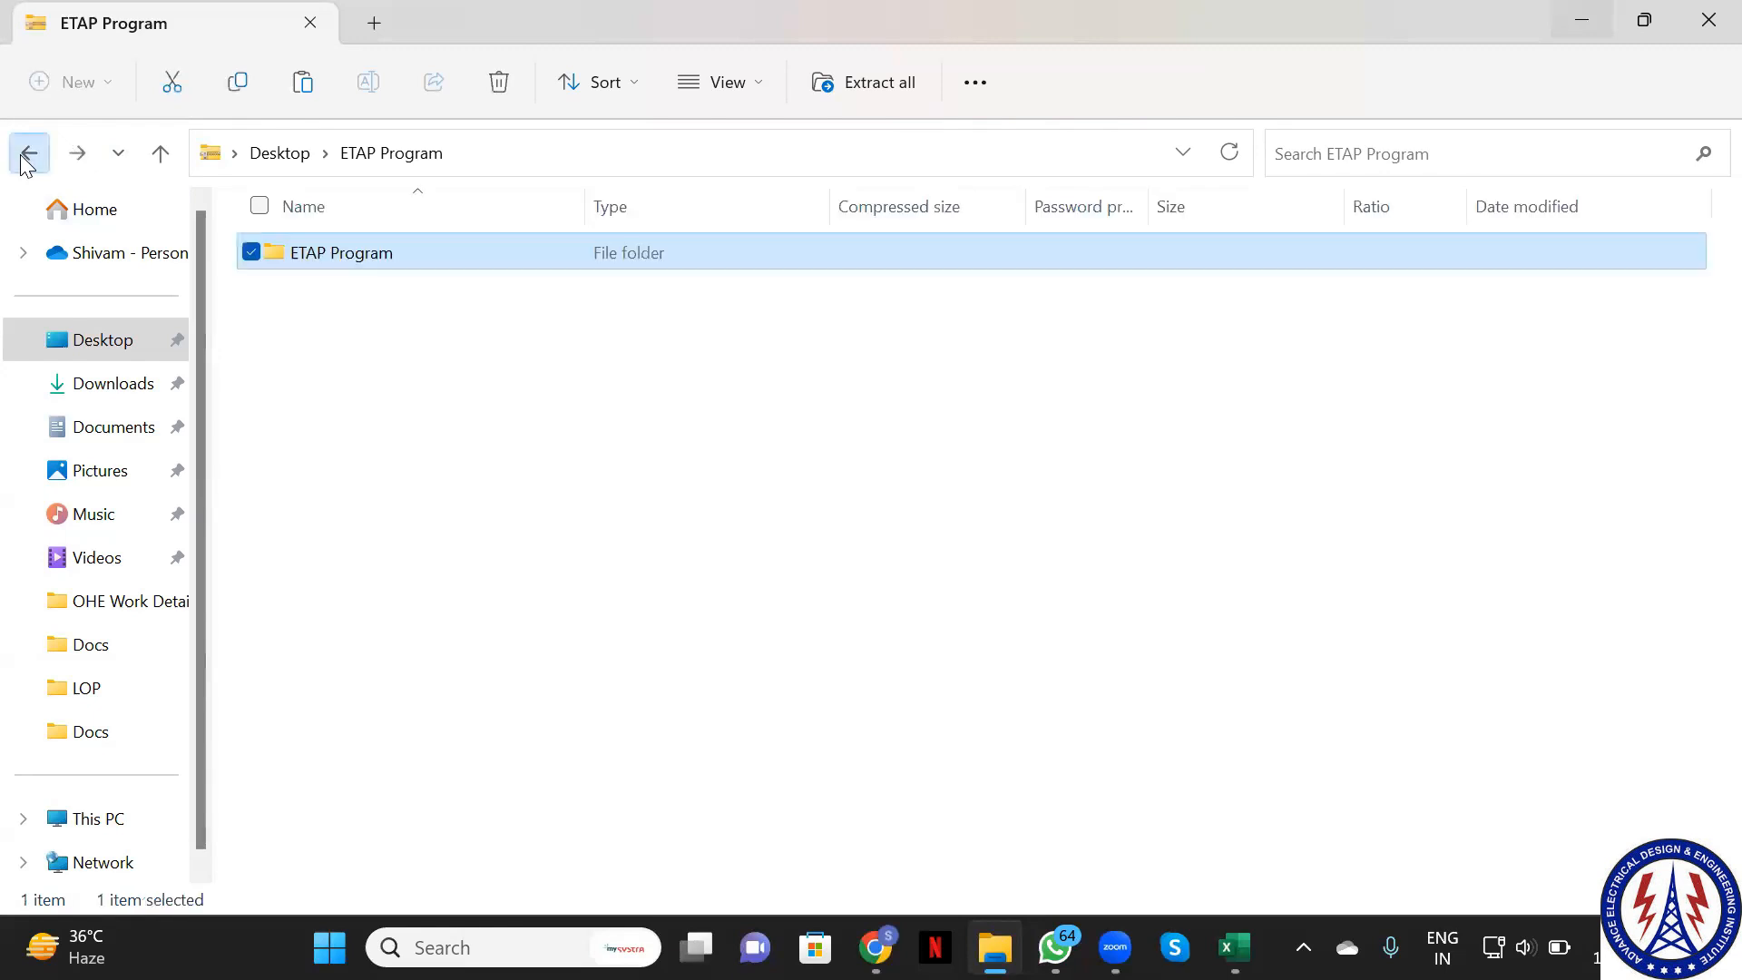
pyautogui.click(21, 154)
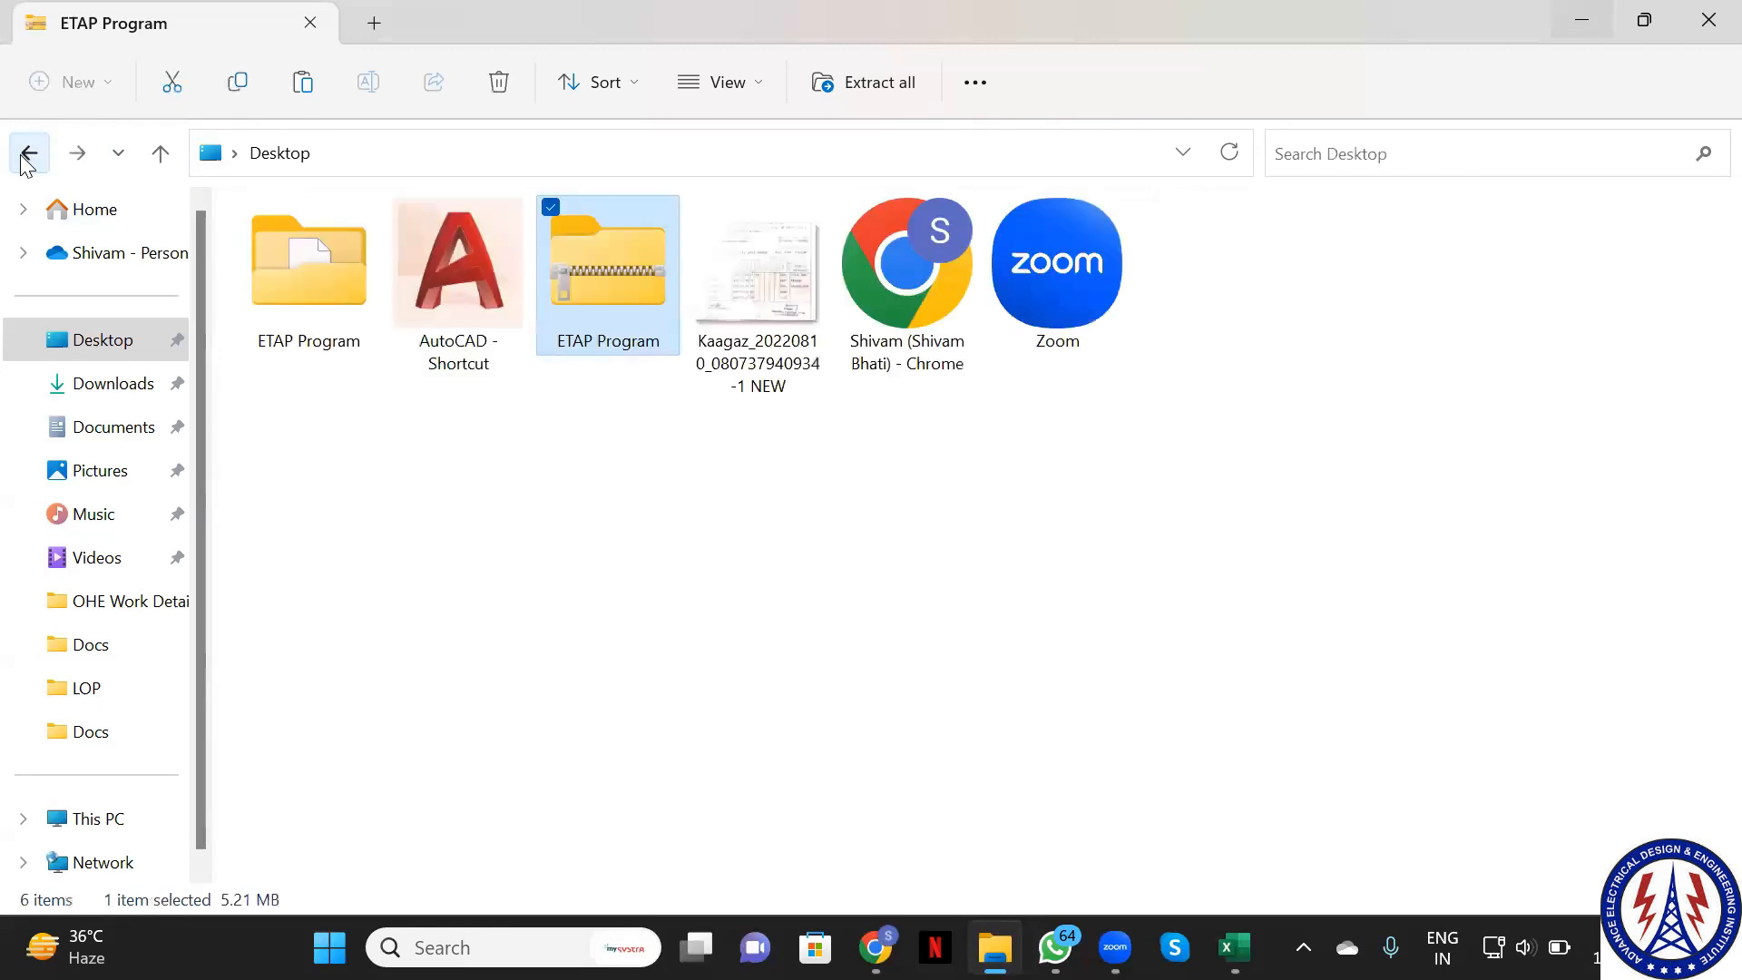
pyautogui.click(577, 301)
pyautogui.moveTo(1116, 948)
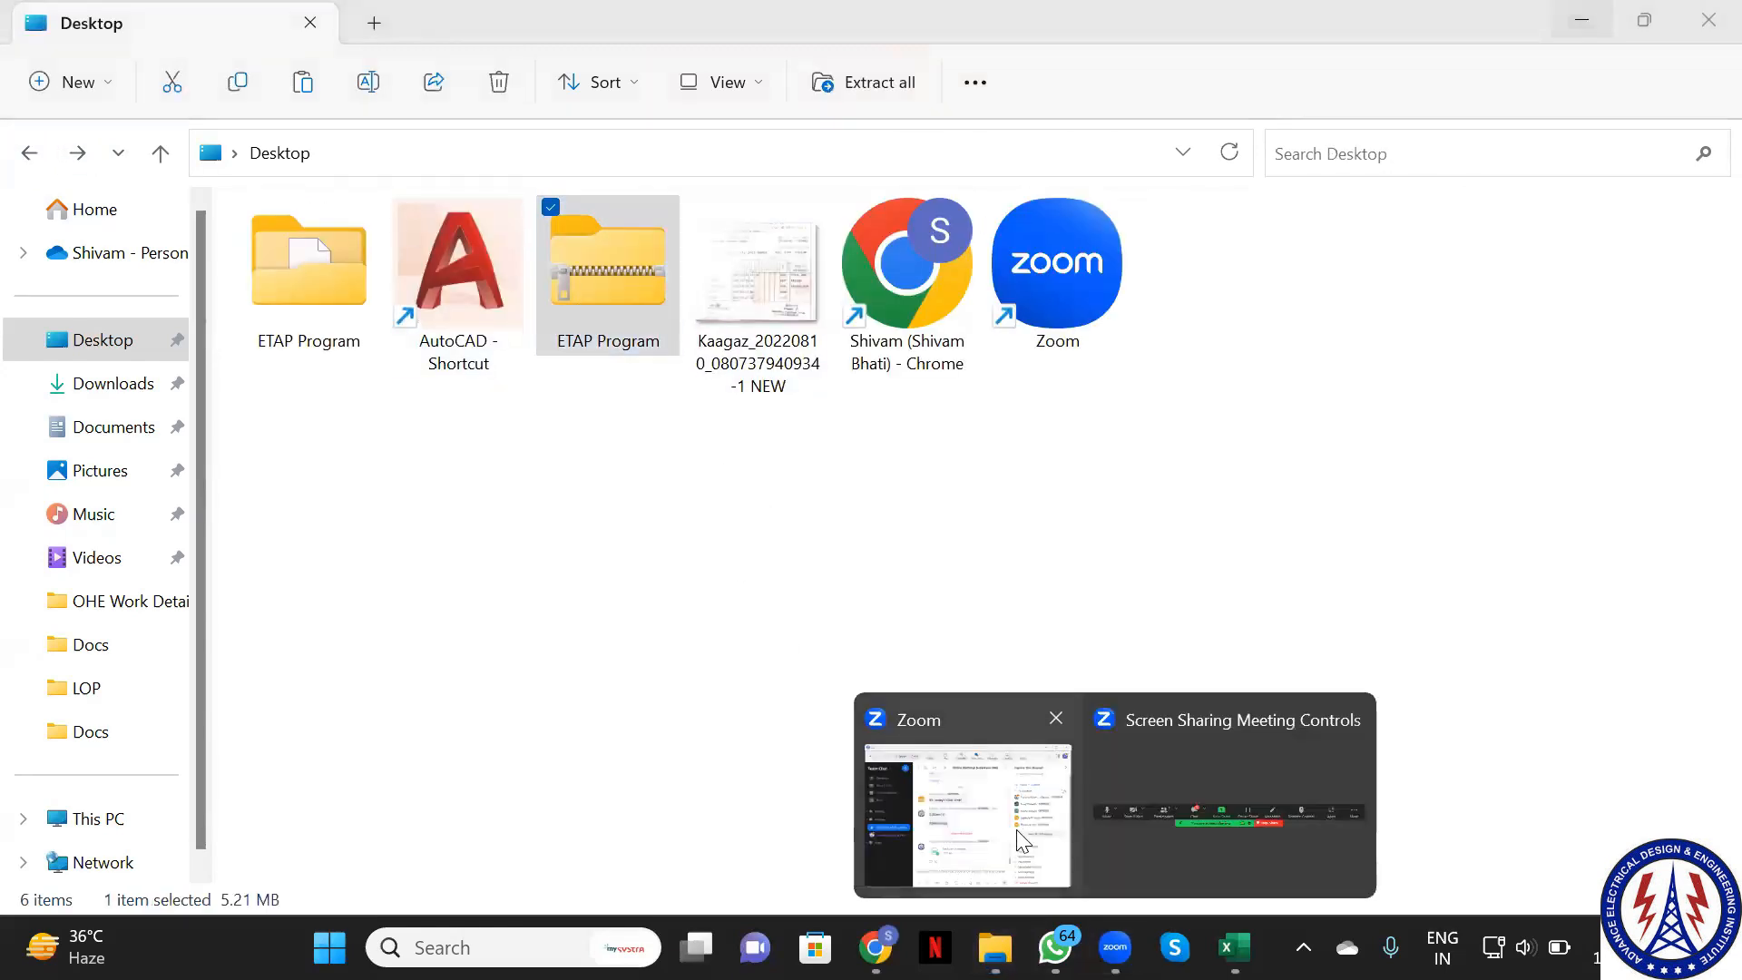
pyautogui.click(1024, 841)
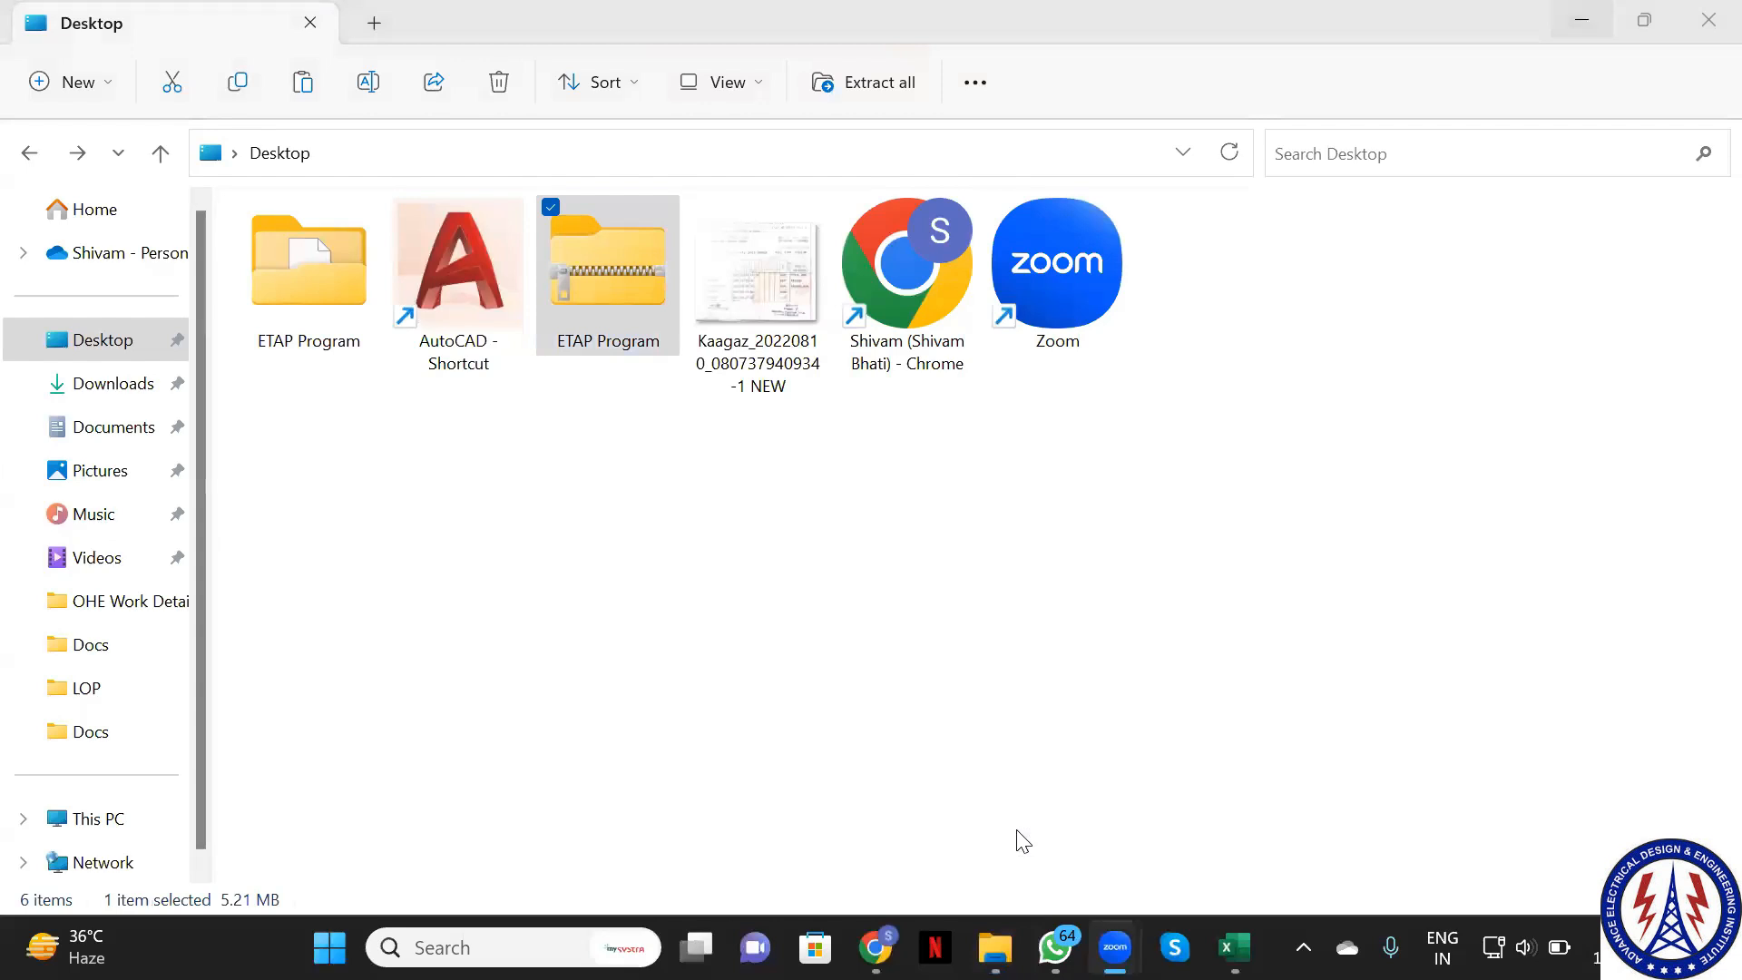